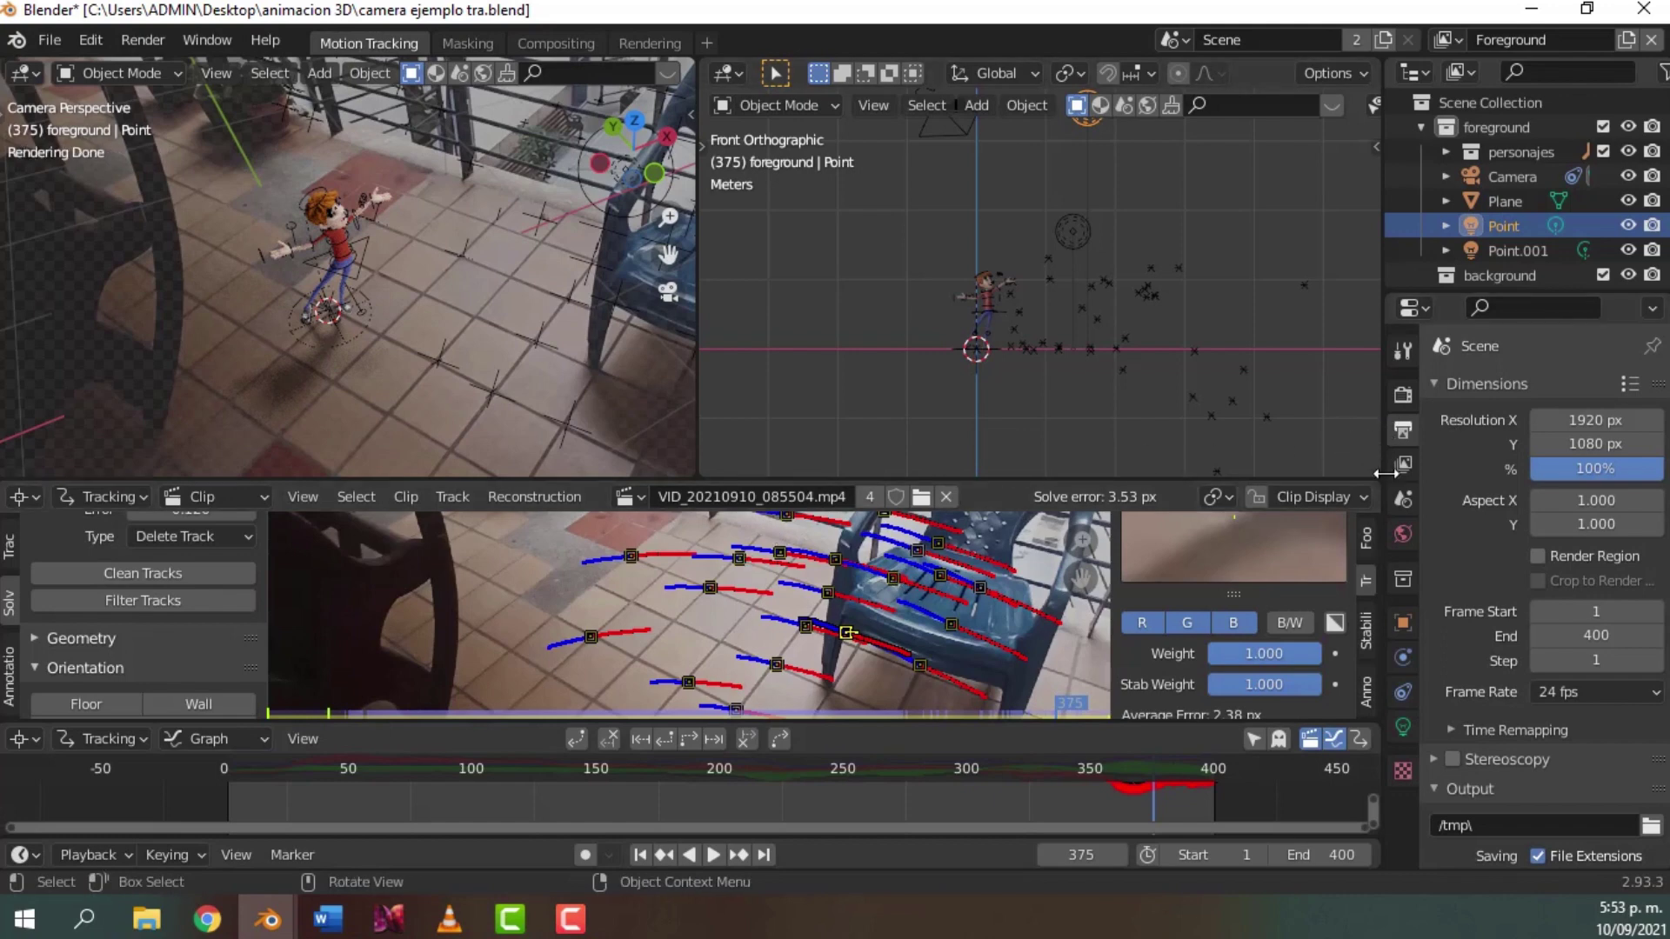
- Widen the properties area and, in the Foreground view layer's data passes, disable Z and enable Mist
left_click_drag(1383, 464, 1197, 461)
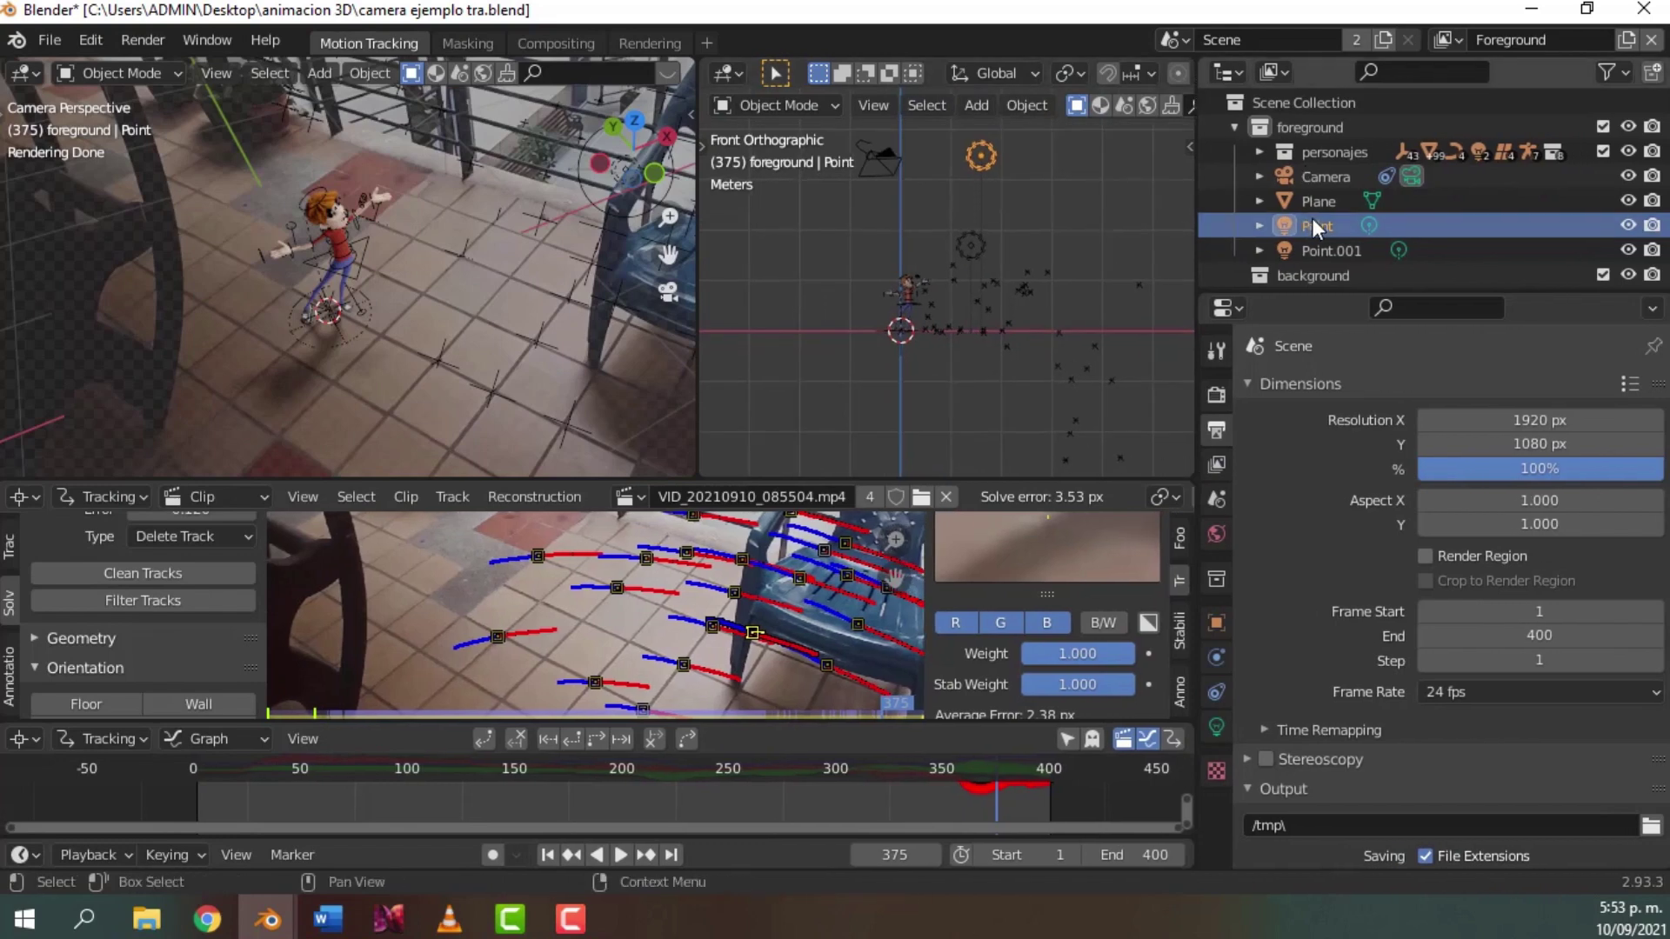
left_click(1215, 466)
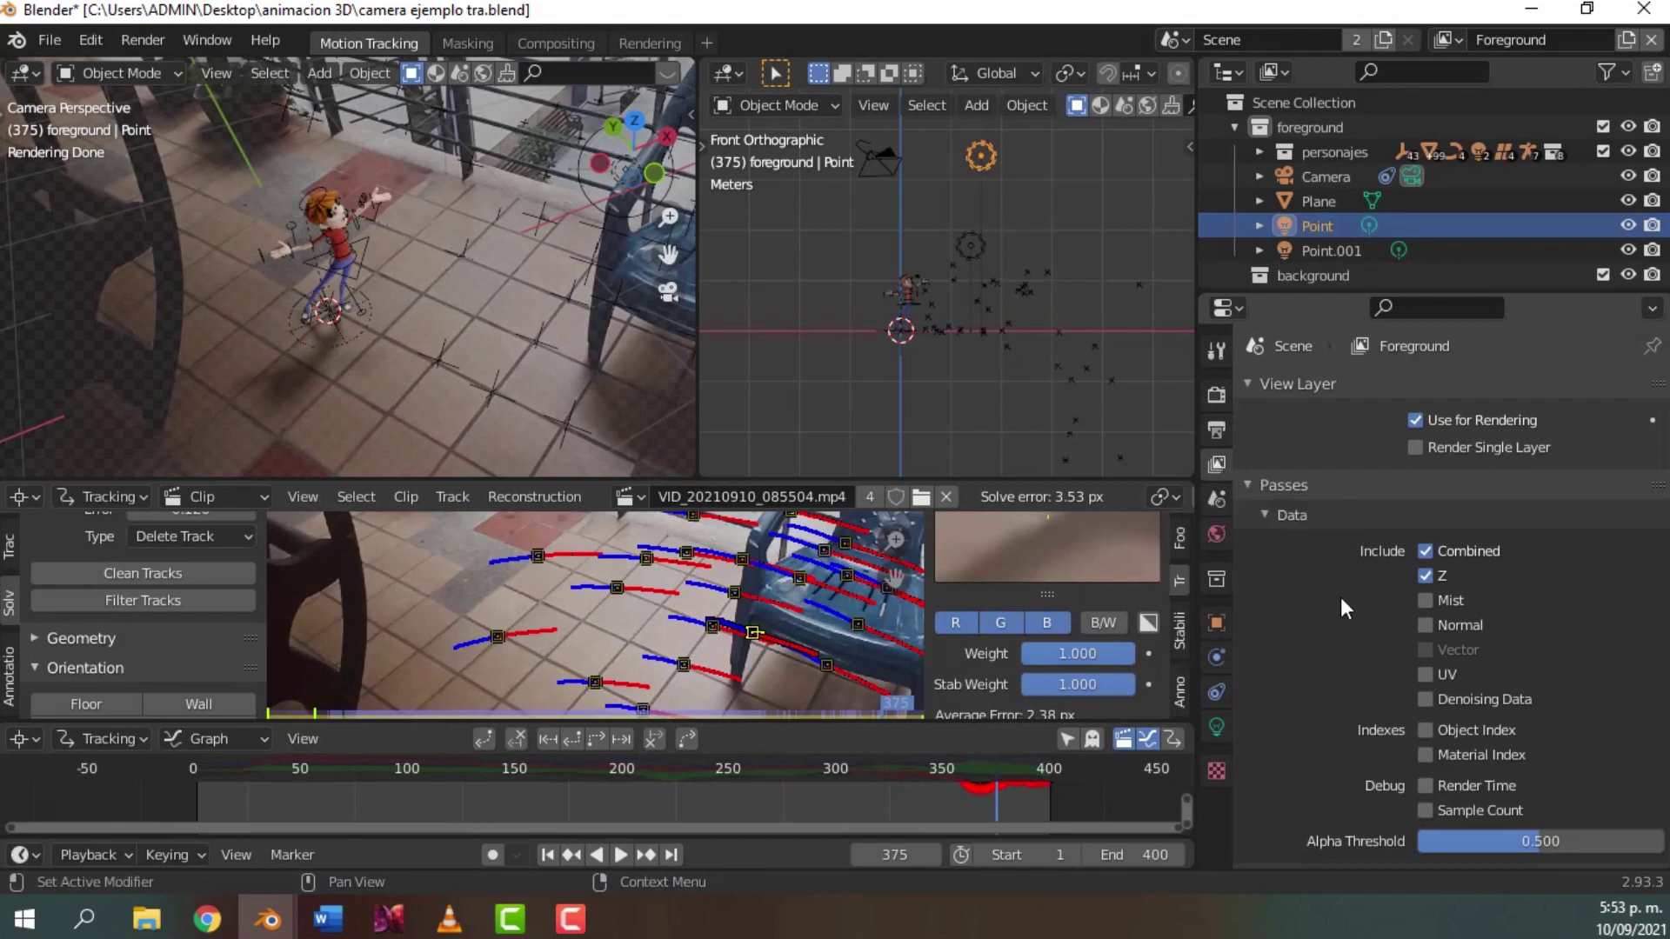
scroll(1310, 588, "down", 1)
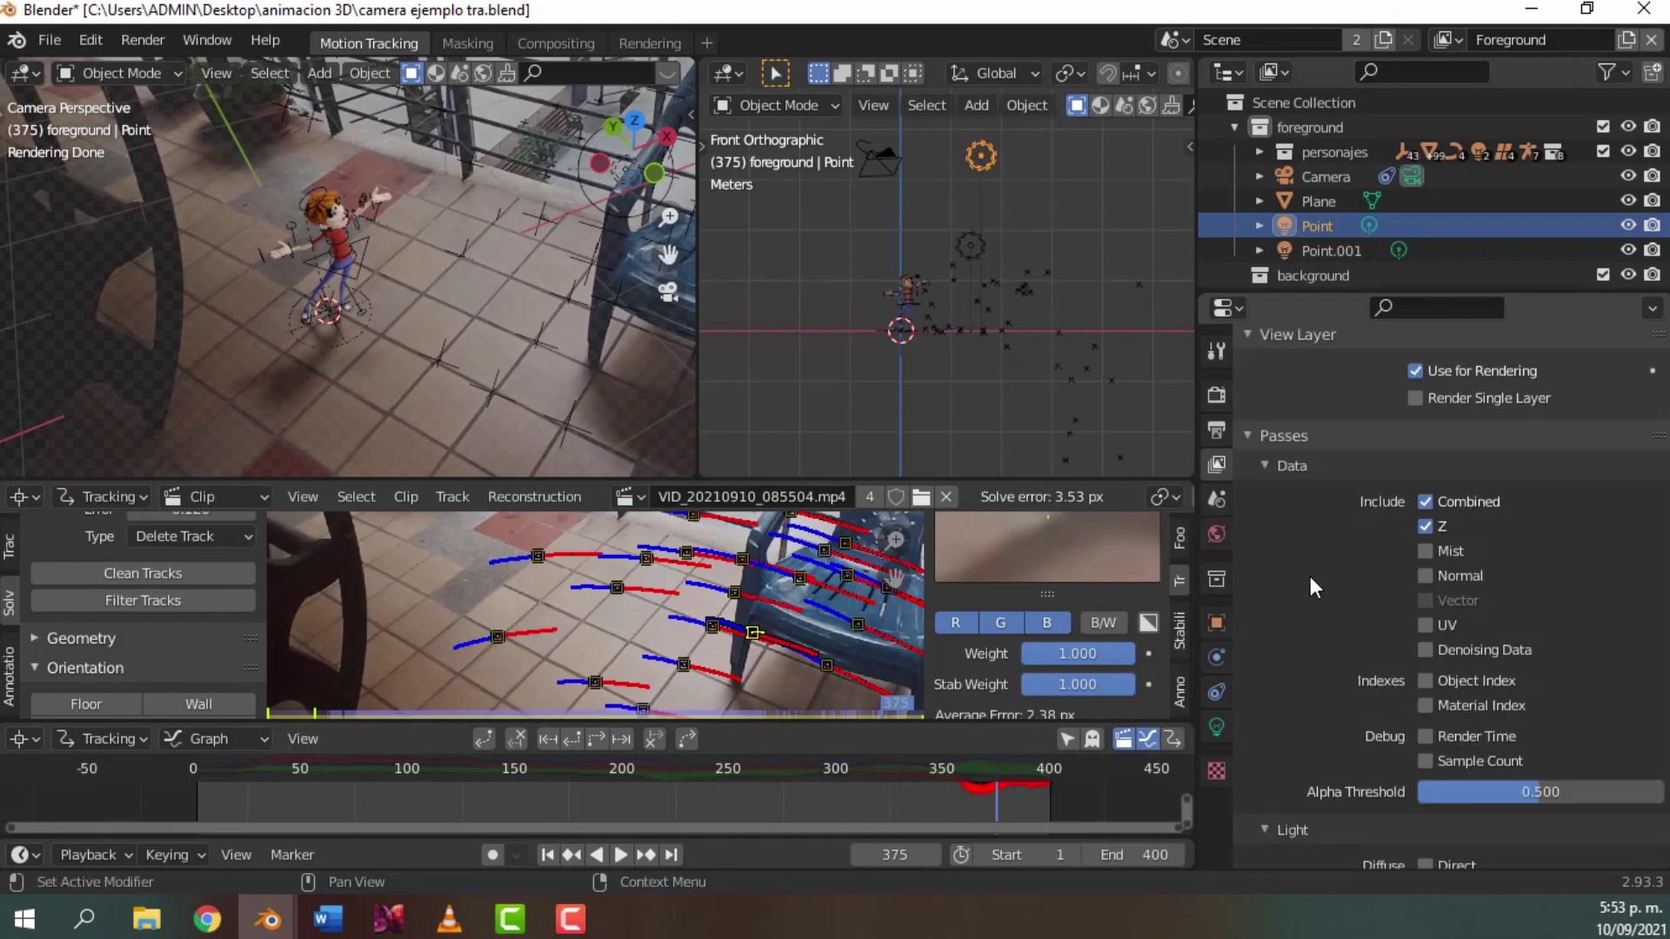
left_click(1427, 550)
scroll(1353, 595, "down", 2)
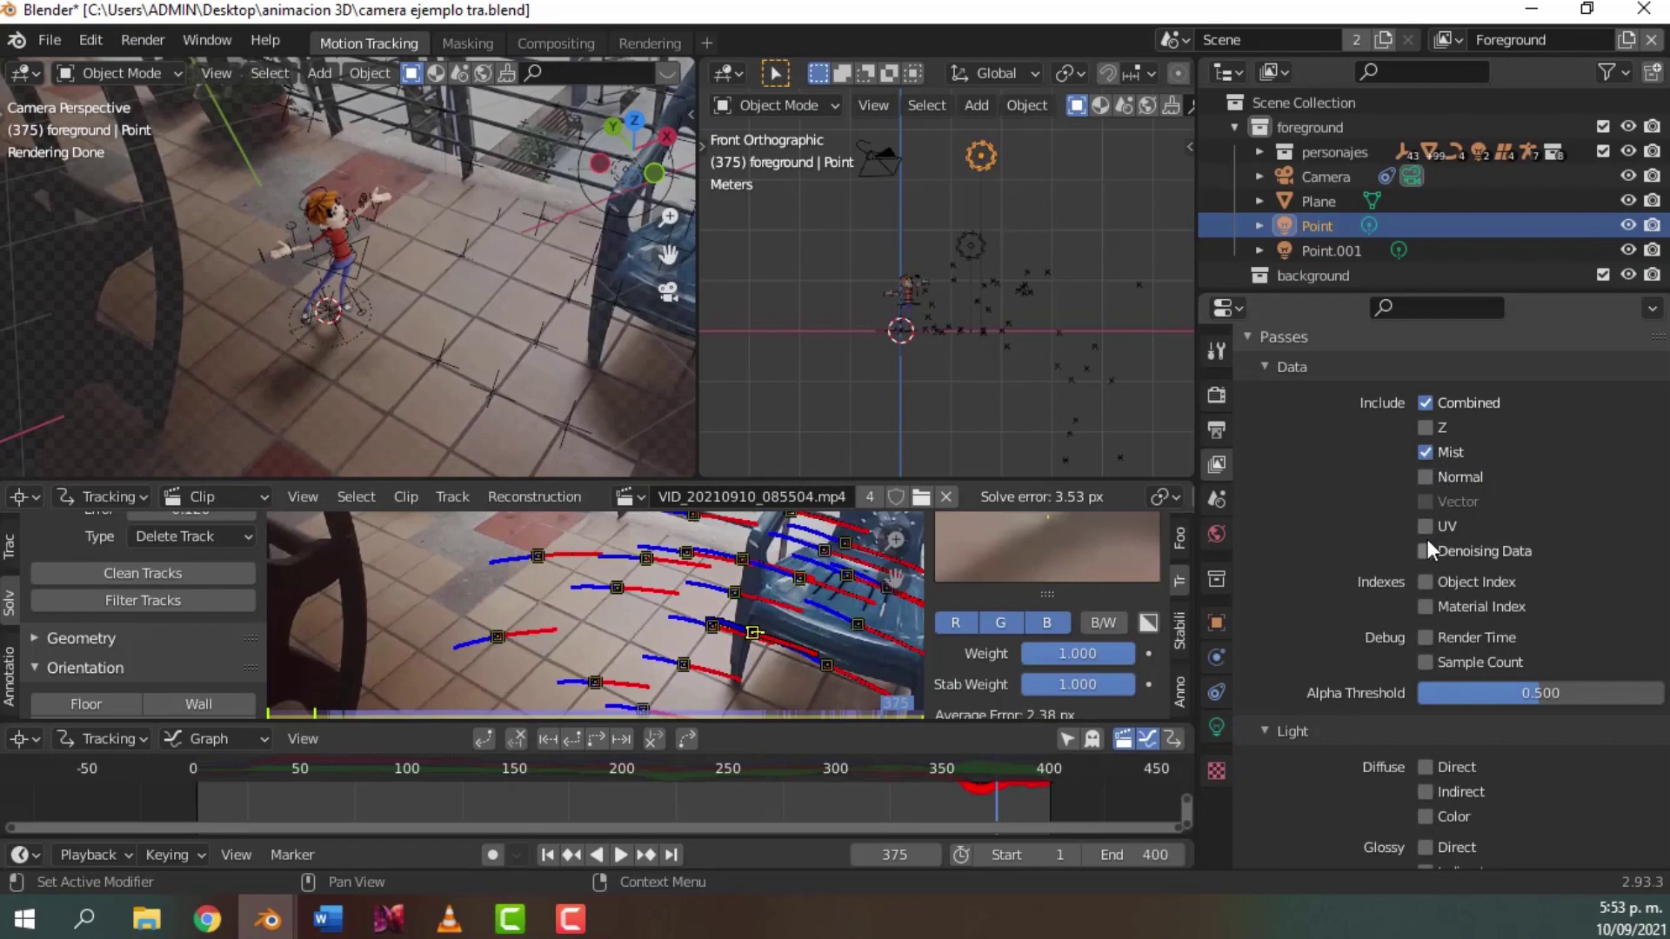
scroll(1331, 535, "down", 2)
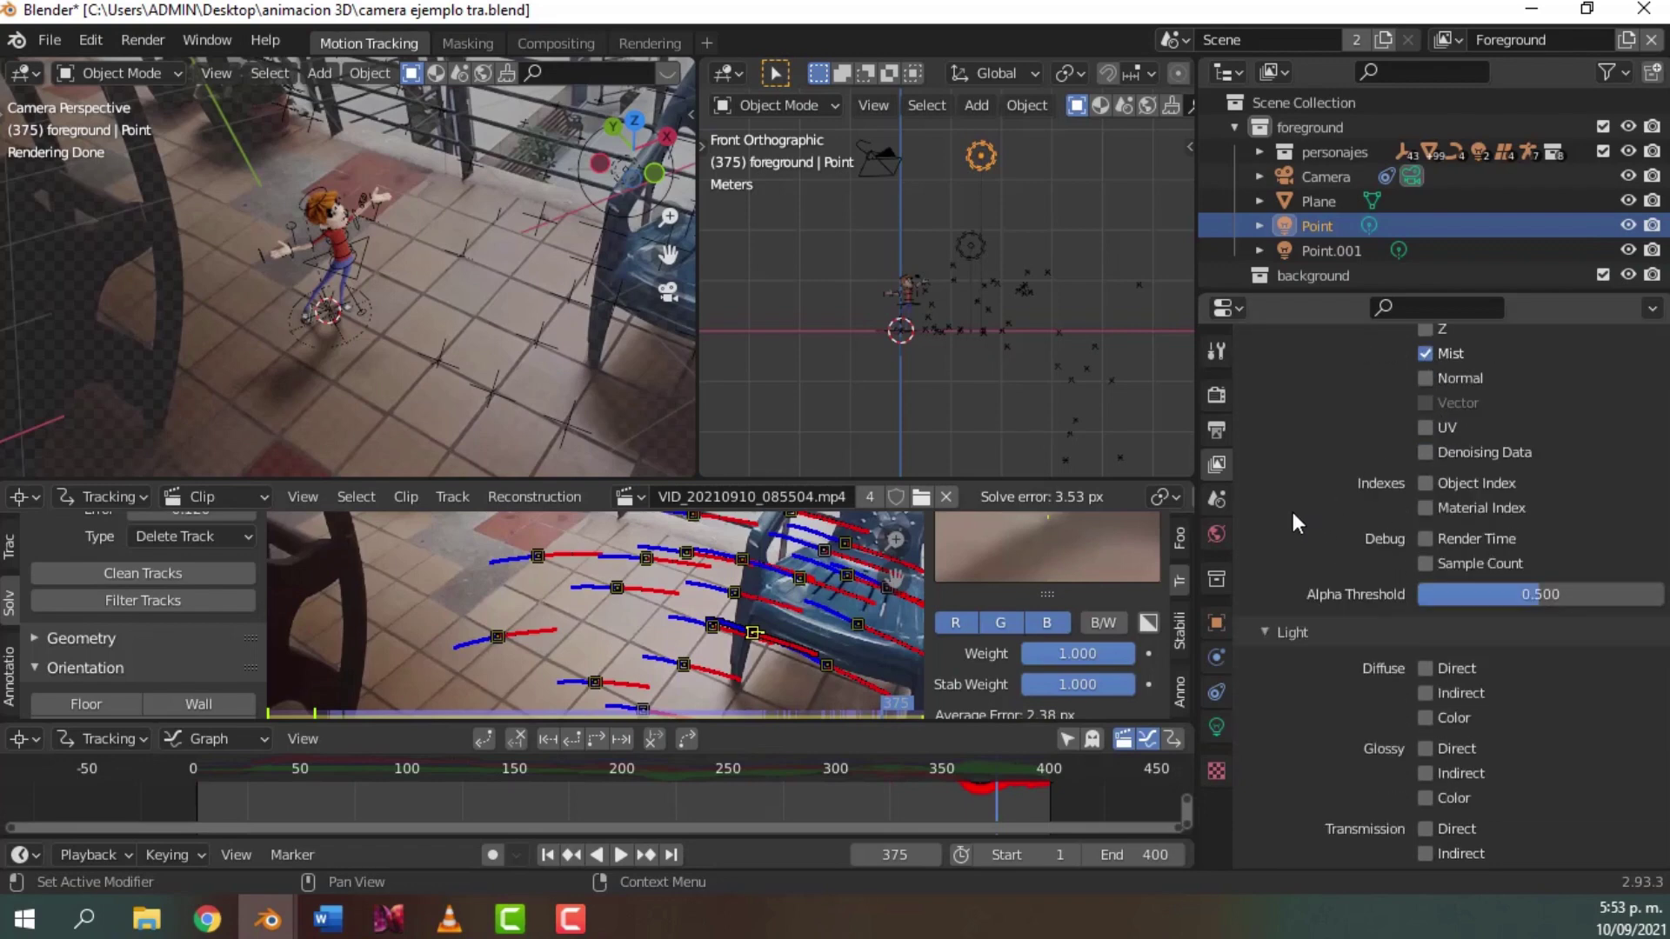
- Enable the Direct, Indirect and Color passes for Diffuse, Glossy and Transmission, plus Ambient Occlusion, on the Foreground view layer
scroll(1282, 510, "down", 8)
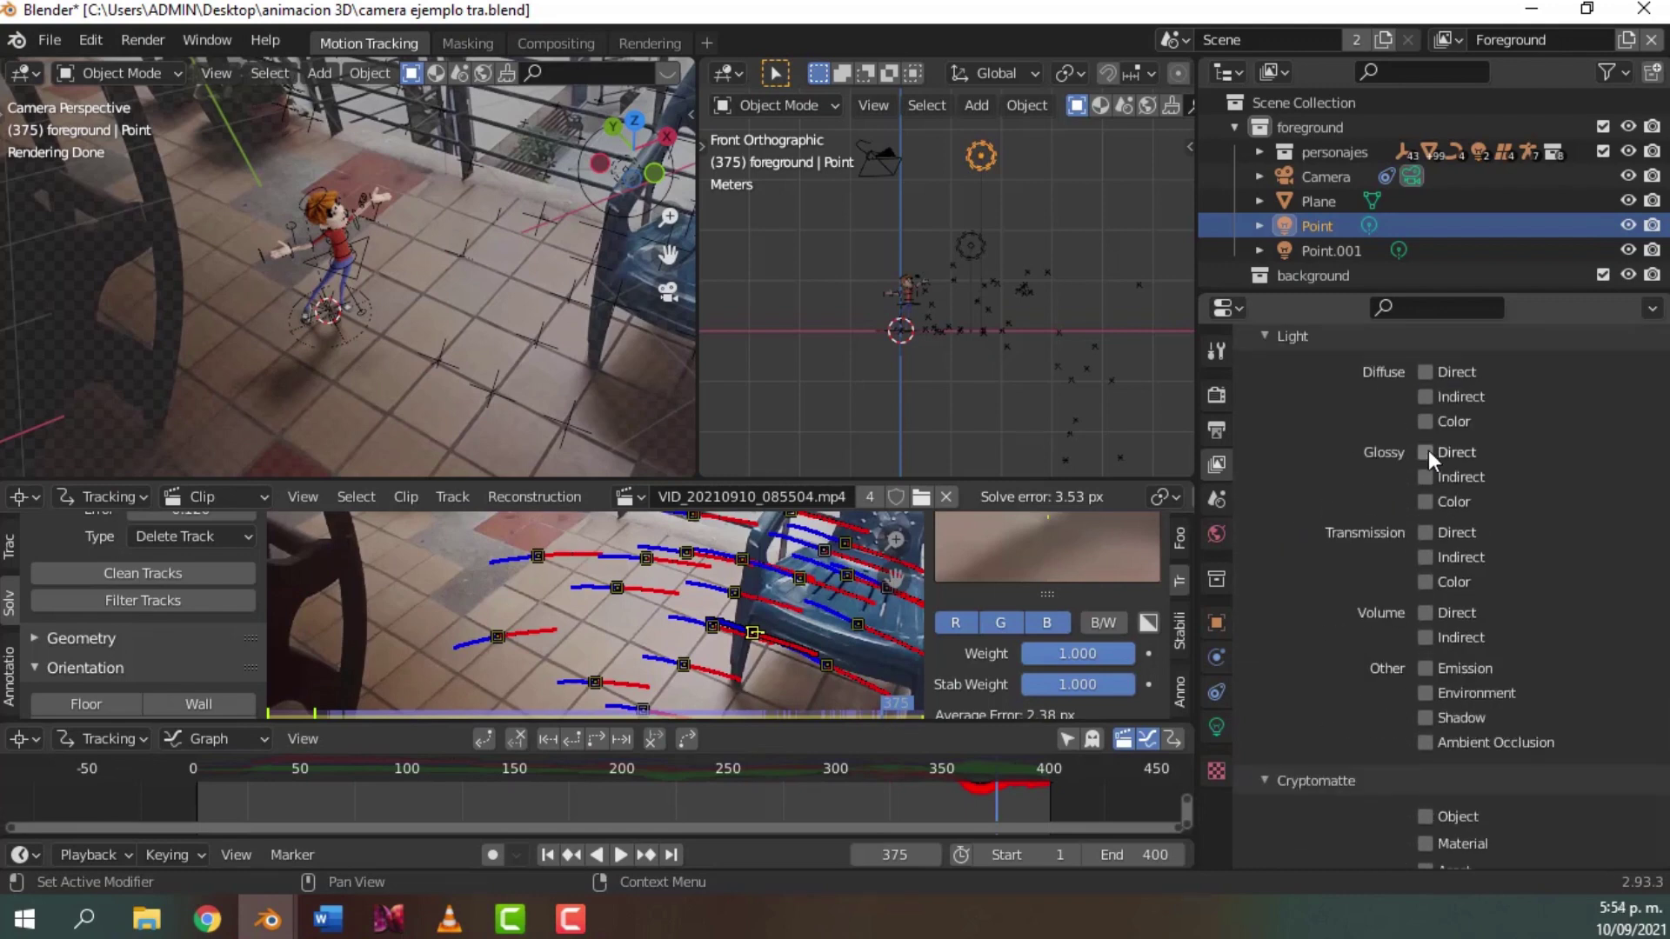
scroll(1427, 461, "up", 4)
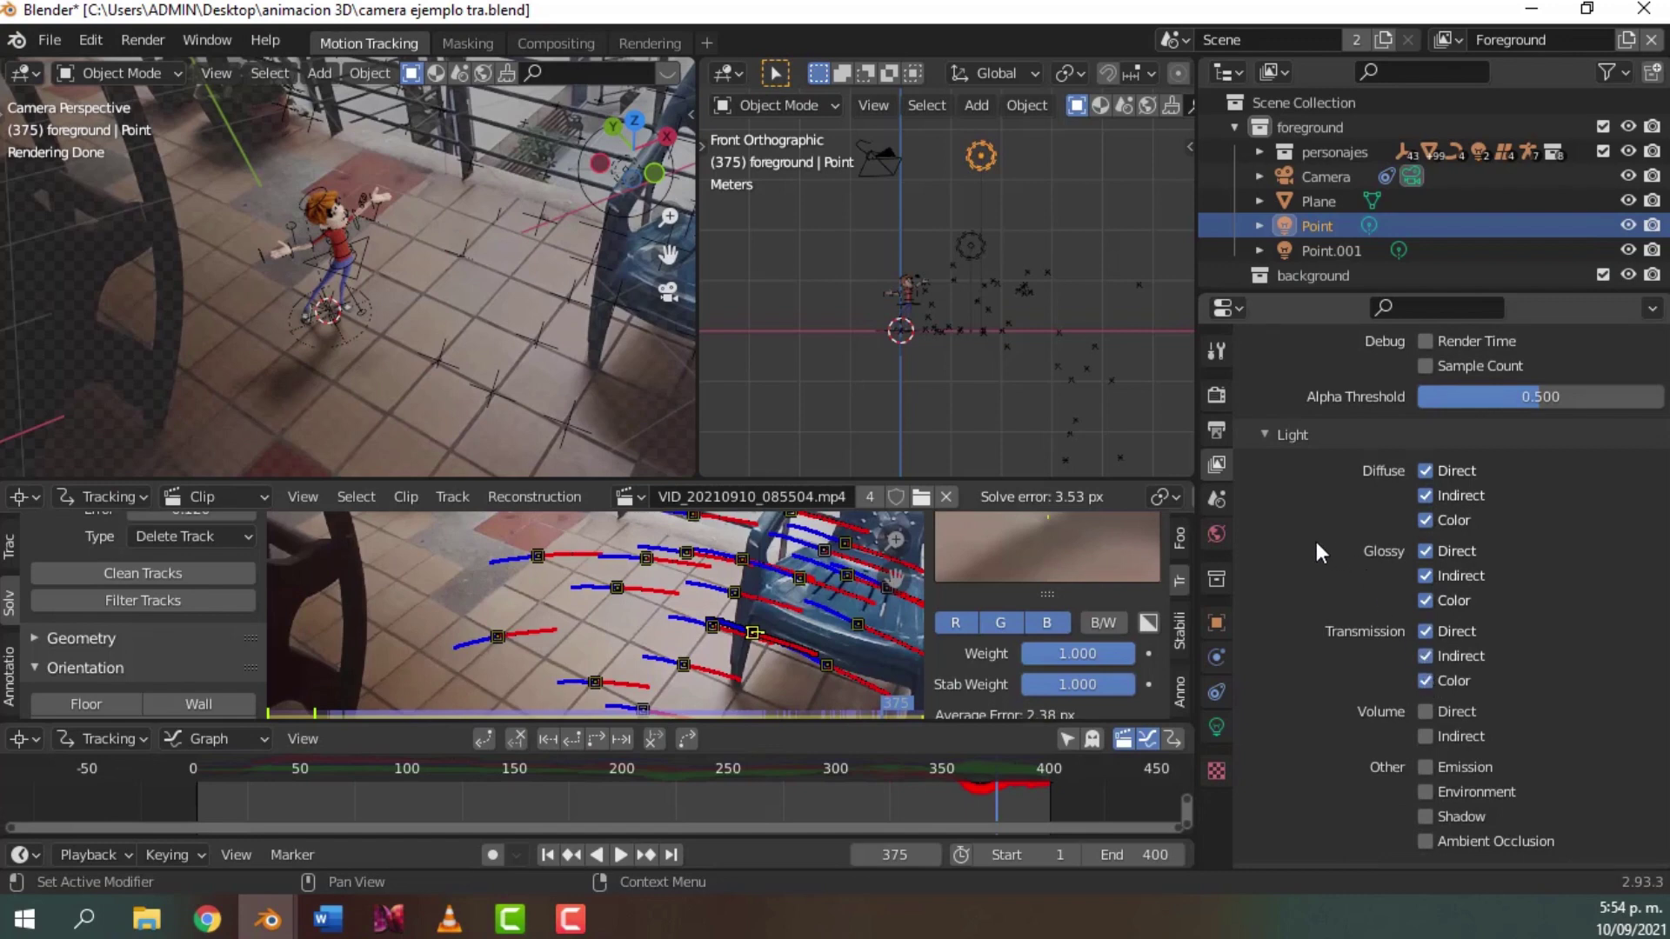
scroll(1299, 548, "down", 2)
scroll(1286, 568, "down", 3)
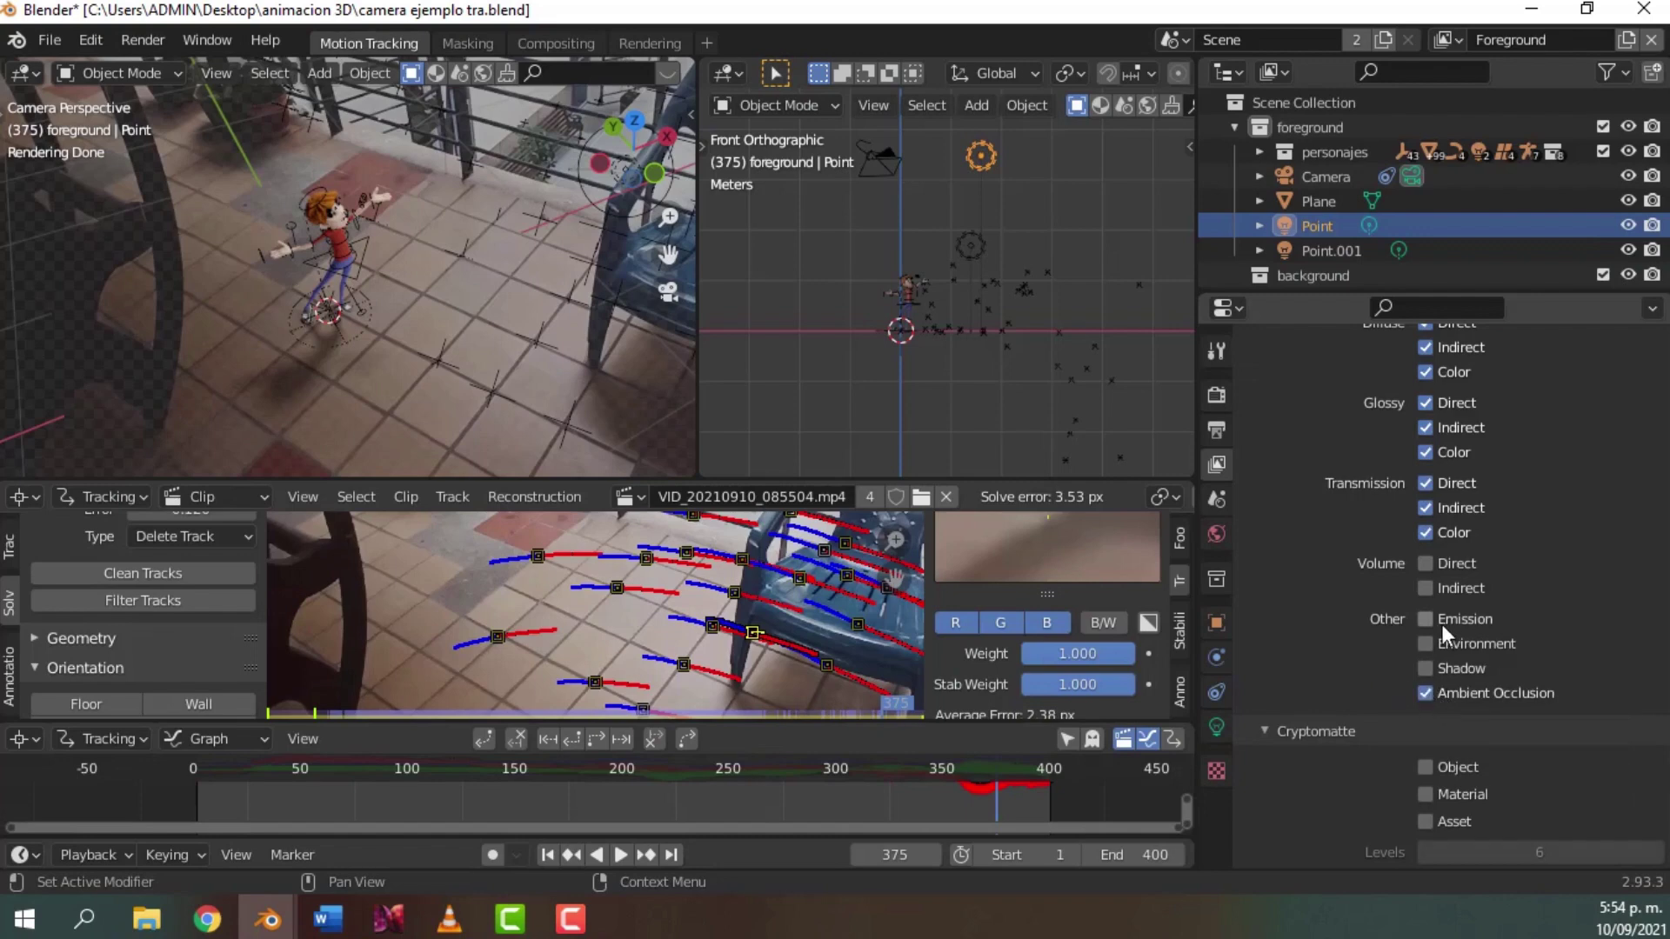
scroll(1445, 651, "down", 5)
scroll(1446, 653, "up", 10)
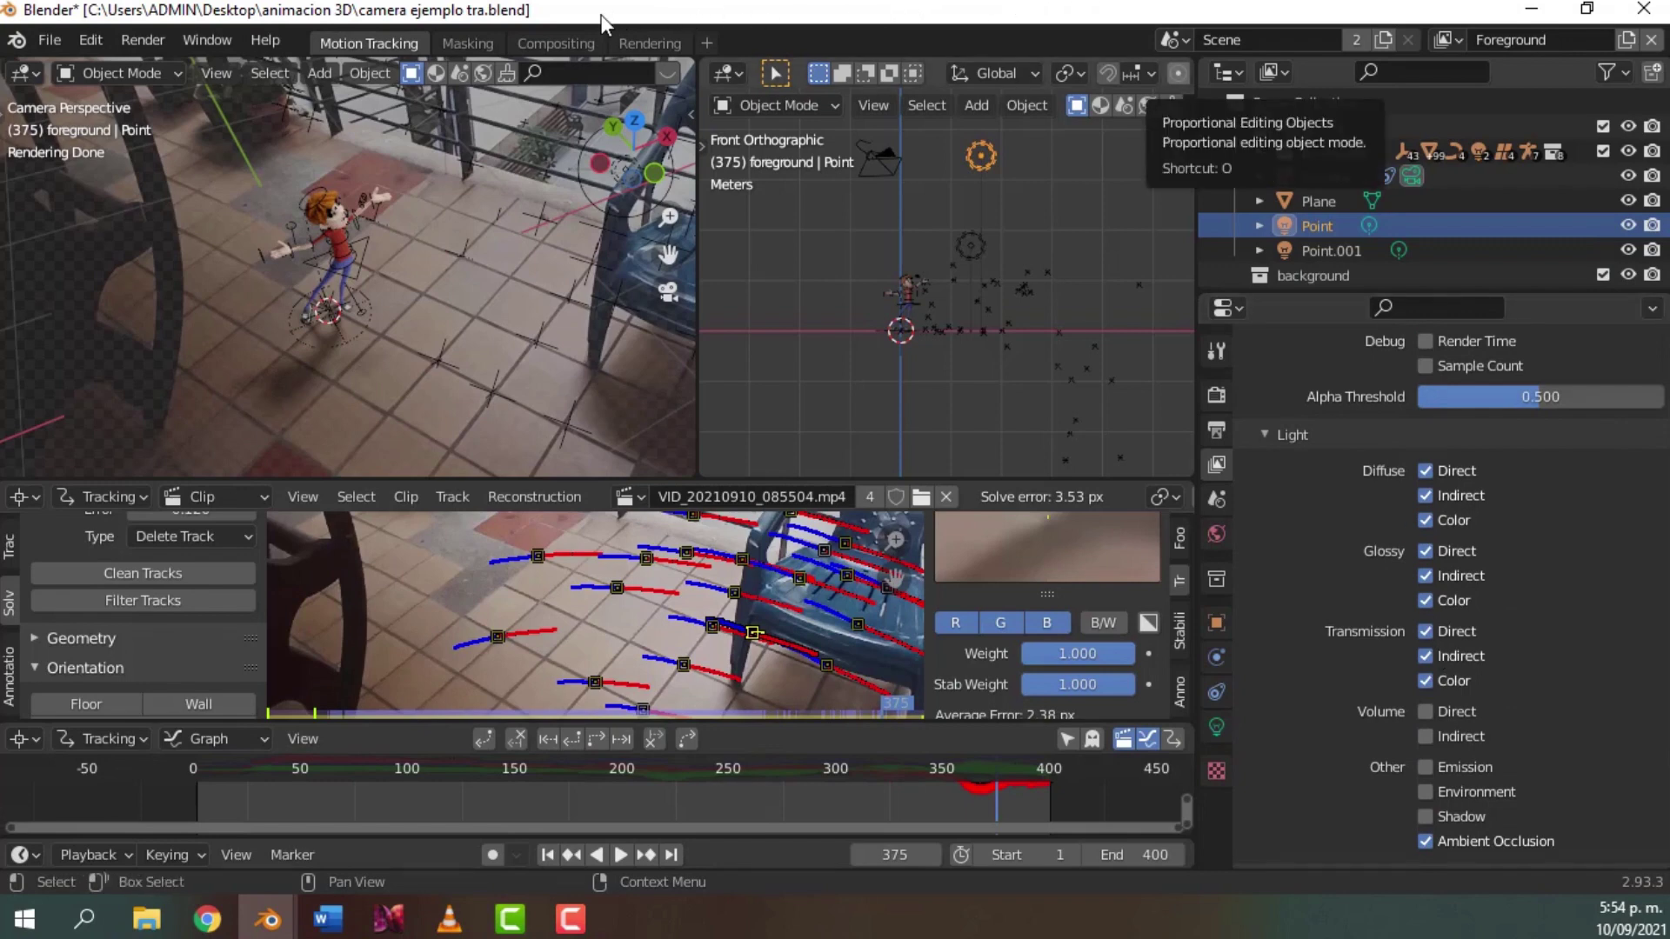
- Switch to the Compositing workspace and examine the Foreground Render Layers node's pass outputs and the node connections
left_click(541, 41)
scroll(419, 475, "down", 2)
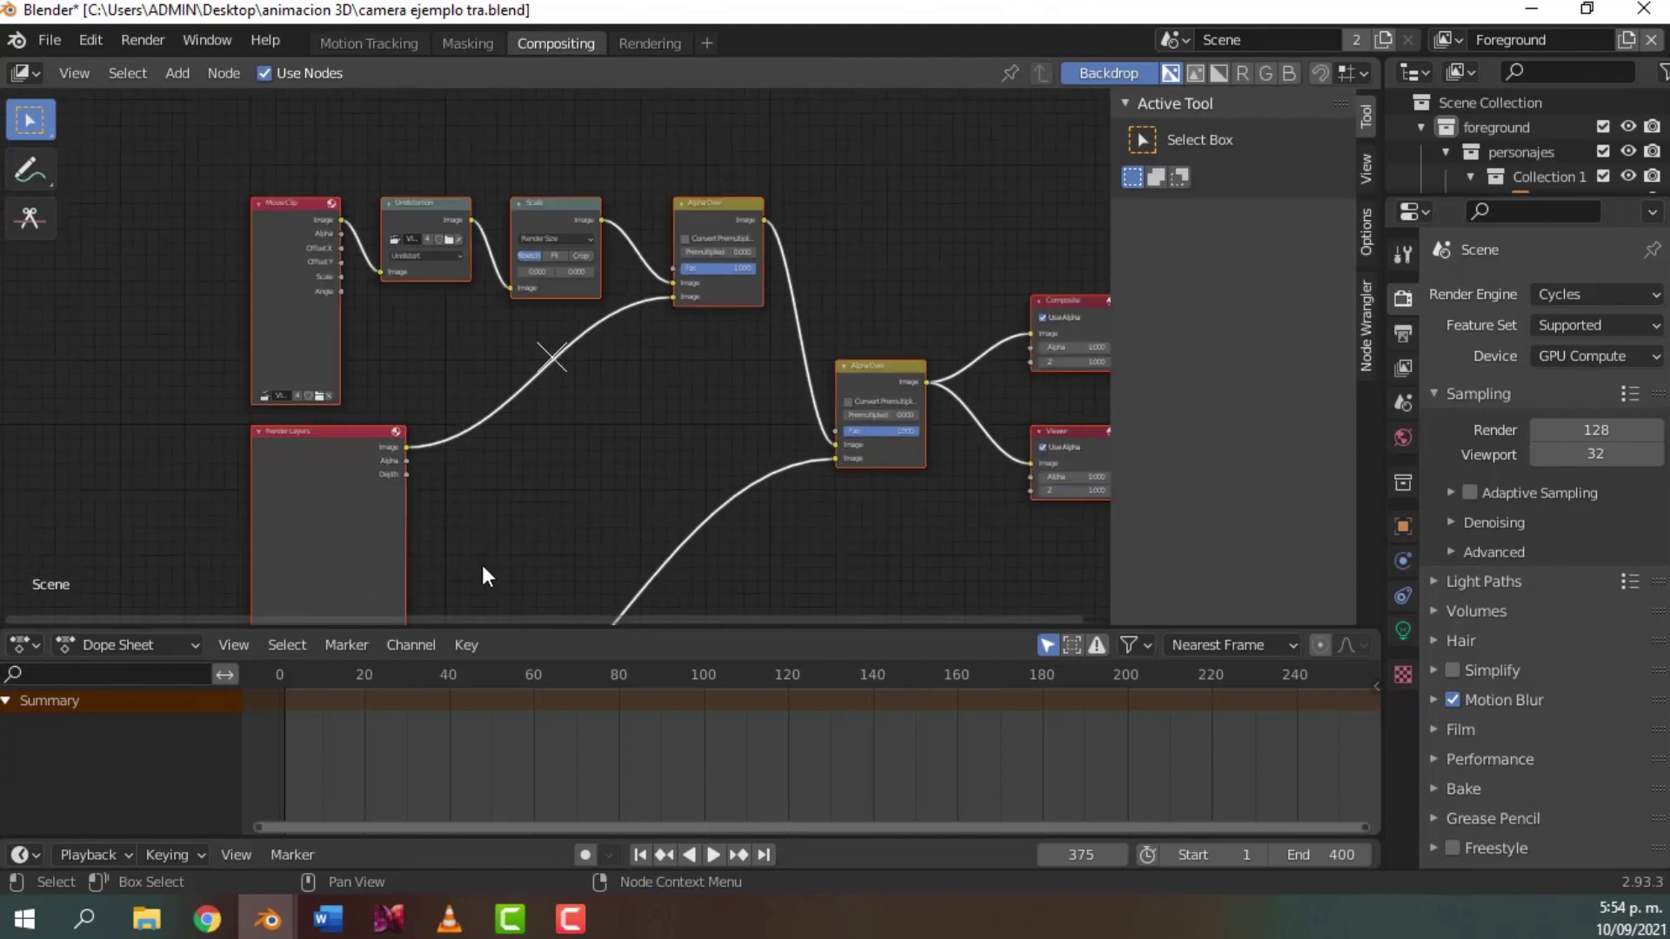
middle_click_drag(484, 570, 507, 194)
scroll(377, 551, "up", 2)
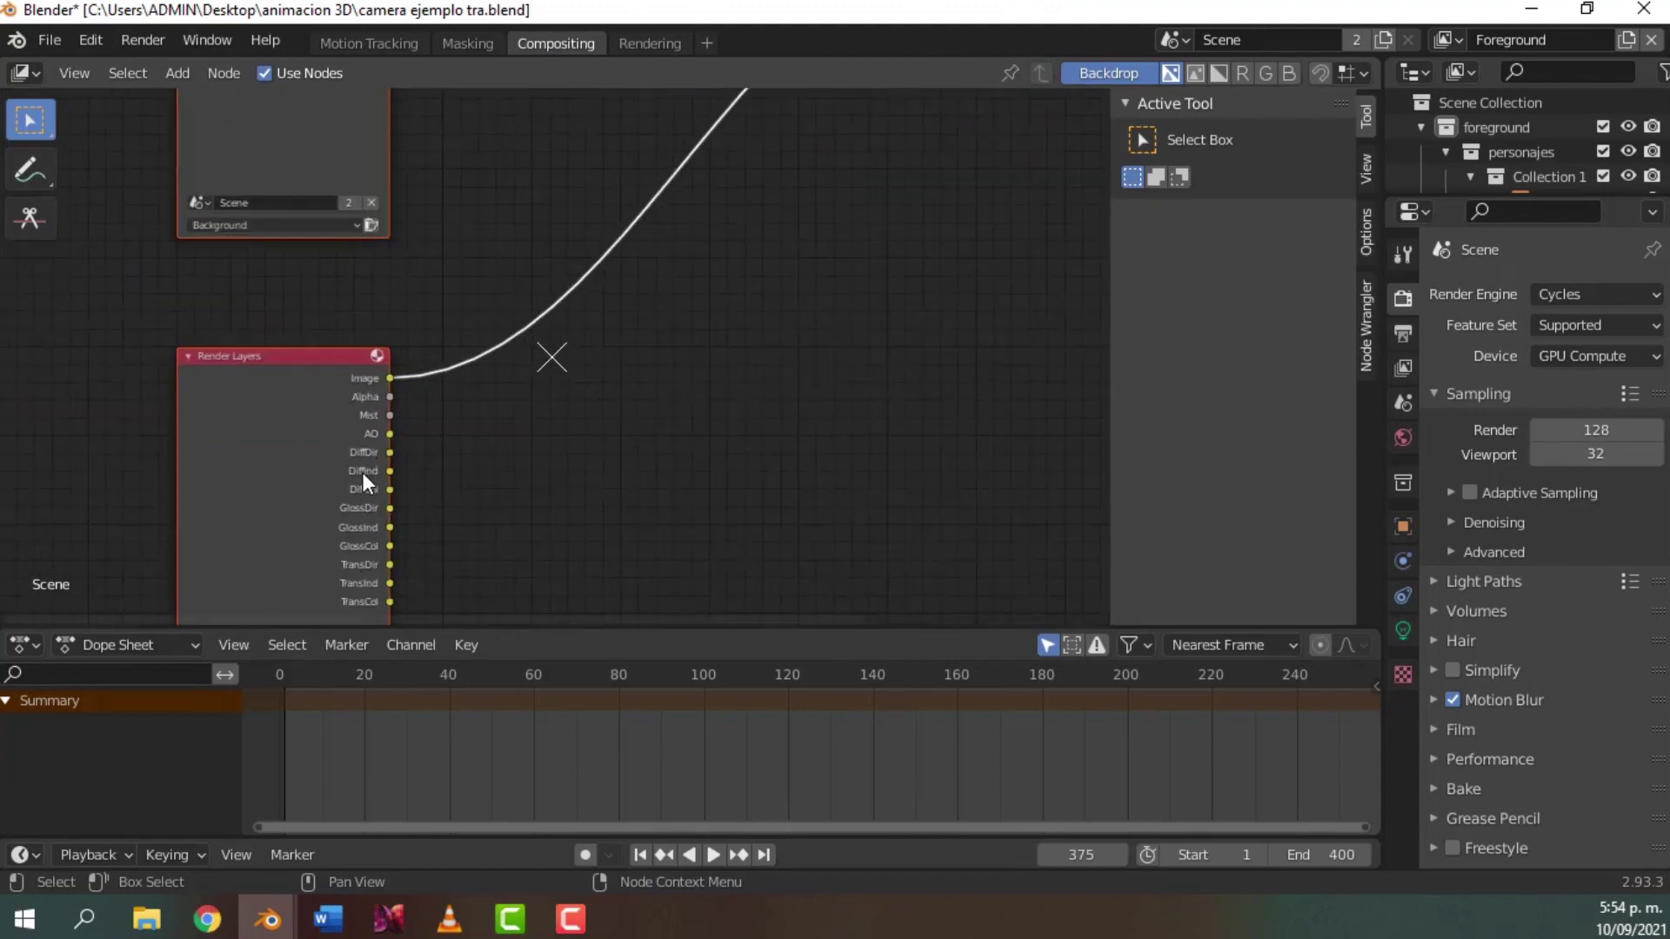
scroll(366, 465, "down", 1)
scroll(391, 404, "down", 1)
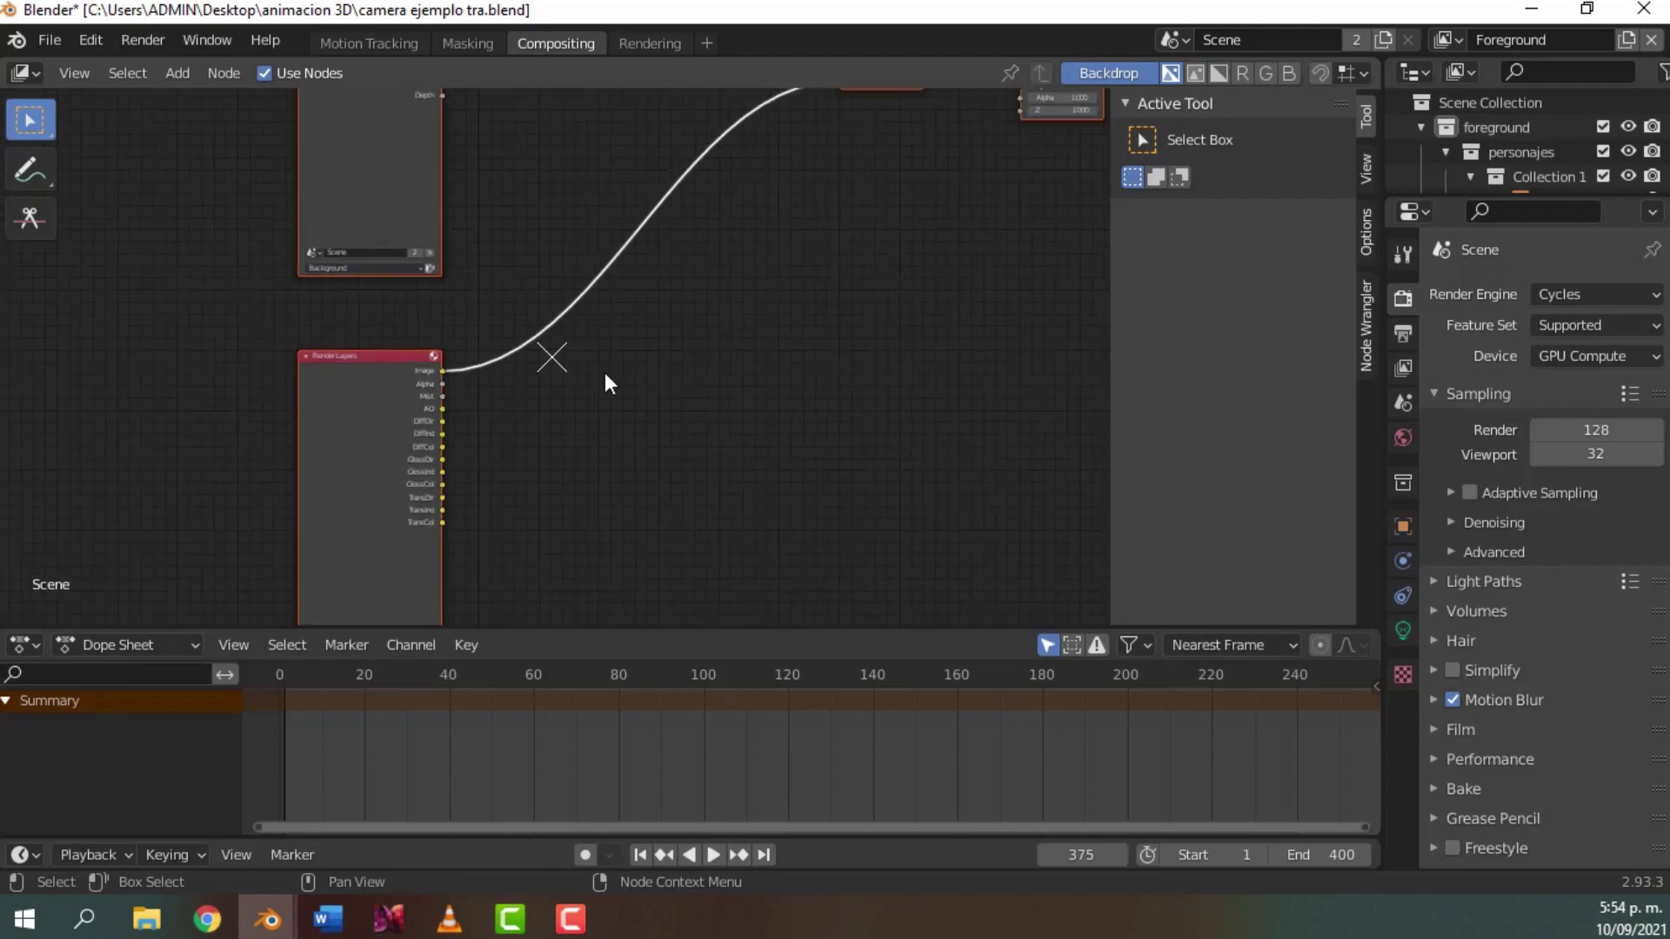
scroll(606, 383, "down", 1)
middle_click_drag(619, 368, 564, 479)
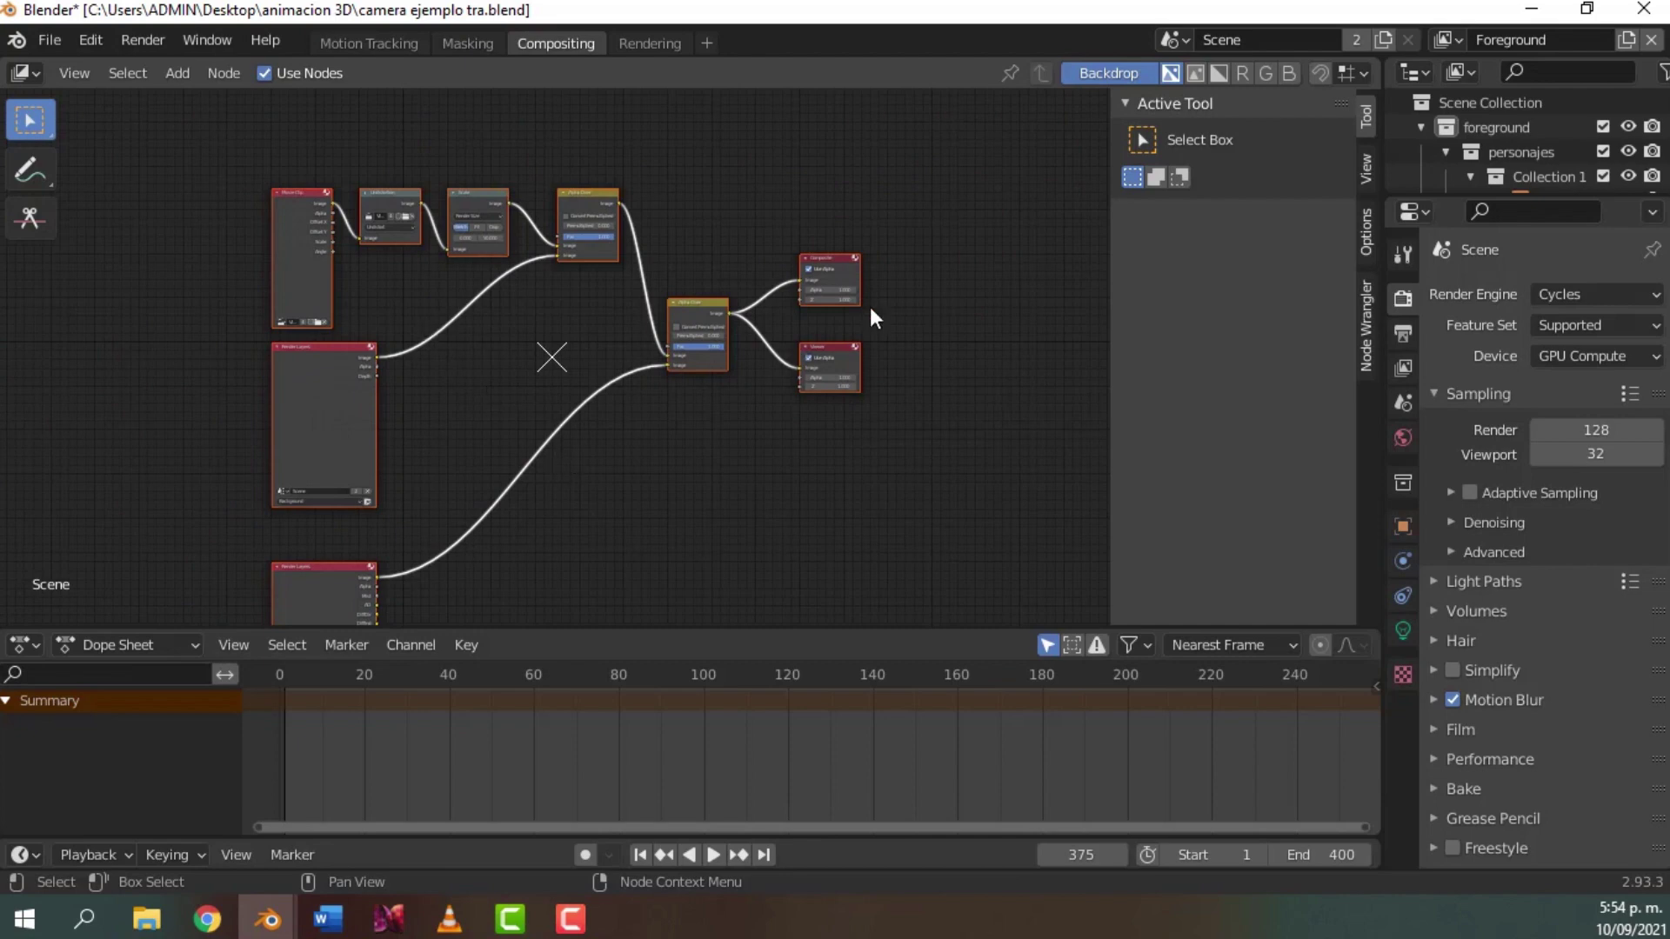
- Delete the Scale node that follows the Undistortion node
scroll(650, 331, "up", 3)
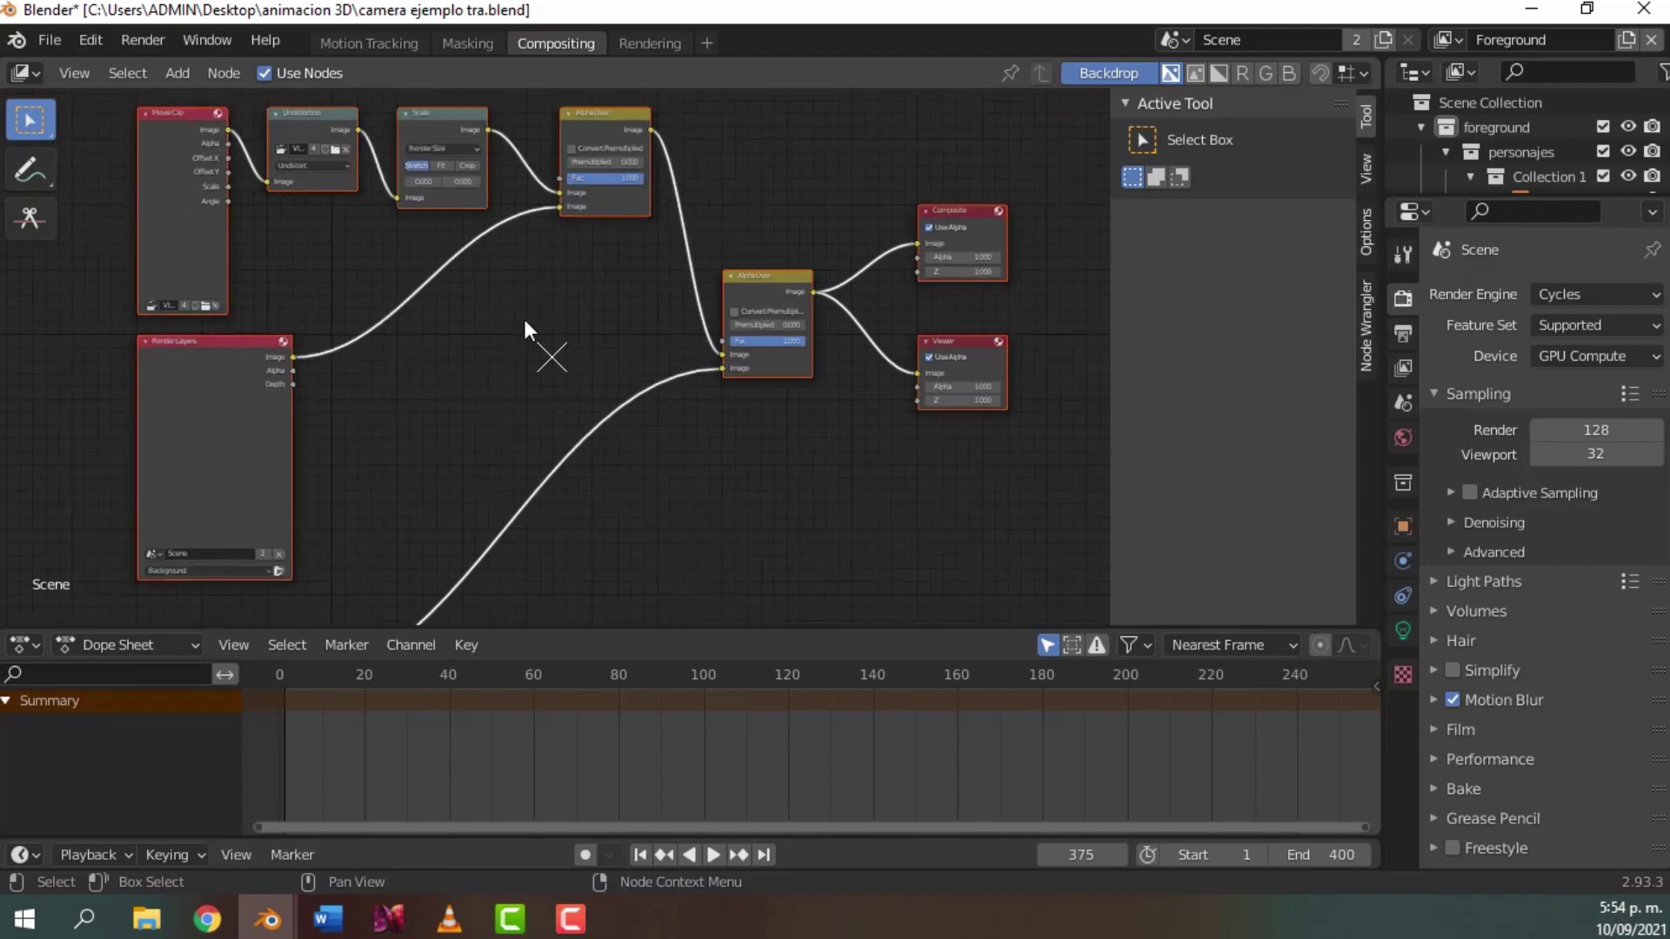
middle_click_drag(493, 317, 543, 376)
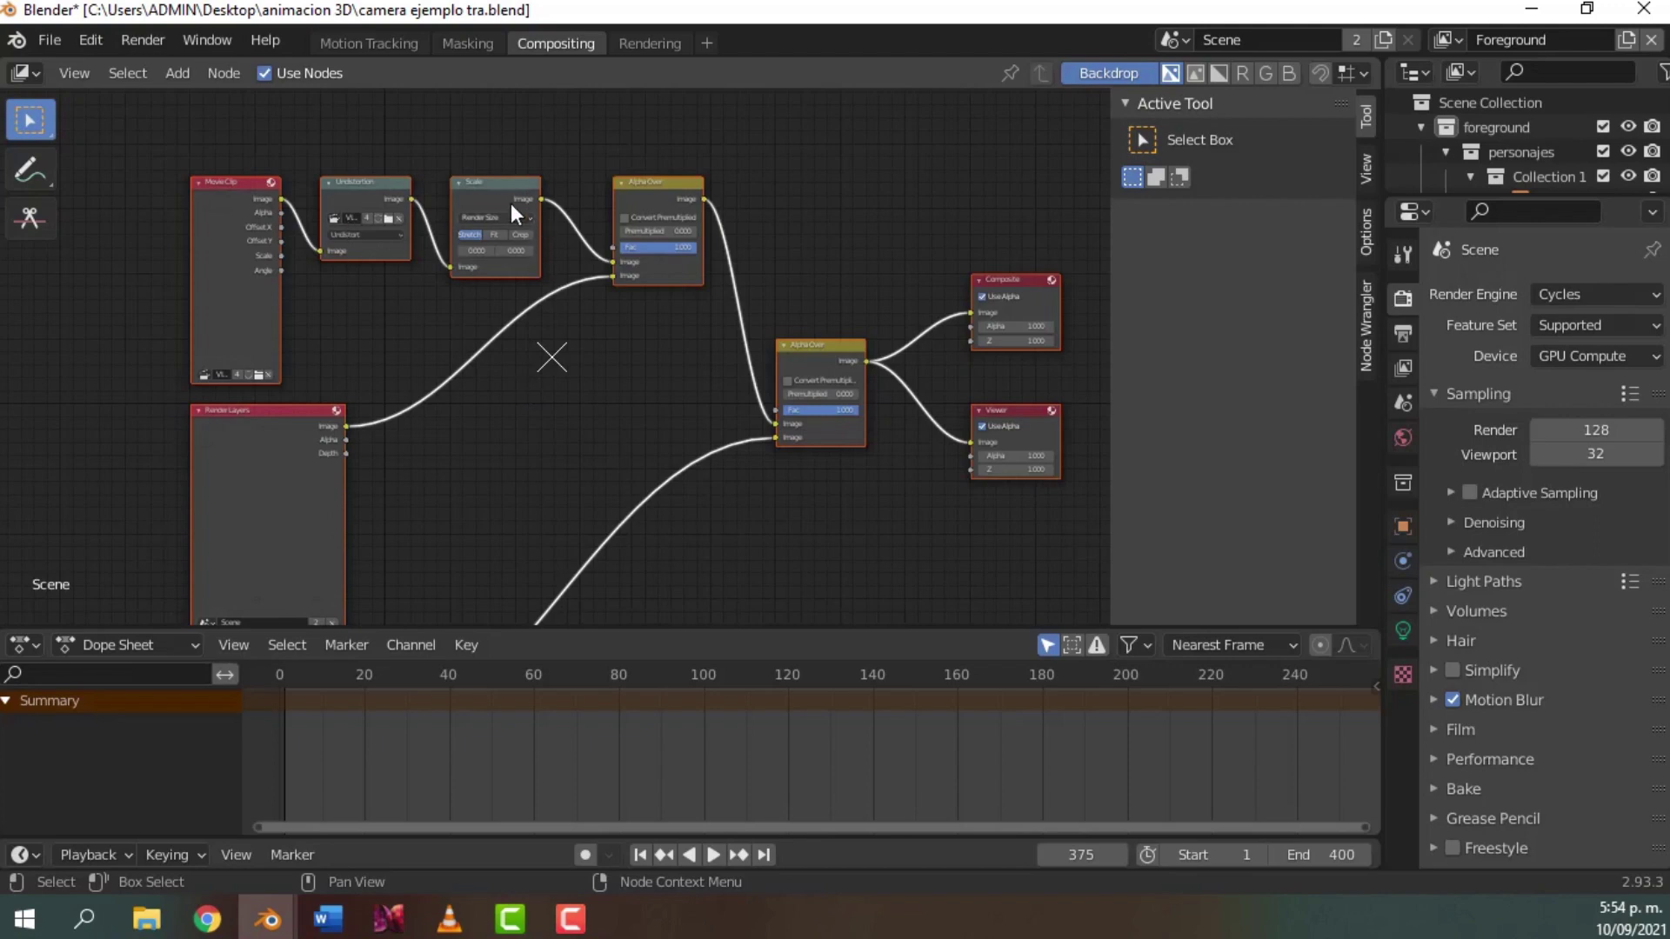
left_click(508, 179)
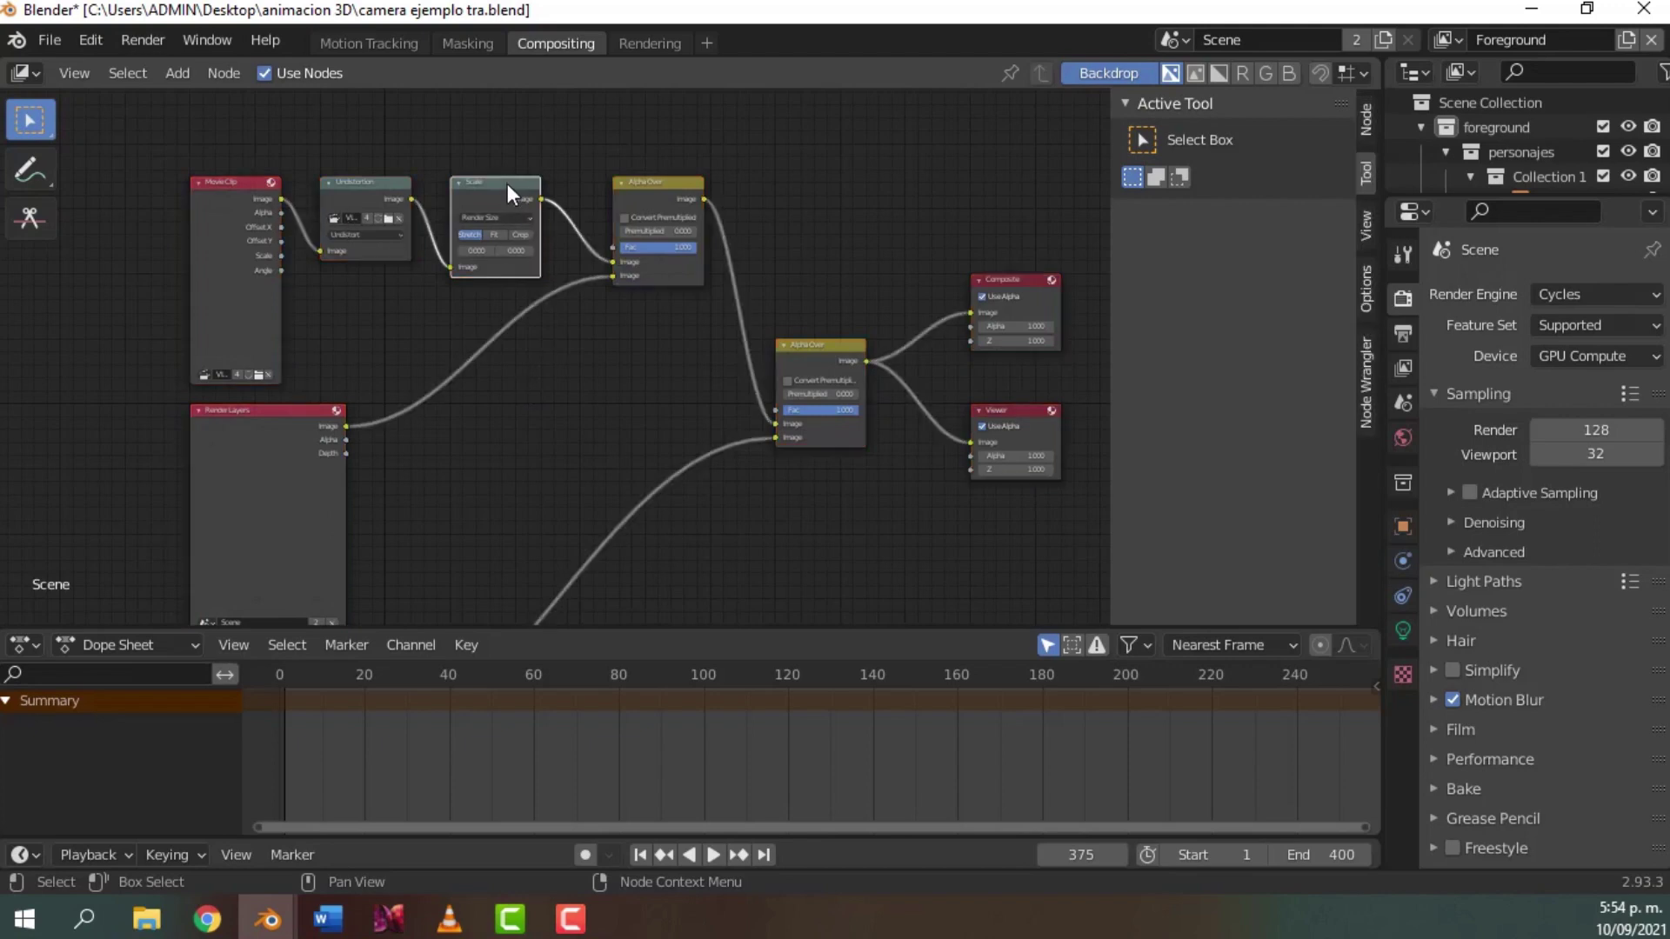
key("x")
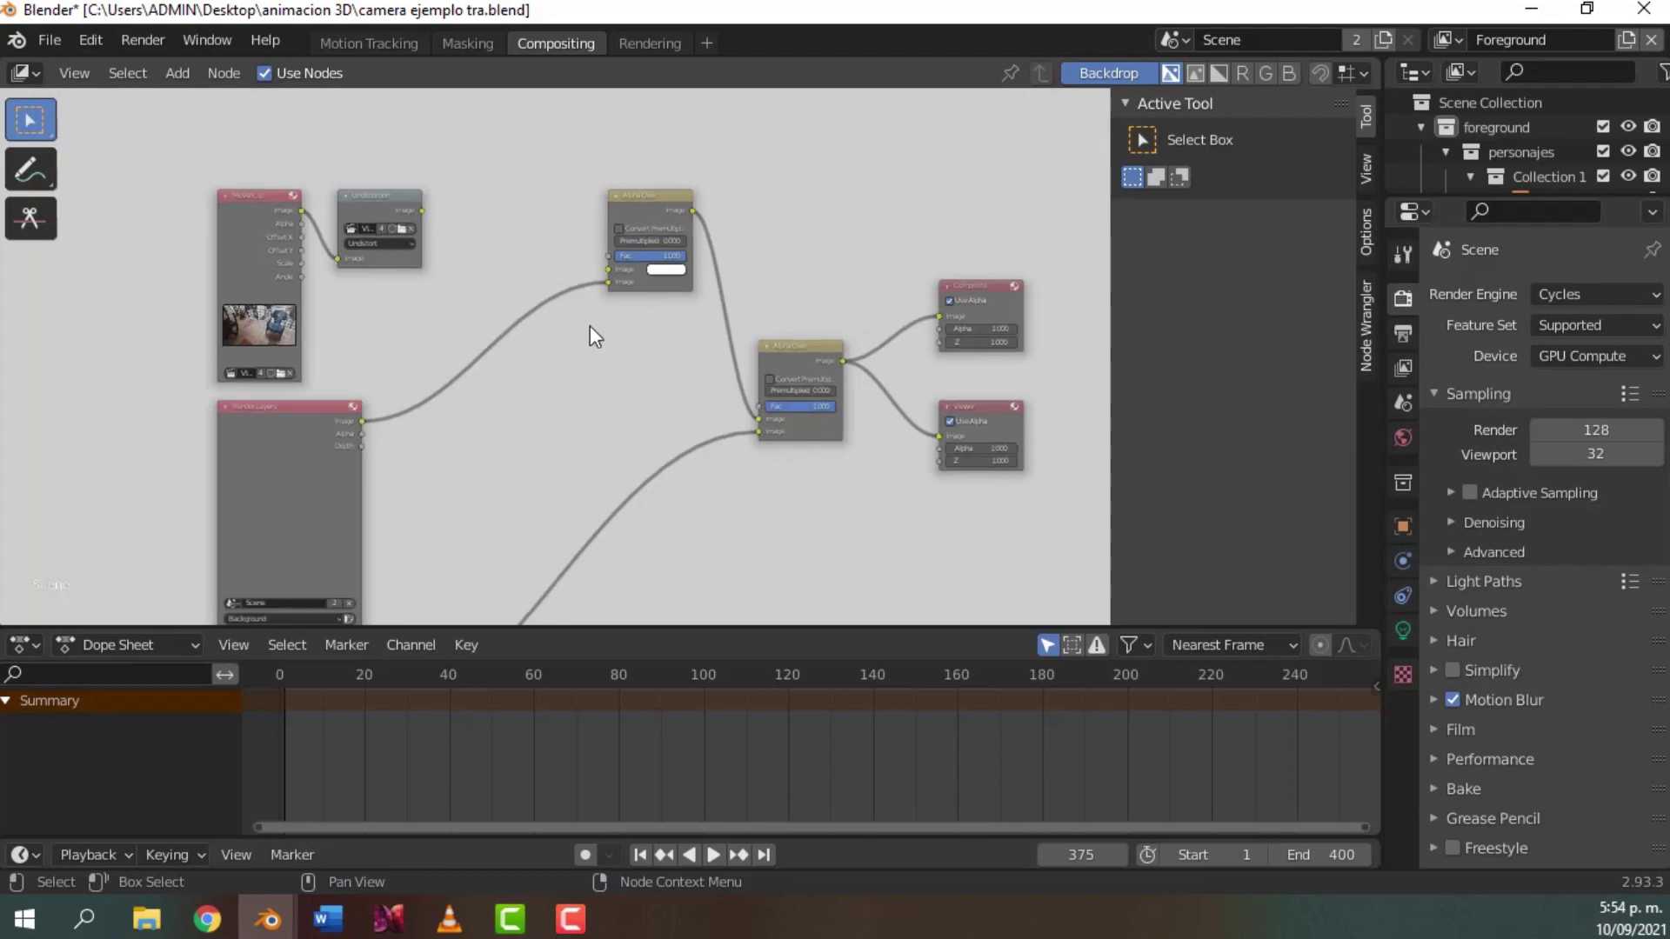
- Delete both Alpha Over nodes from the compositing node tree
middle_click_drag(590, 335, 502, 324)
scroll(478, 513, "down", 3)
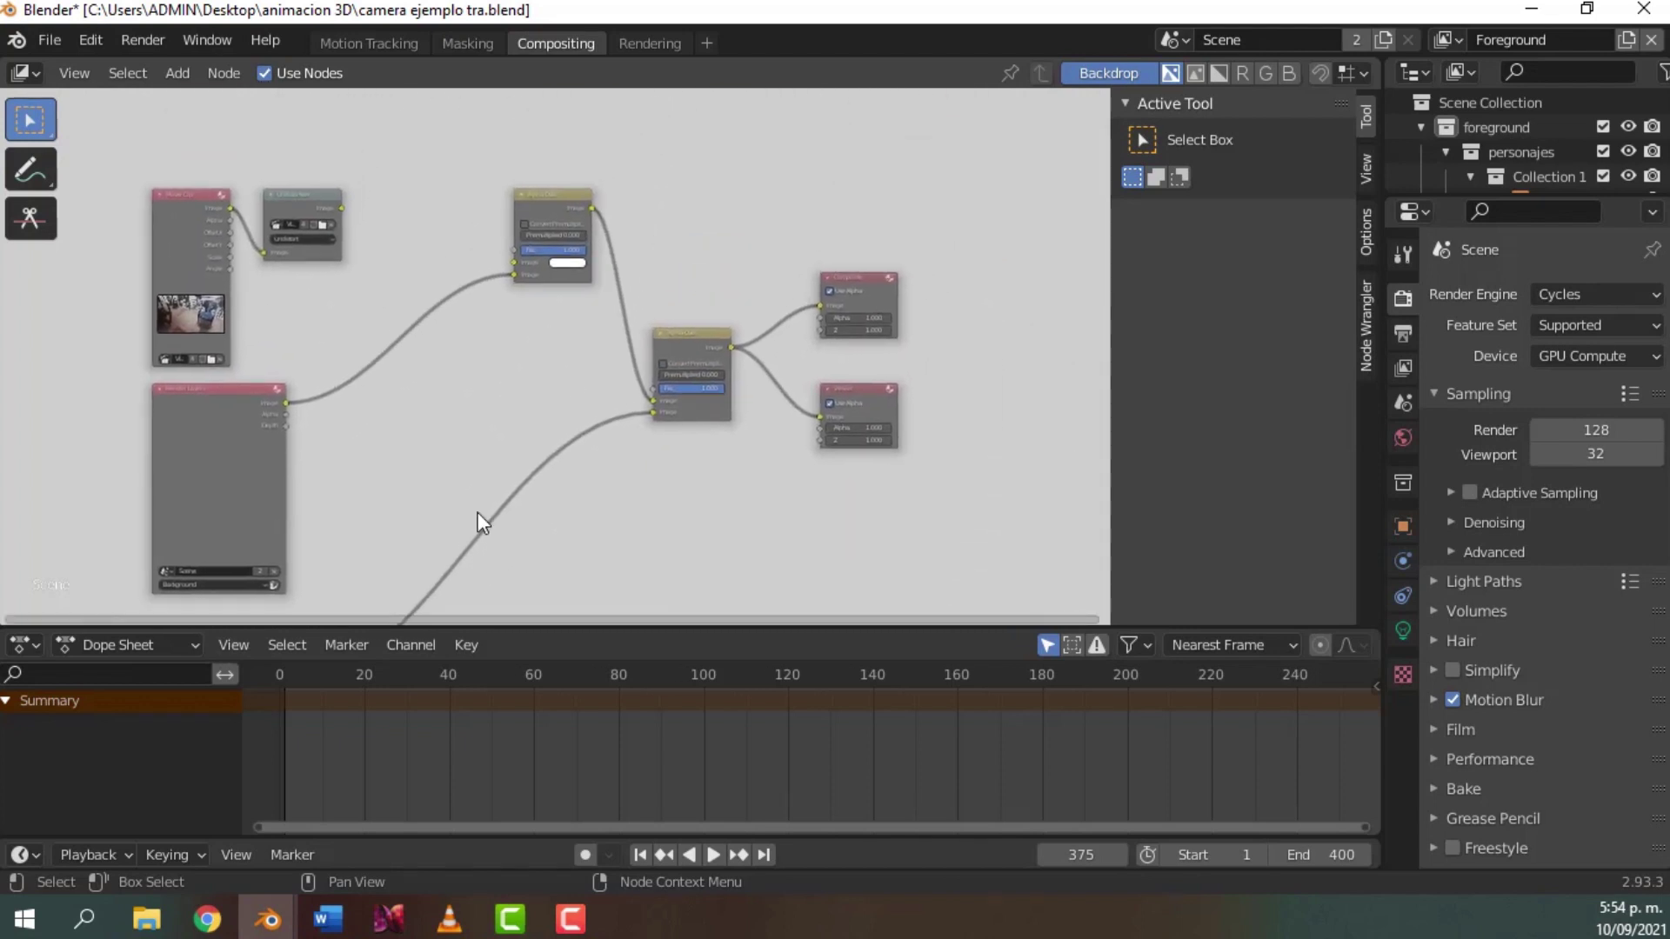
scroll(707, 373, "up", 5)
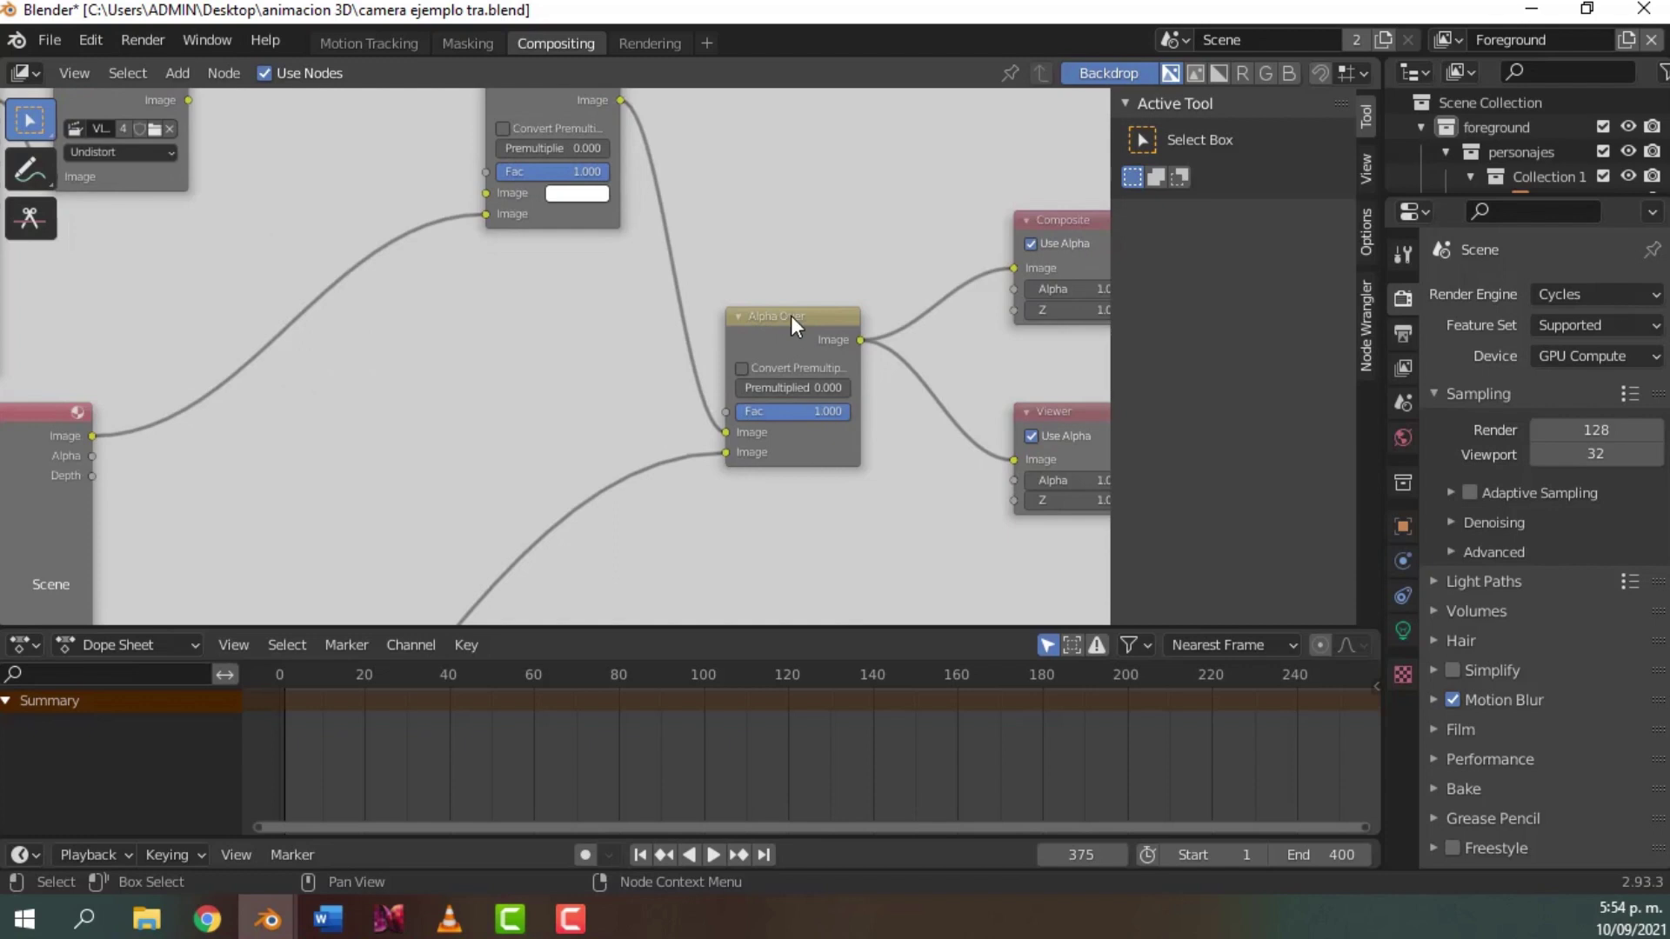
scroll(546, 402, "down", 1)
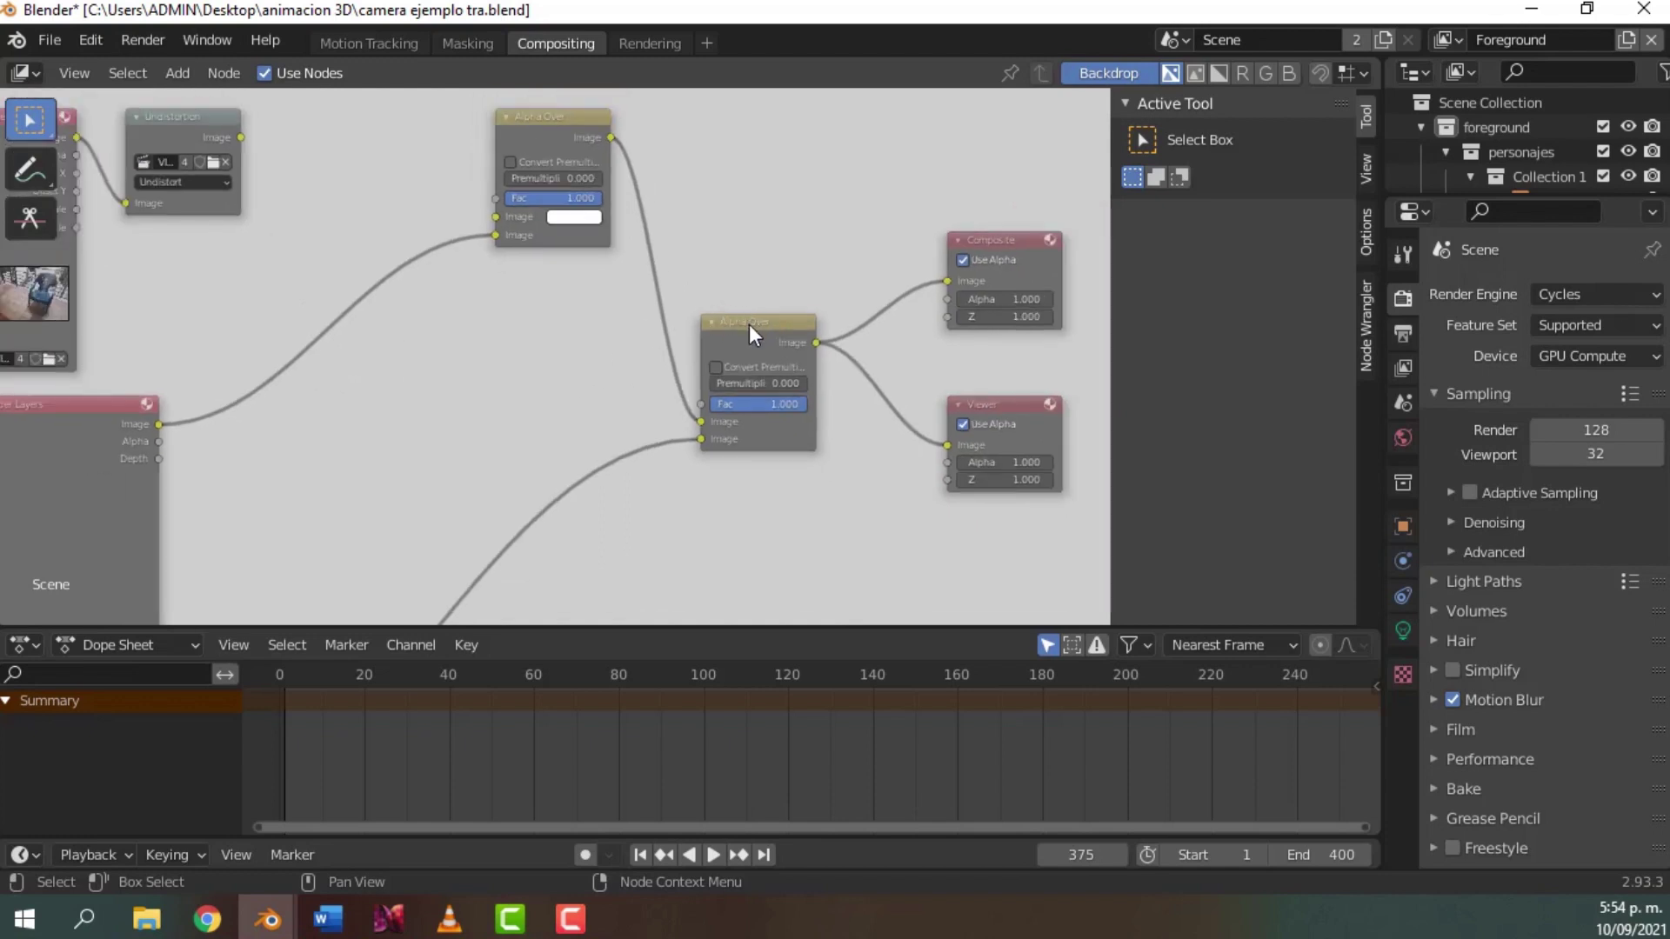
left_click(566, 113)
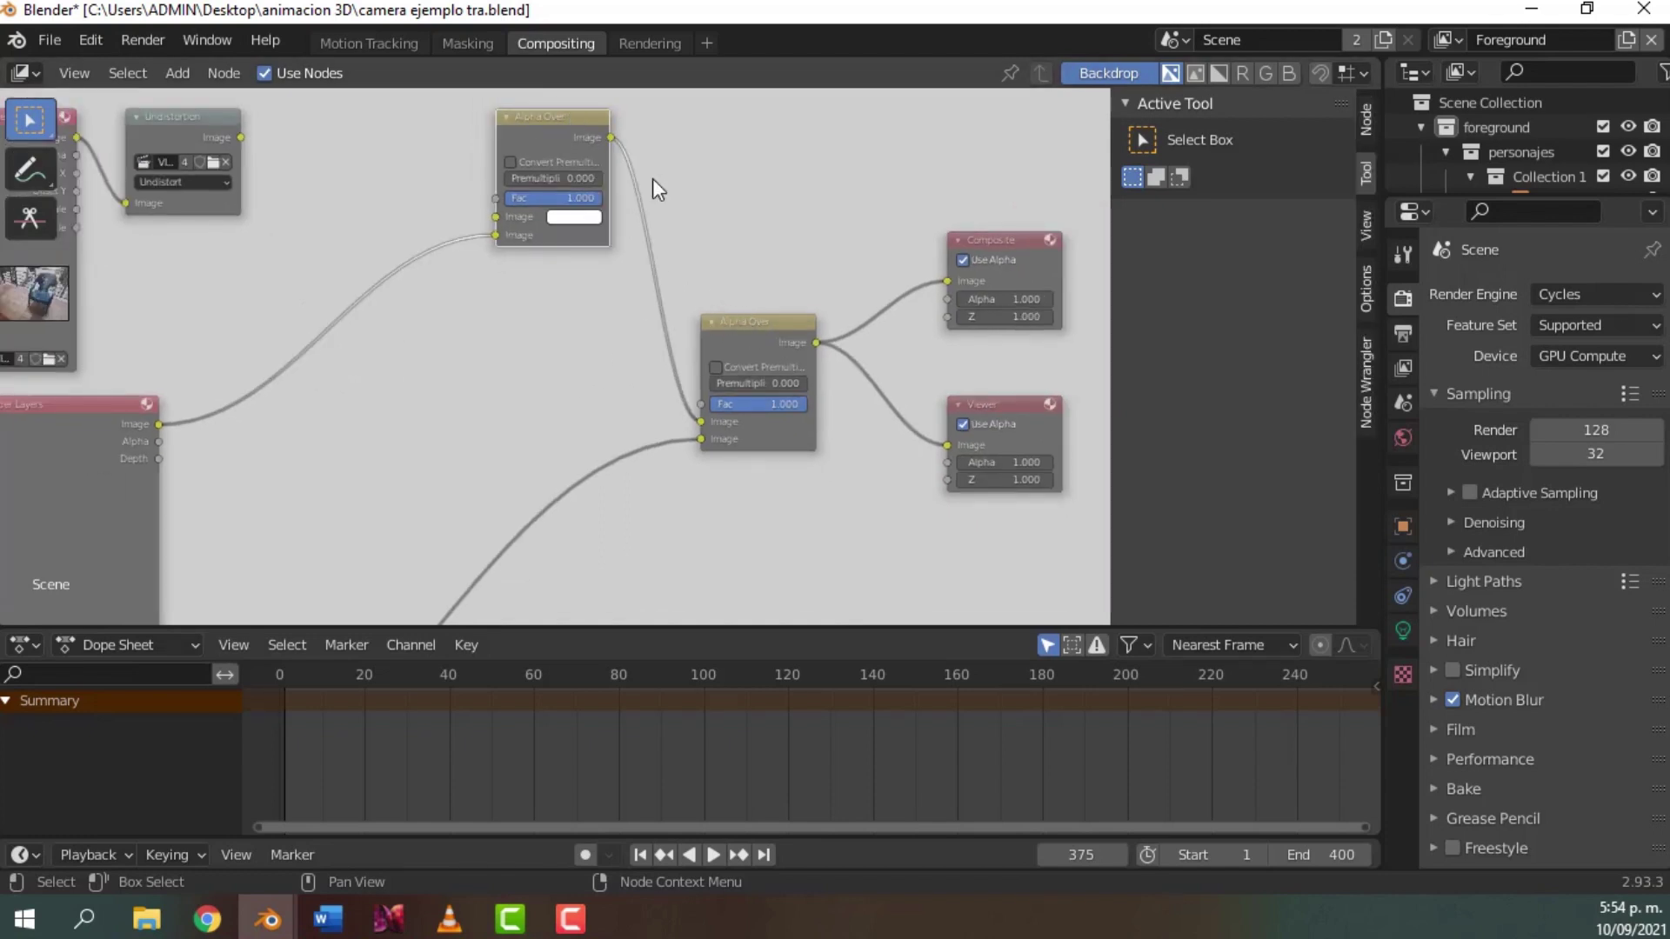
key("Delete")
left_click(775, 322)
key("Delete")
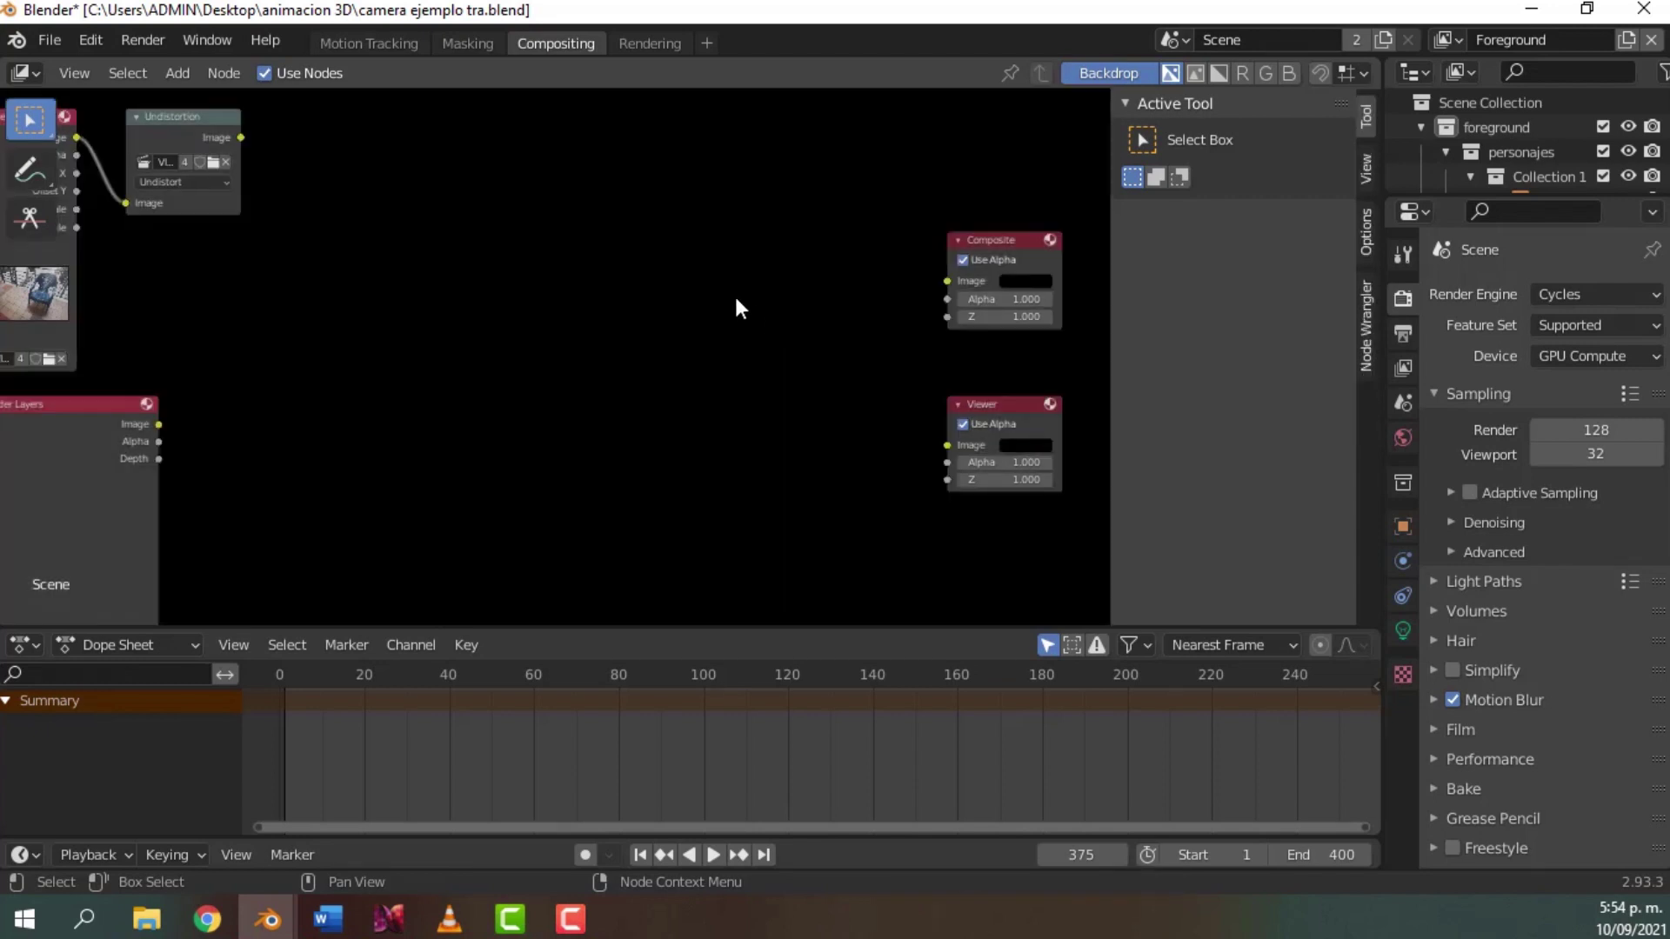
- Examine the remaining Movie Clip, Undistortion, Background and Foreground Render Layers nodes and their outputs
scroll(806, 294, "down", 4)
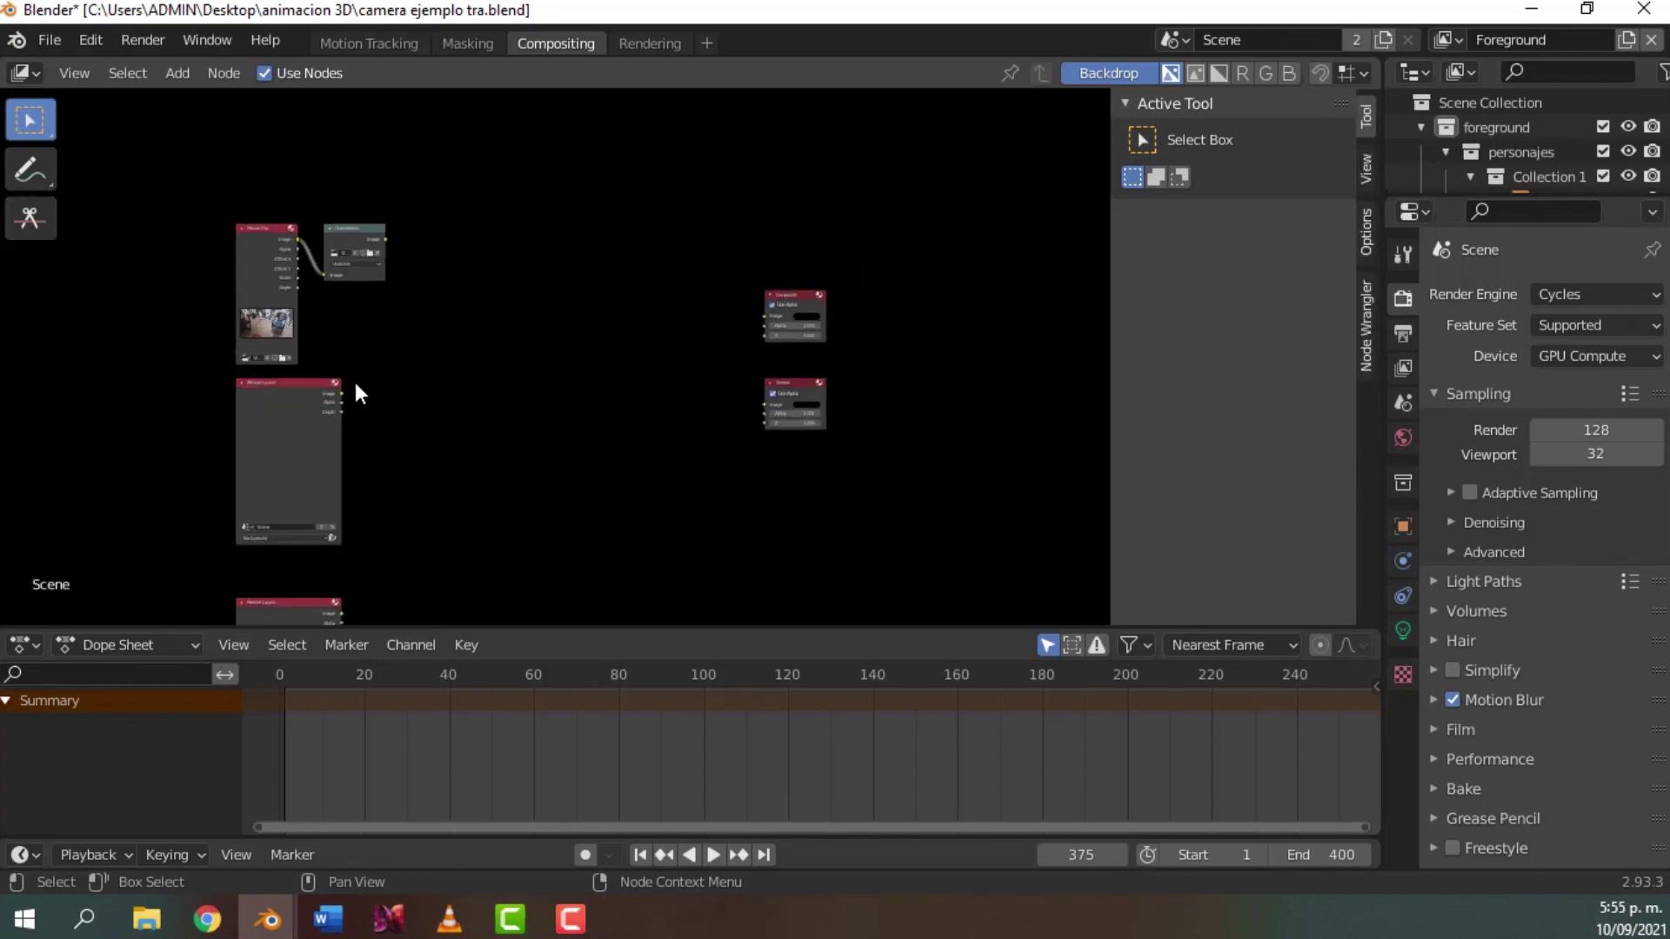
scroll(361, 325, "up", 4)
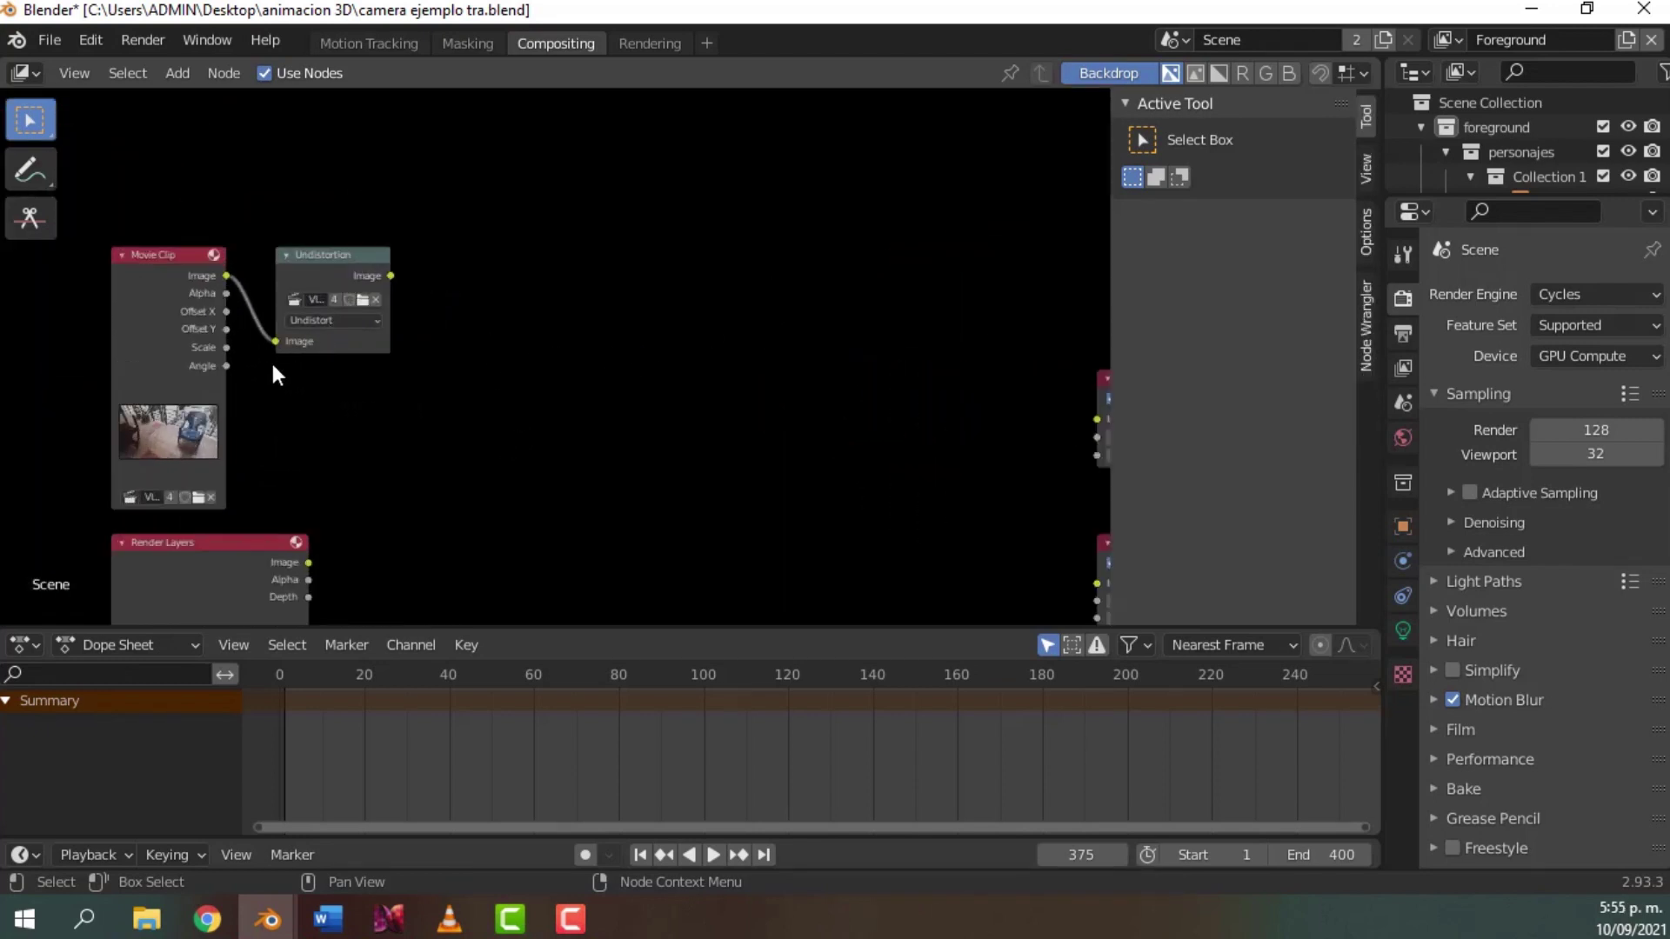
middle_click_drag(481, 374, 696, 357)
scroll(258, 285, "up", 3)
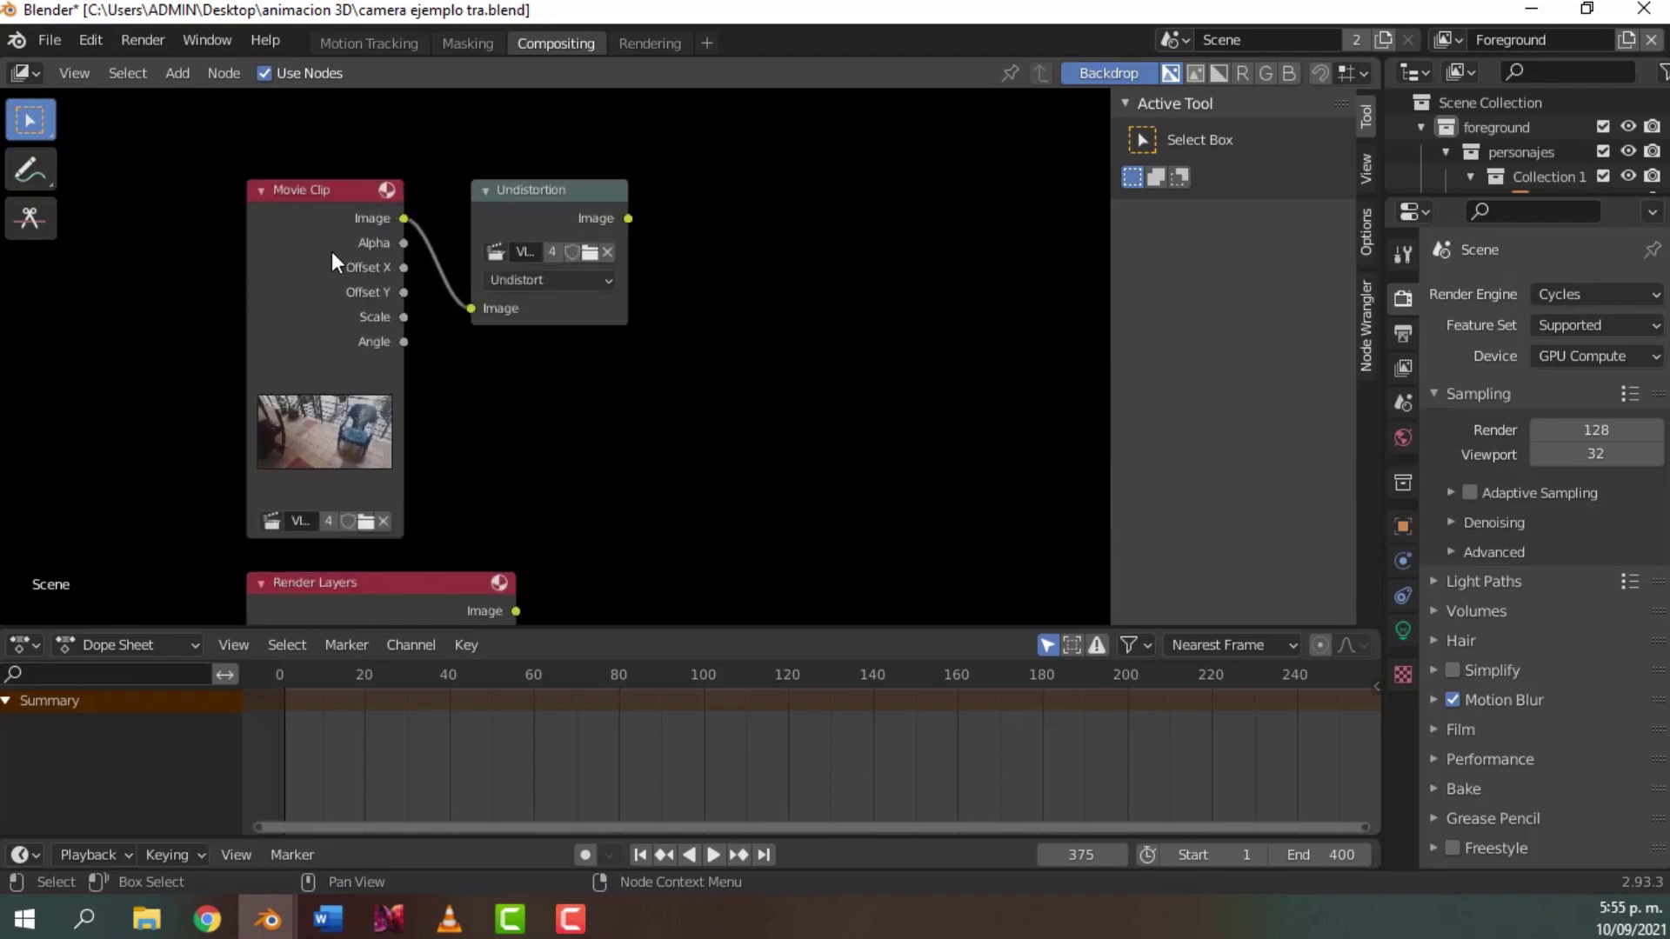
scroll(640, 524, "down", 6, "shift")
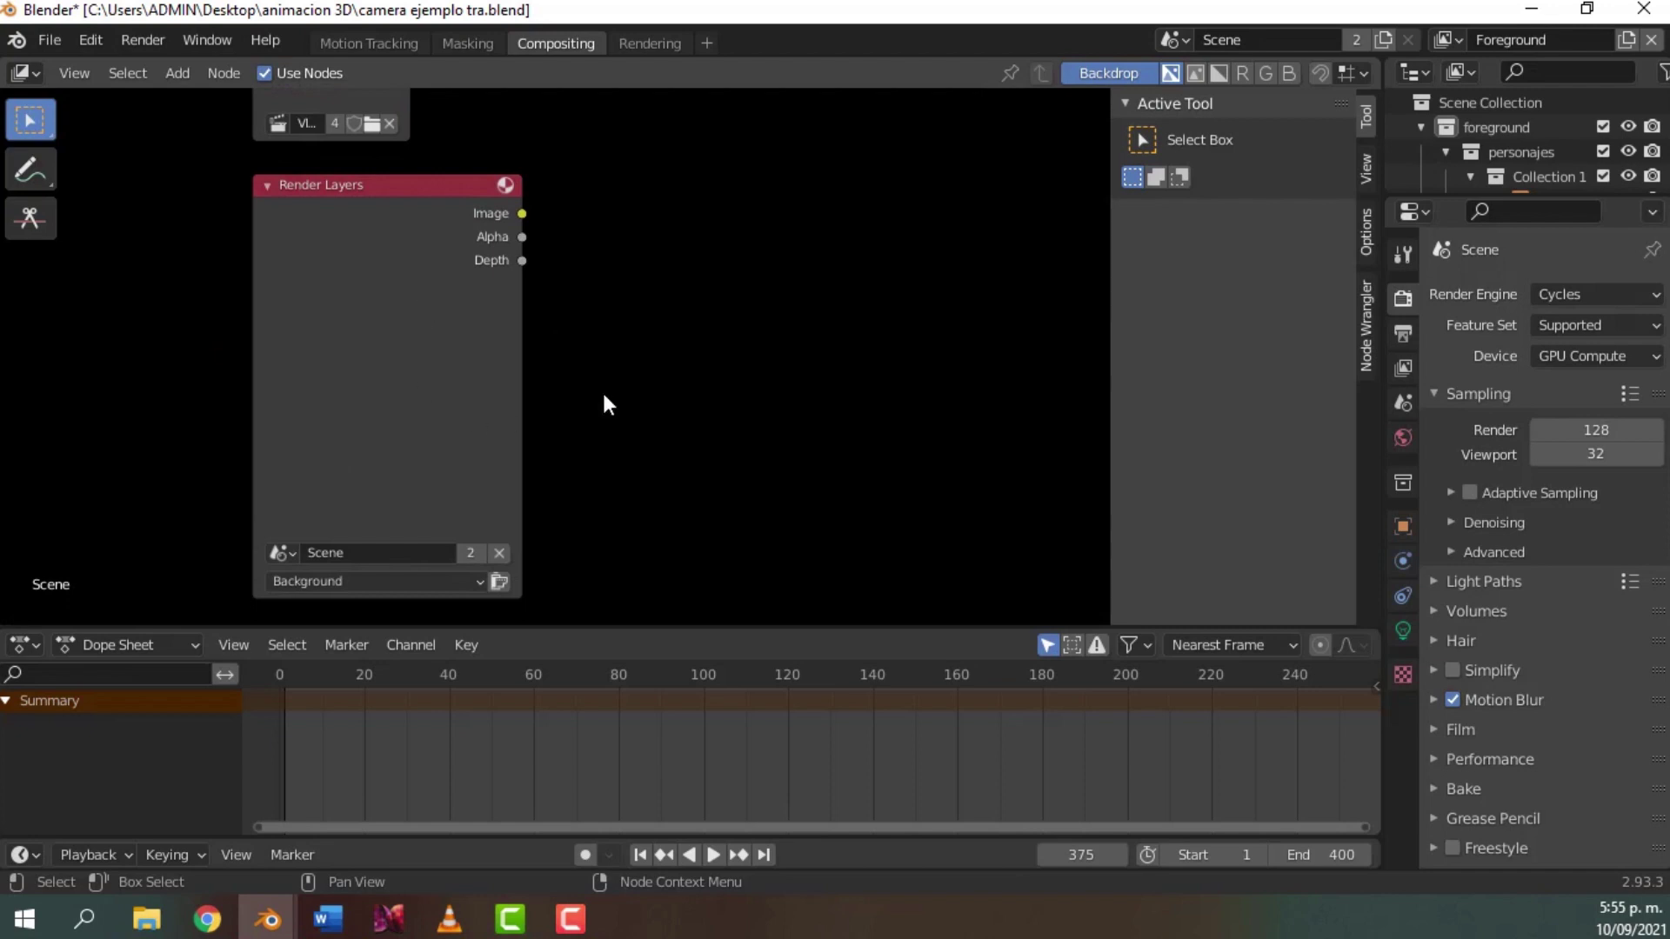
scroll(598, 435, "down", 2)
middle_click_drag(596, 482, 582, 137, "shift")
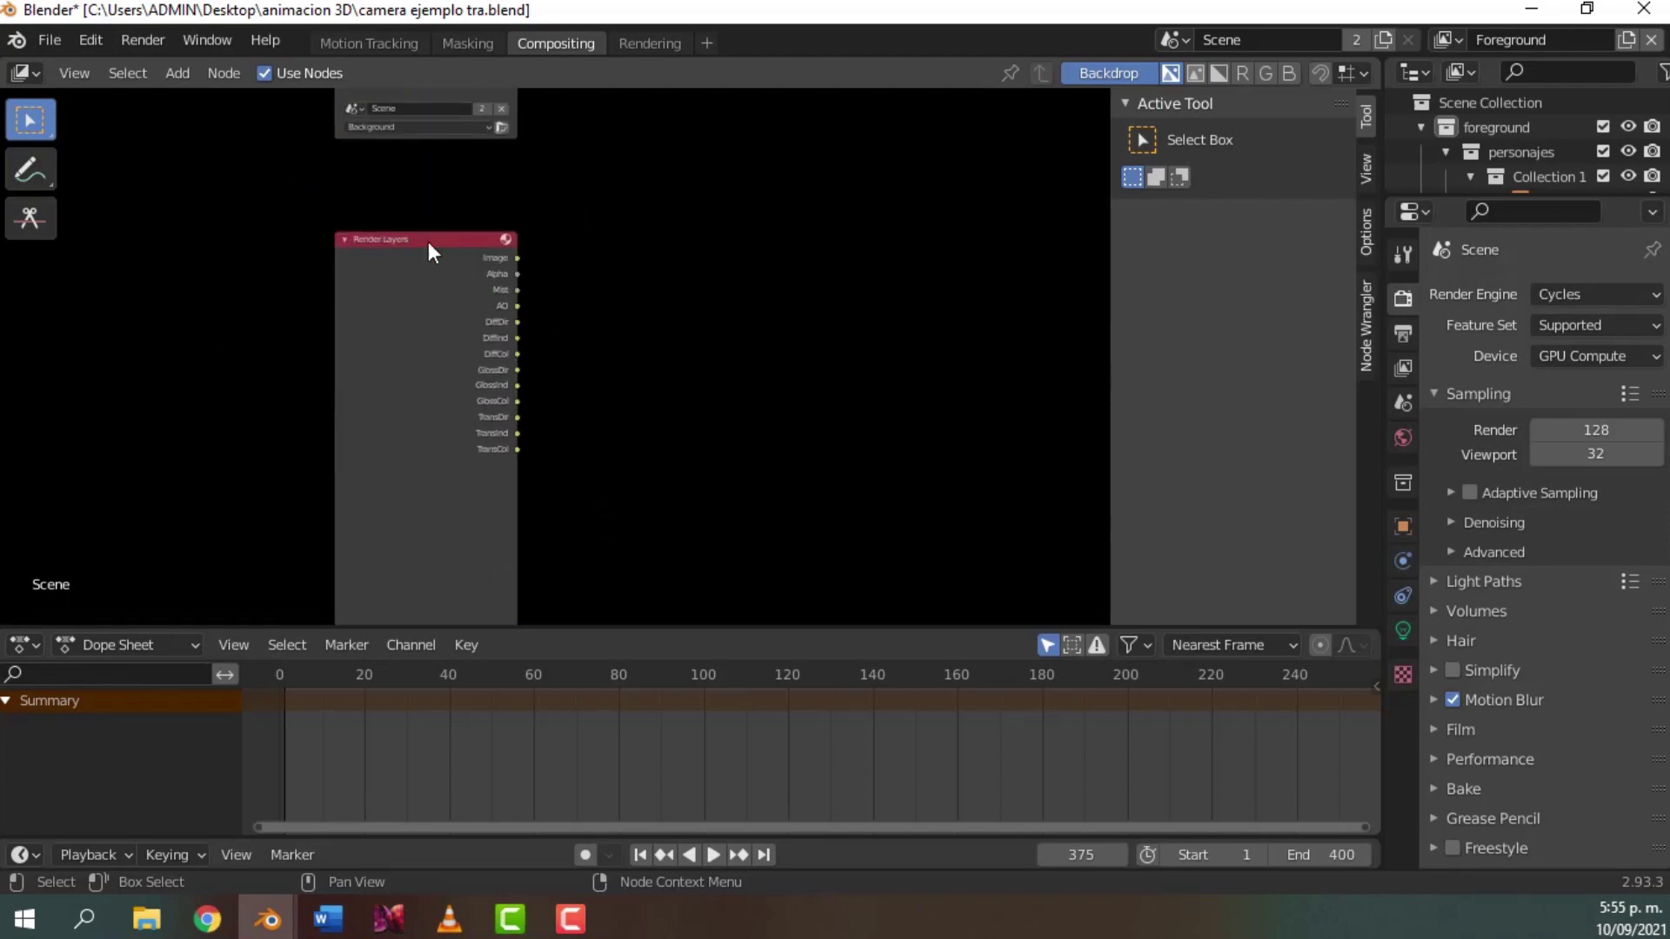
scroll(603, 365, "down", 3)
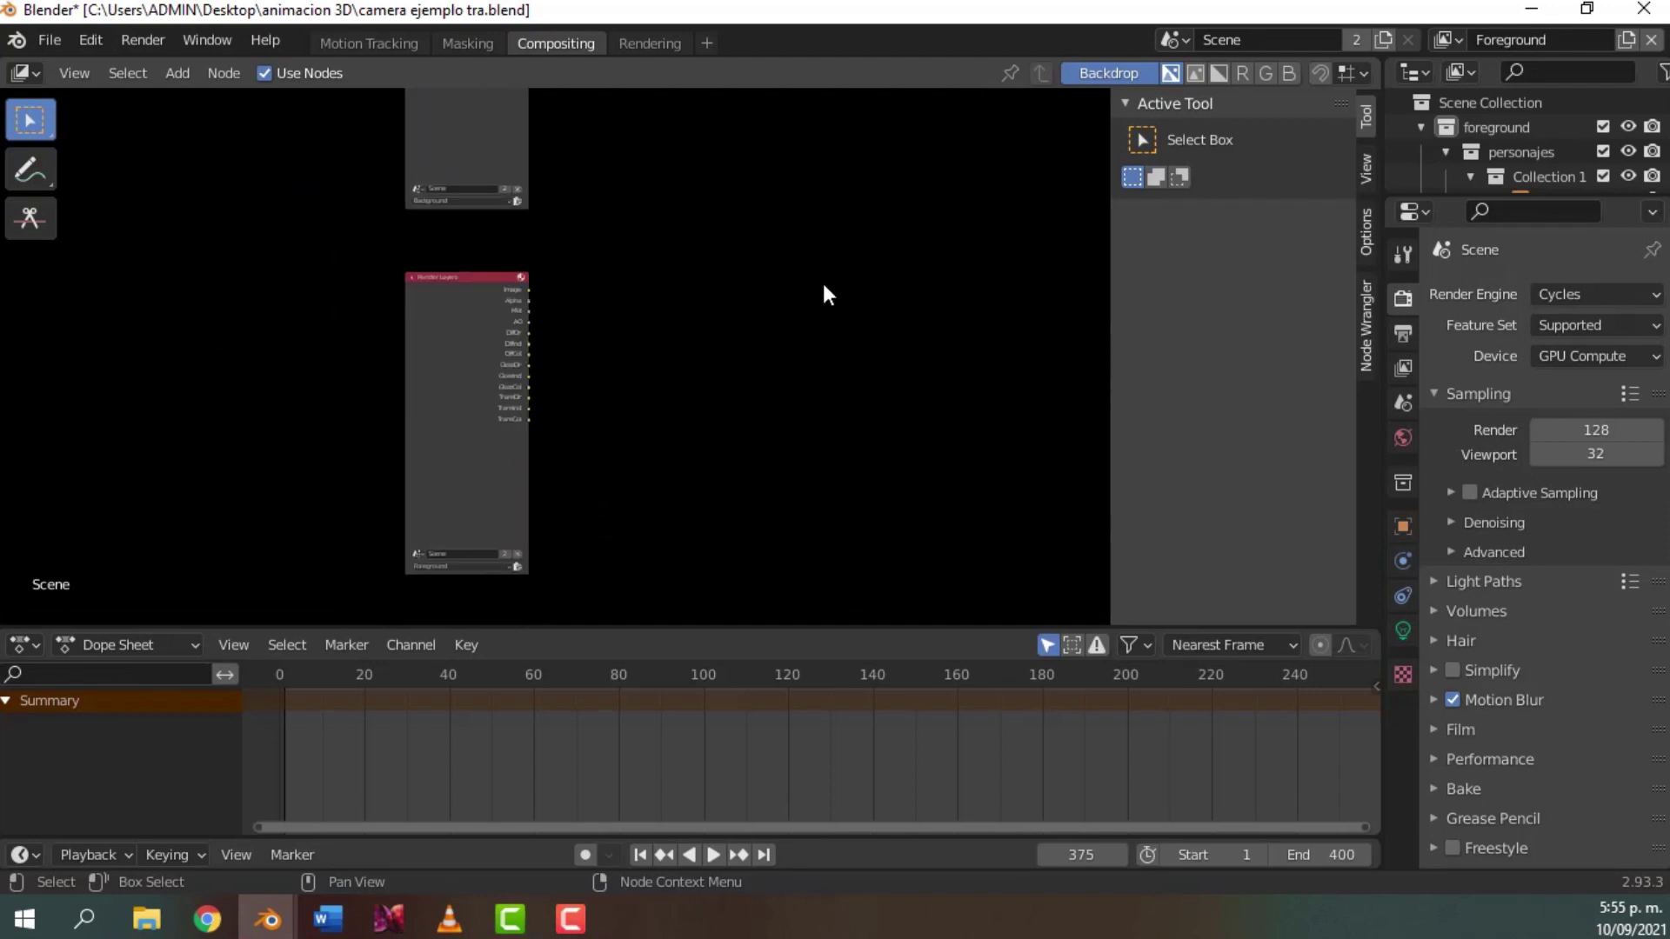
middle_click_drag(827, 290, 565, 366)
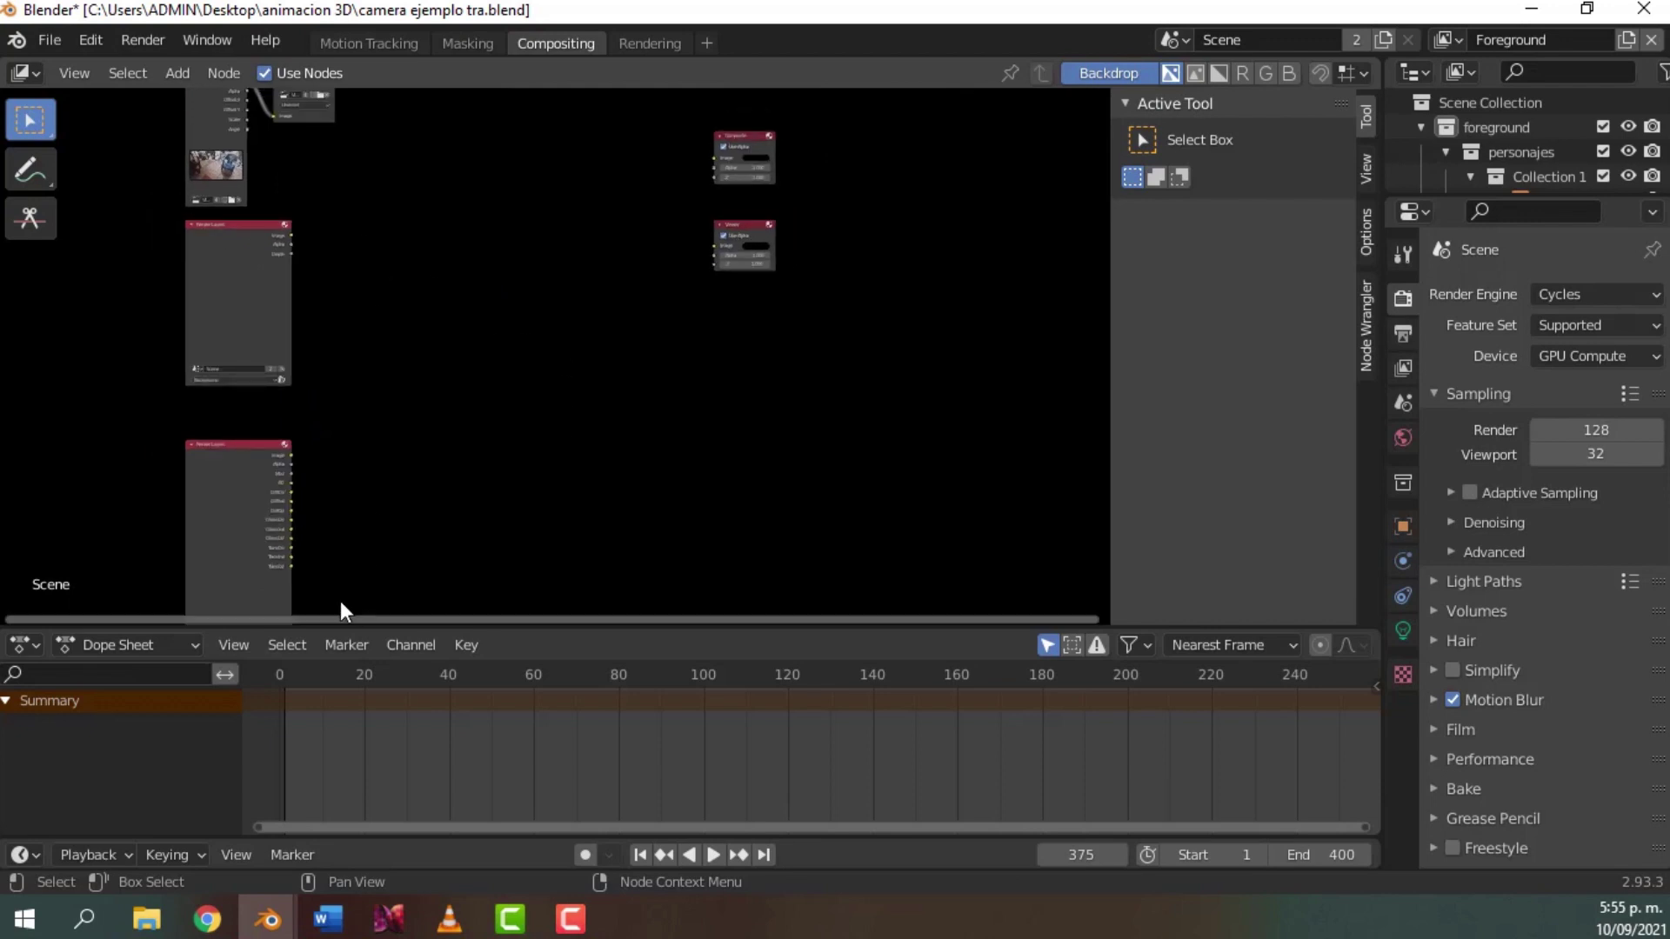
- Disable the Foreground view layer's Transmission Direct, Indirect and Color passes and check the outputs of its Render Layers node
scroll(268, 466, "up", 2)
middle_click_drag(269, 467, 466, 232)
scroll(474, 348, "up", 1)
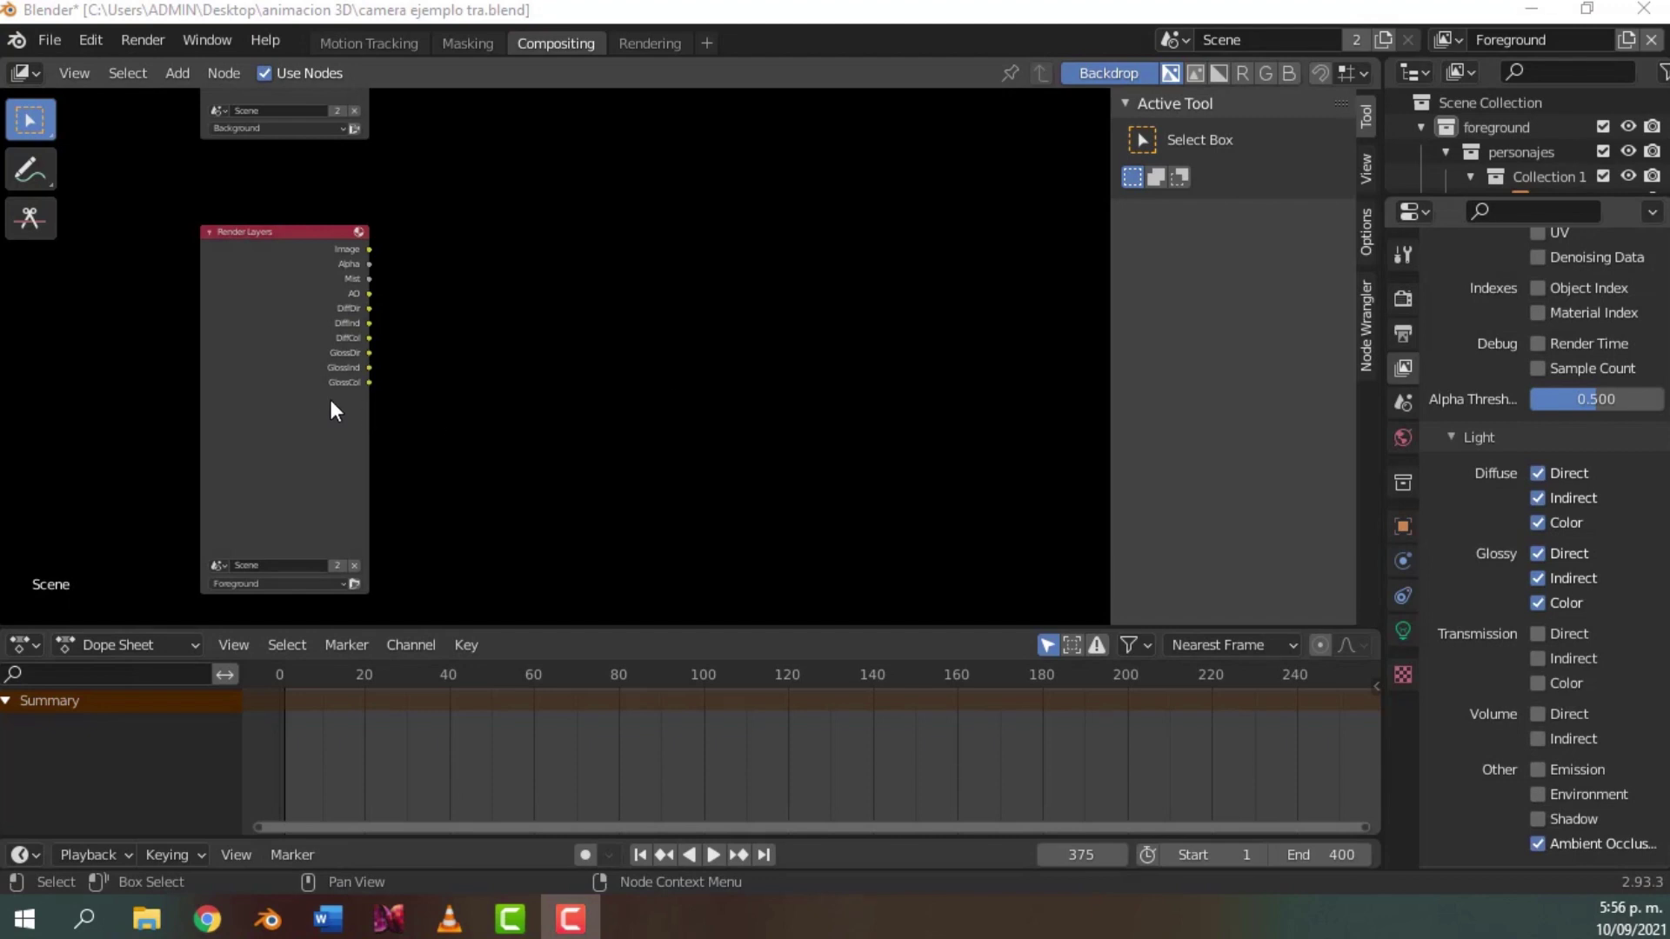
scroll(337, 374, "down", 2)
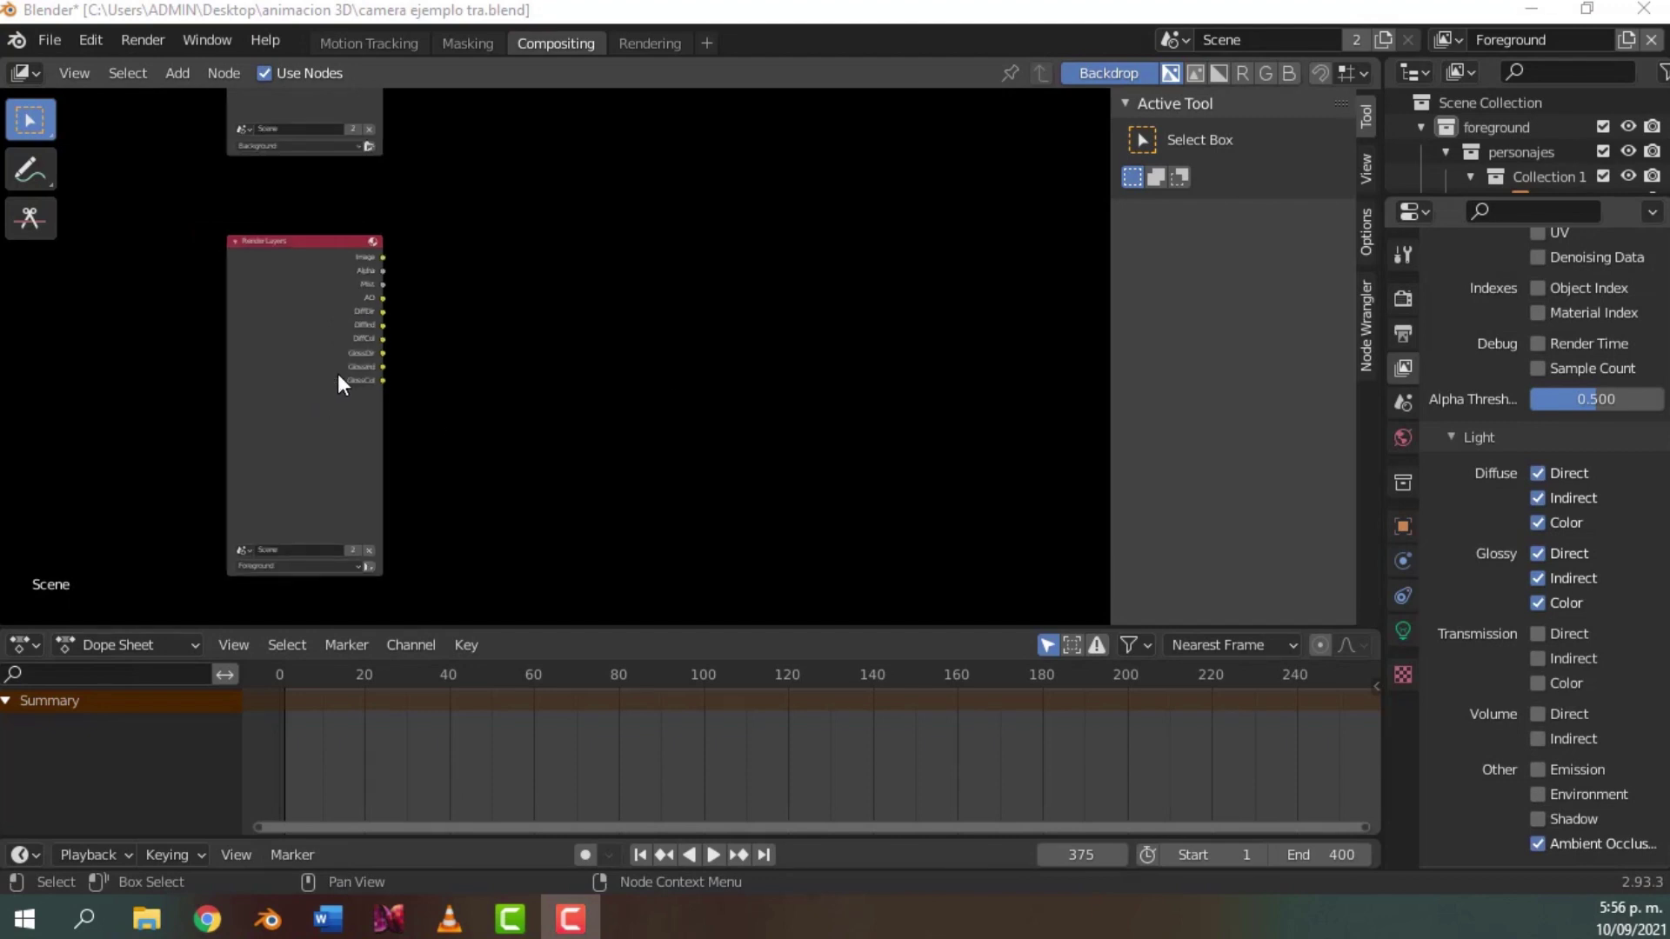
scroll(339, 383, "up", 1)
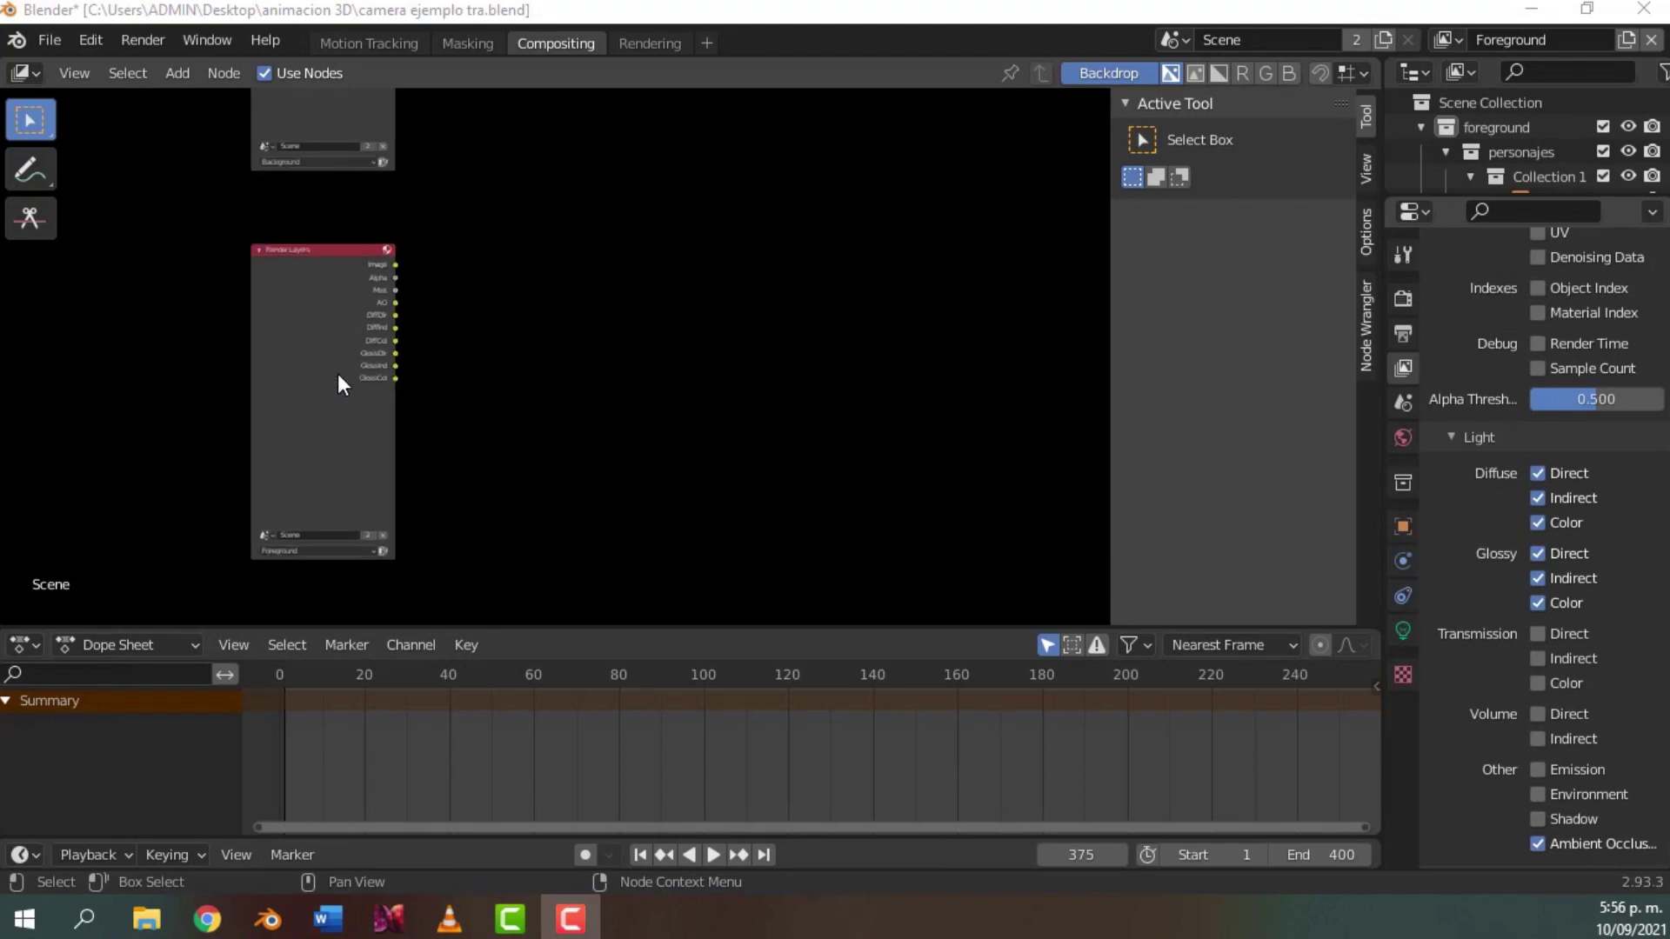
- View the scene in the Motion Tracking workspace and return to the Foreground Render Layers node in the Compositing workspace
left_click(354, 42)
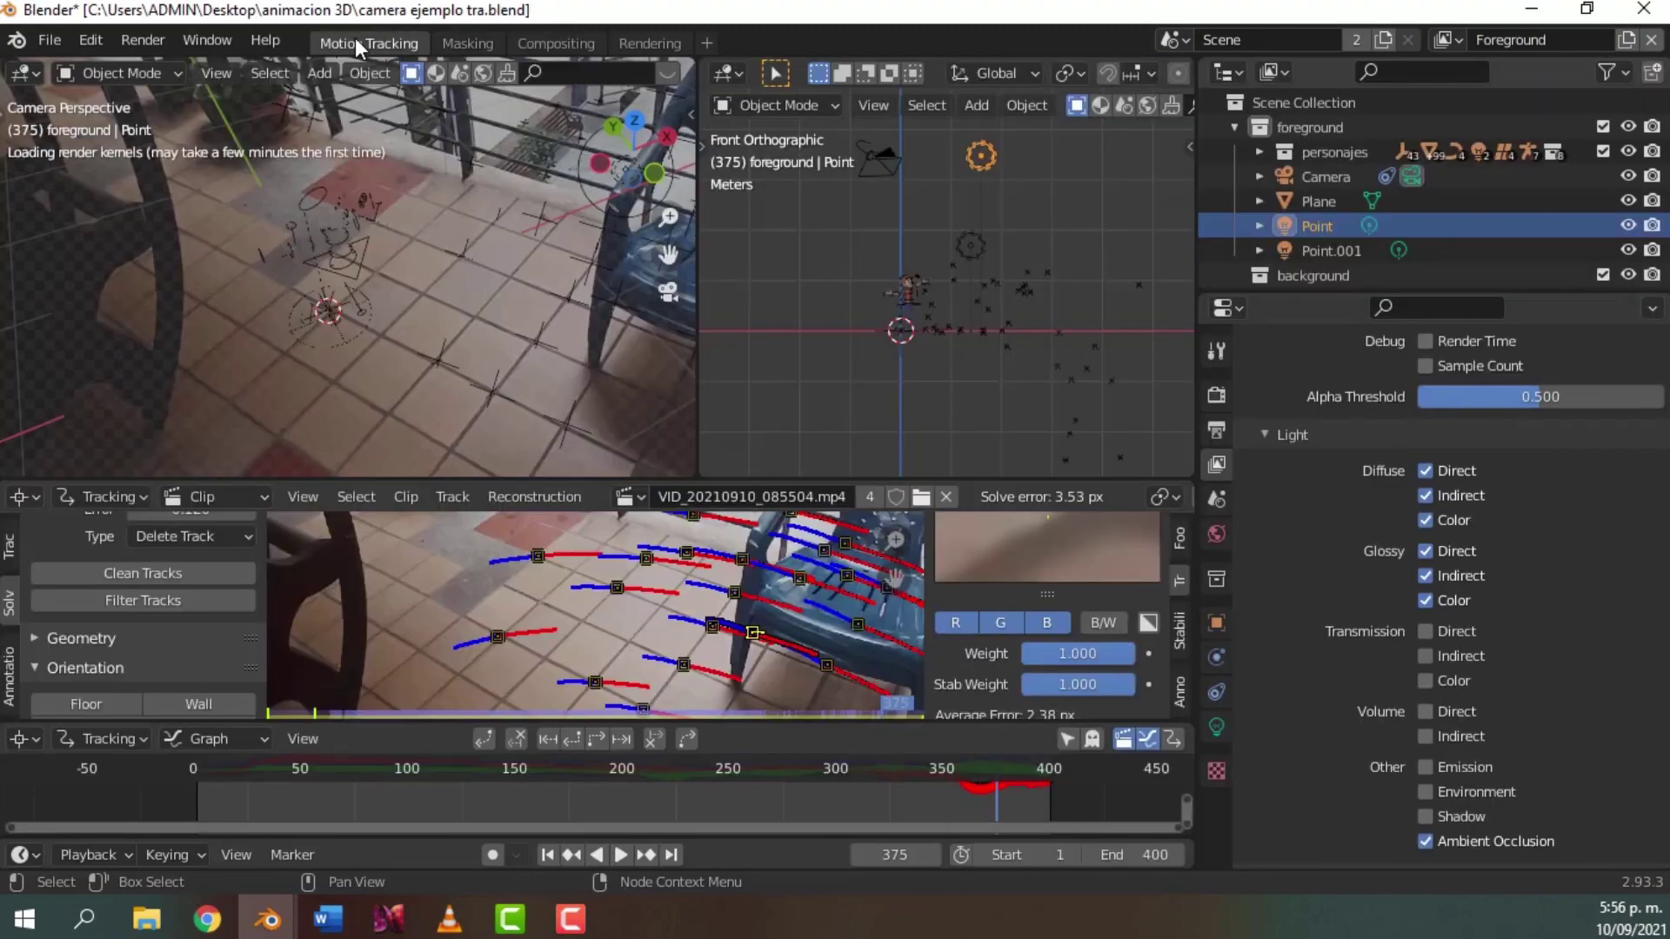
left_click(548, 40)
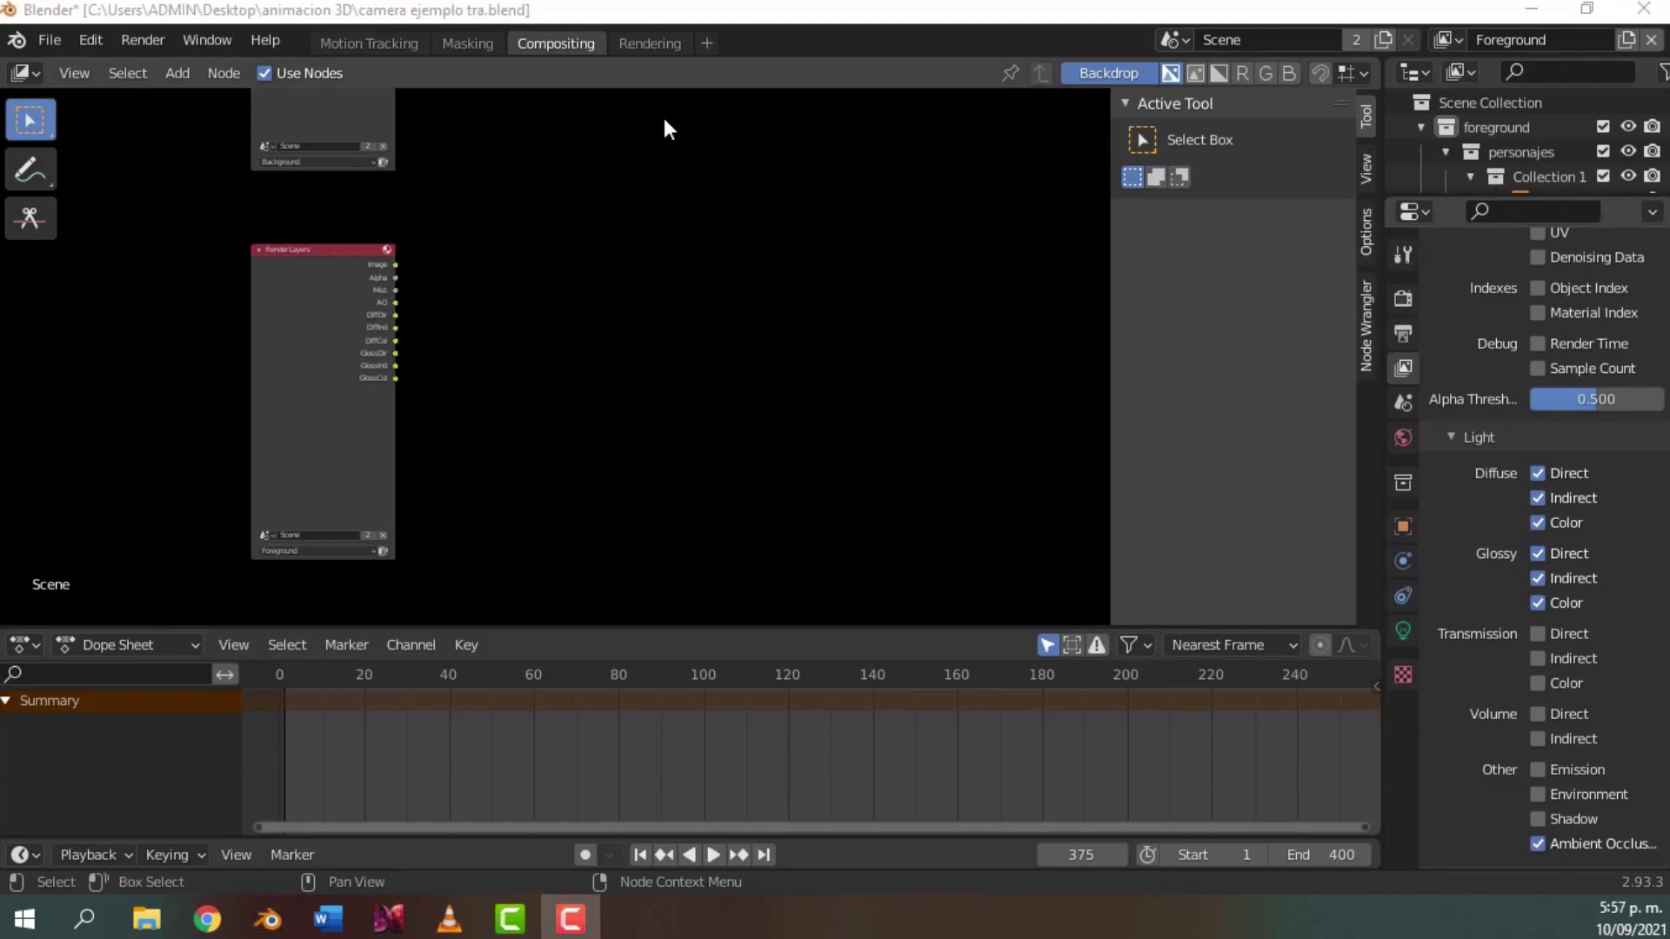
scroll(365, 324, "up", 2)
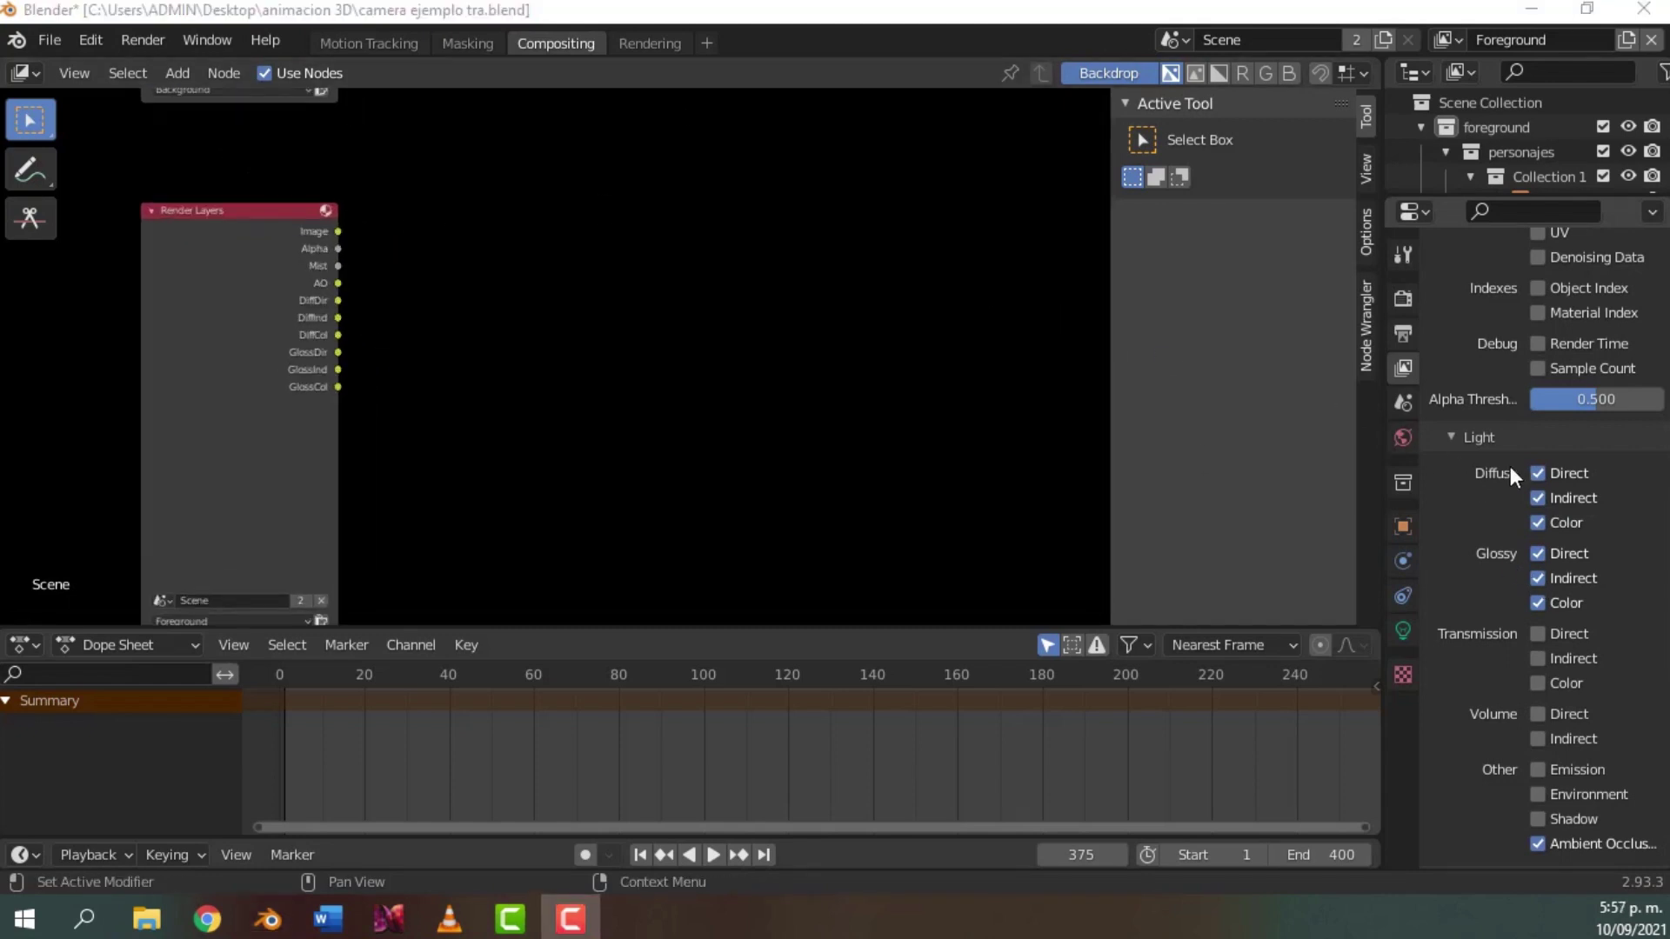
- Hide the node editor's sidebar and split the editor vertically into two side-by-side areas
scroll(1457, 501, "down", 1)
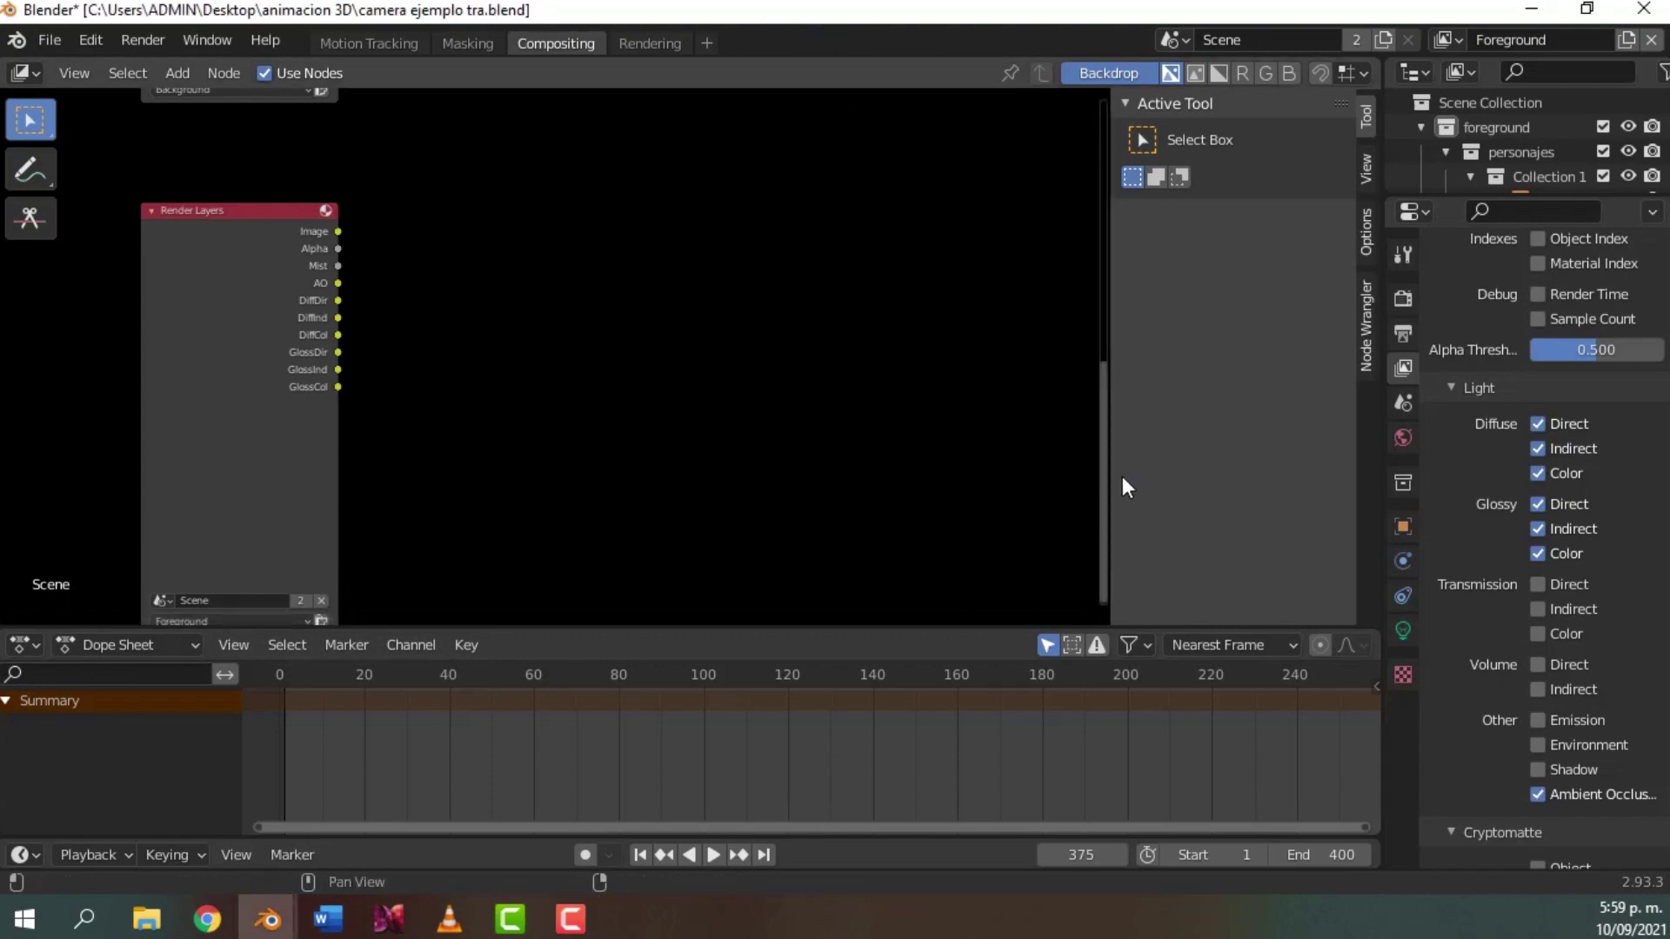
key("n")
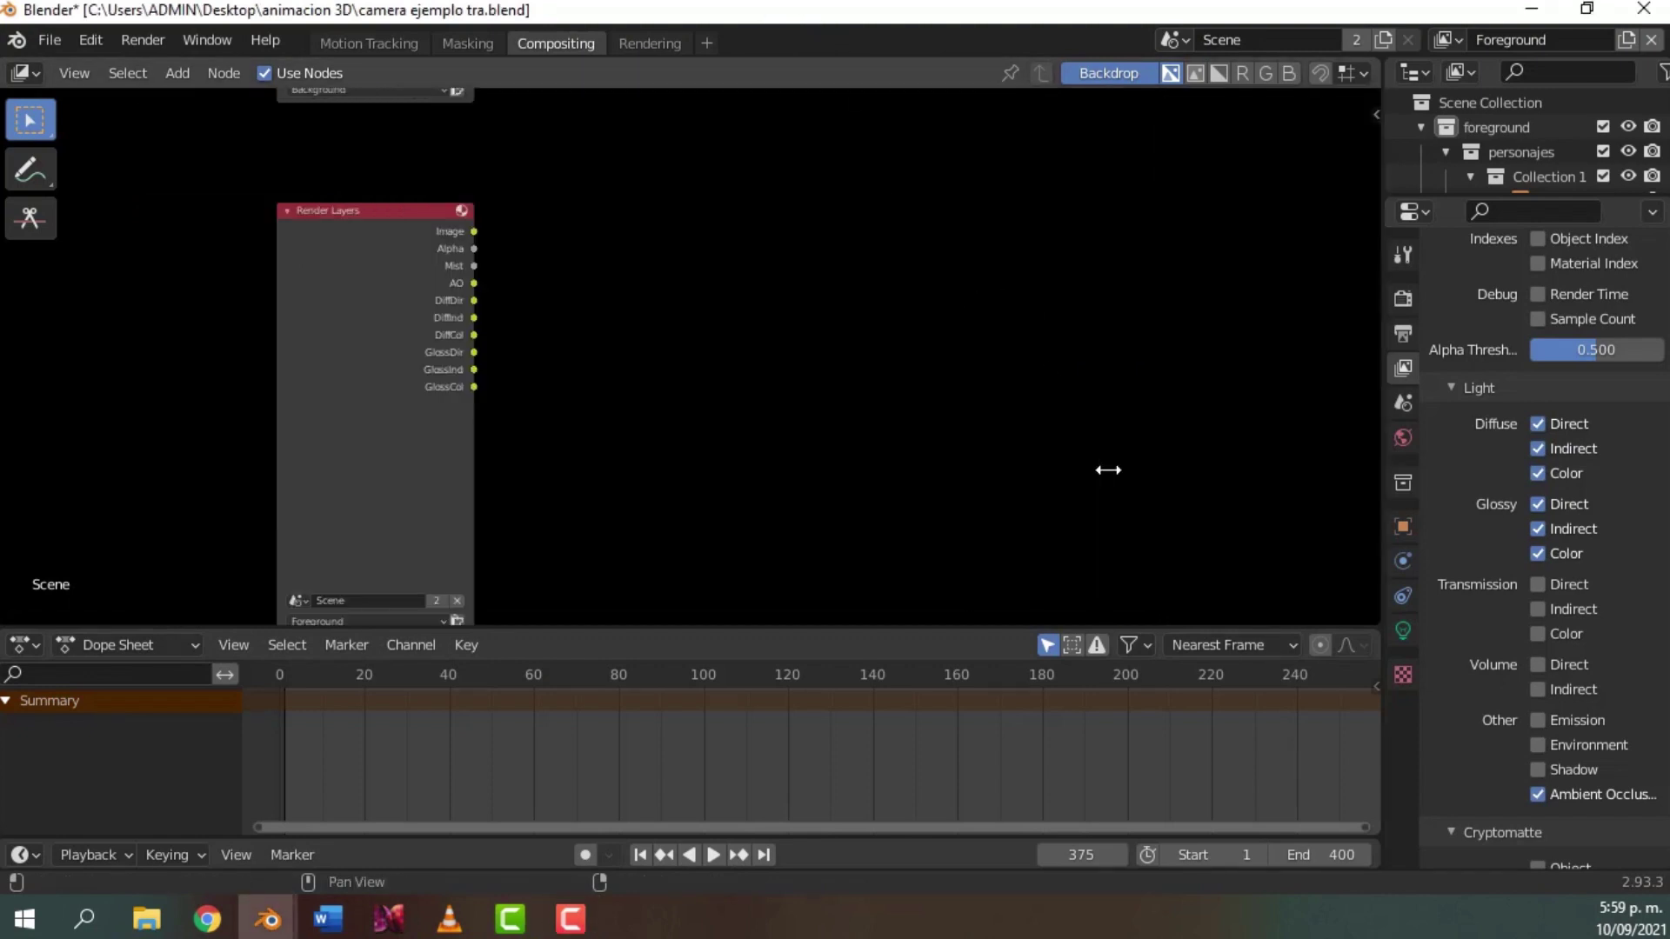
right_click(1385, 374)
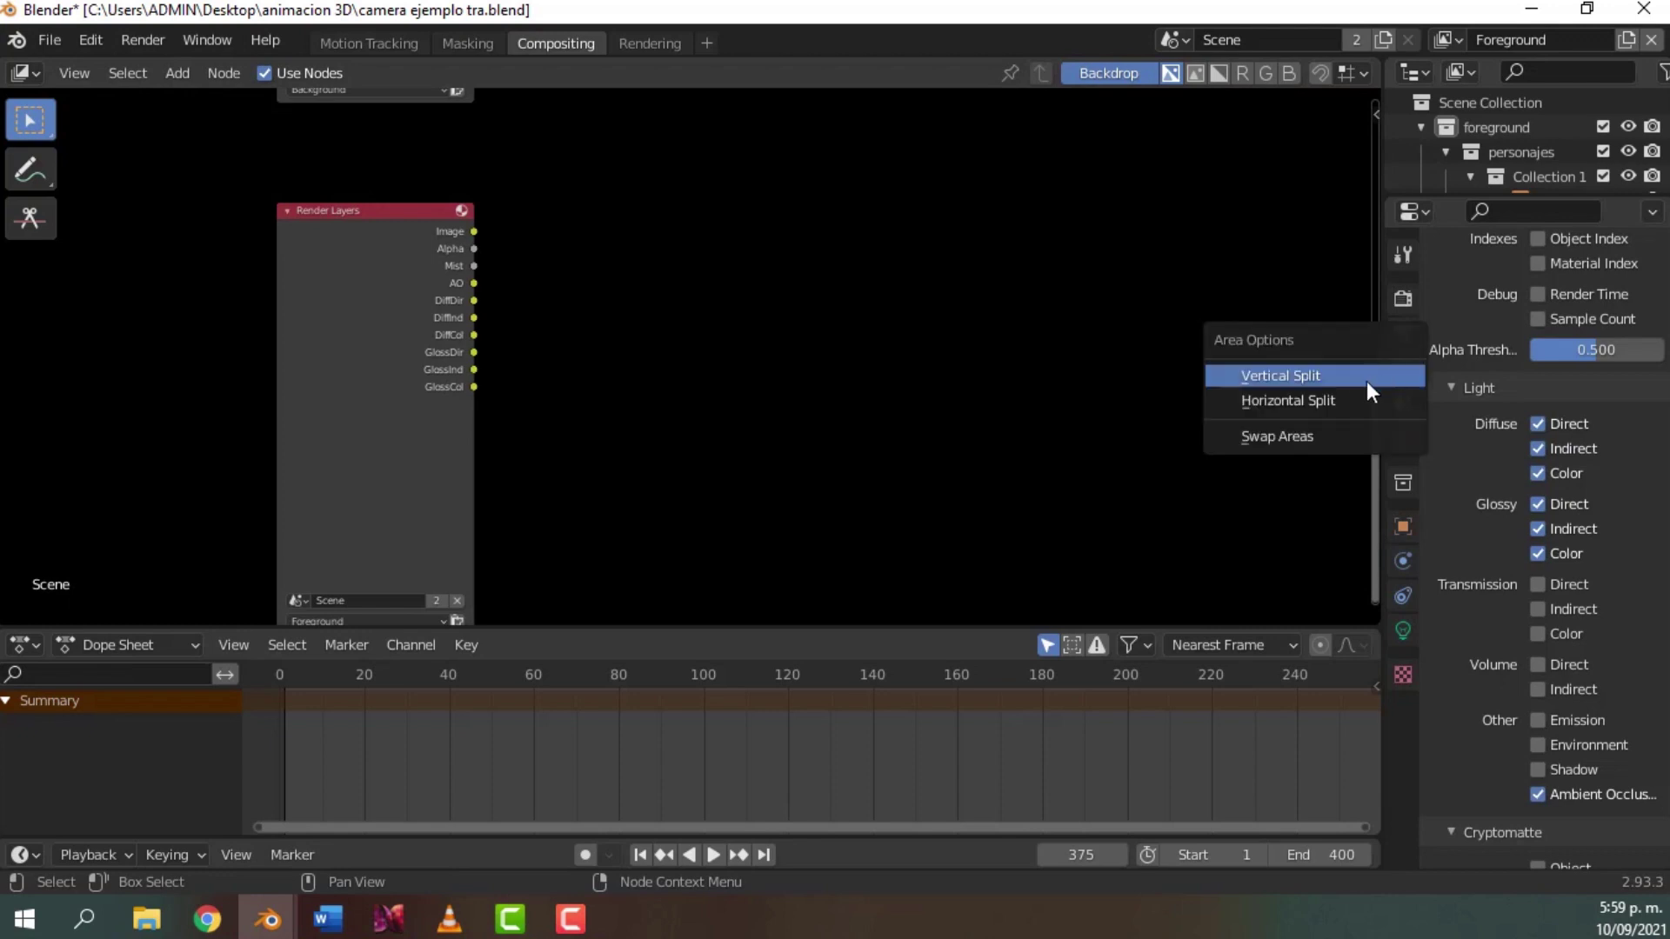
left_click(1345, 376)
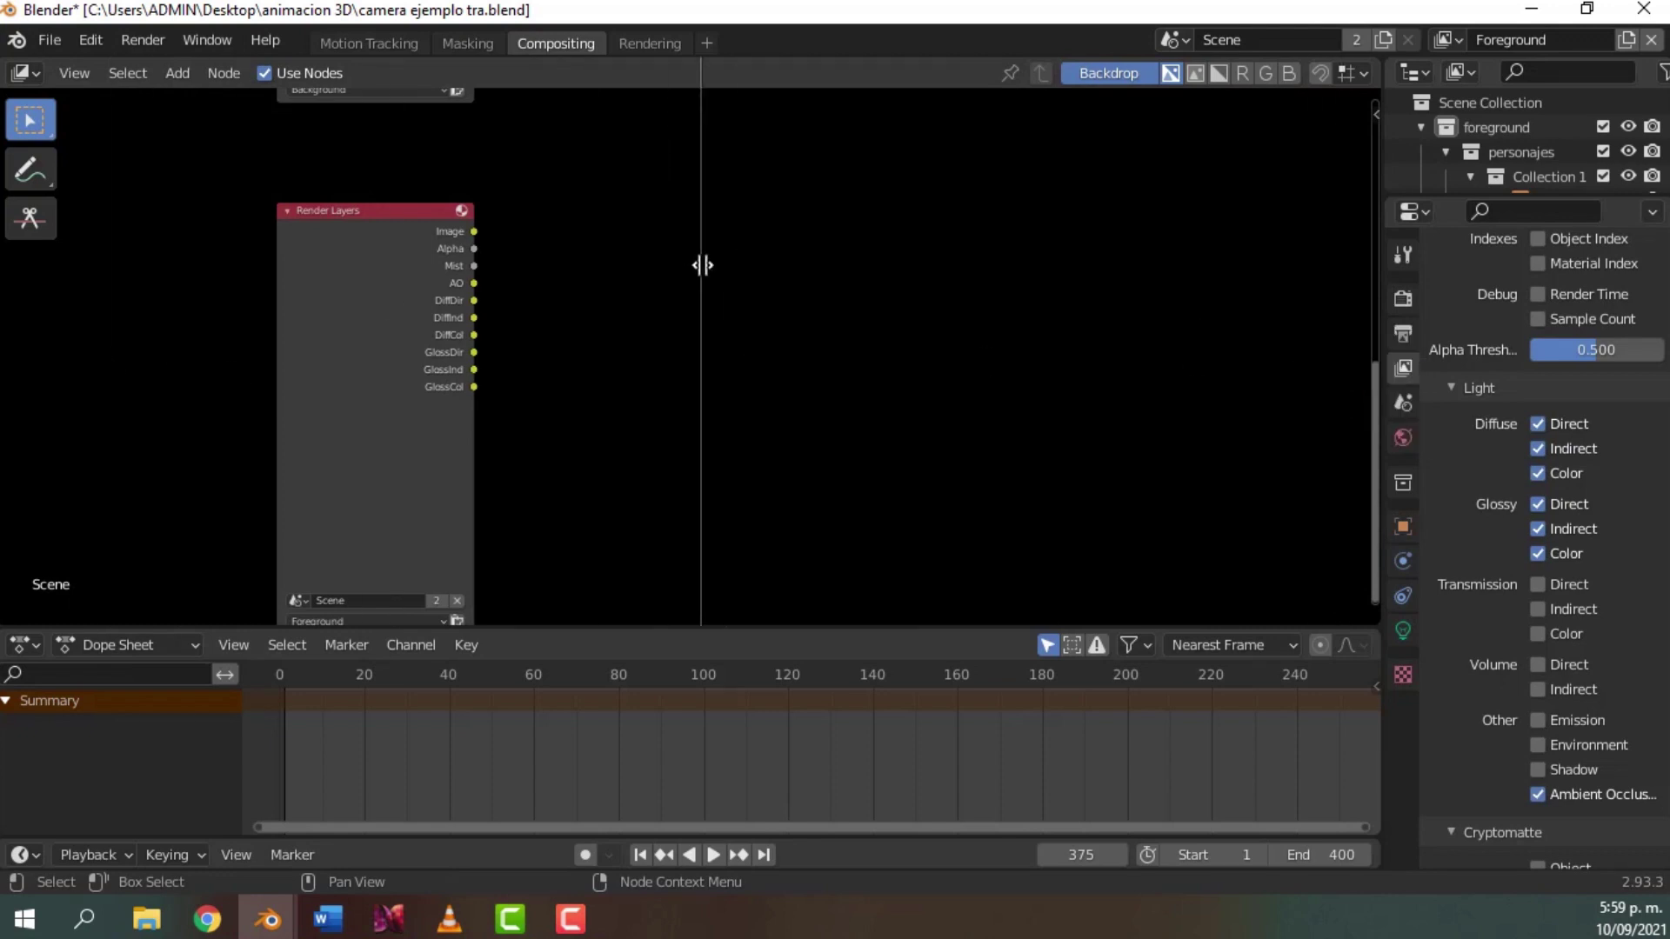
left_click(703, 265)
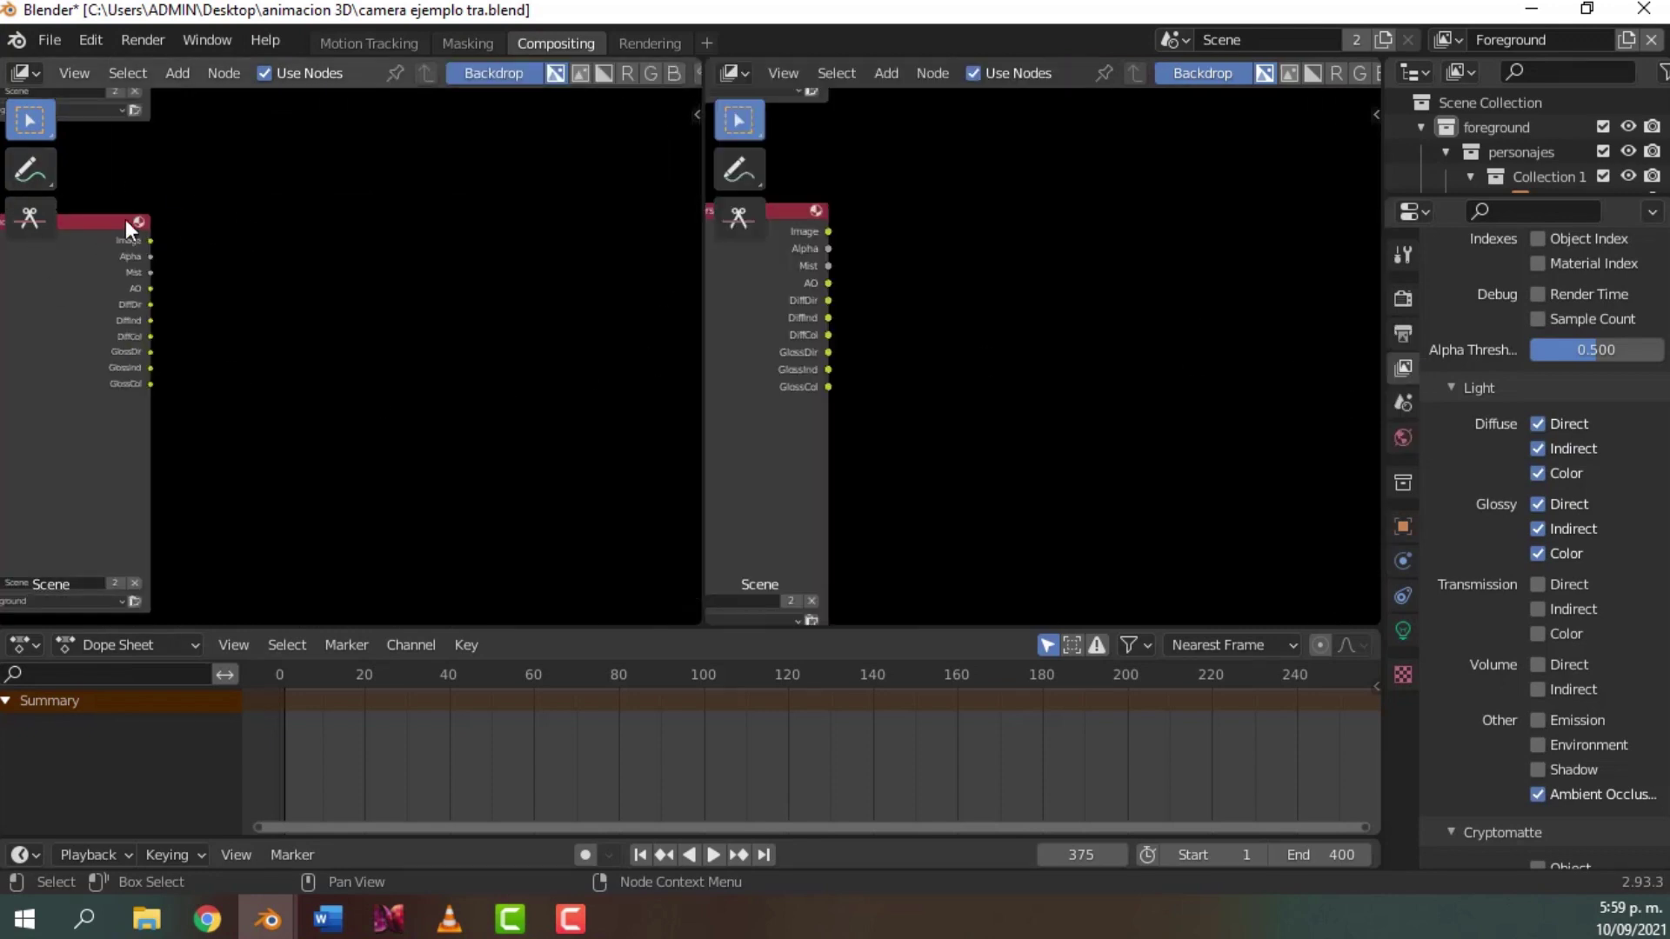
- Change the first of the two split areas to an Image Editor showing the Viewer Node image
scroll(139, 200, "down", 2)
middle_click_drag(246, 184, 486, 334)
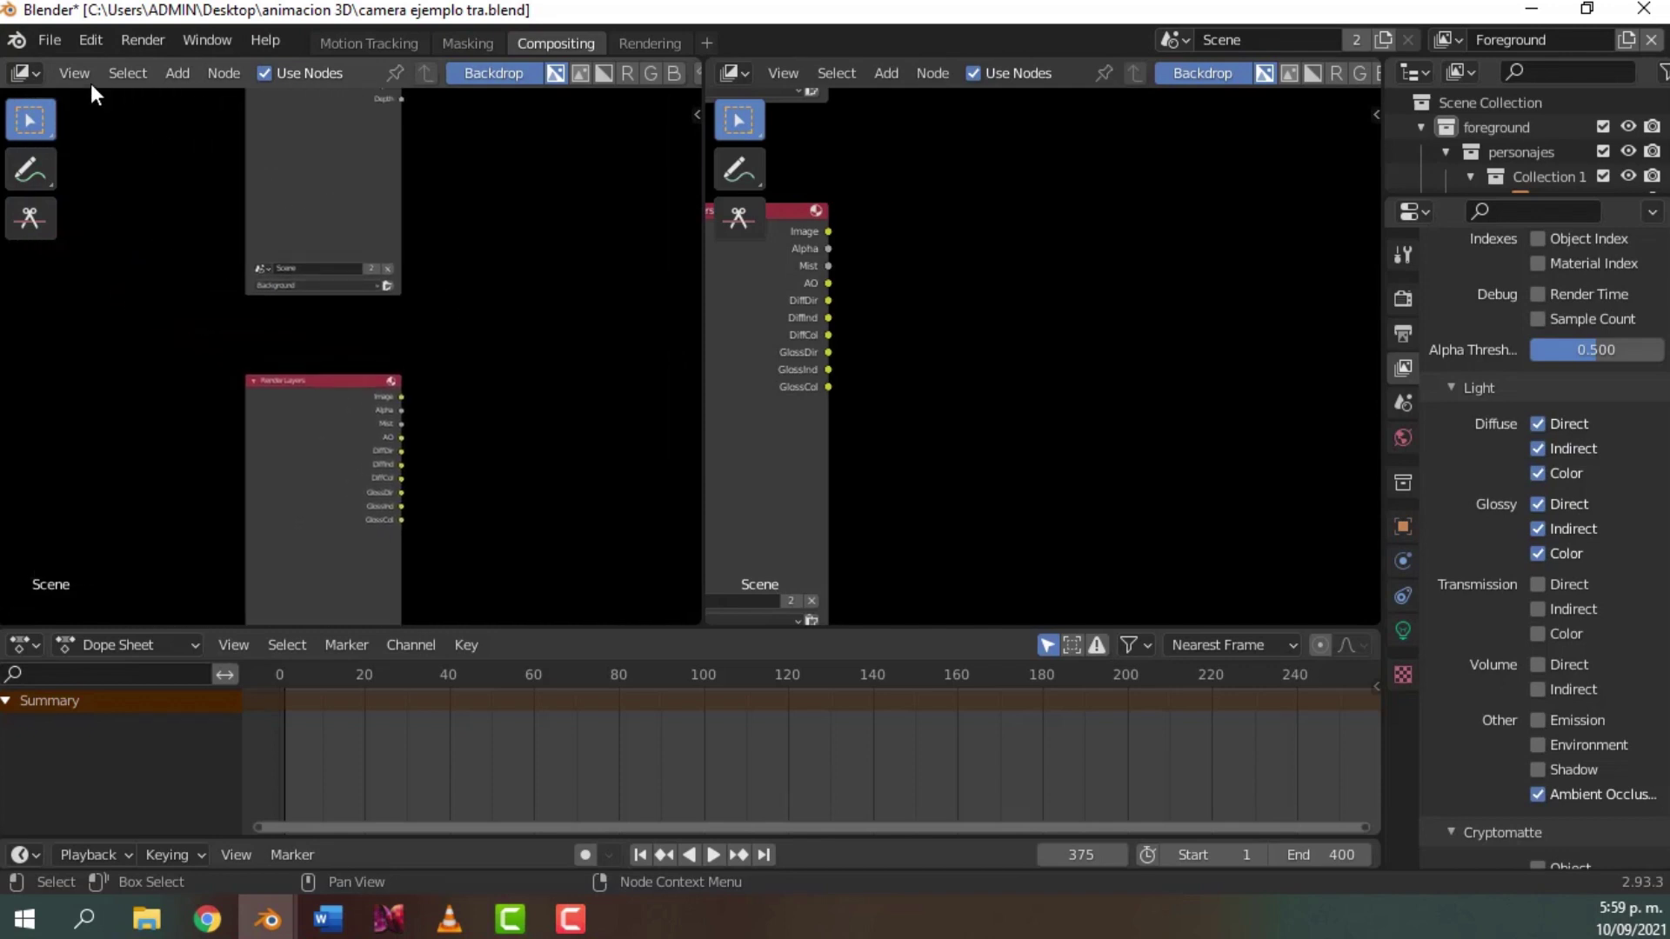
left_click(34, 69)
left_click(90, 198)
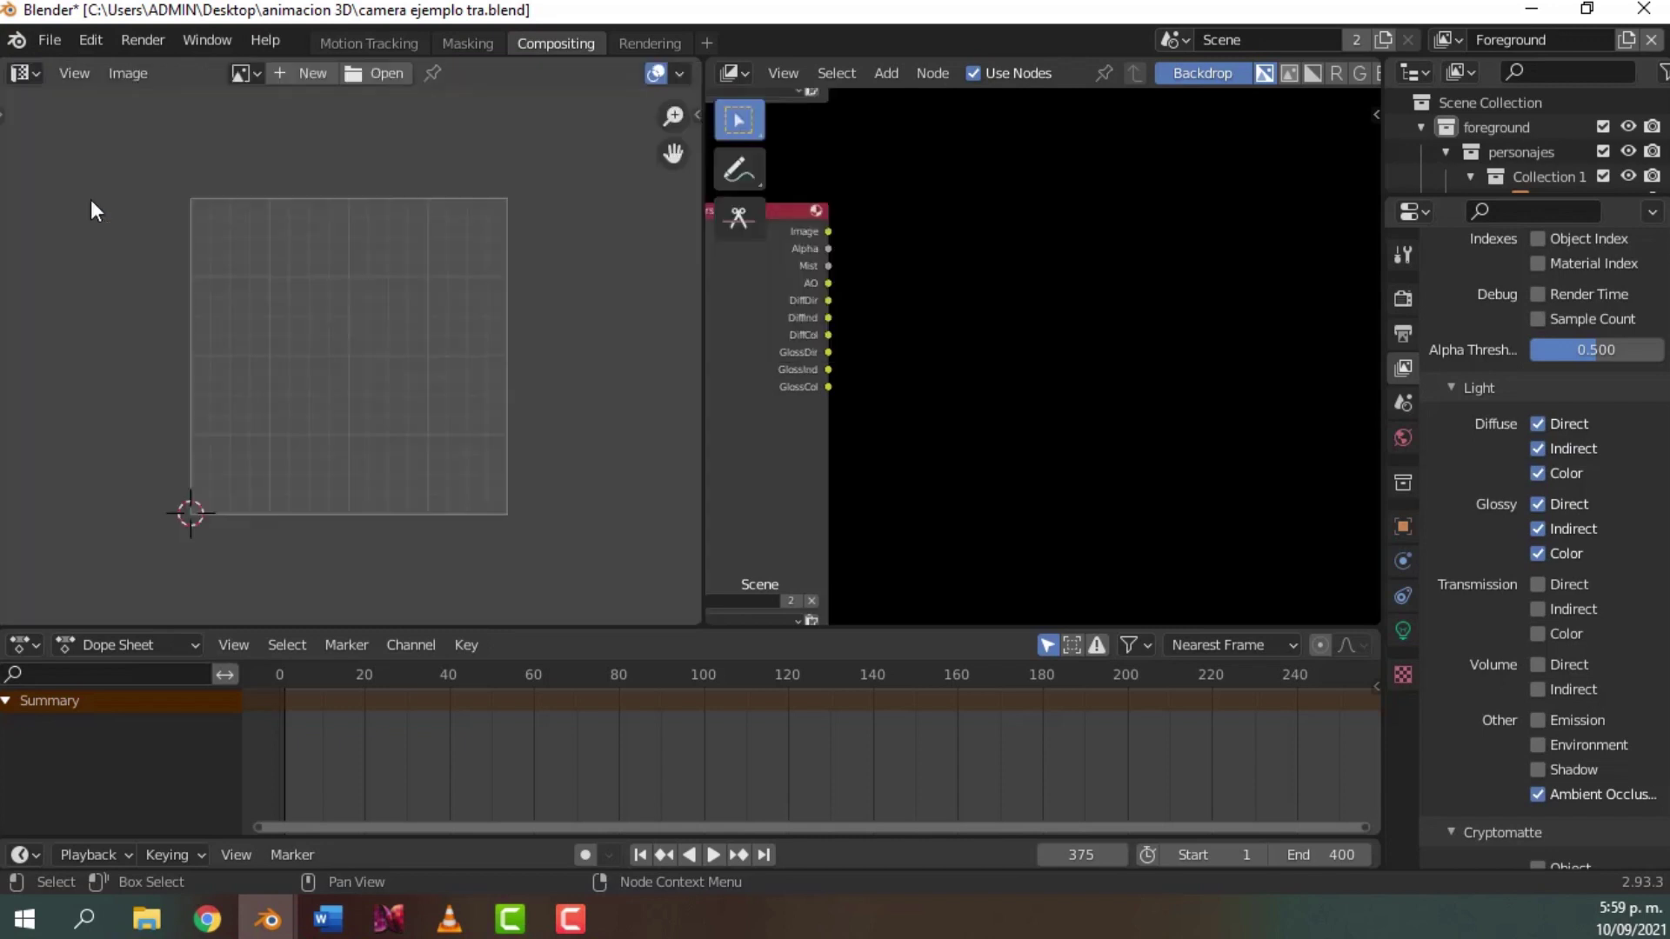
scroll(388, 319, "up", 3)
scroll(384, 317, "down", 2)
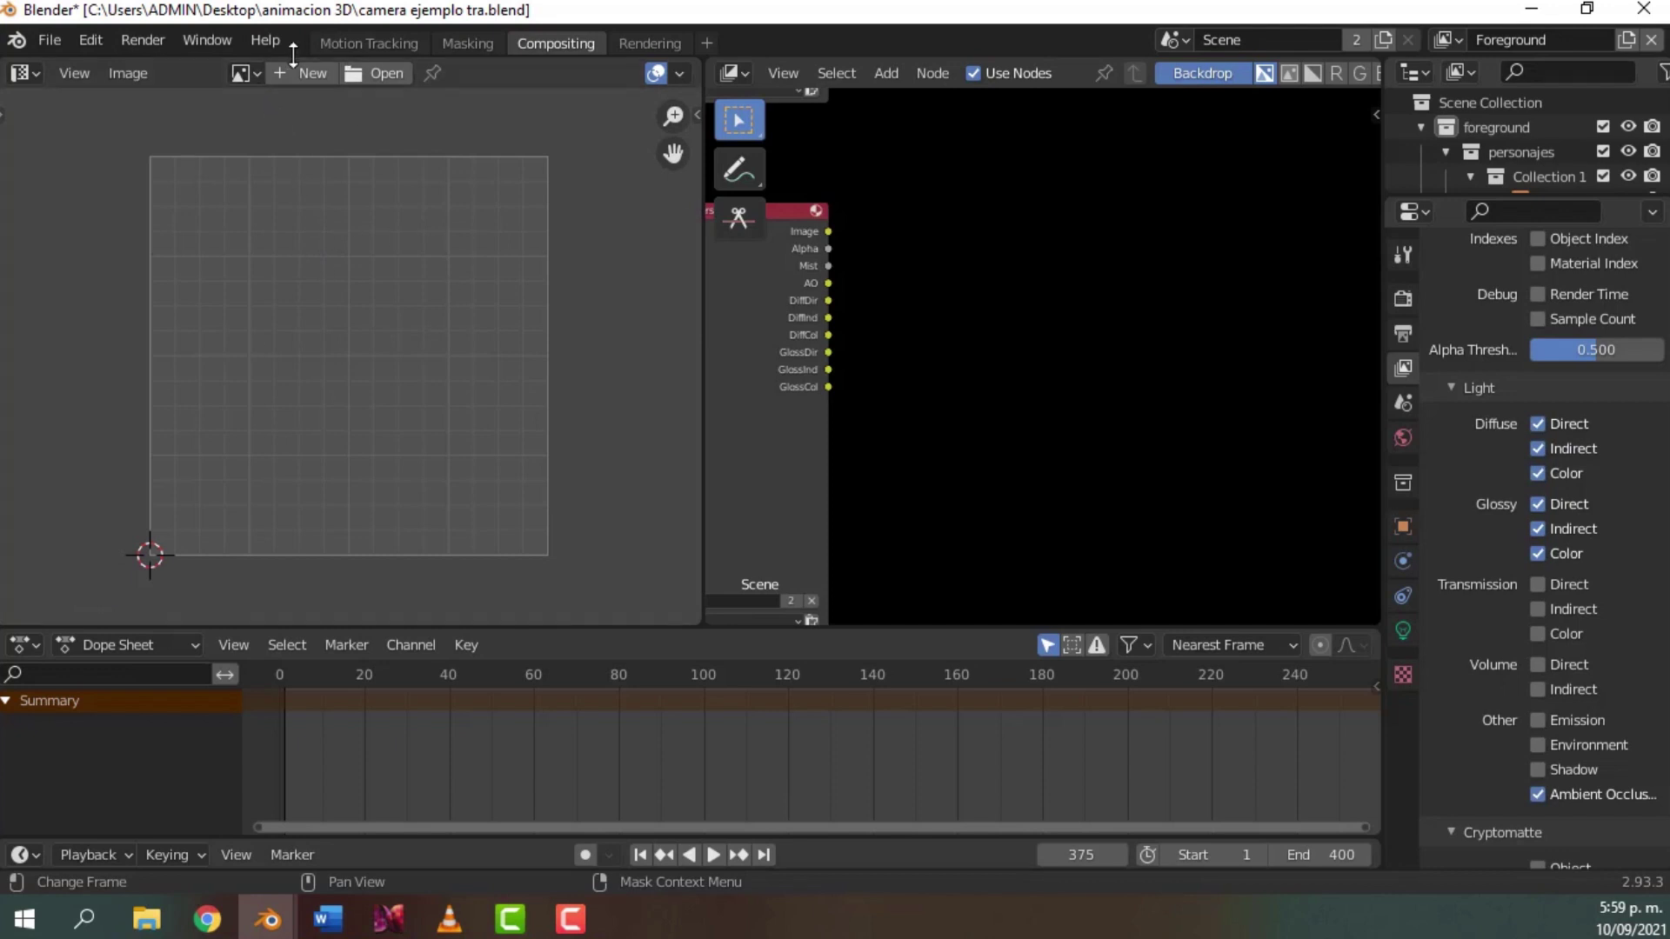
left_click(258, 74)
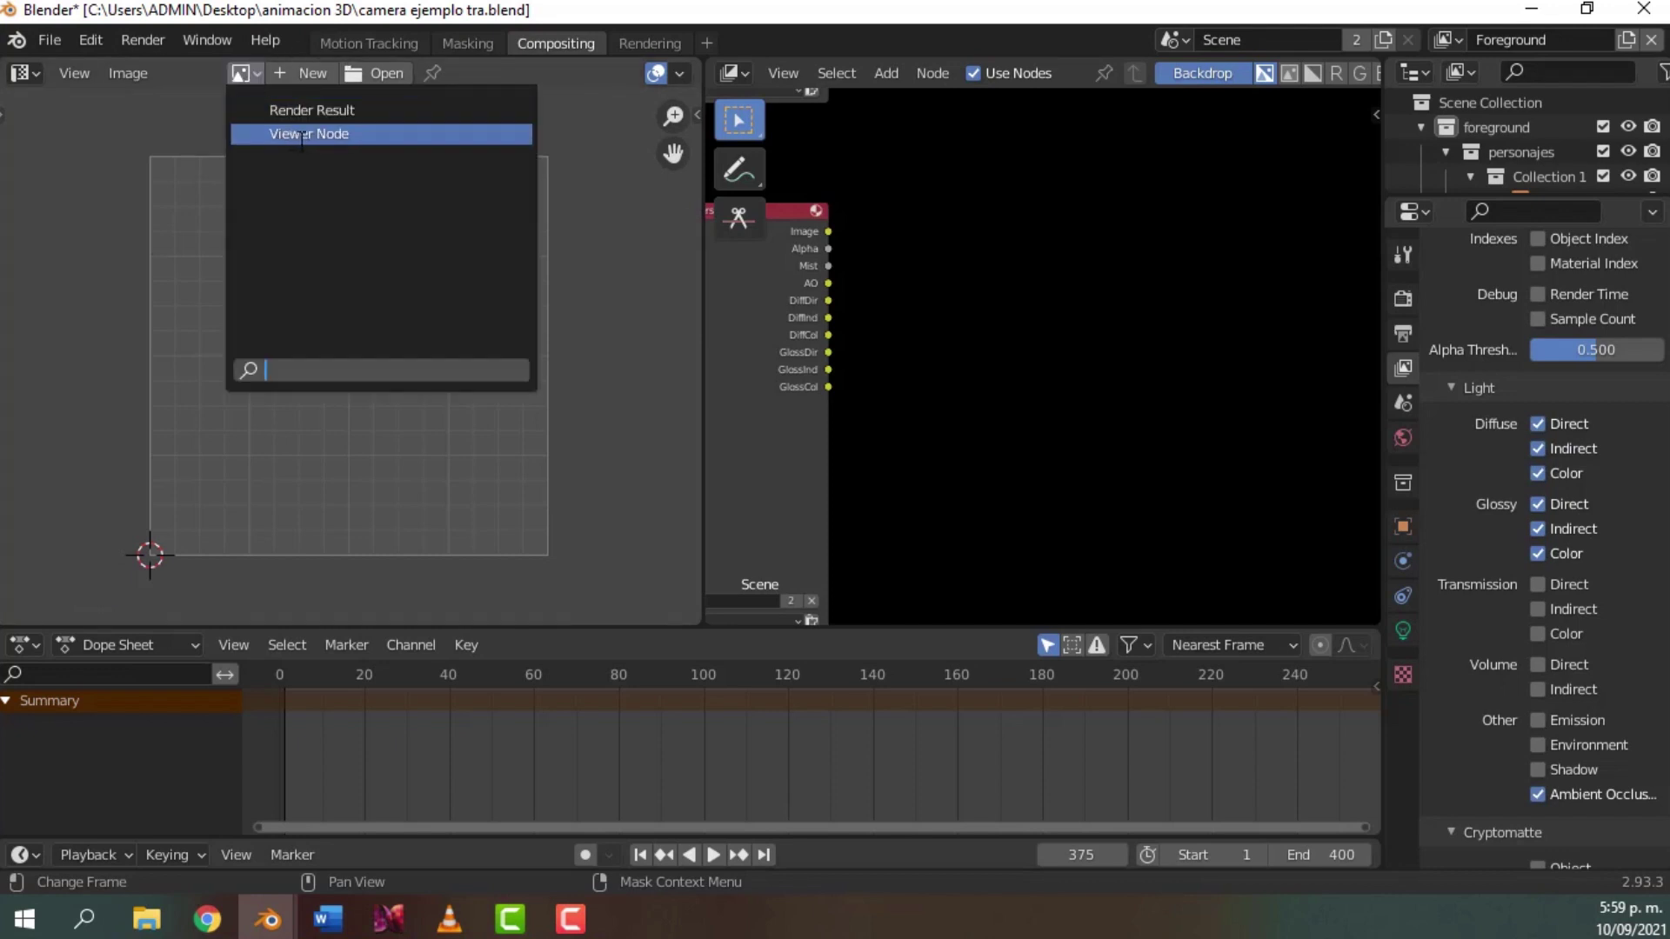
left_click(331, 134)
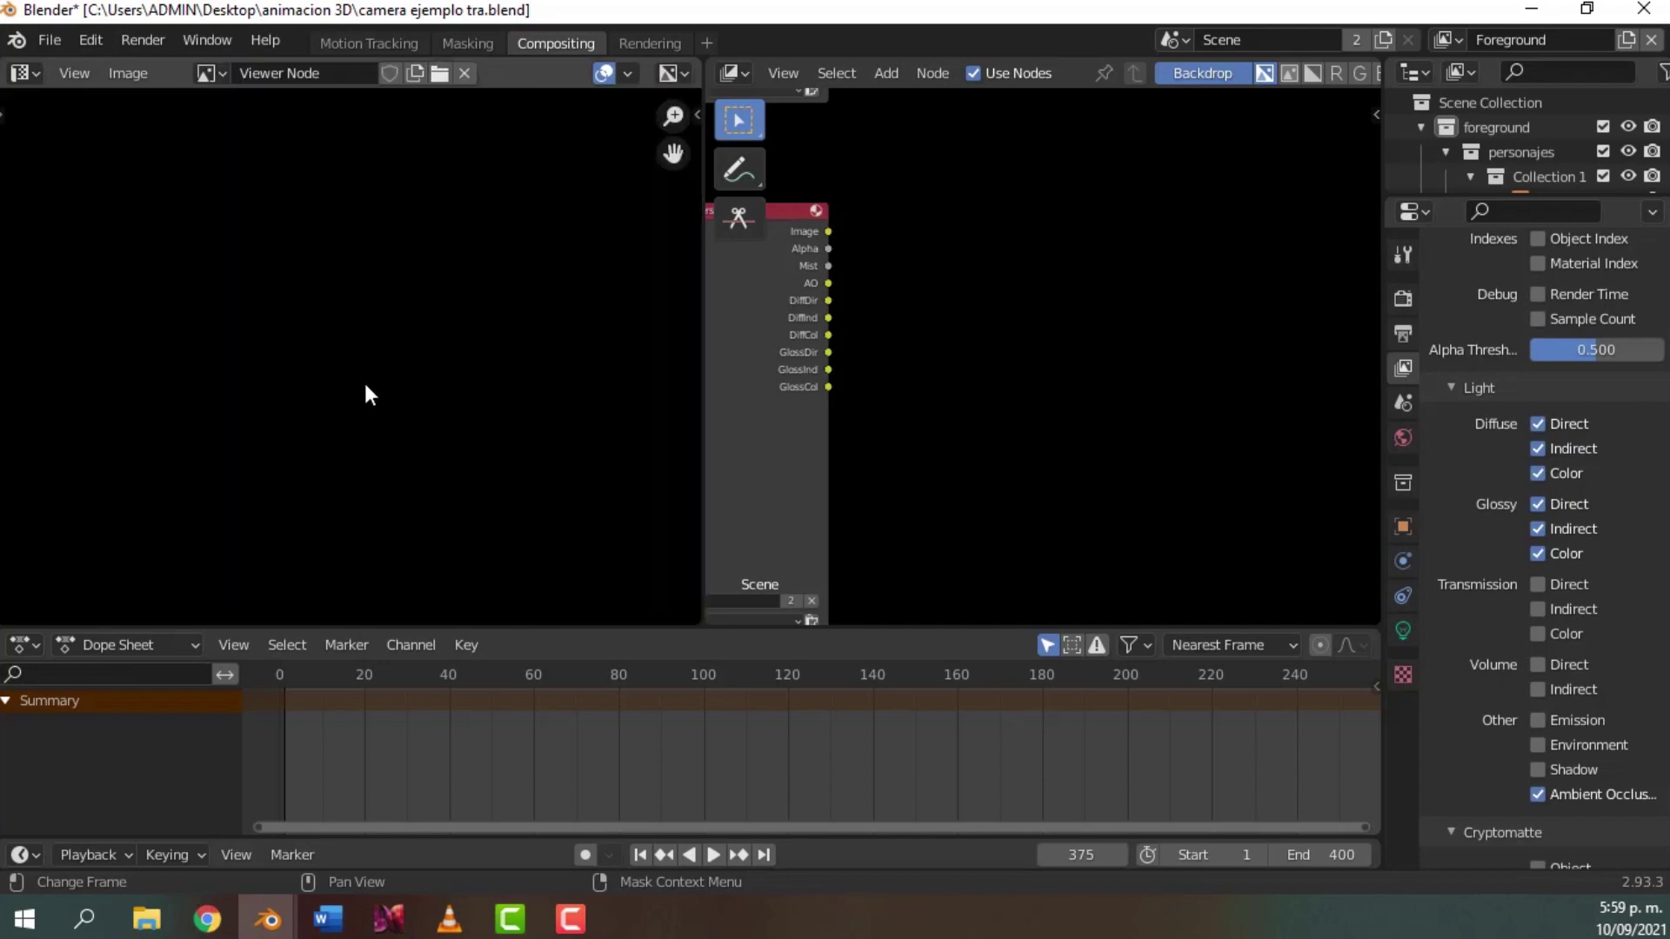
scroll(365, 386, "down", 4)
scroll(352, 348, "up", 1)
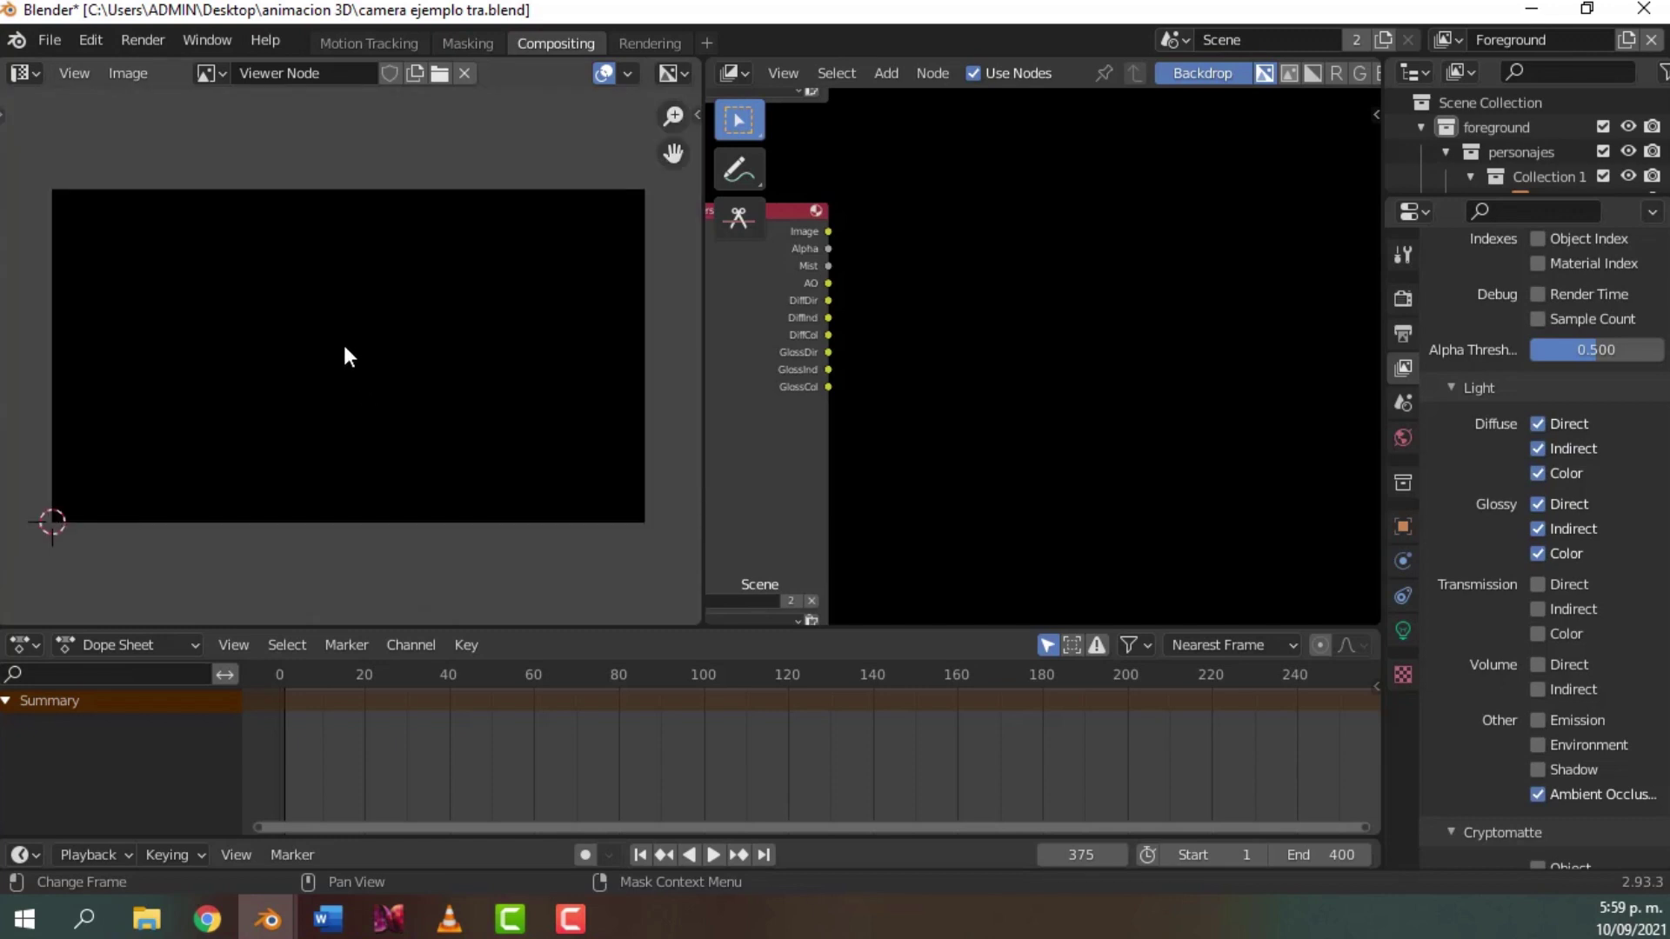
- Connect the Foreground Render Layers node's Image output to the Viewer node's Image input
scroll(931, 366, "down", 6)
middle_click_drag(1181, 292, 962, 447)
scroll(1141, 307, "up", 6)
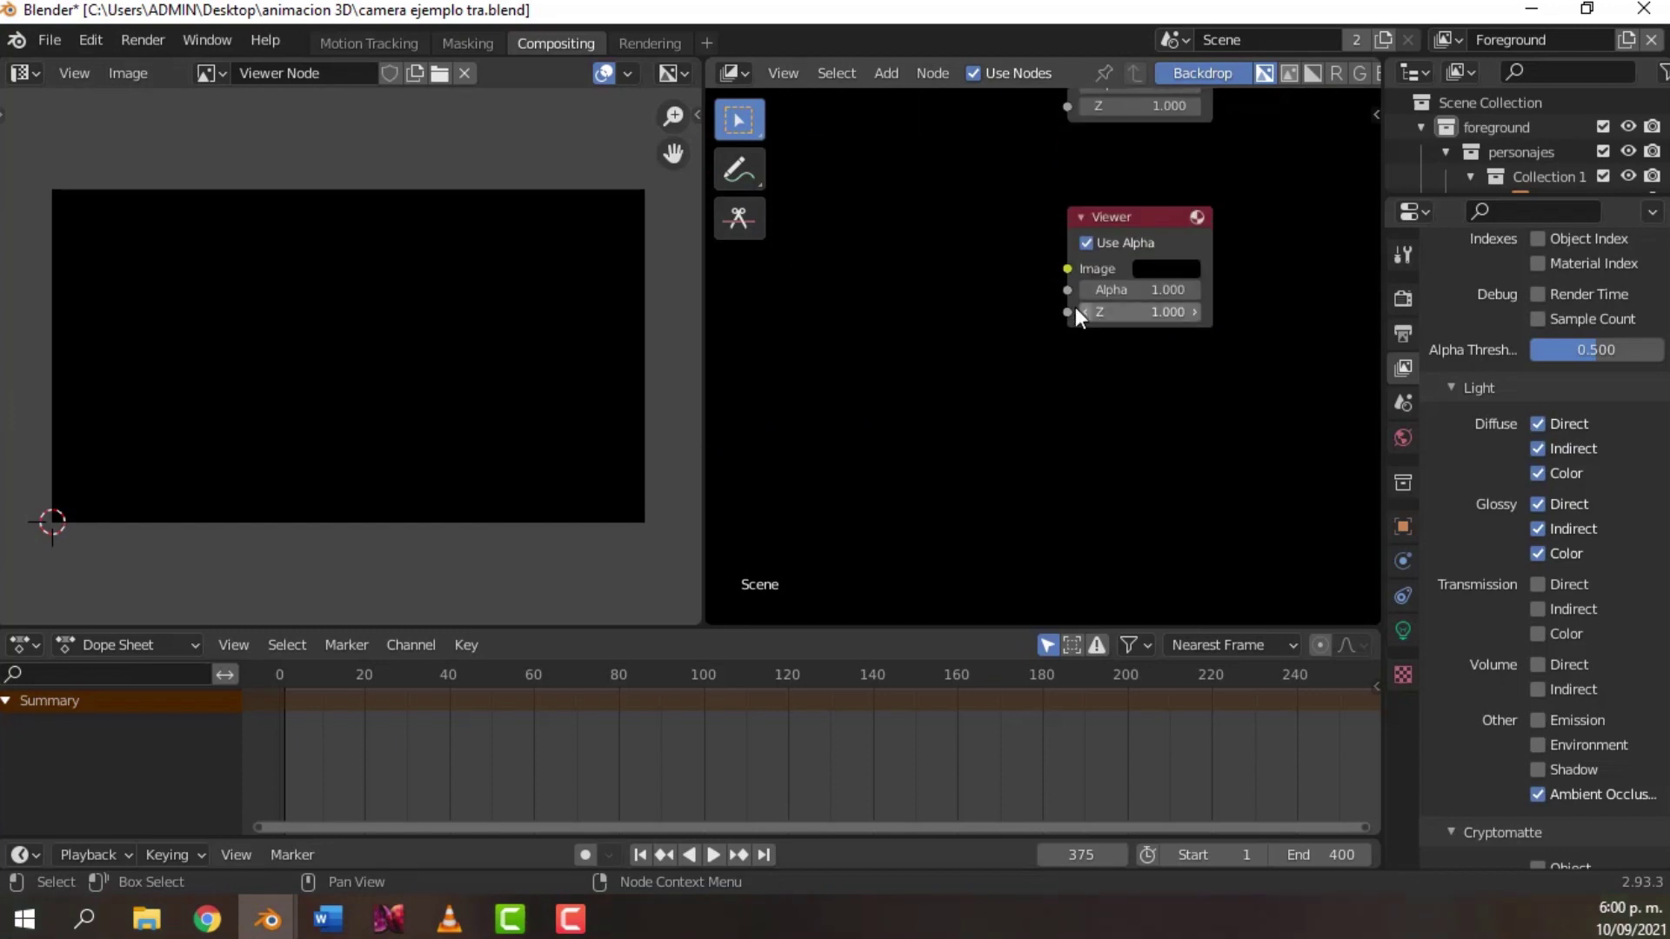
scroll(1083, 278, "down", 5)
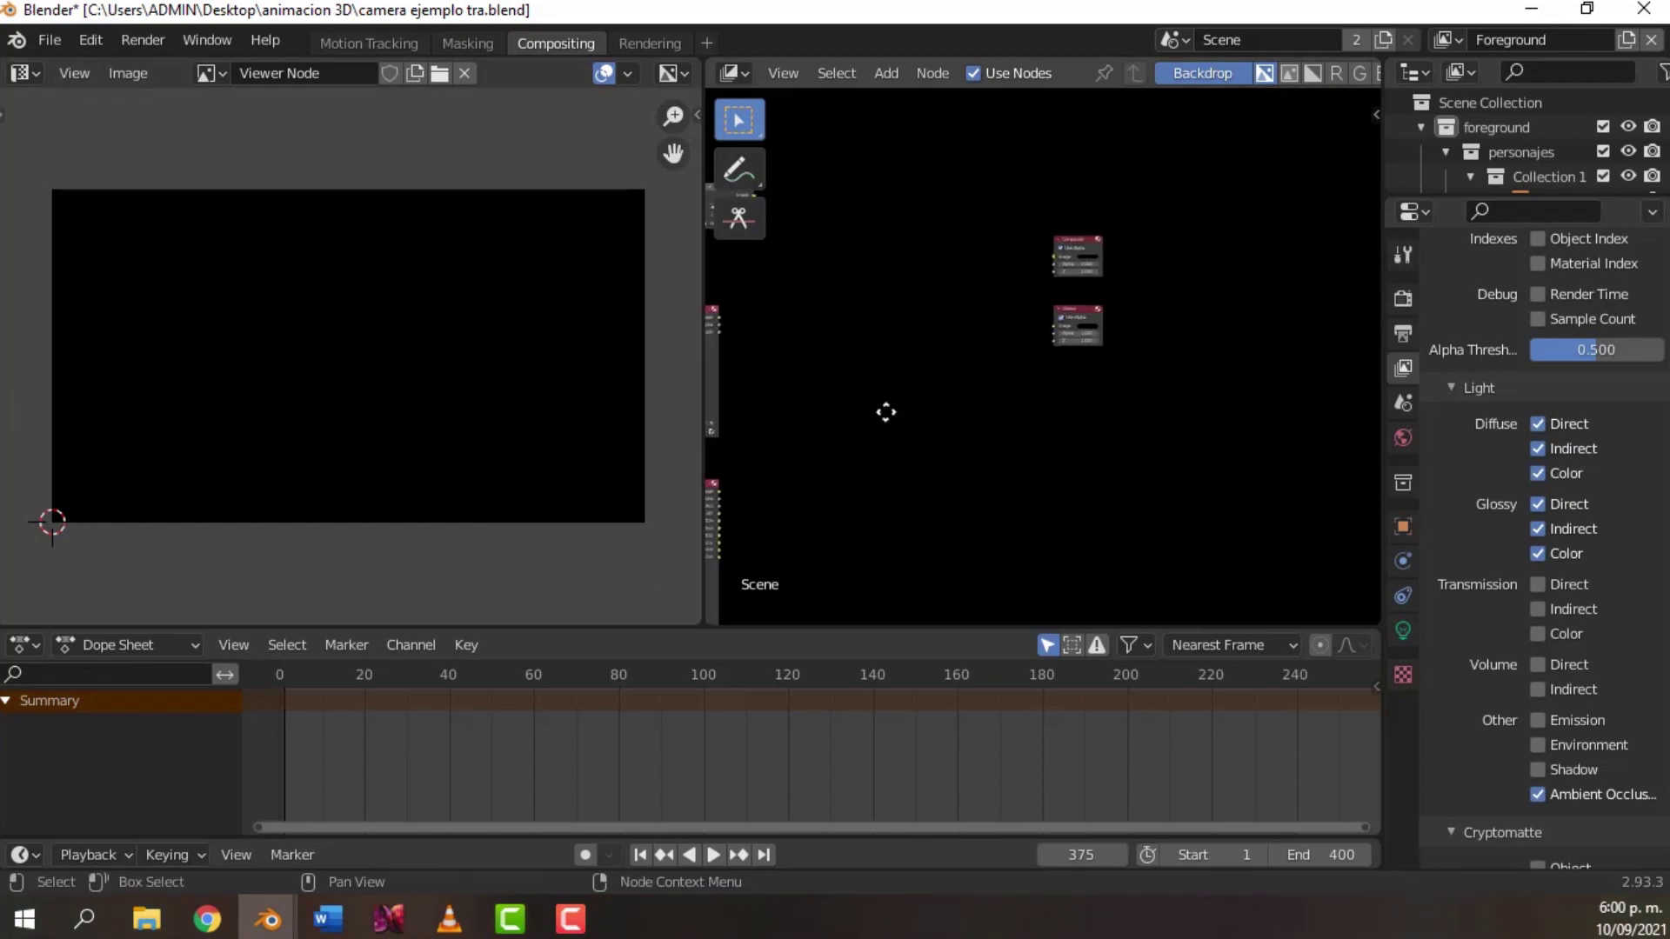
middle_click_drag(886, 412, 775, 447)
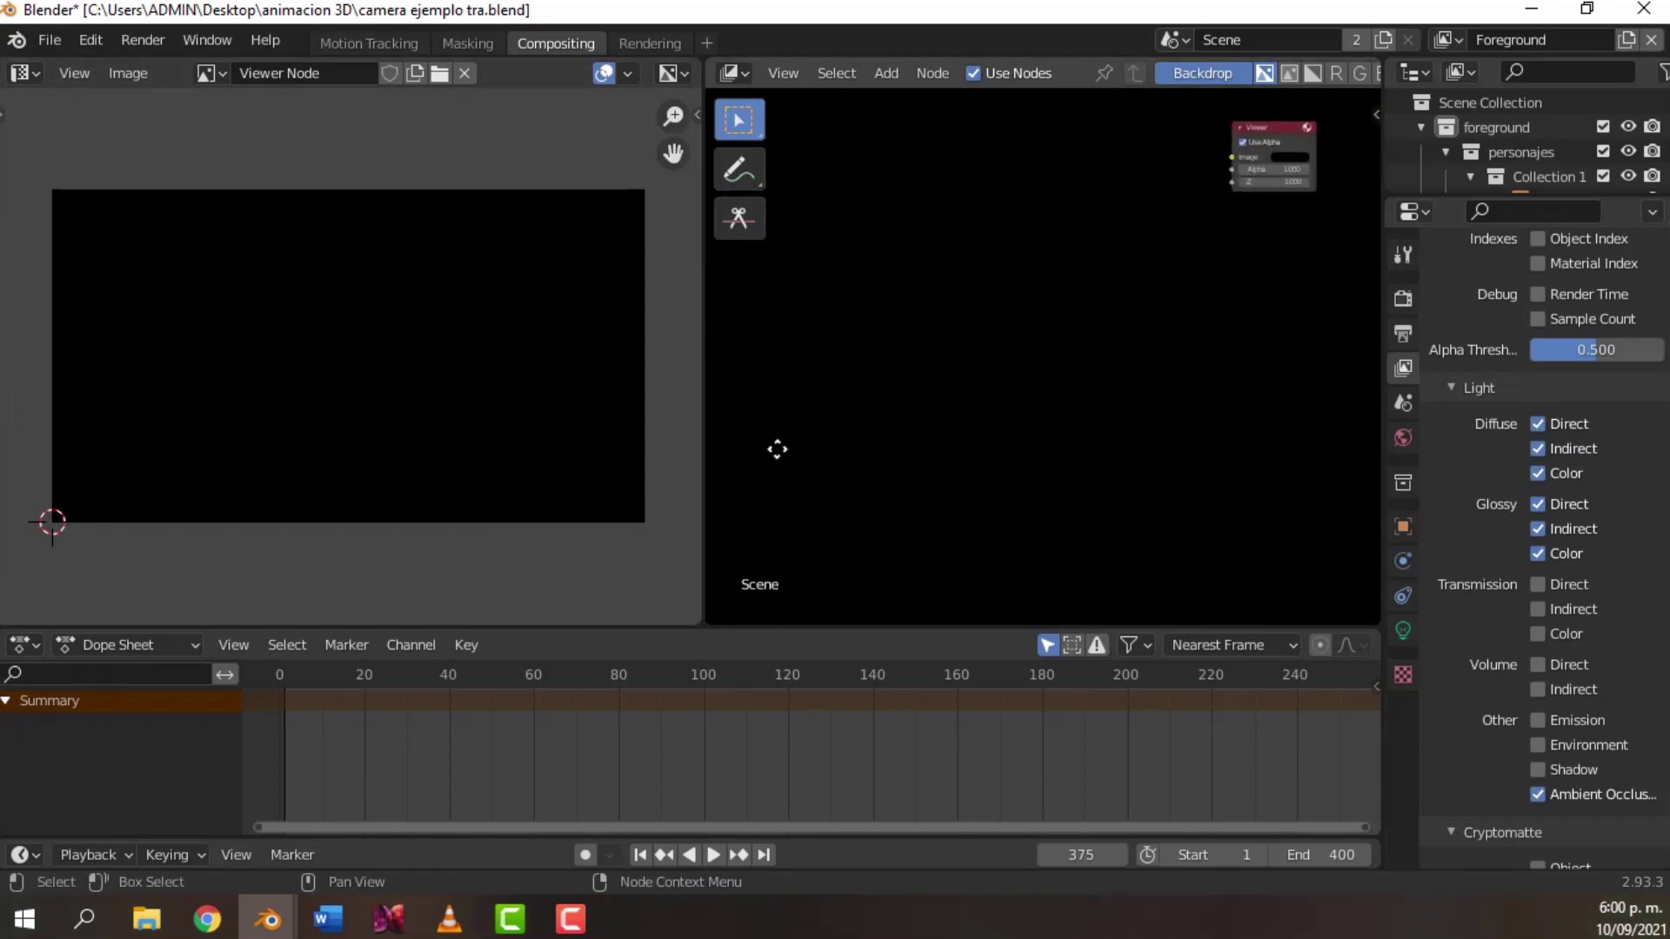
scroll(849, 410, "down", 2)
left_click_drag(759, 419, 1176, 209)
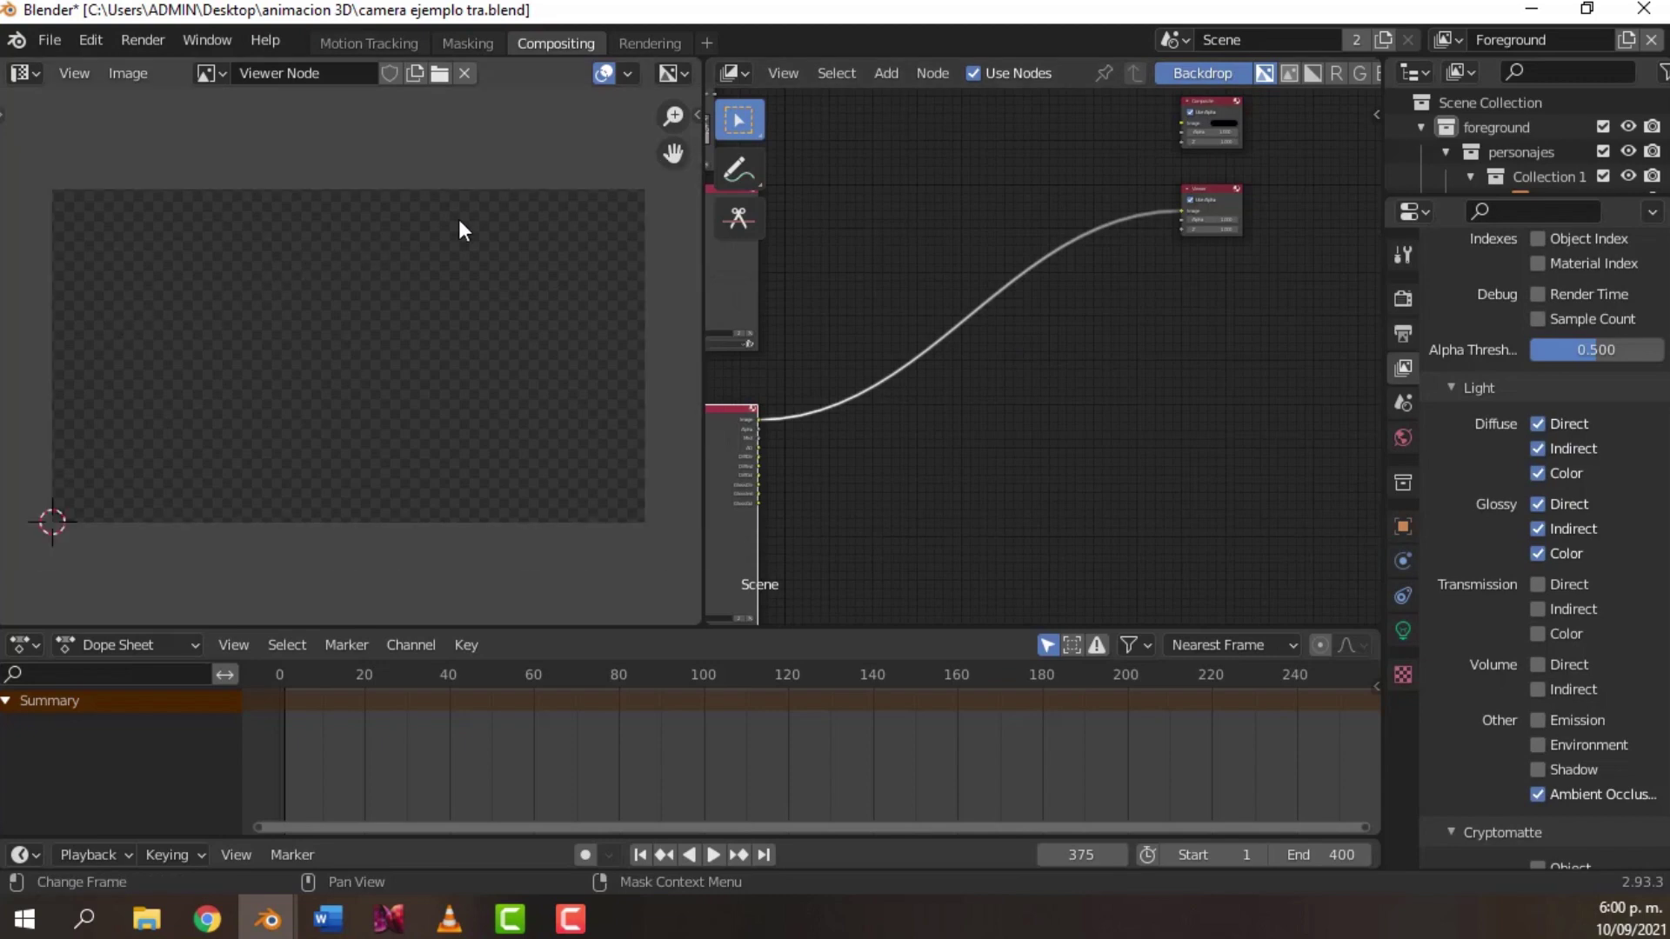
- Render frame 375 to fill the viewer preview, and minimize the render window
key("F12")
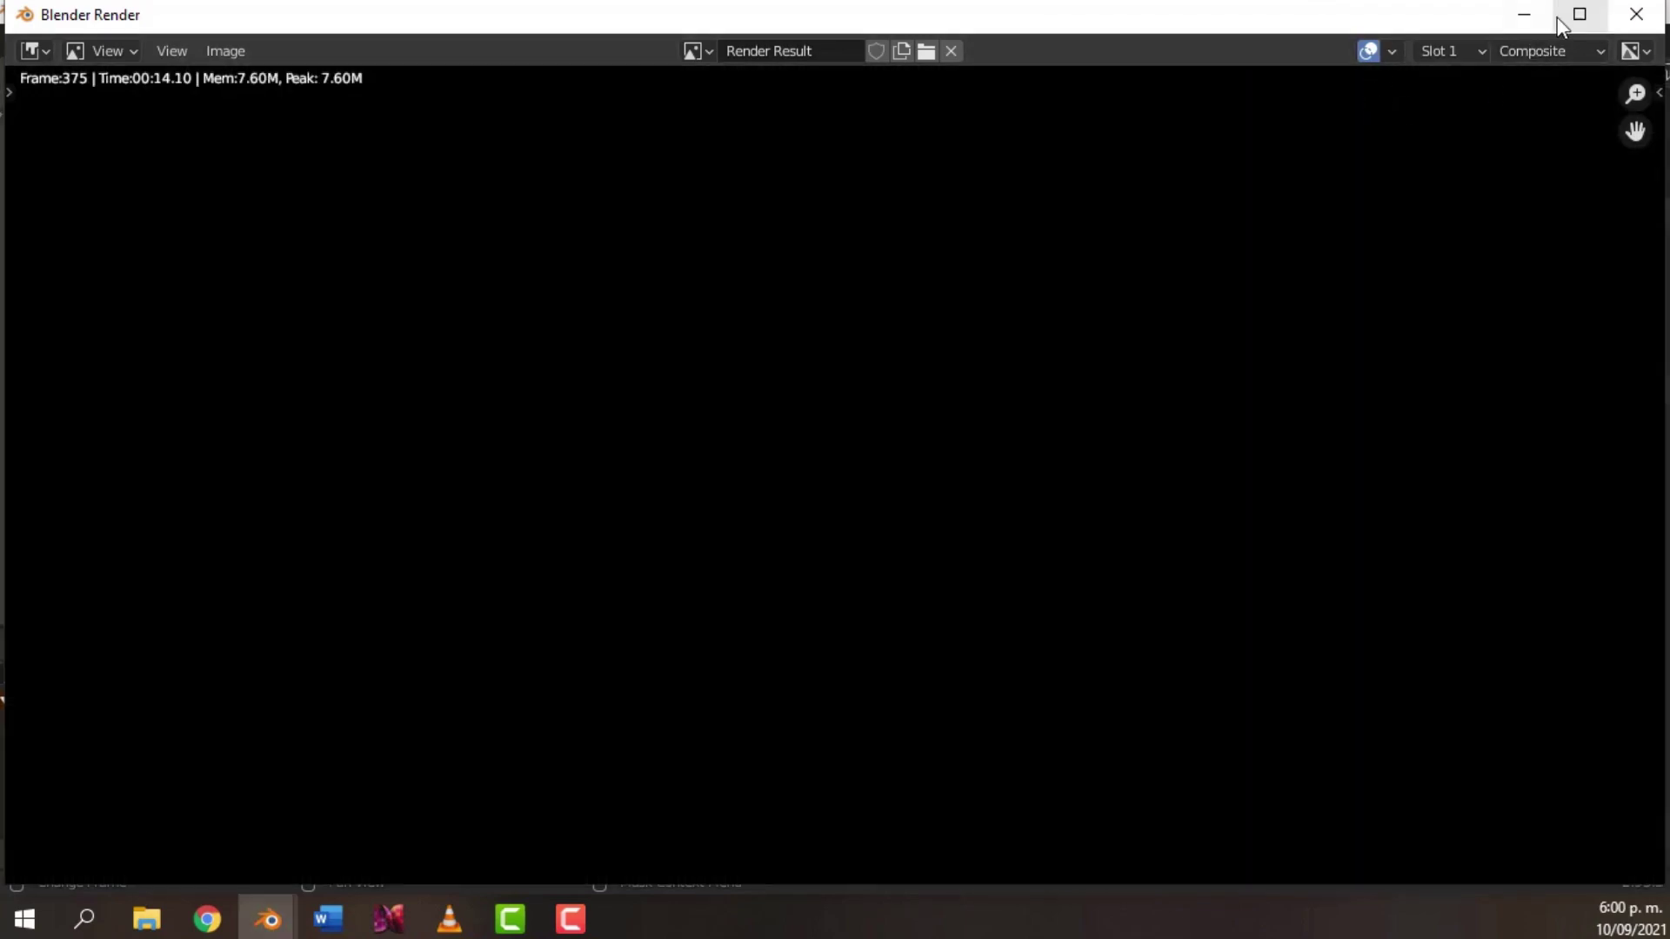
left_click(1528, 13)
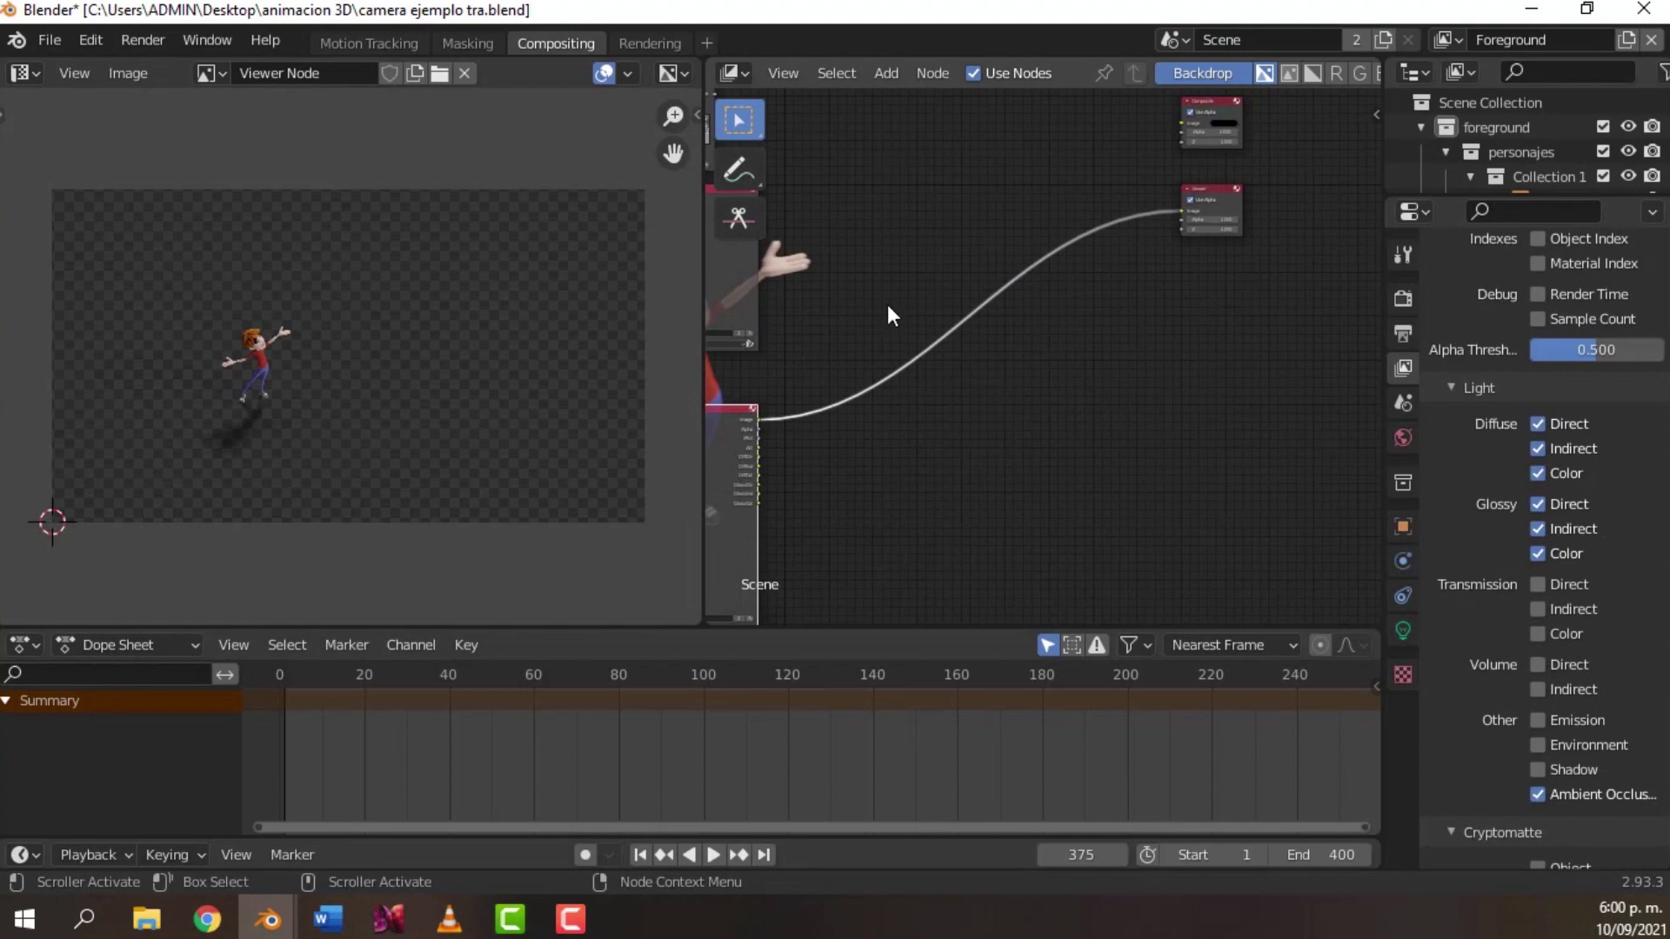
scroll(887, 313, "down", 3)
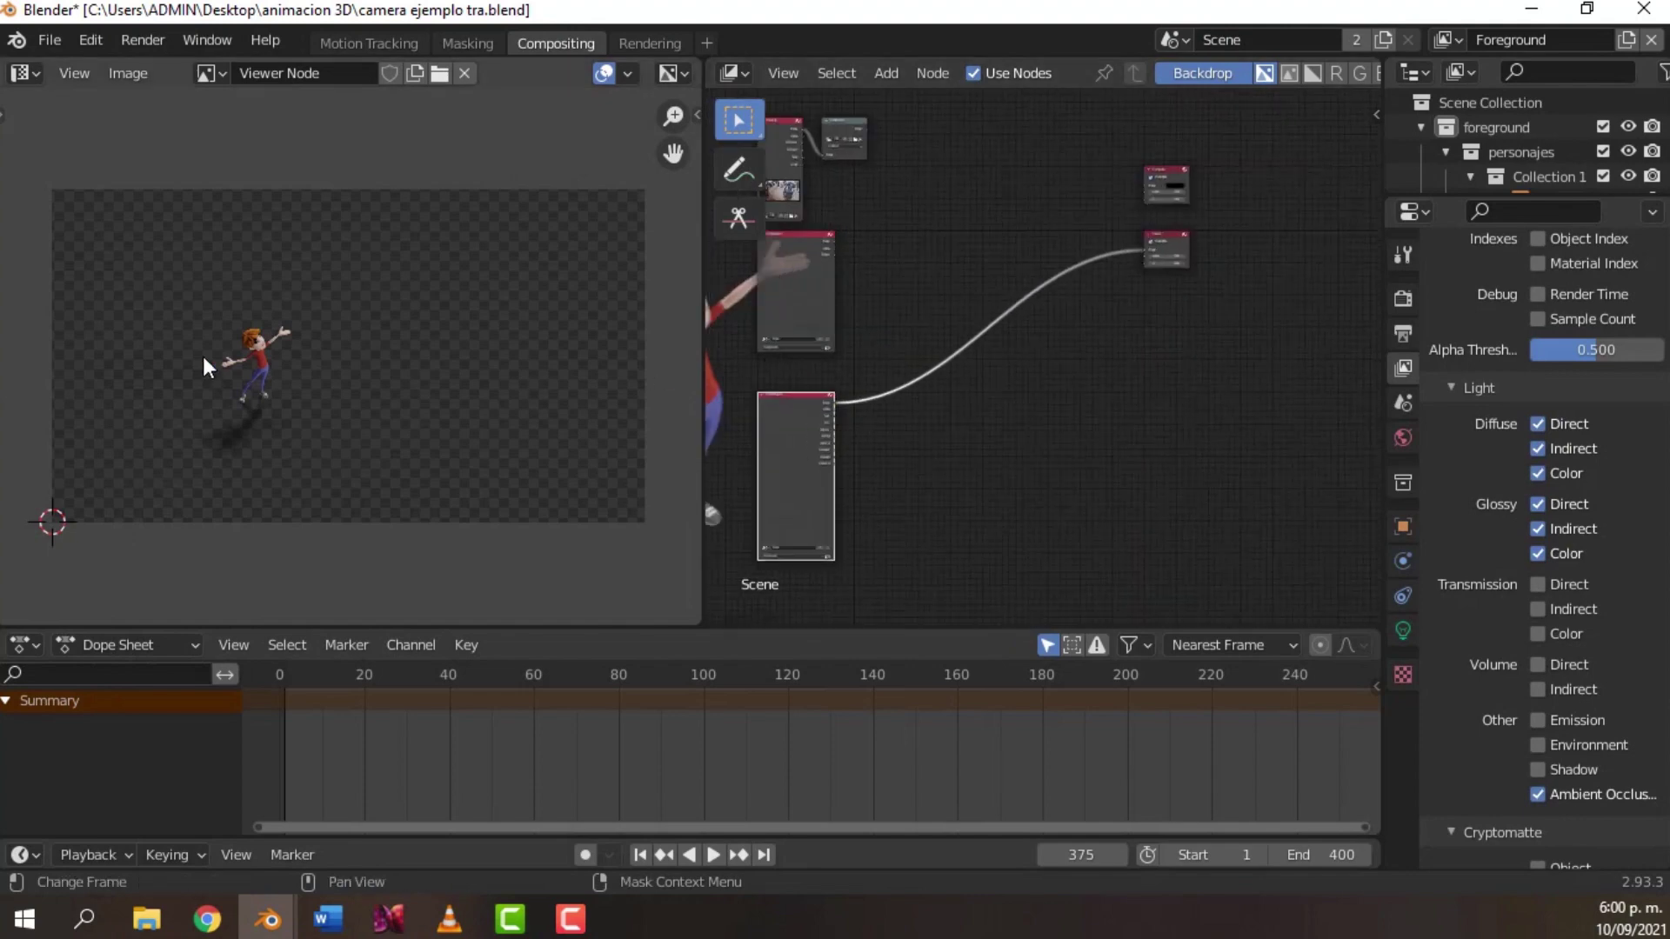
- Widen the node editor and connect the Foreground Render Layers Image output to the Composite node's Image input
left_click_drag(701, 374, 488, 366)
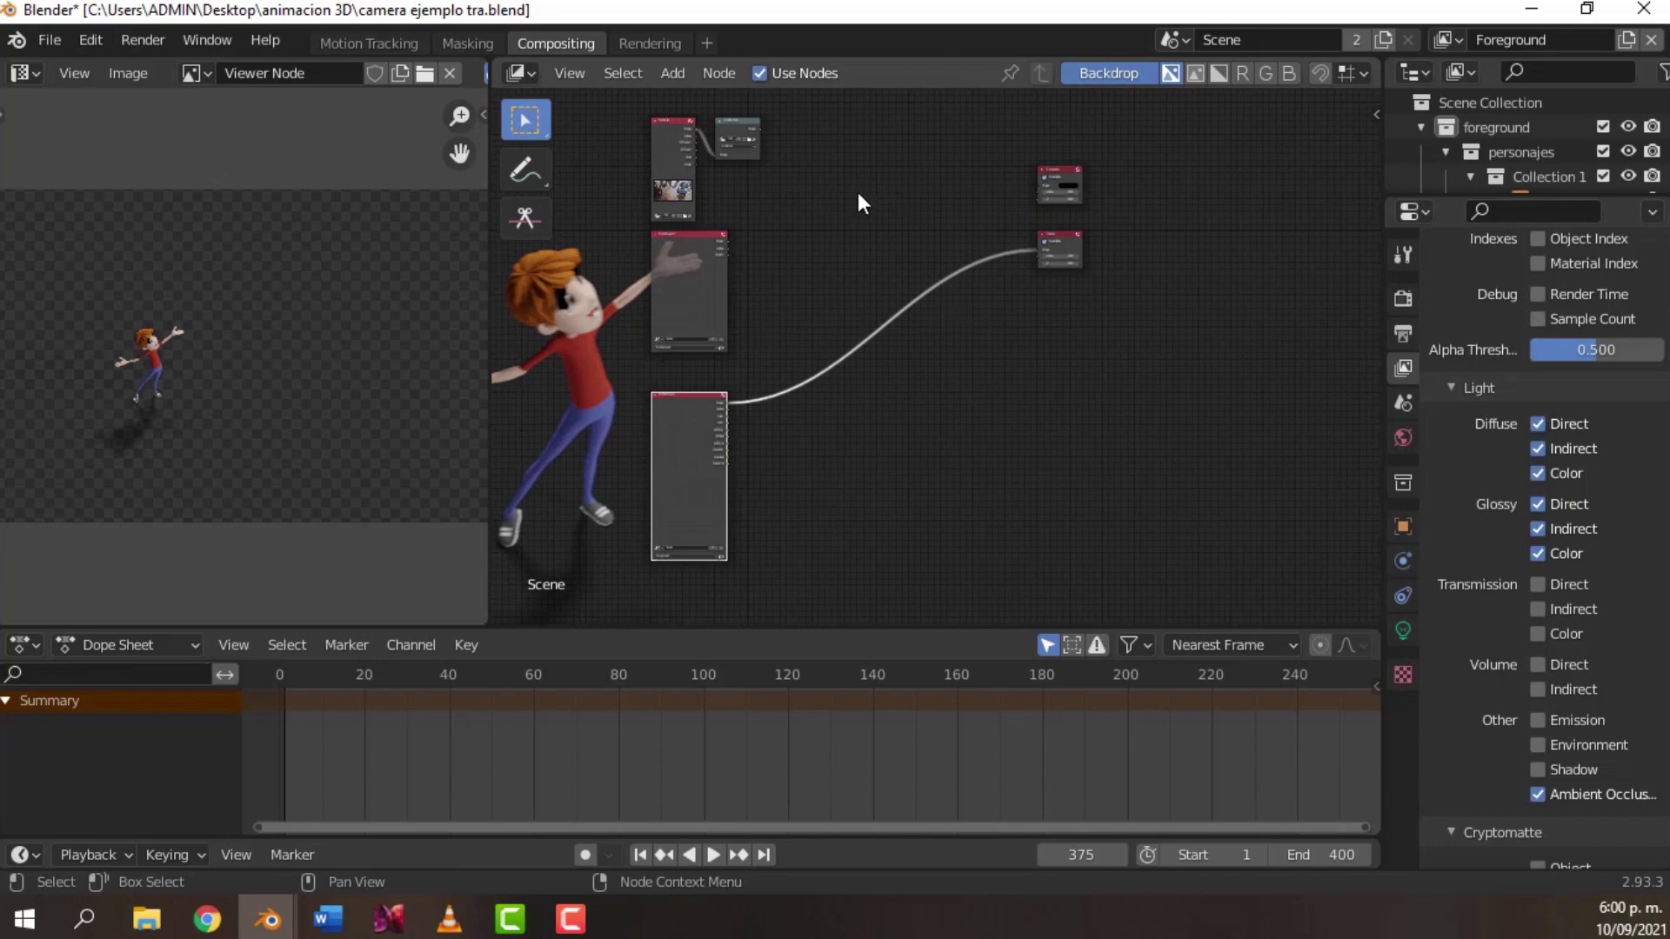
scroll(858, 196, "up", 2)
left_click_drag(649, 421, 1072, 120)
scroll(1117, 211, "up", 2)
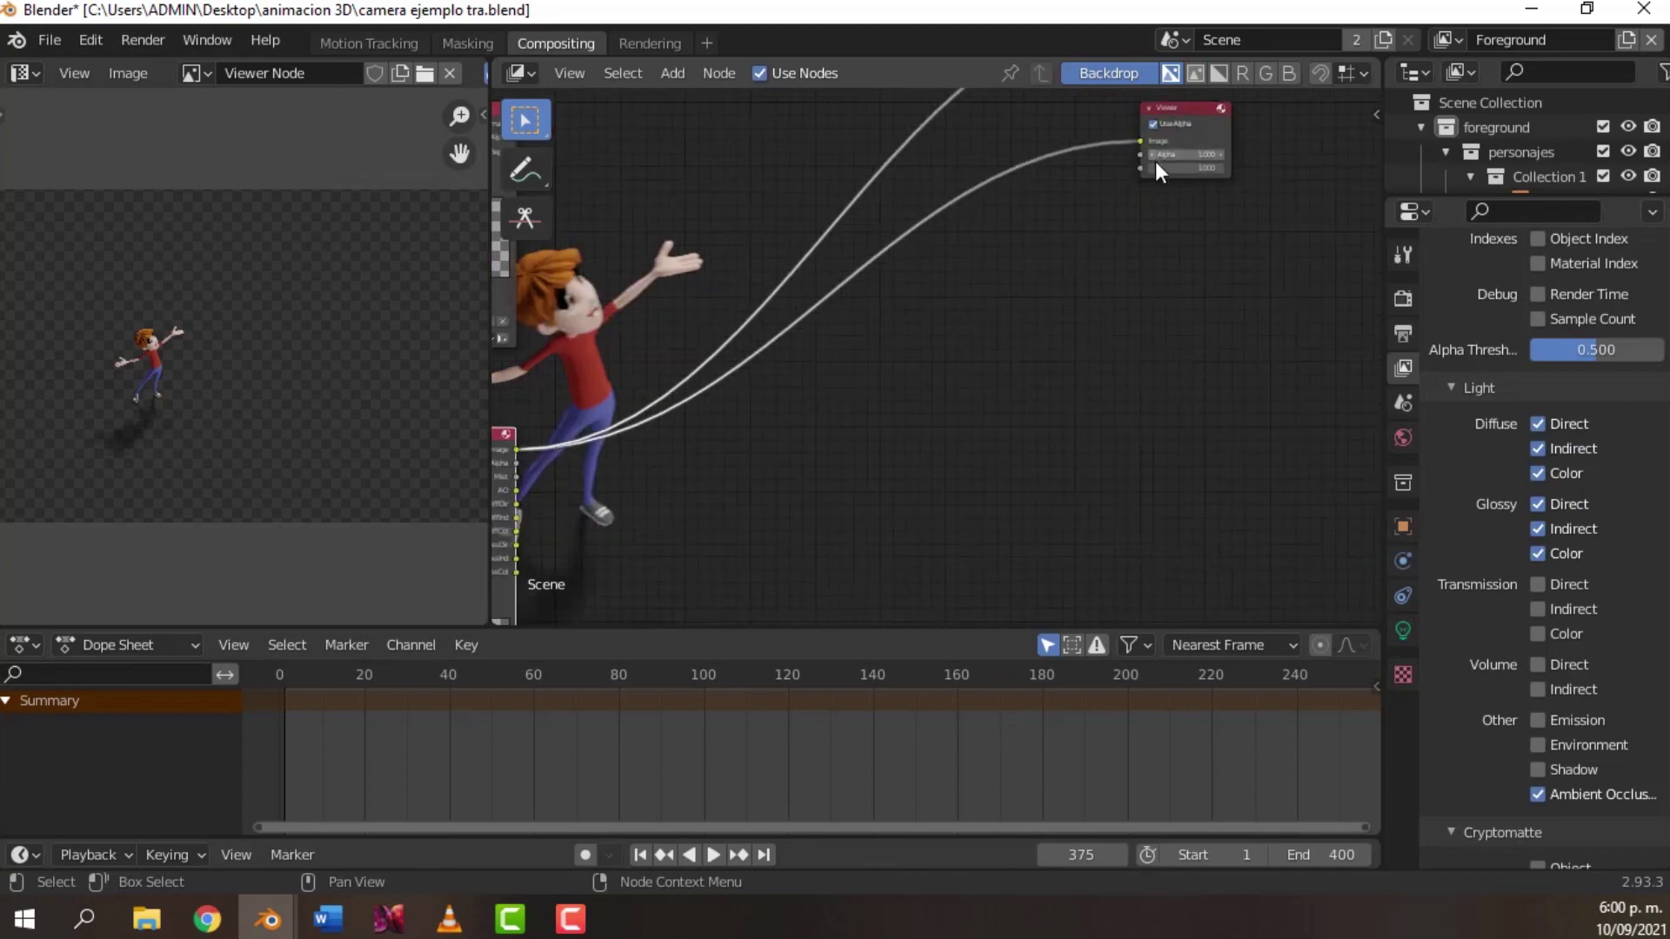
scroll(1155, 160, "down", 3)
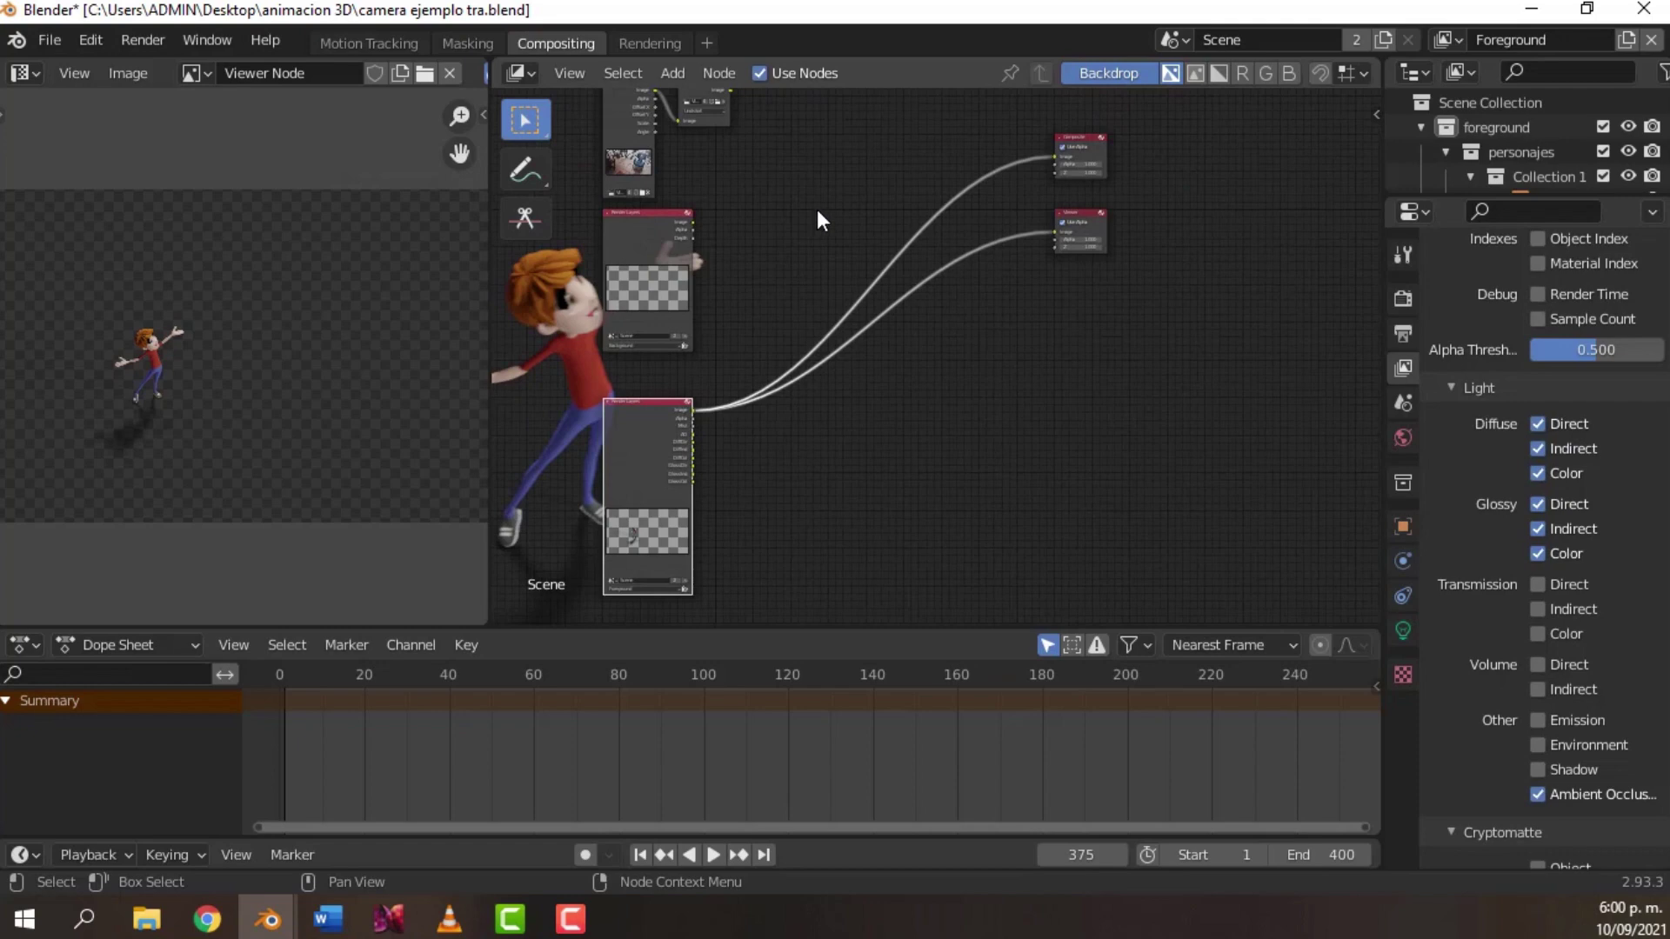
- Render frame 375 again, inspect the character in the composite result, and minimize the render window
key("F12")
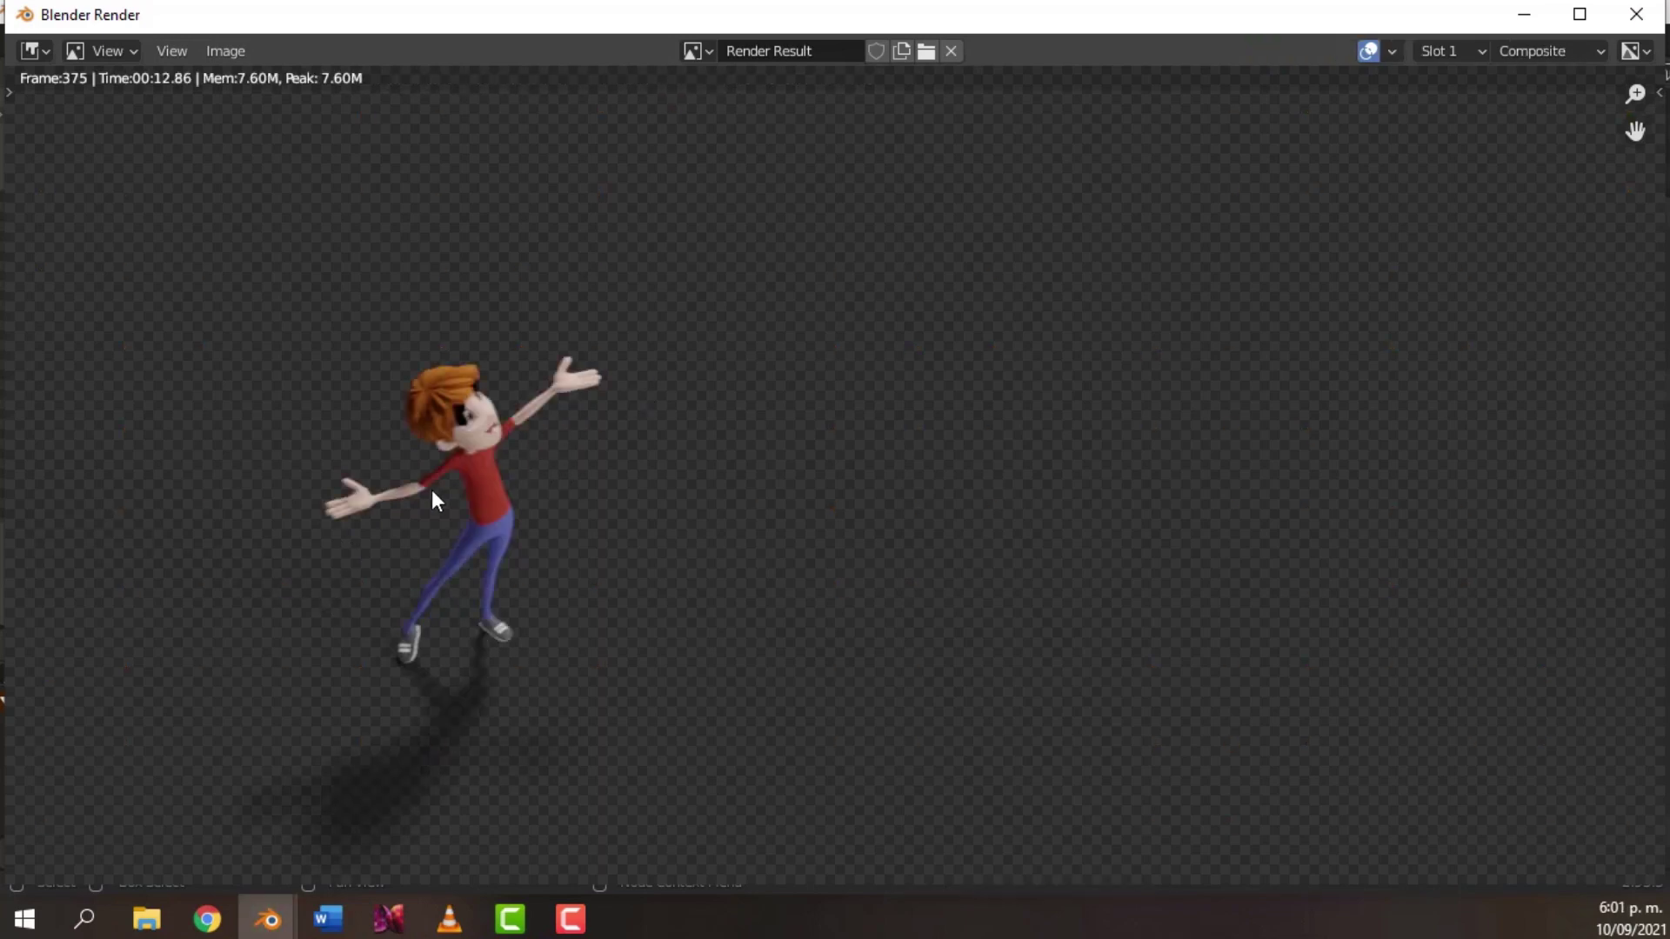
scroll(509, 594, "up", 2)
scroll(509, 596, "down", 2)
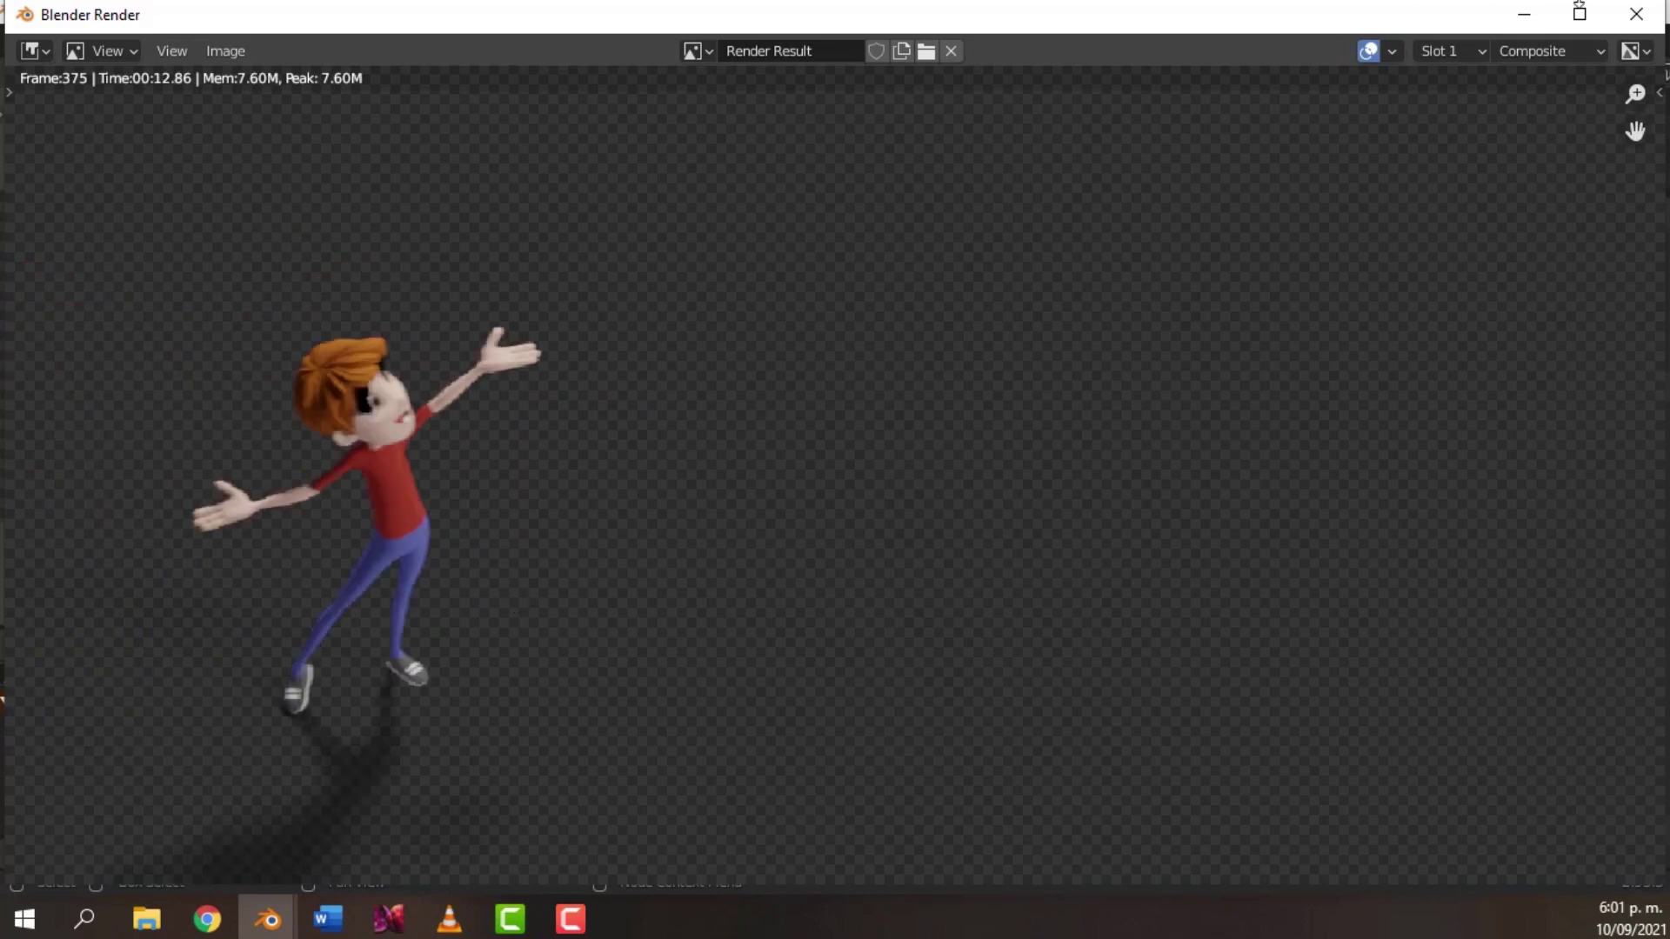
left_click(1524, 15)
- Frame the character closely in the viewer preview and widen the node editor further
middle_click_drag(819, 266, 938, 258)
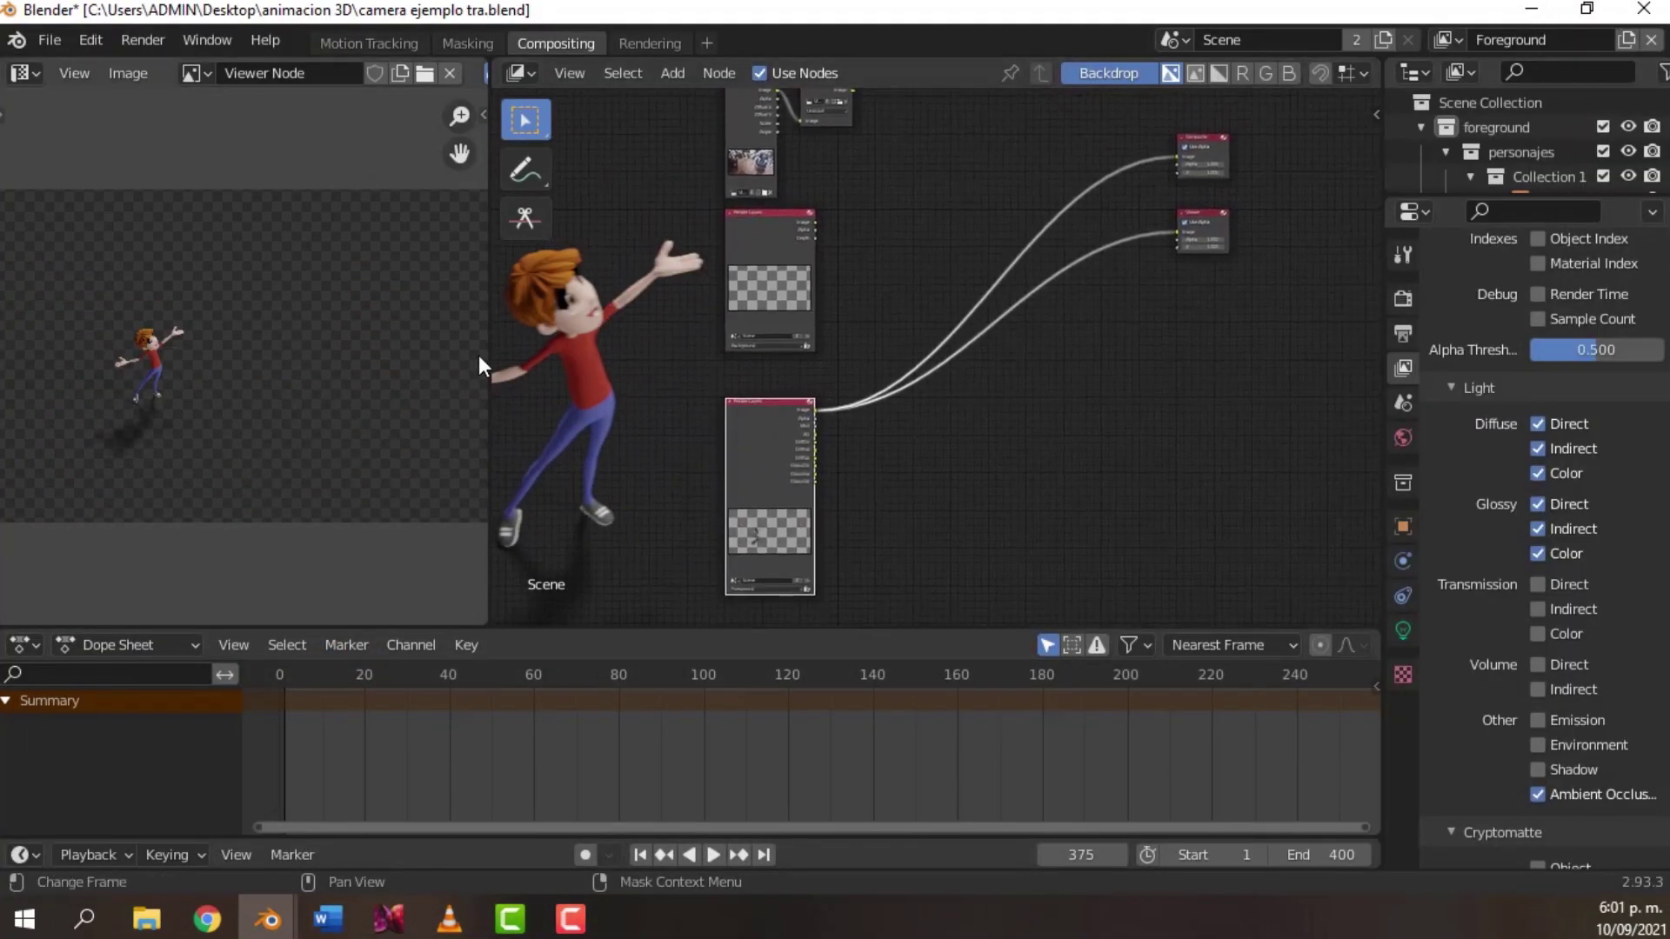
scroll(104, 417, "up", 4)
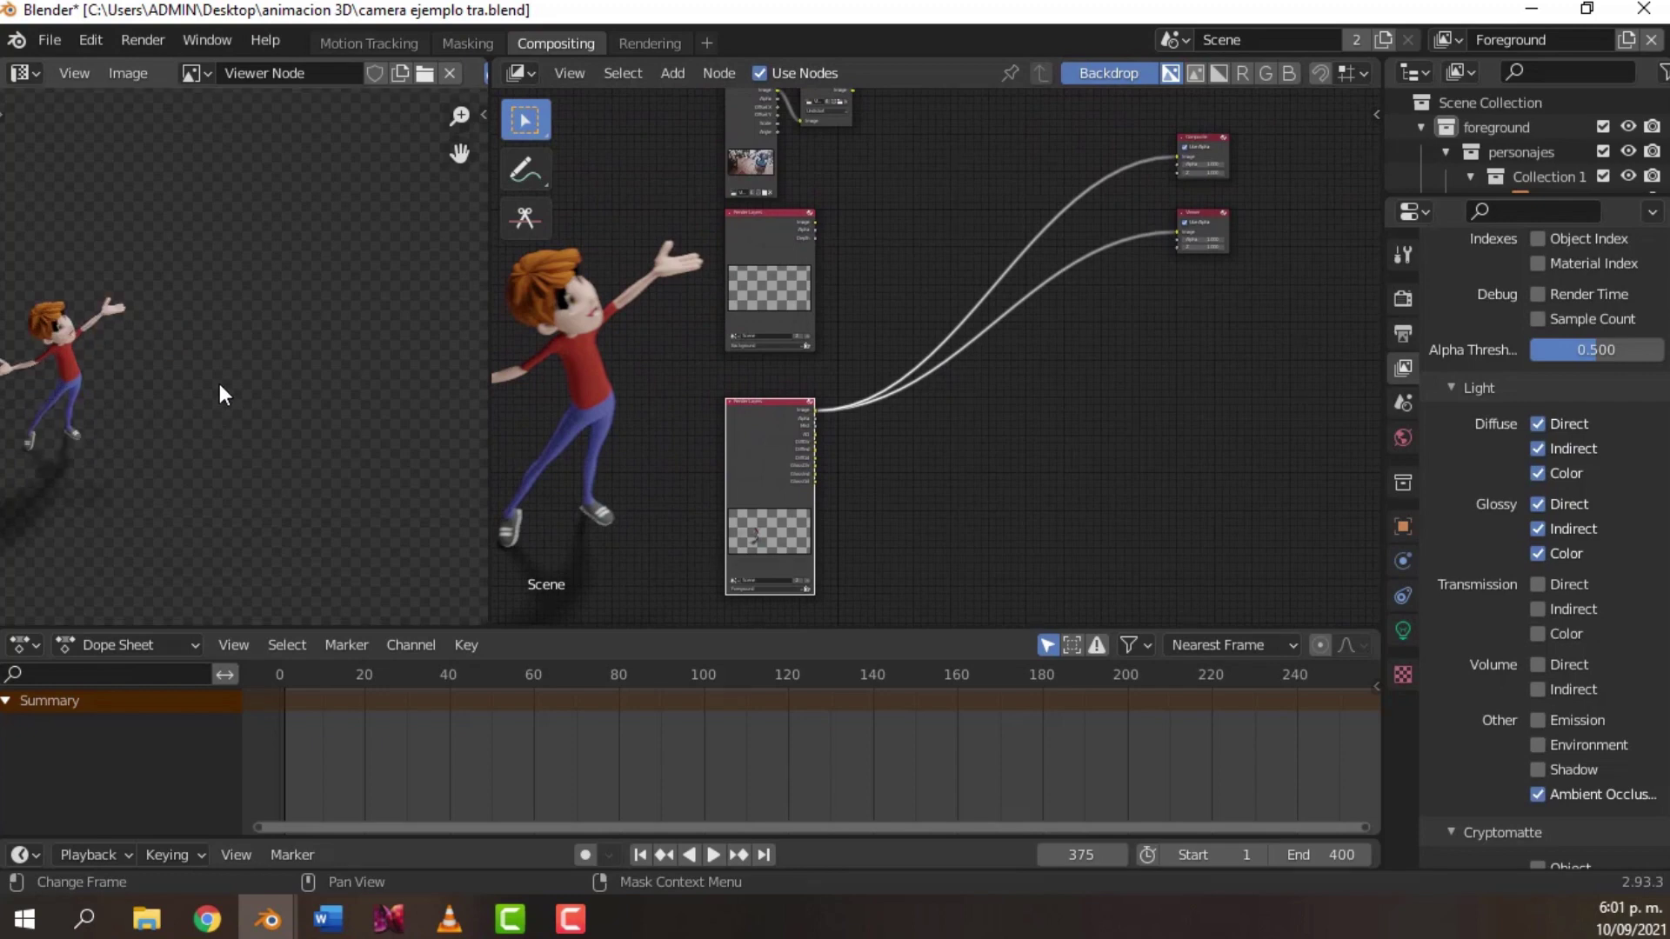
middle_click_drag(220, 384, 364, 352)
scroll(322, 360, "up", 1)
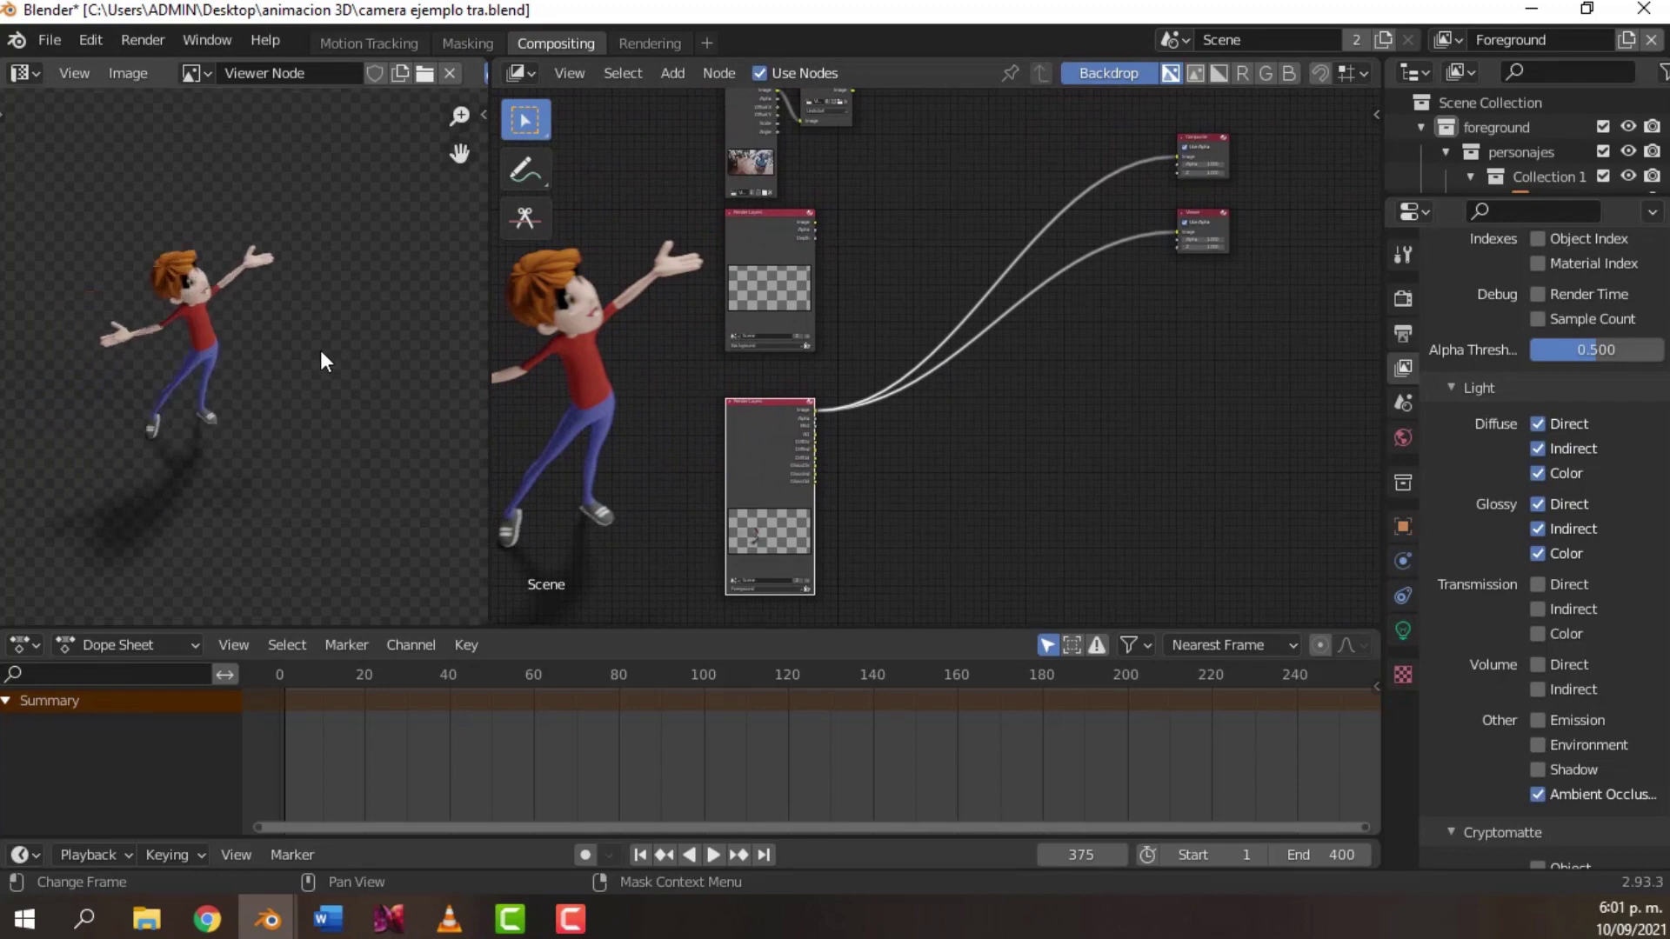
scroll(938, 361, "up", 1)
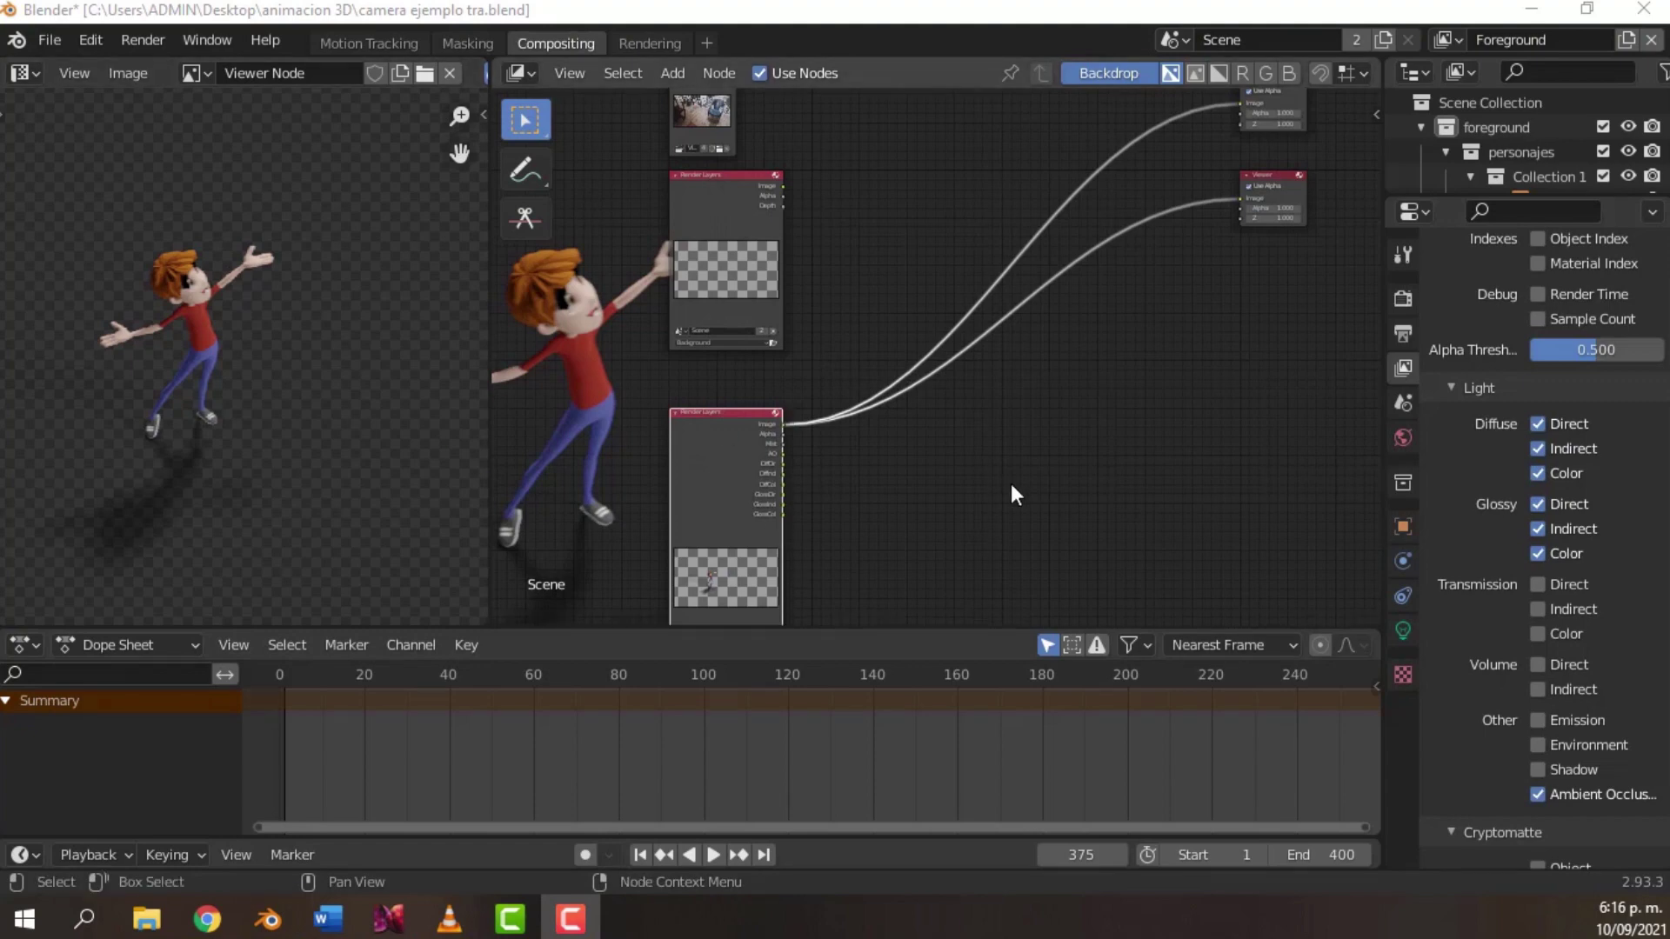
middle_click_drag(935, 494, 899, 421)
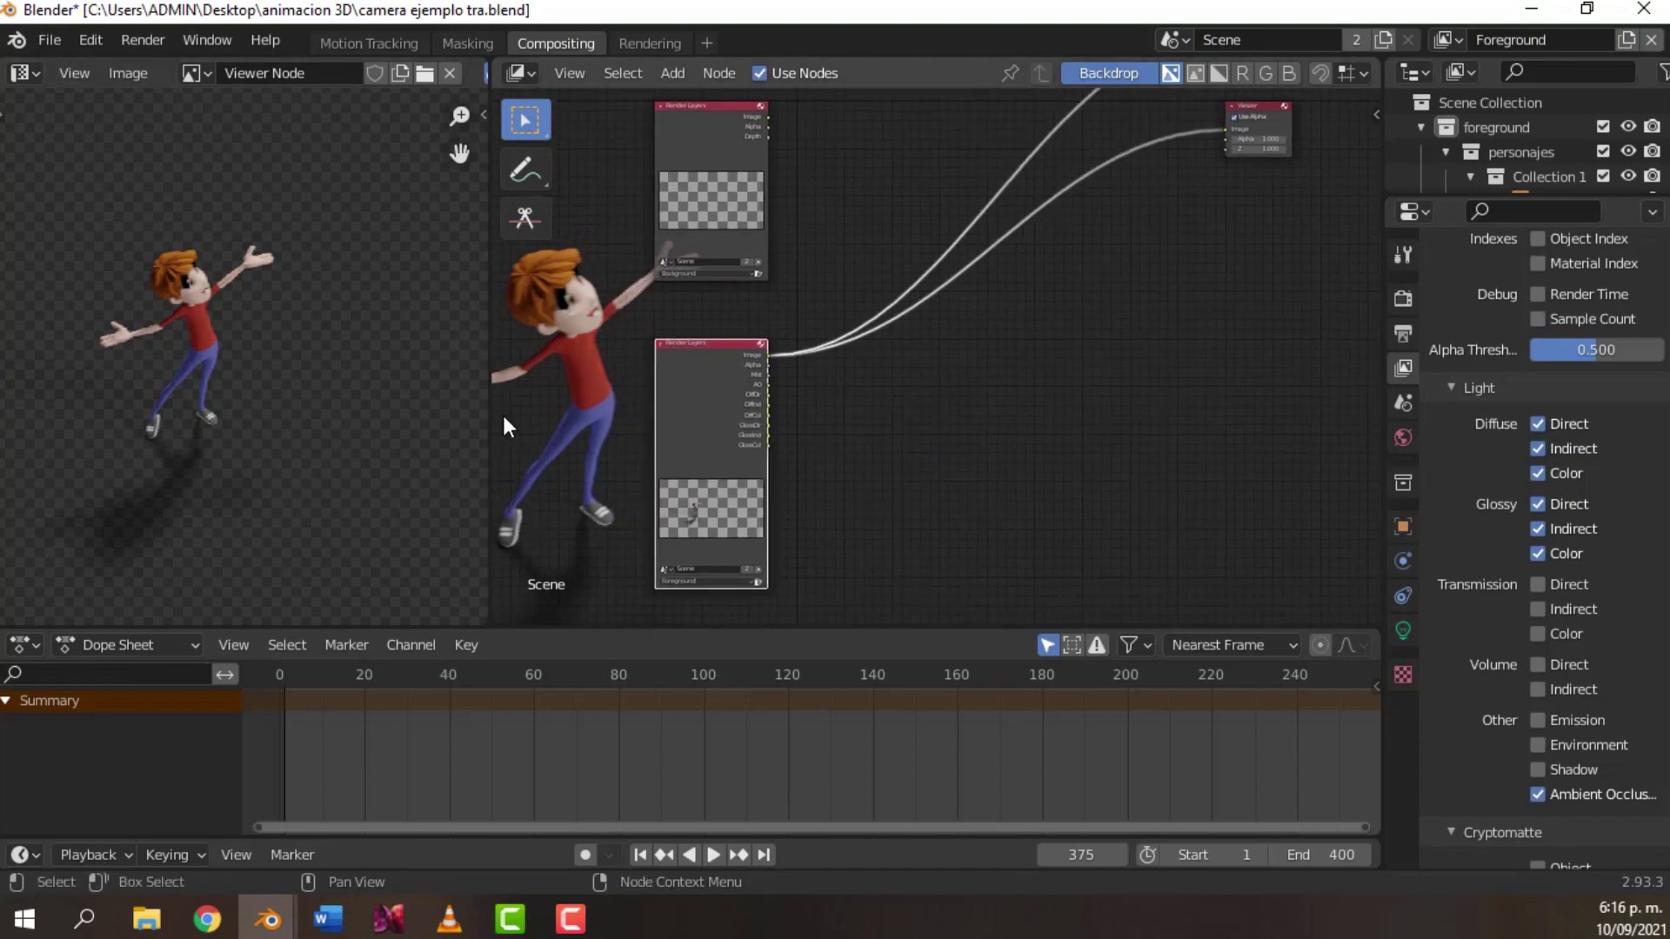
left_click_drag(489, 413, 322, 414)
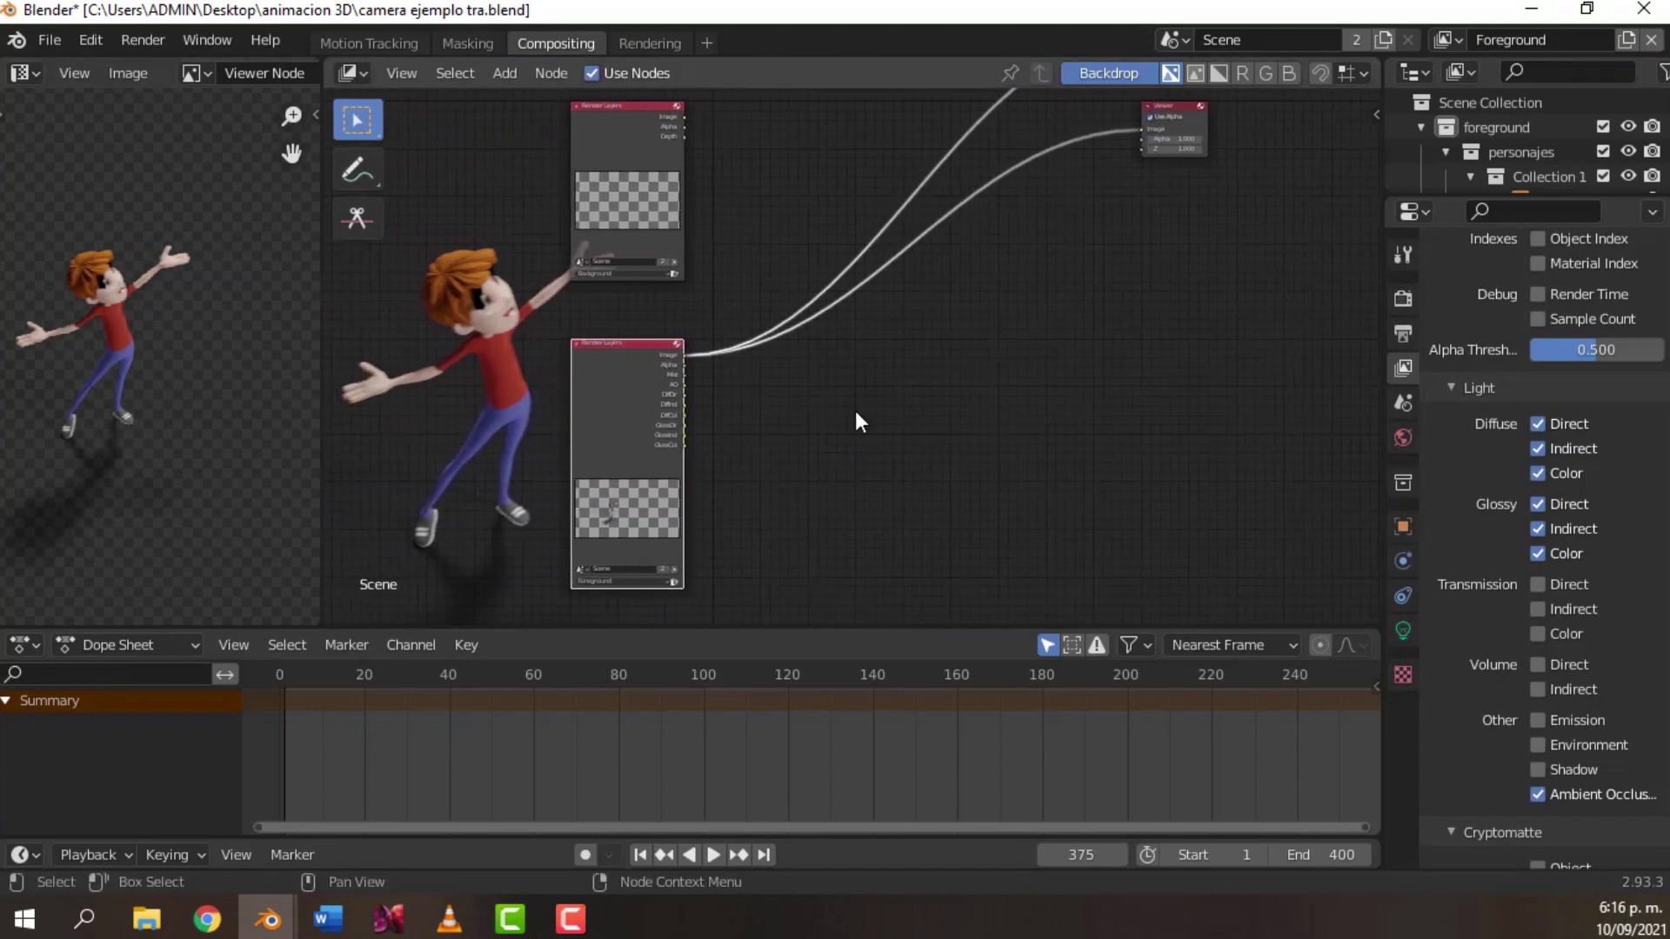
- Add a Mix node beside the outputs of the Foreground Render Layers node
scroll(856, 414, "up", 1)
key("shift+a")
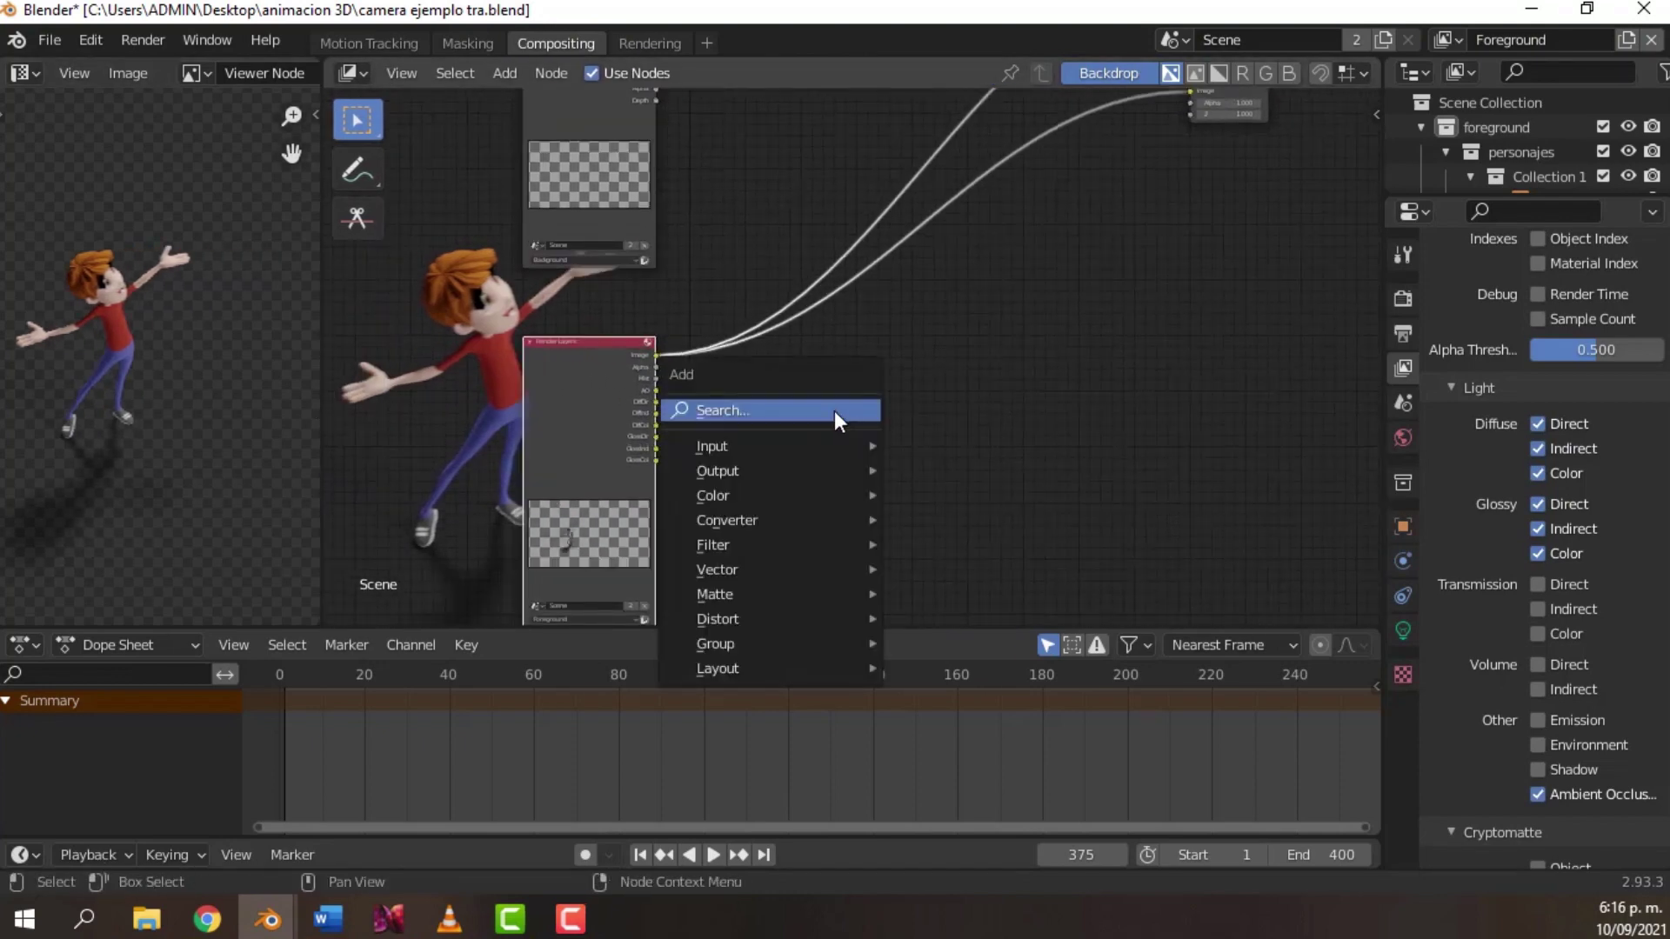
left_click(785, 410)
type("mi")
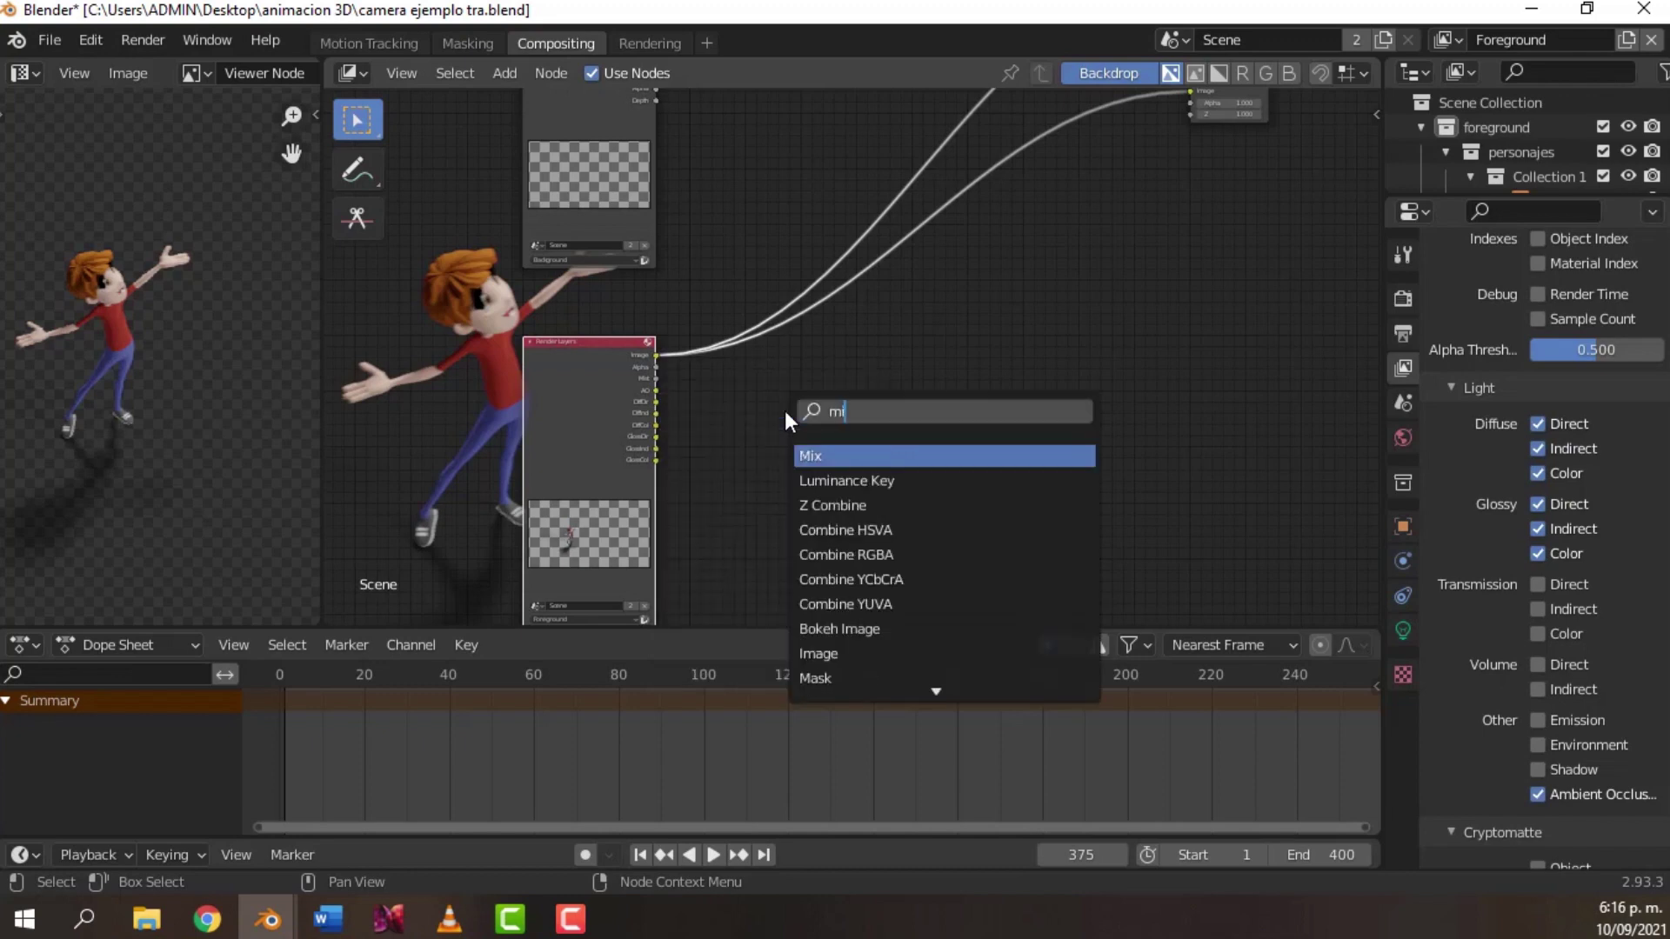
type("x")
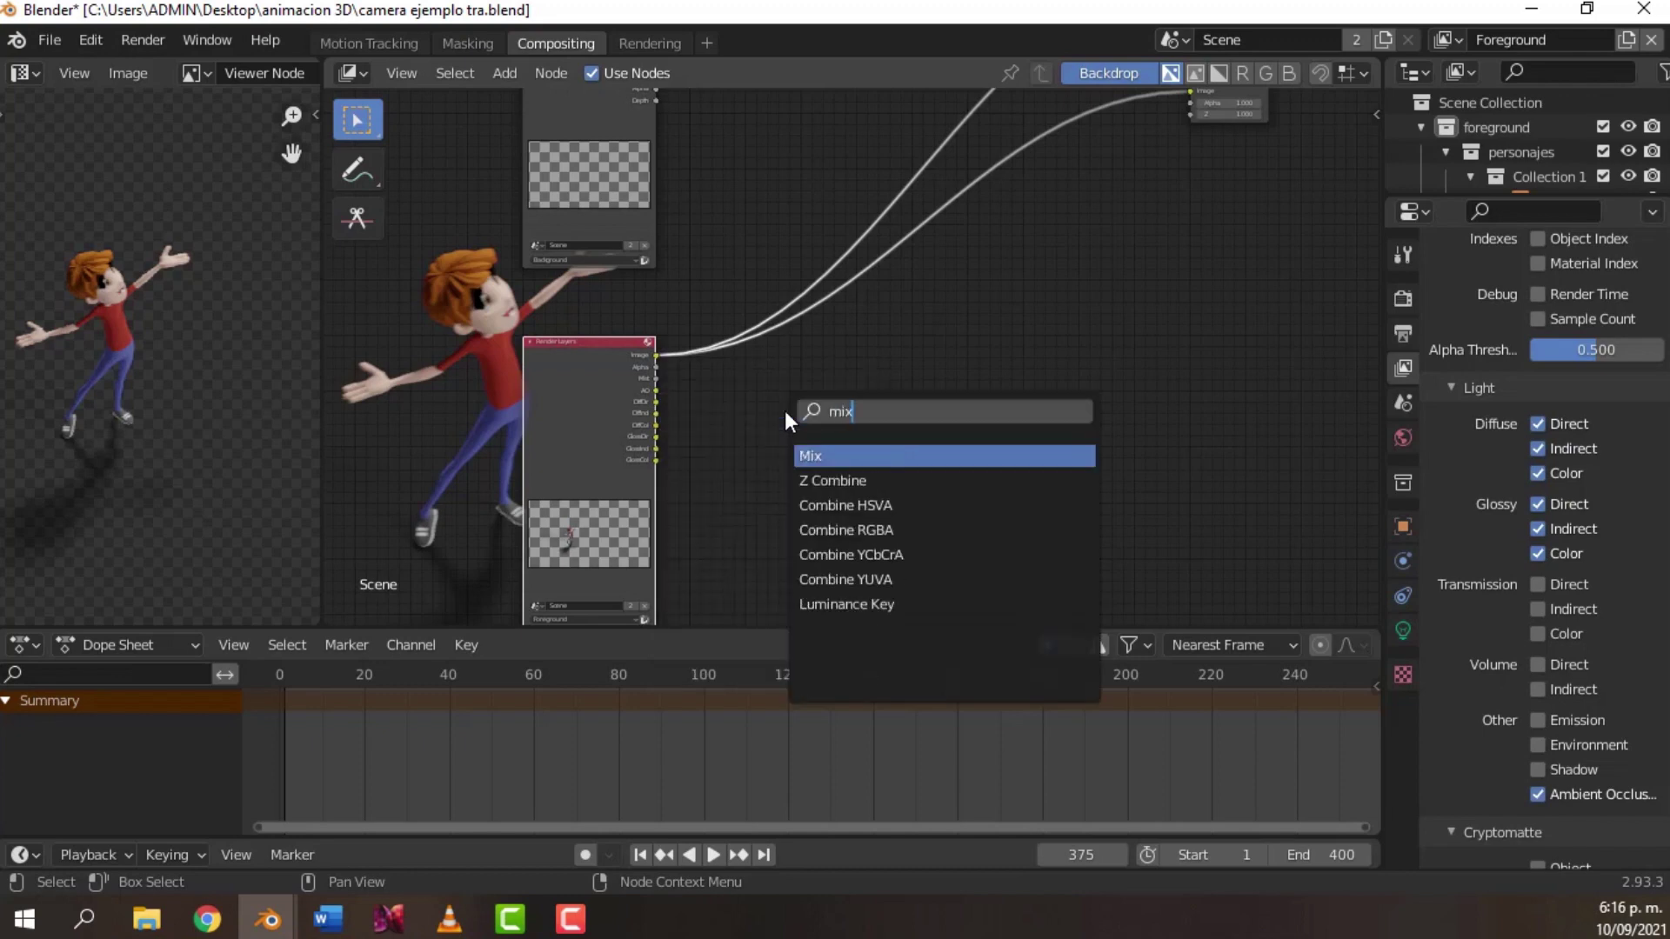
left_click(822, 456)
left_click(805, 462)
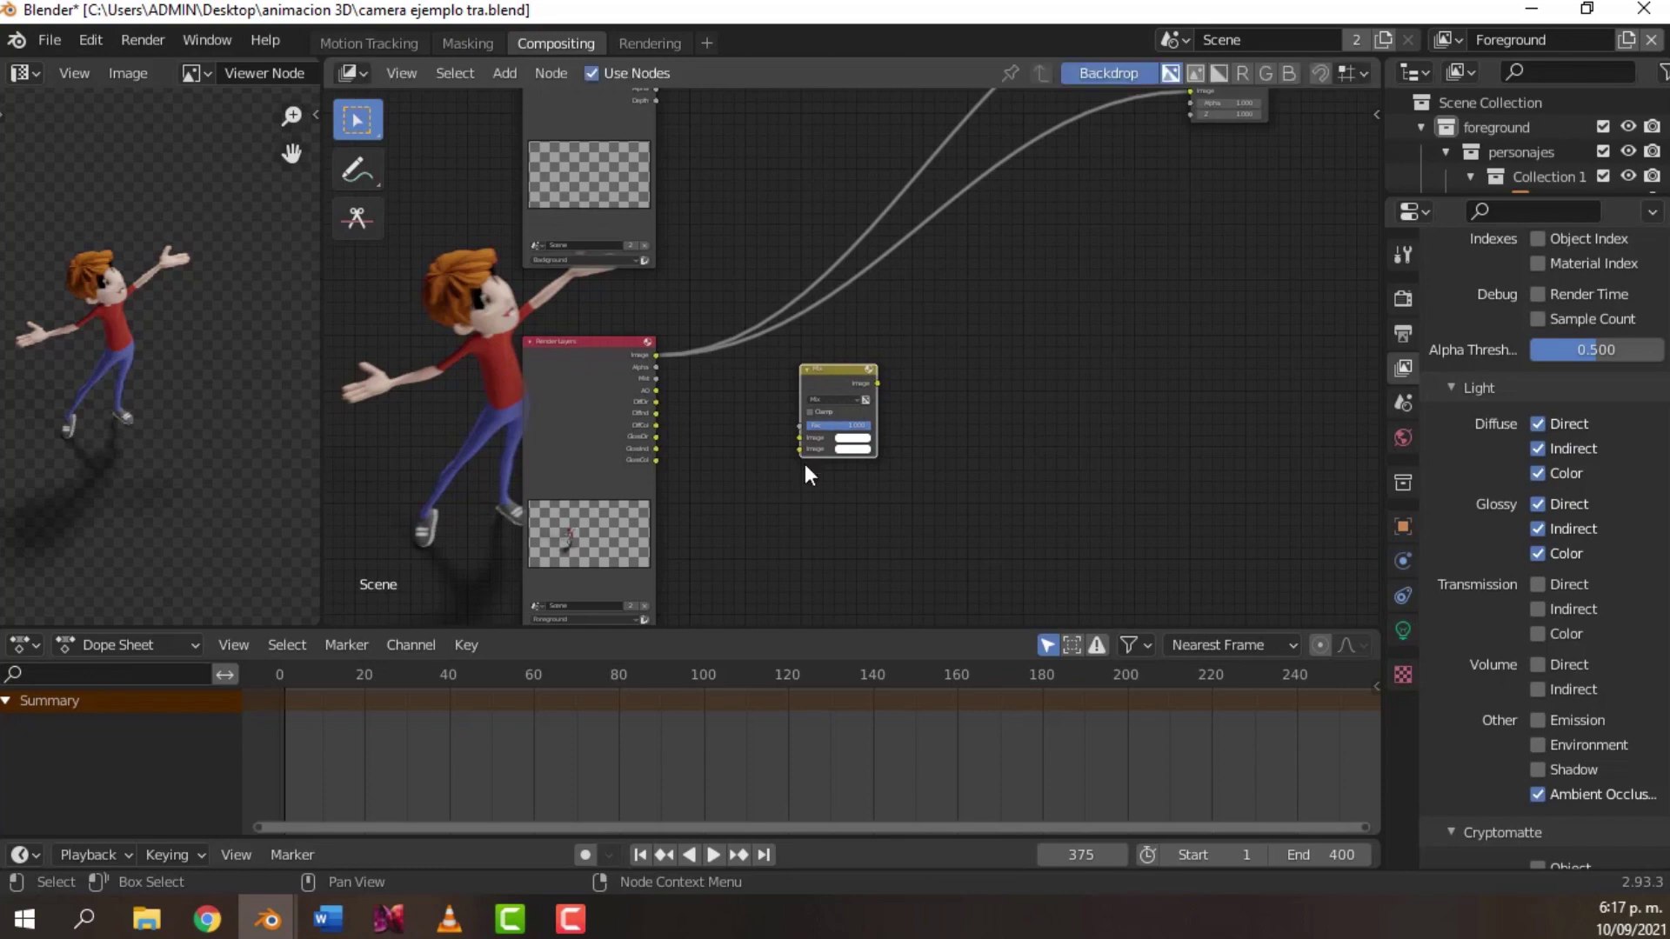
- Connect the Foreground Render Layers node's DiffDir output to the Mix node's first Image input
scroll(805, 474, "up", 1)
scroll(806, 479, "up", 1)
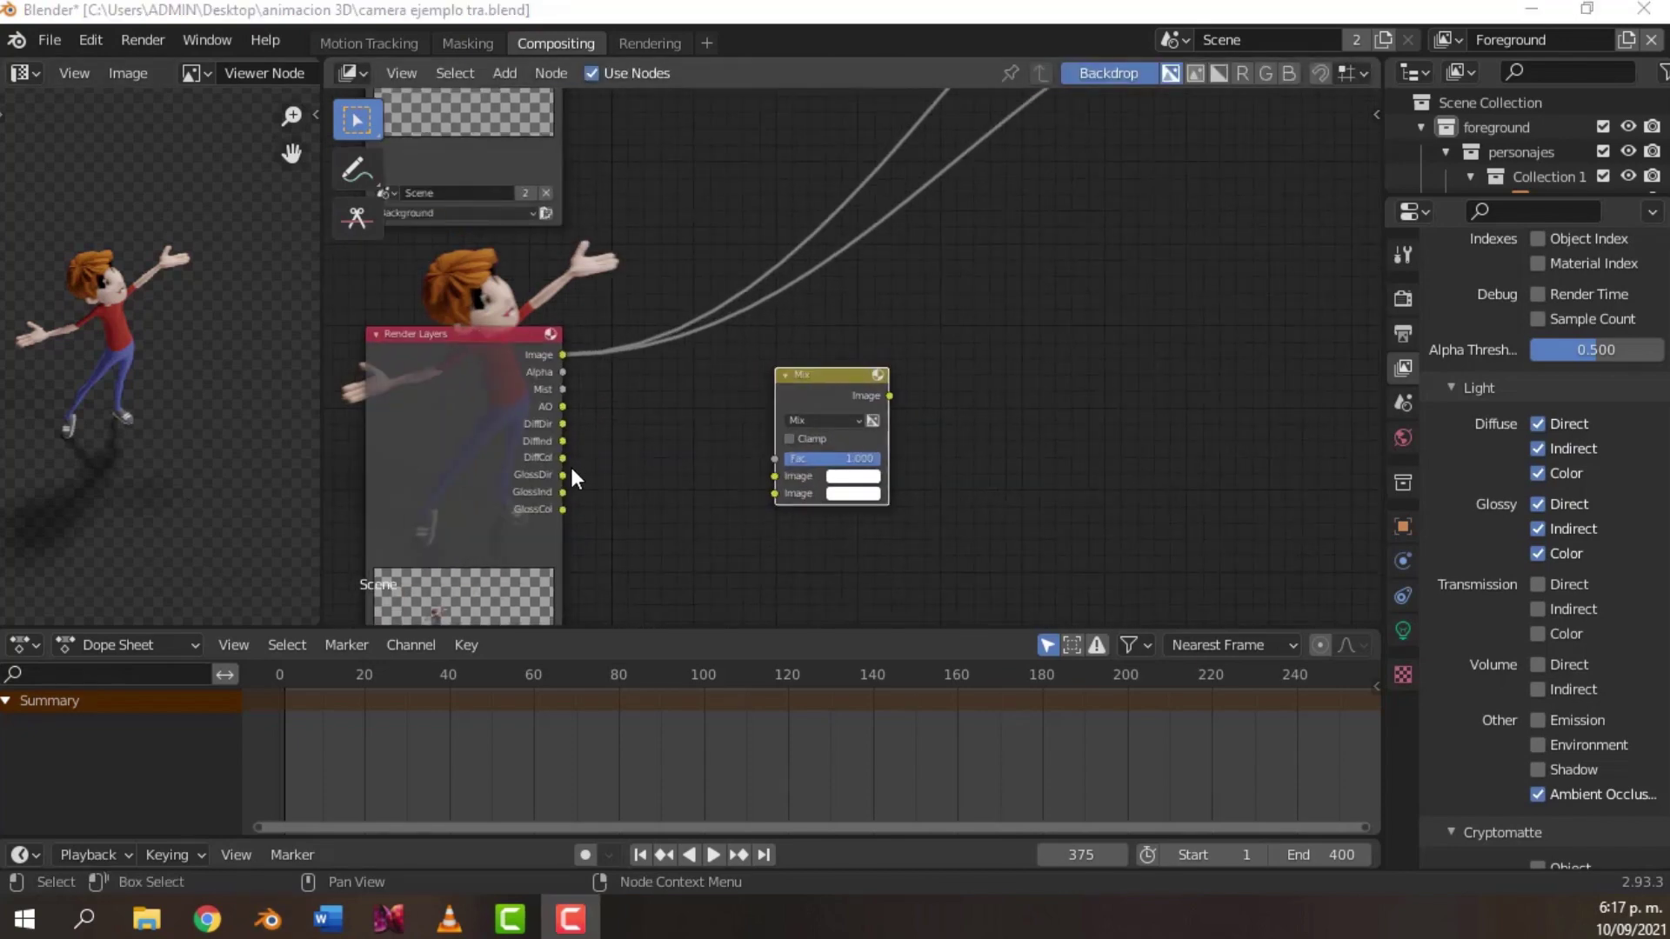
left_click_drag(563, 424, 775, 475)
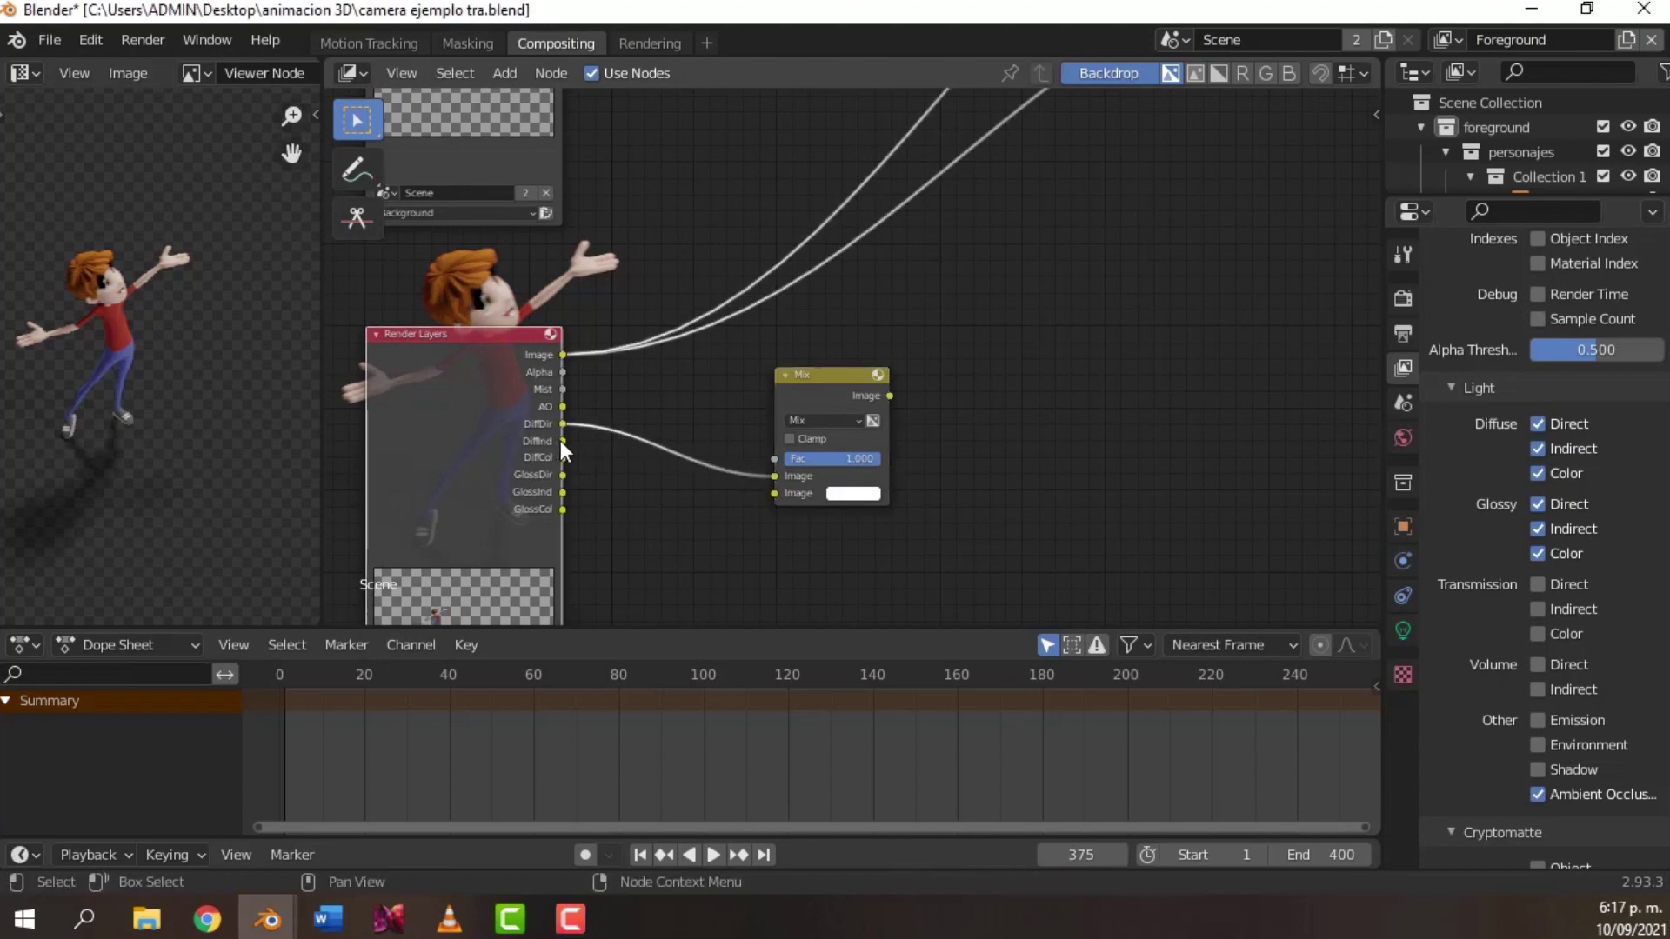
- Connect the DiffInd output to the Mix node's second Image input, and place a duplicate of the Mix node beside it
left_click_drag(563, 441, 774, 493)
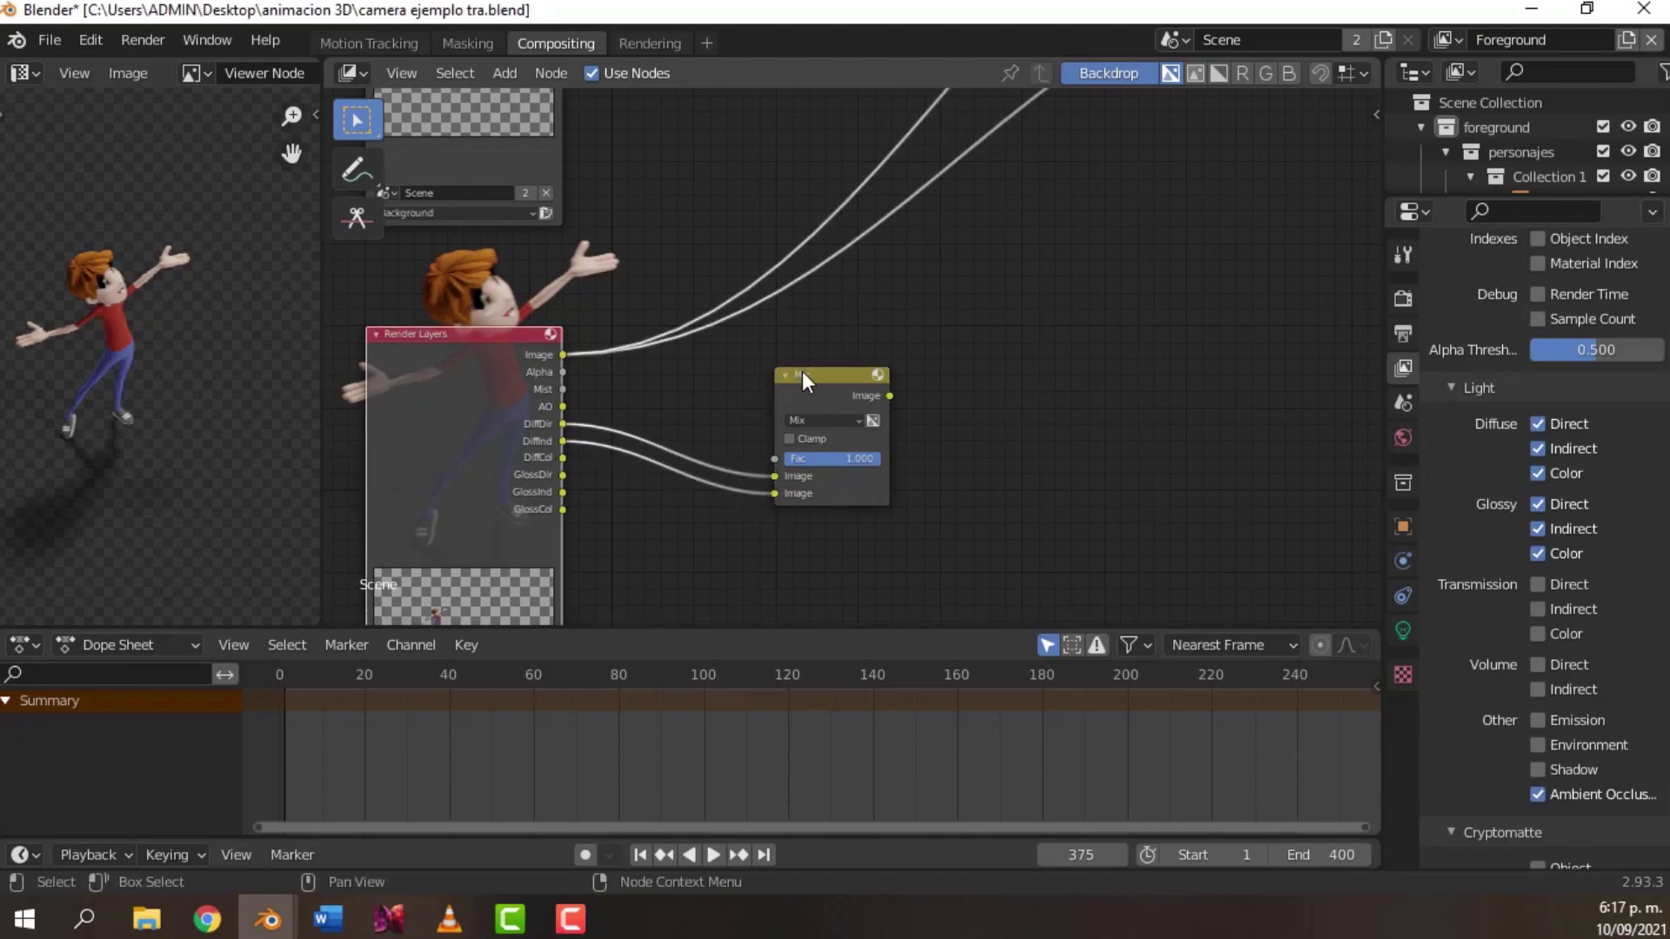
left_click_drag(802, 373, 764, 374)
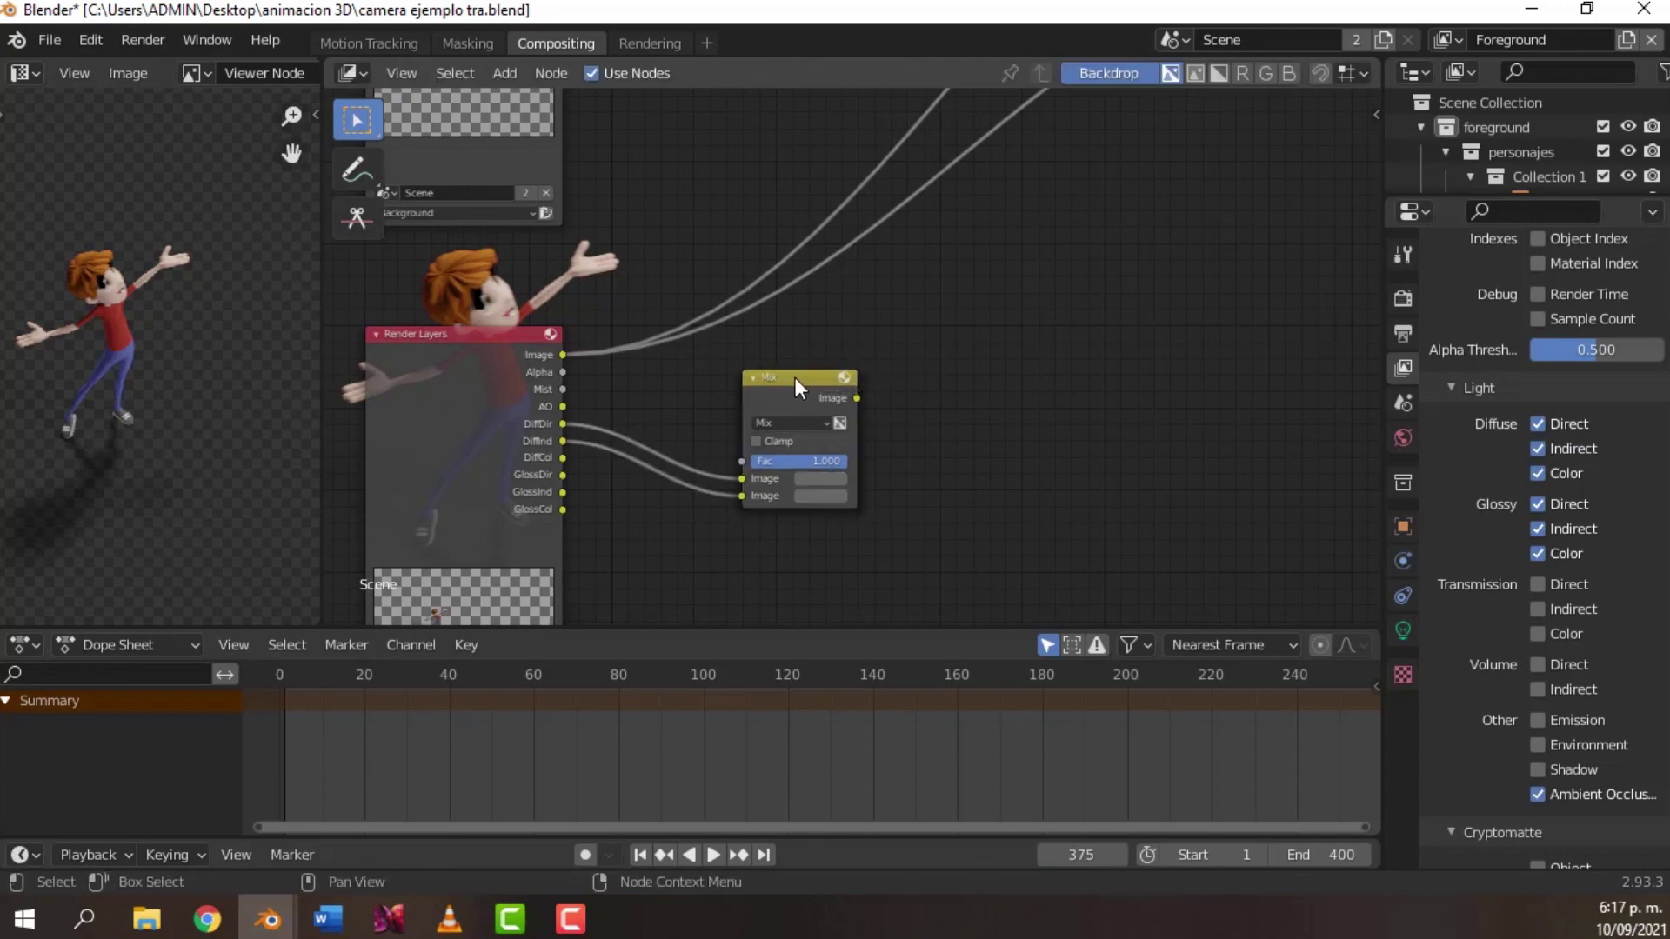
key("shift+d")
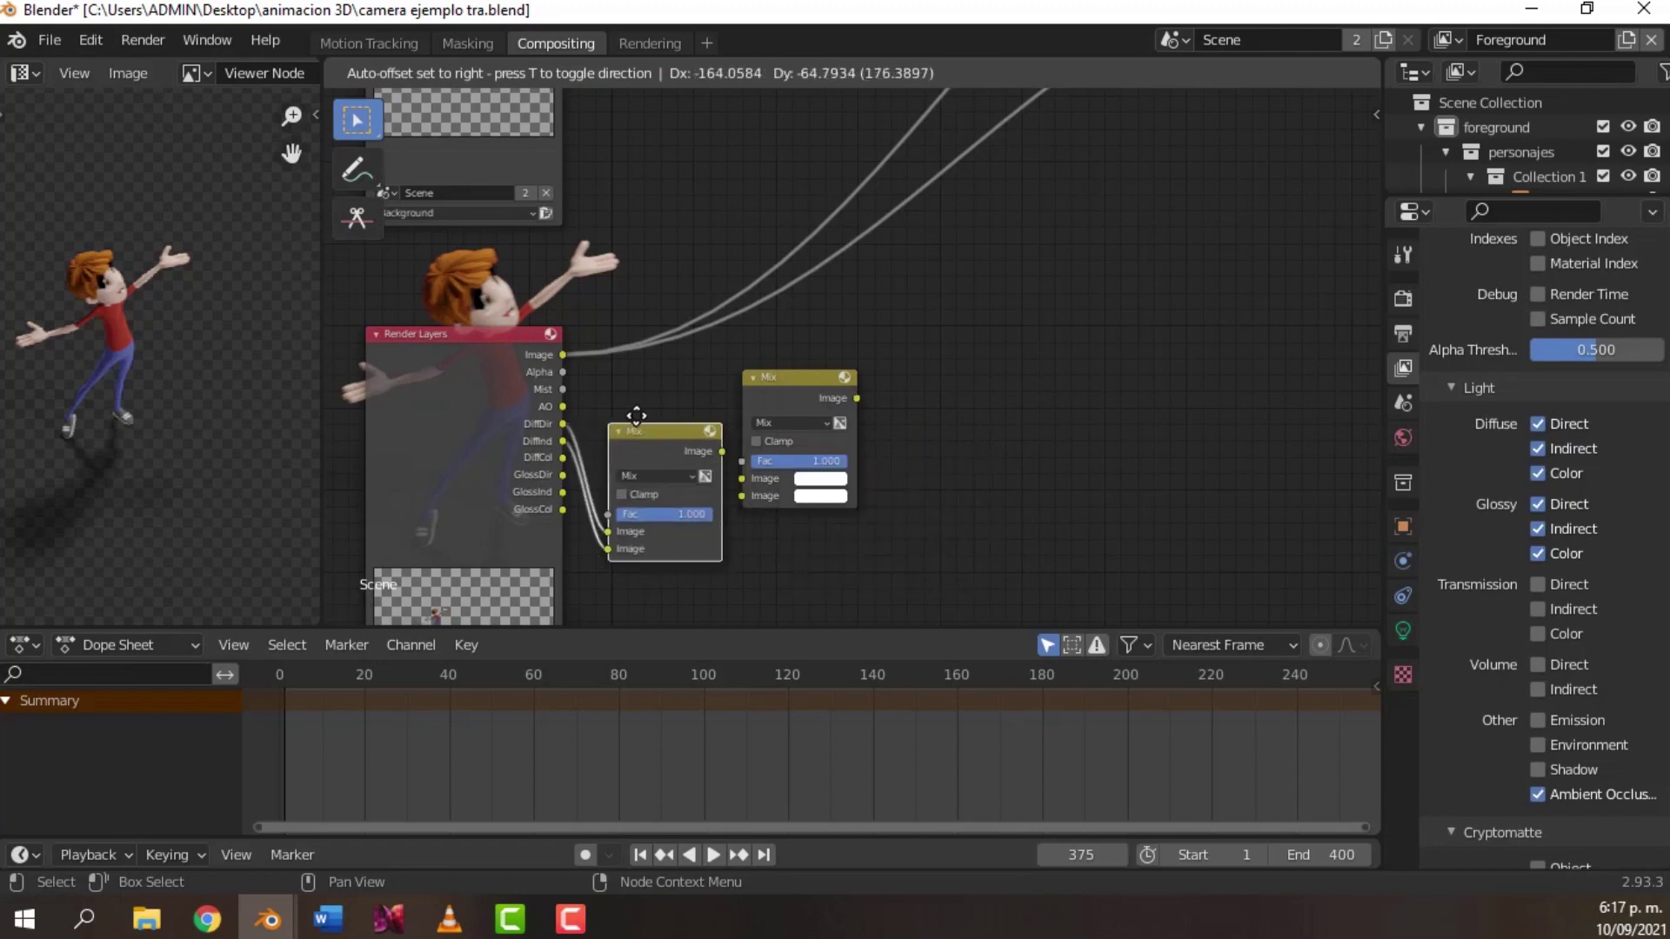
left_click(692, 405)
left_click_drag(796, 388, 938, 382)
left_click_drag(696, 405, 774, 342)
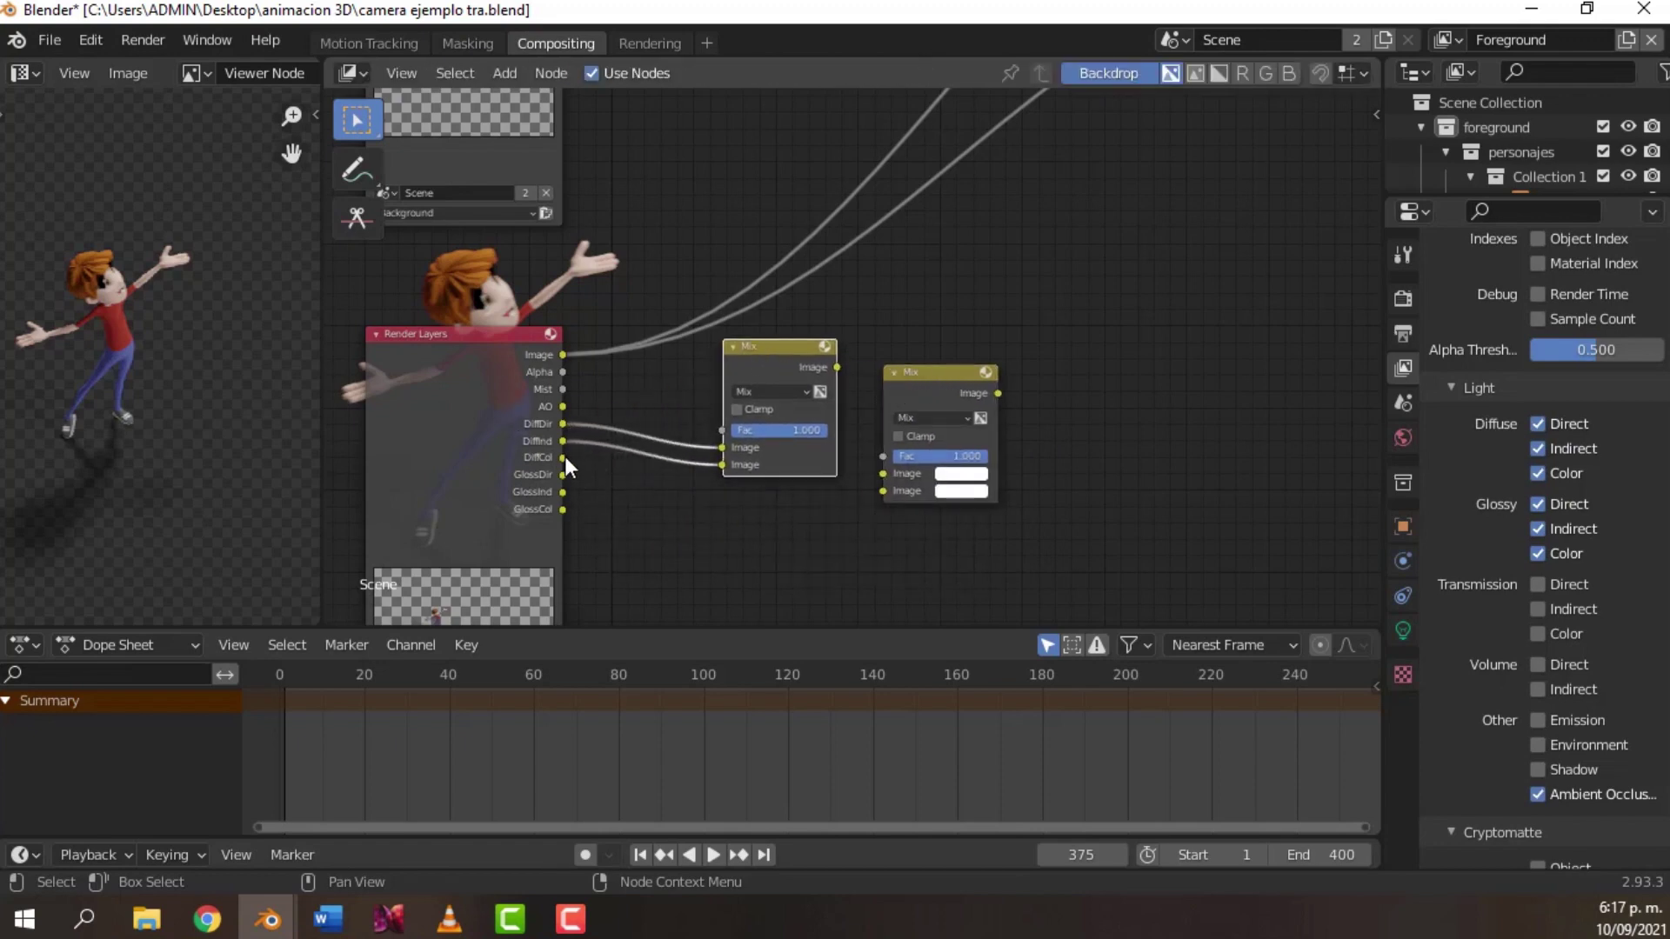
- Connect the DiffCol output to the second Image input of the unlinked Mix node, and collapse both Mix nodes
left_click_drag(565, 457, 880, 473)
left_click(908, 373)
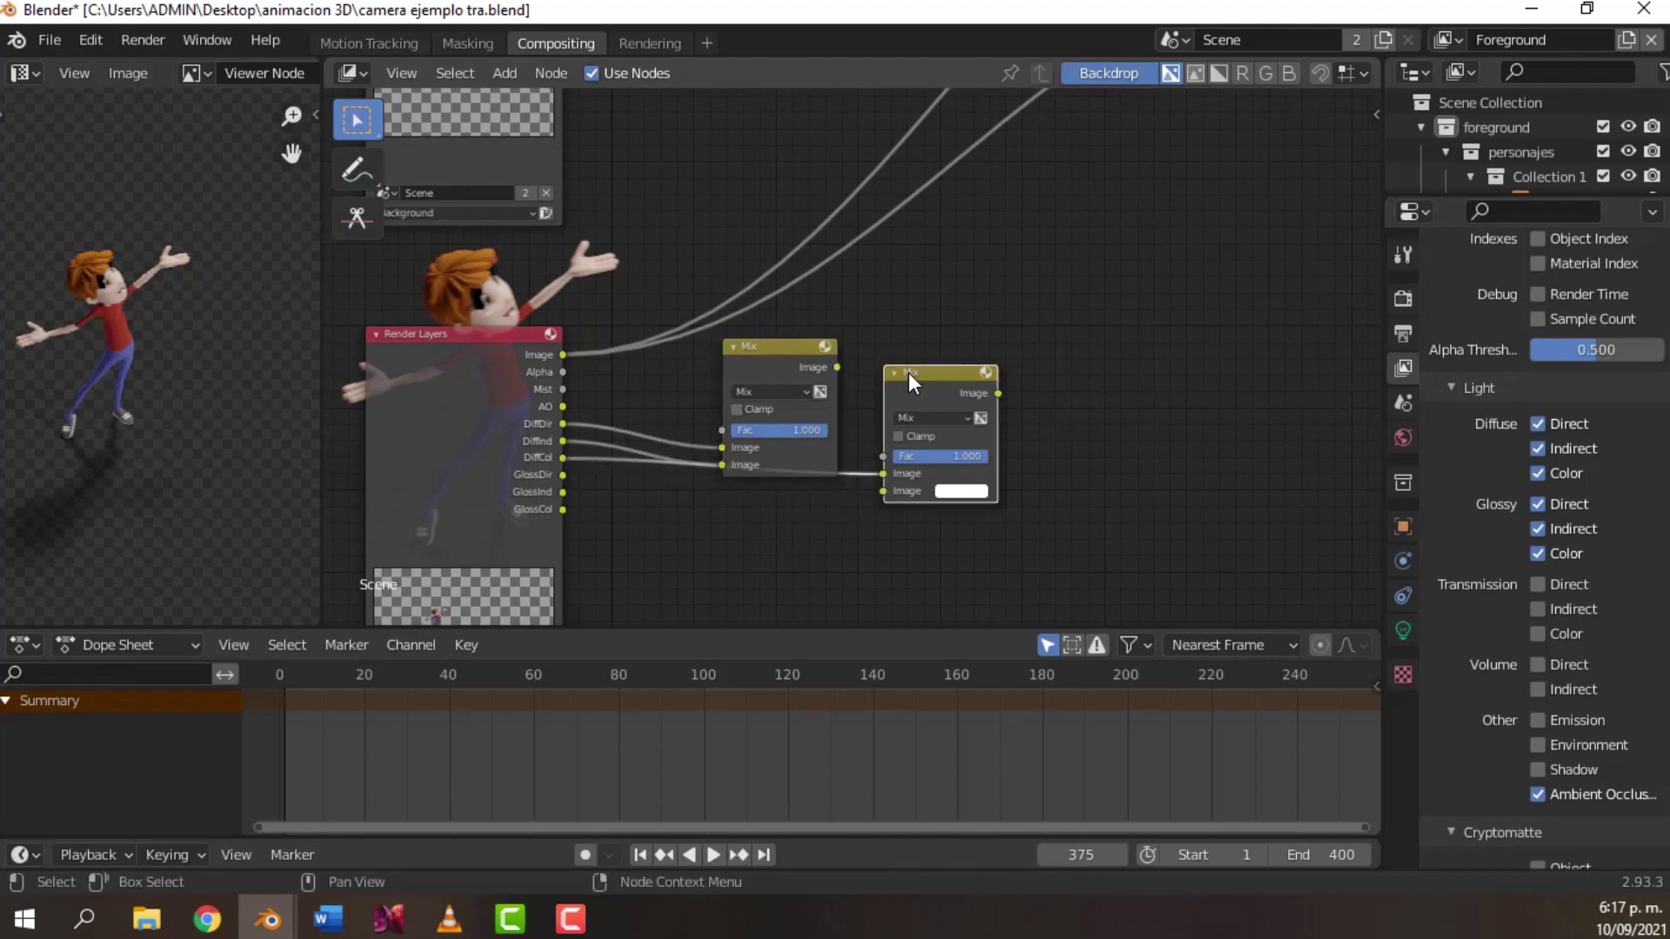
key("h")
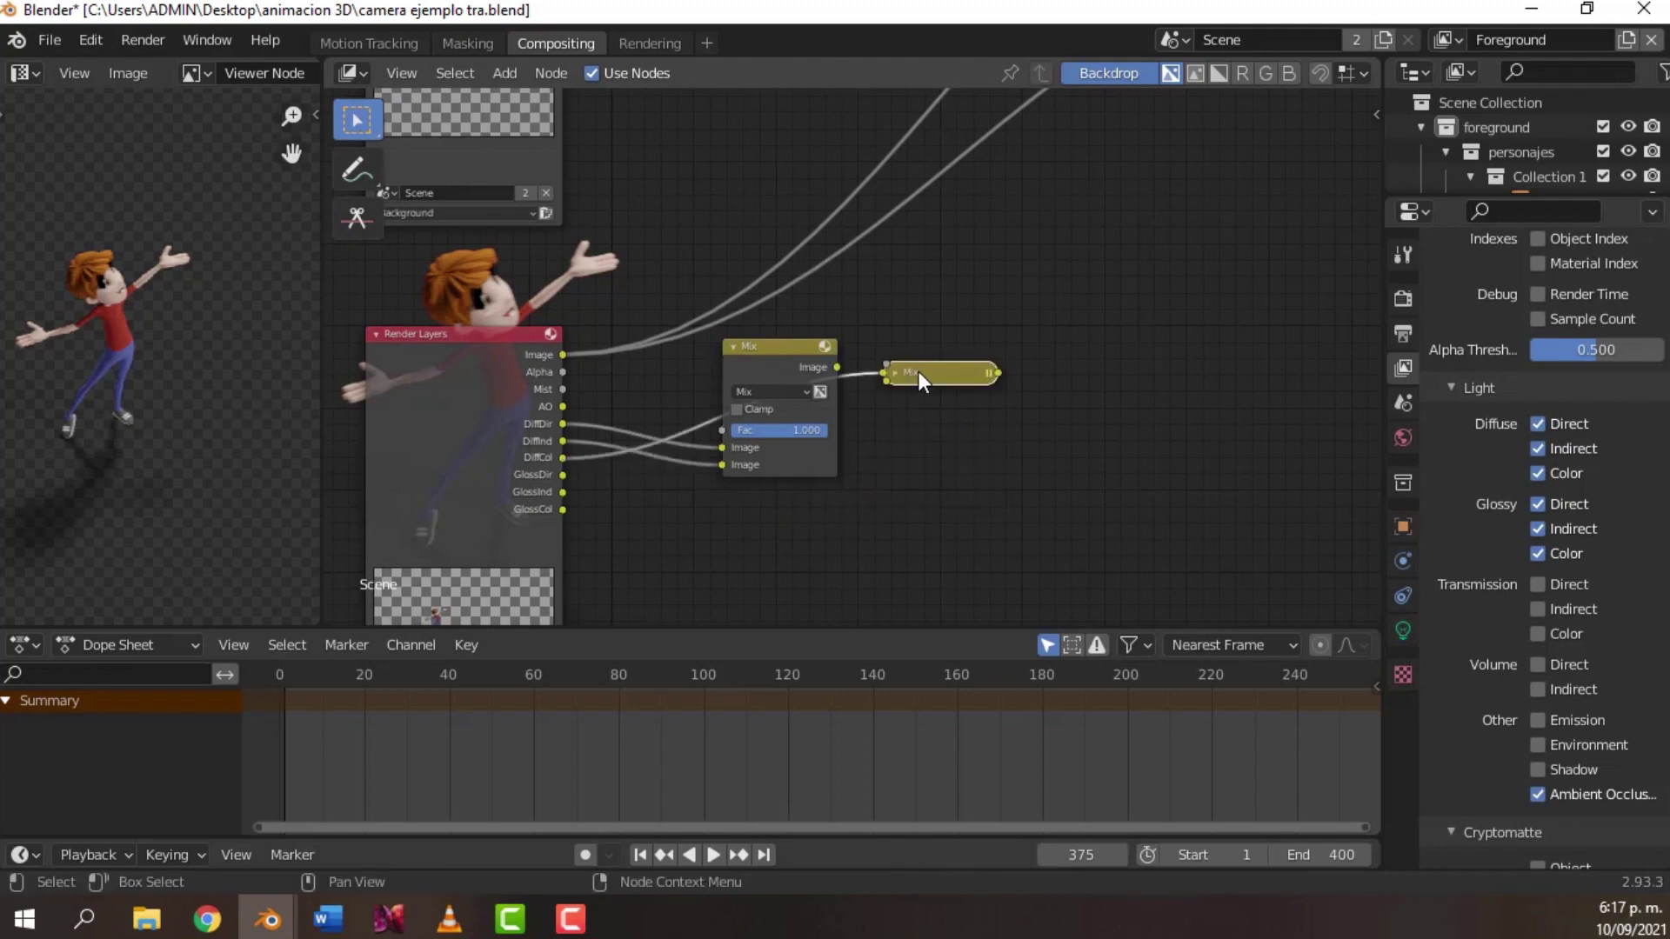
left_click(756, 340)
key("h")
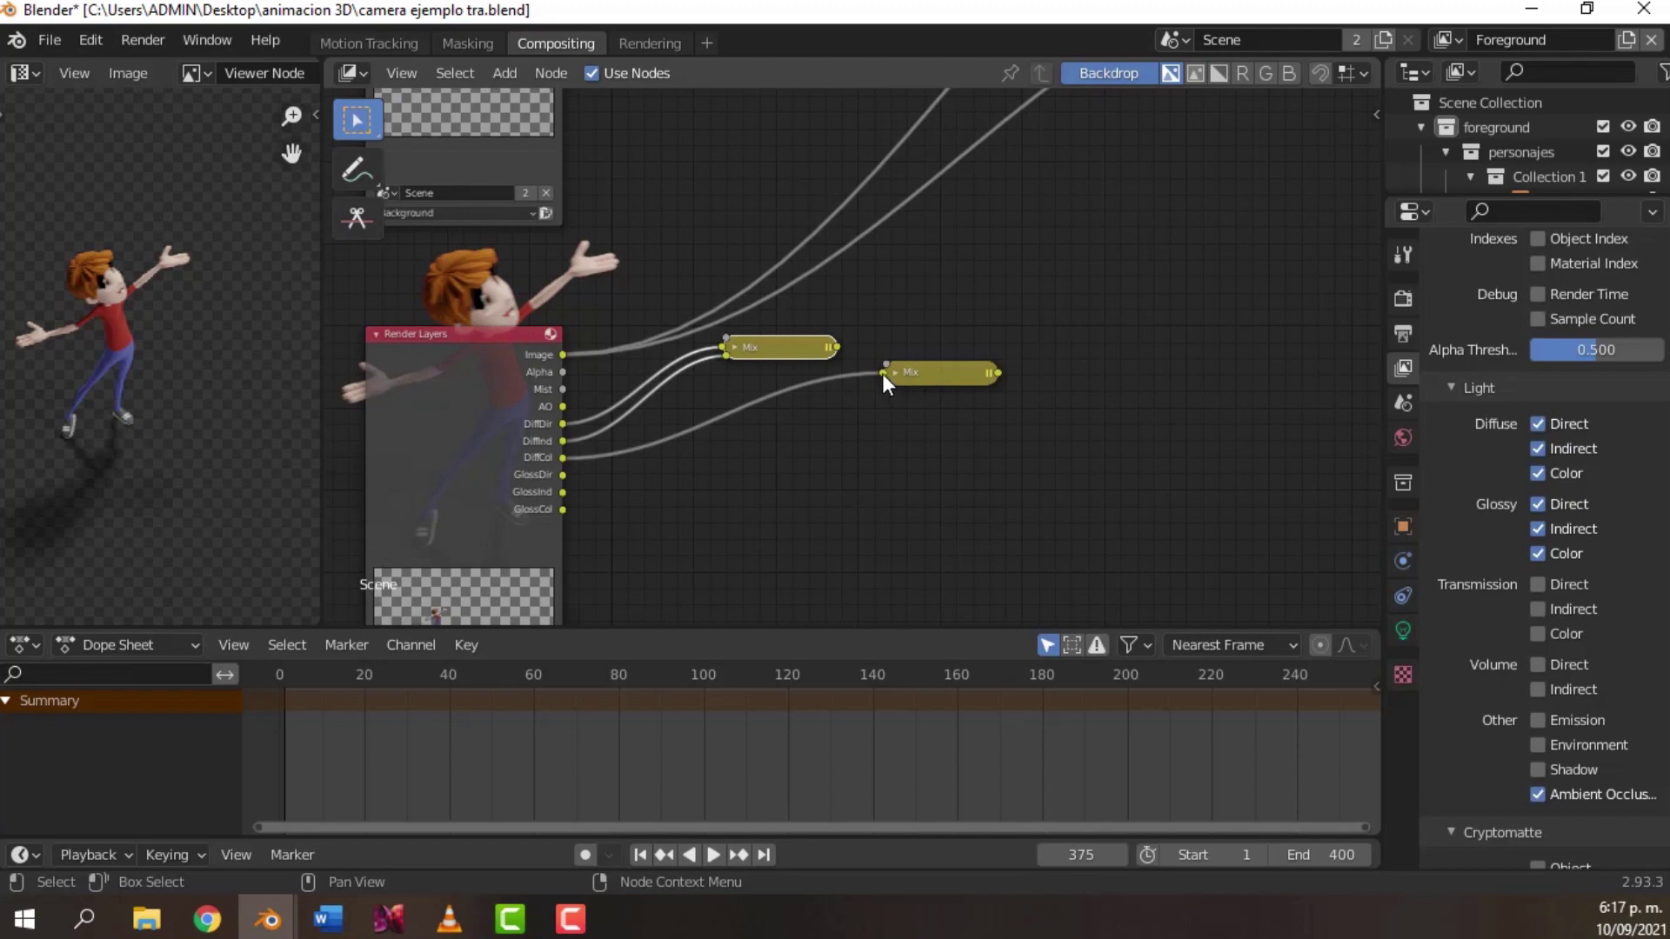
mouse_move(882, 373)
left_mouse_down()
mouse_move(875, 414)
mouse_move(884, 381)
left_mouse_up()
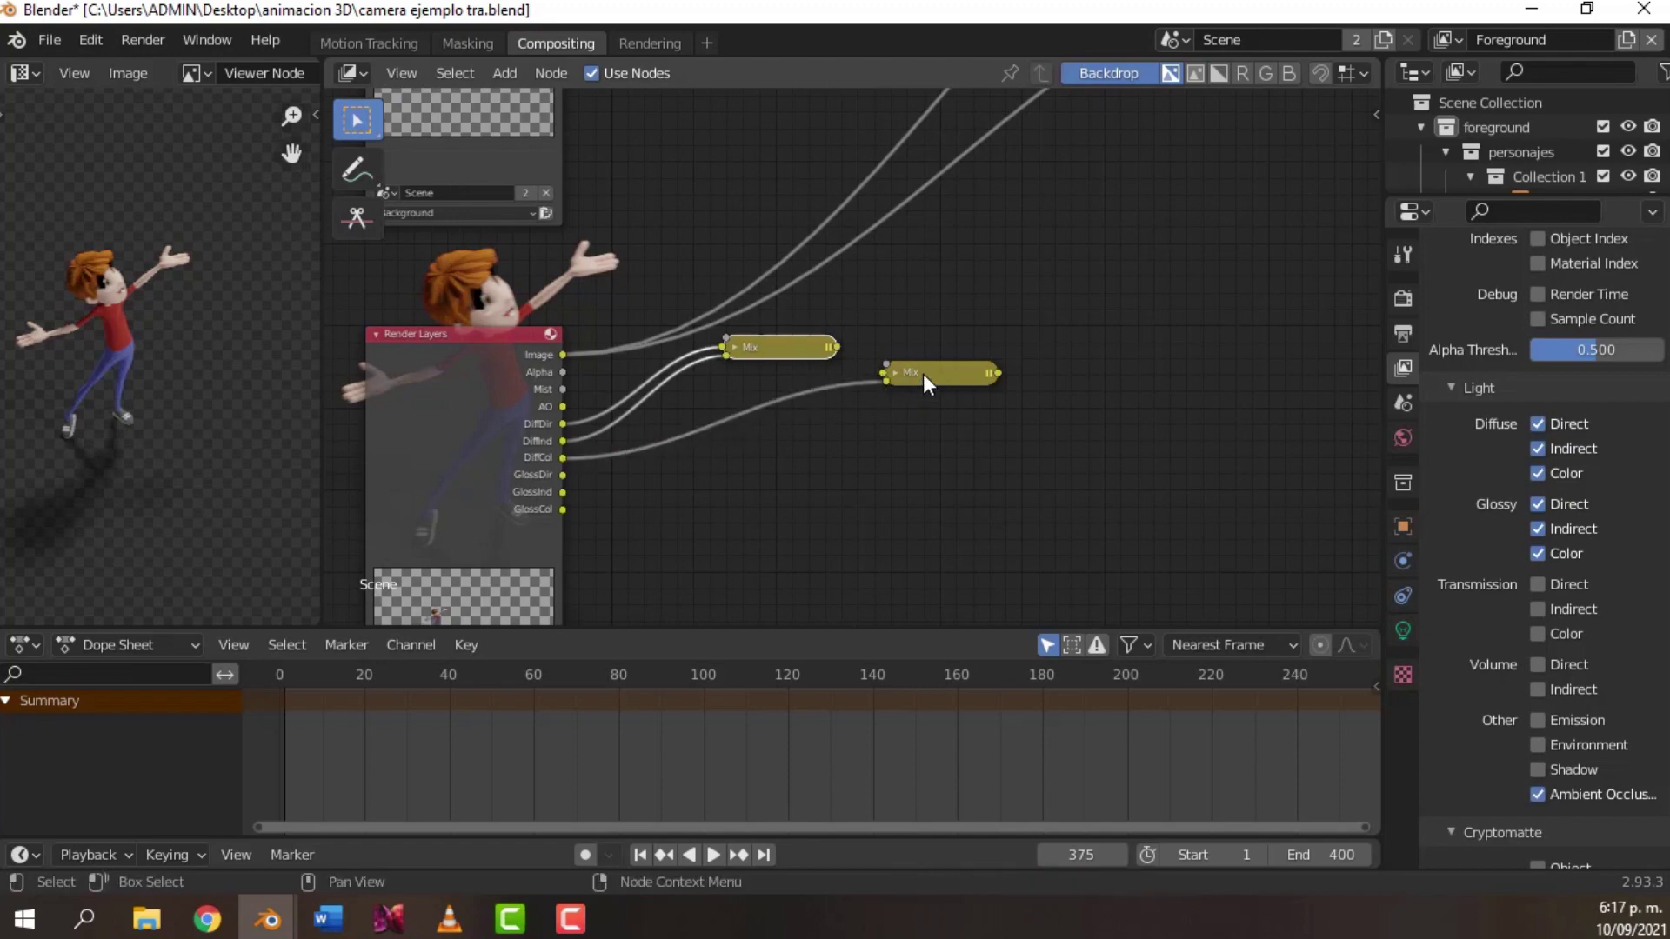
- Expand the DiffCol Mix node and link the other Mix node's output to its first Image input
key("h")
key("h")
left_click_drag(922, 374, 877, 516)
key("h")
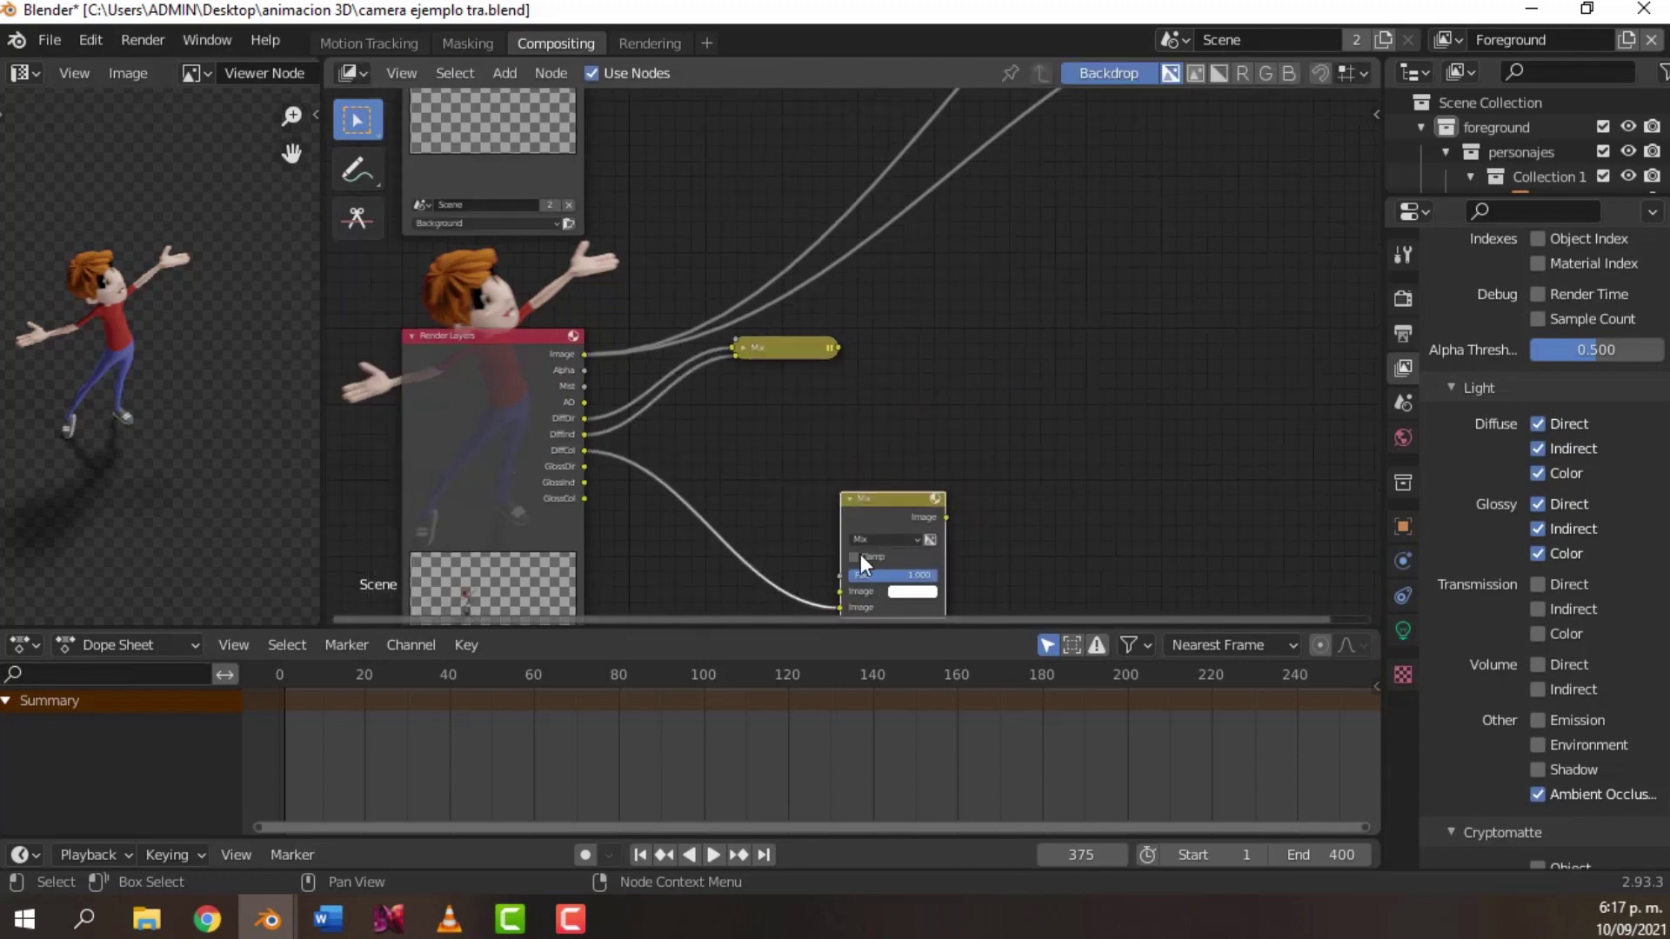
left_click_drag(872, 510, 894, 463)
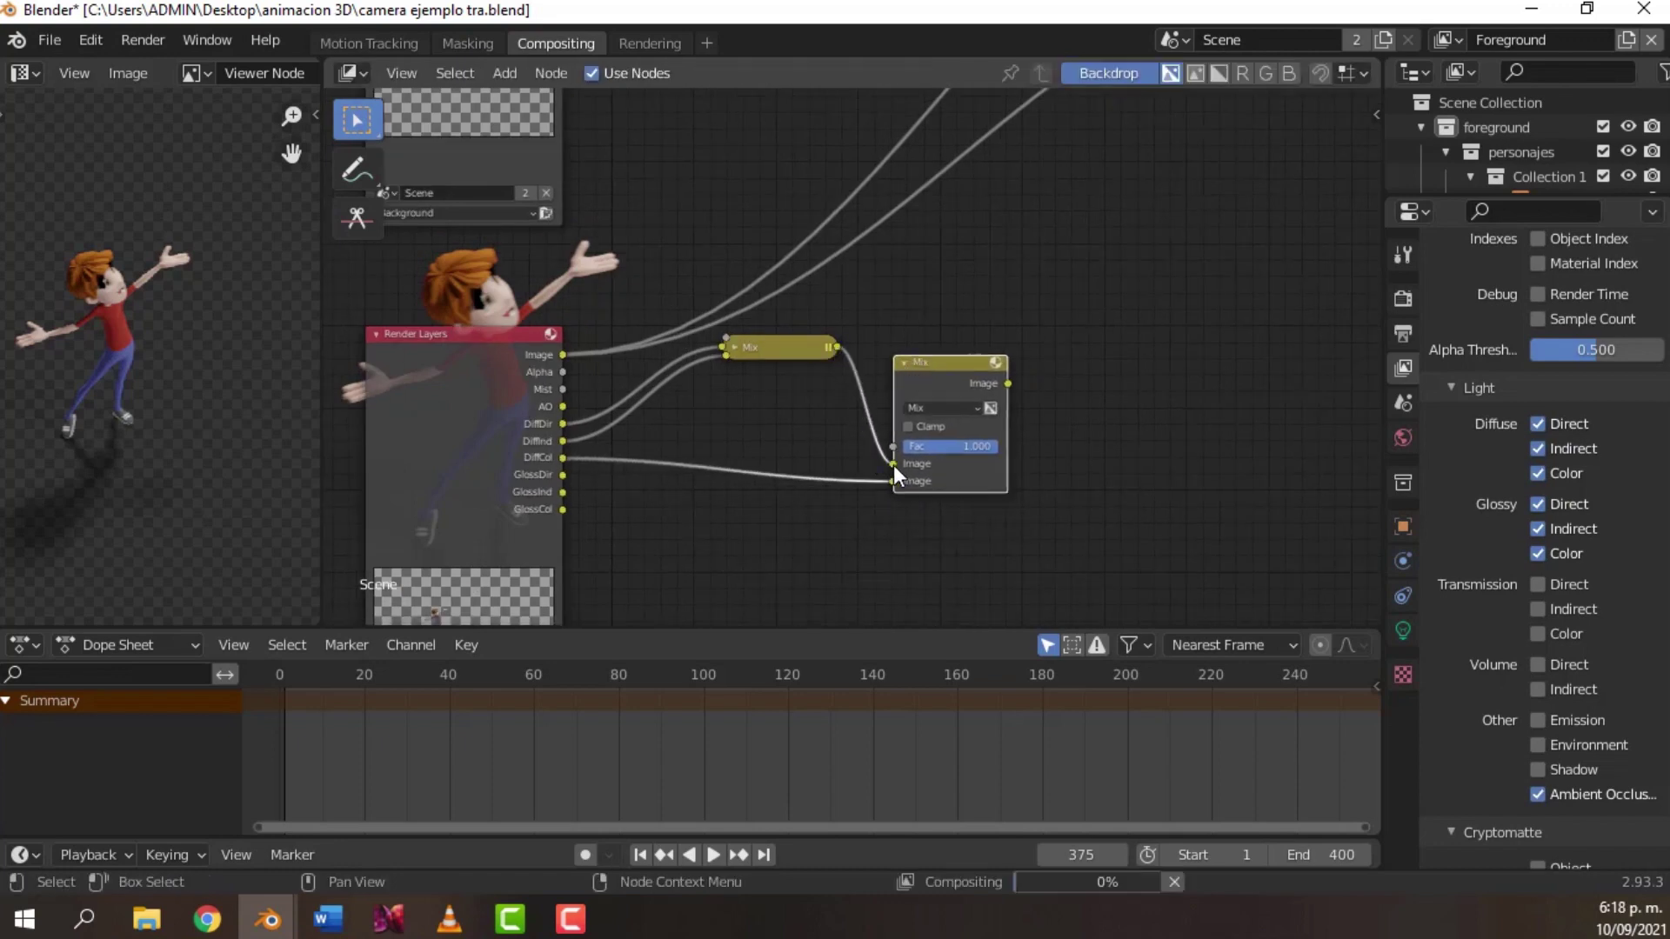
- Collapse the DiffCol Mix node and line up the two Mix nodes next to the diffuse outputs
left_click_drag(796, 341, 793, 380)
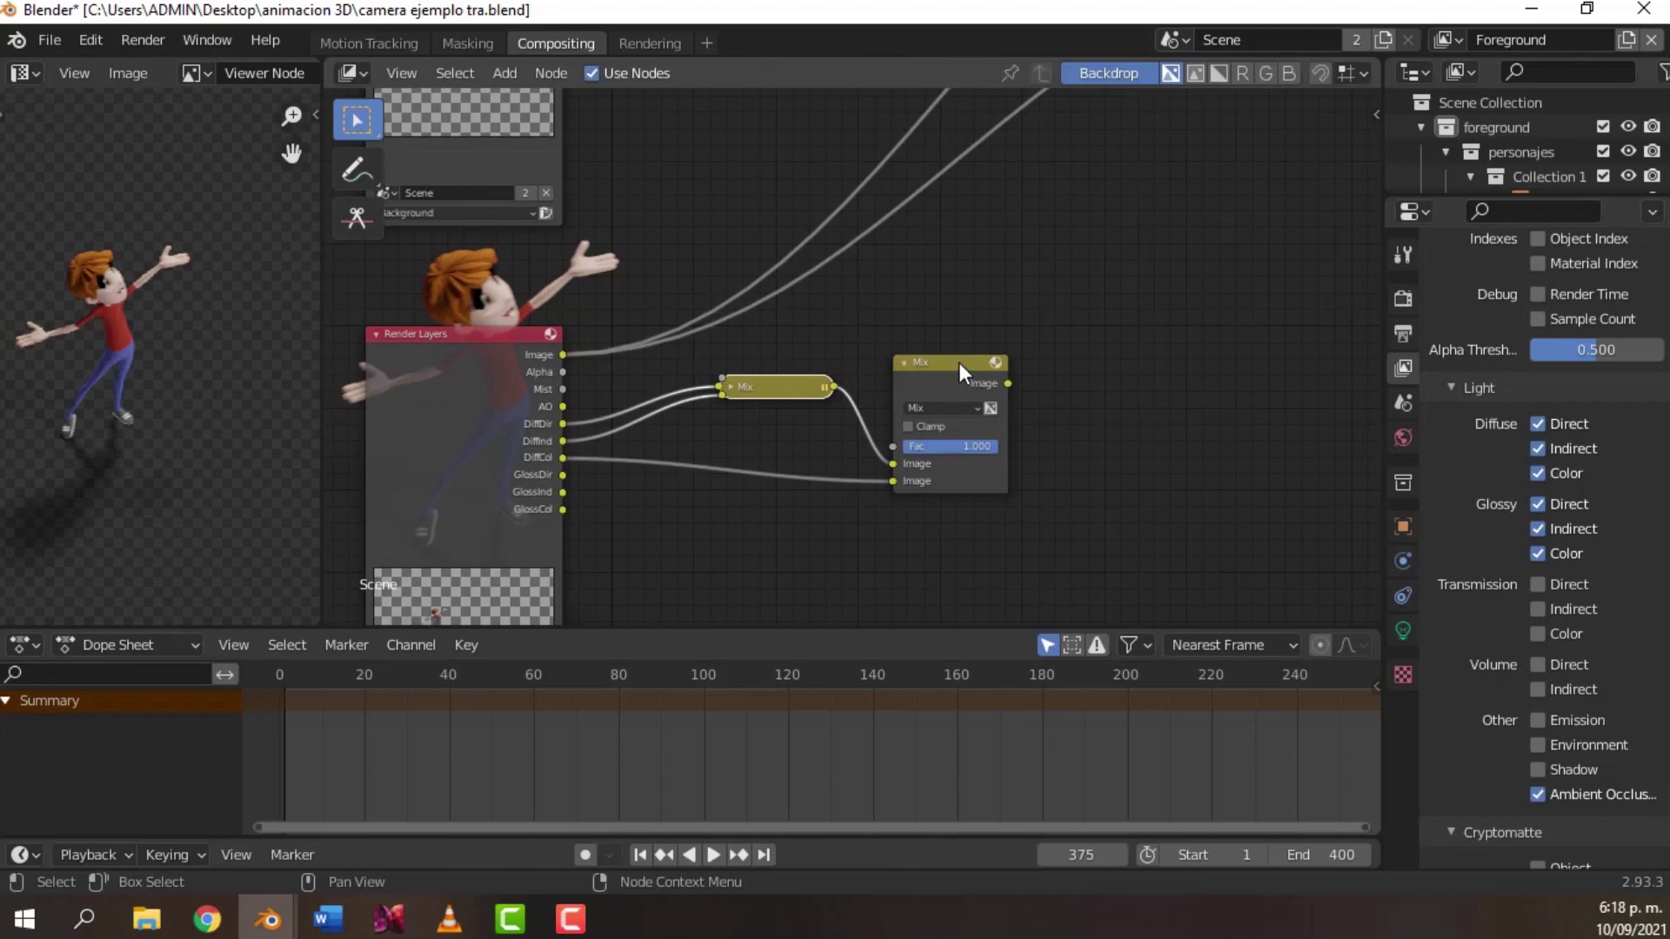
key("h")
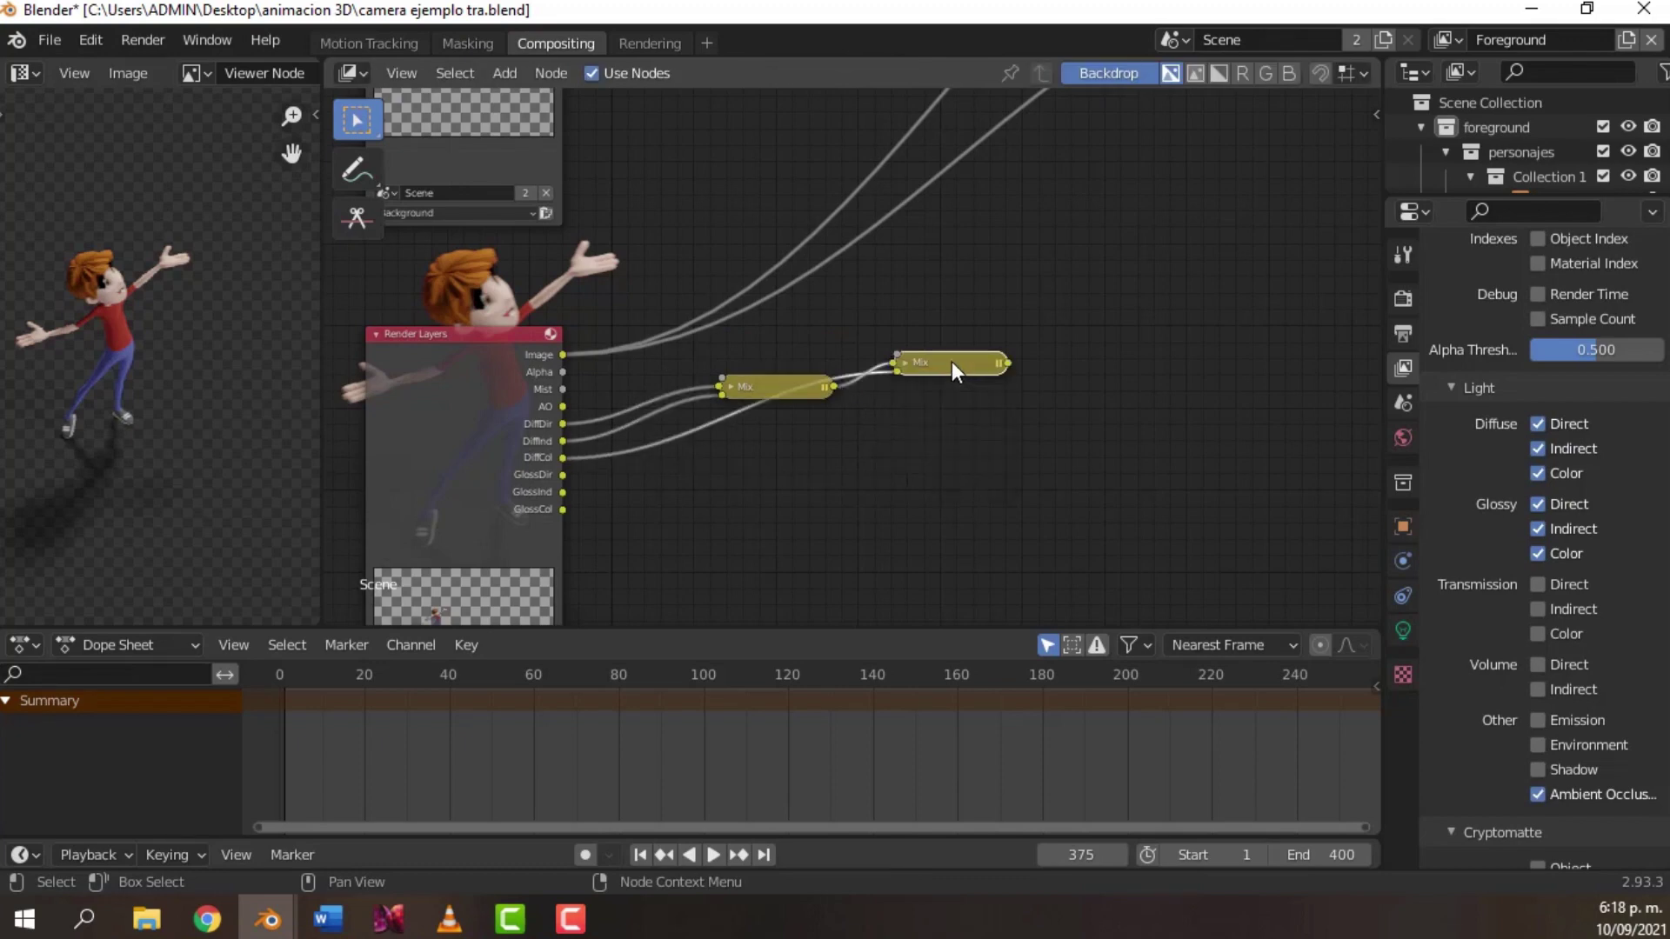
left_click(754, 386)
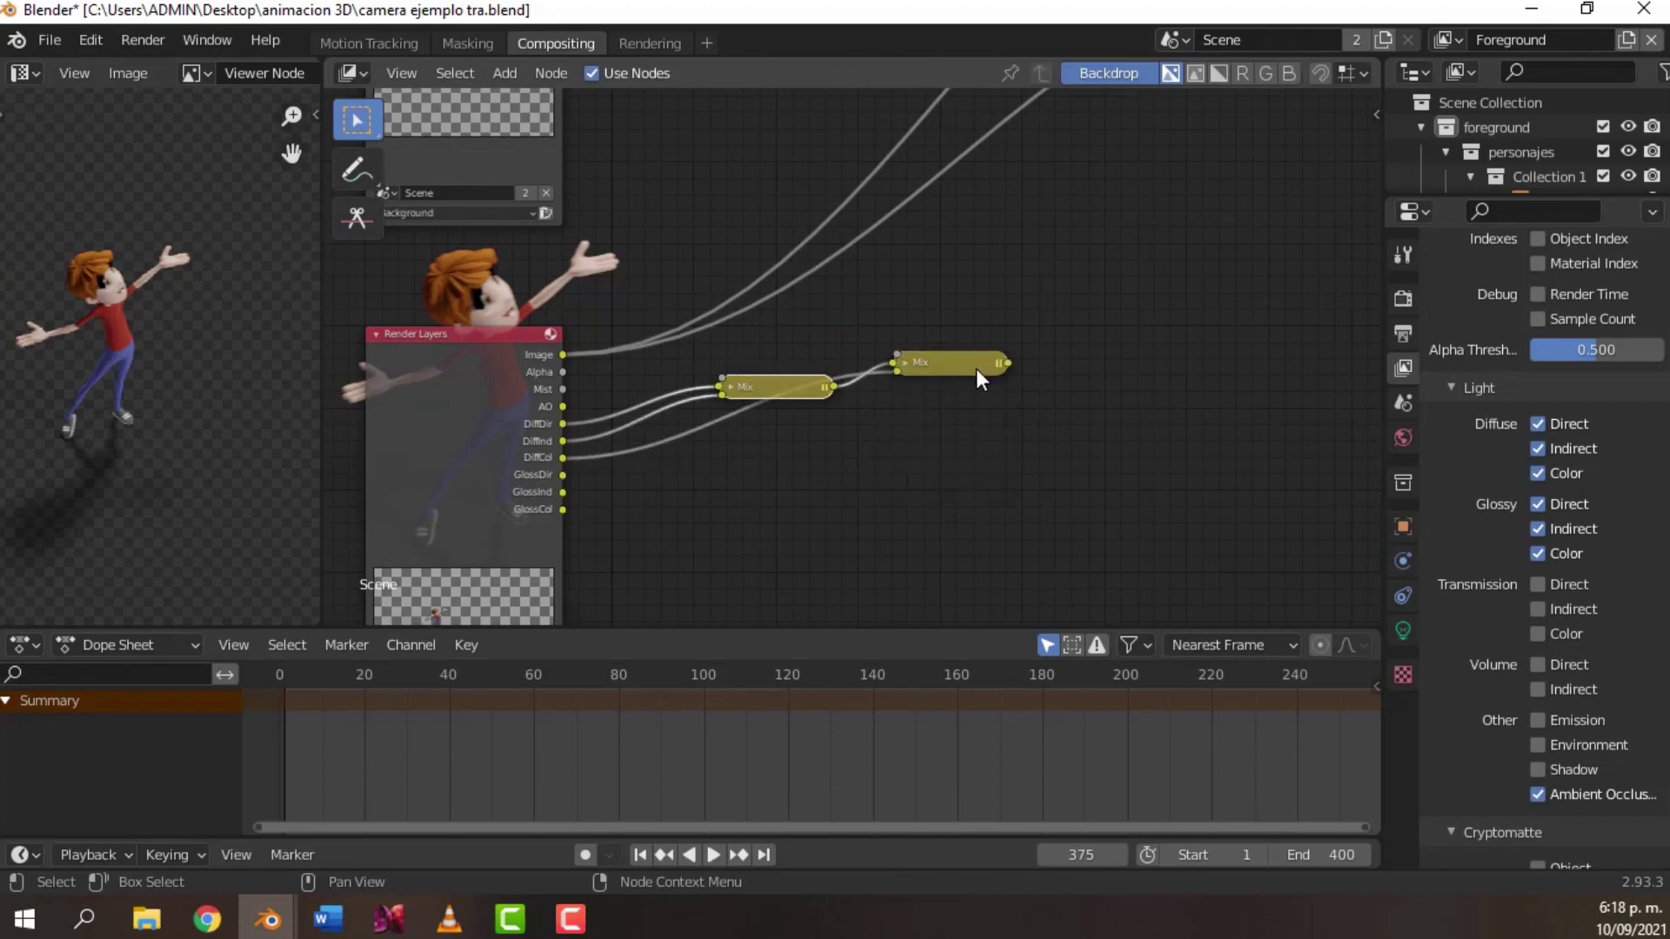
left_click_drag(976, 369, 976, 414)
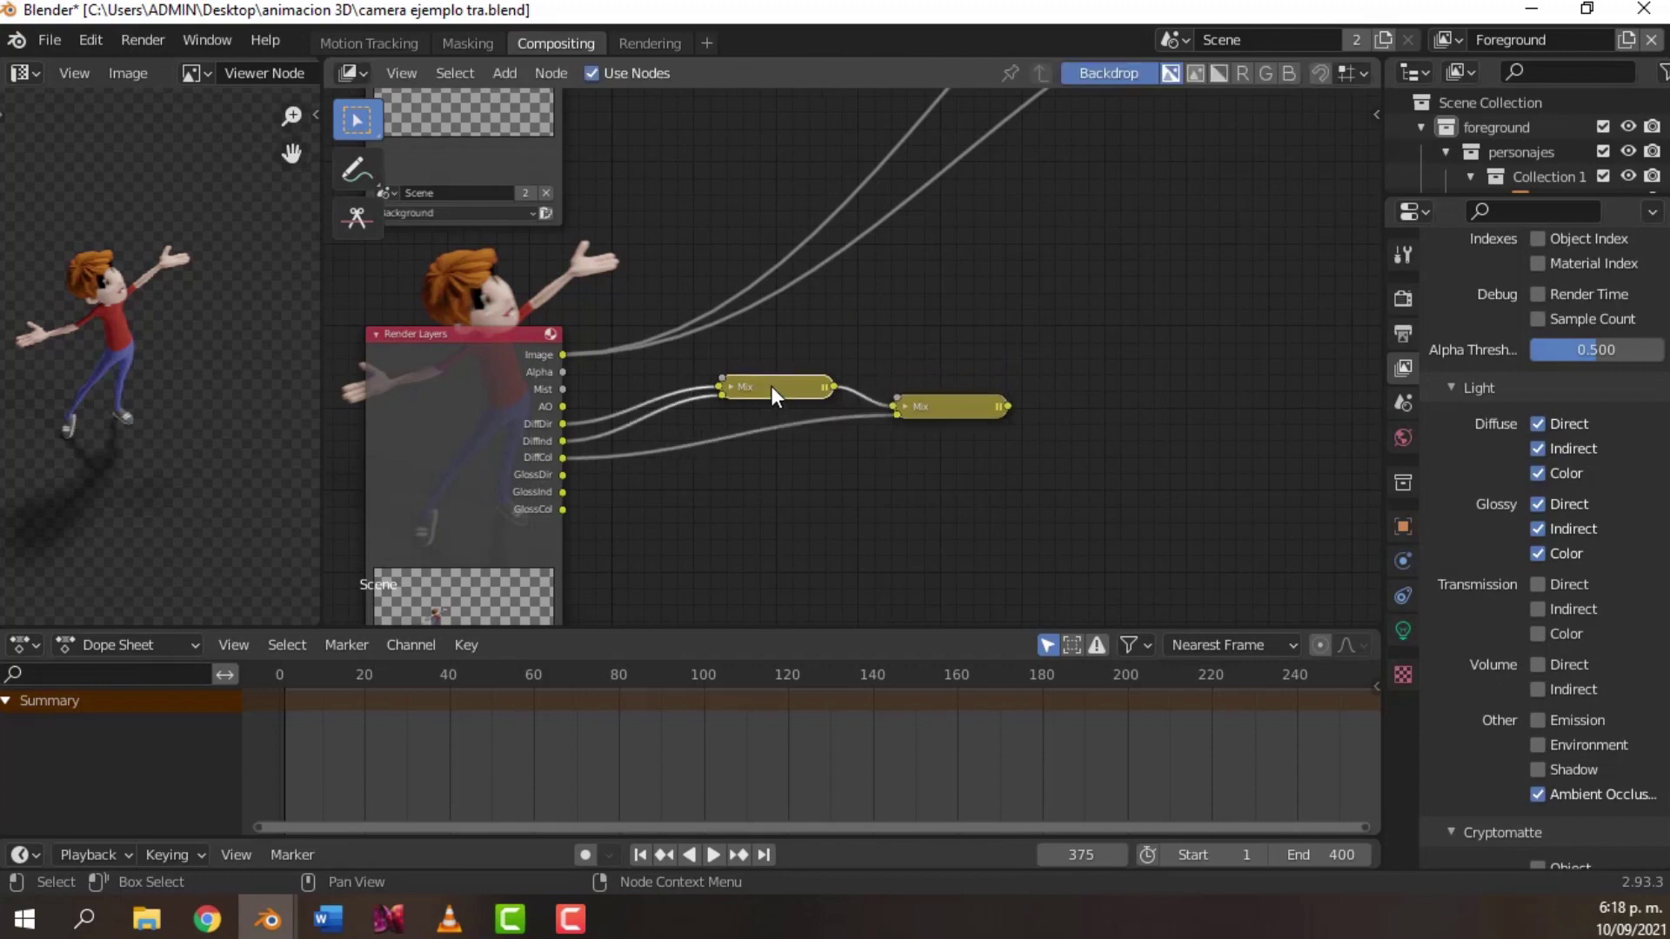
- Set the blending mode of the Mix node fed by DiffDir and DiffInd to Add, and tighten the node spacing
key("h")
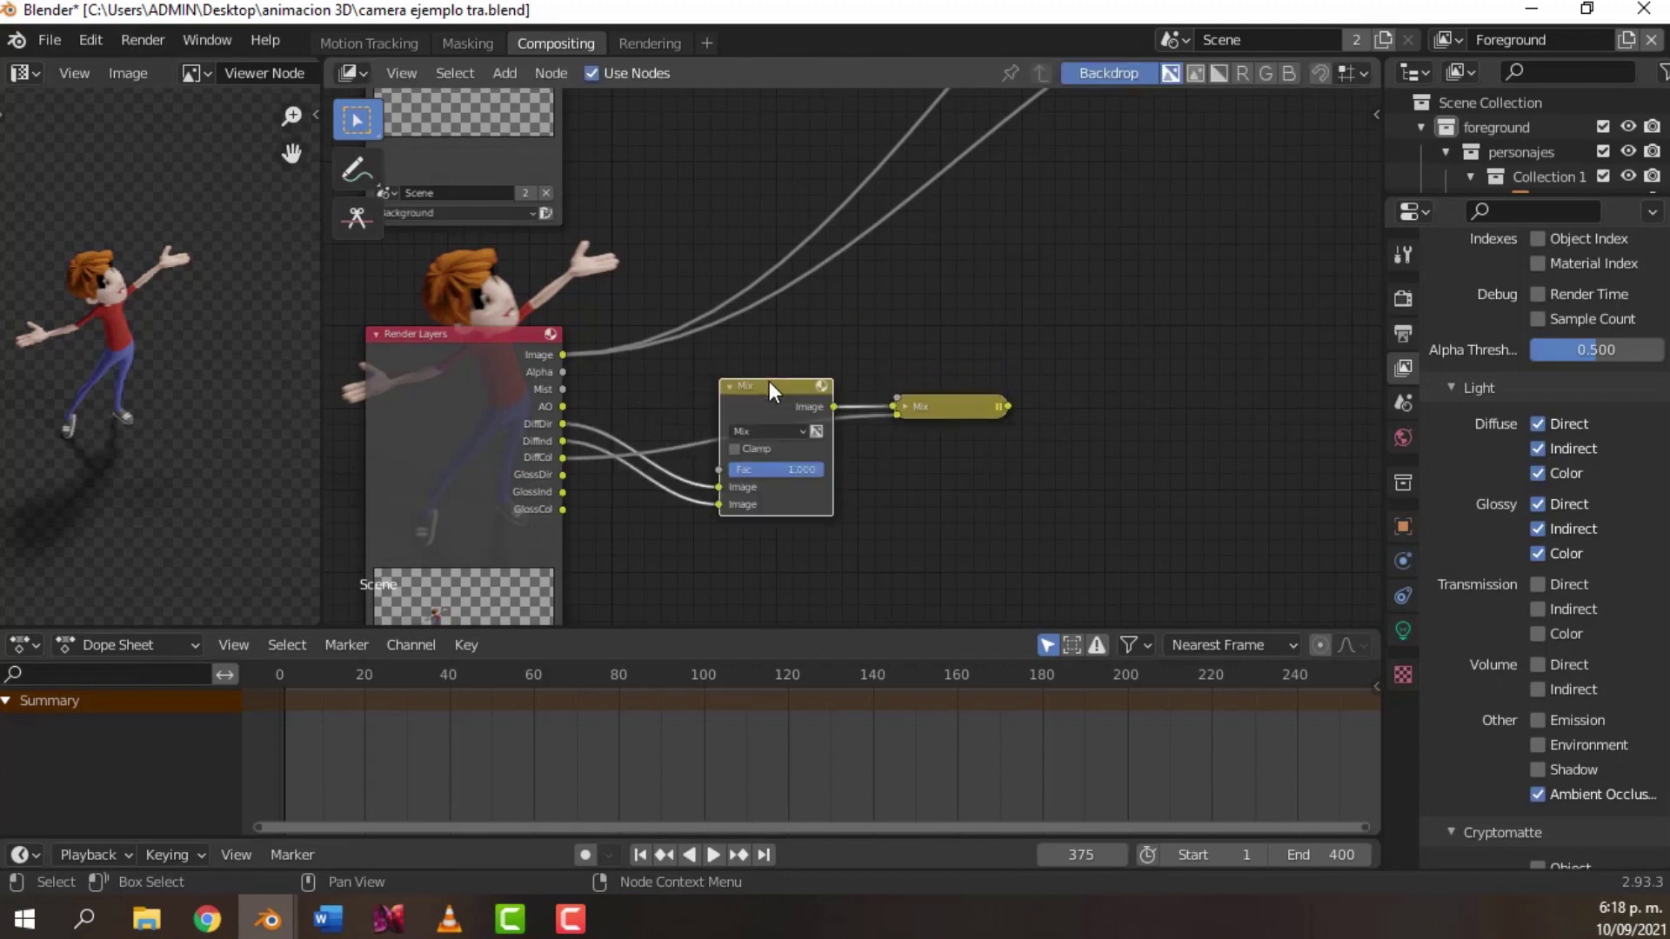
left_click(776, 429)
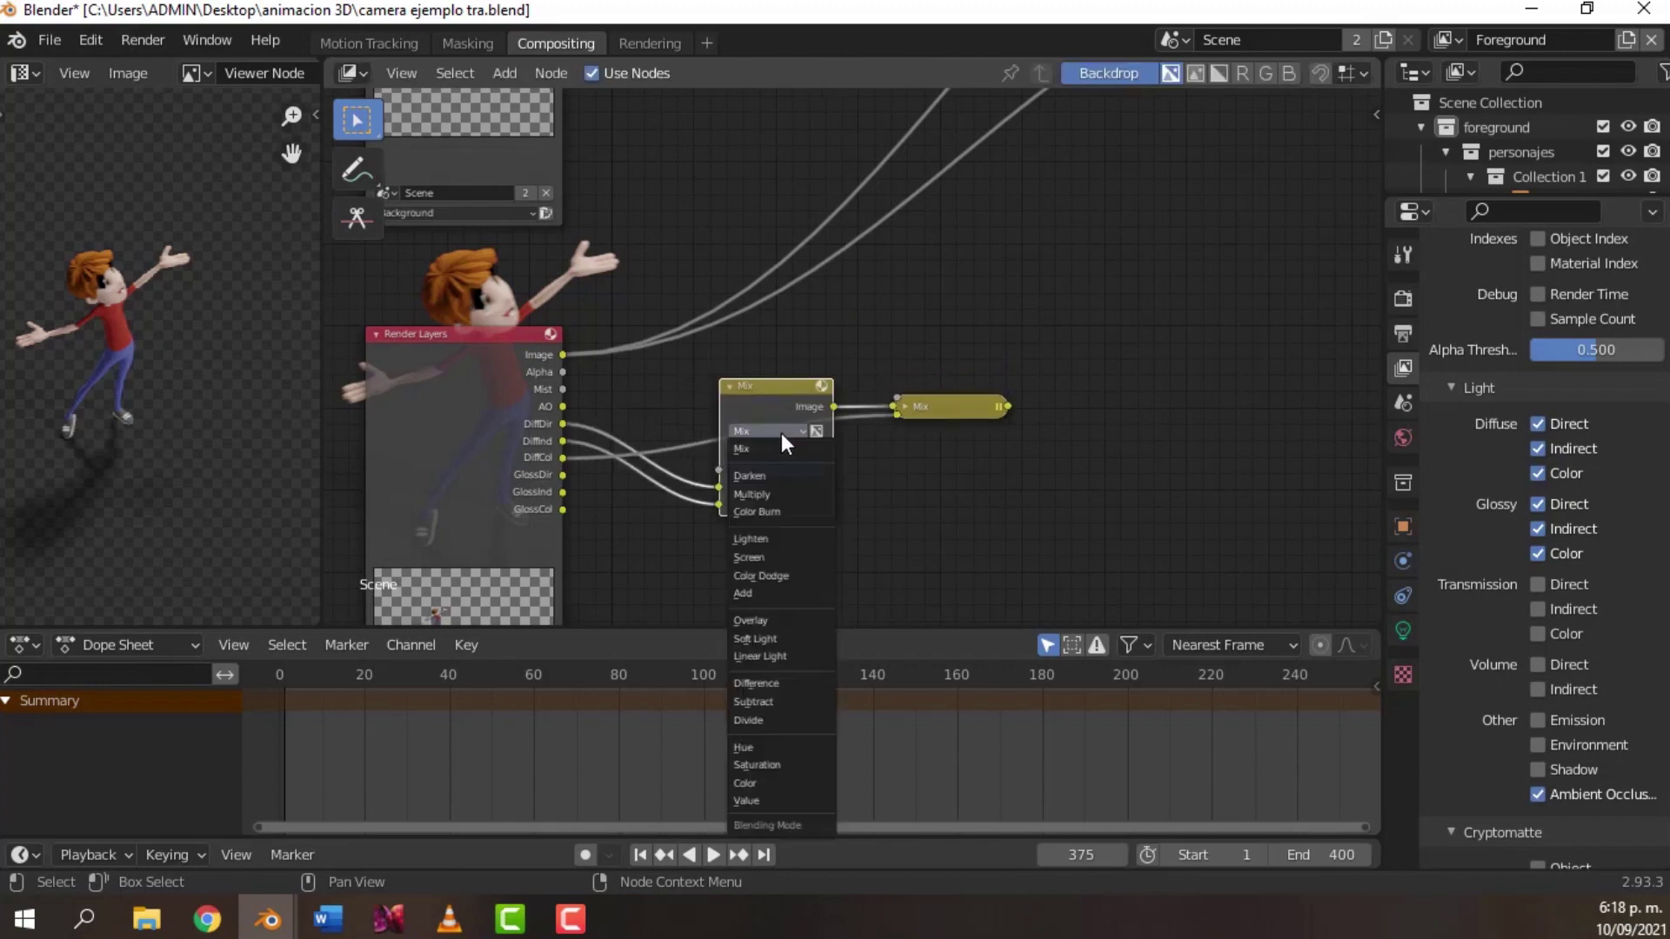
left_click(760, 595)
key("h")
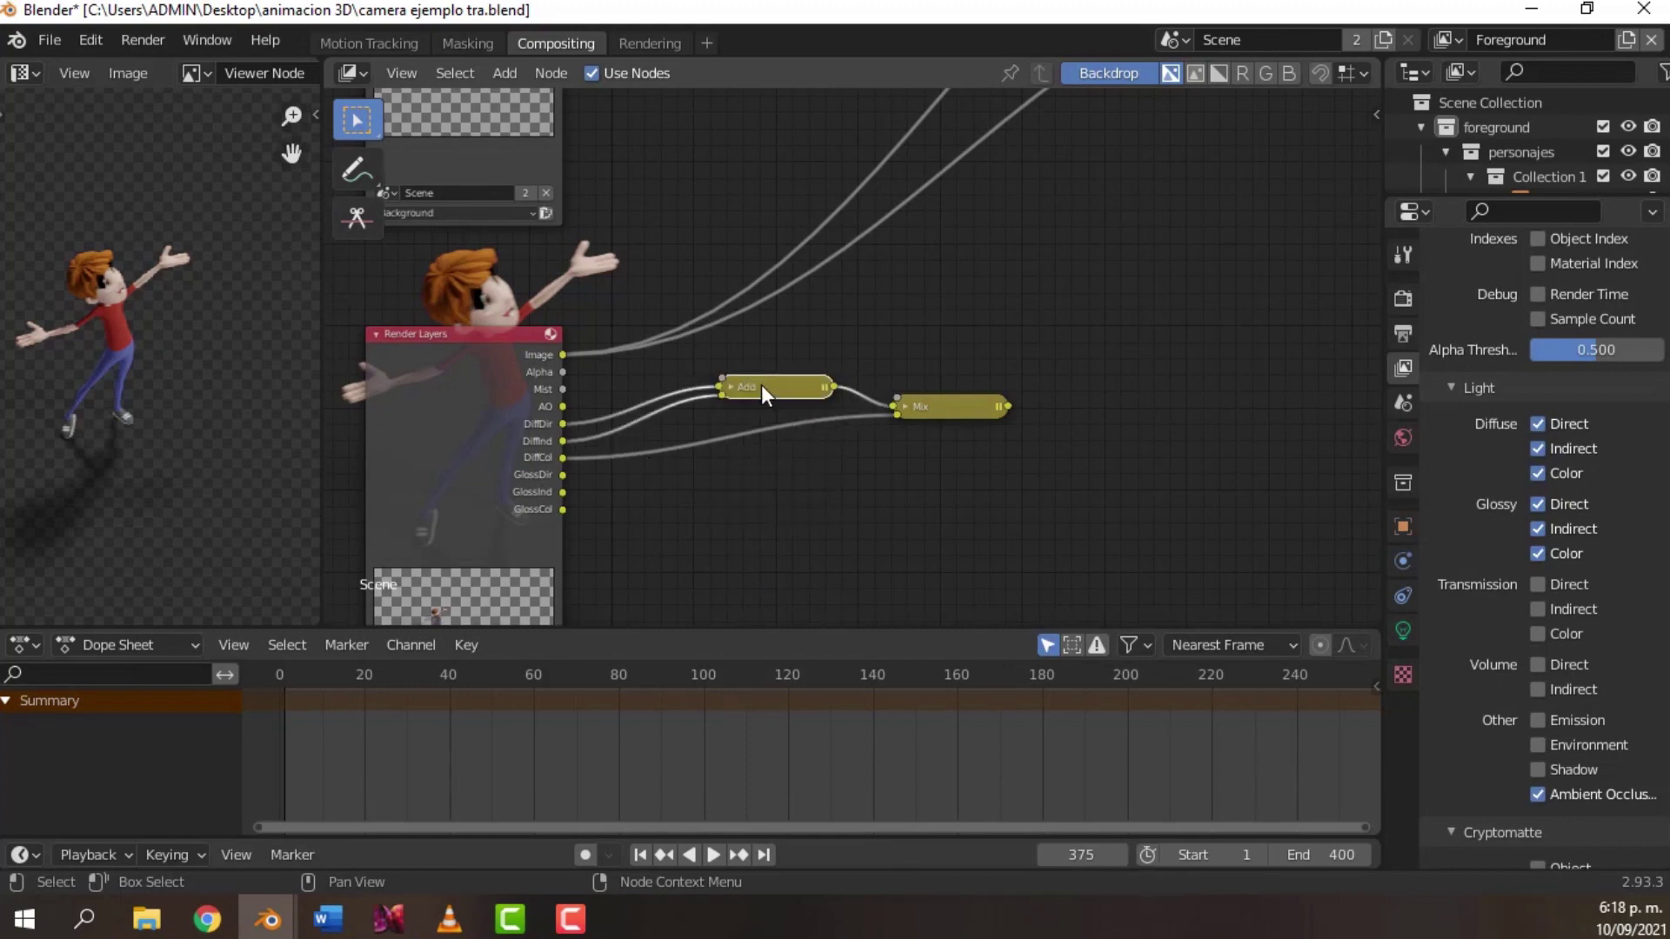
mouse_move(929, 414)
left_mouse_down()
mouse_move(783, 444)
mouse_move(914, 404)
left_mouse_up()
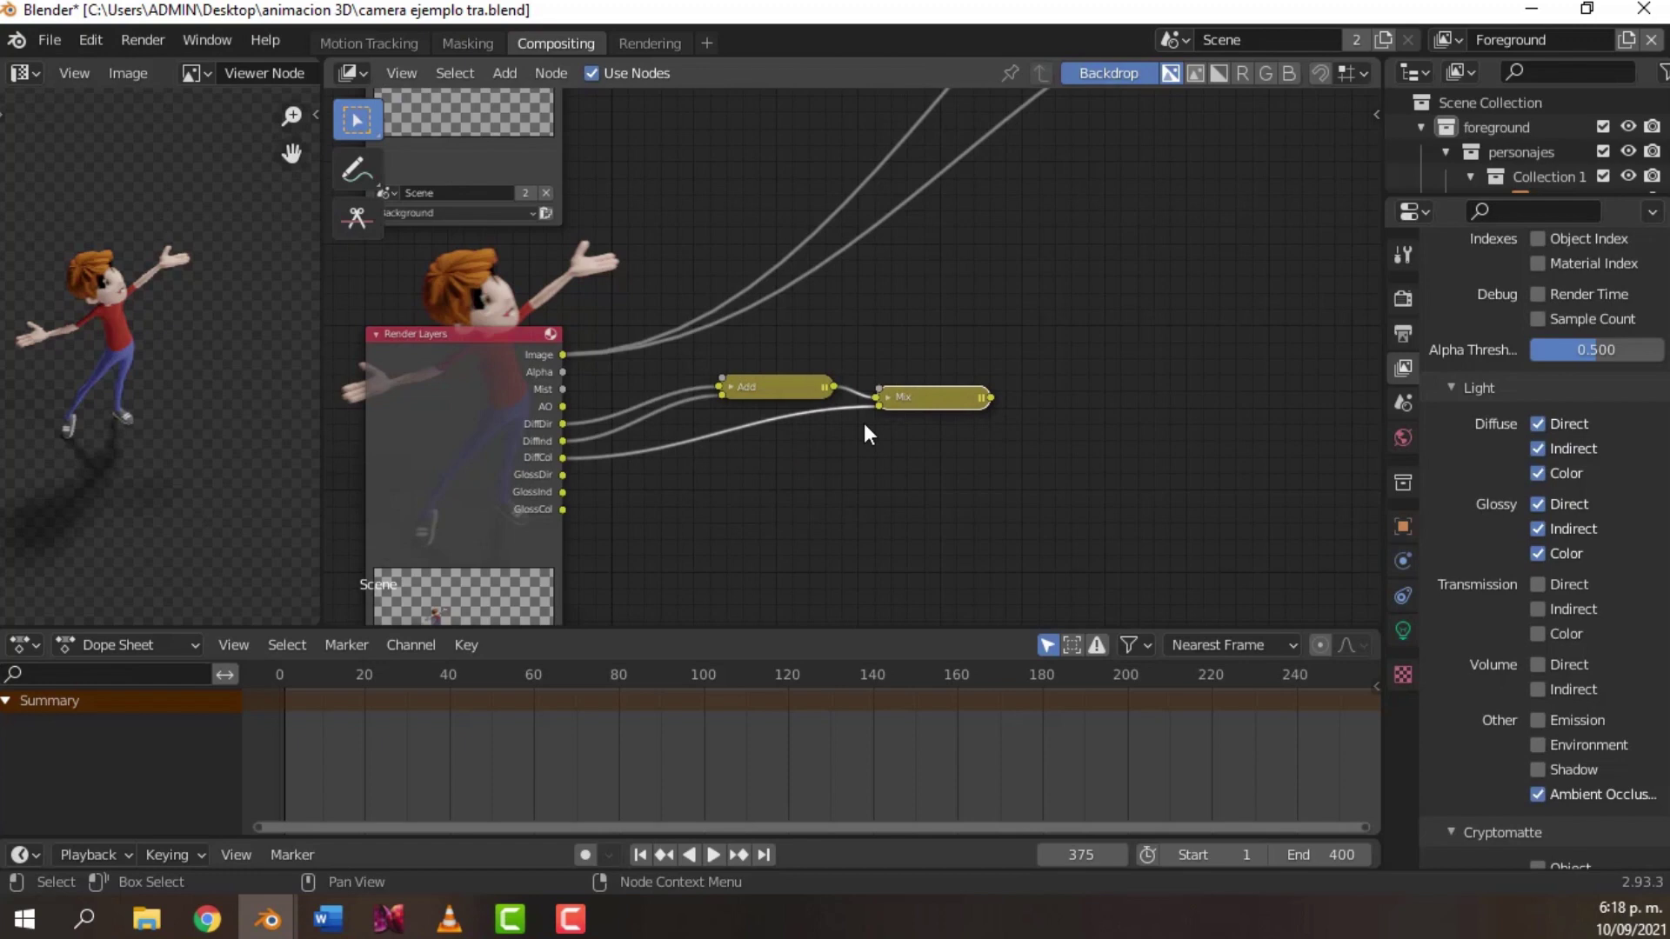
- Duplicate the linked Add and Mix nodes and place the copies below the originals
left_click(768, 385, "shift")
left_click(929, 394, "shift")
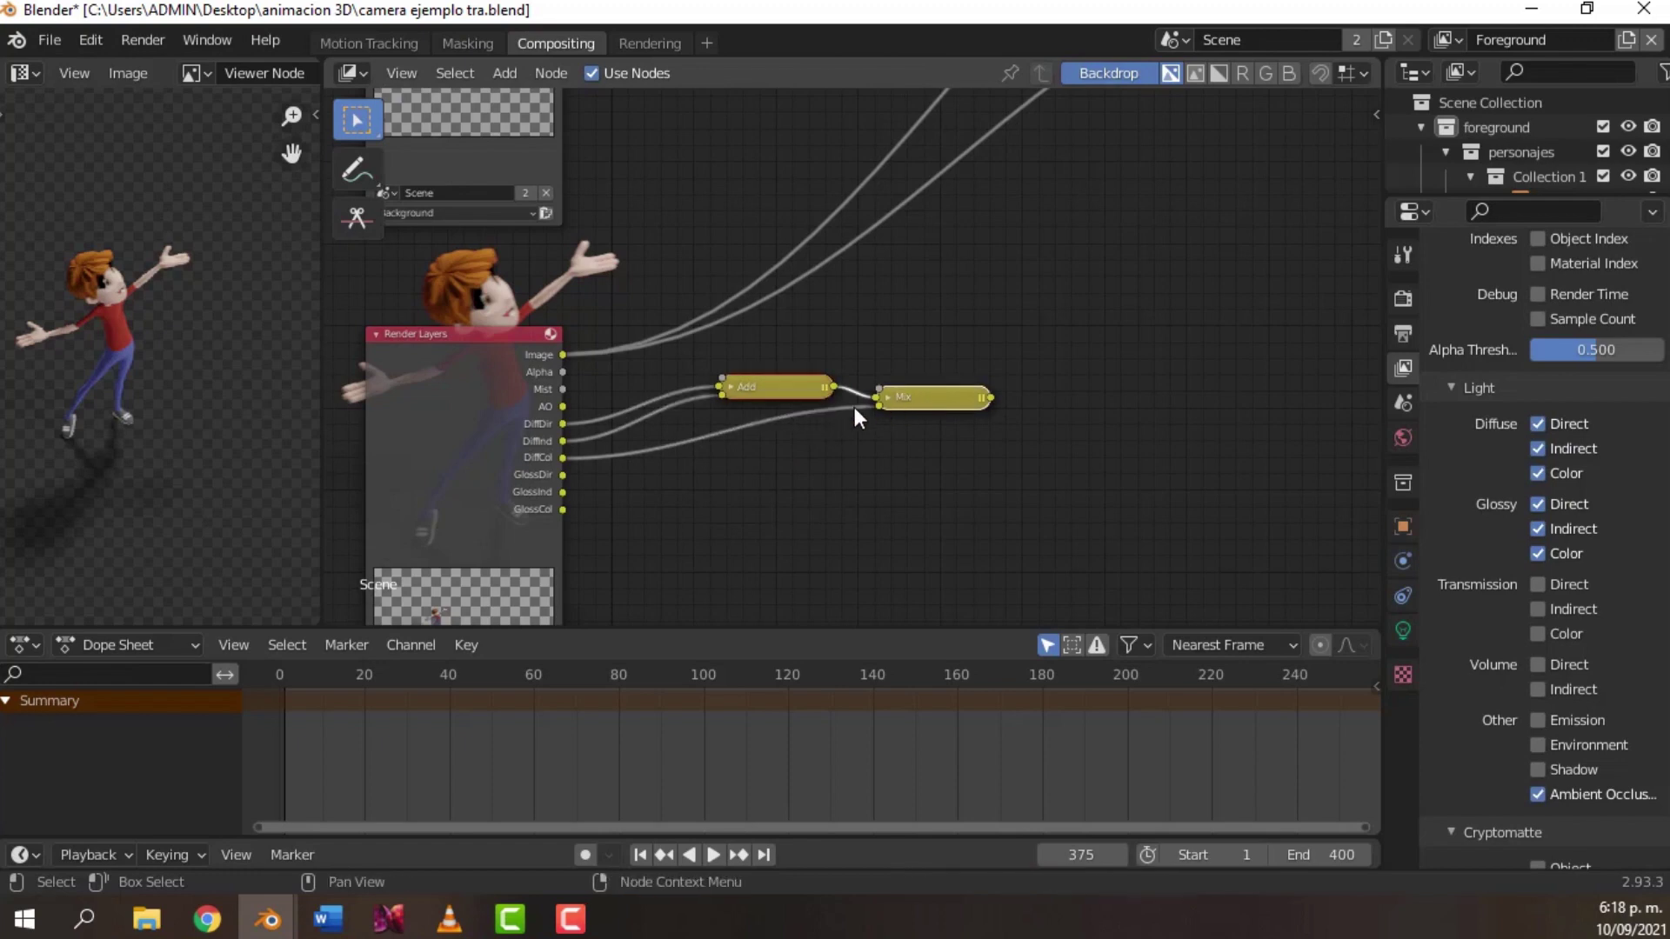
key("shift+d")
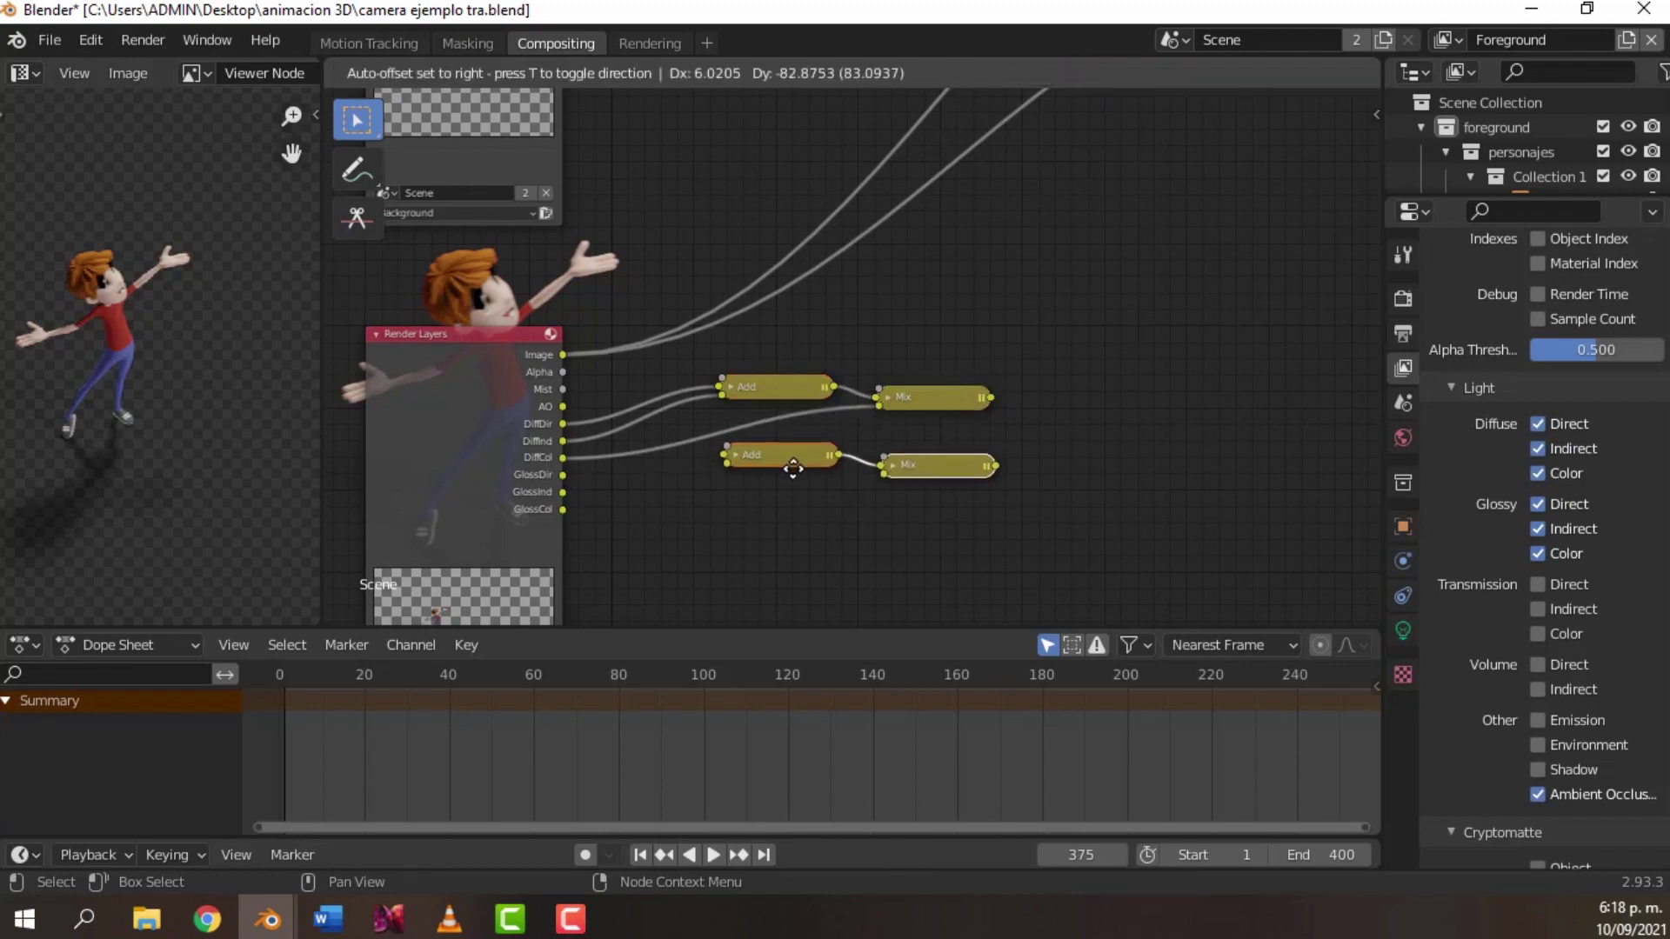
left_click(777, 498)
left_click(815, 447)
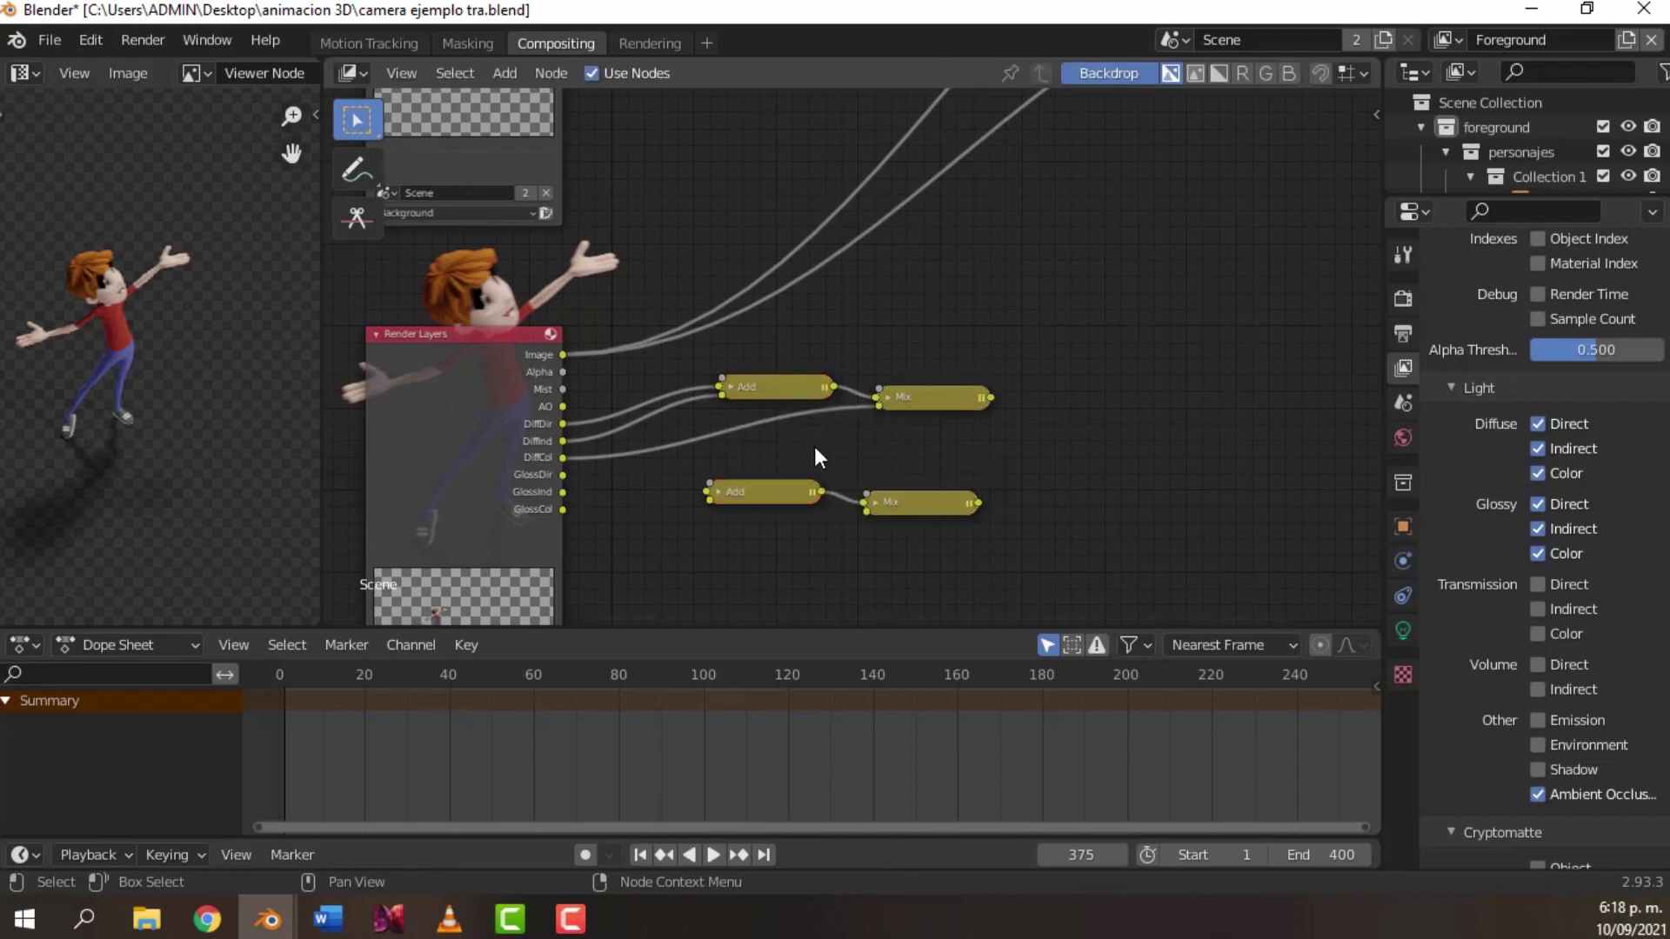
- Connect GlossDir and GlossInd to the lower Add node's Image inputs, and GlossCol to the lower Mix node's second Image input
left_click_drag(561, 473, 709, 493)
left_click_drag(562, 491, 710, 501)
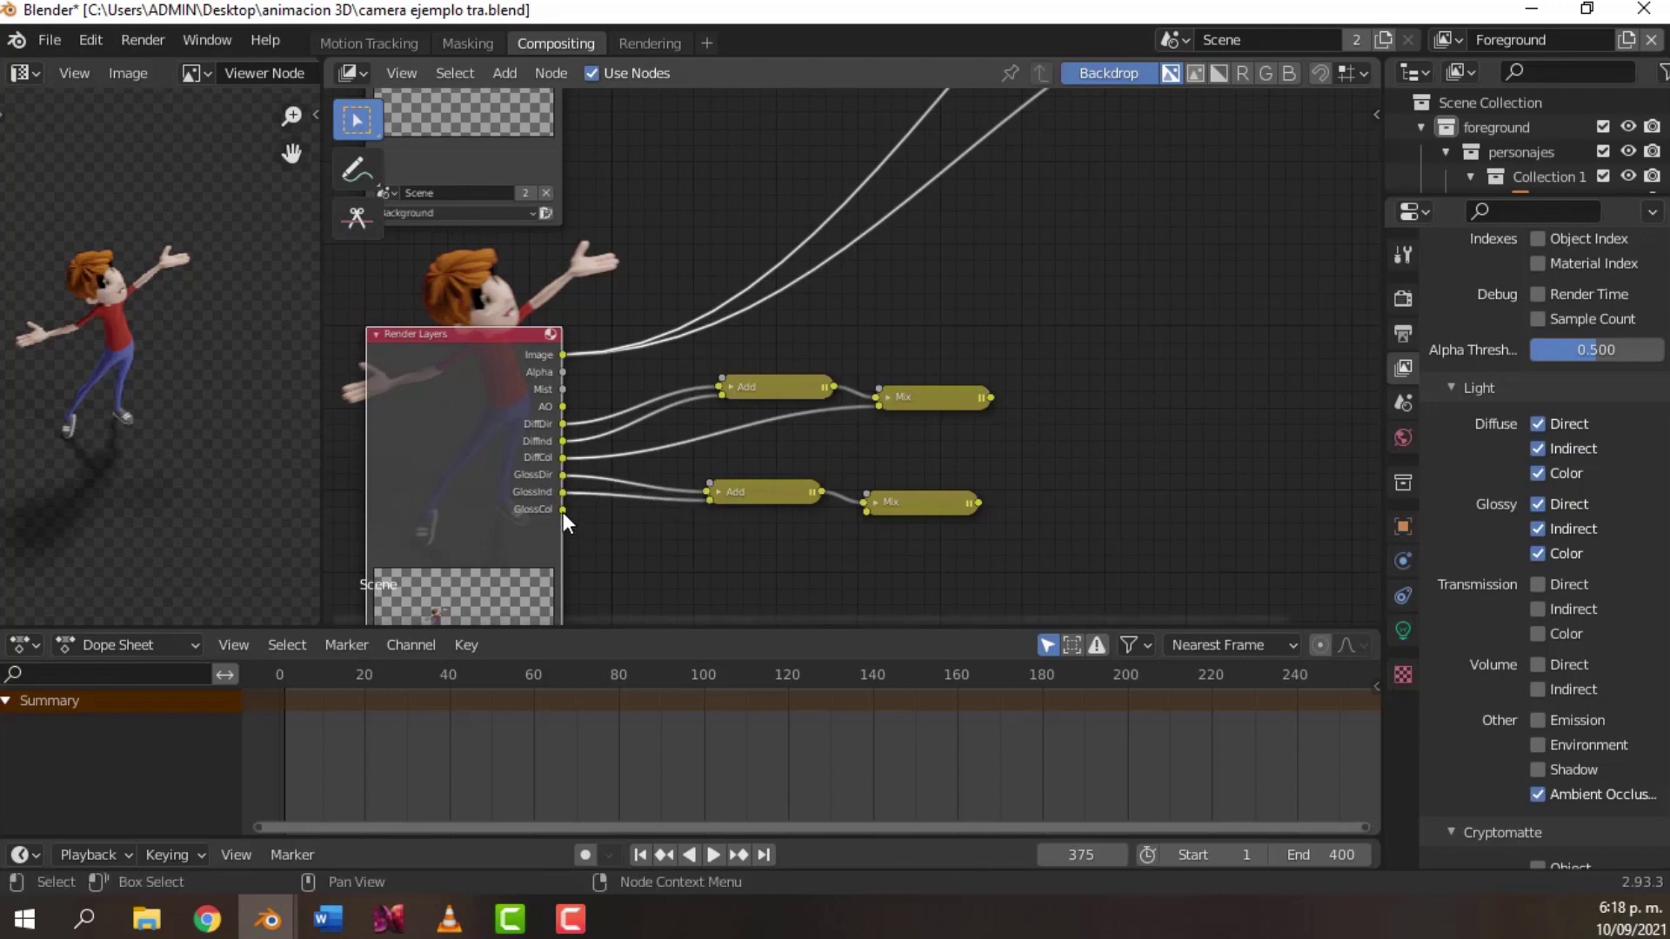
left_click_drag(564, 509, 866, 513)
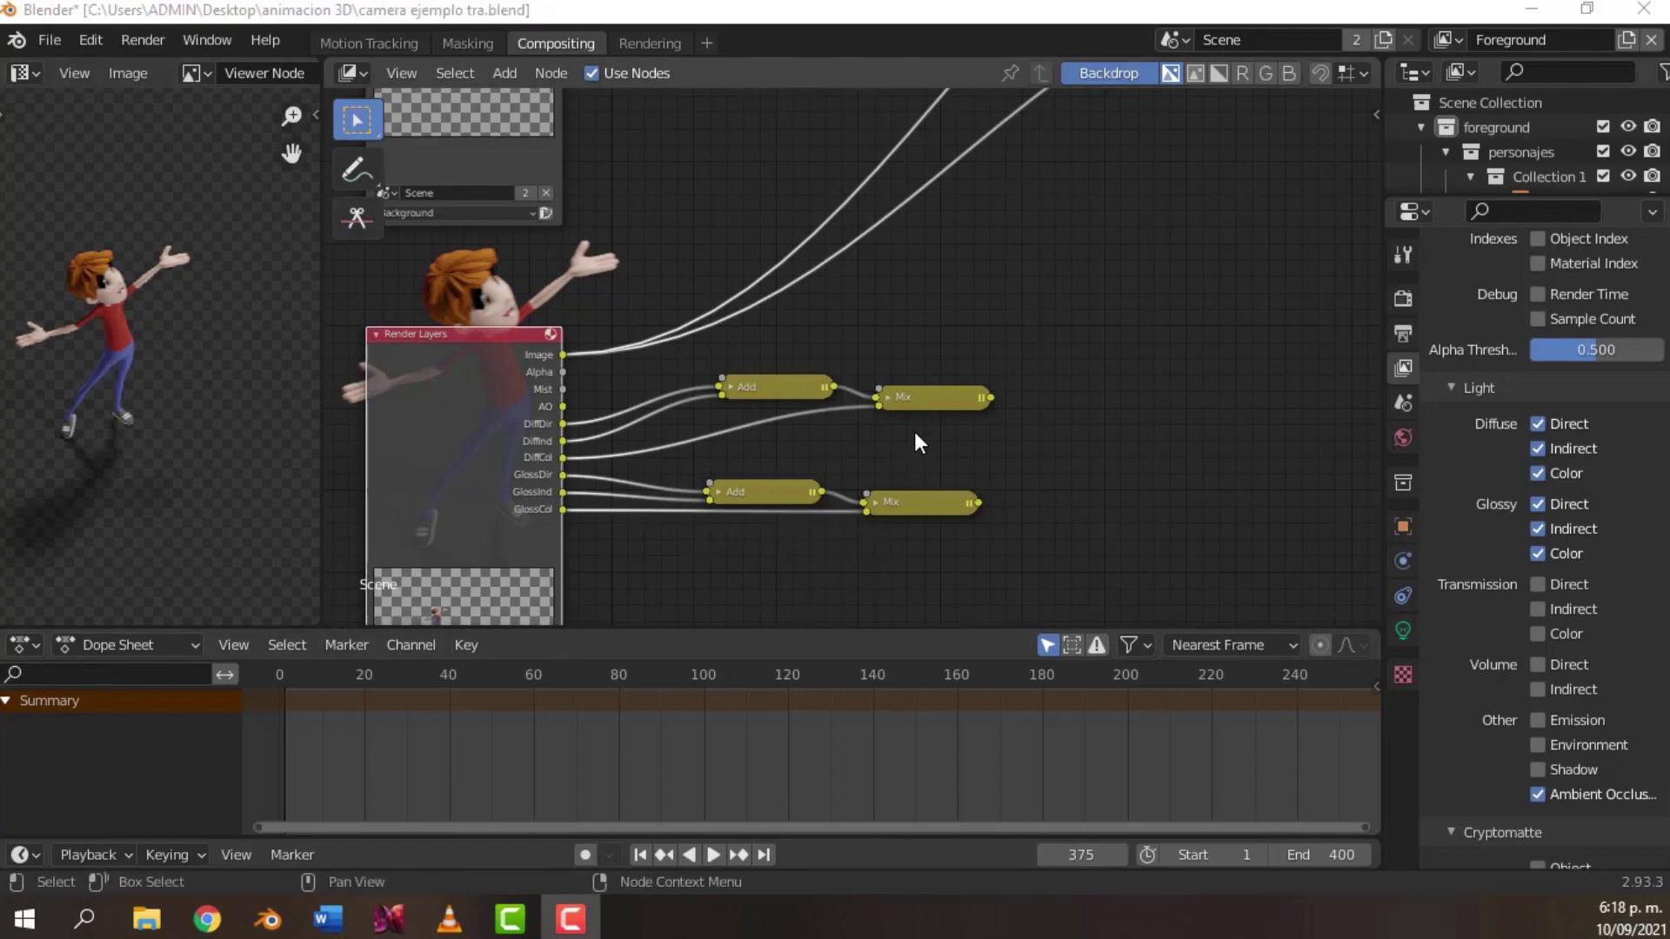
- Set the blending mode of the diffuse Mix node to Multiply and collapse the node
left_click(906, 400)
left_click(889, 397)
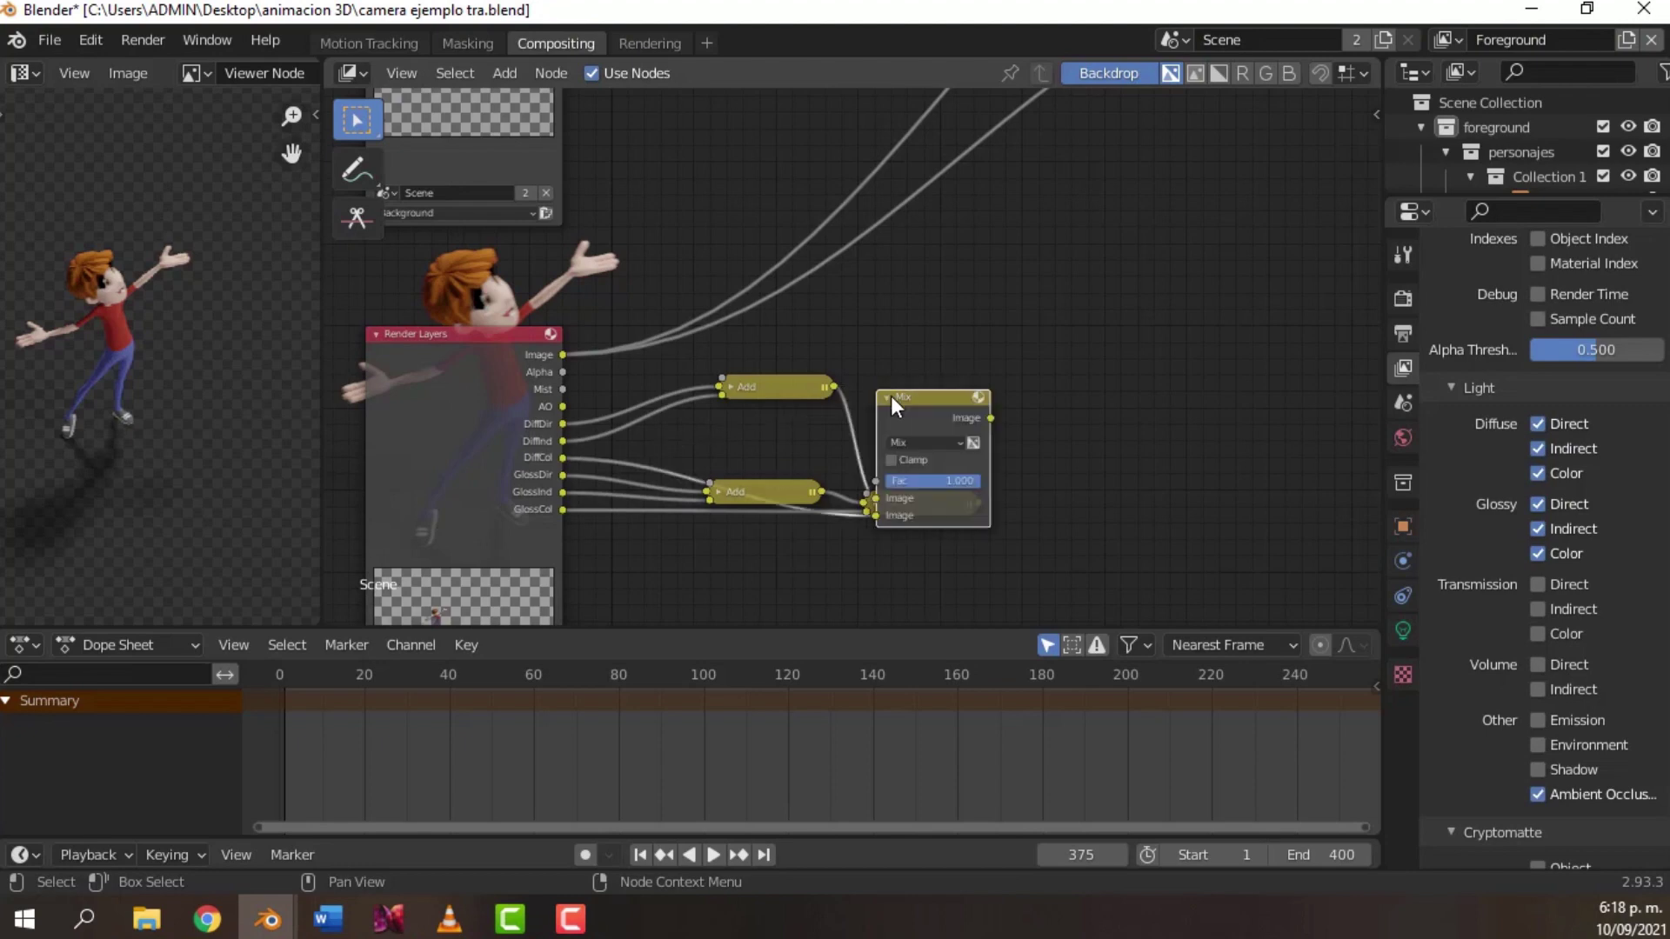
left_click(918, 443)
left_click(938, 503)
key("h")
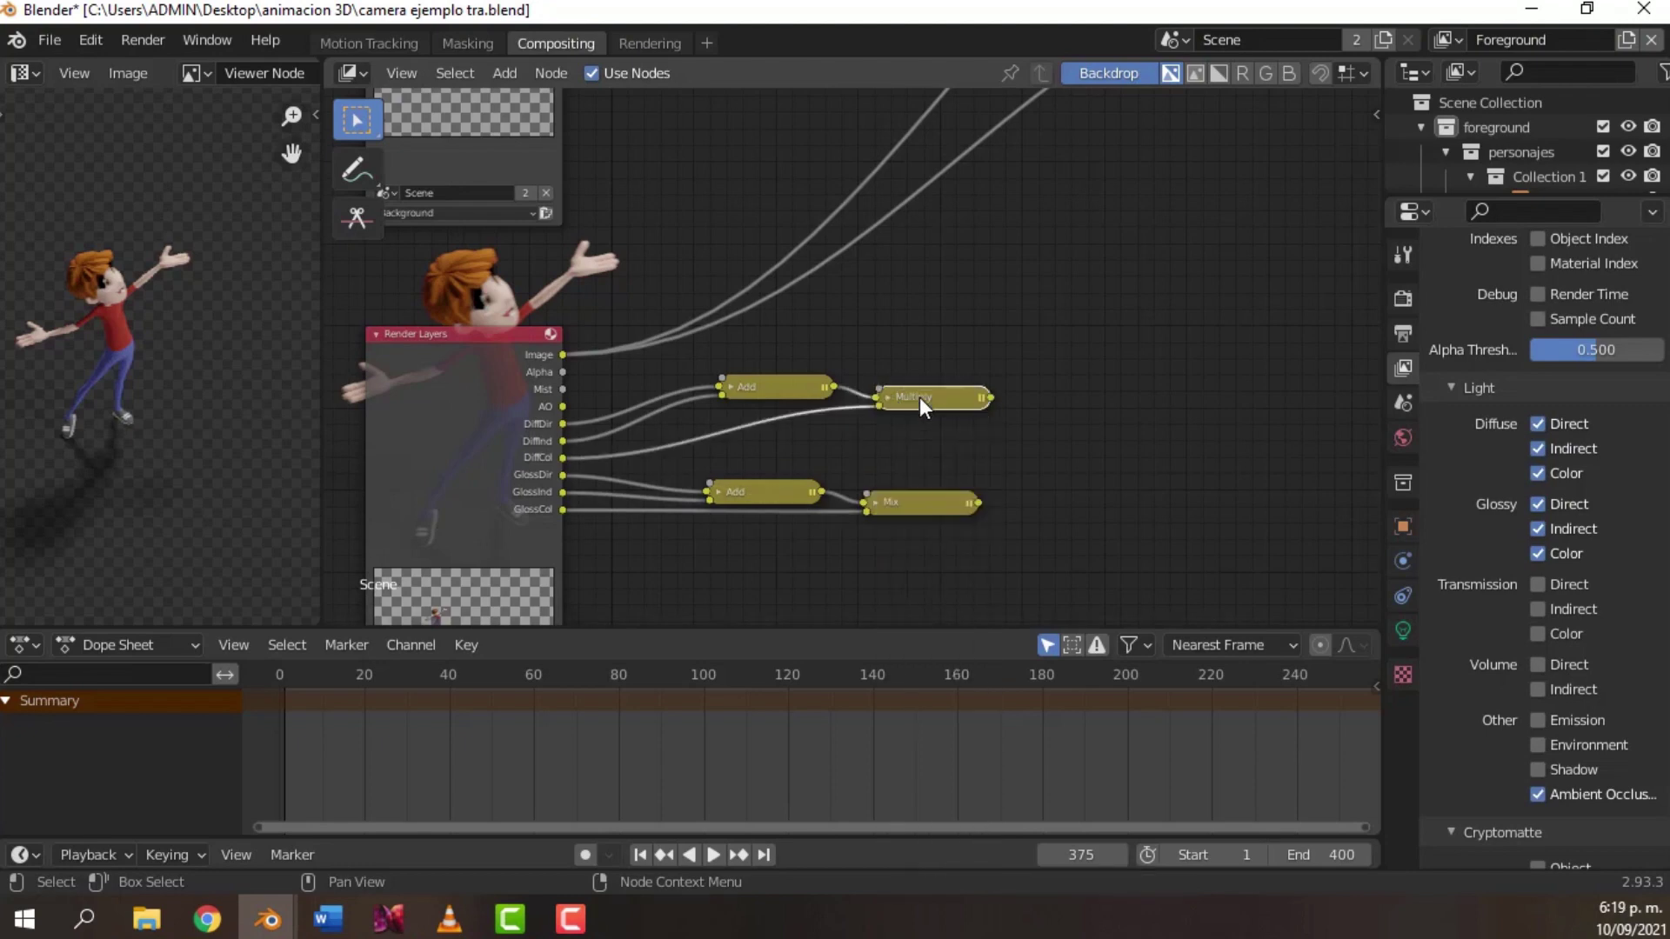
- Set the glossy Mix node's blending mode to Multiply, collapse it, and adjust the positions of both Multiply nodes
left_click(910, 498)
key("h")
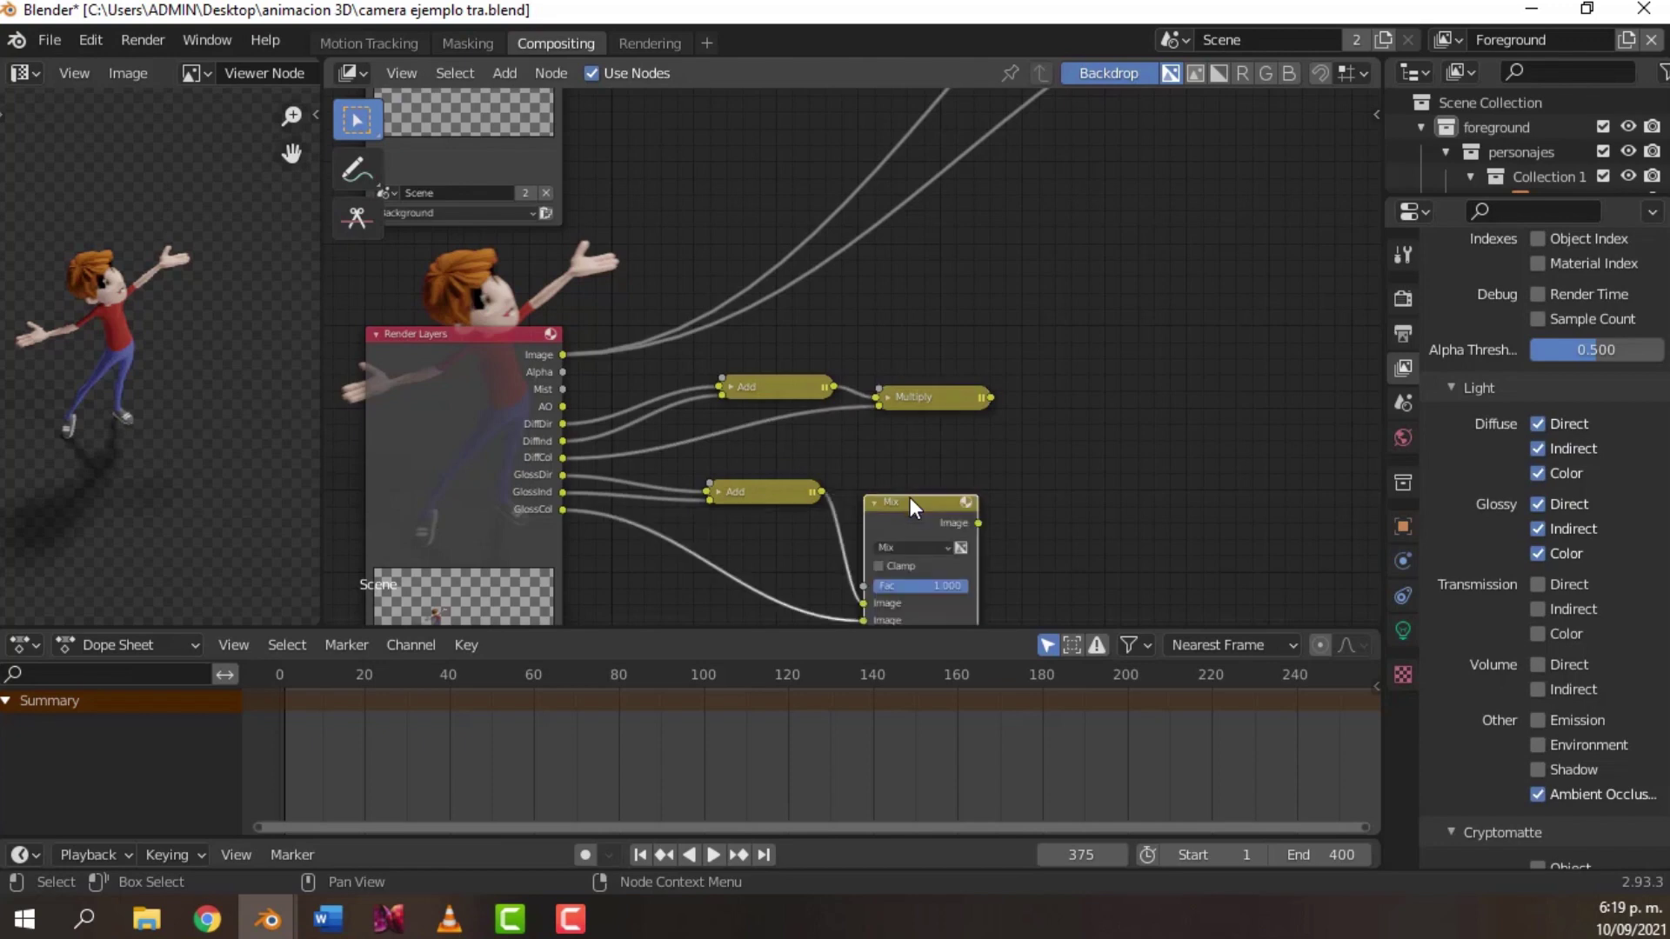
left_click(916, 544)
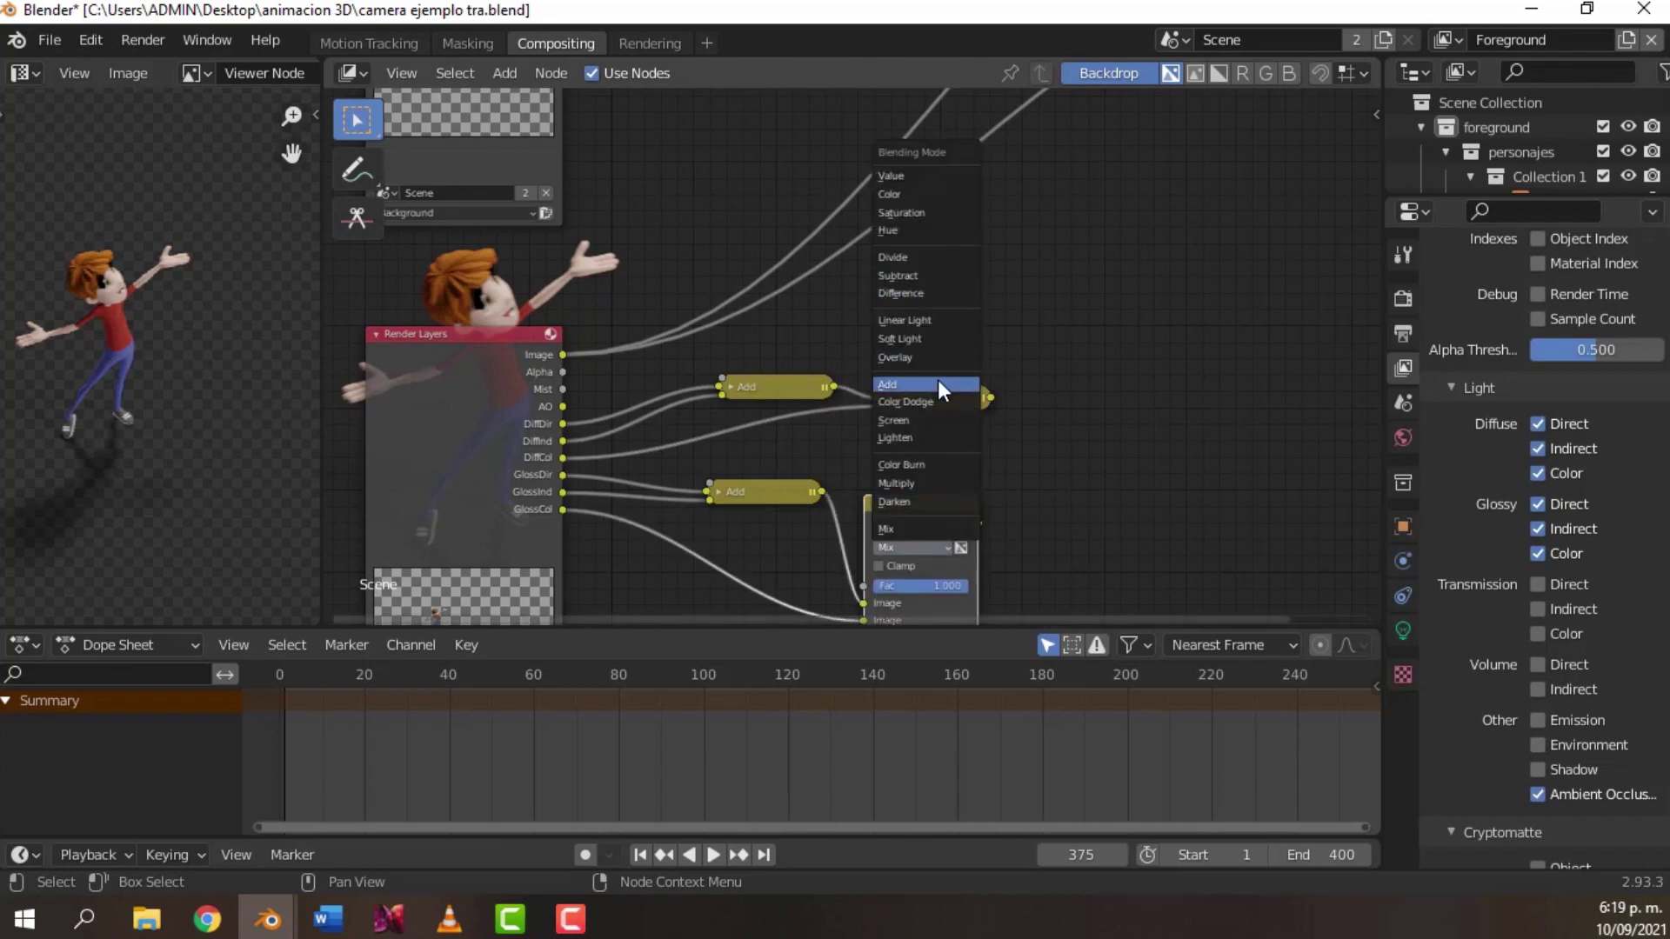
left_click(939, 484)
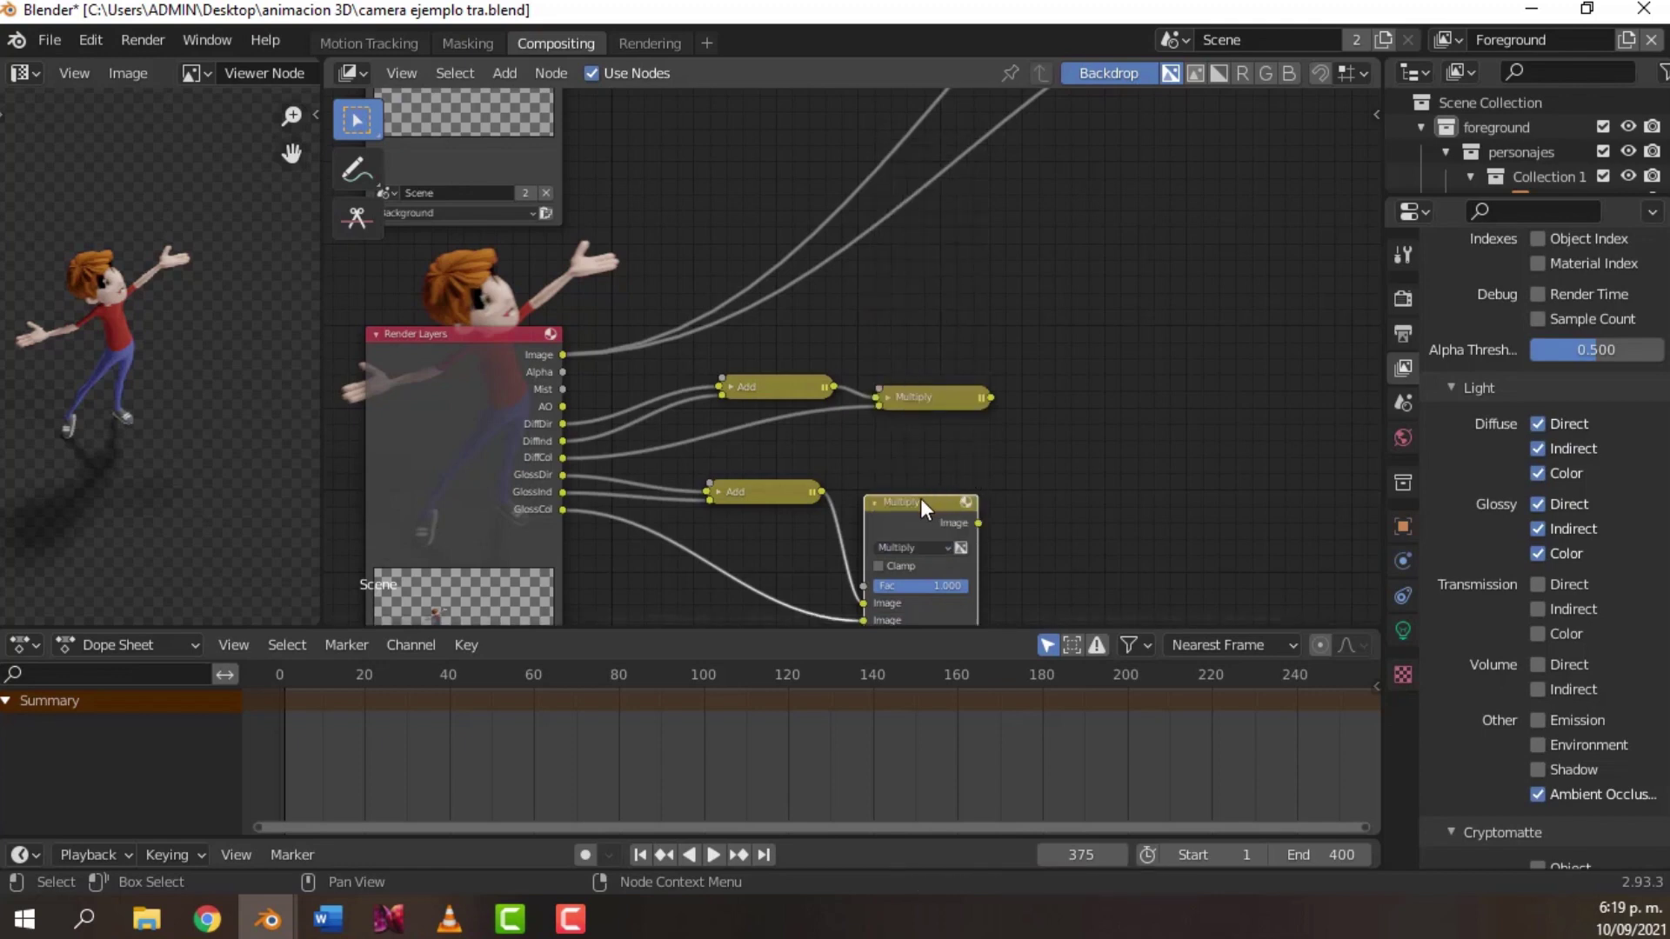
key("h")
left_click_drag(920, 499, 930, 515)
left_click_drag(950, 395, 931, 390)
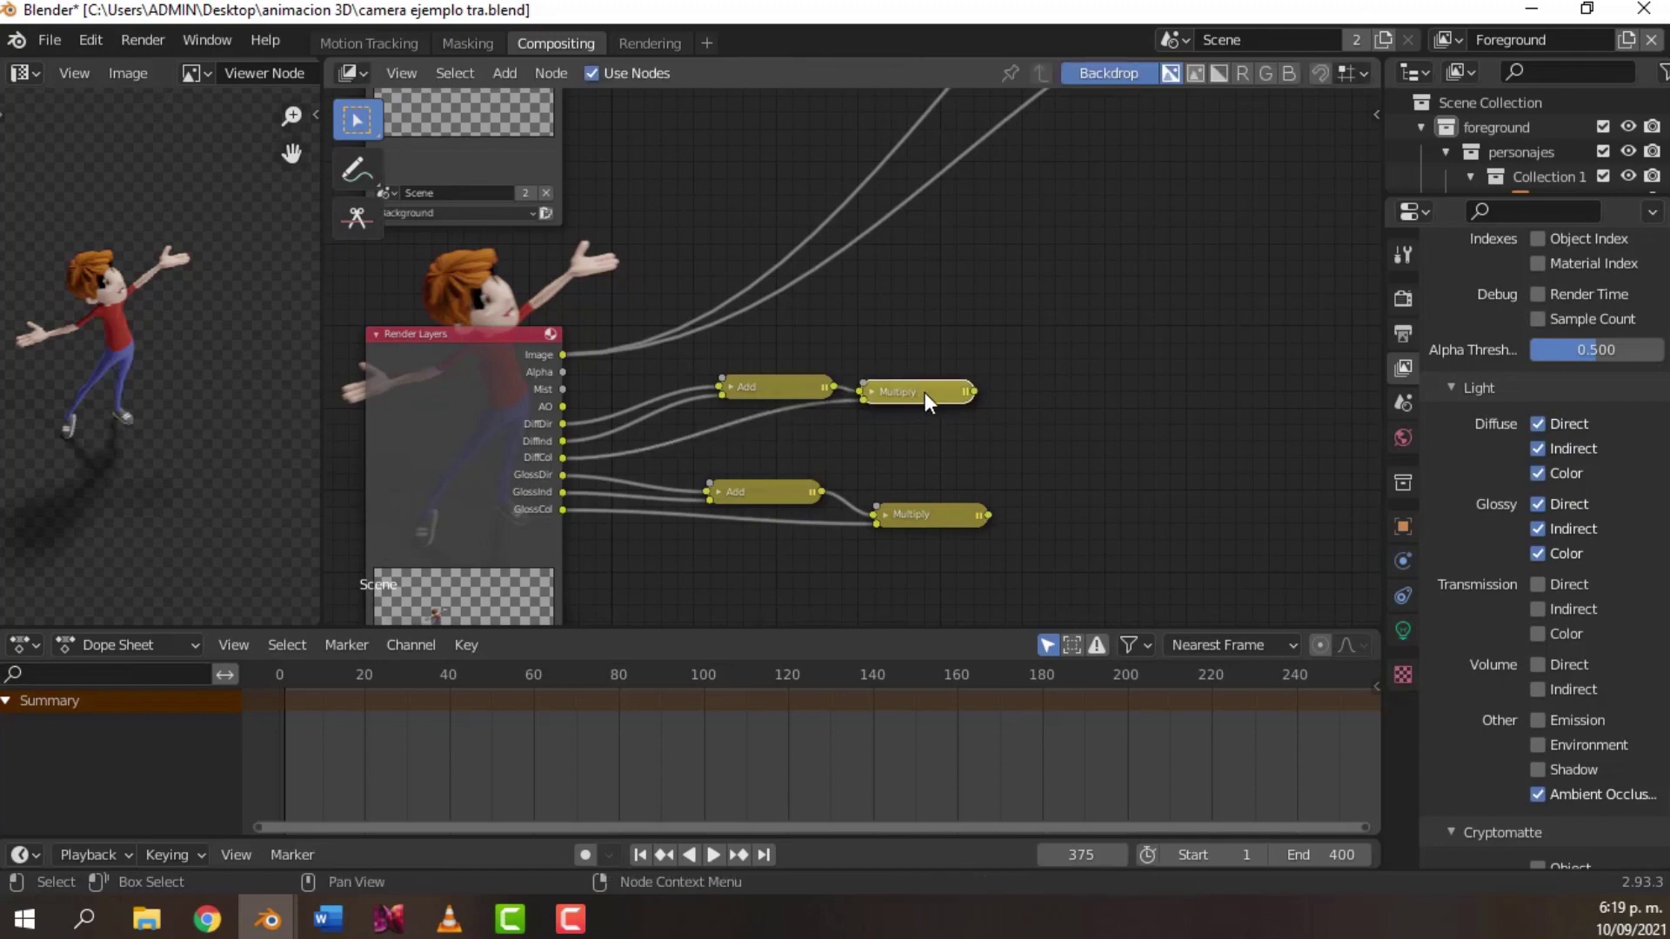
- Duplicate the diffuse Multiply node, place the copy beyond both Multiply nodes, set its blending mode to Add and collapse it
key("shift+d")
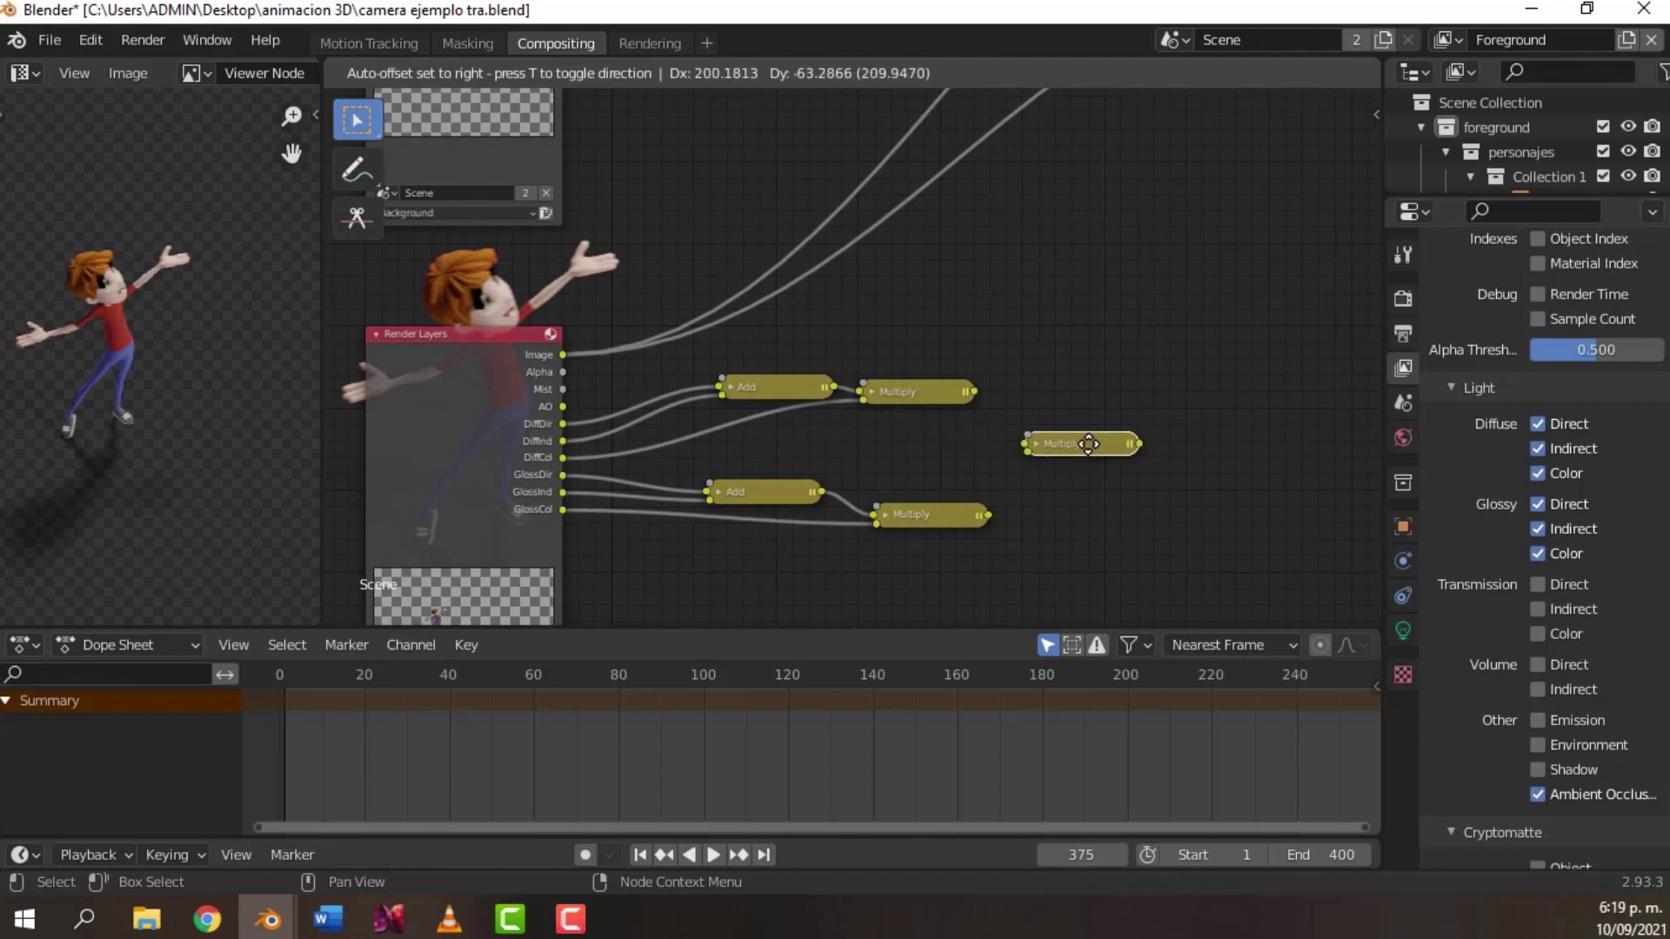
left_click(1088, 444)
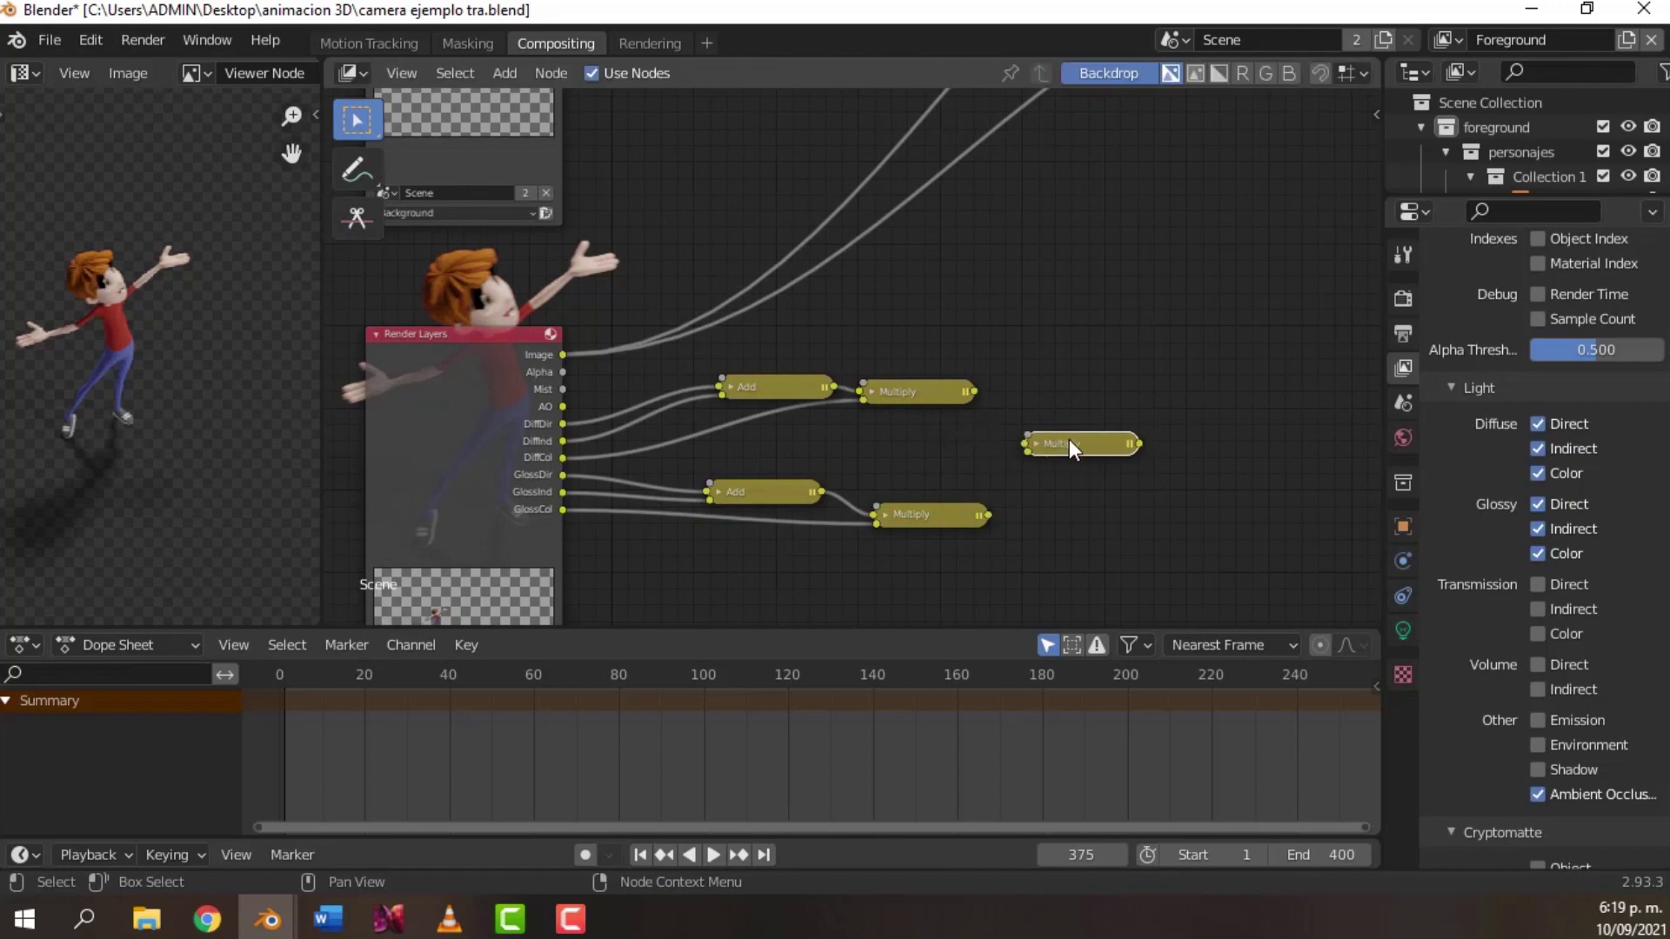
key("h")
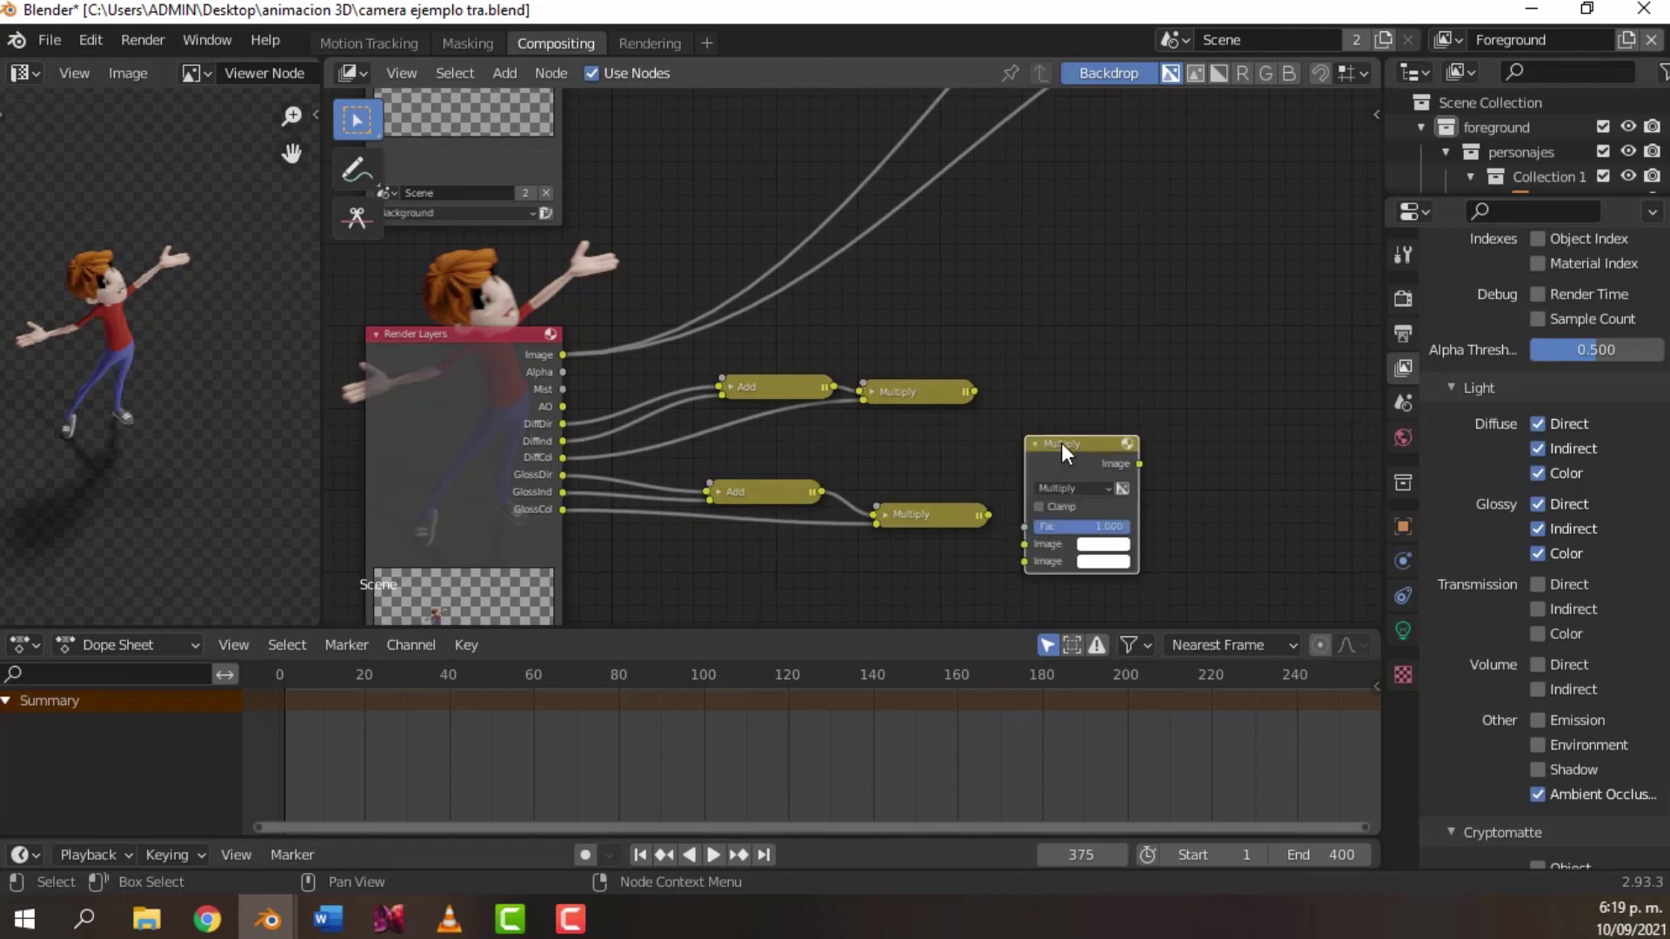
left_click(1076, 488)
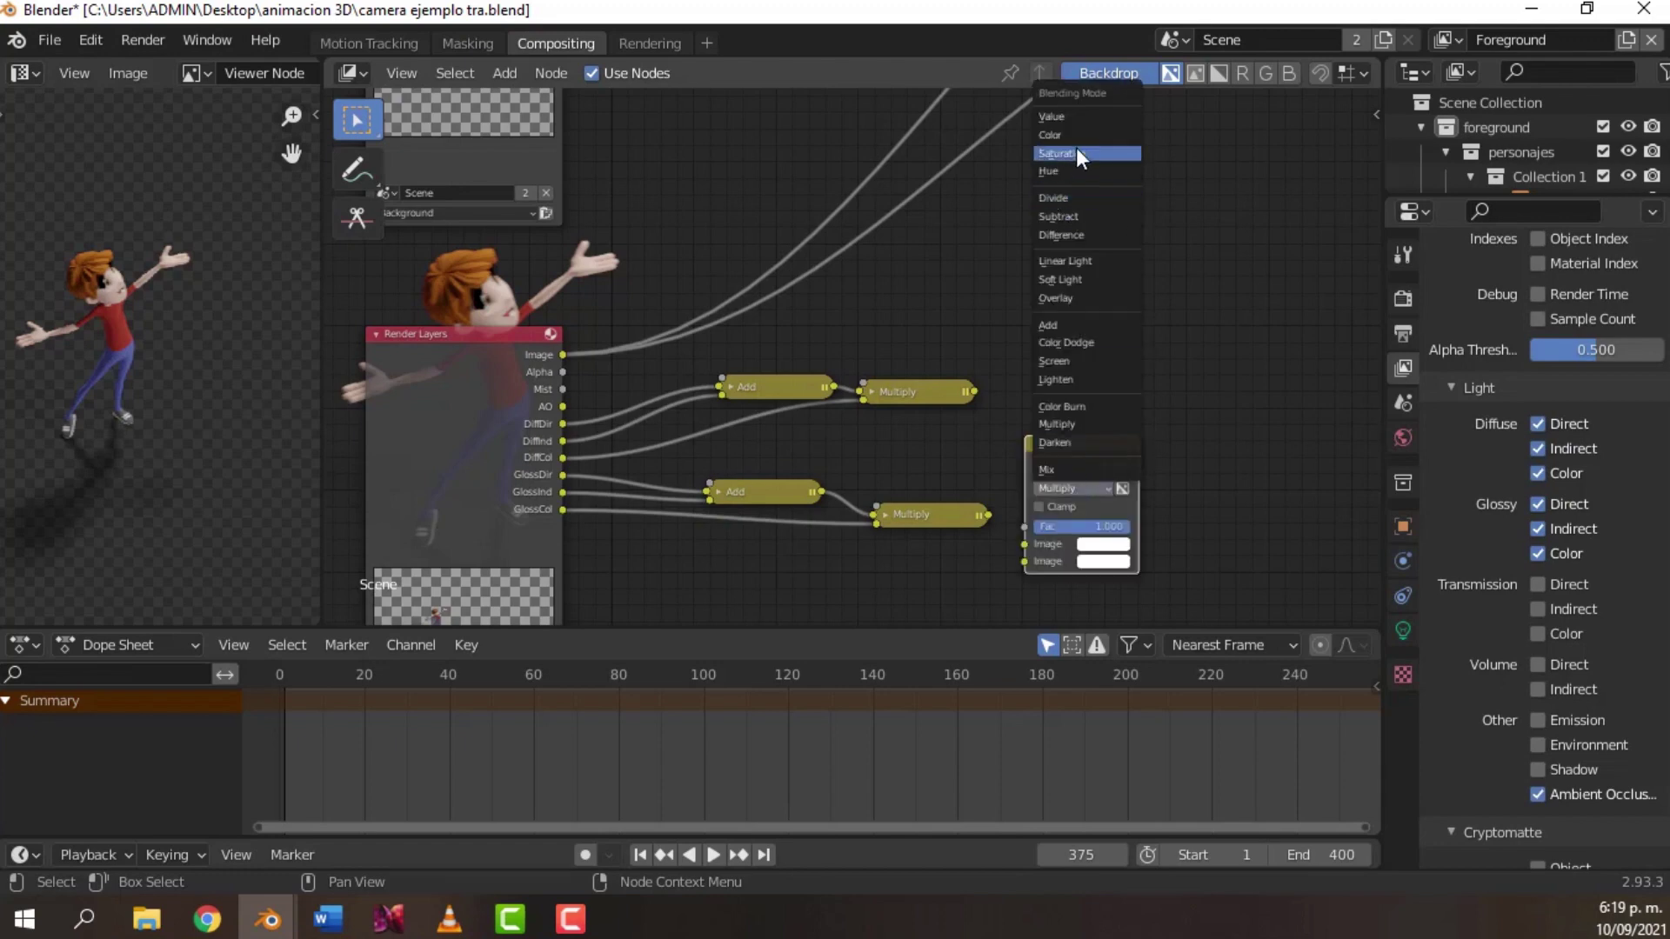
left_click(1077, 327)
key("h")
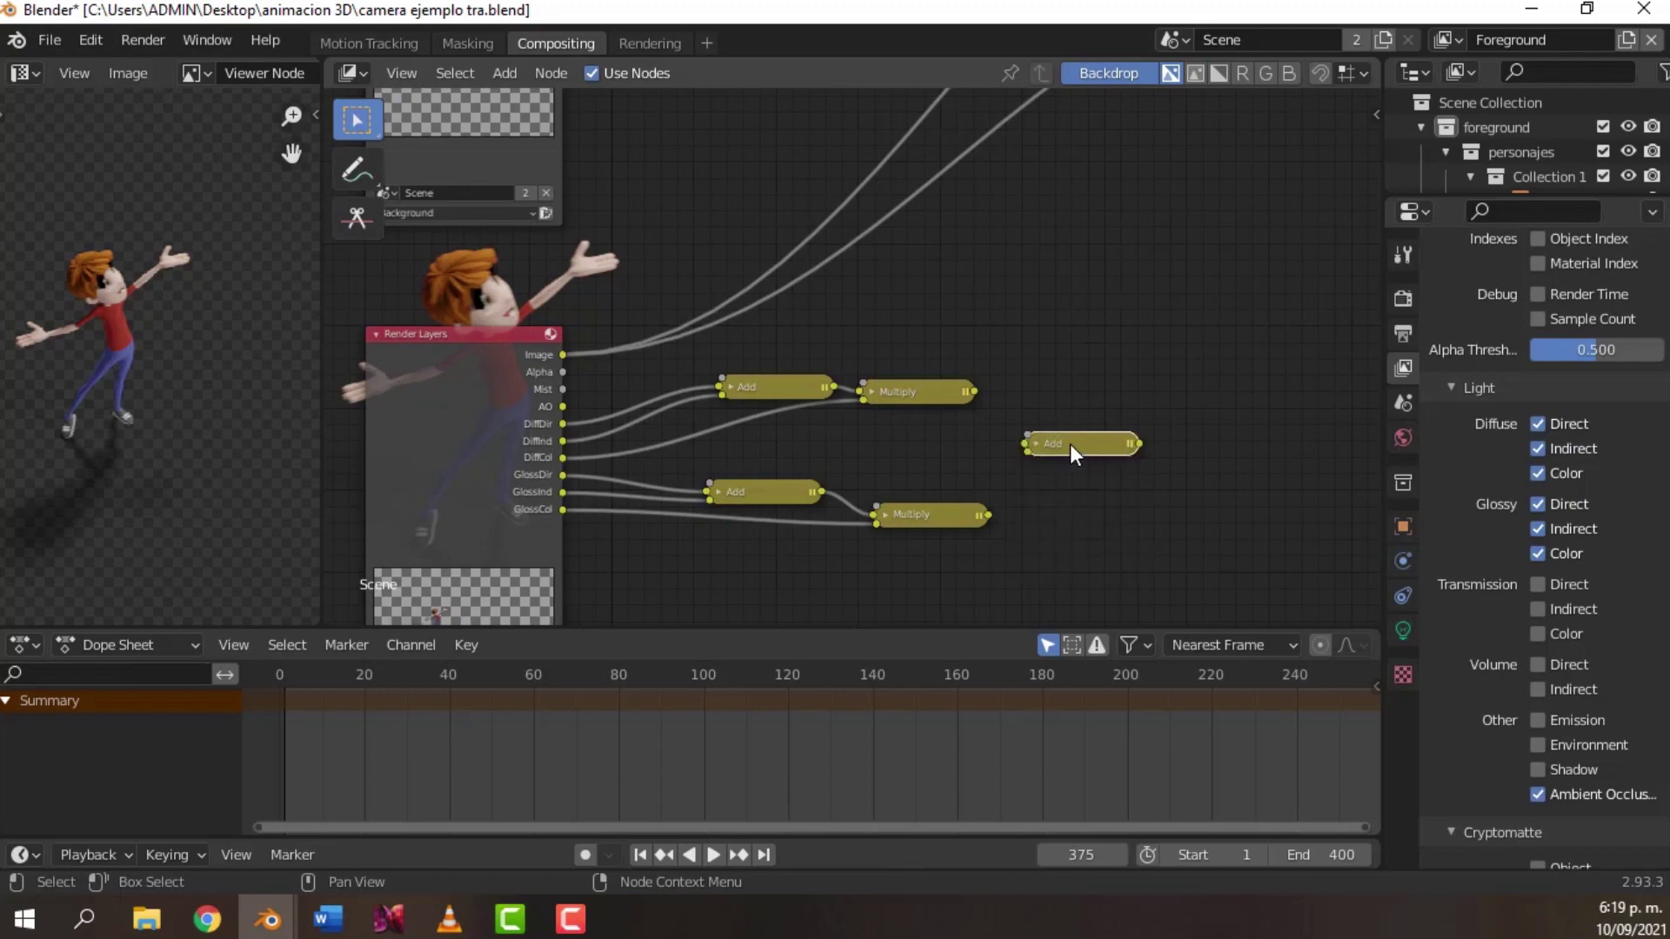
- Reposition the new Add node and connect the diffuse and glossy Multiply outputs to its first and second Image inputs
key("g")
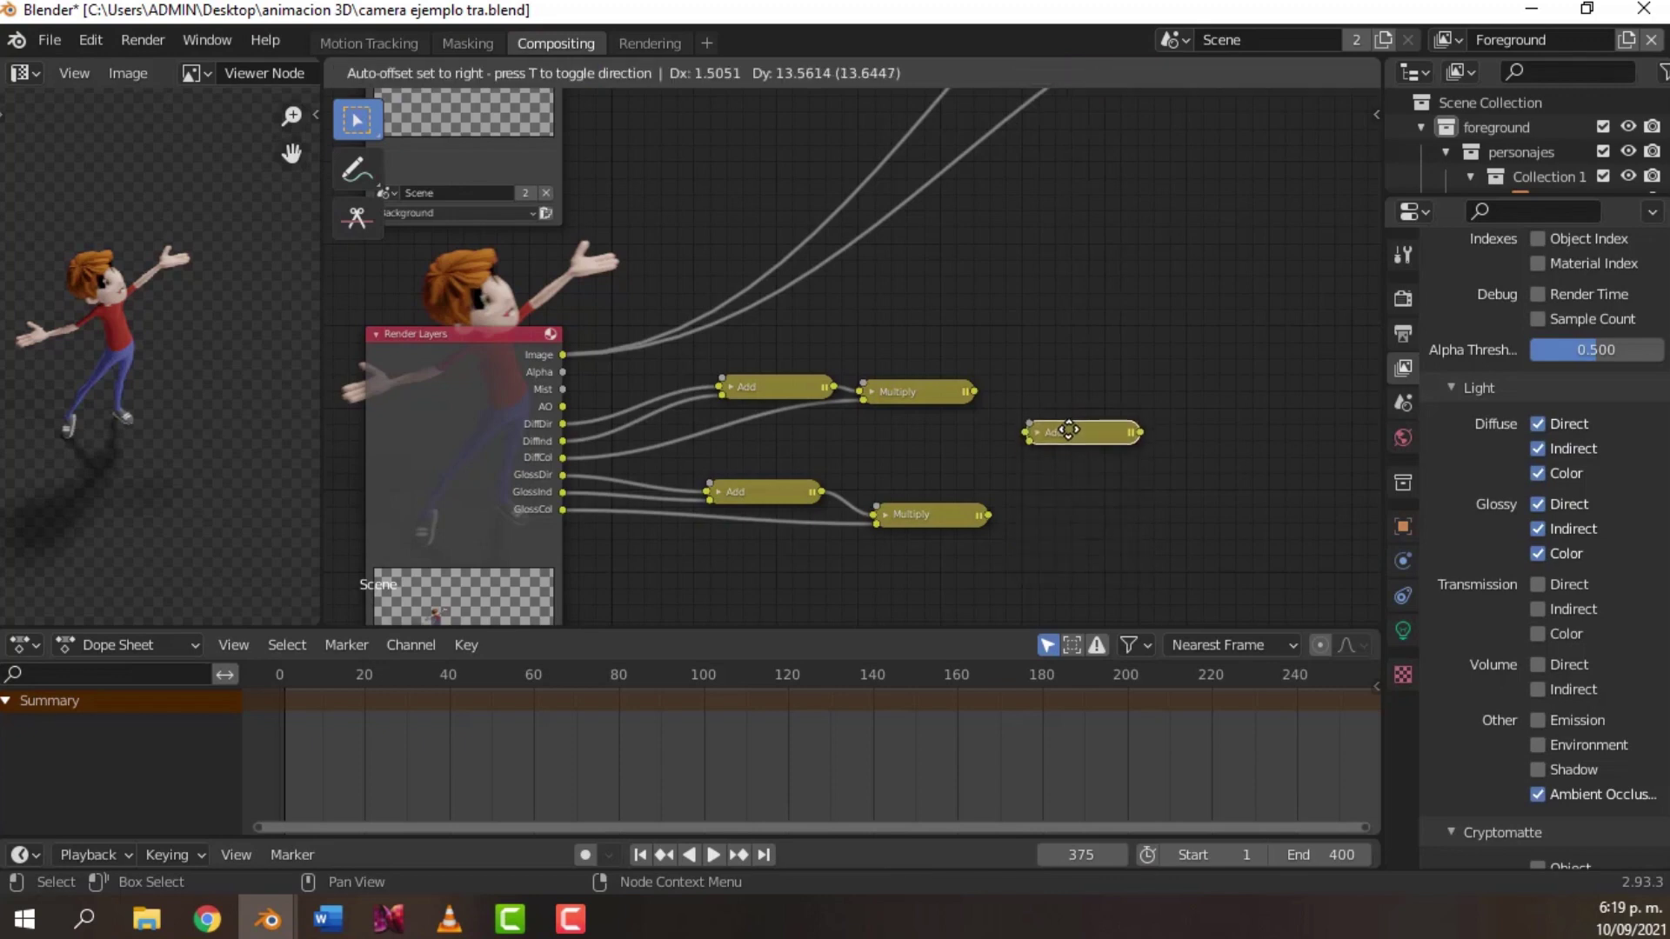
left_click(1069, 430)
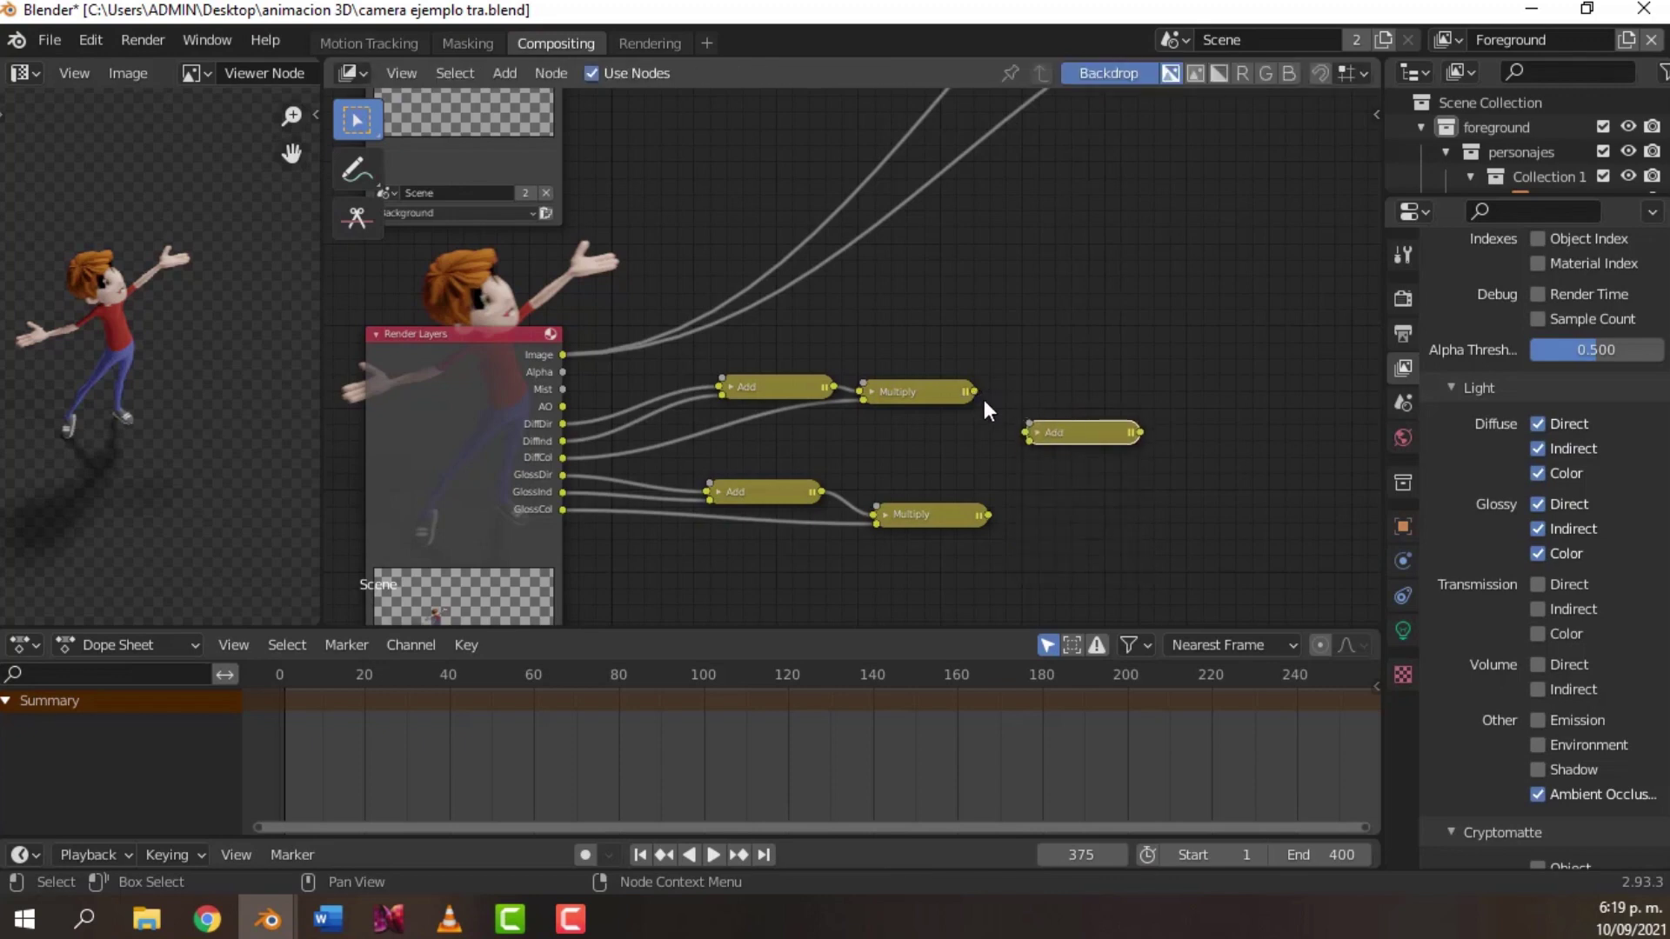
left_click_drag(974, 392, 1023, 441)
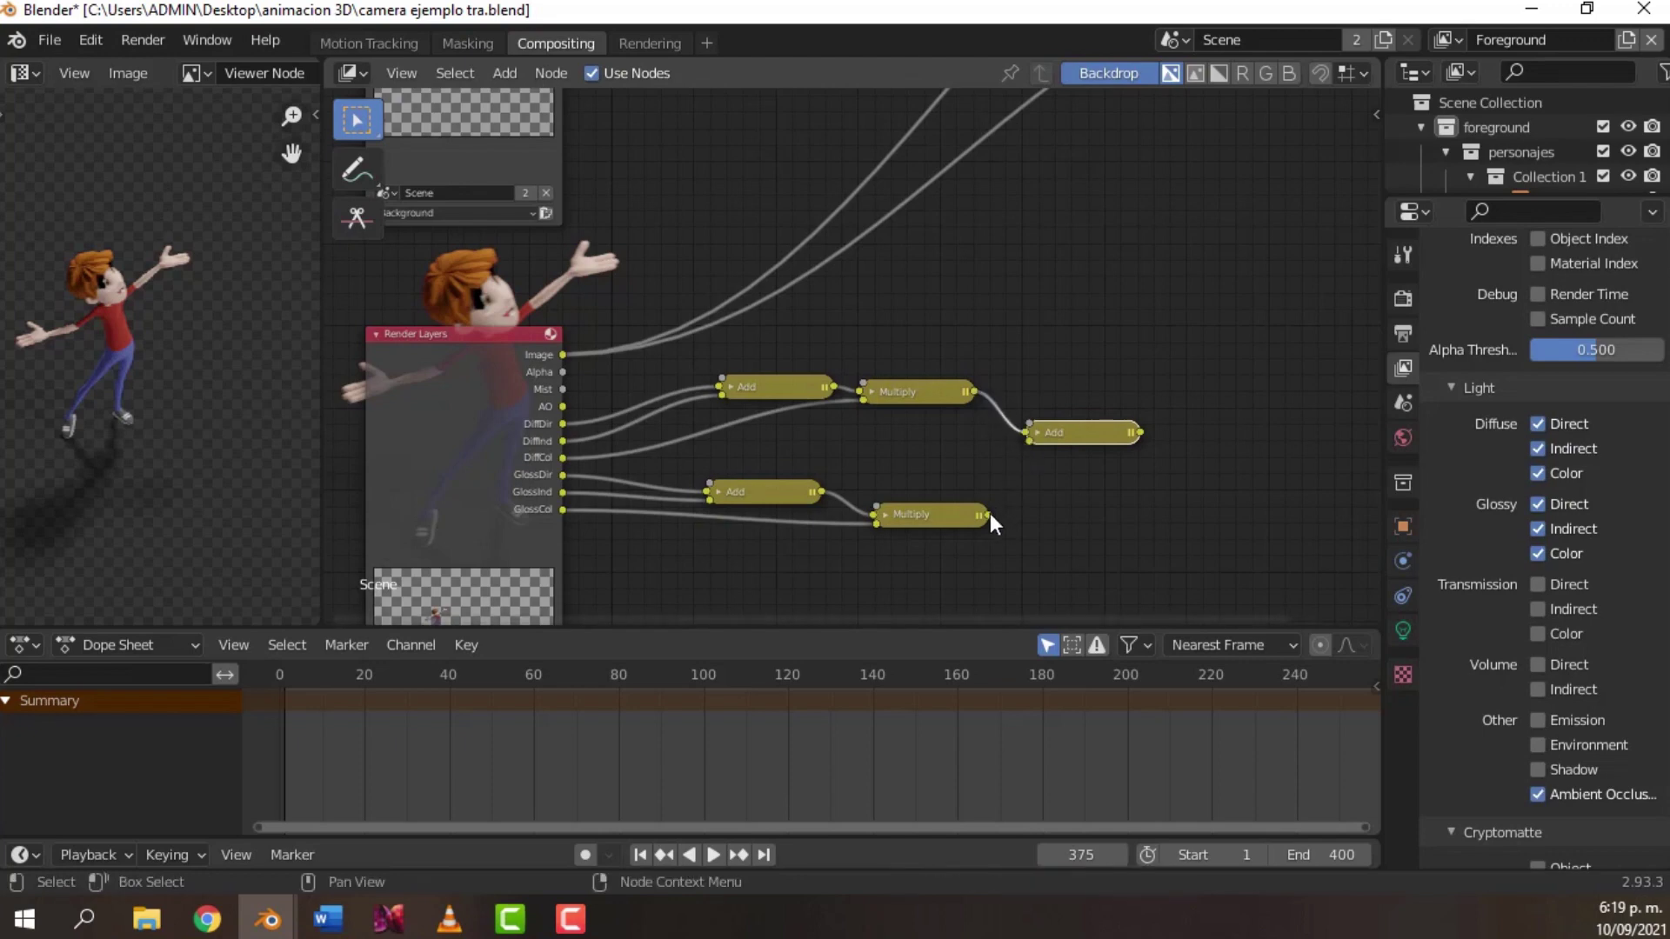
left_click_drag(989, 513, 1025, 442)
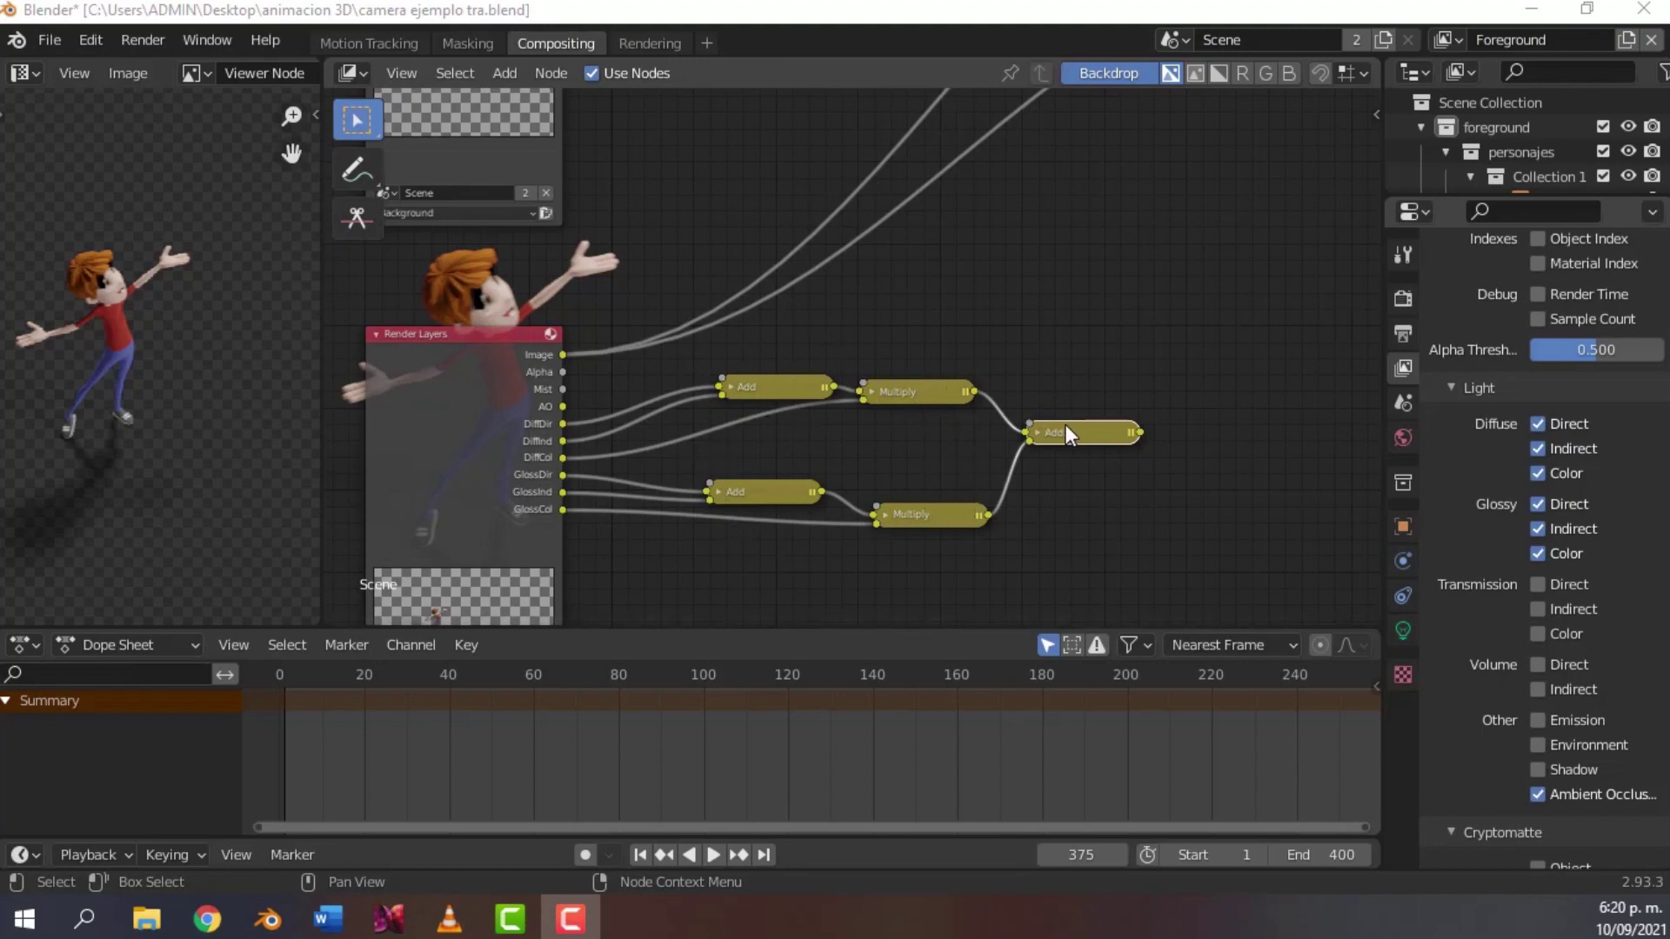
left_click(1087, 436)
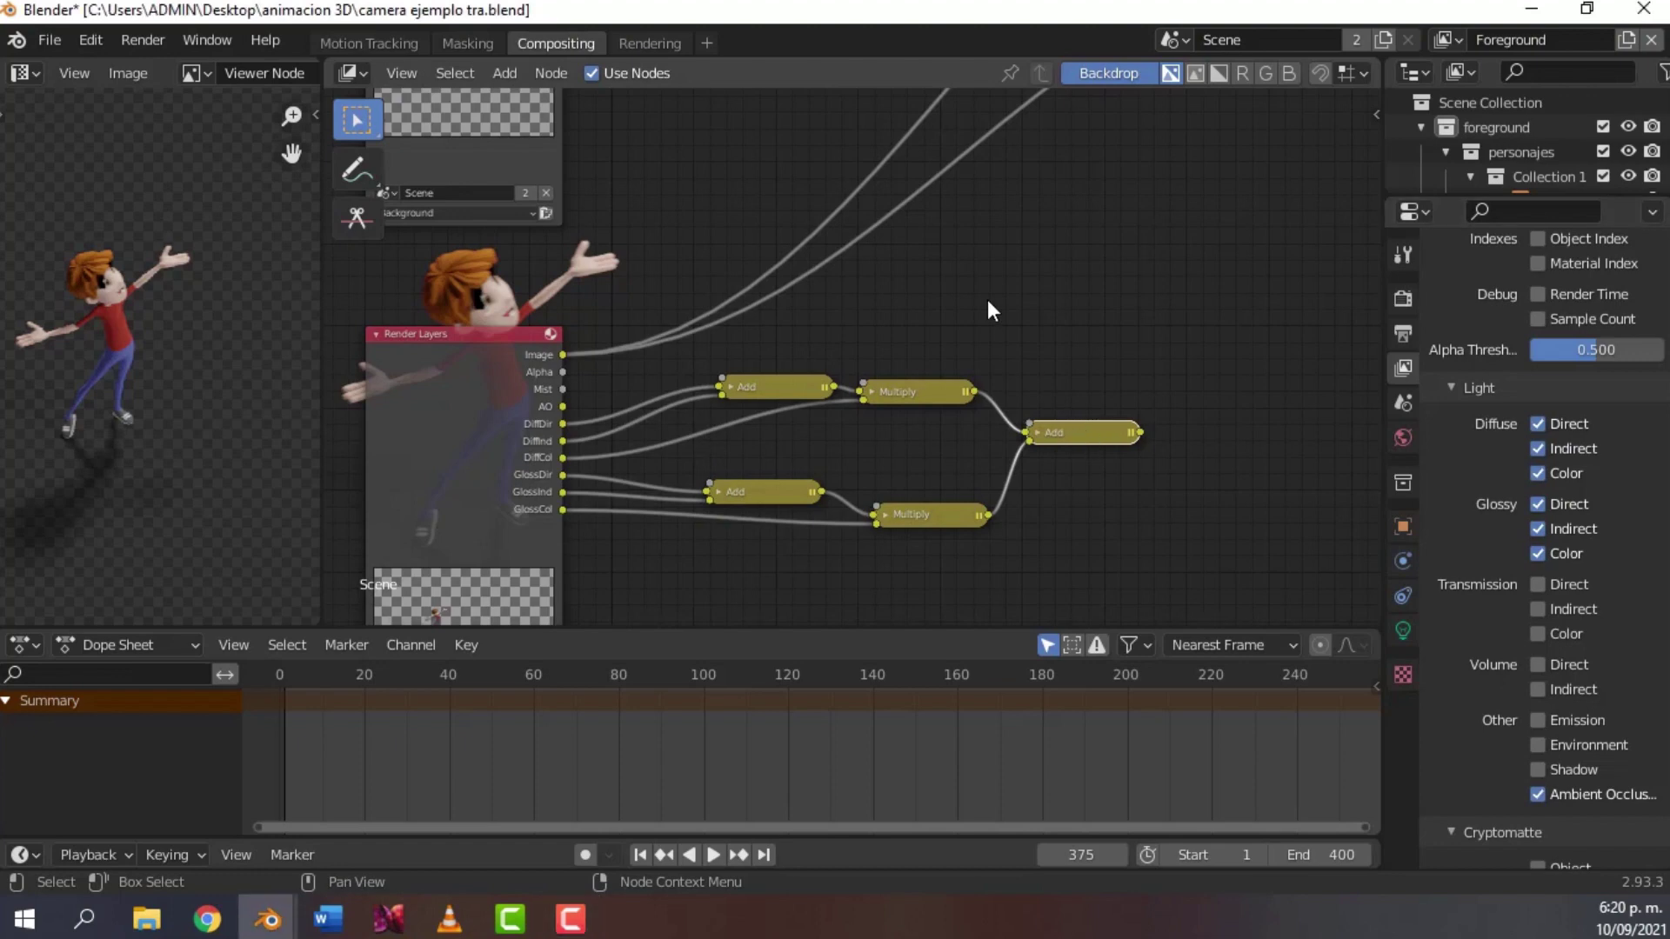
left_click(128, 73)
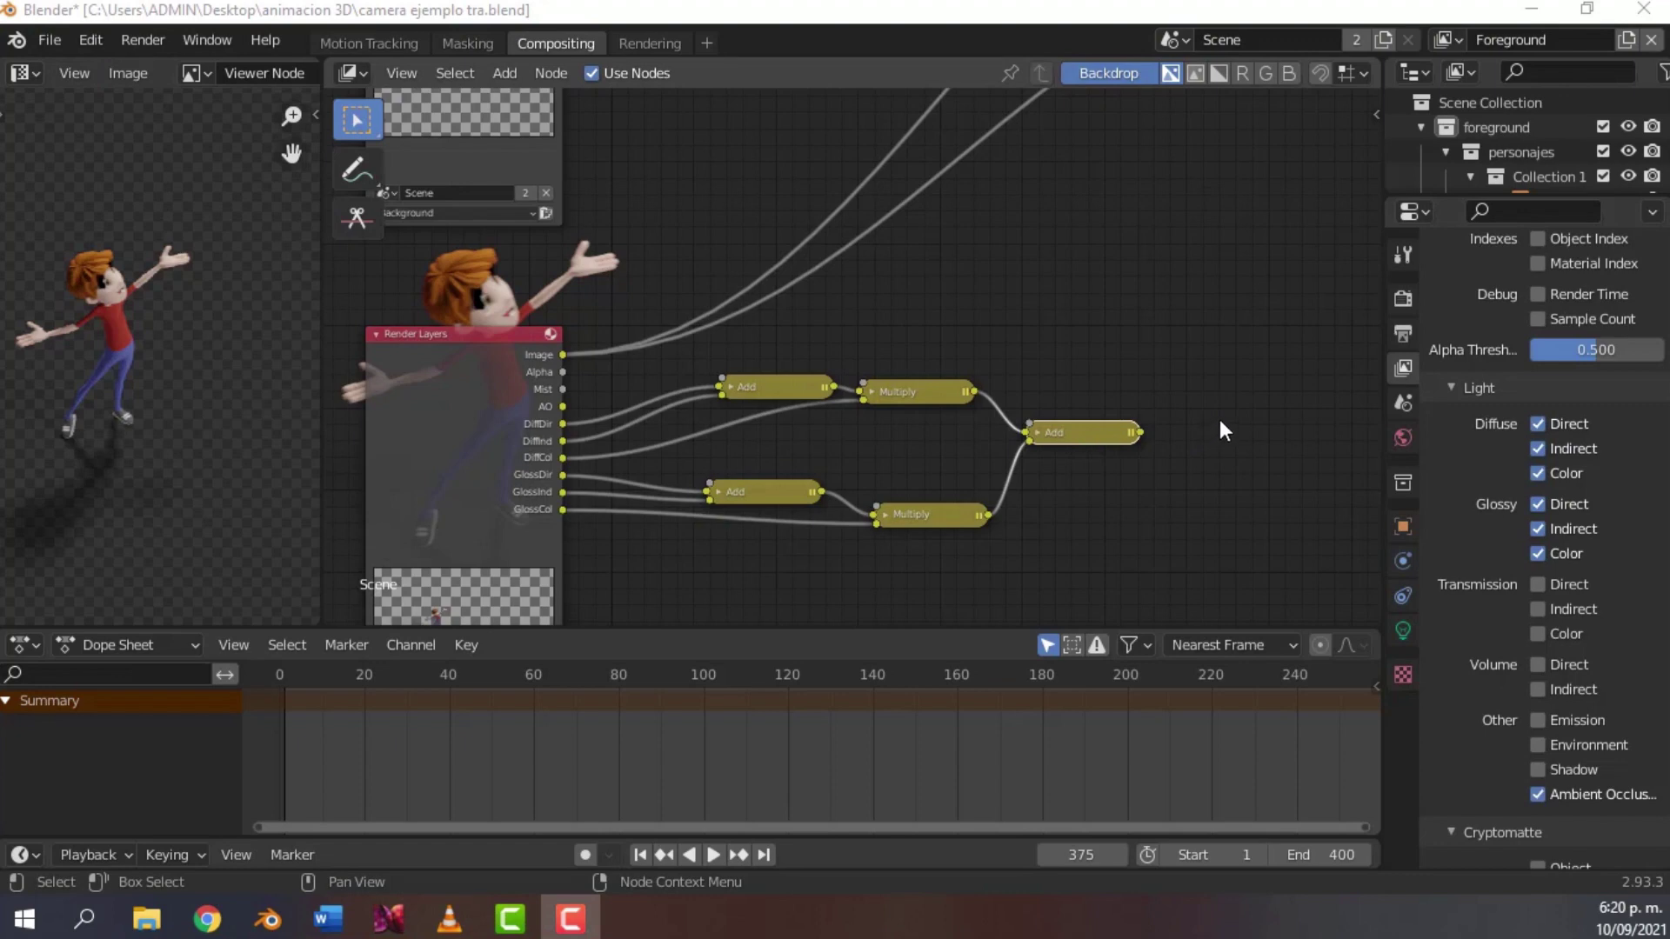
- Duplicate the last Add node, expand the copy, and connect the AO pass to its second Image input and the previous Add output to its first
middle_click_drag(1222, 418, 995, 440)
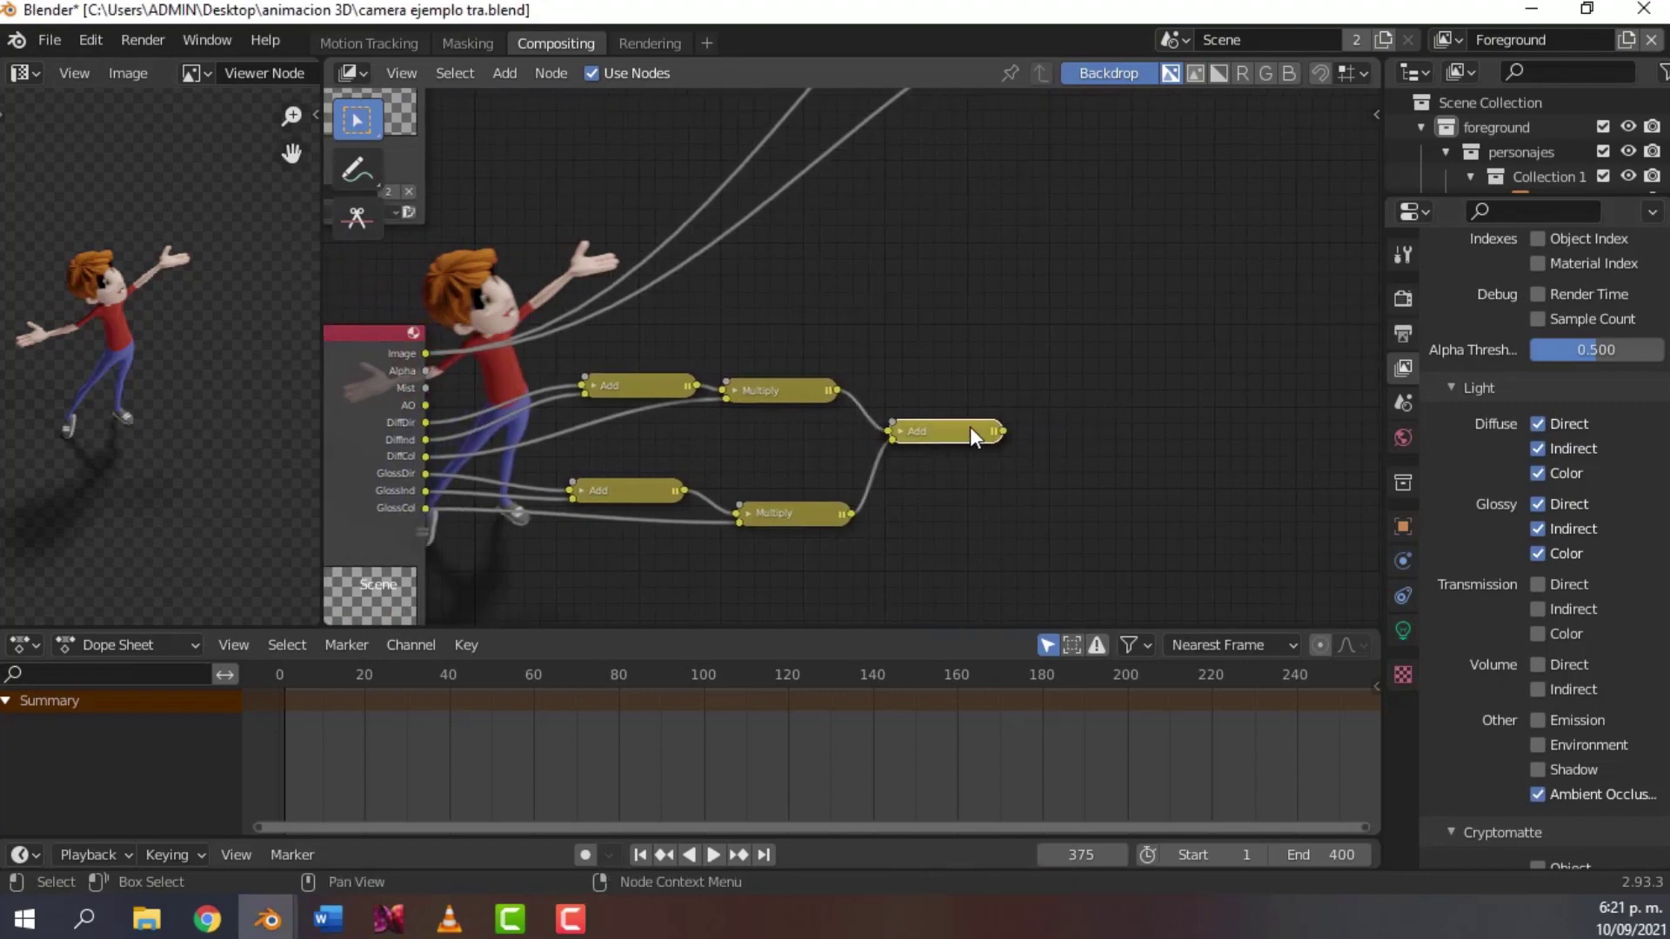
key("shift+d")
left_click(1175, 417)
key("h")
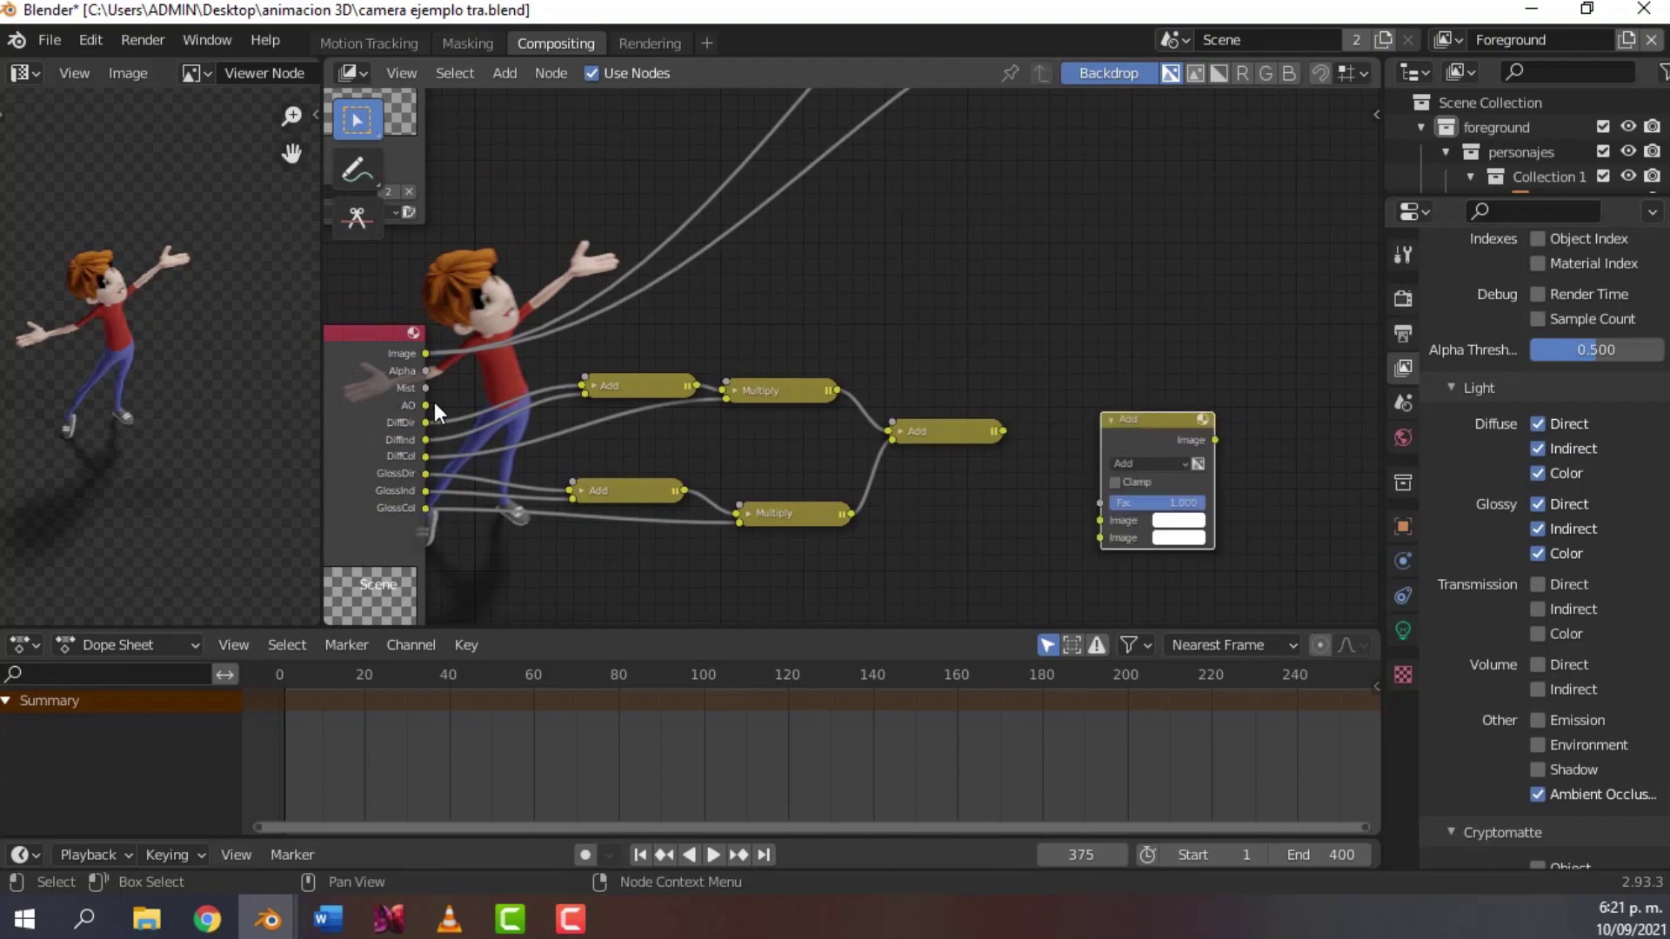
left_click_drag(426, 406, 1100, 536)
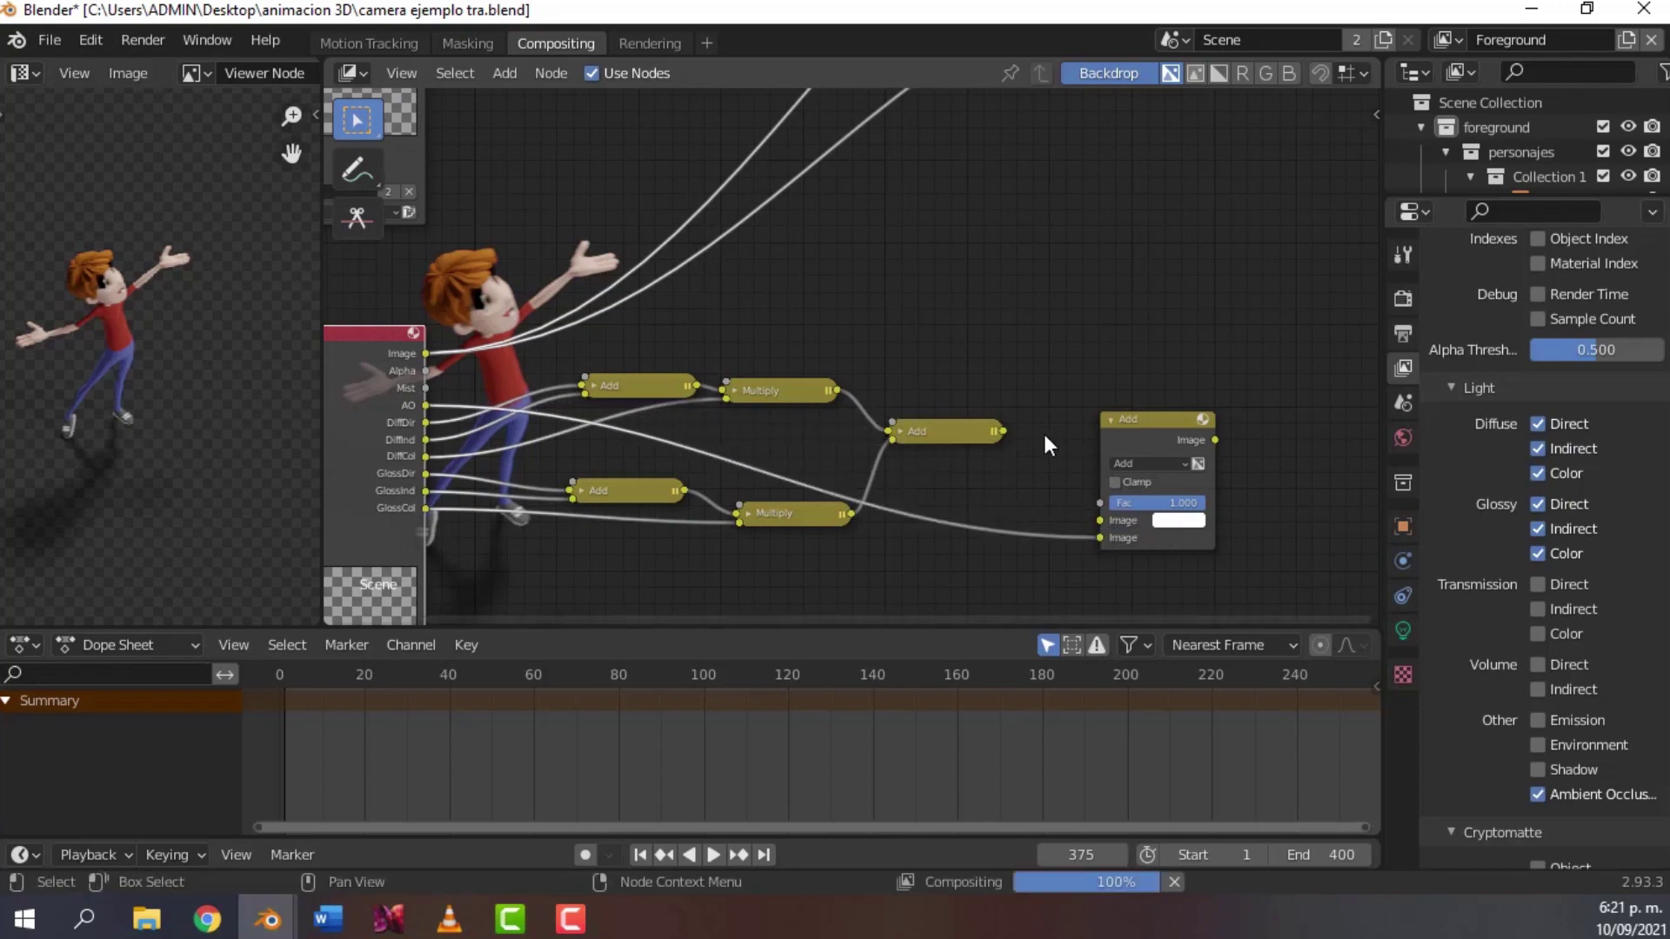
left_click(934, 432)
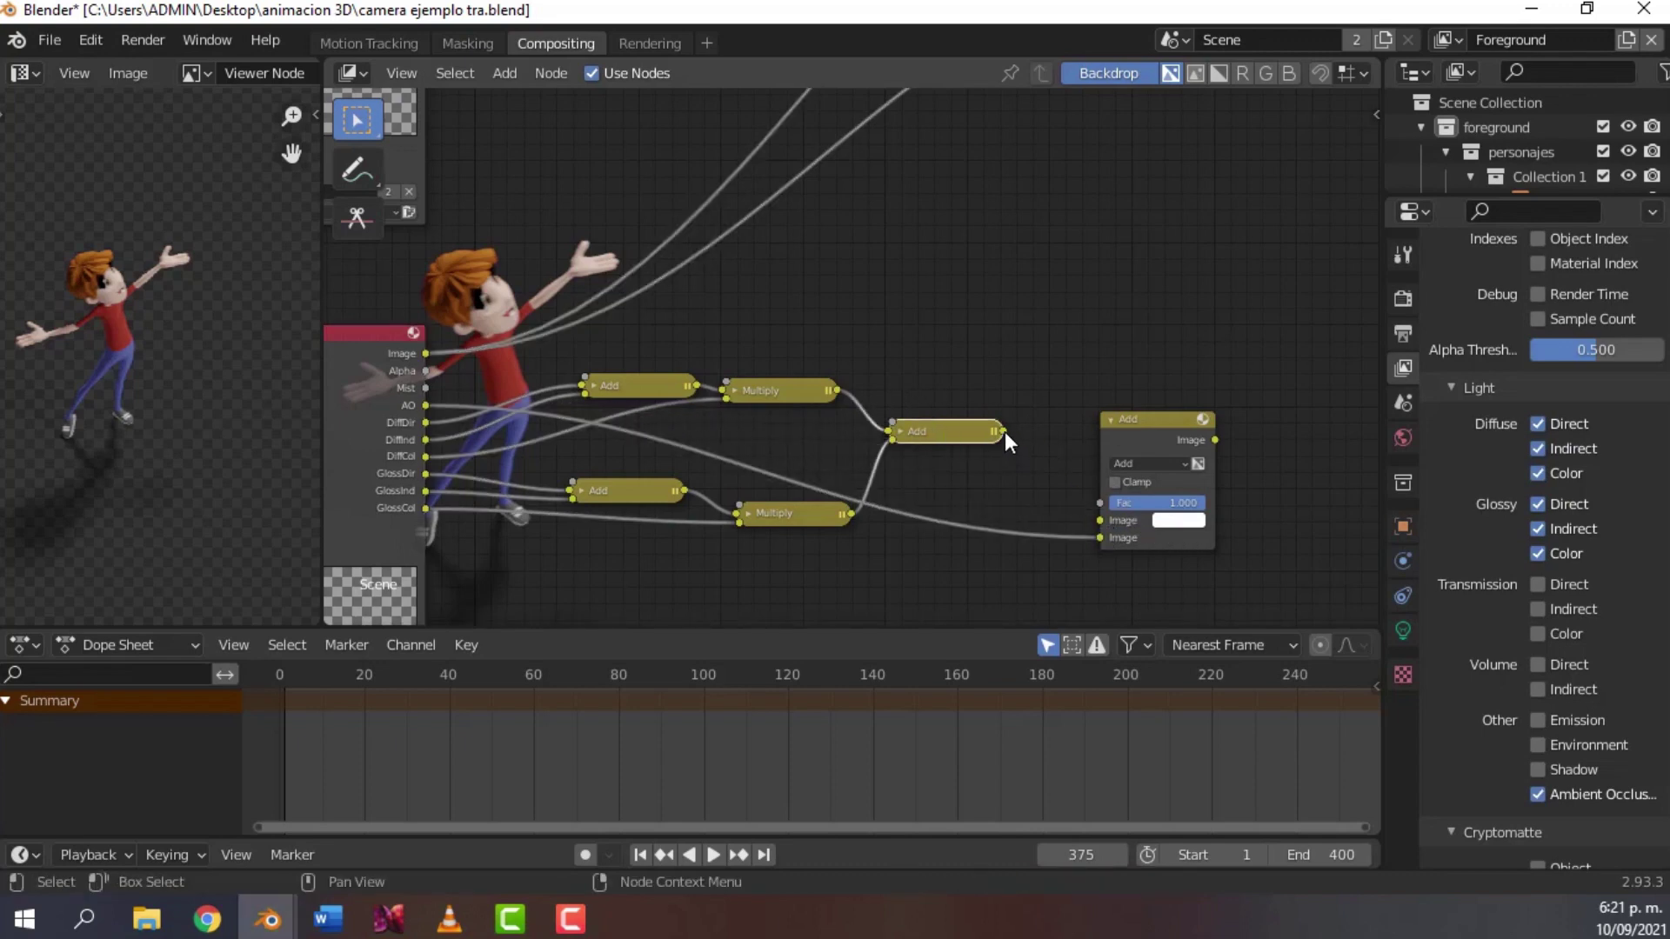
left_click_drag(1003, 431, 1092, 520)
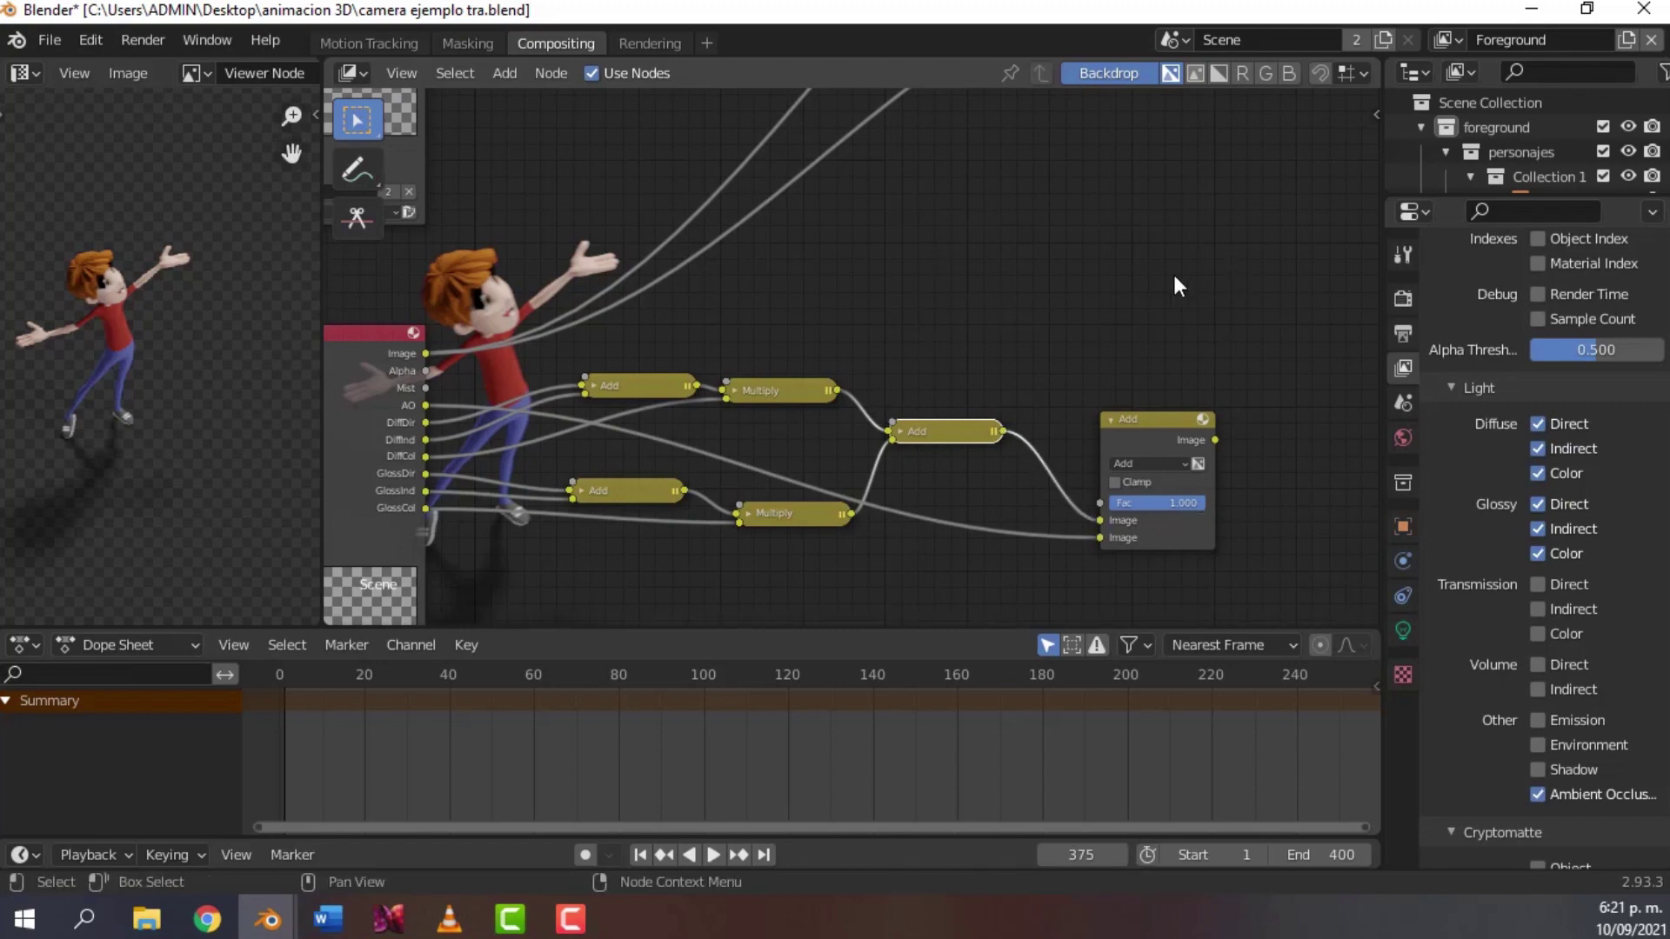
- Disconnect the Foreground render layer's Image from the Viewer node and link the expanded Add node's output to the Viewer's Image input
scroll(1096, 242, "down", 4)
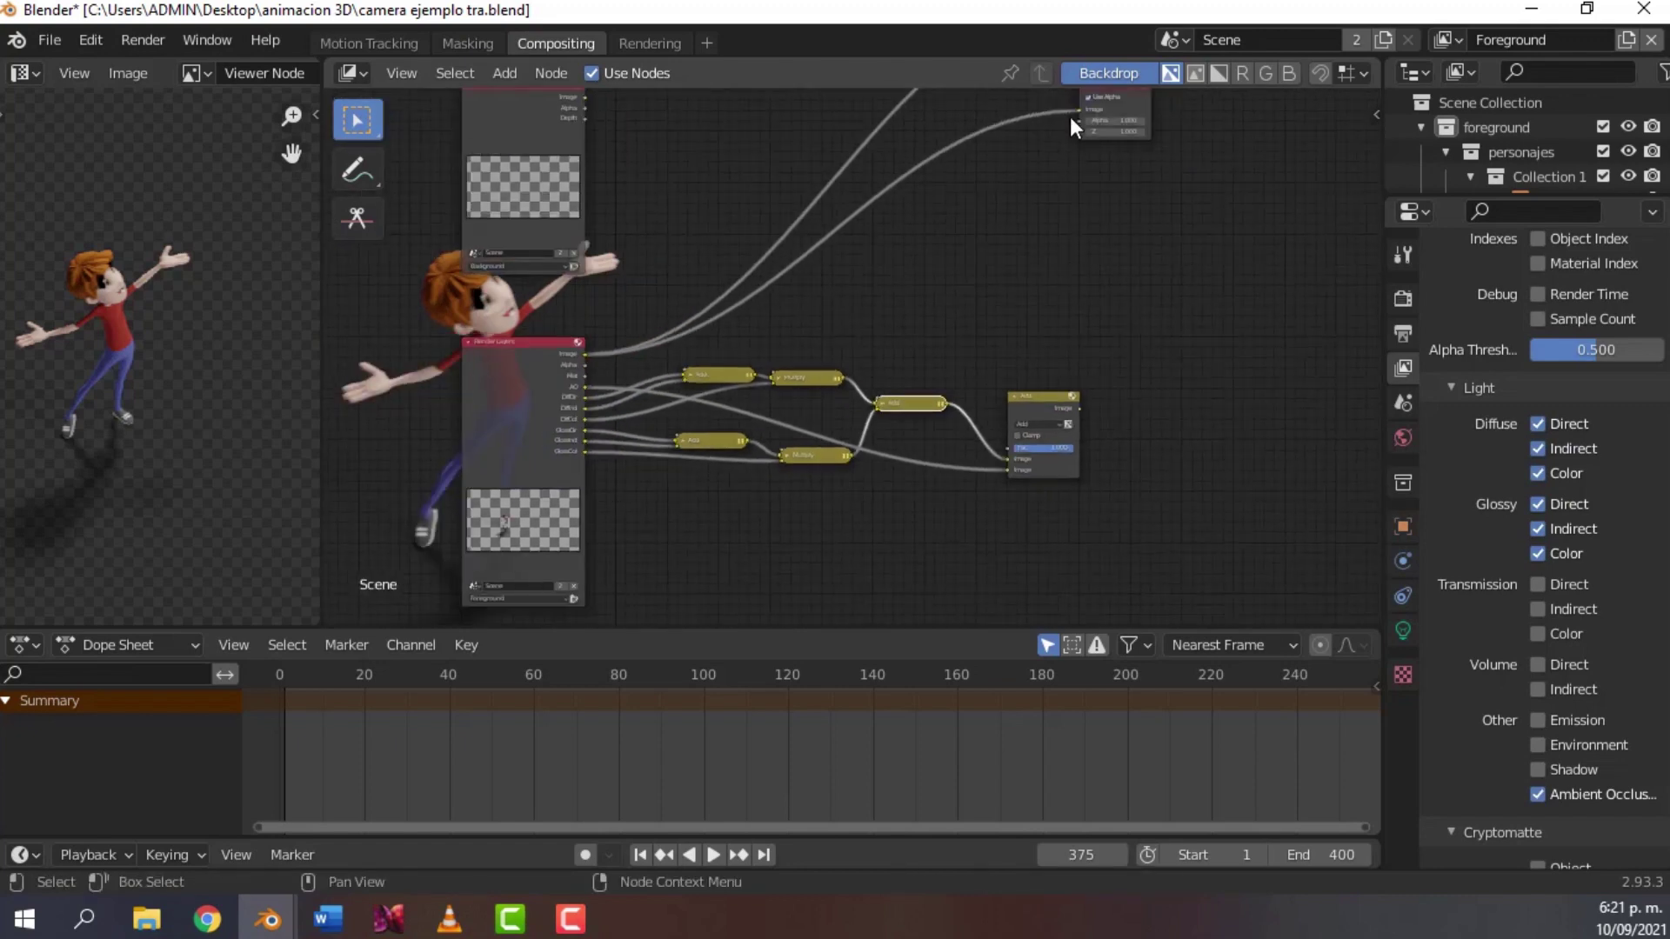
left_click_drag(1079, 110, 852, 357)
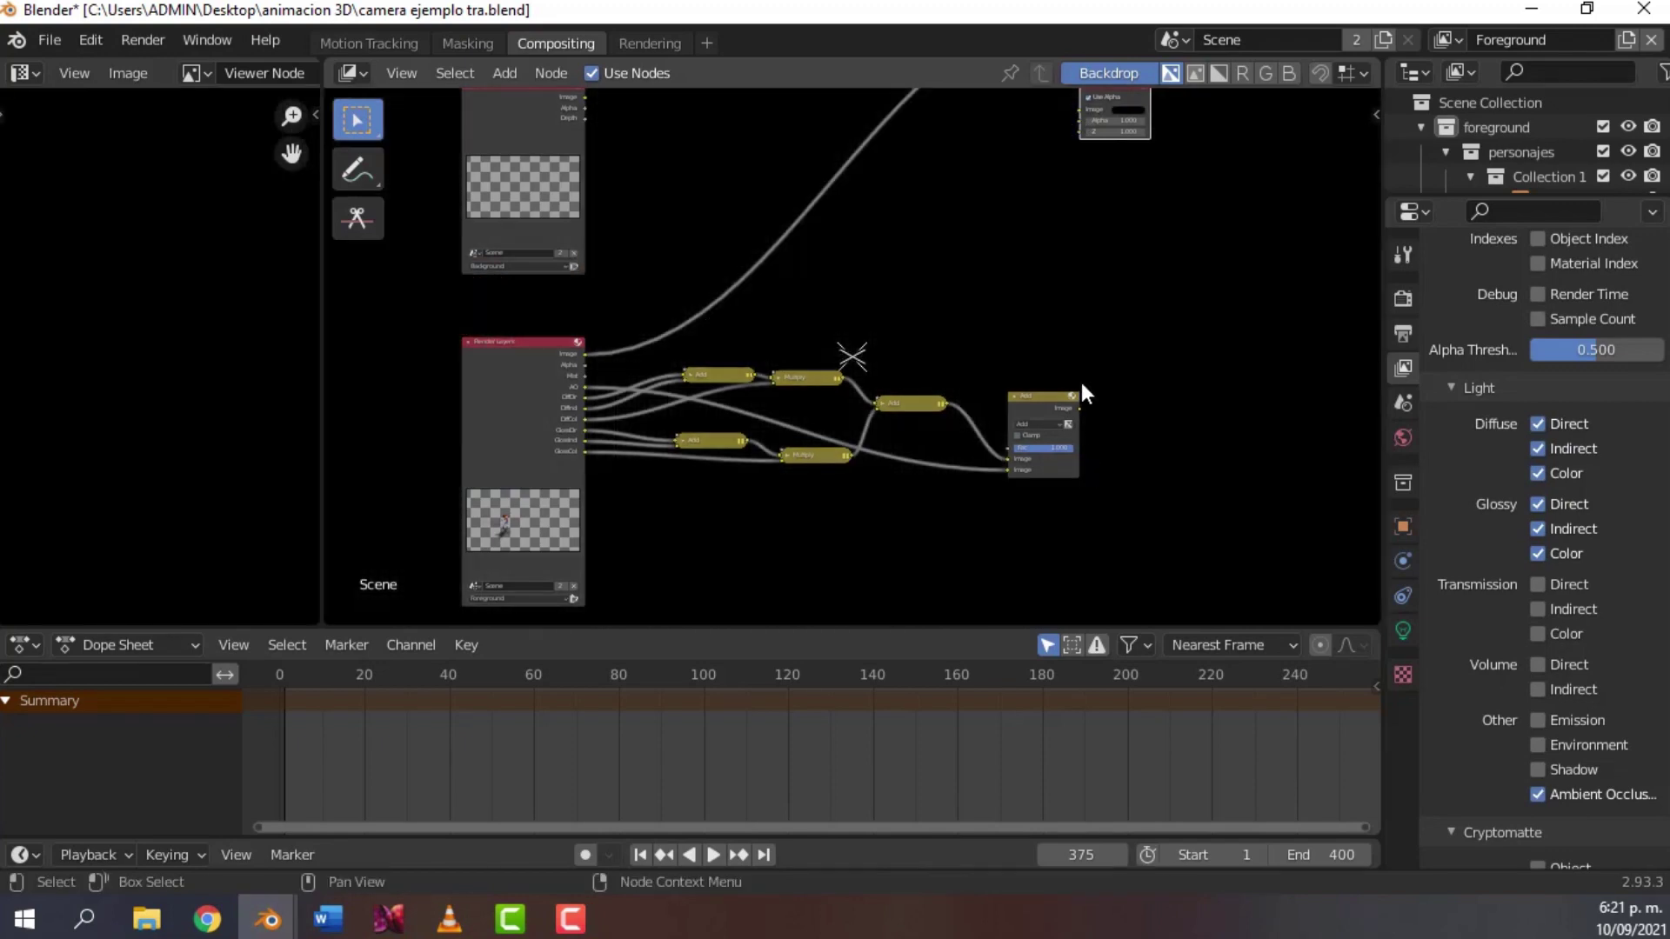
left_click_drag(1082, 407, 1057, 146)
middle_click_drag(1147, 243, 1044, 342)
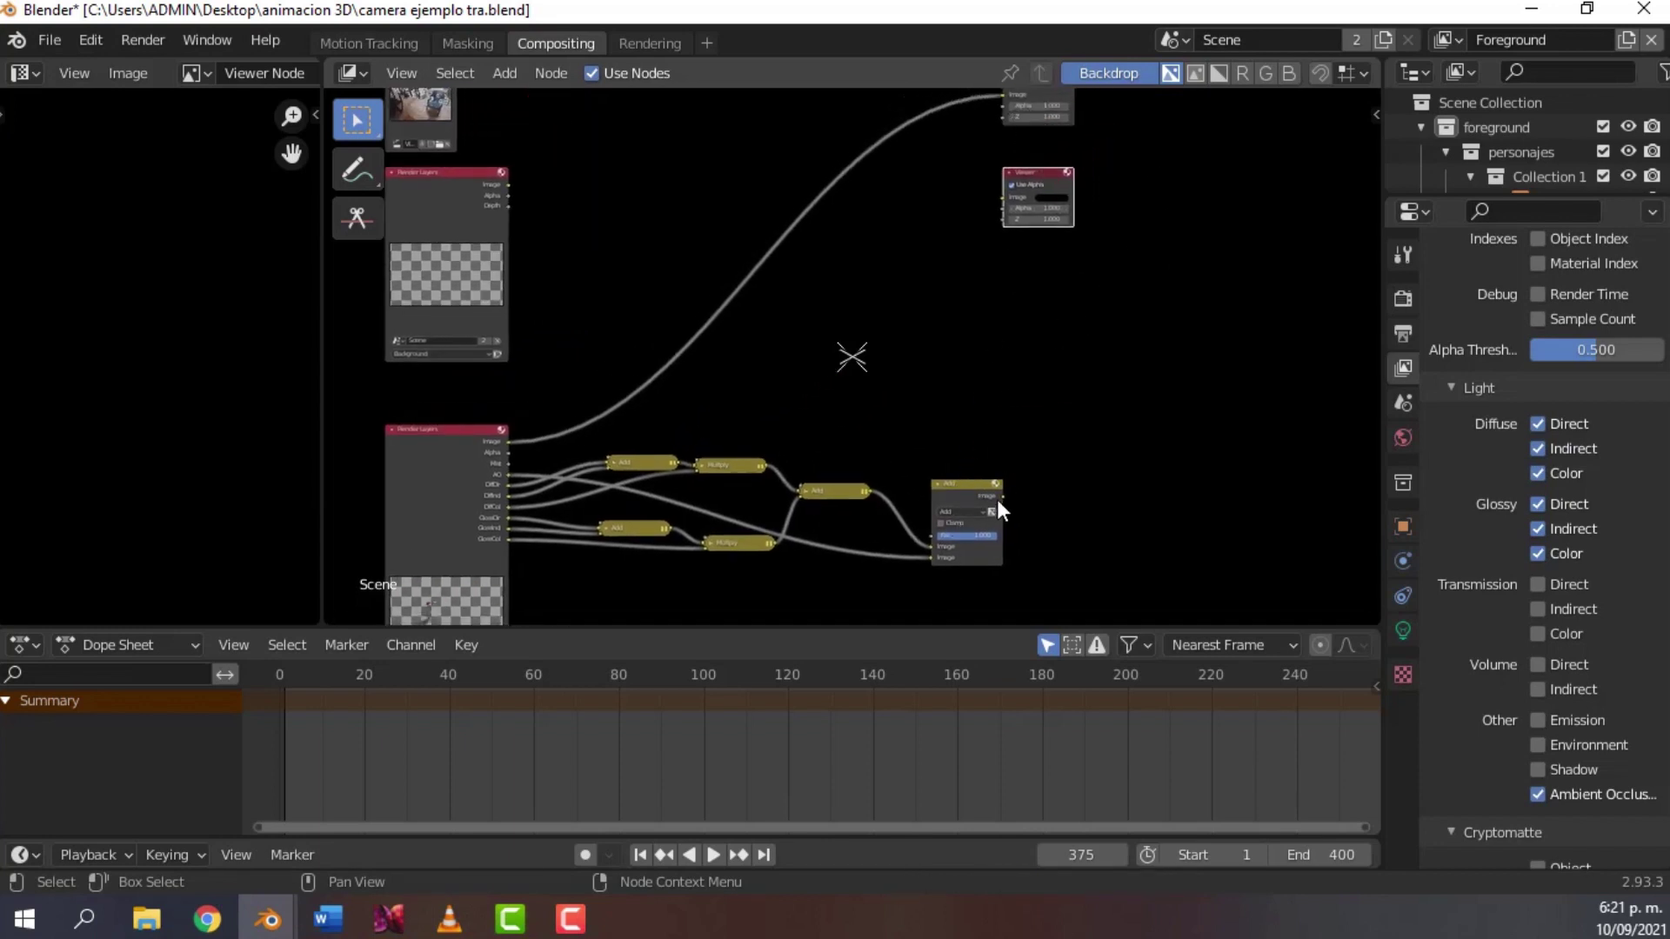
left_click_drag(974, 482, 997, 197)
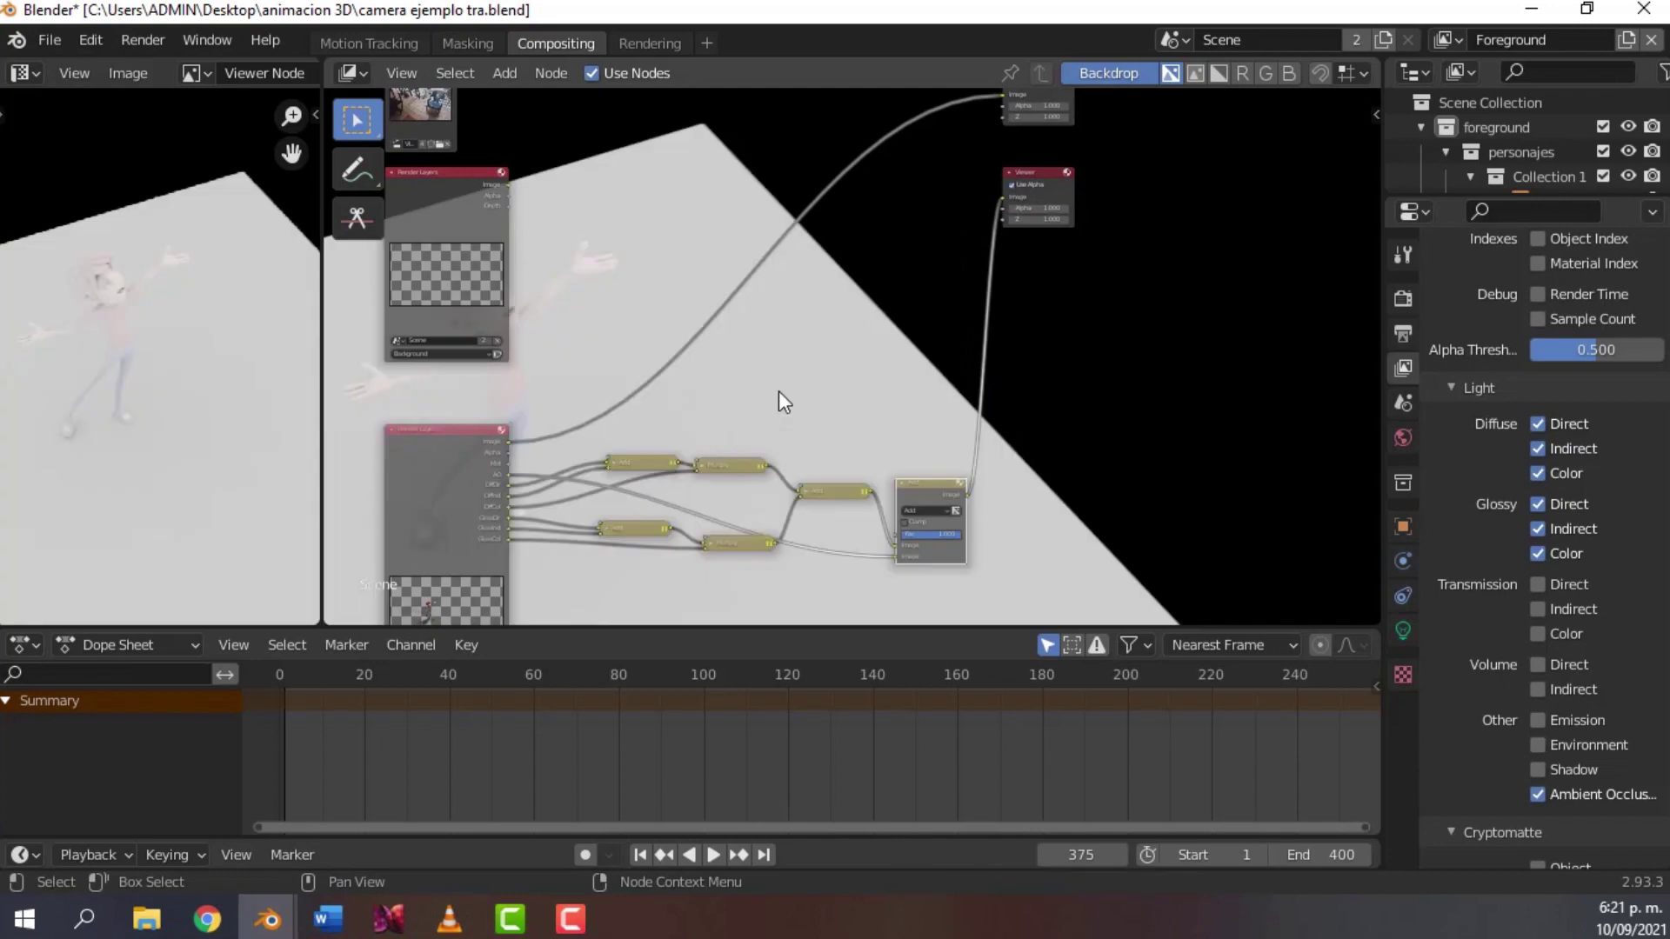
- Set the blending mode of the node that mixes in the AO pass to Multiply
scroll(780, 321, "down", 3)
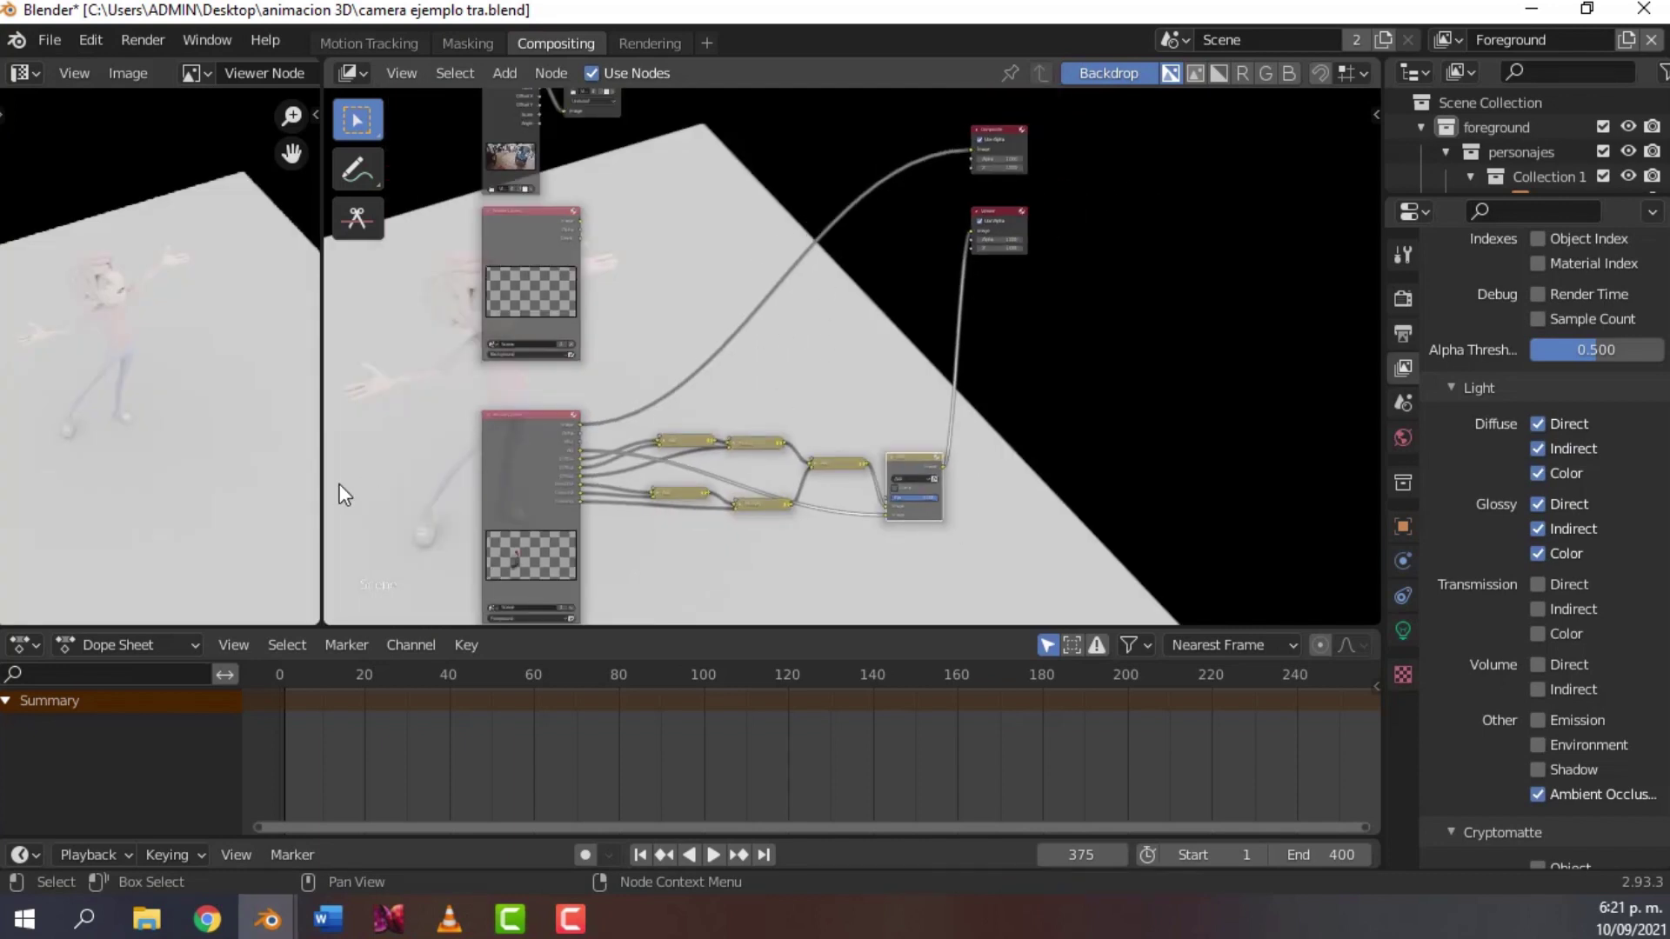
scroll(388, 399, "up", 2)
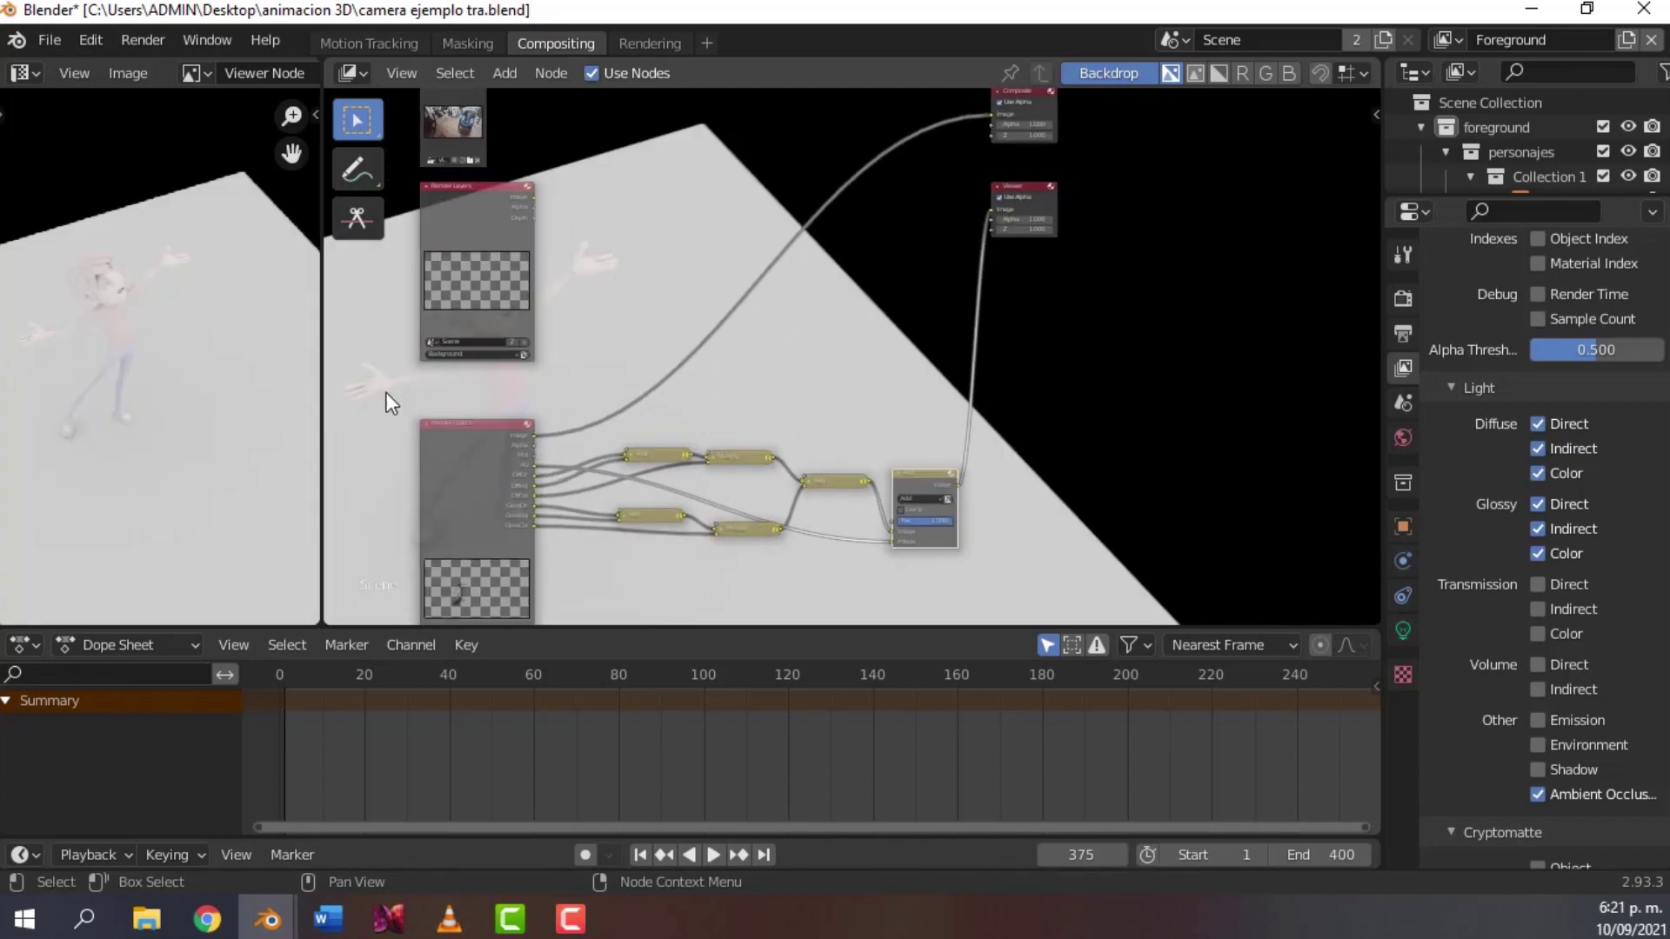
left_click(919, 510)
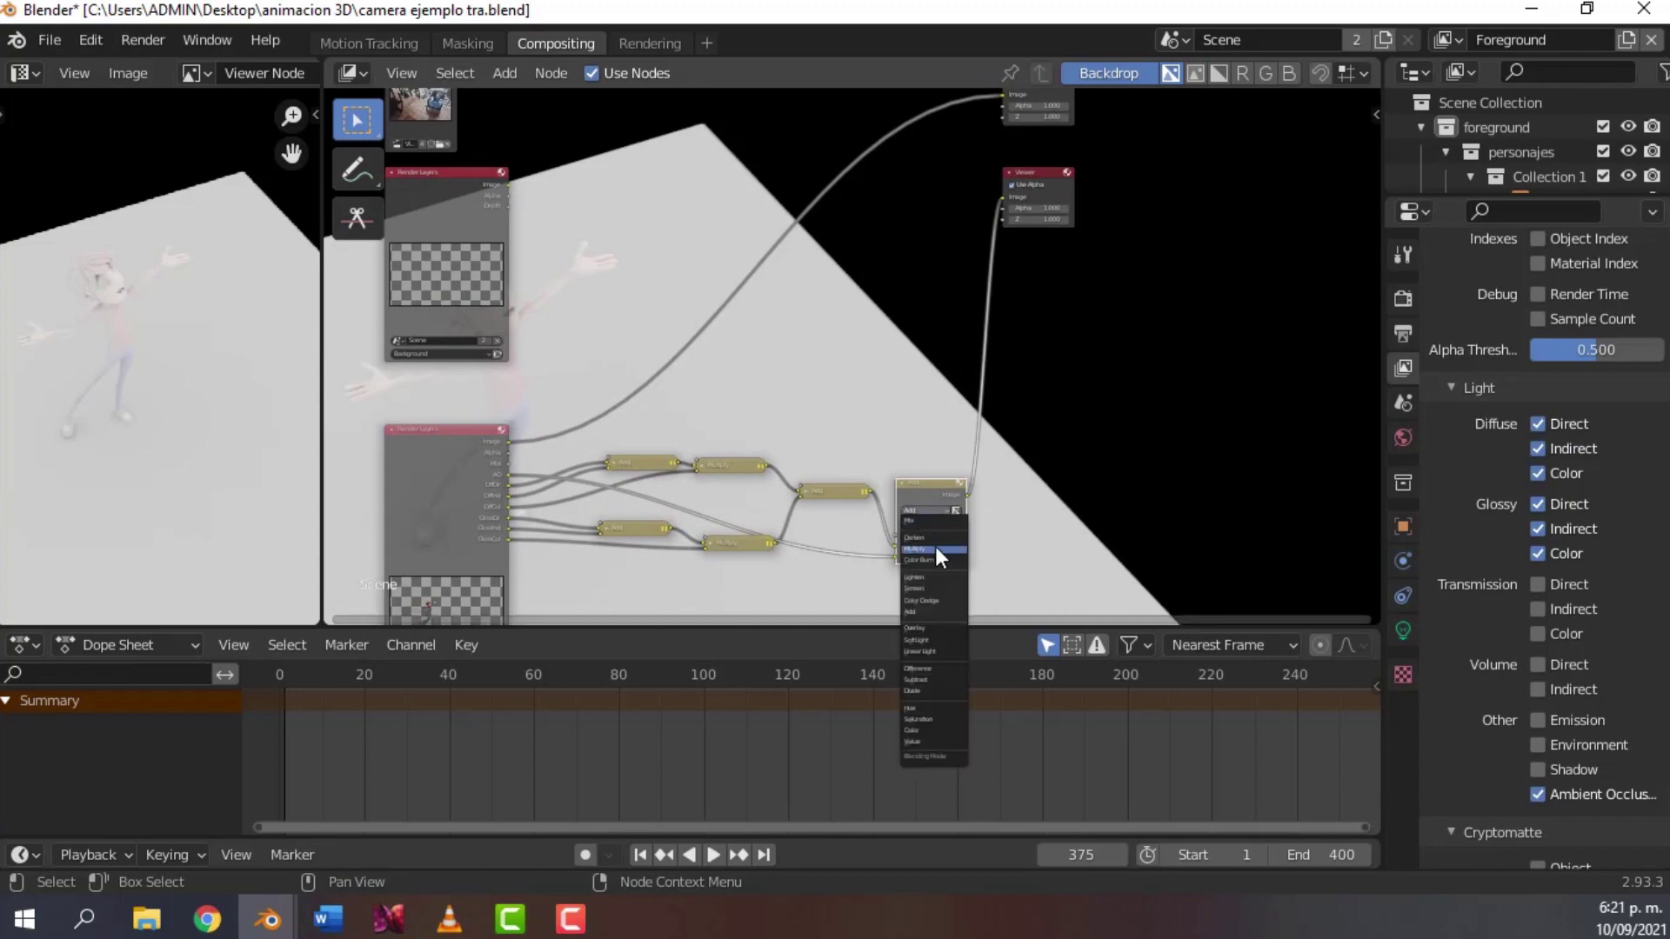
left_click(936, 546)
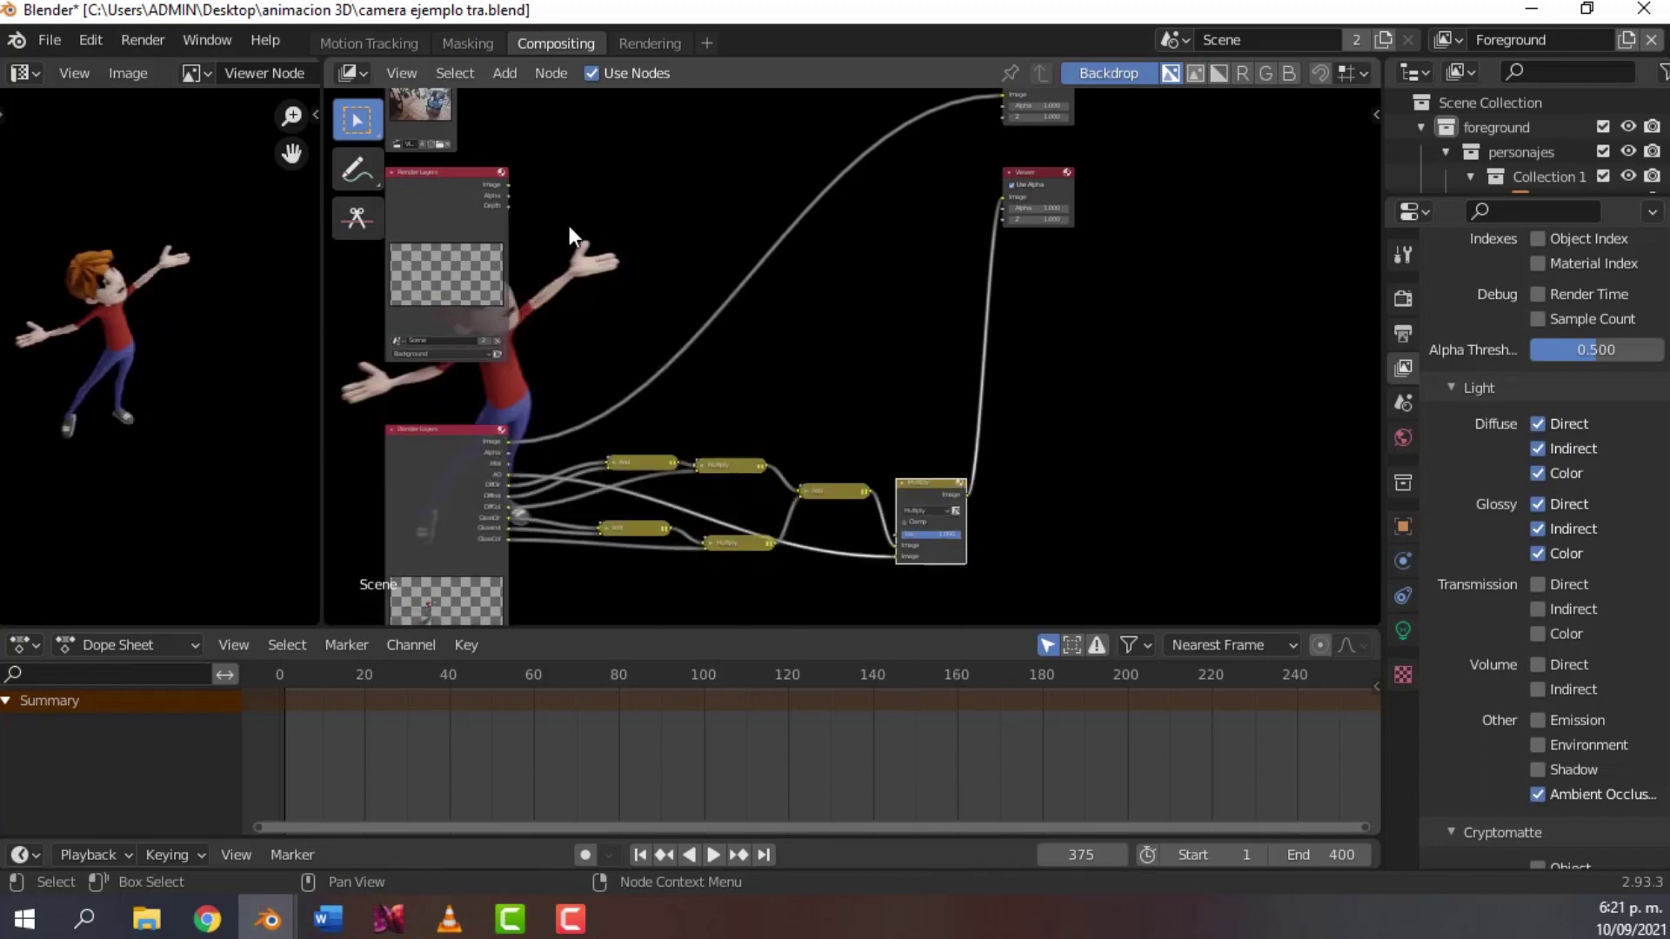
middle_click_drag(630, 339, 875, 293)
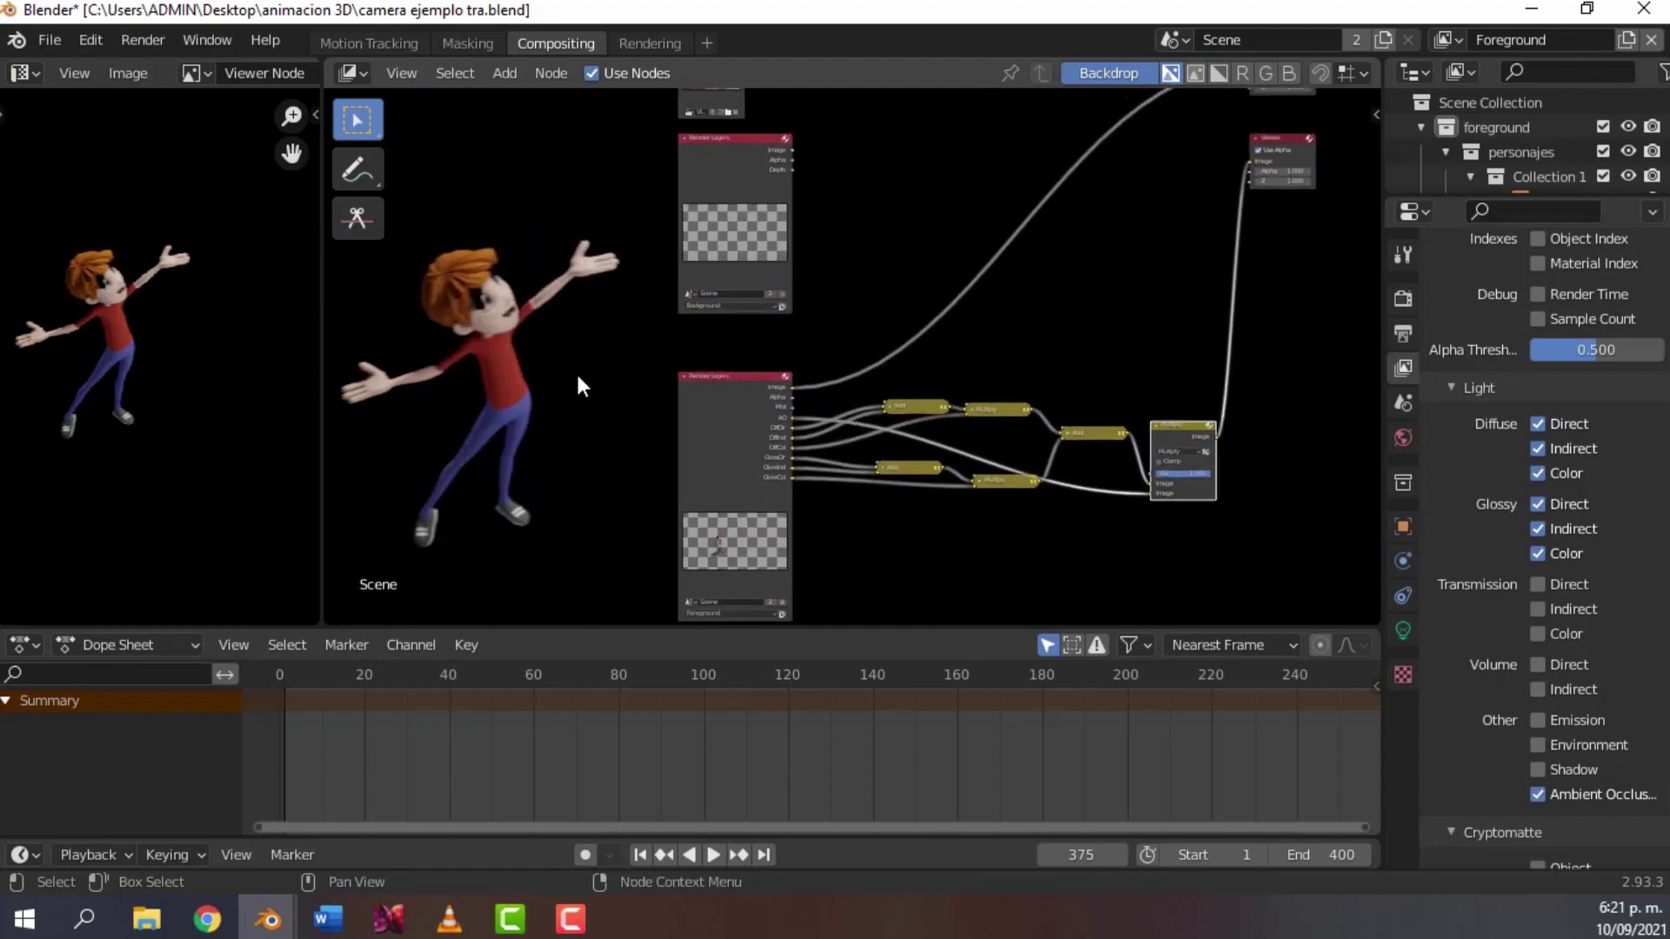
middle_click_drag(1059, 365, 1105, 285)
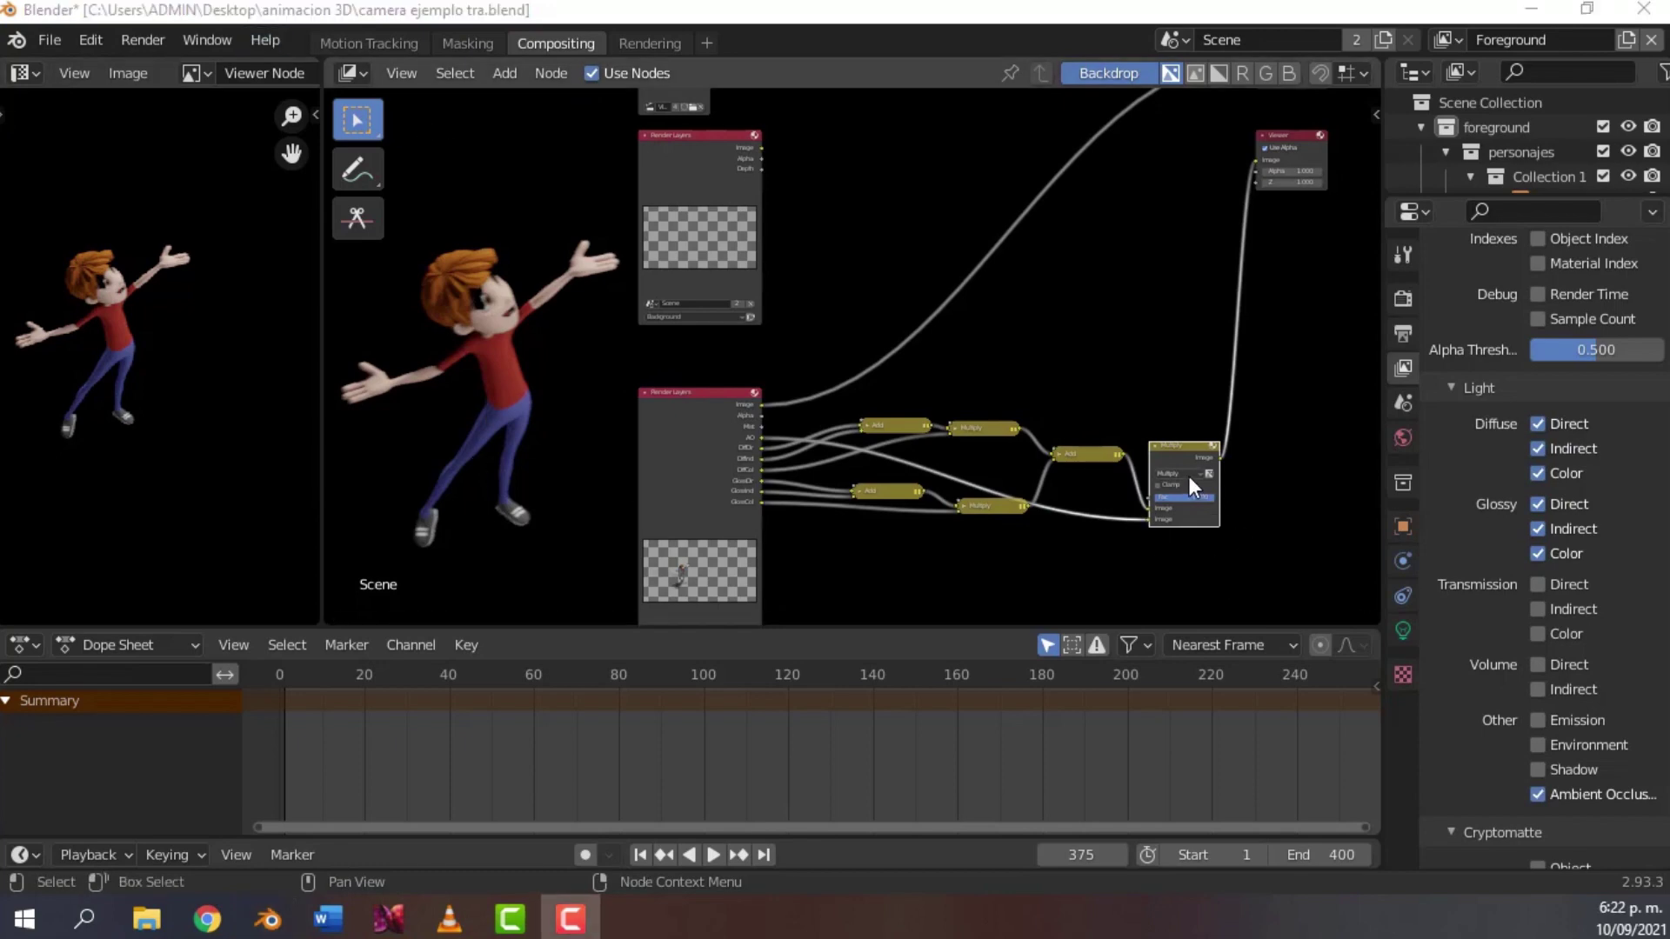
- Label the Multiply node that receives the AO pass "ao"
scroll(1213, 516, "up", 3)
middle_click_drag(1253, 487, 955, 407)
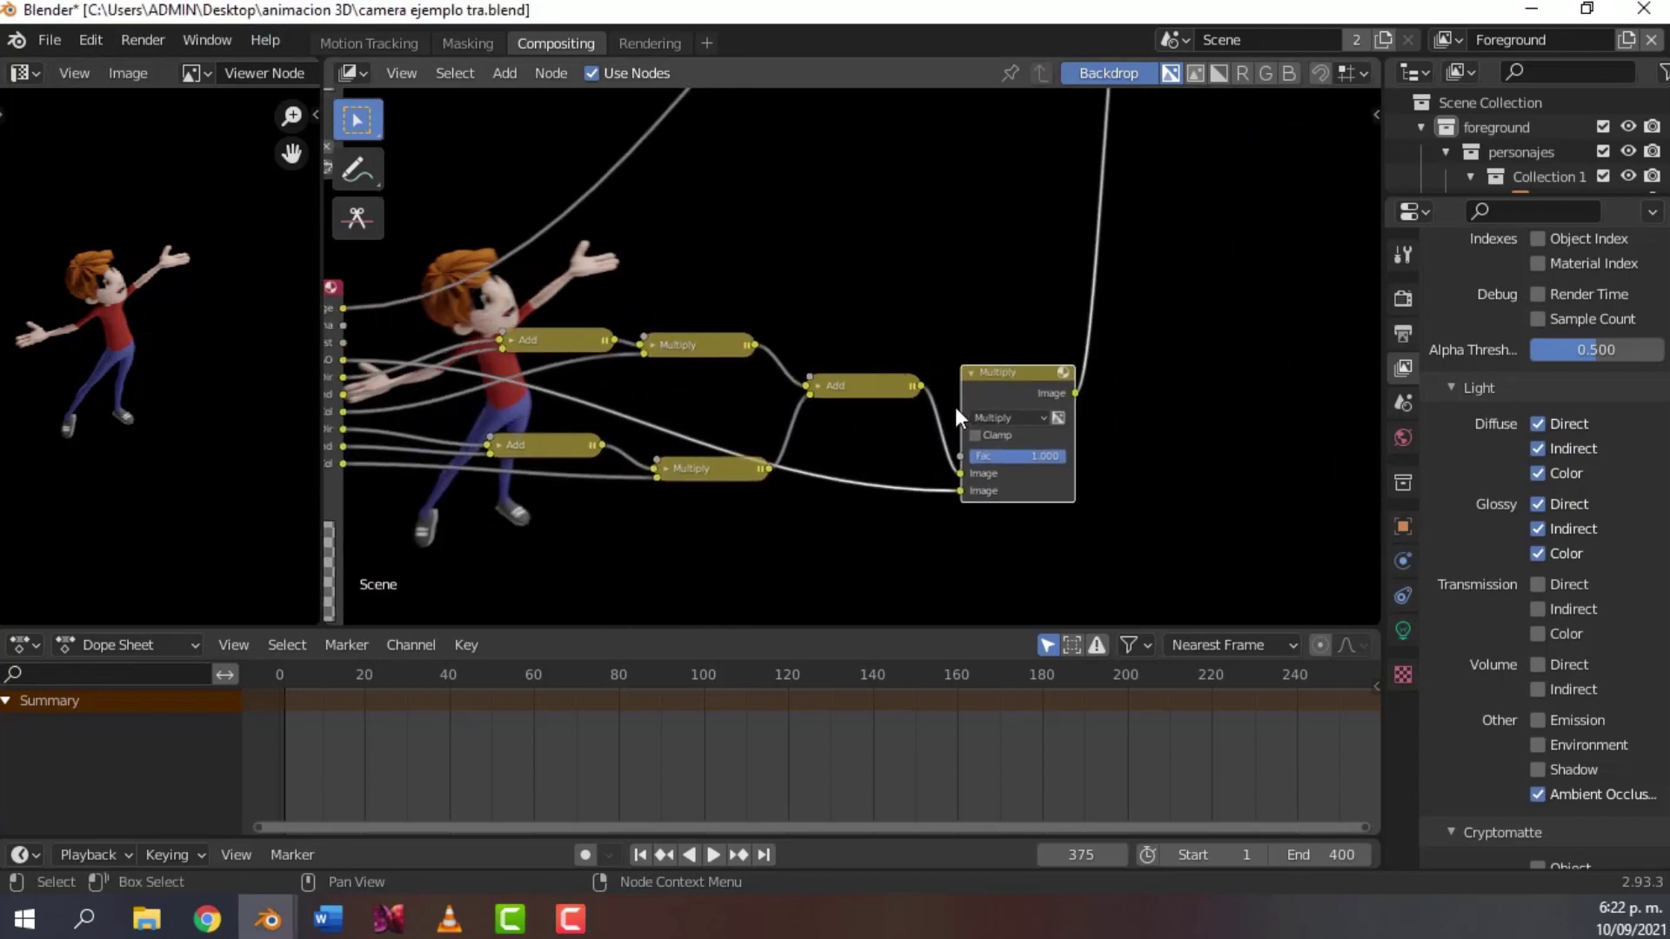
mouse_move(1058, 456)
left_mouse_down()
mouse_move(969, 455)
mouse_move(1068, 456)
left_mouse_up()
key("n")
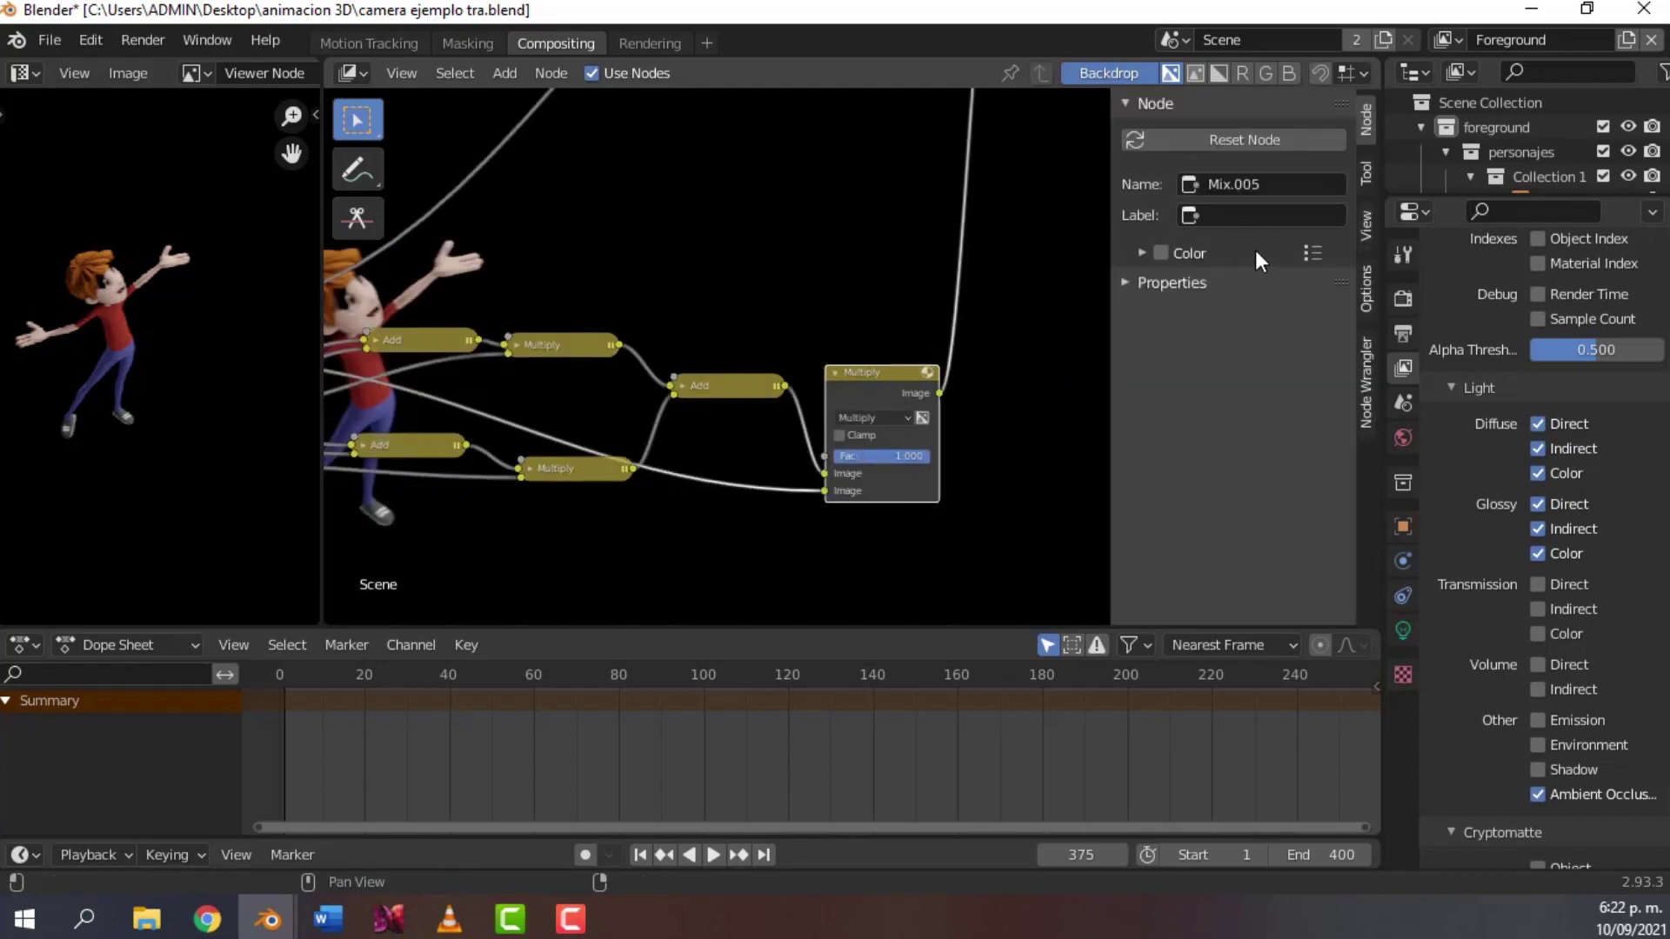
left_click(1250, 218)
type("ad")
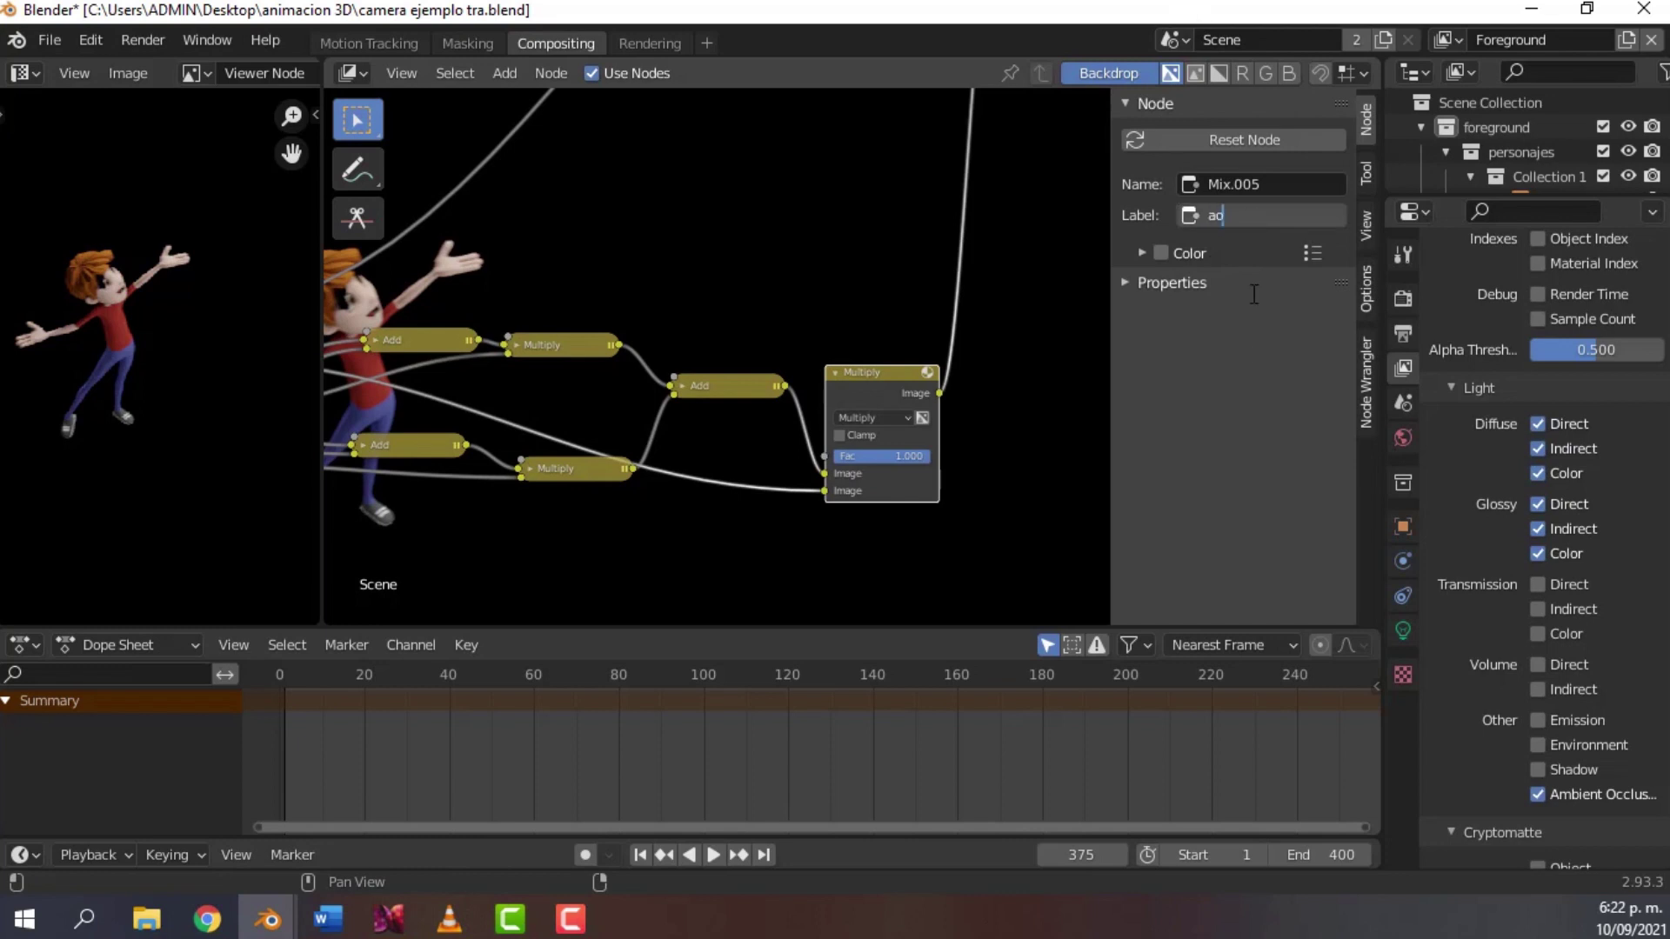
key("Return")
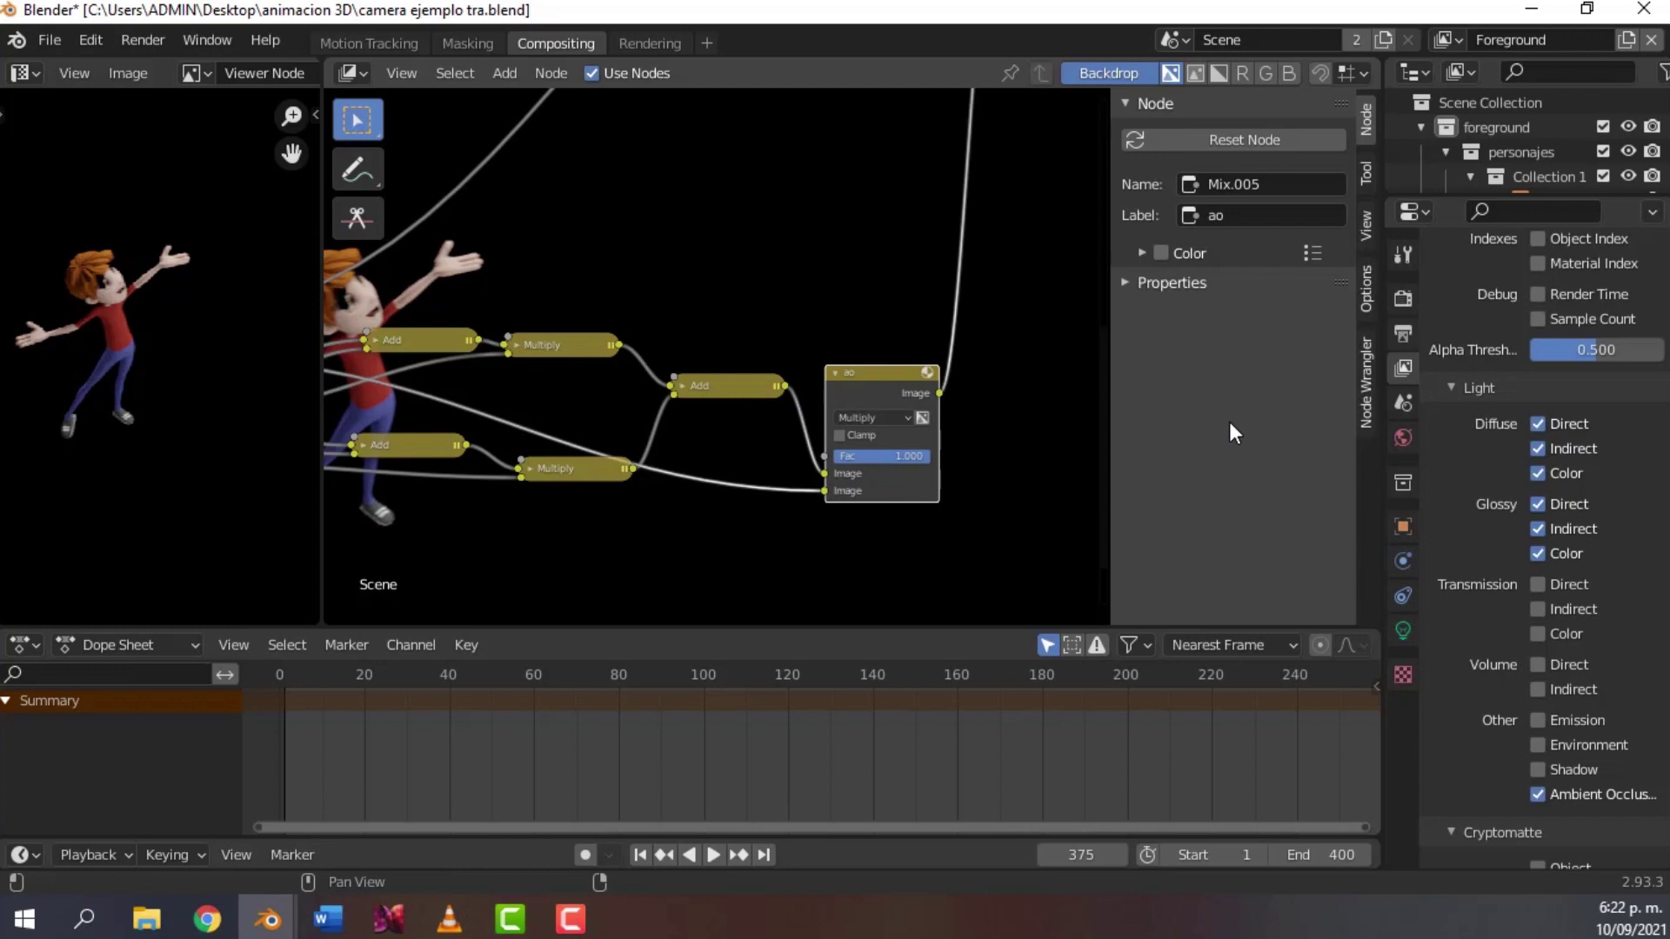
key("n")
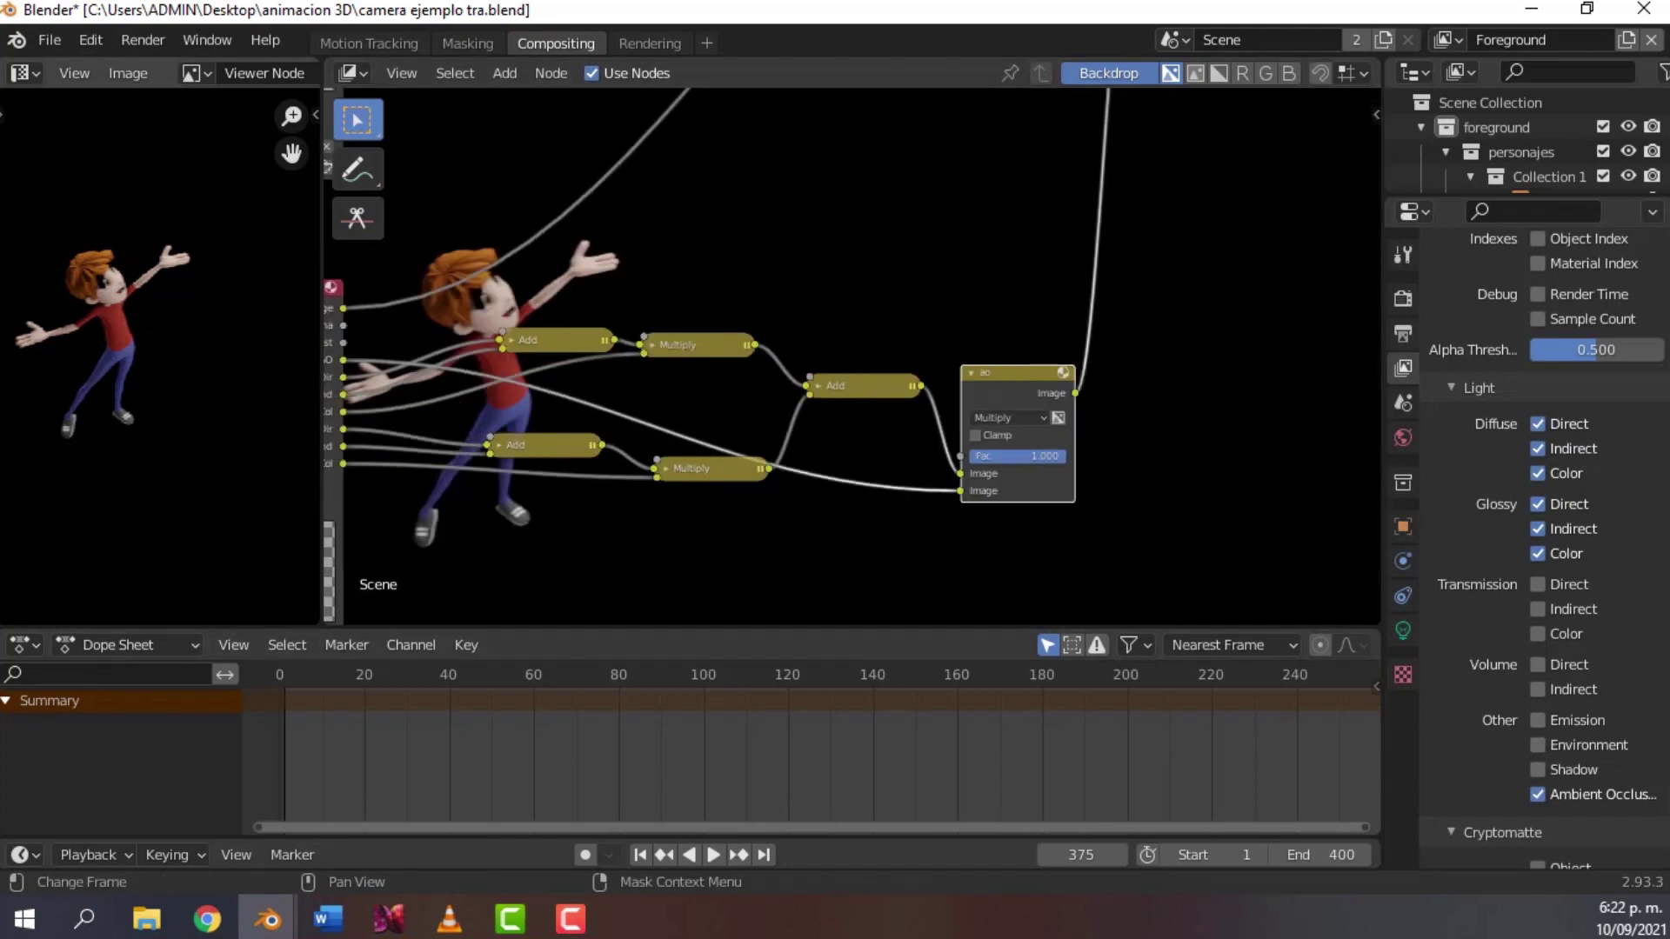
key("F10")
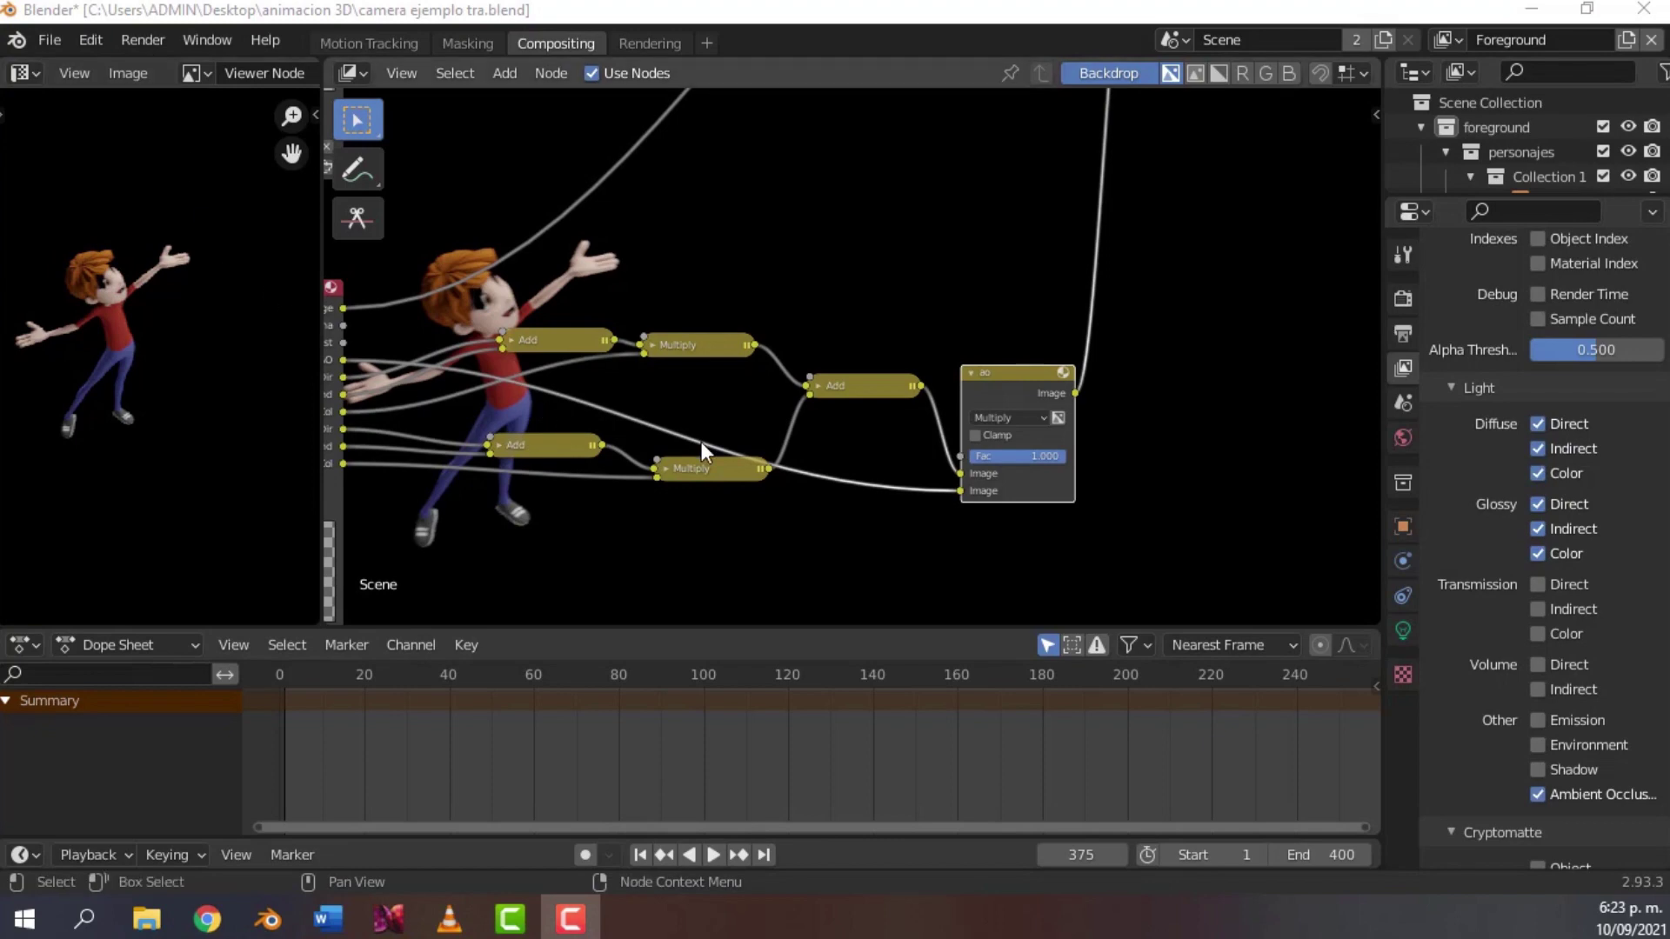
middle_click_drag(489, 400, 582, 388)
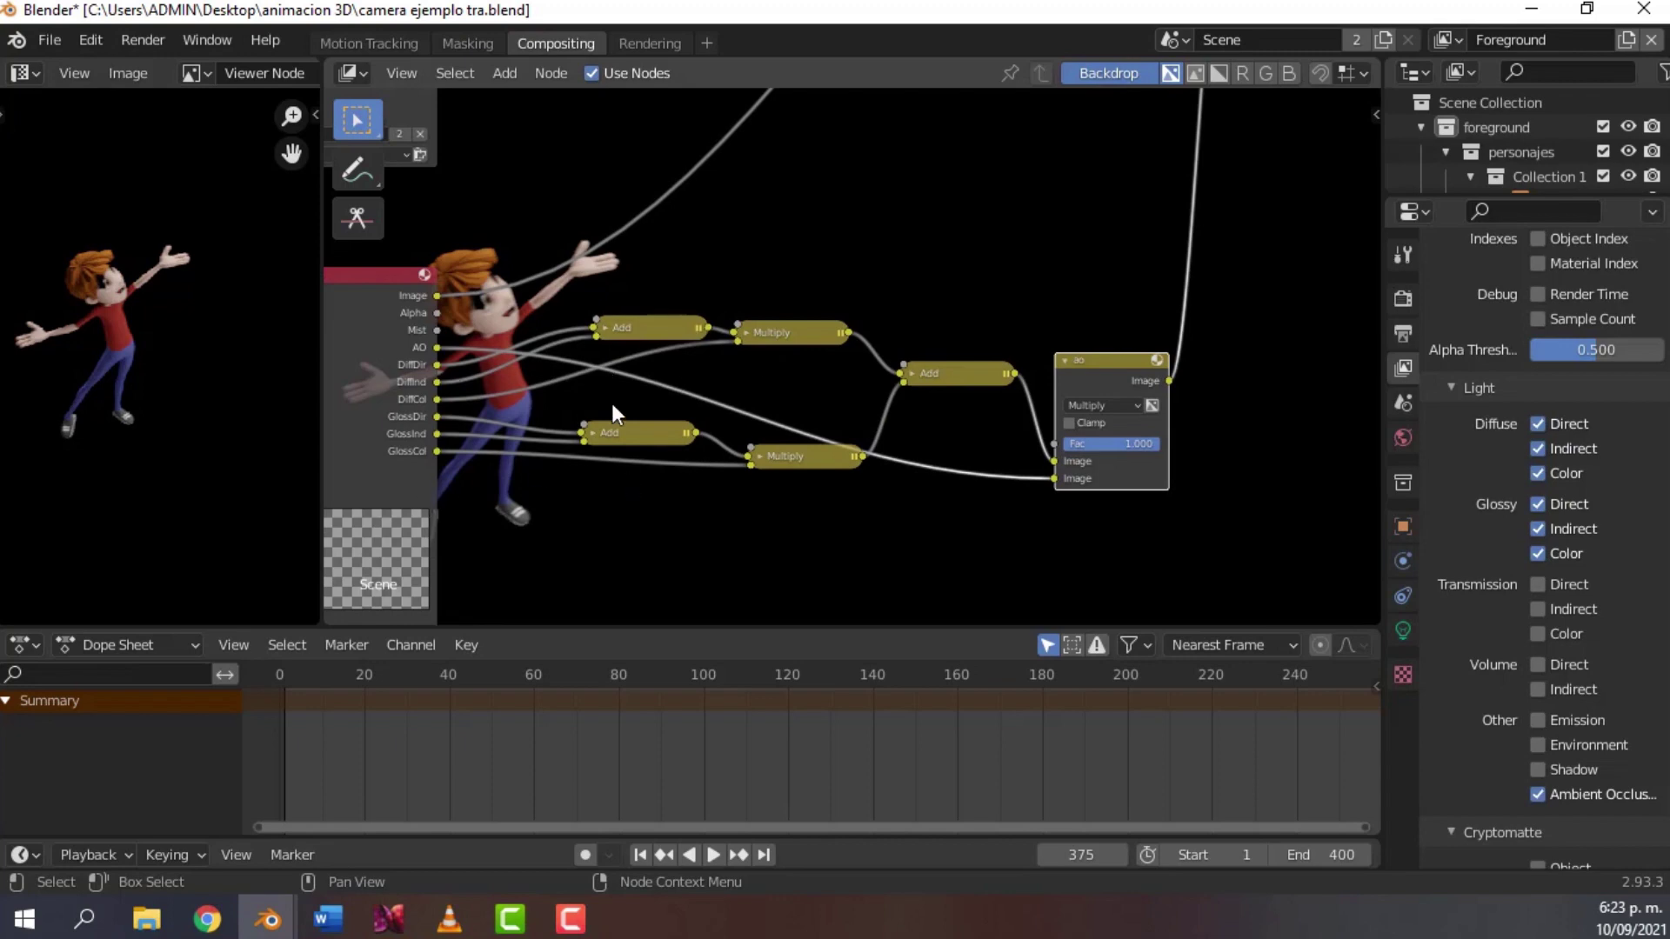
scroll(657, 231, "down", 2)
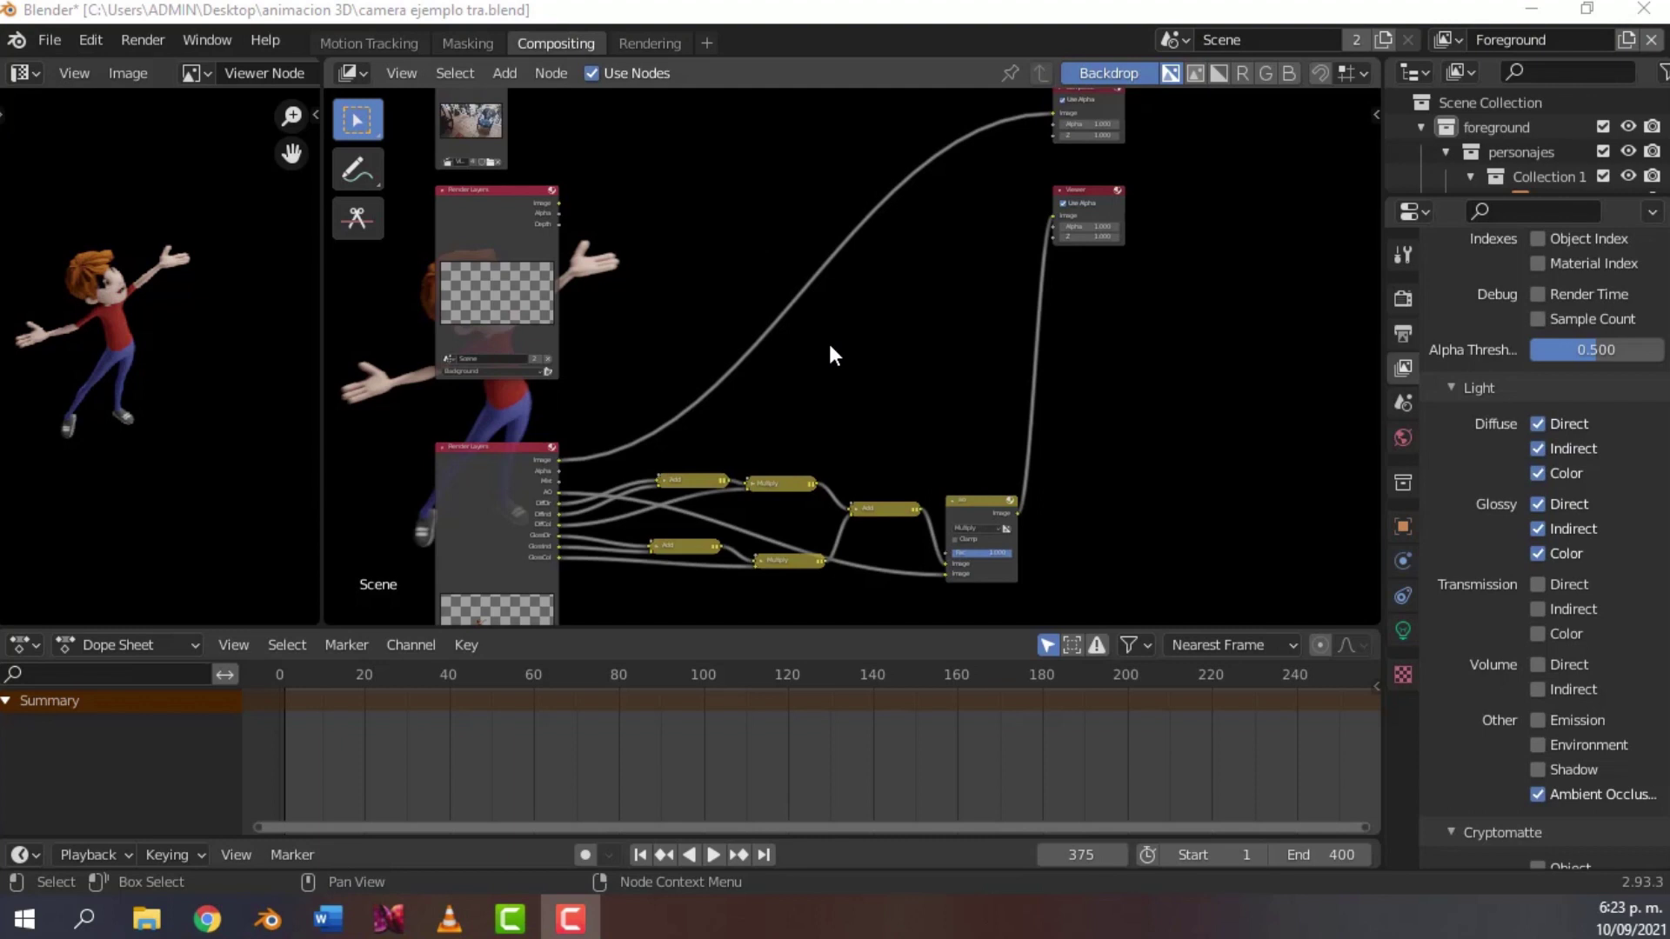
left_click(687, 262)
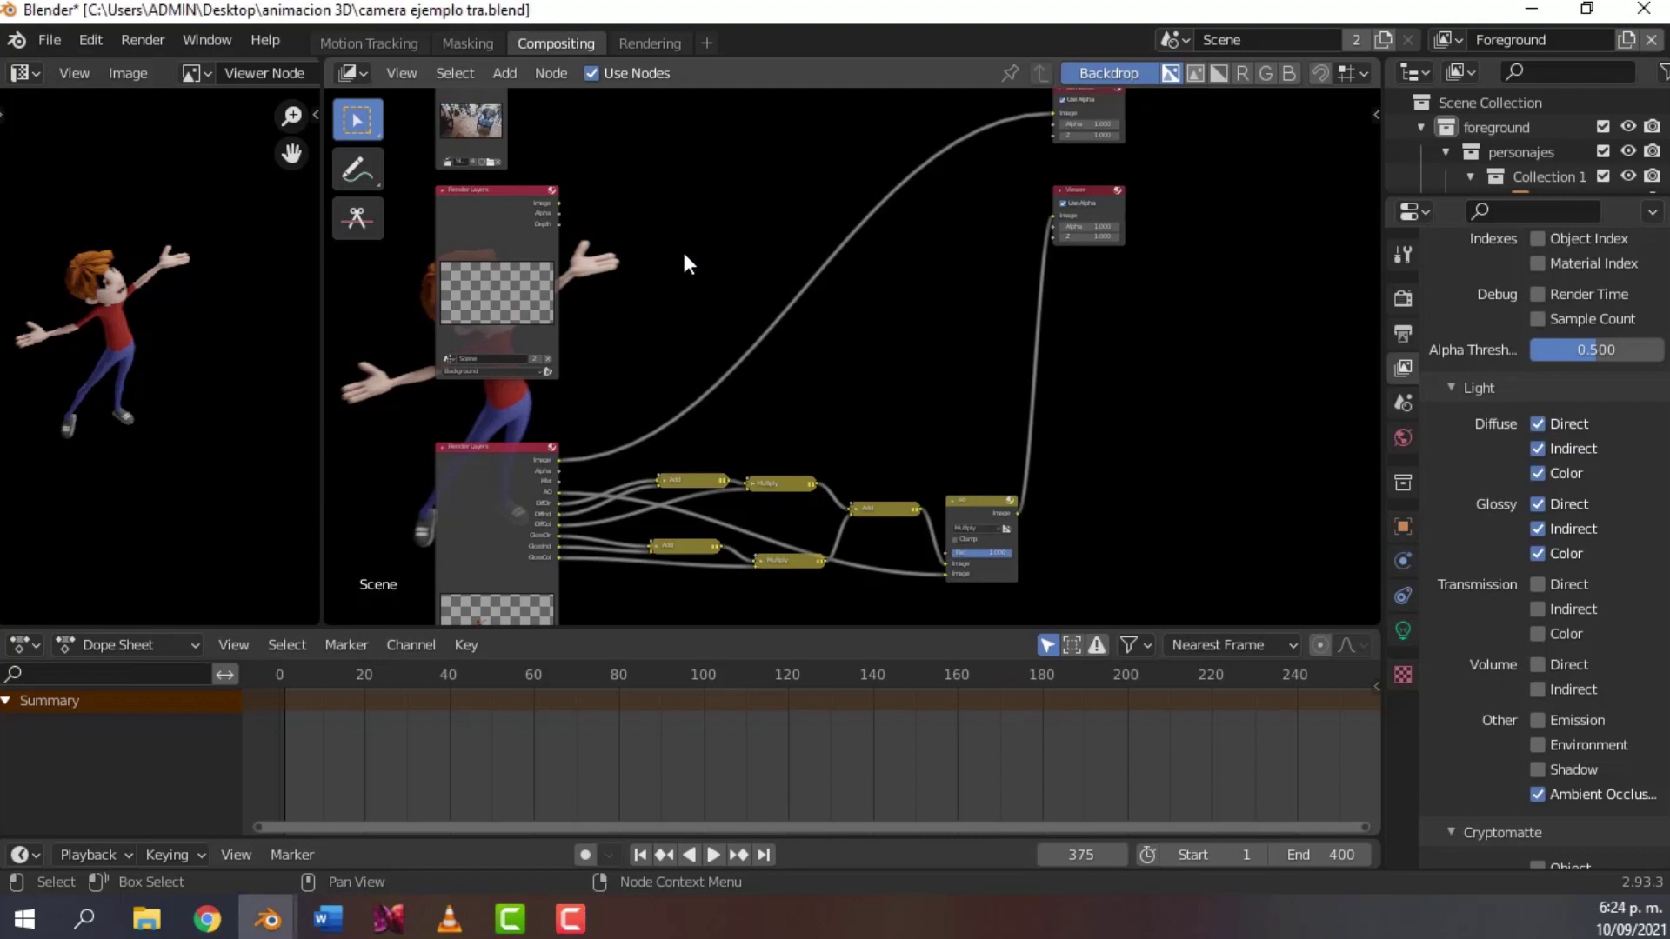
- Add an Alpha Over node and place it beside the Background render layer node
key("shift")
key("shift+a")
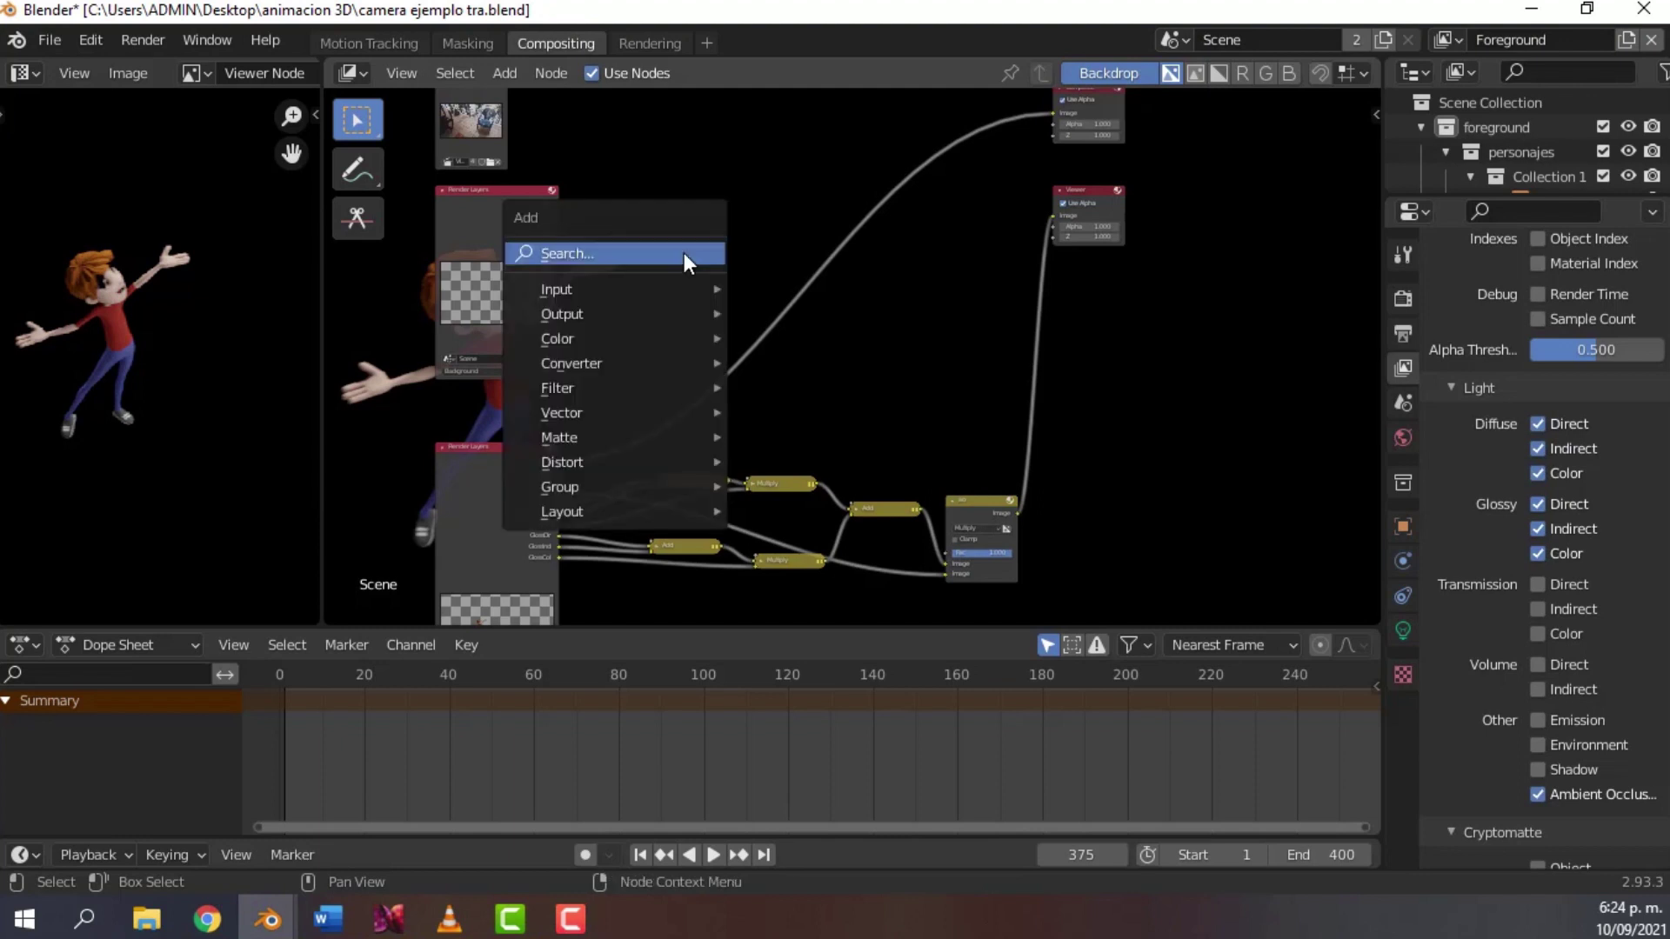
left_click(684, 252)
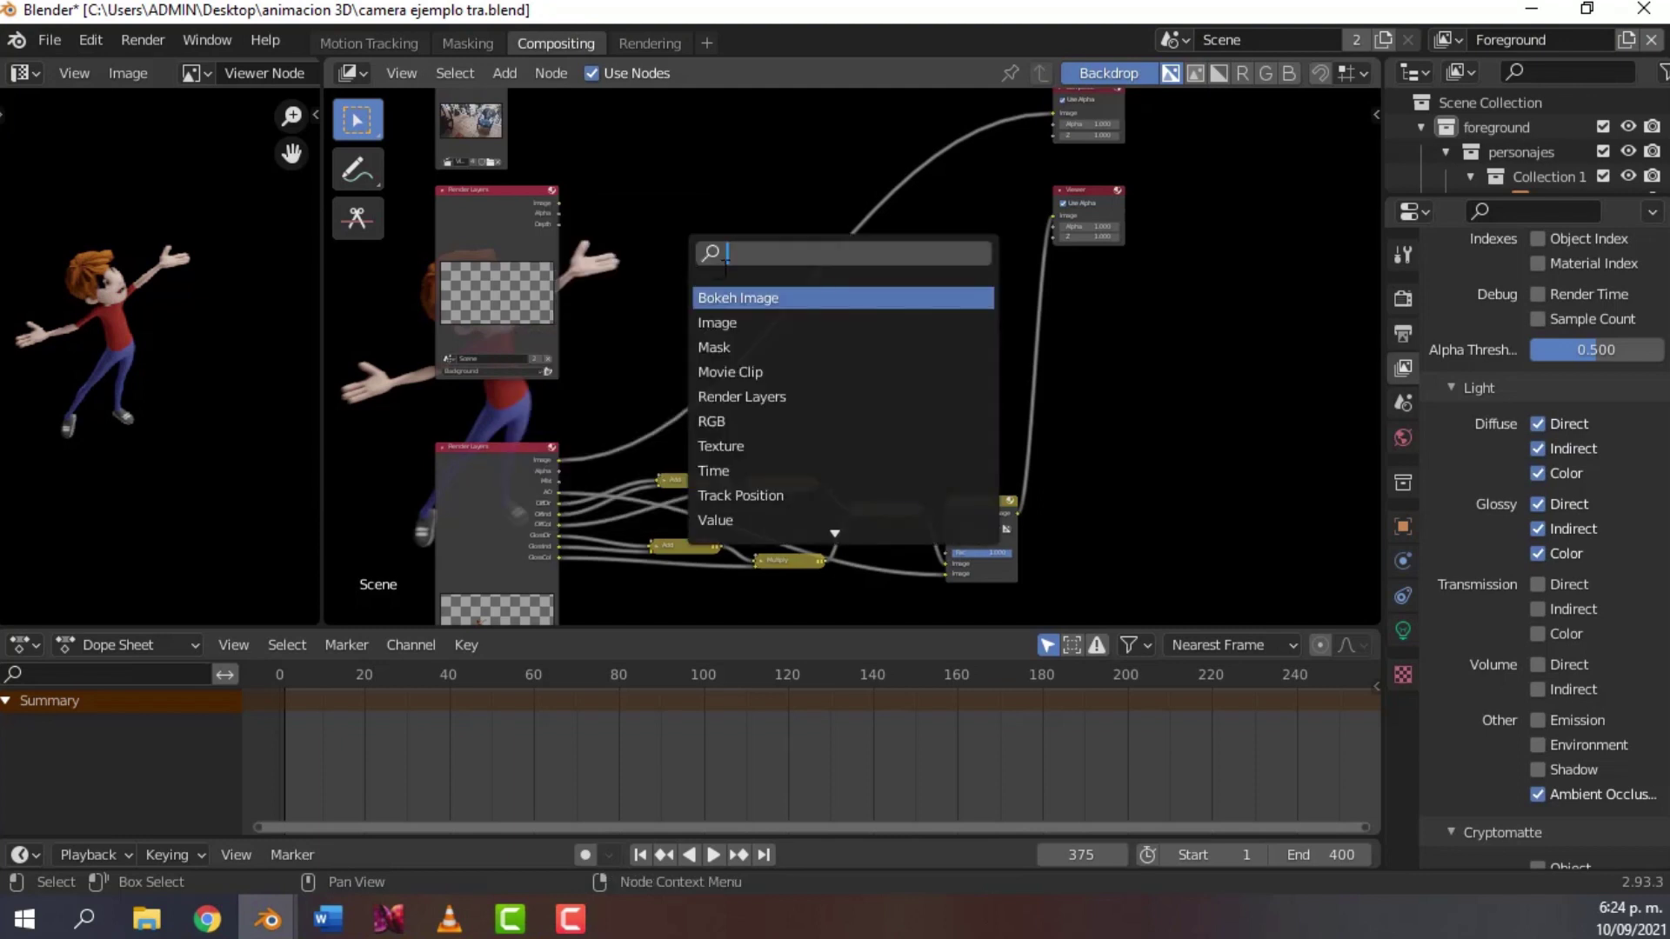
type("alph")
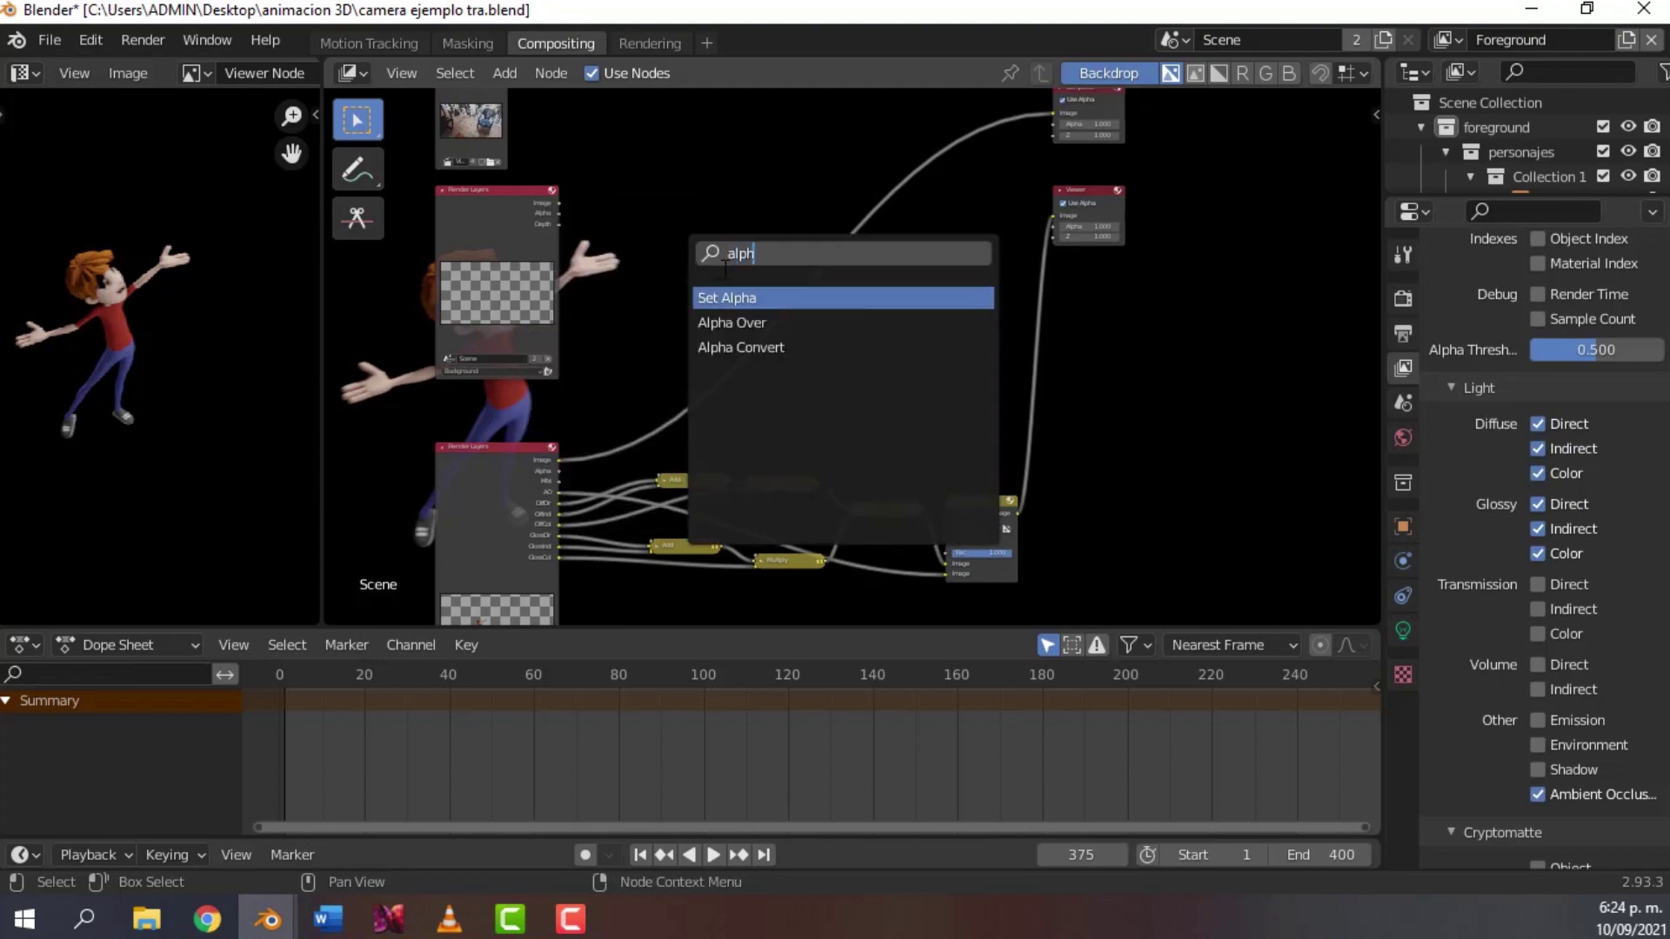
type("a")
left_click(774, 322)
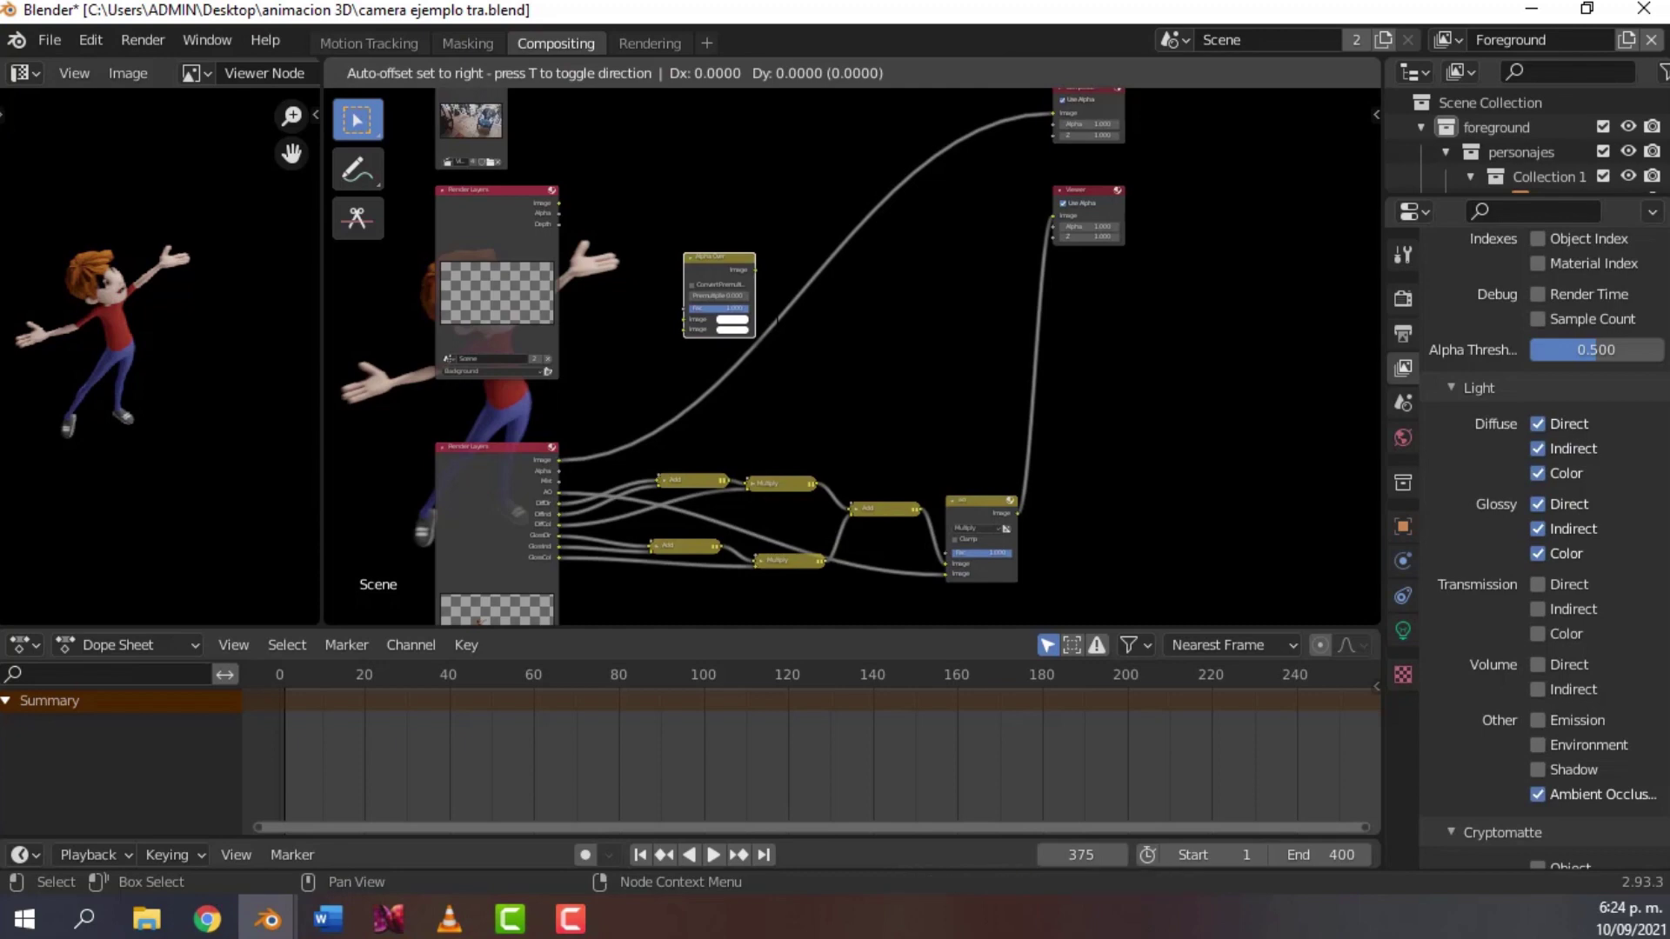
left_click(752, 223)
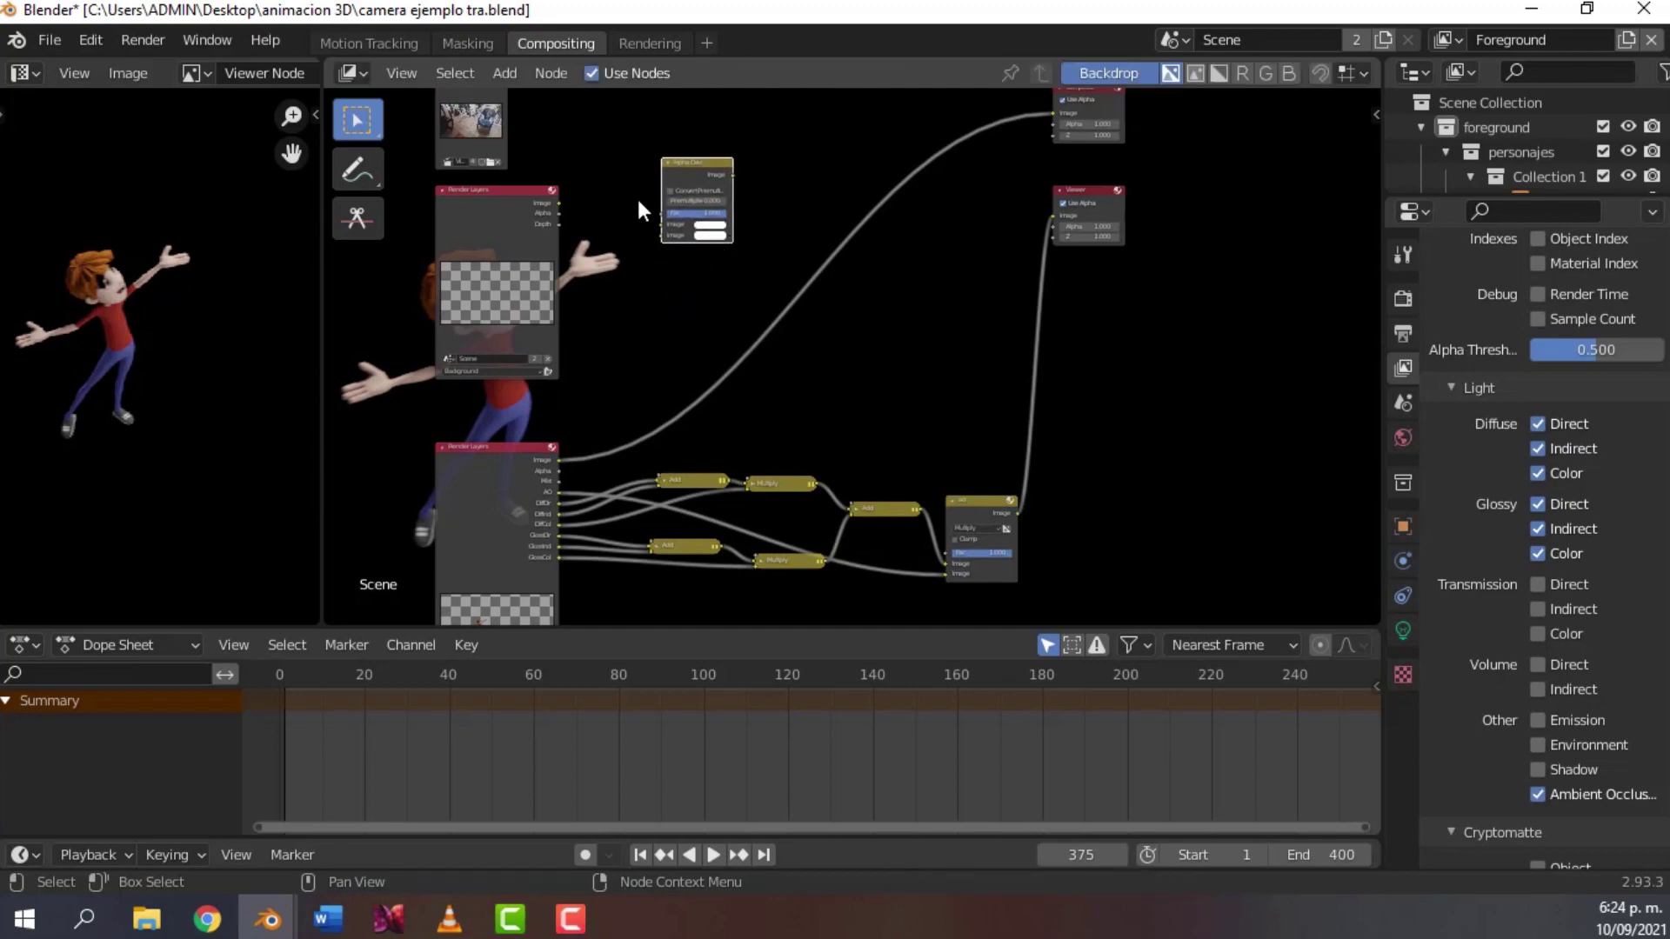
- Connect the undistorted movie clip to the Alpha Over node's first Image input and the Background render layer's Image to its second
middle_click_drag(638, 202, 604, 275)
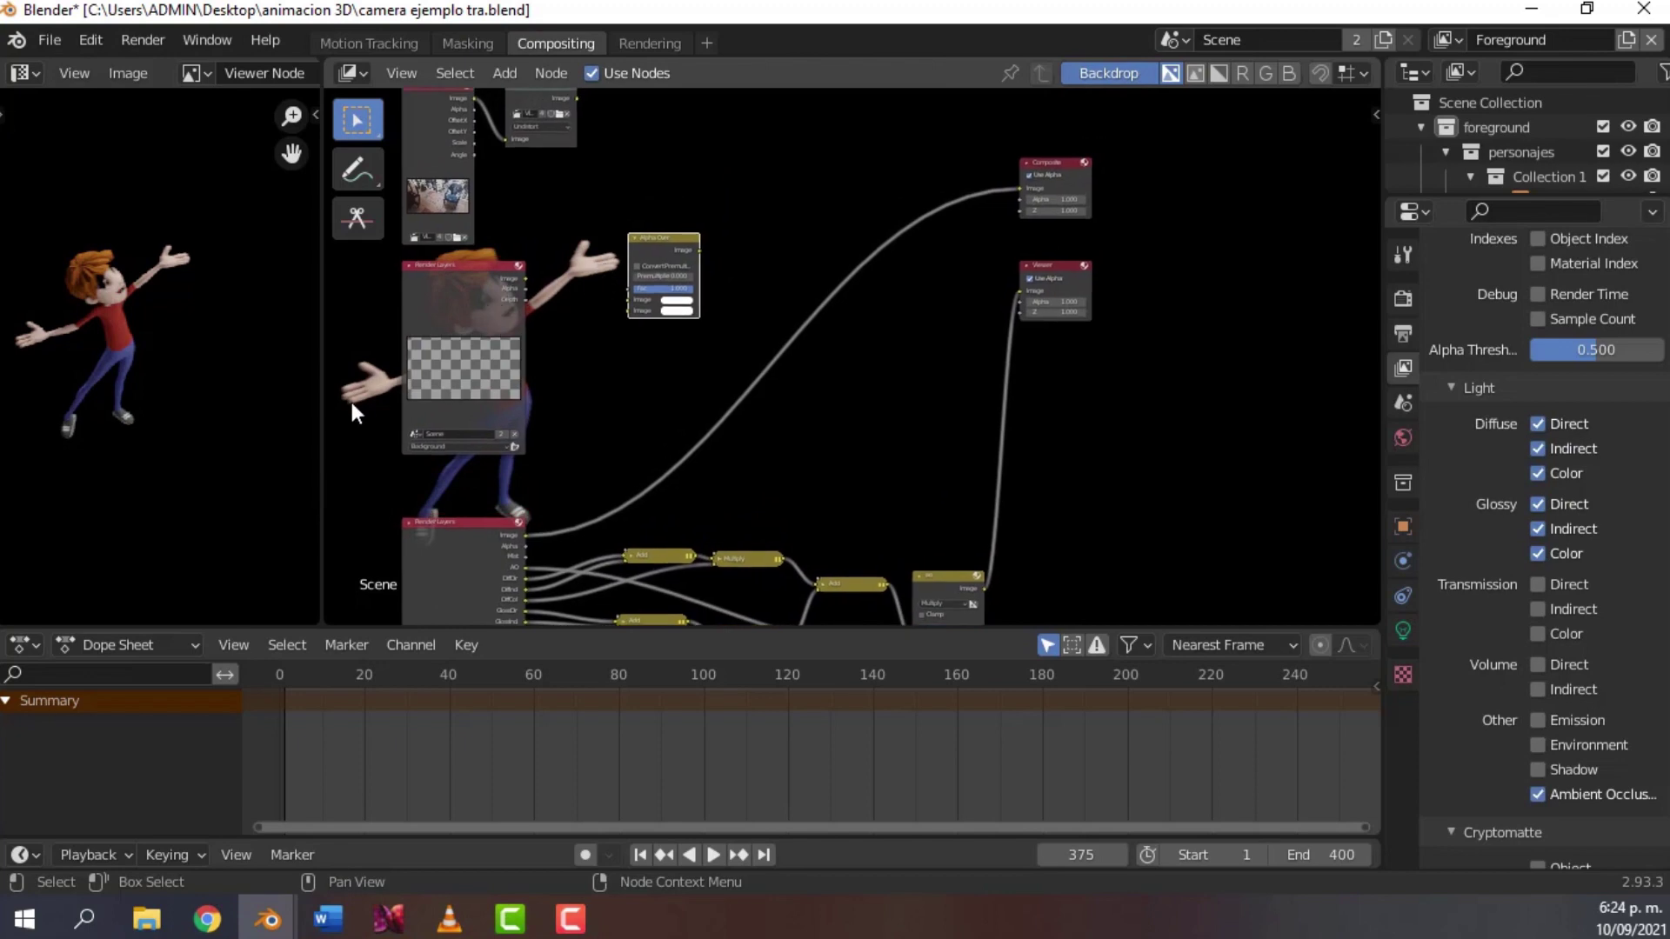
scroll(531, 282, "up", 2)
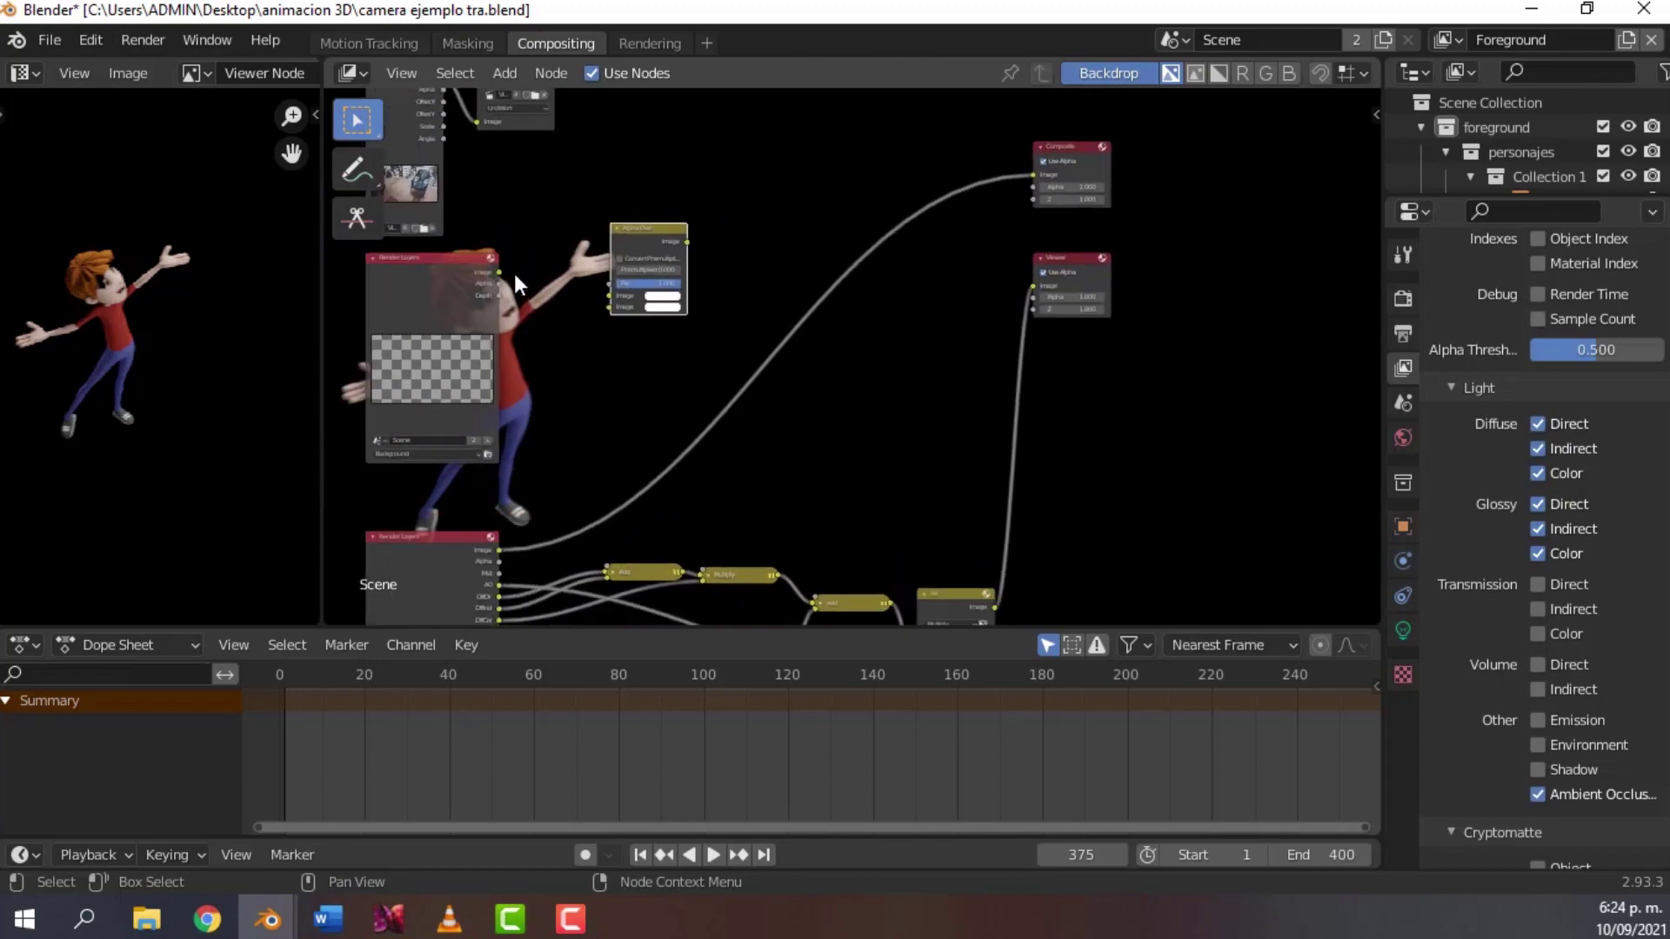
left_click_drag(500, 272, 611, 315)
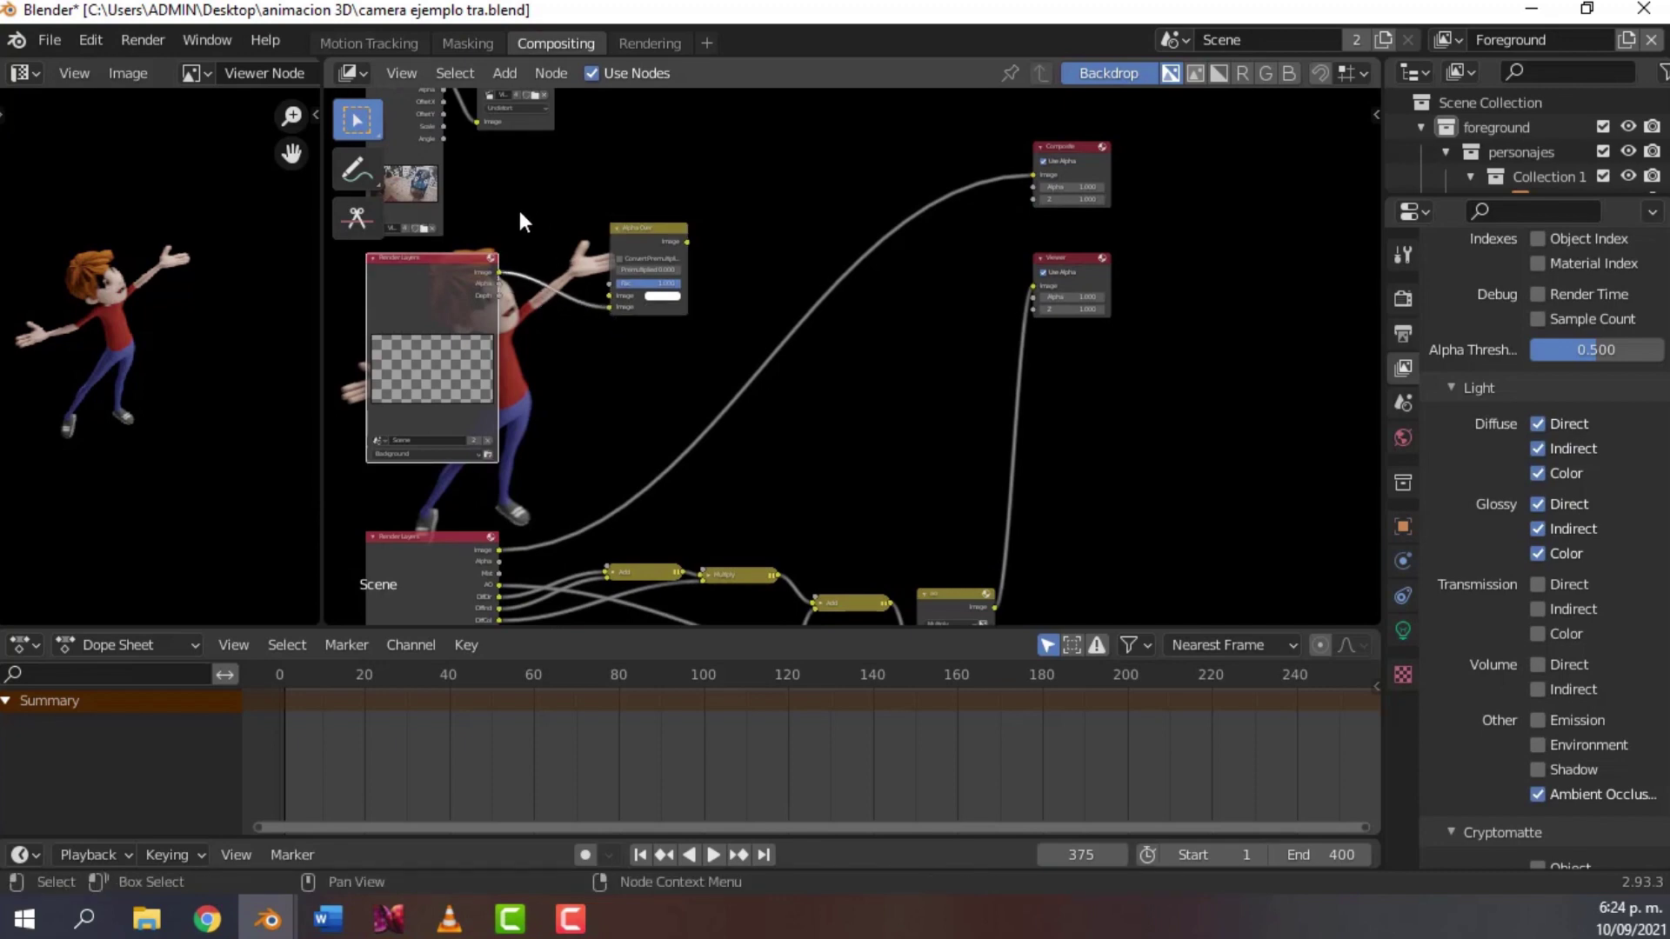
middle_click_drag(549, 195, 602, 272)
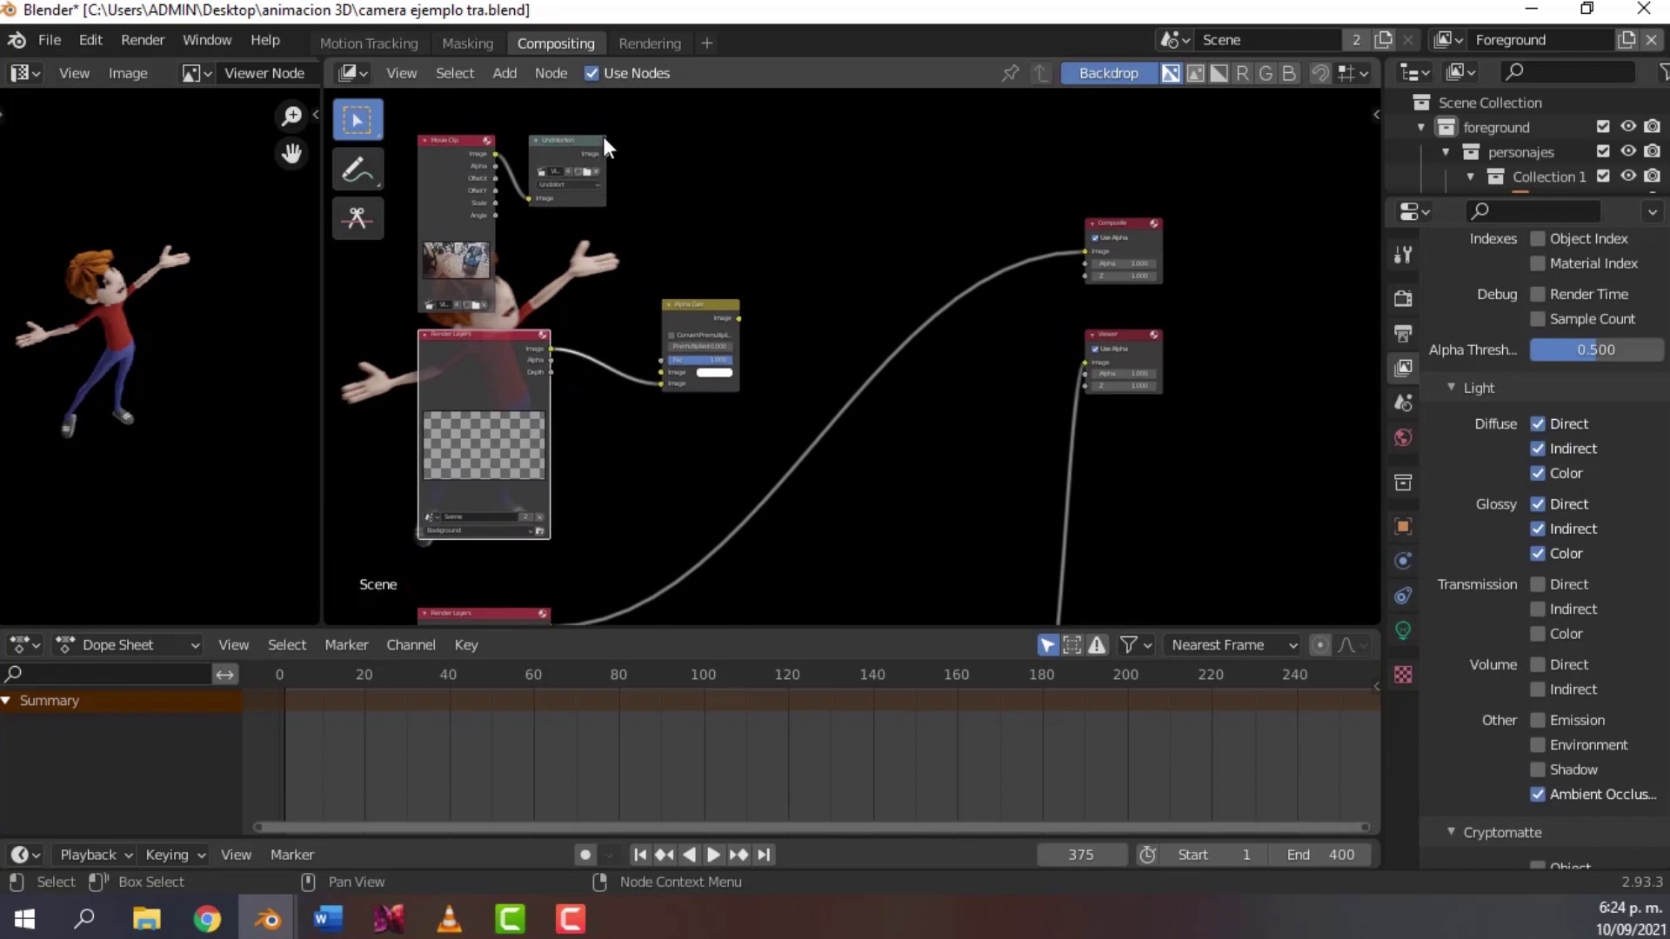
left_click_drag(608, 154, 659, 373)
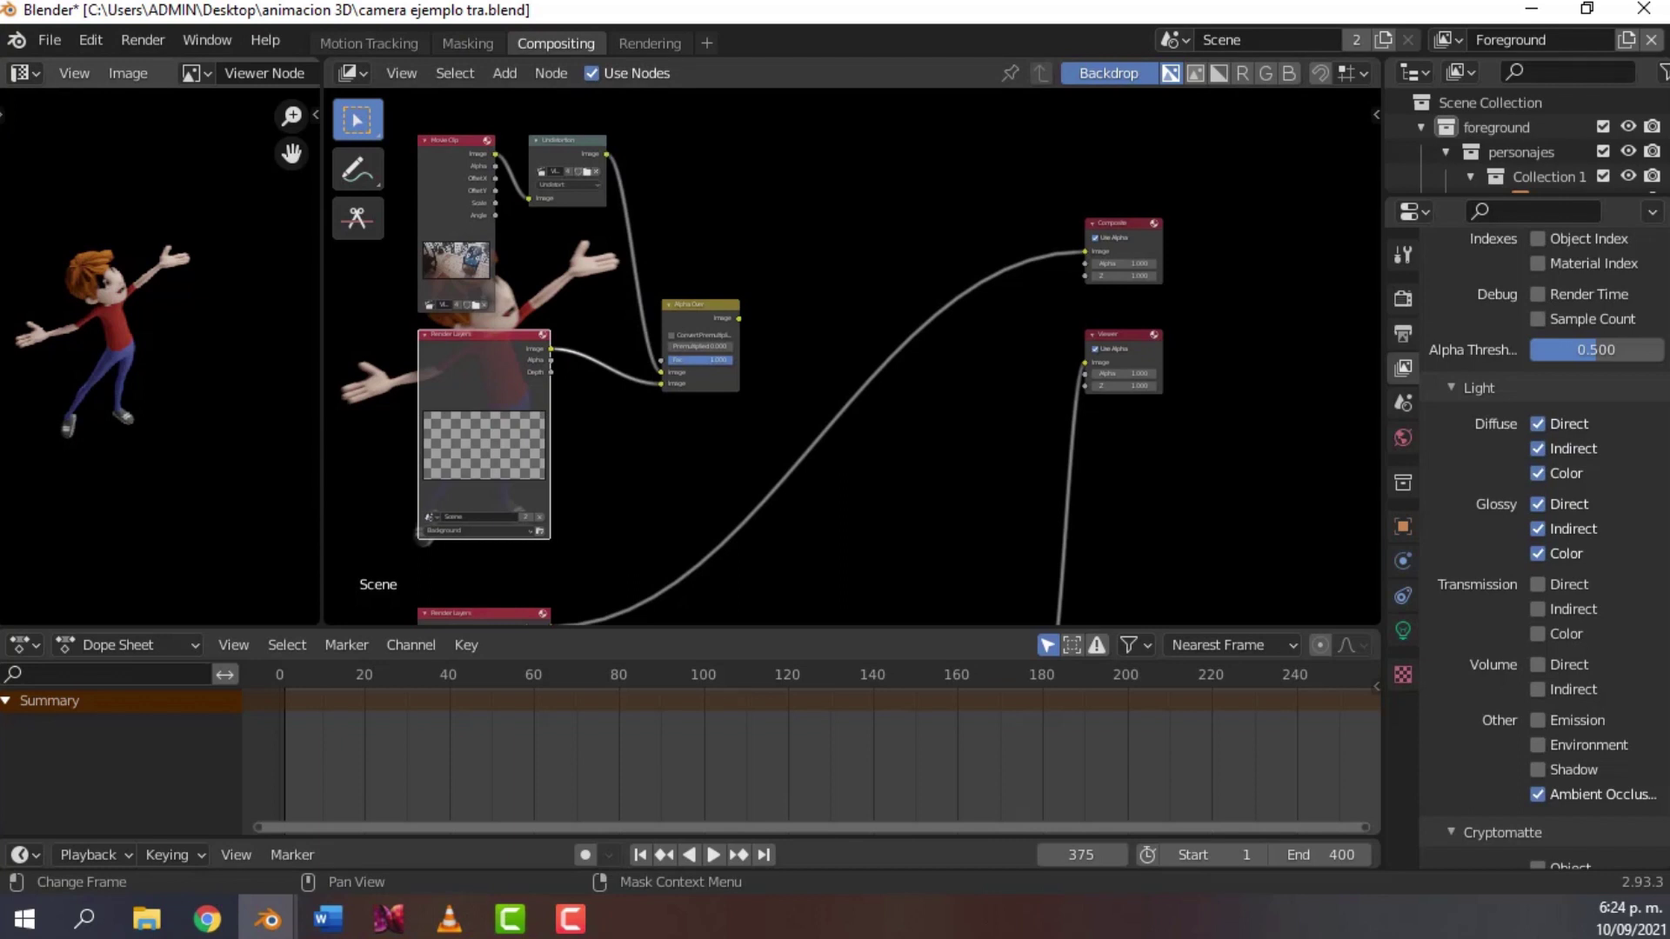
- Duplicate the Alpha Over node and connect the original's output to the copy's first Image input
left_click(694, 305)
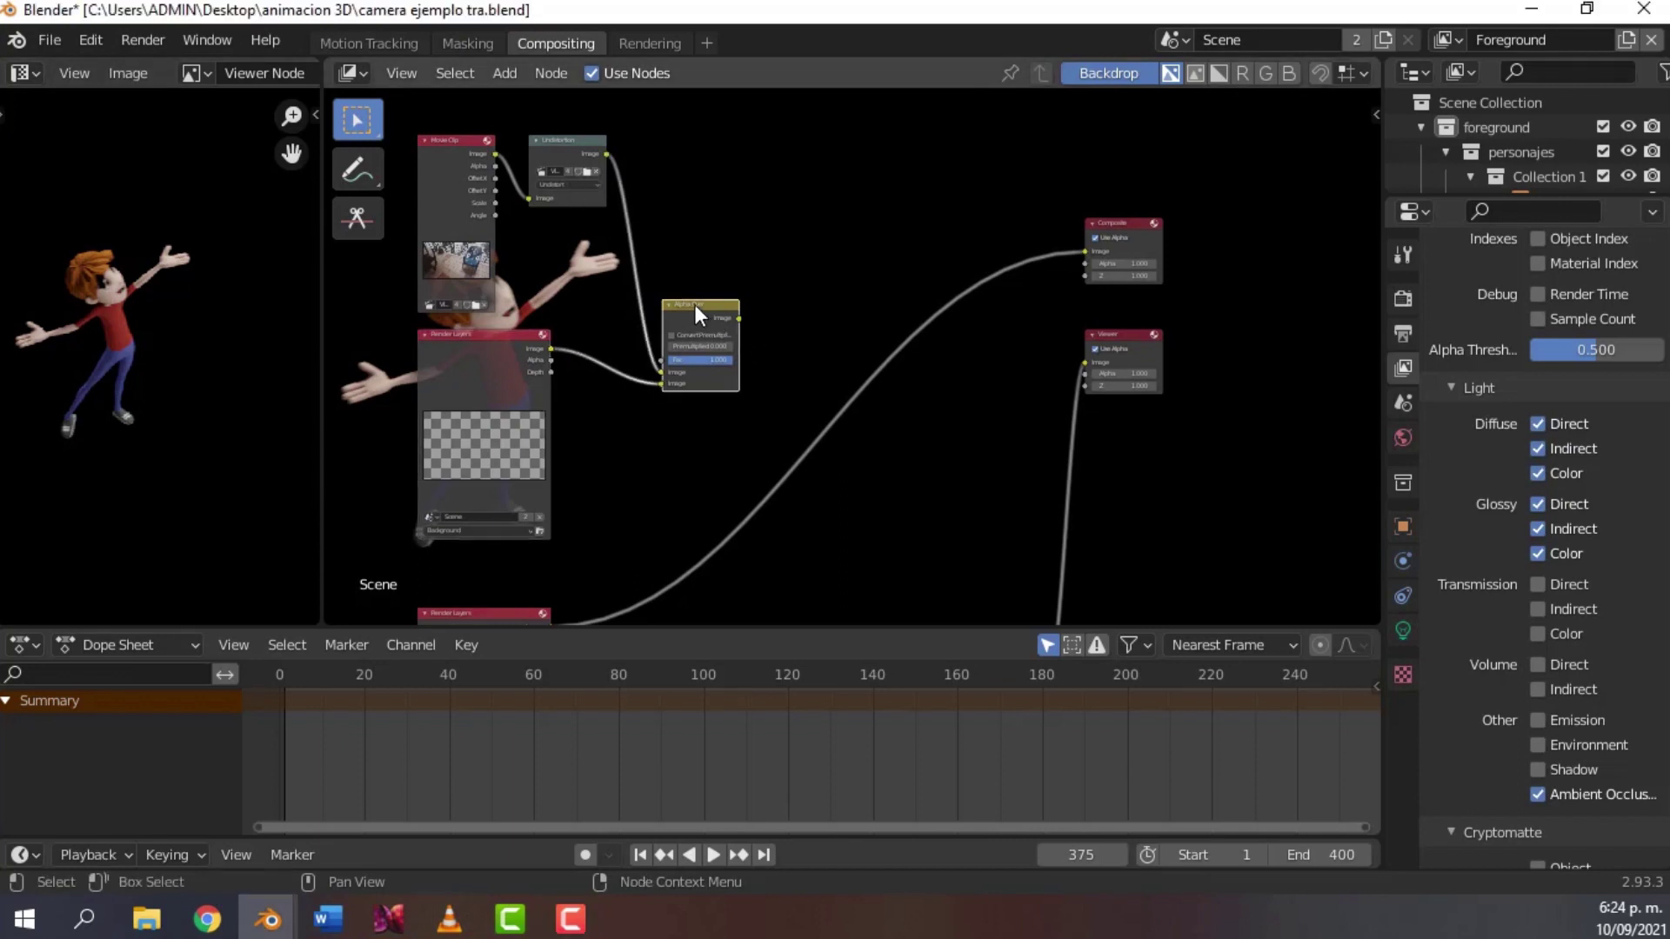
key("shift+d")
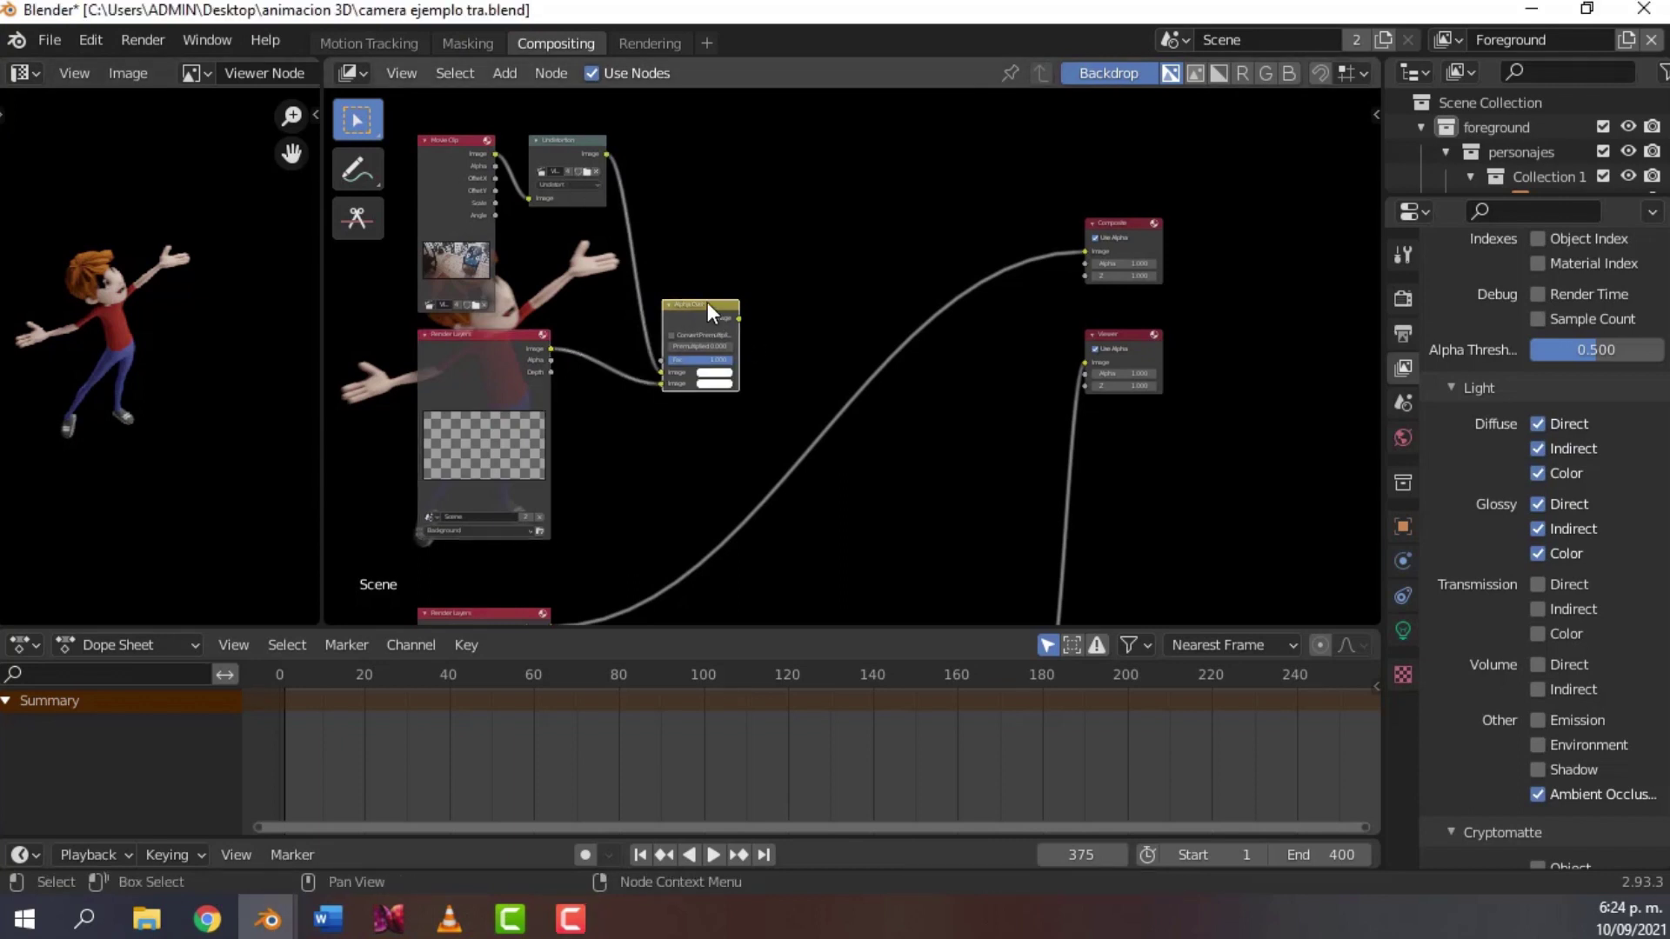
left_click(854, 225)
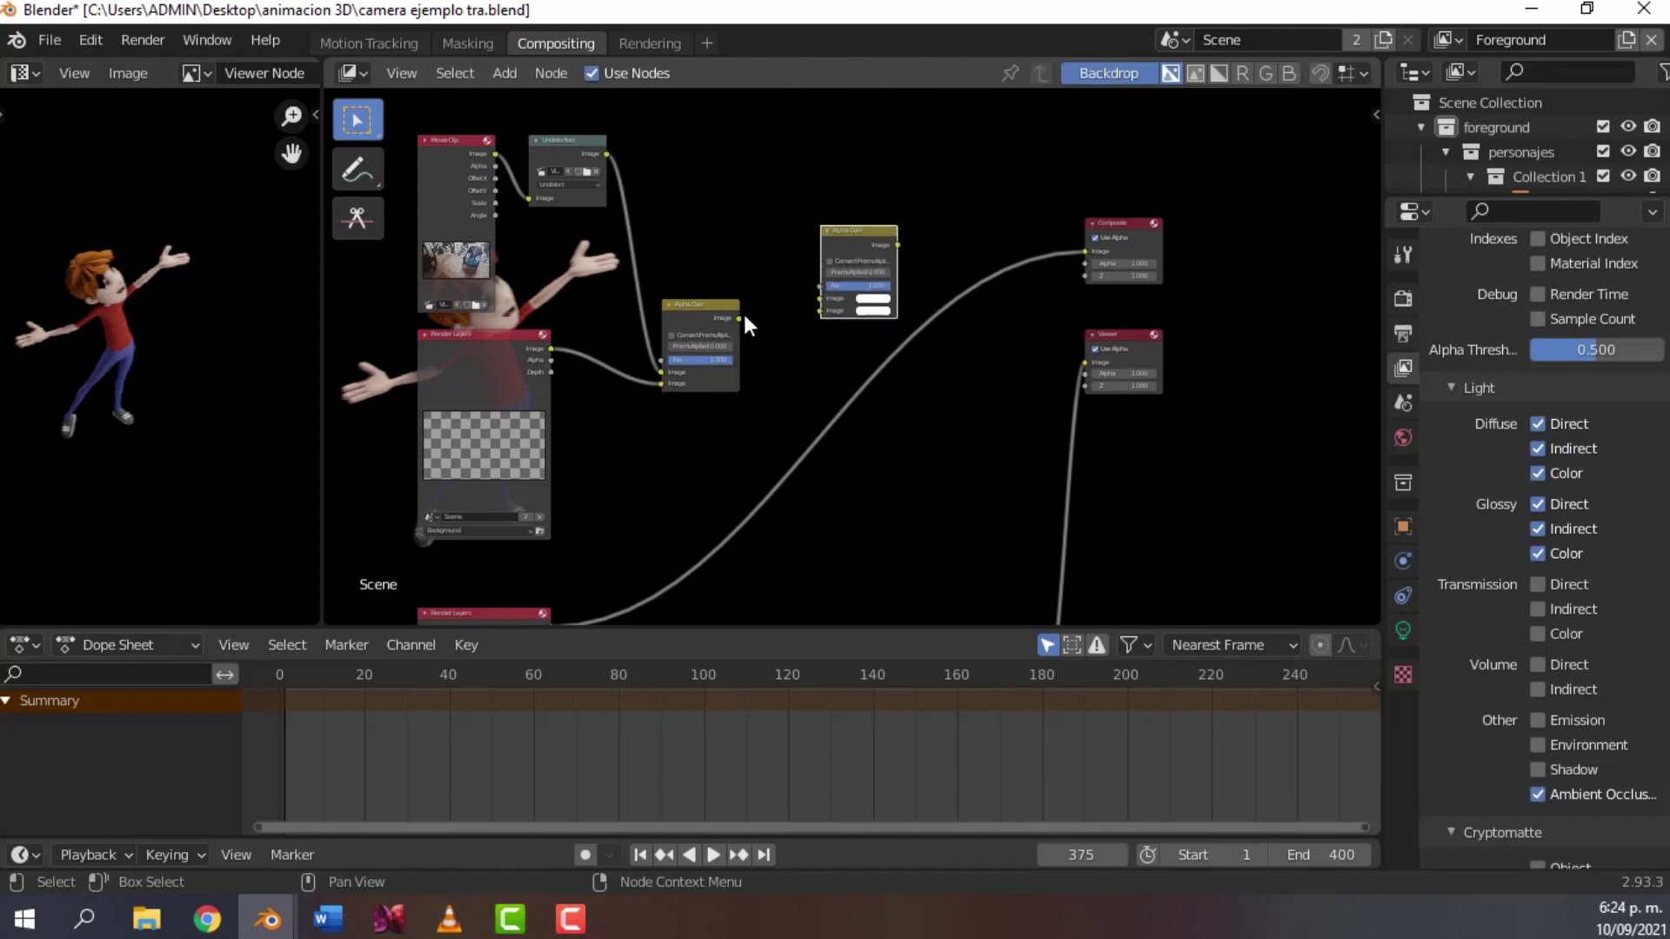
left_click_drag(739, 317, 821, 299)
- Collapse the "ao" Multiply node
scroll(967, 433, "down", 2)
middle_click_drag(960, 578, 760, 465)
scroll(785, 496, "up", 2)
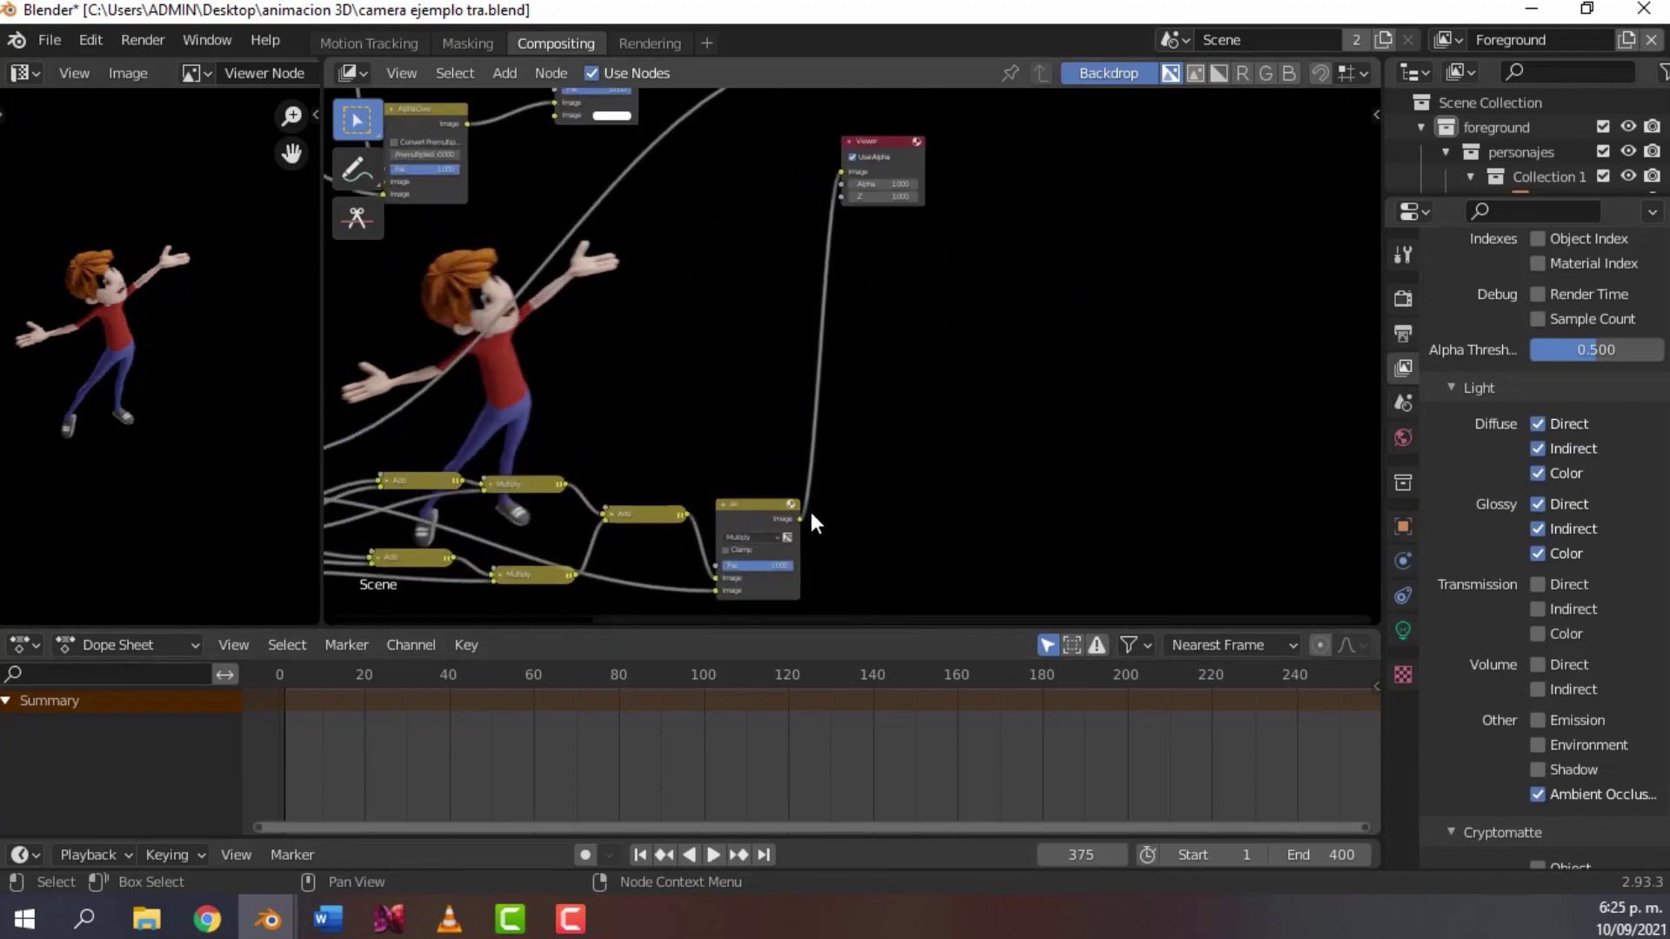
left_click(752, 508)
key("h")
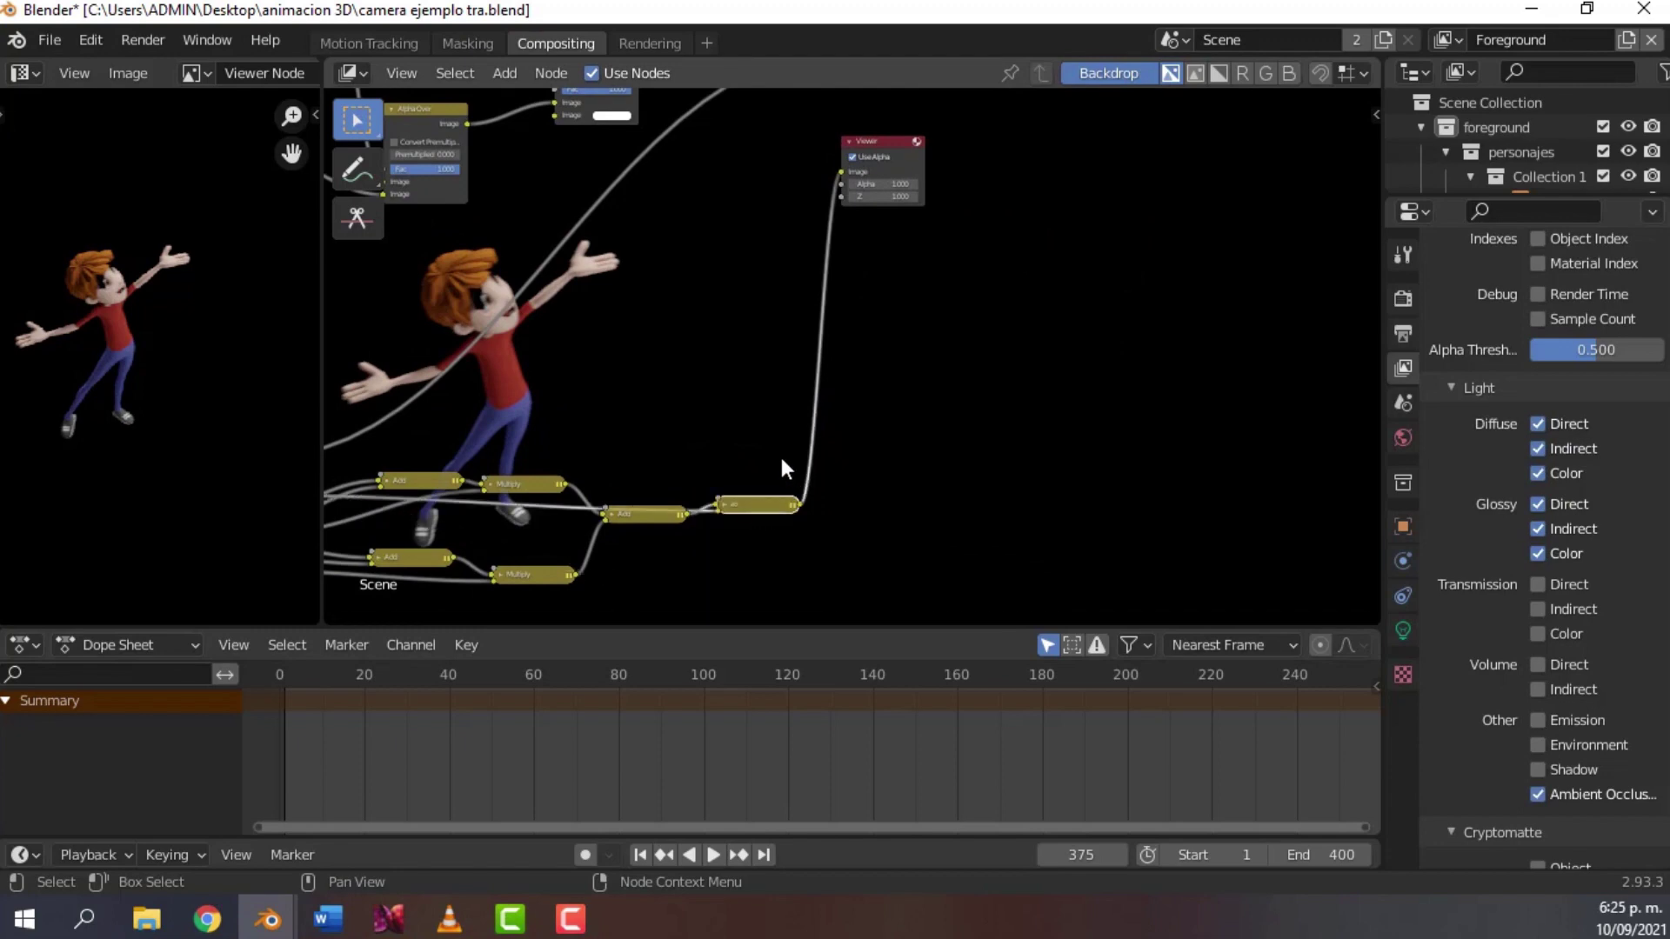
- Move the Composite node up out of the way and place the second Alpha Over node just before the Viewer
middle_click_drag(730, 216, 812, 417)
left_click_drag(963, 243, 890, 114)
scroll(900, 218, "down", 2)
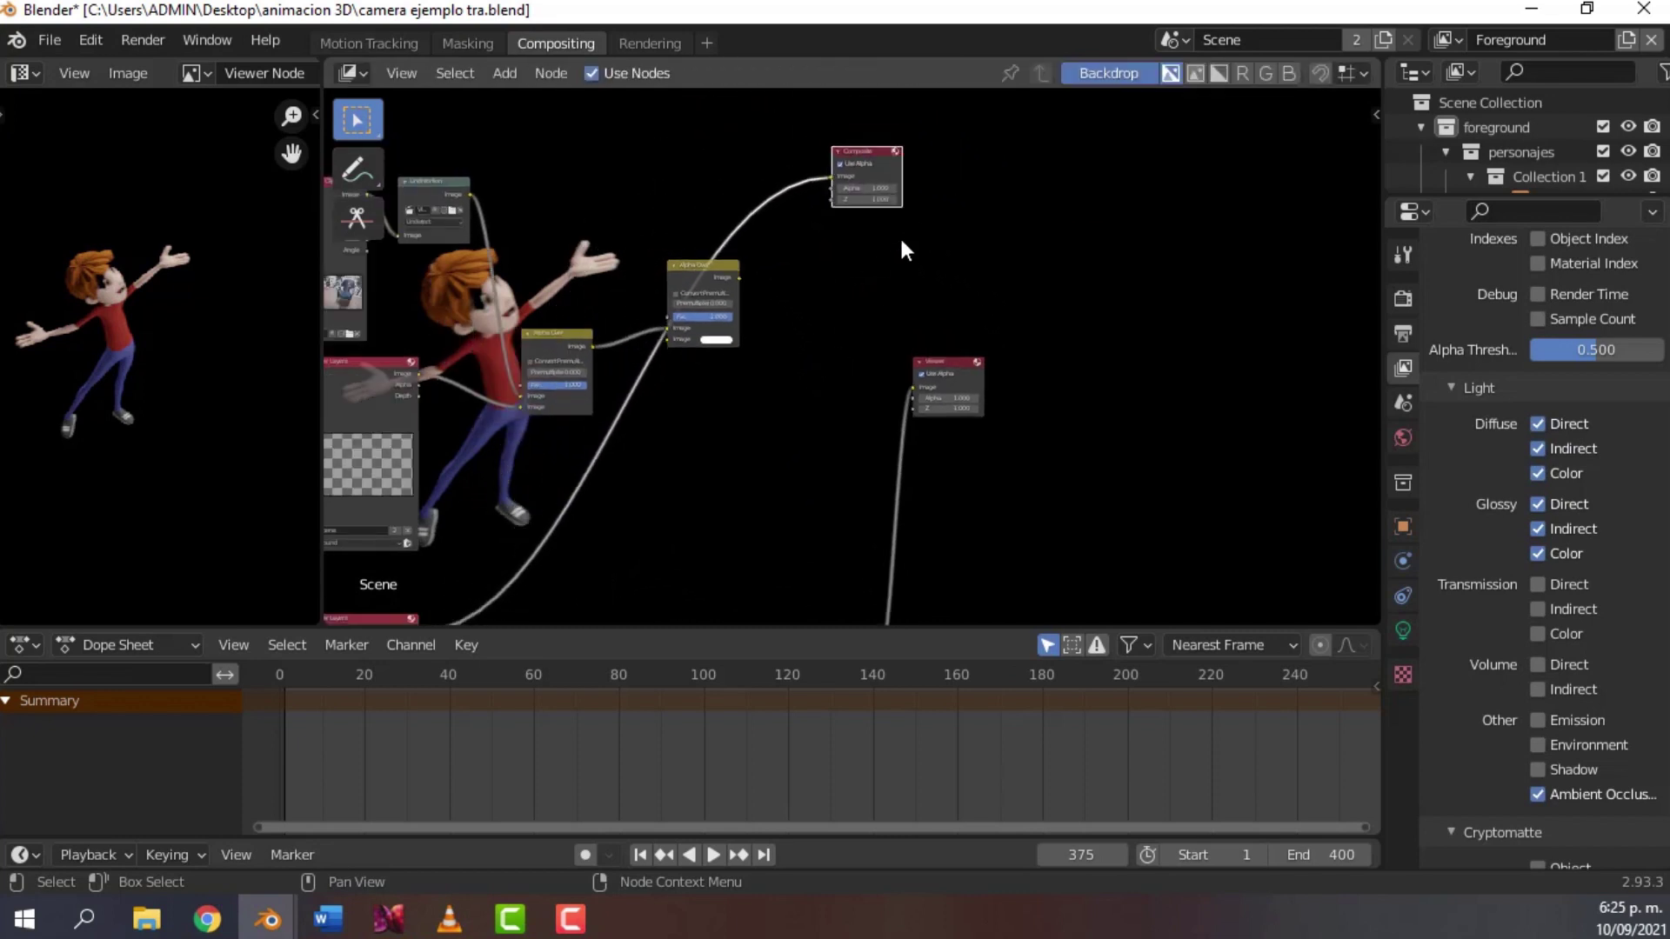
left_click_drag(788, 227, 841, 125)
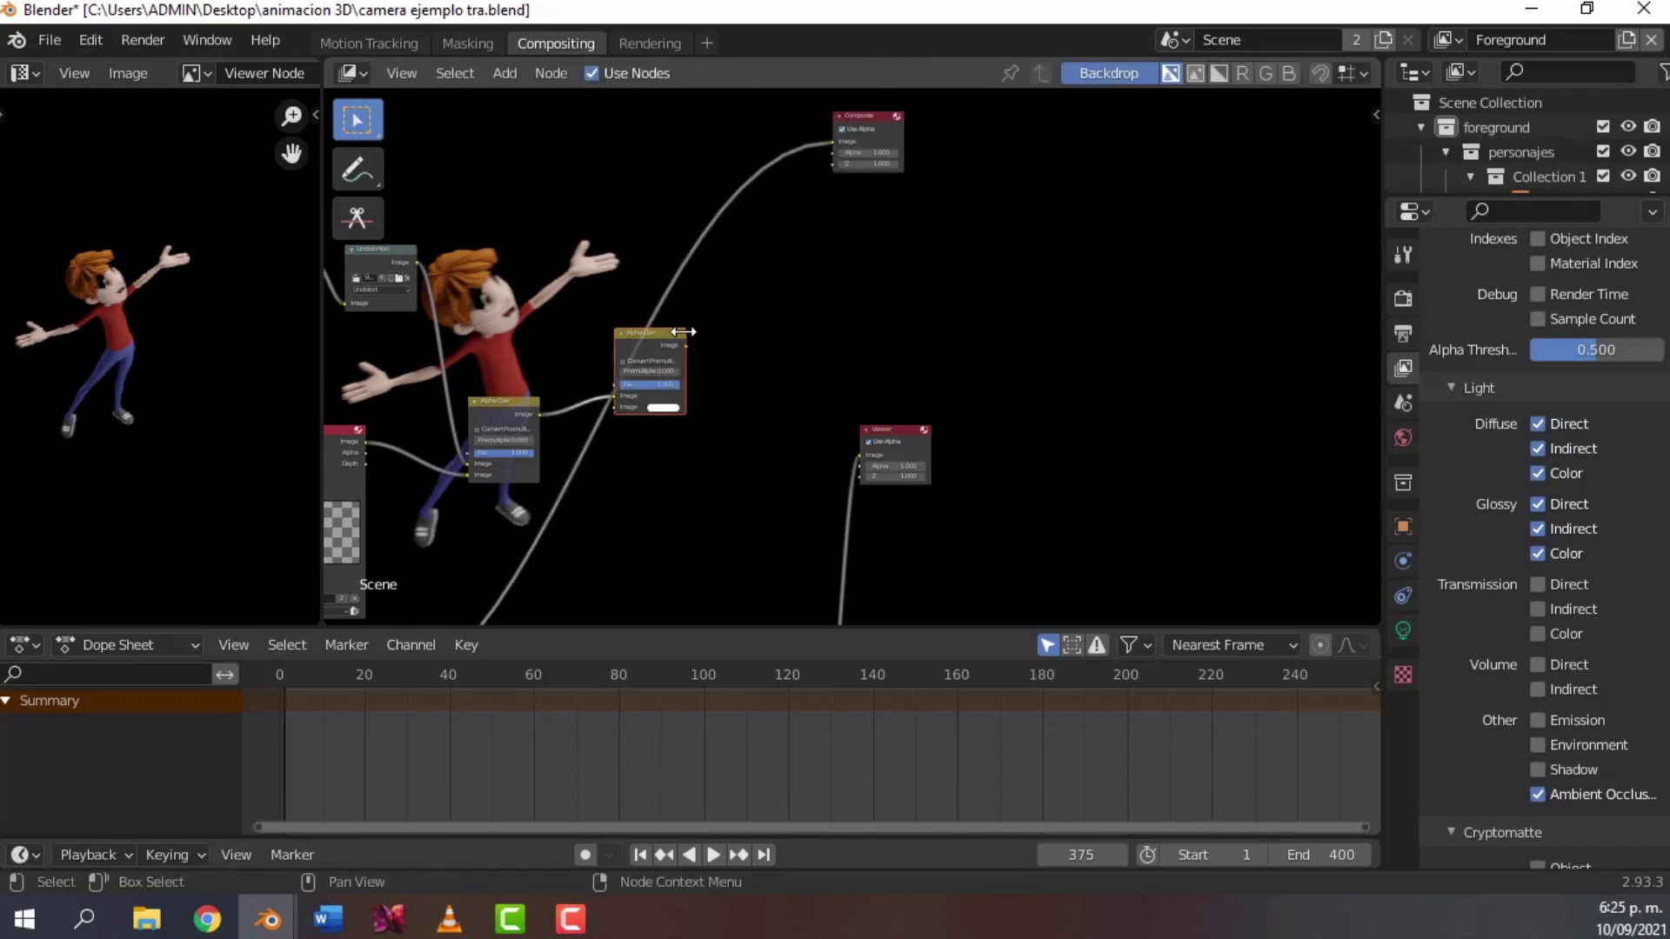
key("g")
left_click(769, 469)
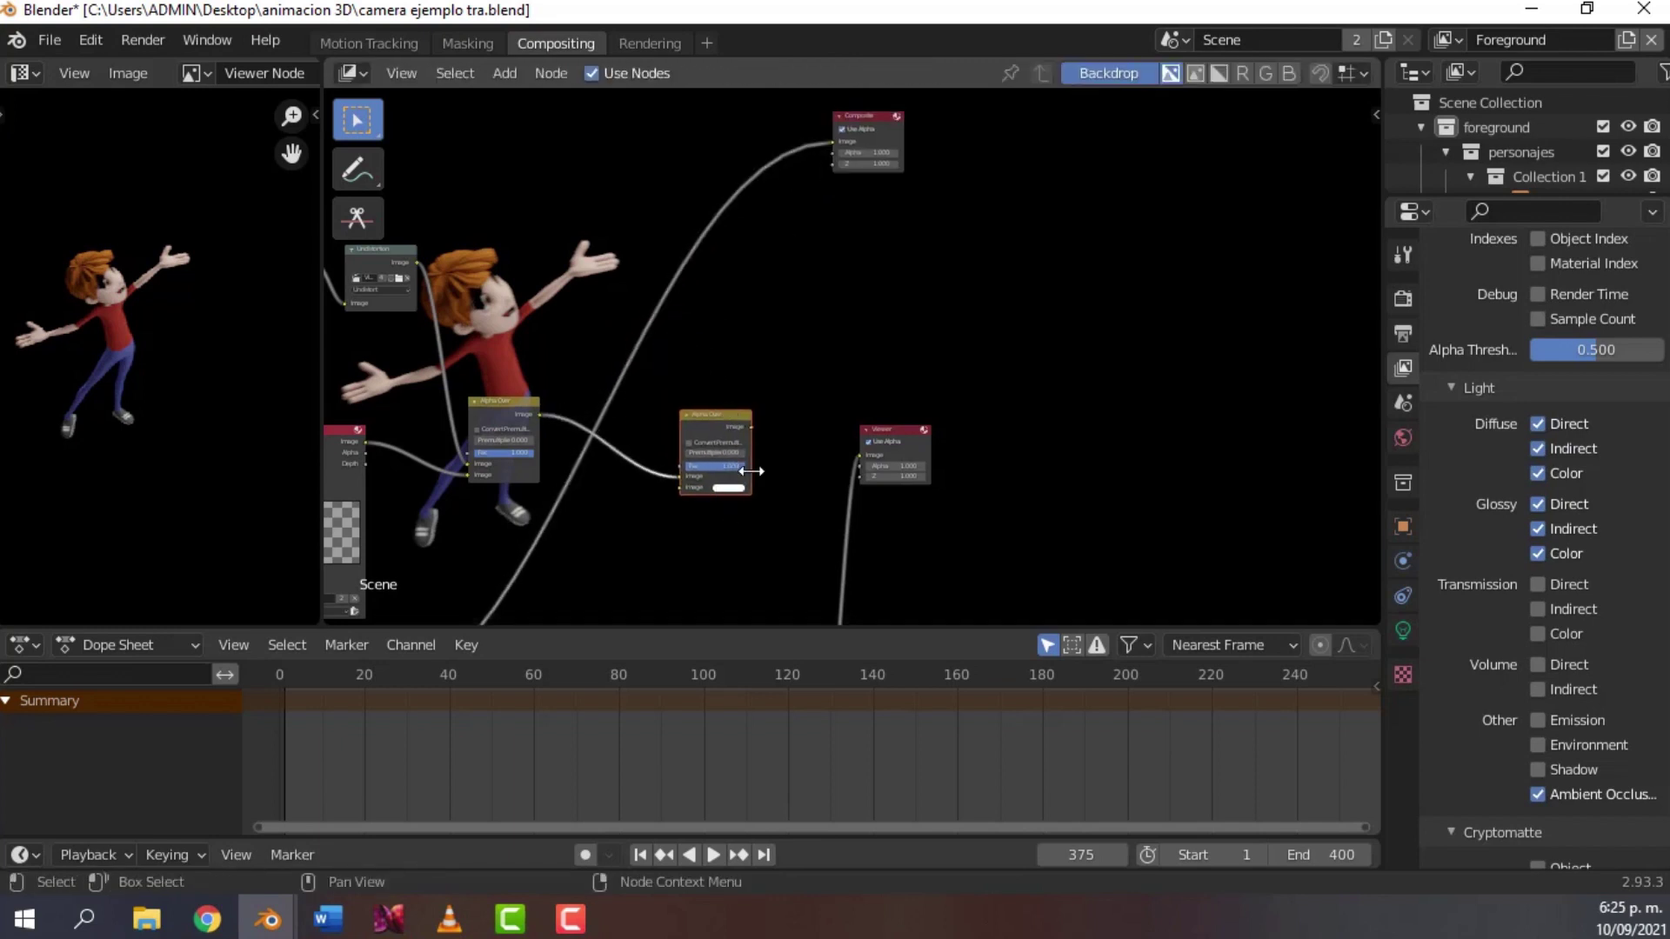
middle_click_drag(794, 499, 786, 354)
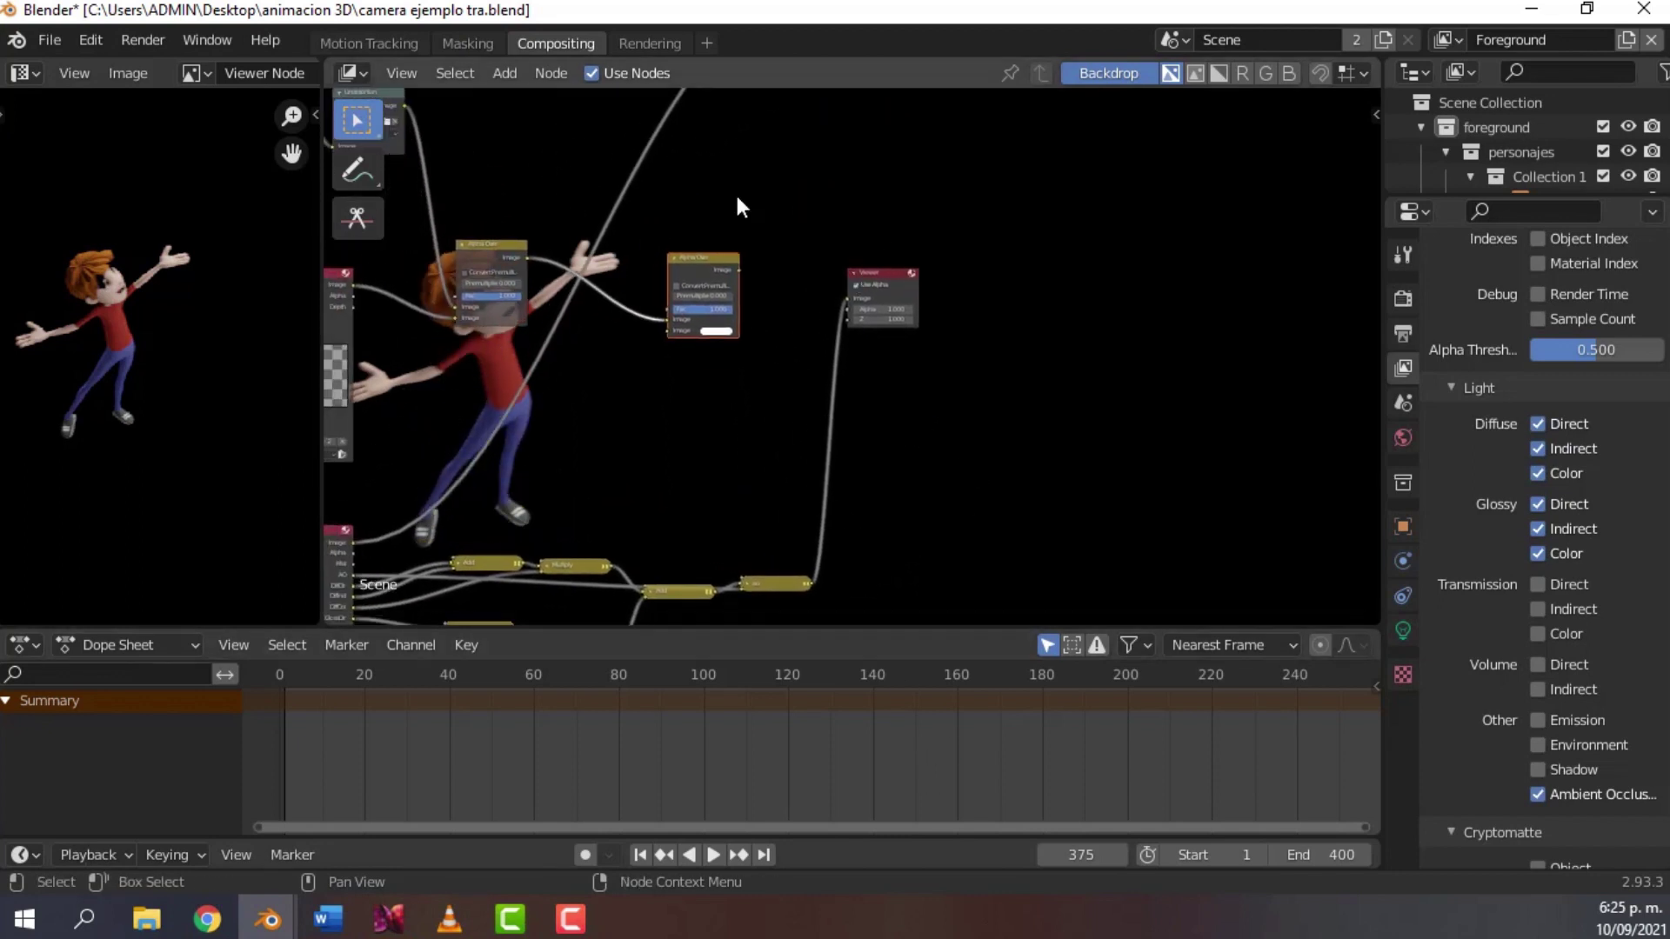
left_click_drag(724, 253, 800, 240)
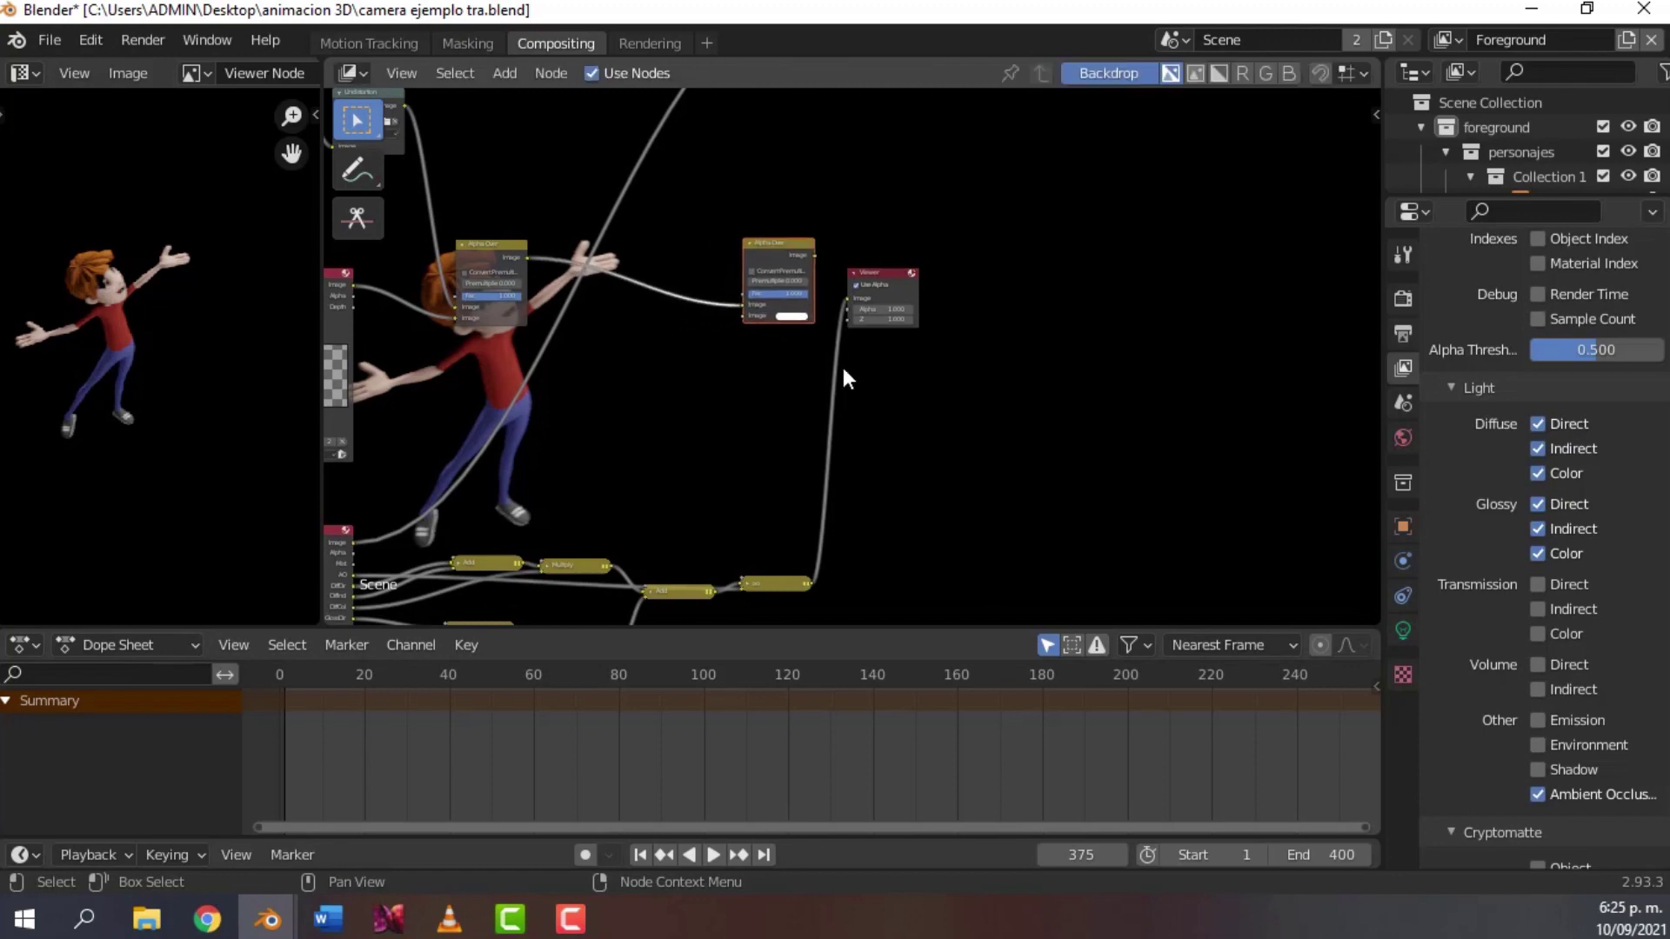
- Reroute the "ao" output from the Viewer into the second Alpha Over's second Image input, and connect that Alpha Over to the Viewer
left_click_drag(847, 297, 744, 315)
left_click_drag(879, 274, 911, 248)
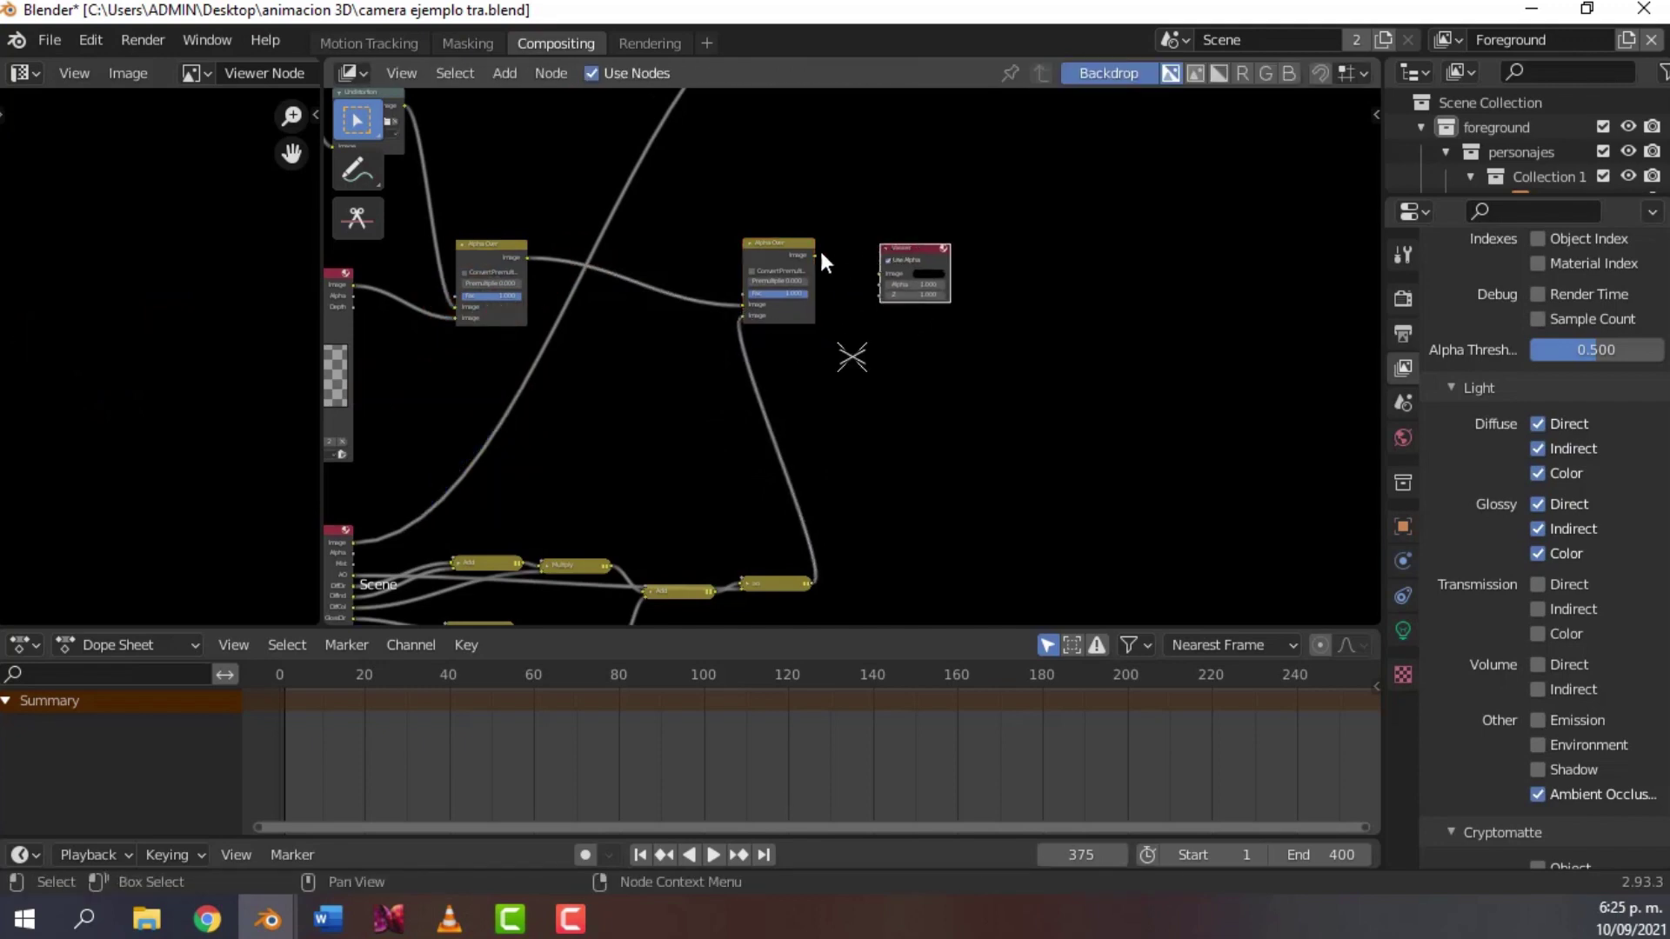
left_click_drag(816, 252, 879, 278)
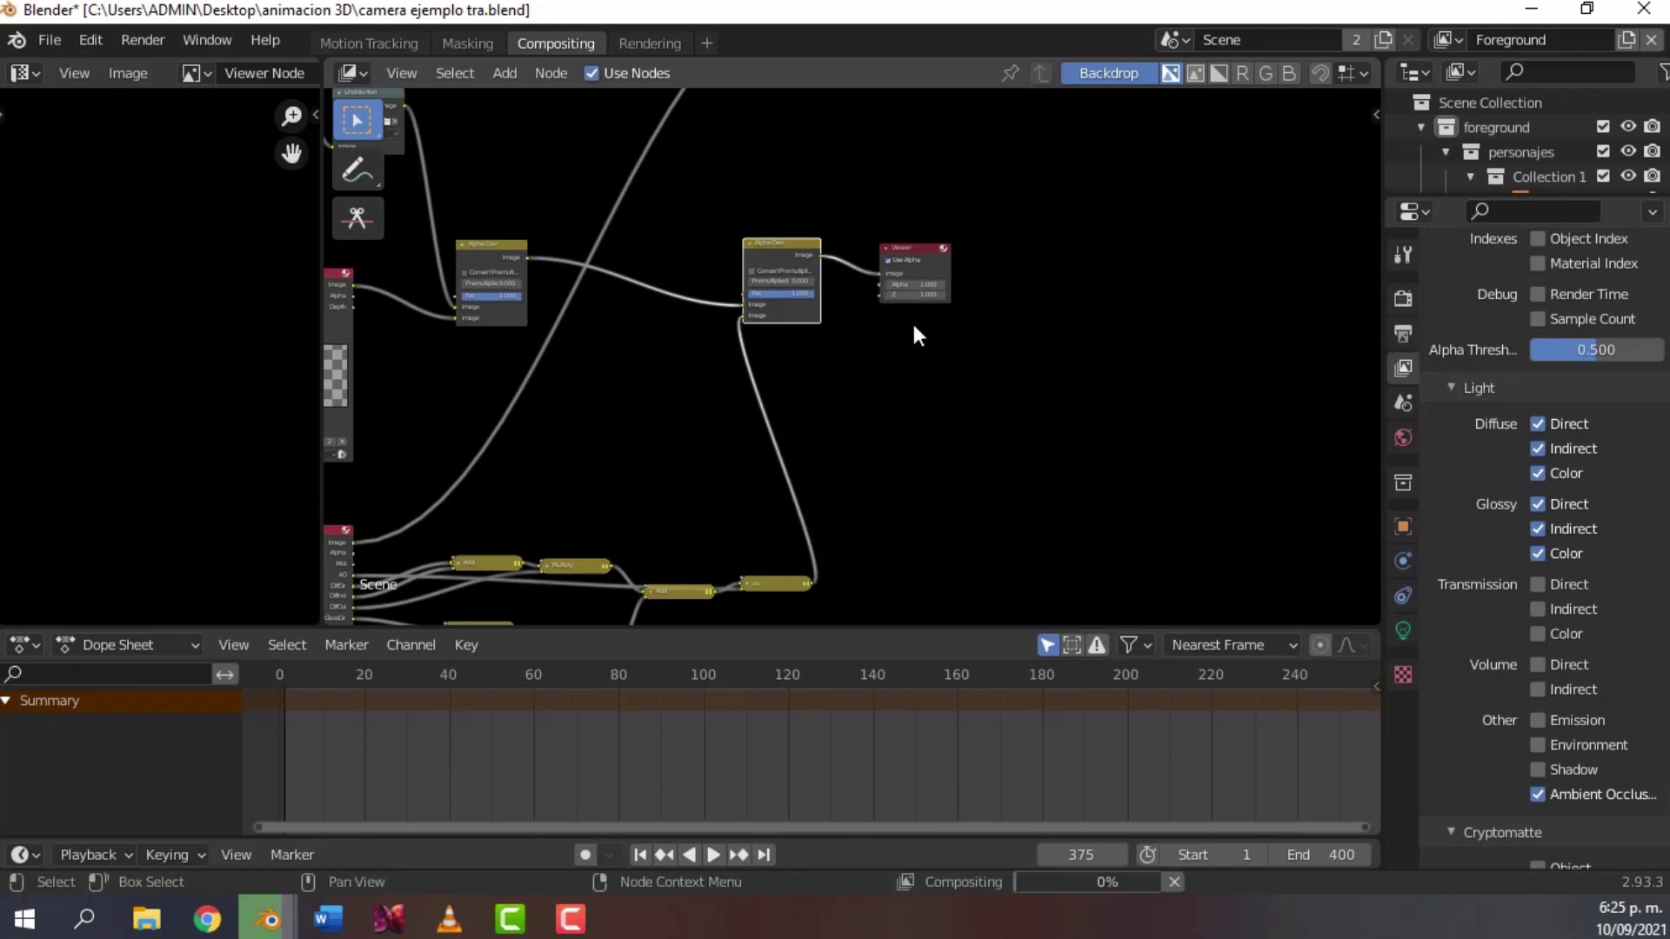
- Connect the Foreground render layer's Alpha to the Fac input of the second Alpha Over node
scroll(789, 353, "down", 3)
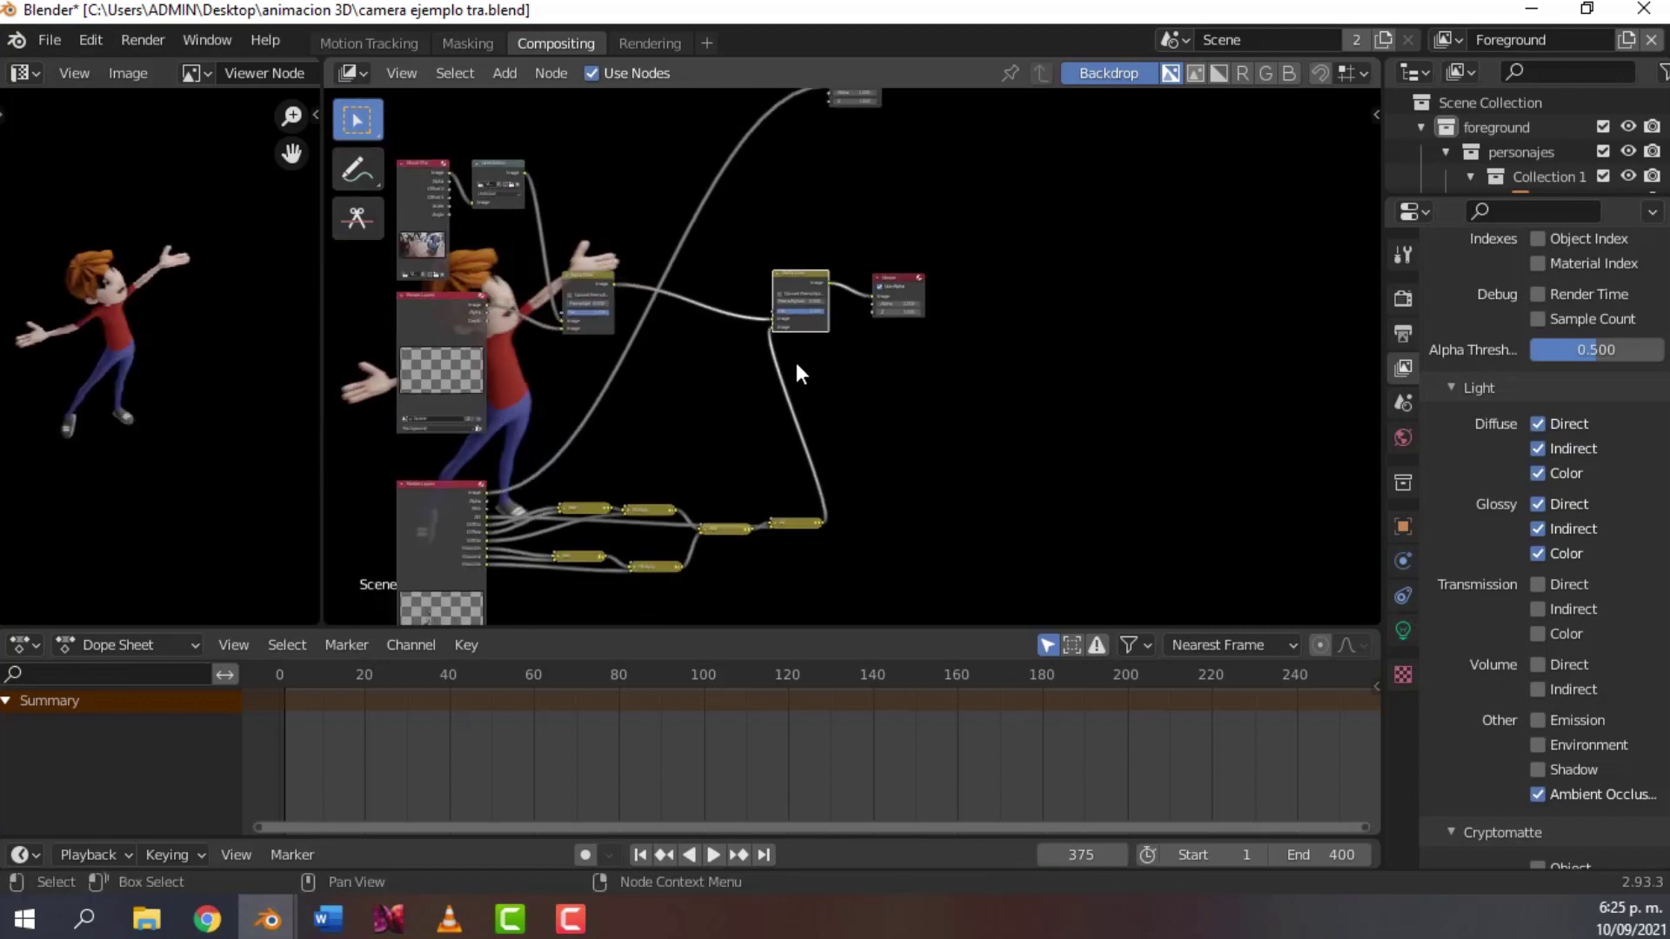
scroll(655, 322, "up", 1)
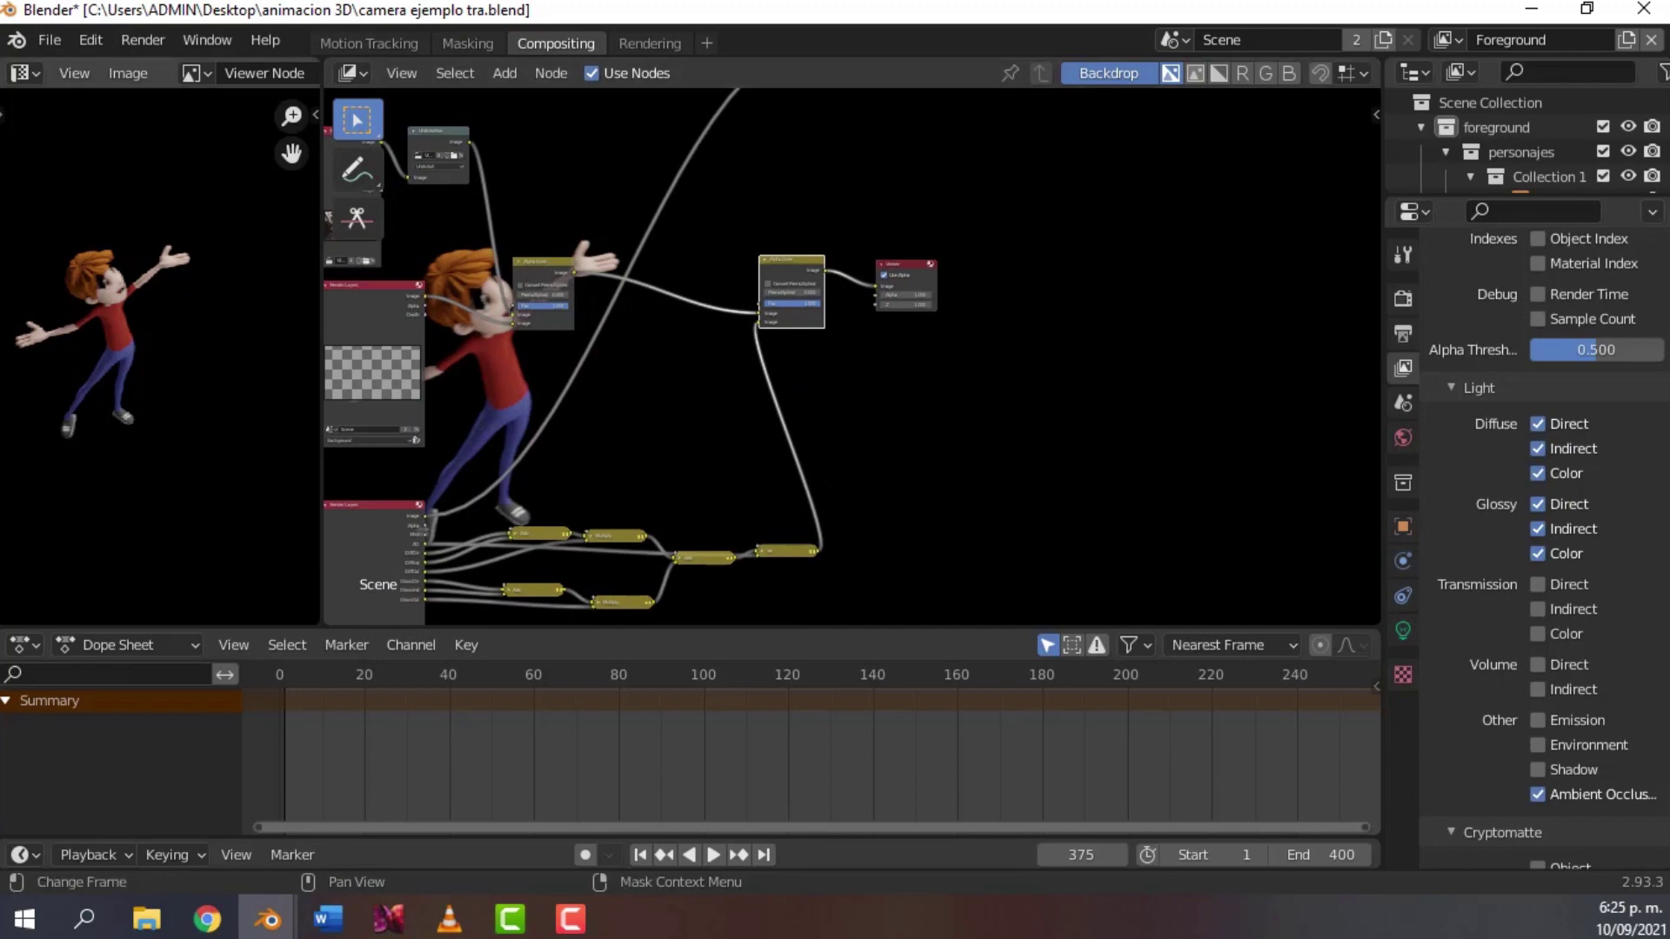
middle_click_drag(594, 169, 977, 134)
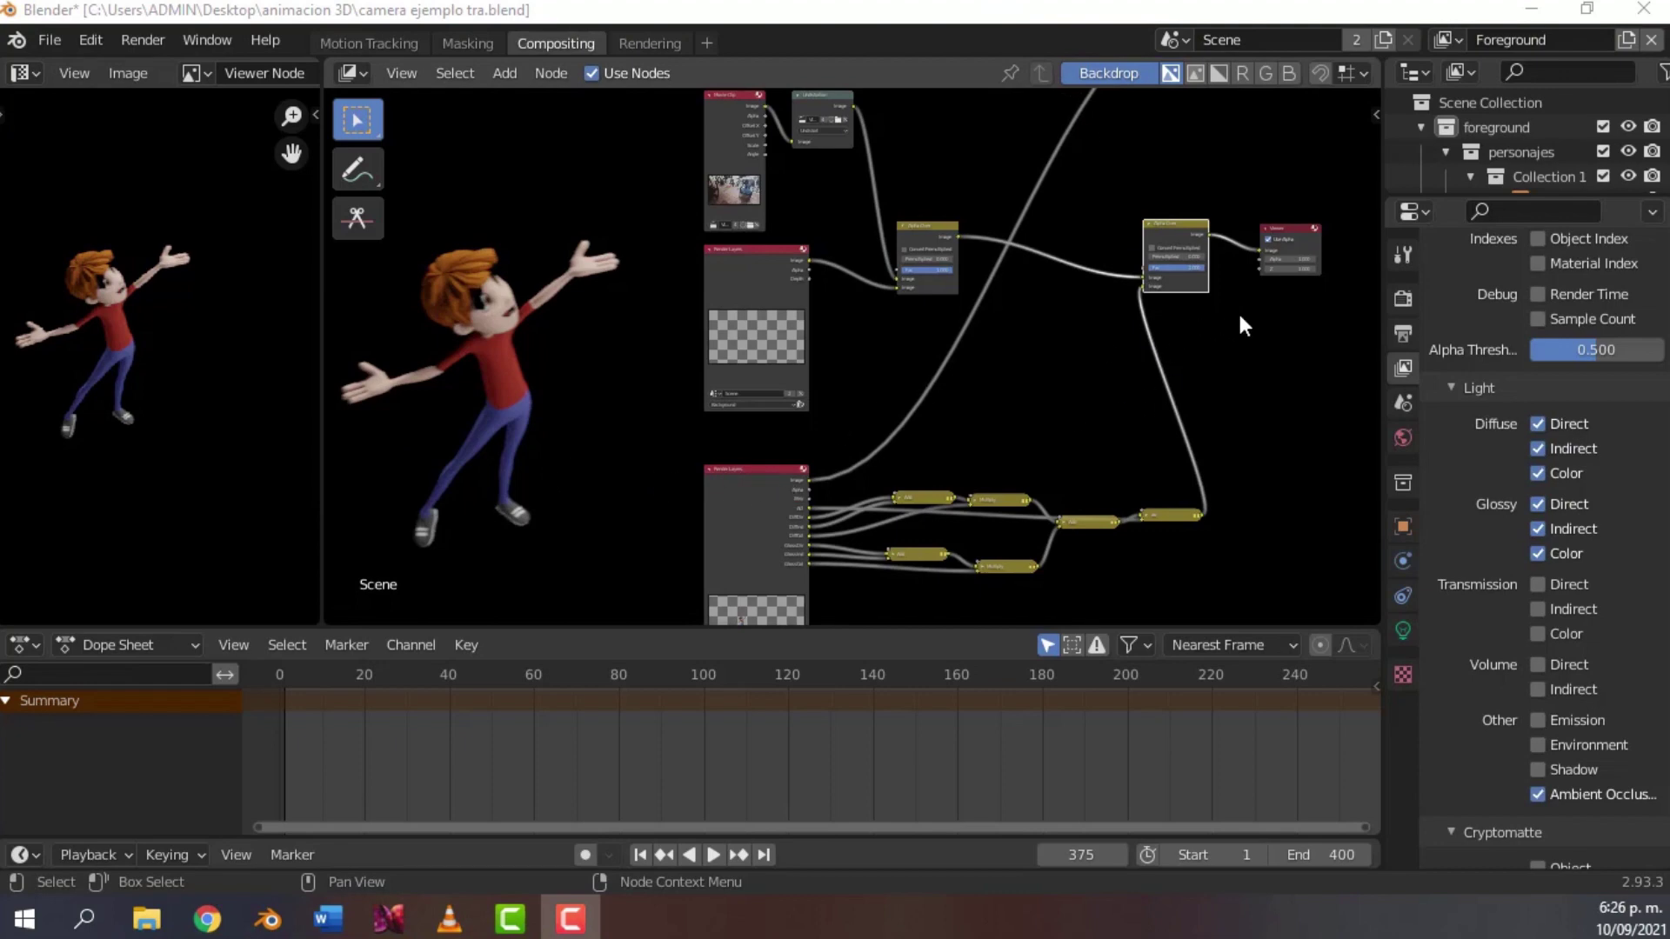
middle_click_drag(1126, 362, 978, 356)
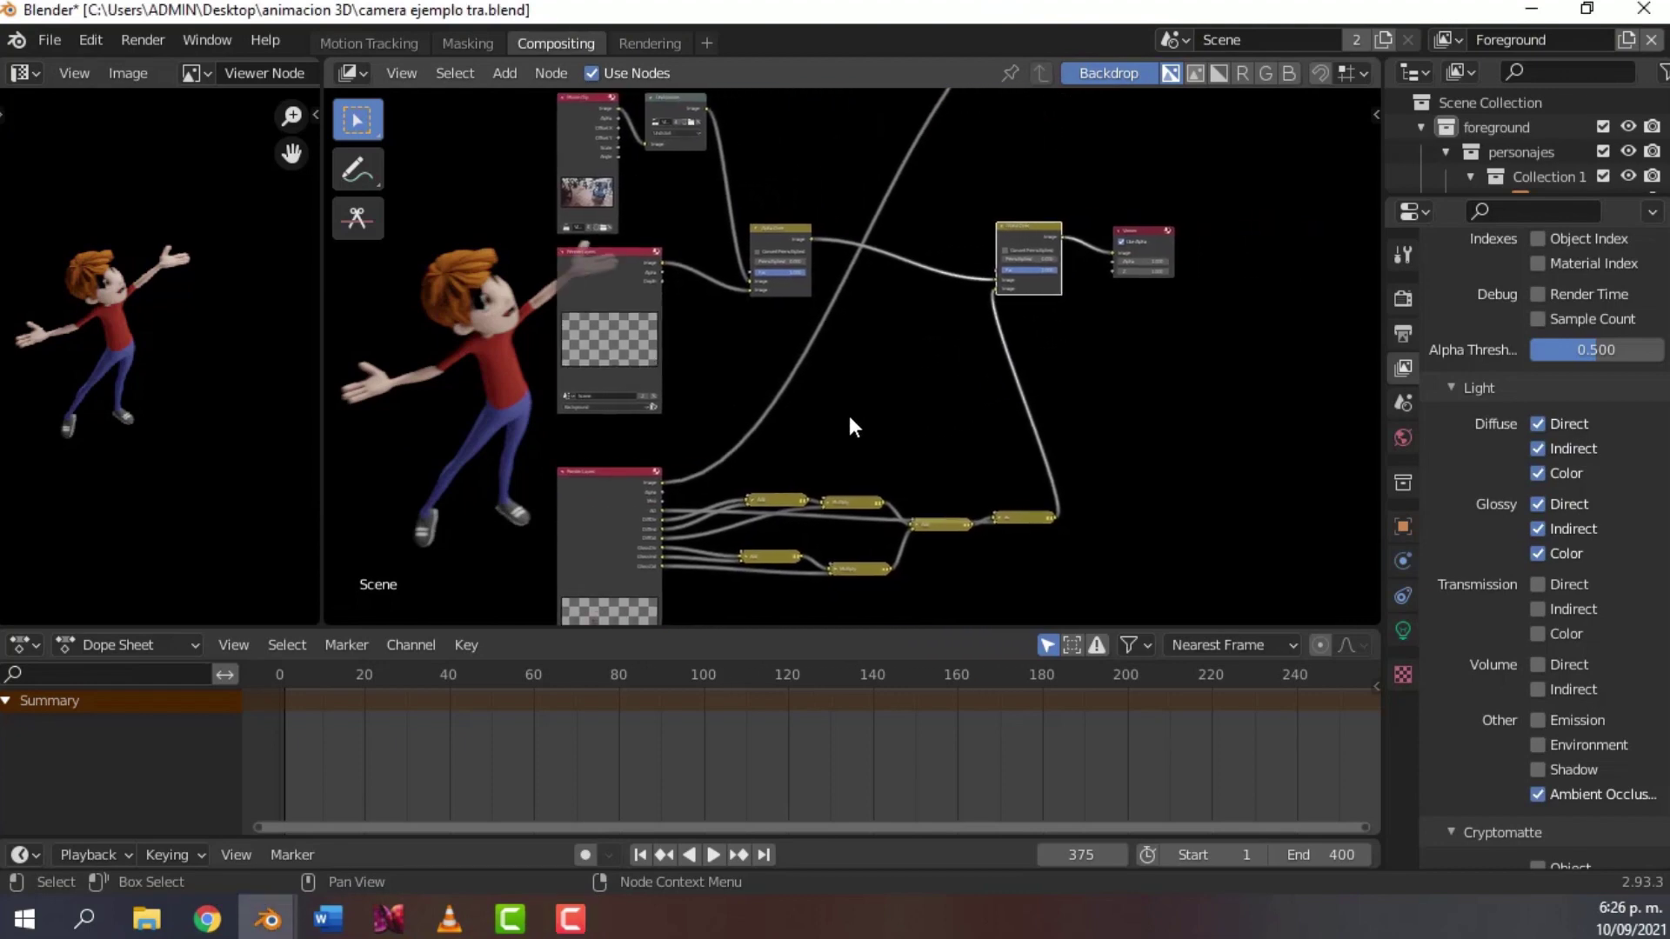
scroll(849, 416, "up", 1)
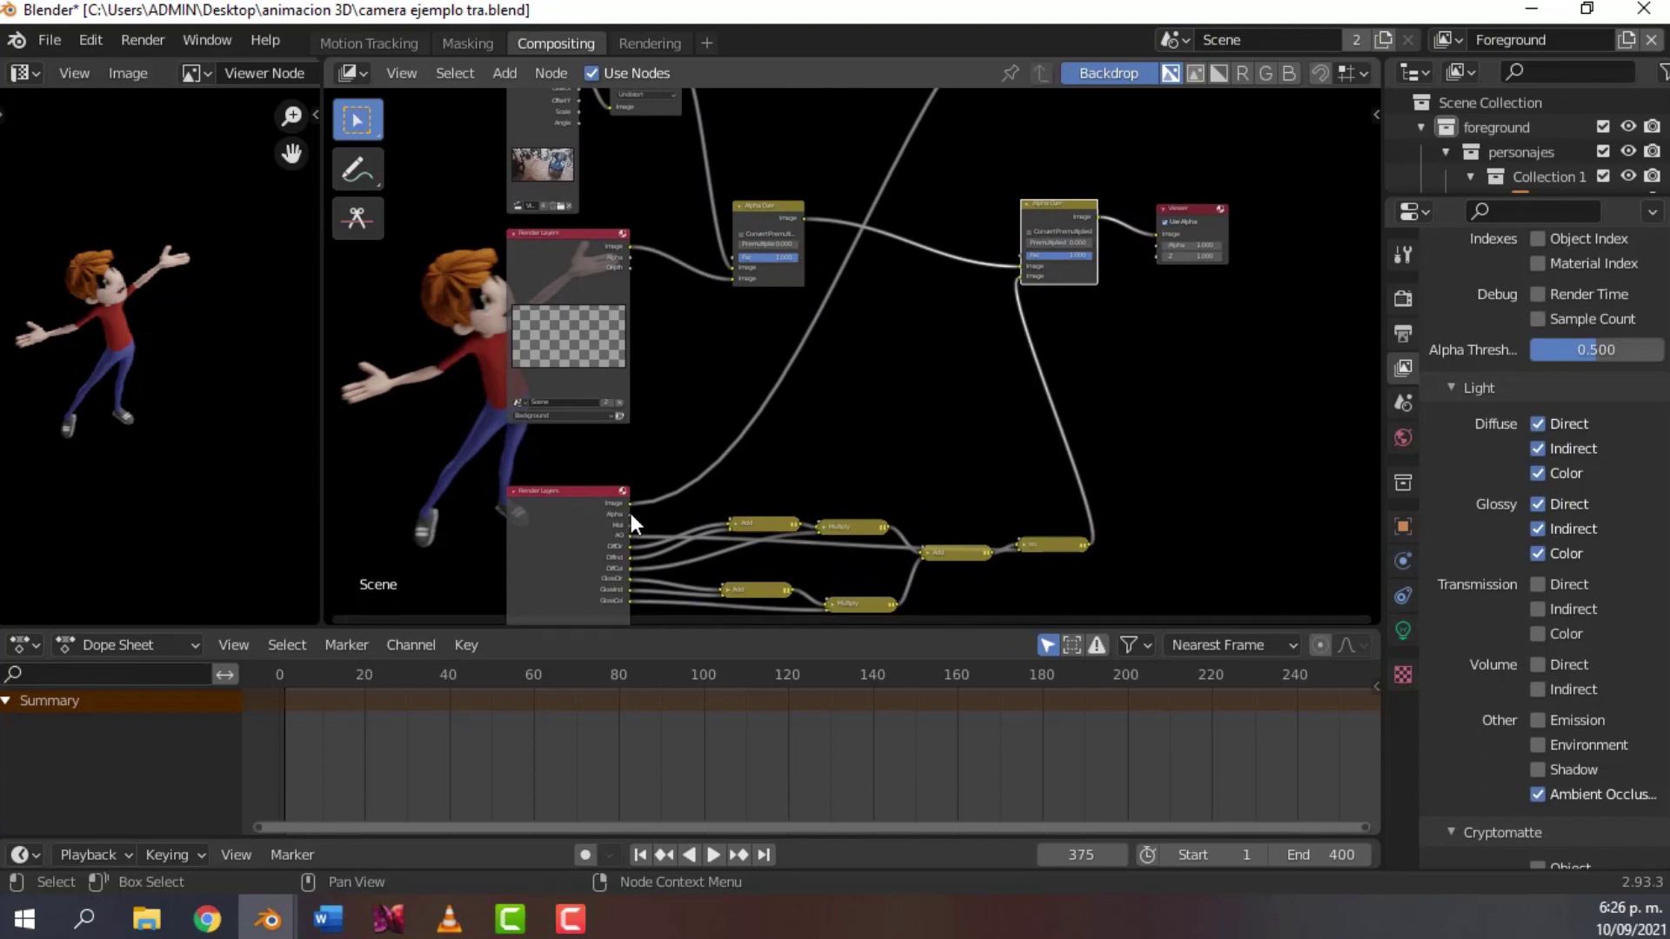
left_click_drag(630, 513, 1016, 252)
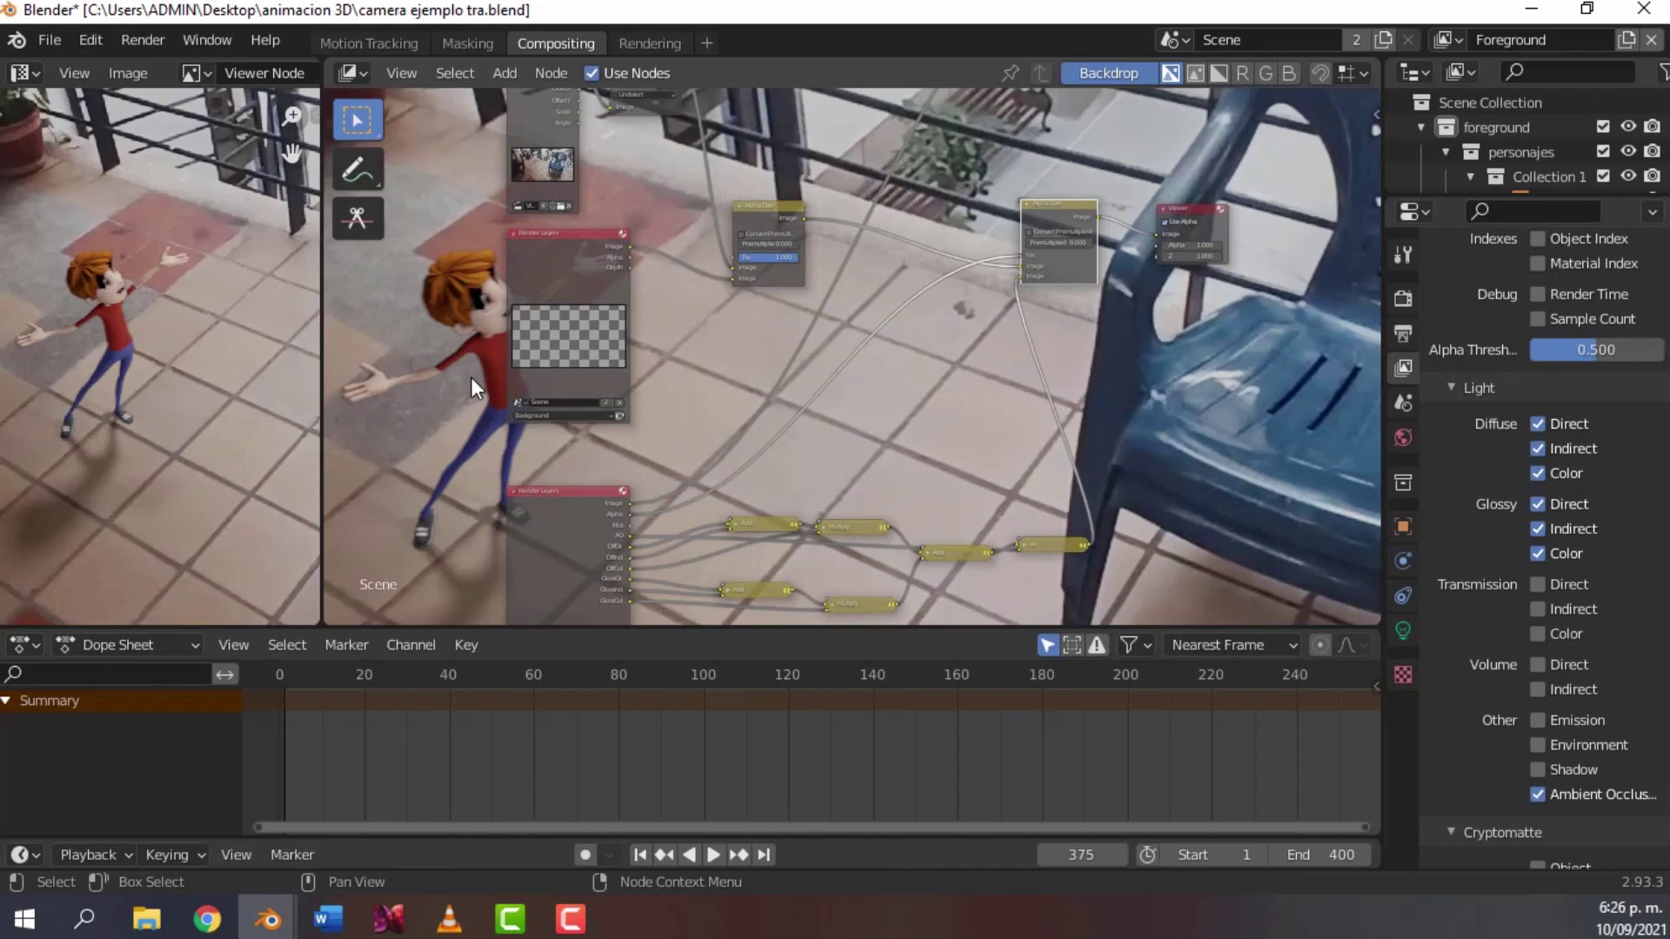
- Examine the finished node chain and the character composited over the camera footage
scroll(810, 331, "down", 3)
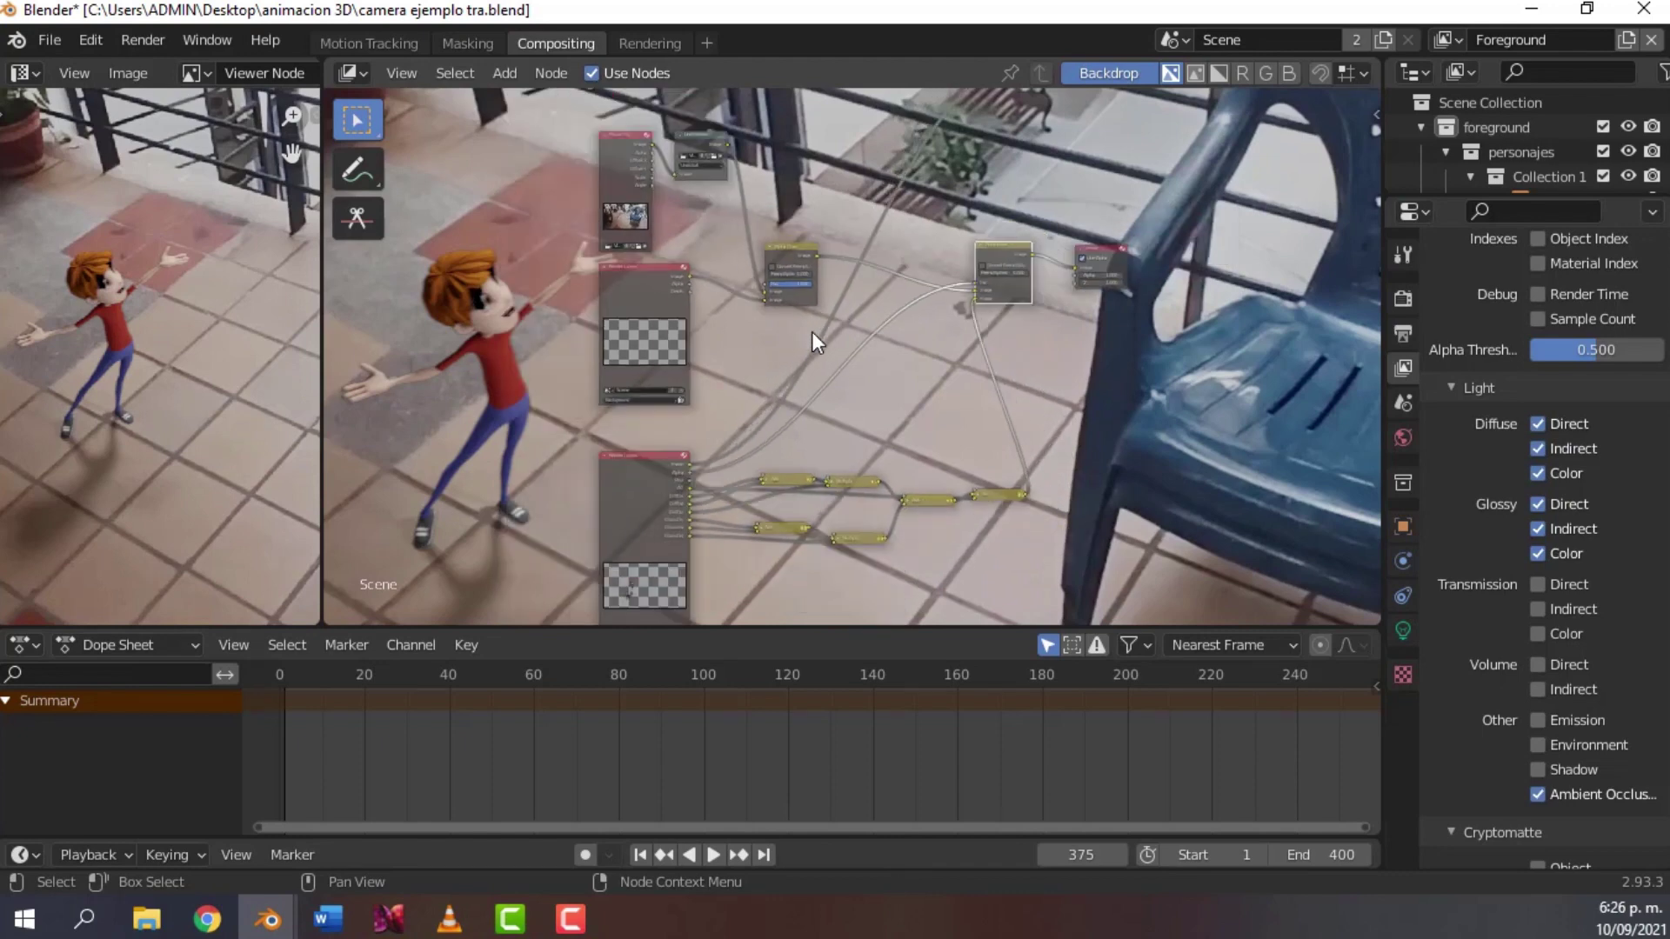
scroll(806, 331, "down", 1)
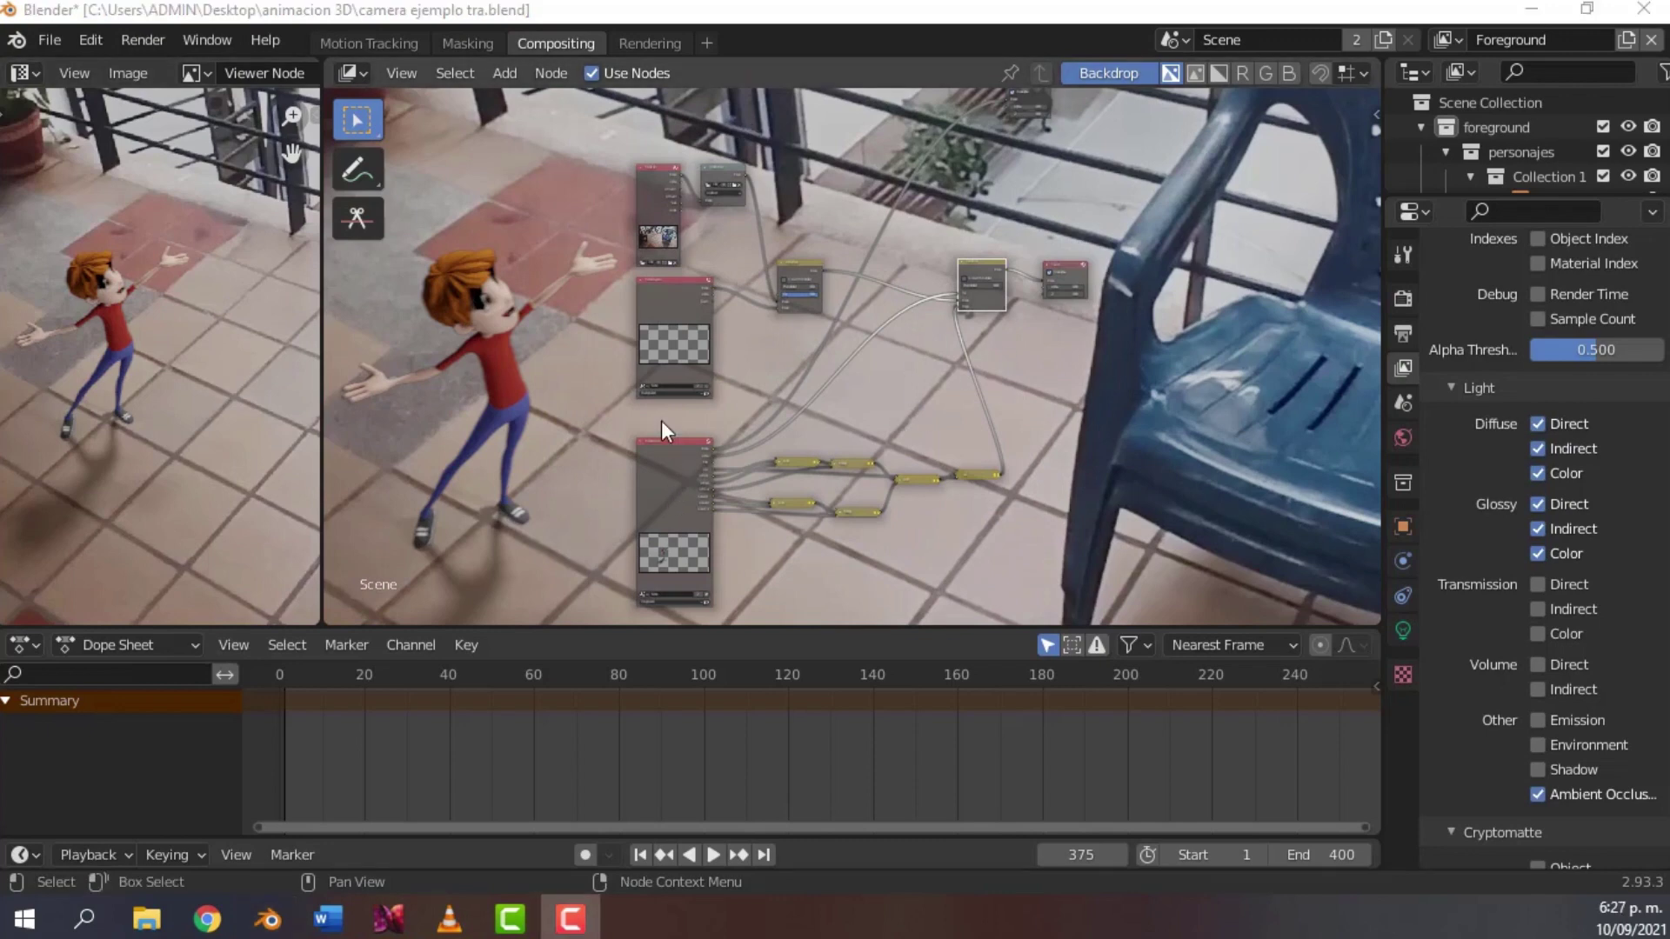
scroll(924, 512, "up", 3)
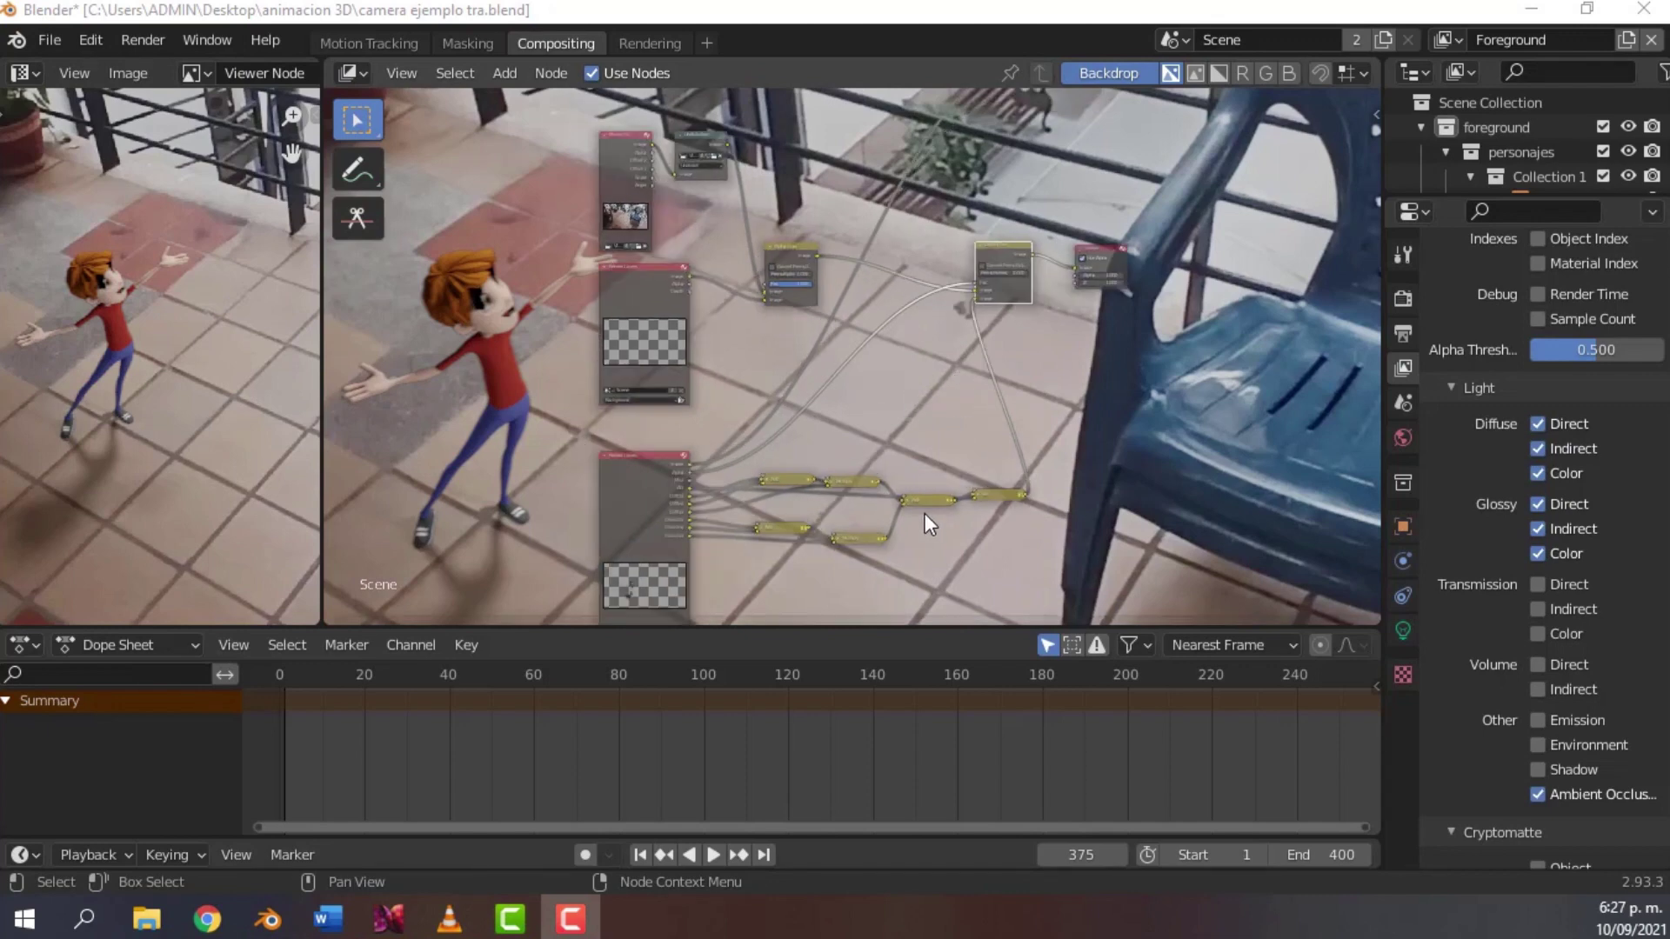
scroll(786, 330, "down", 3)
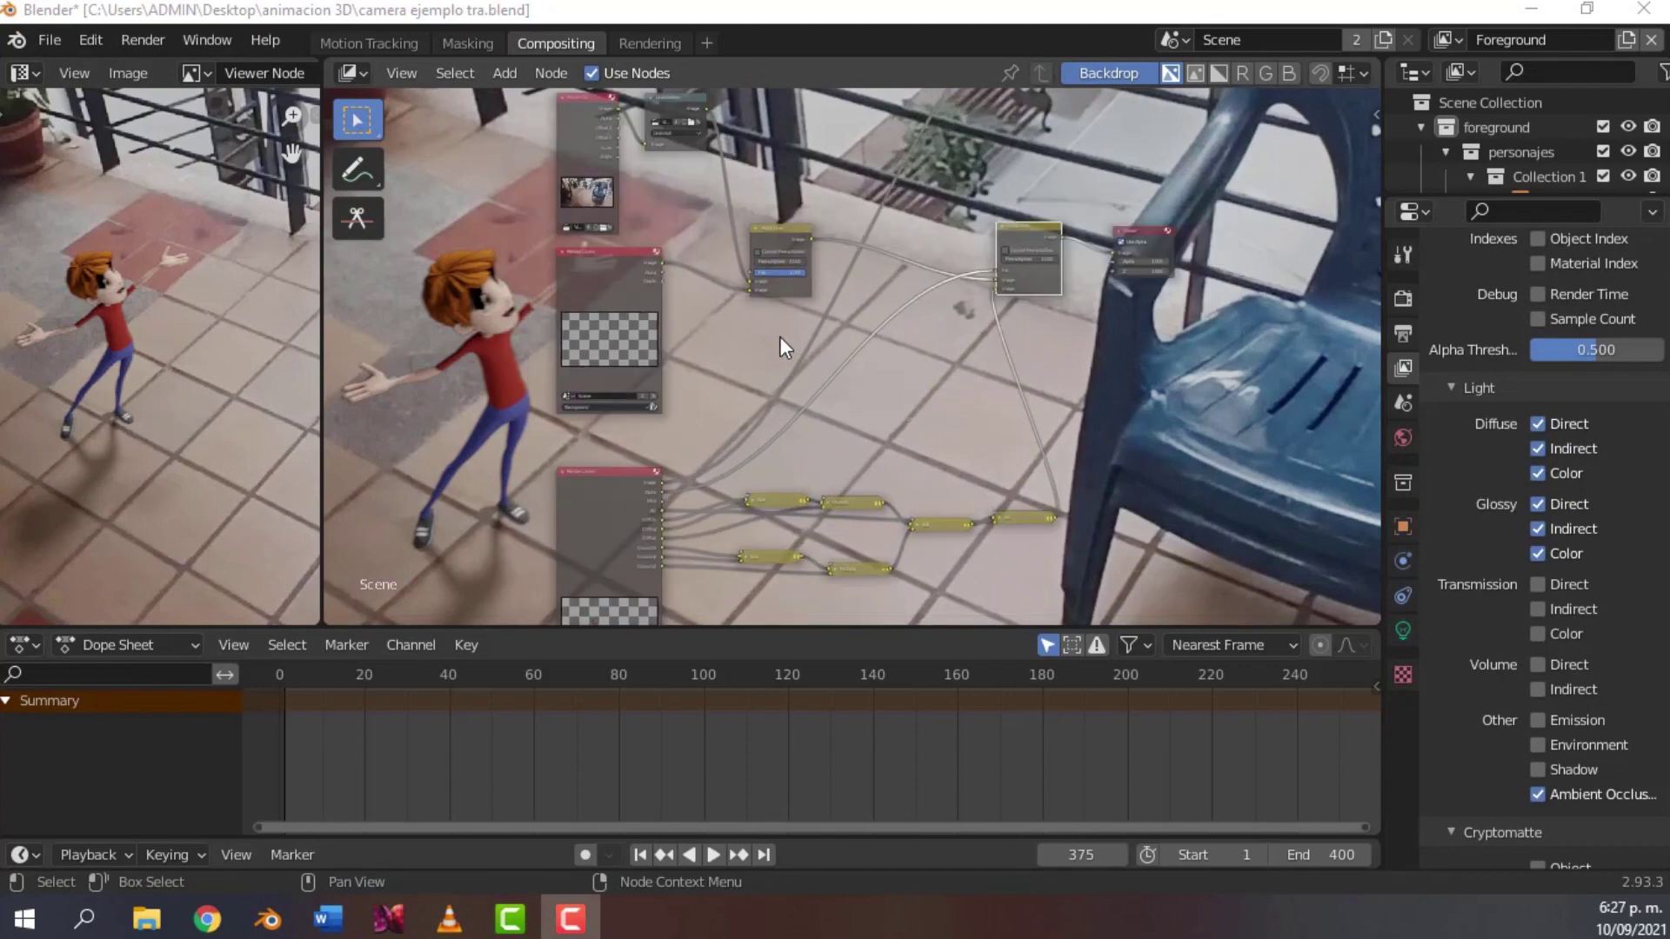
scroll(865, 423, "up", 2)
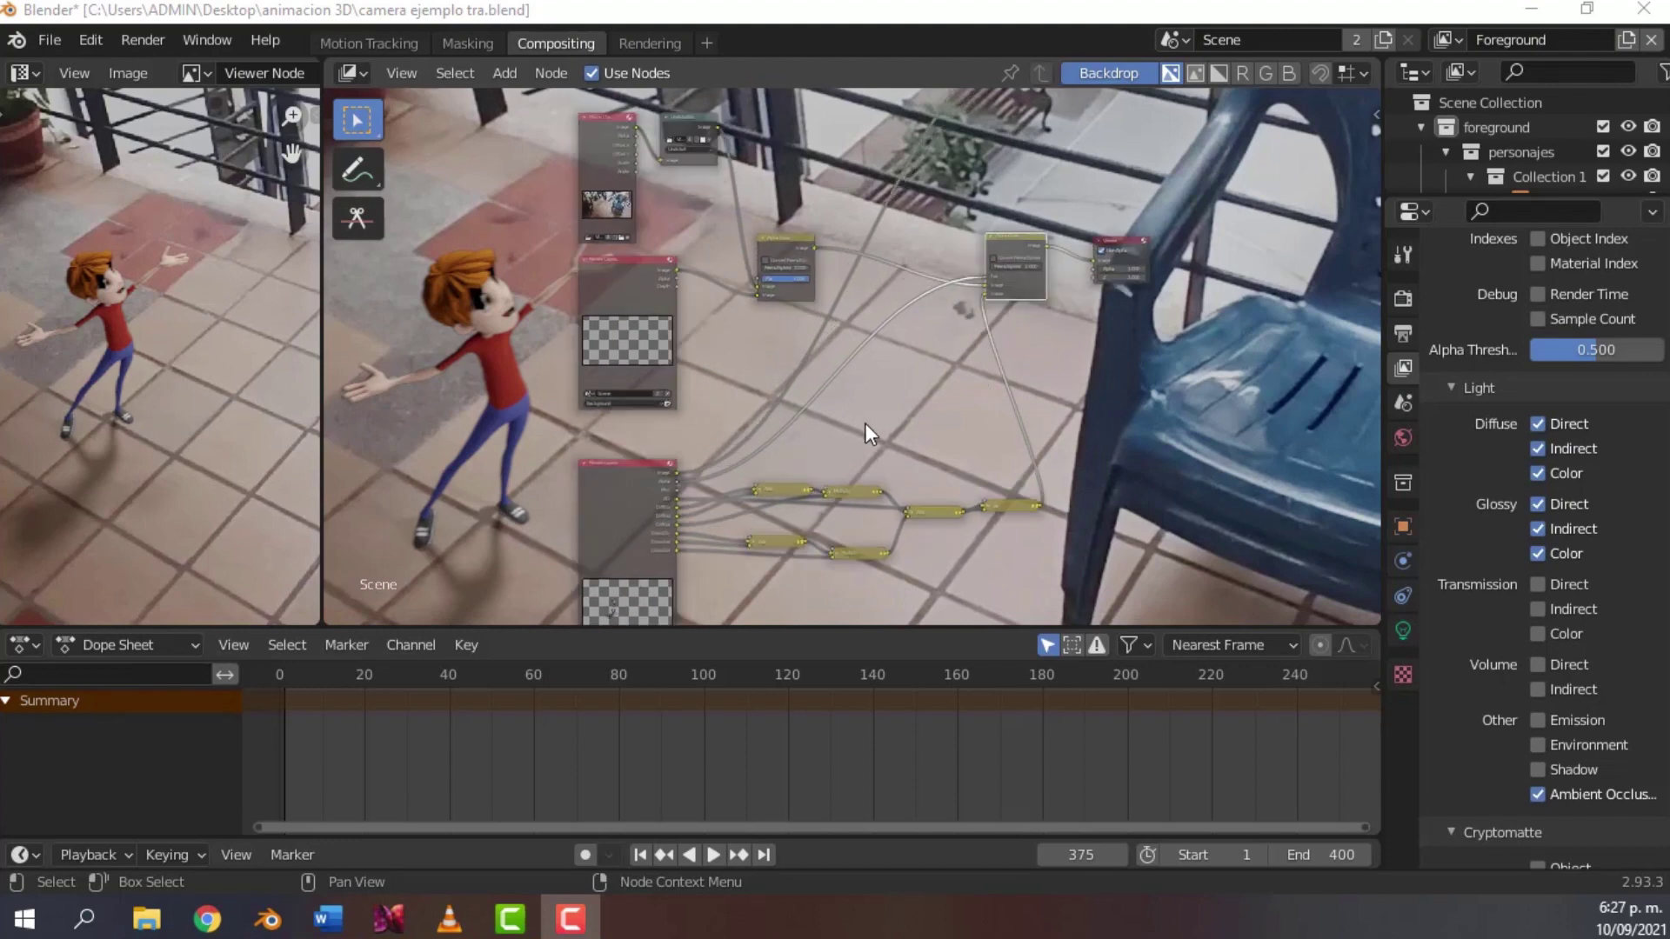
middle_click_drag(864, 422, 777, 181)
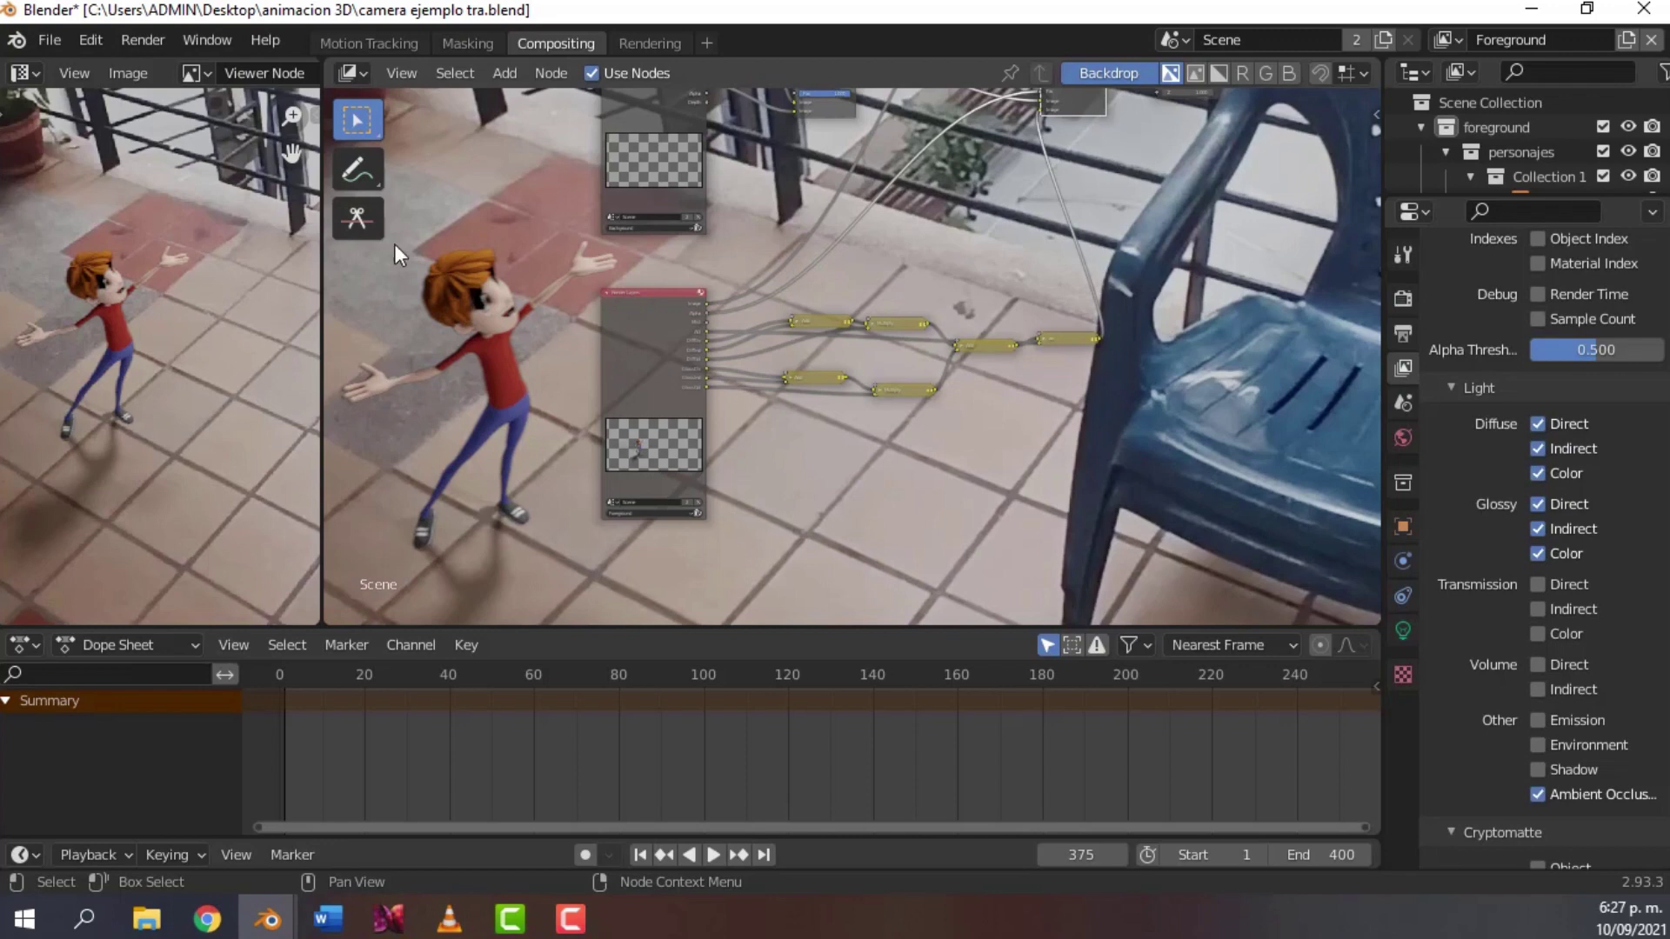
scroll(99, 339, "up", 1)
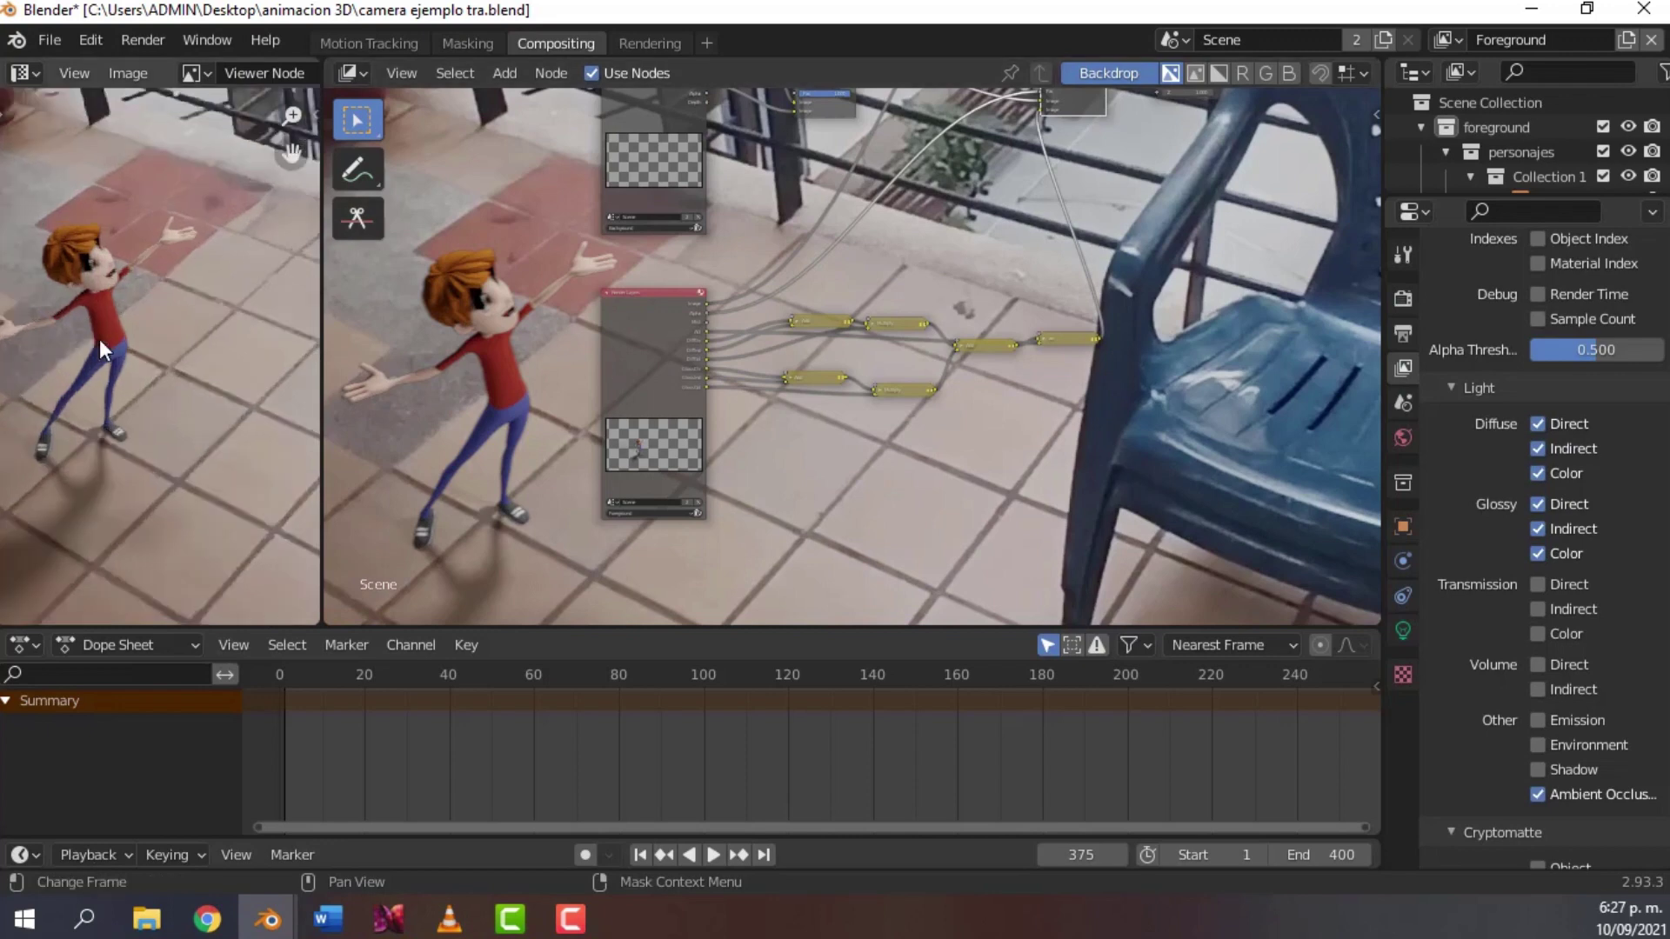
- Add a Color Balance node below the Foreground layer's Add and Multiply nodes
middle_click_drag(172, 344, 259, 365)
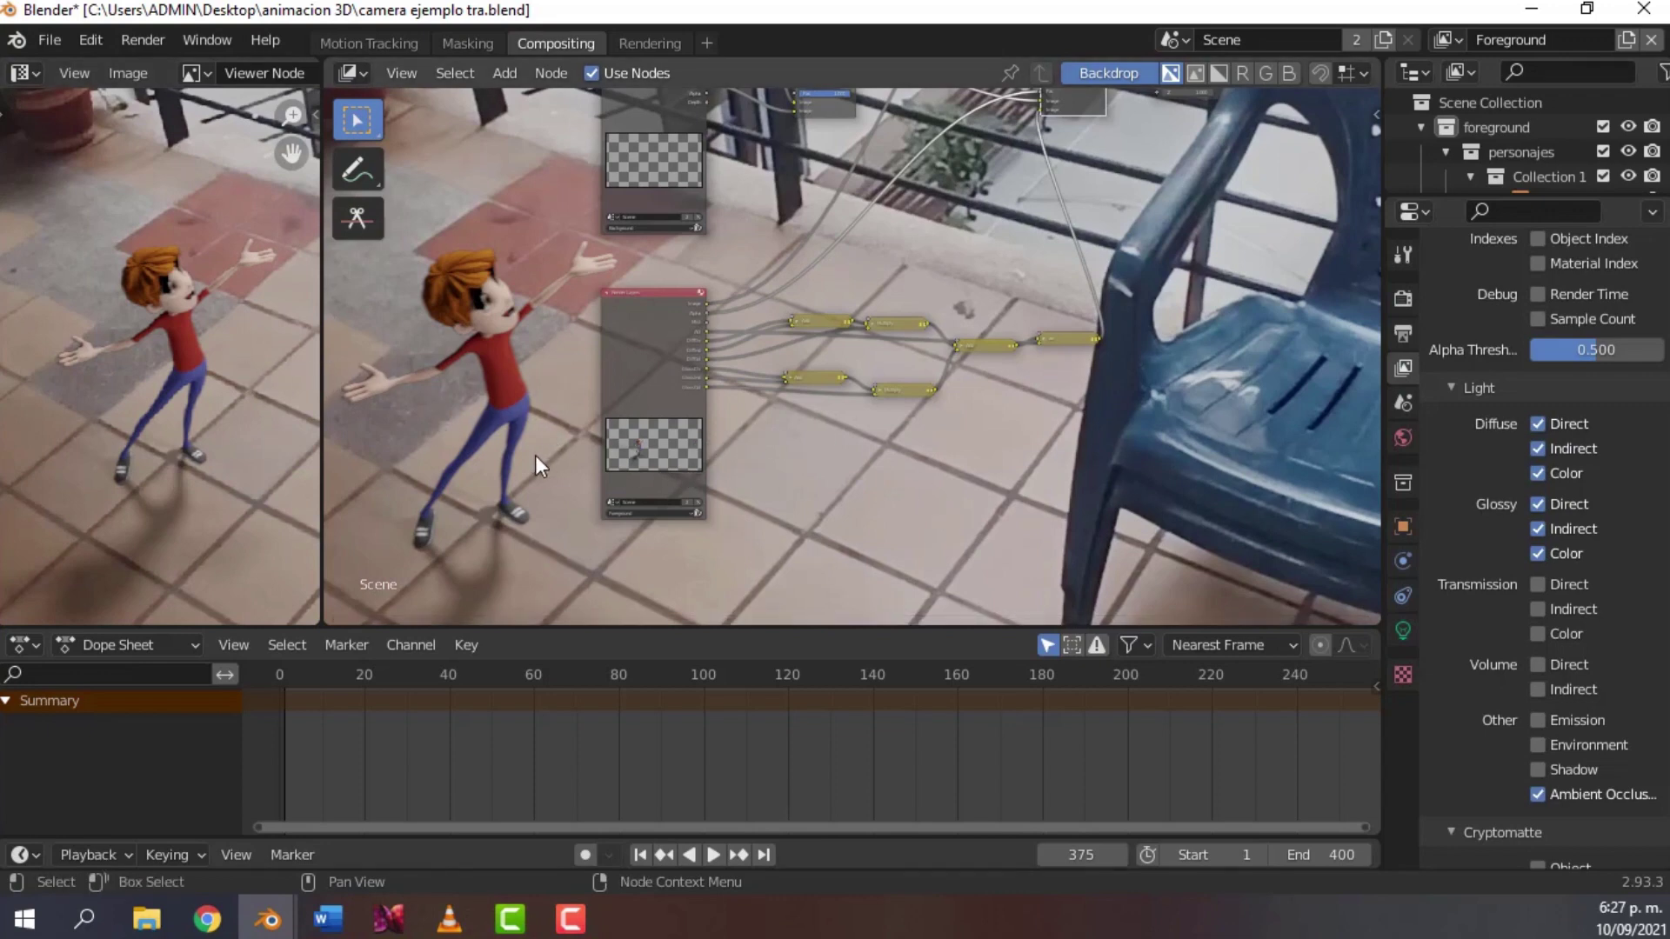
scroll(539, 458, "down", 1)
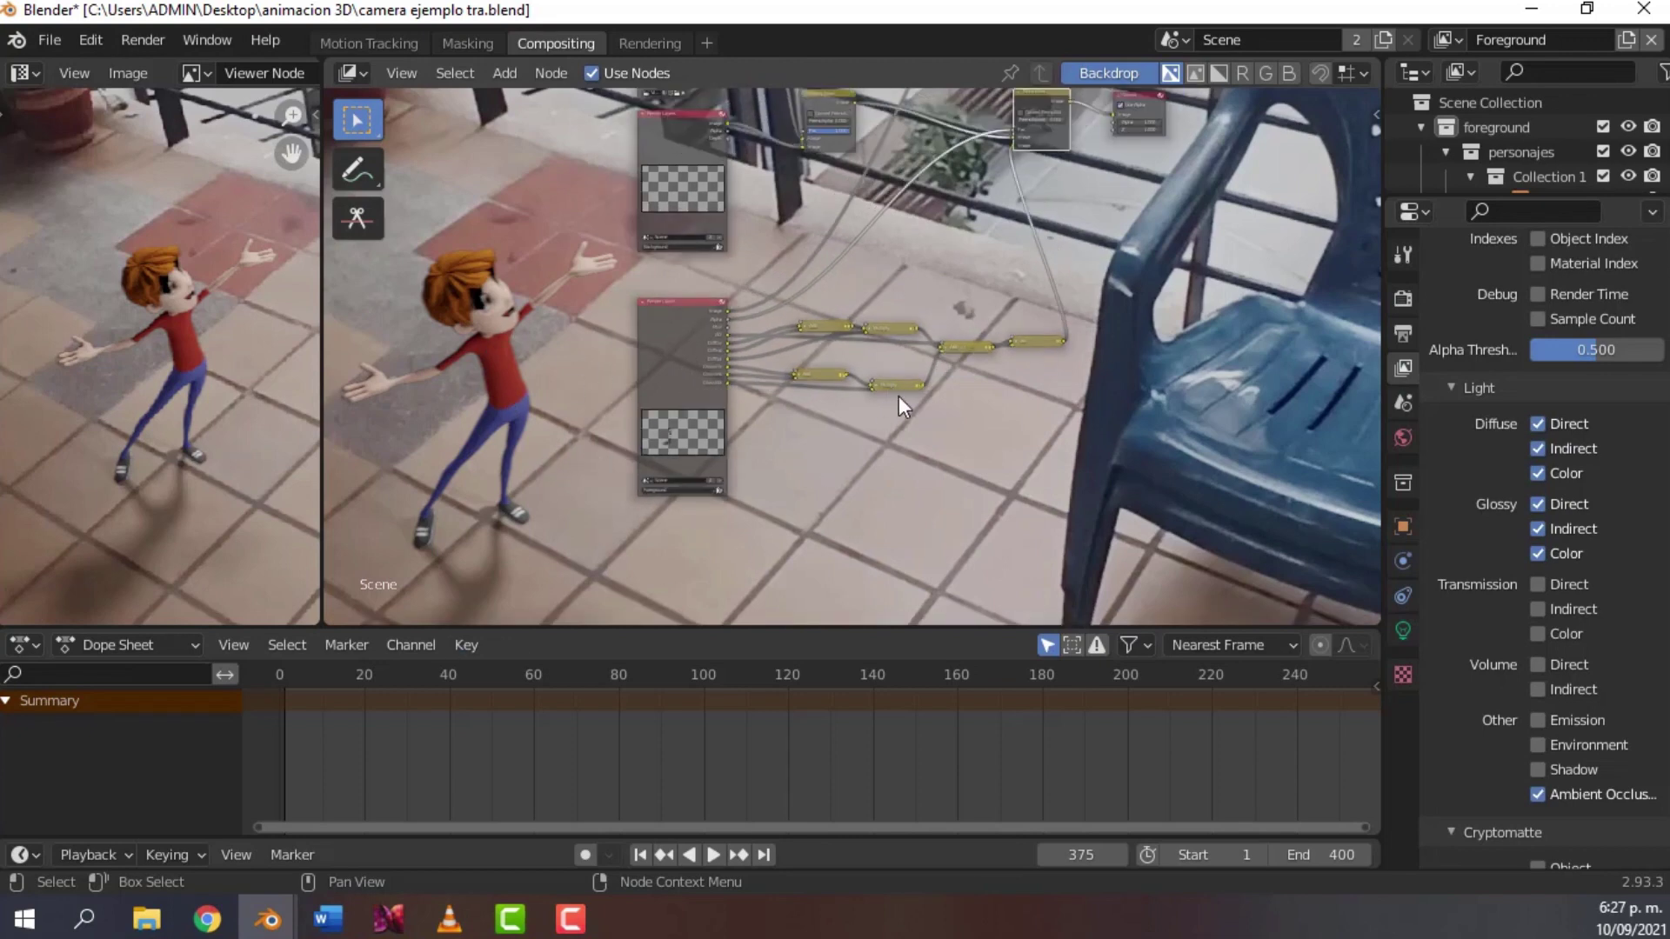
scroll(913, 445, "up", 3)
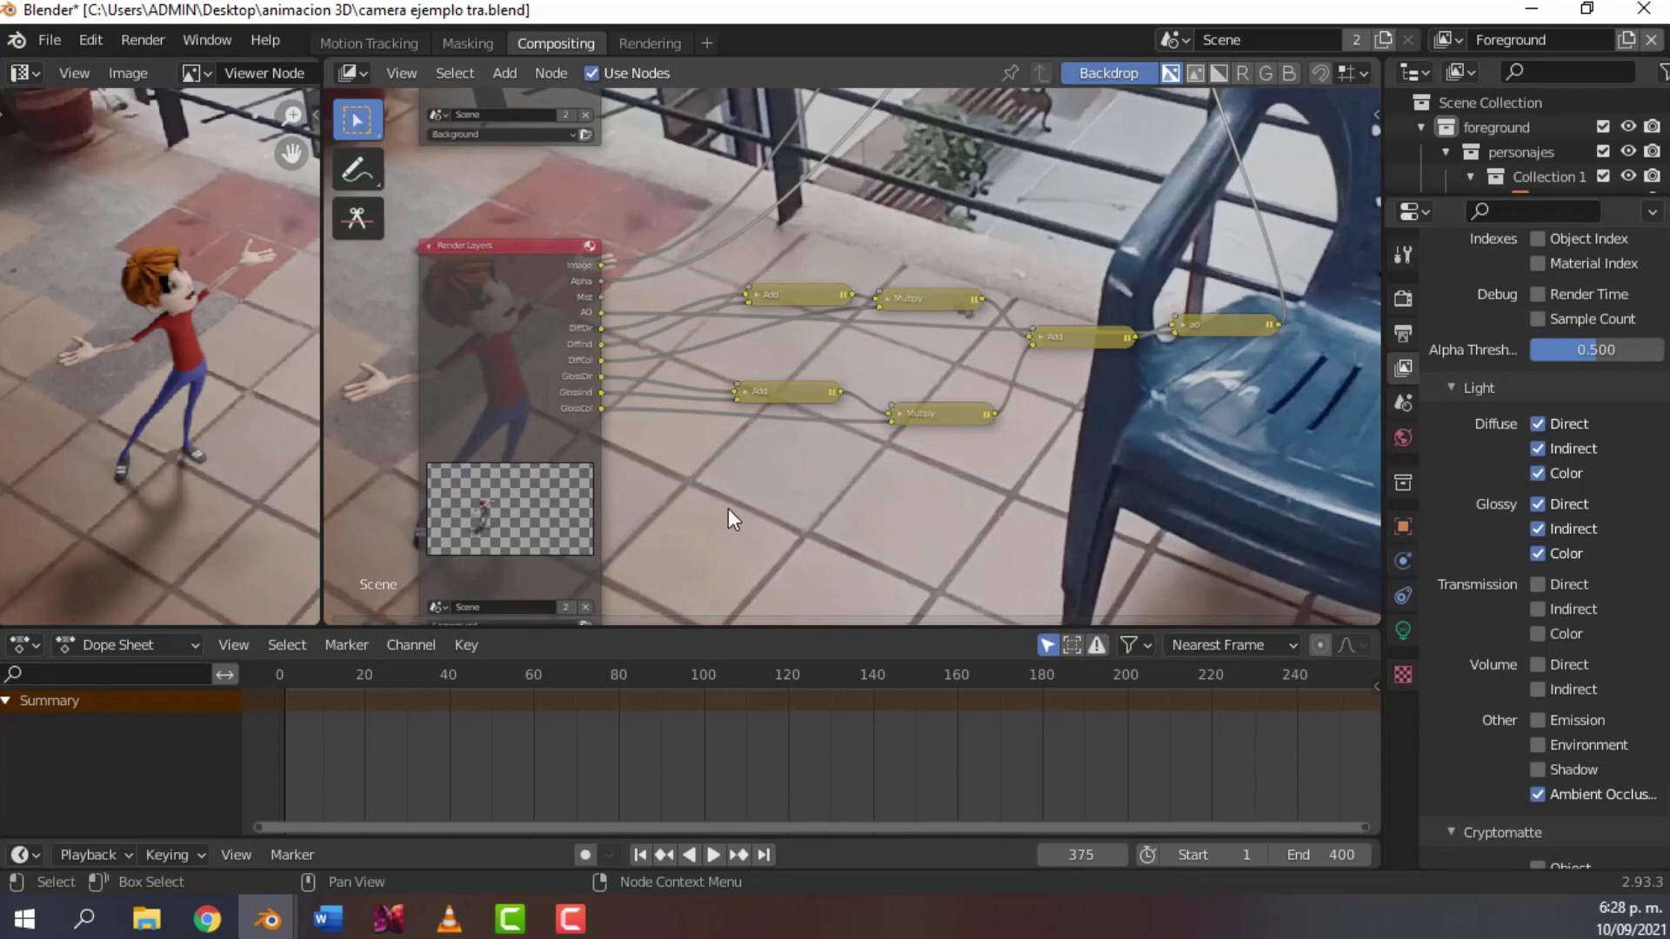
key("shift+a")
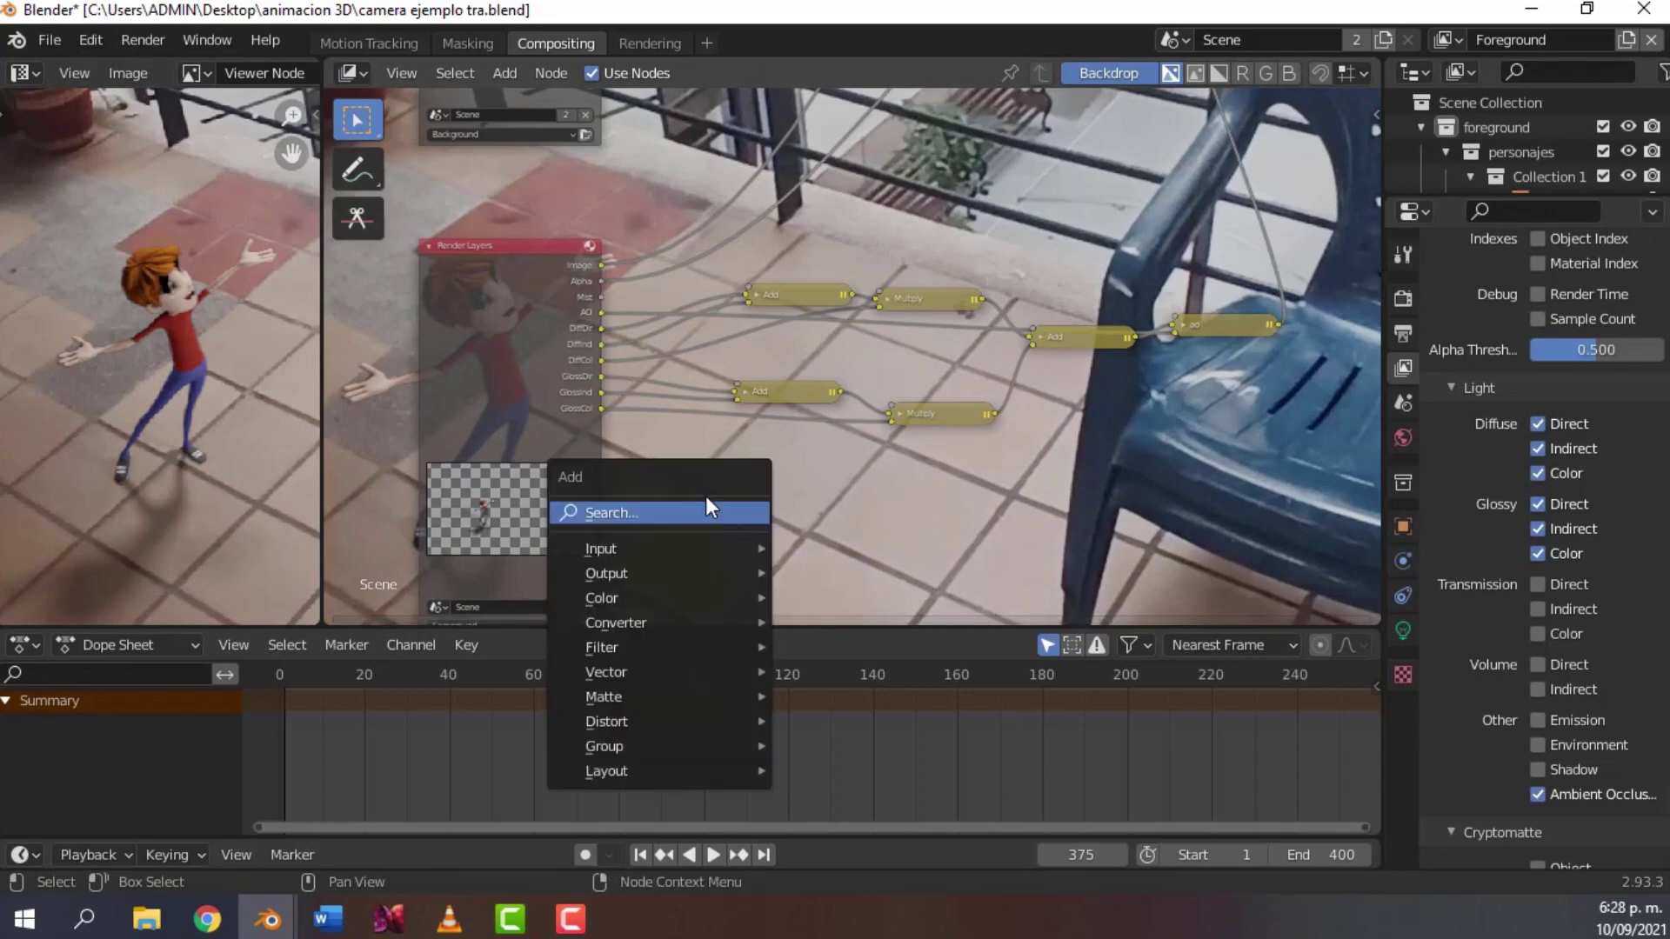
left_click(670, 514)
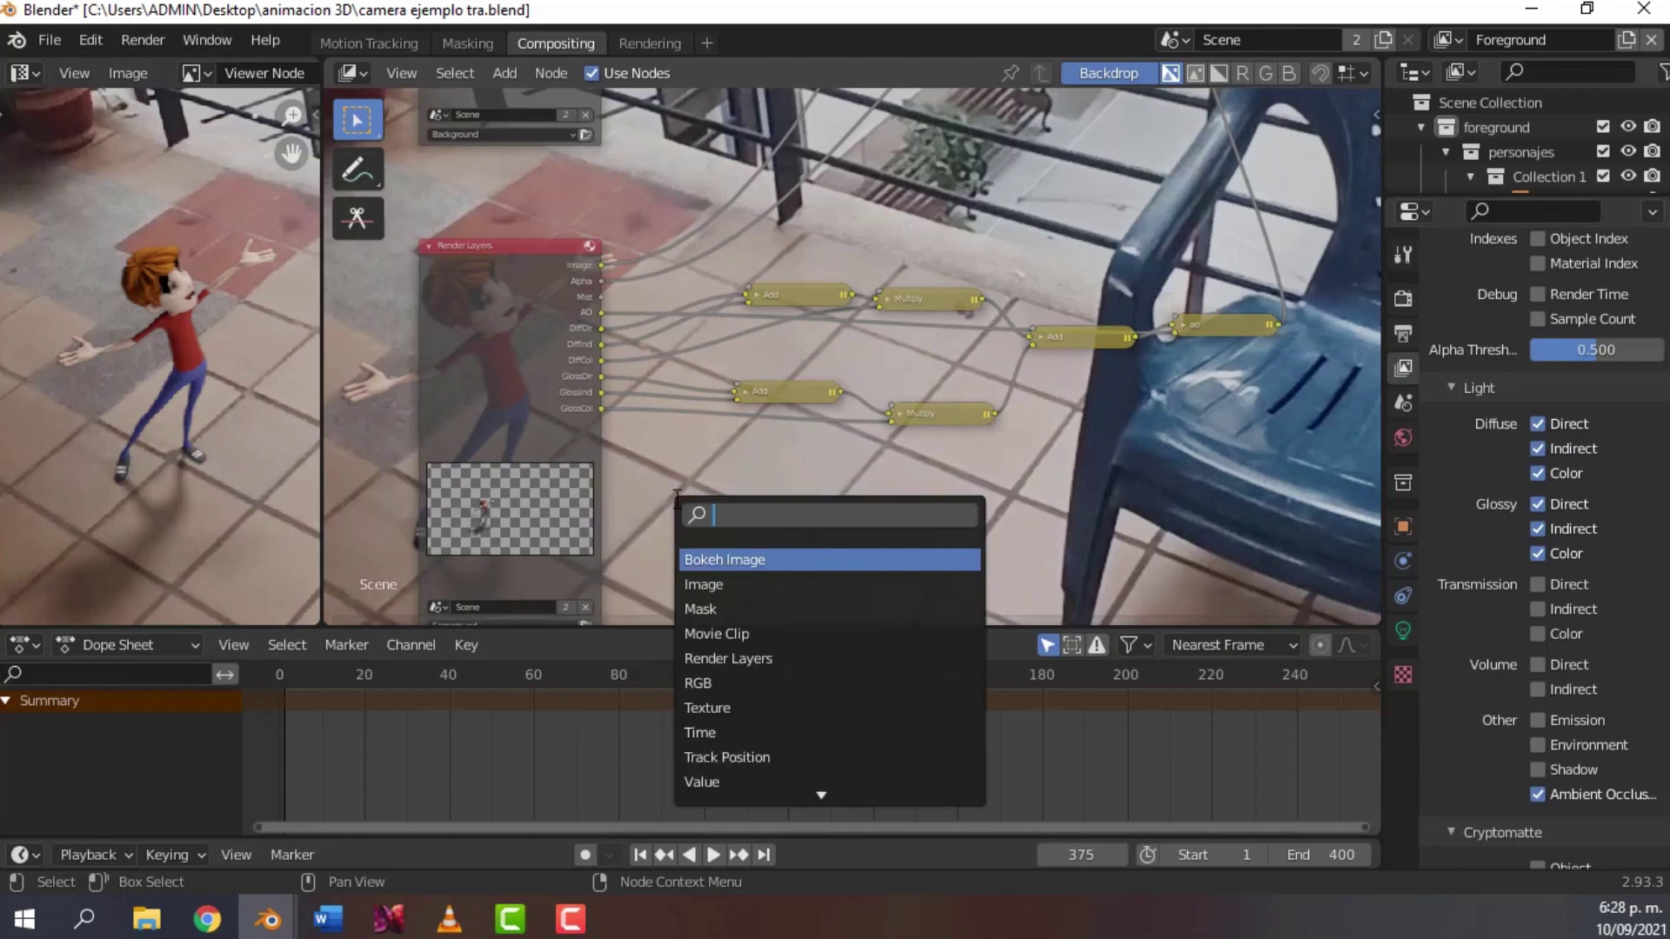
type("color")
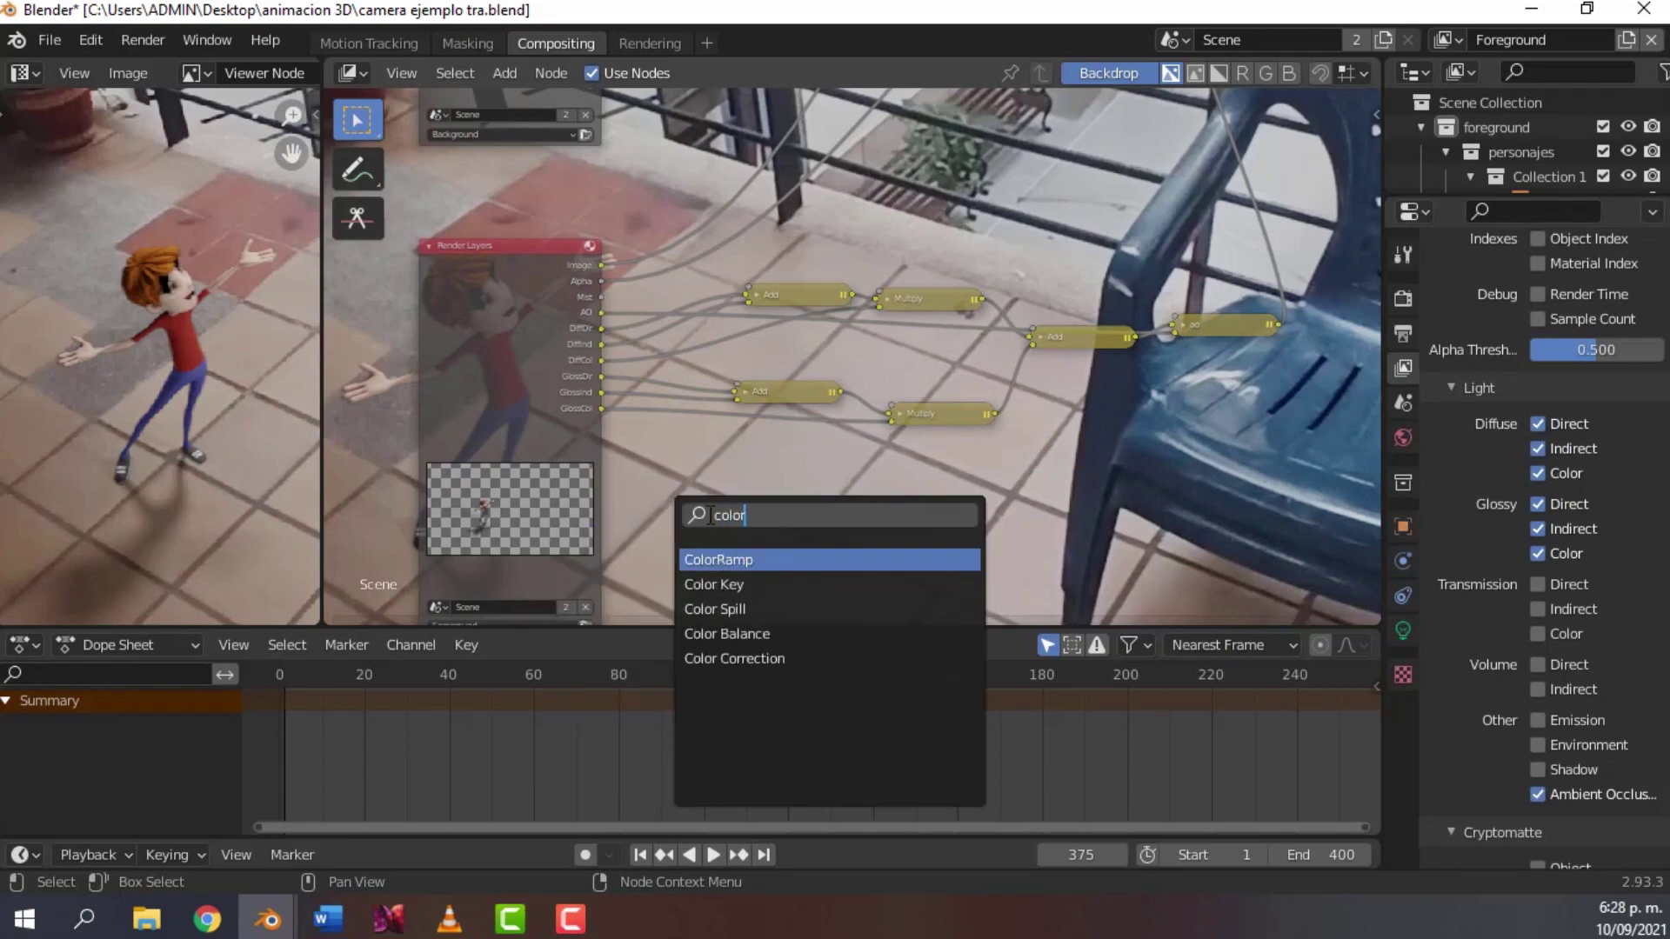
left_click(735, 633)
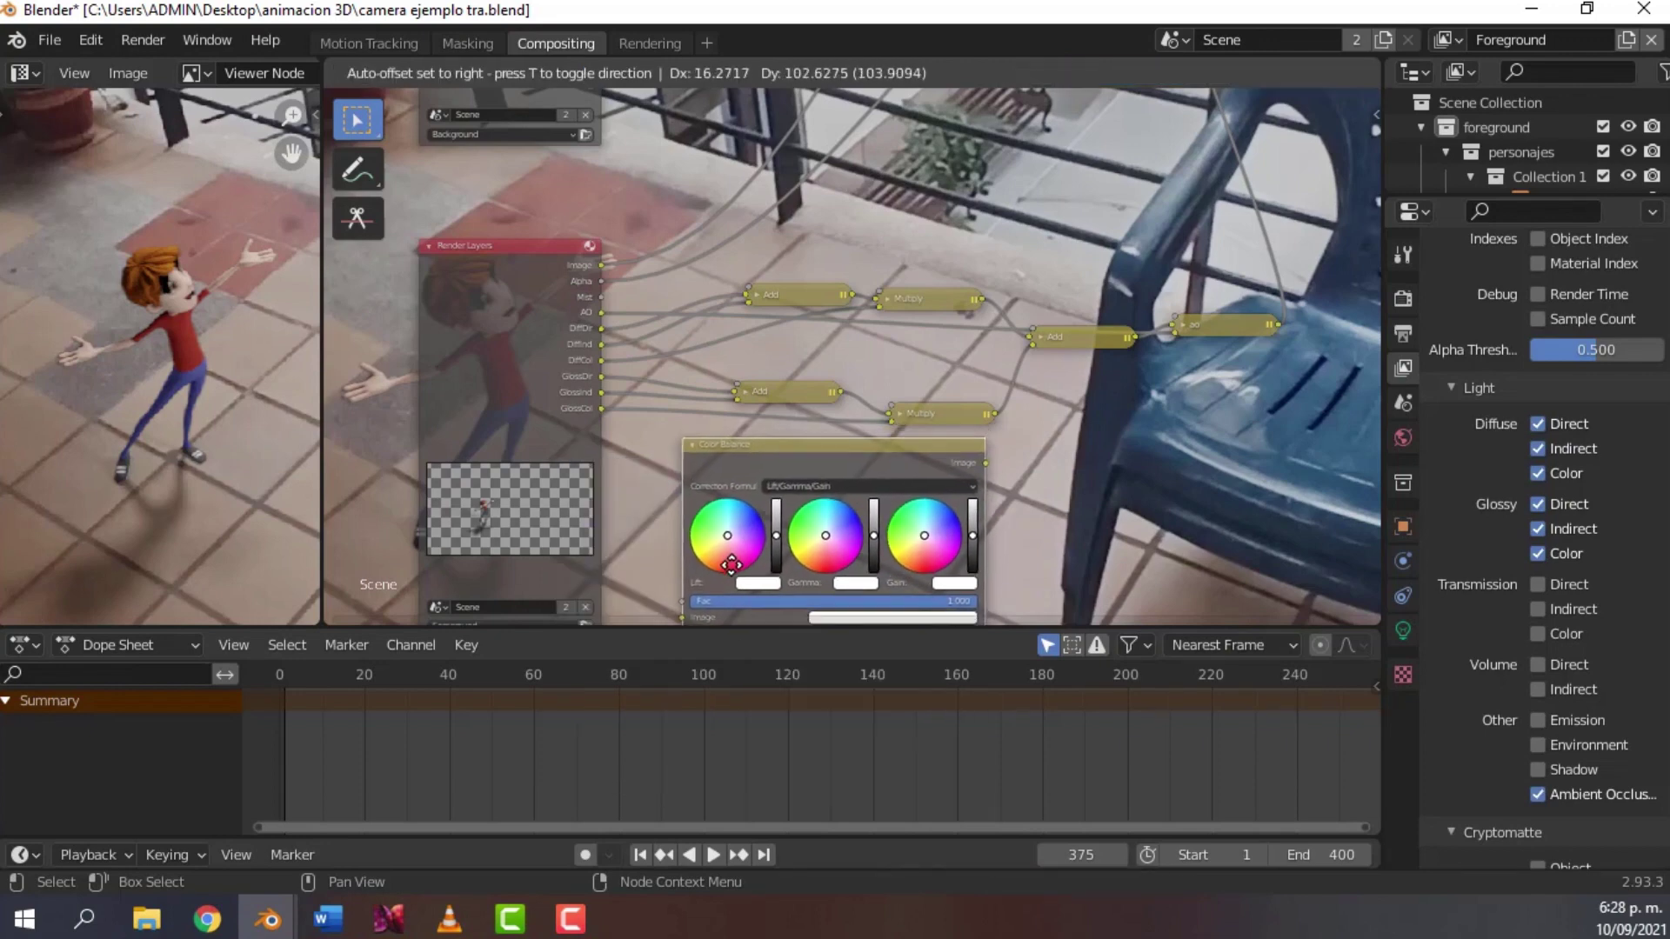
left_click(728, 577)
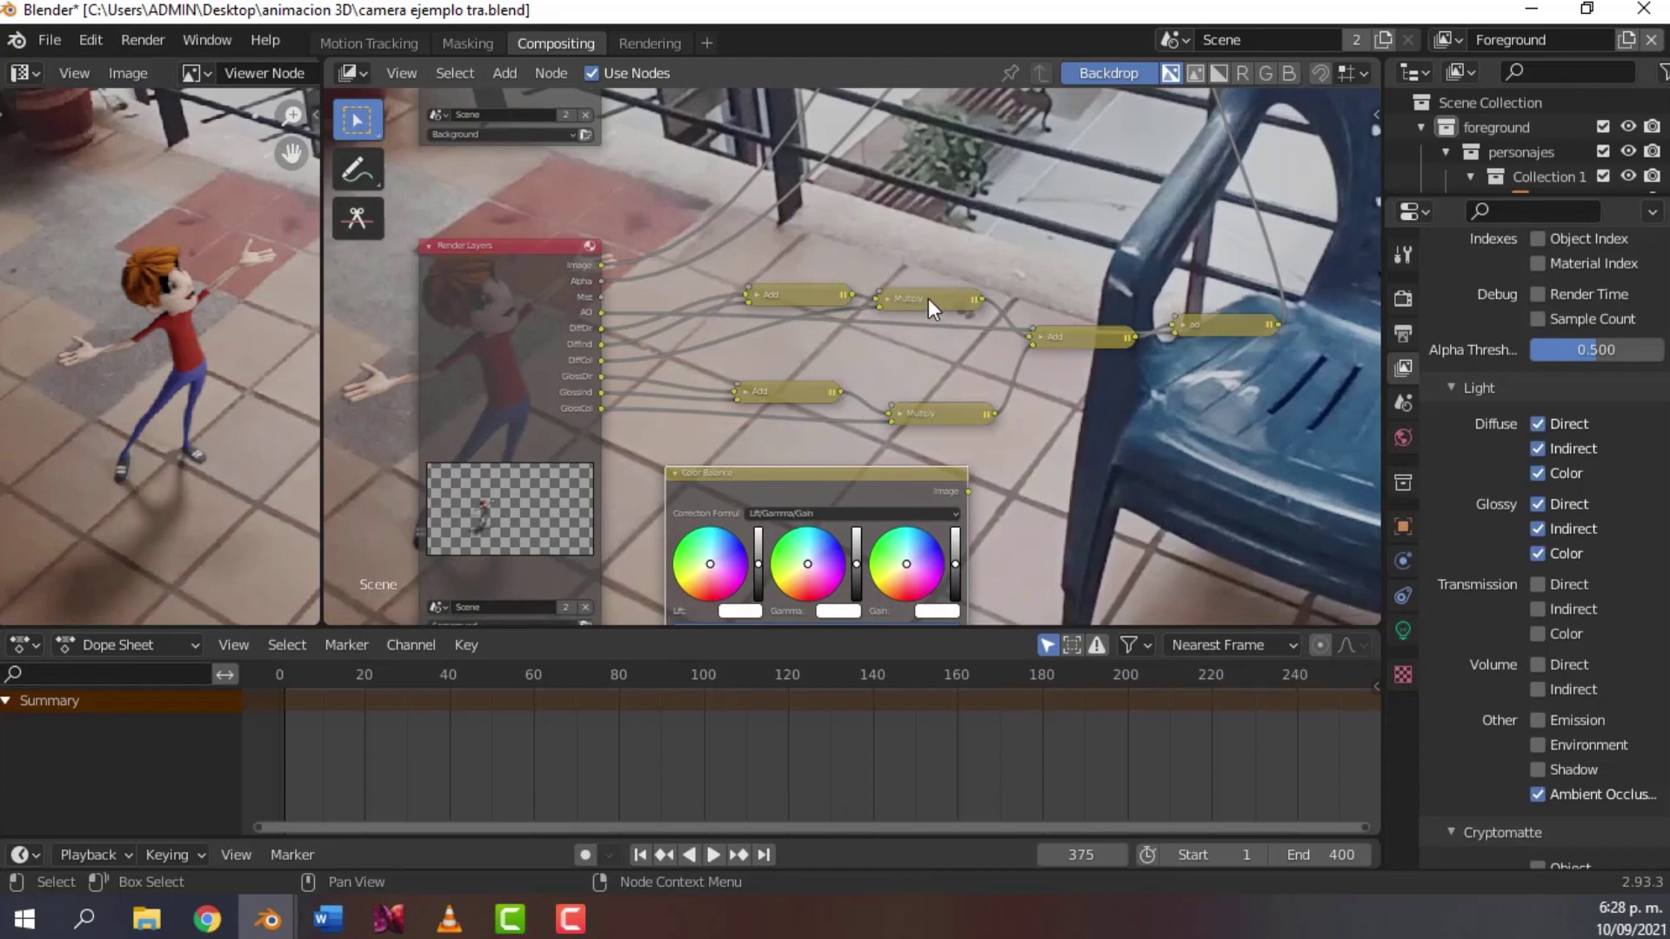
- Insert the Color Balance node between the Foreground DiffCol output and the diffuse Multiply node, and widen the image viewer
left_click_drag(927, 299, 978, 260)
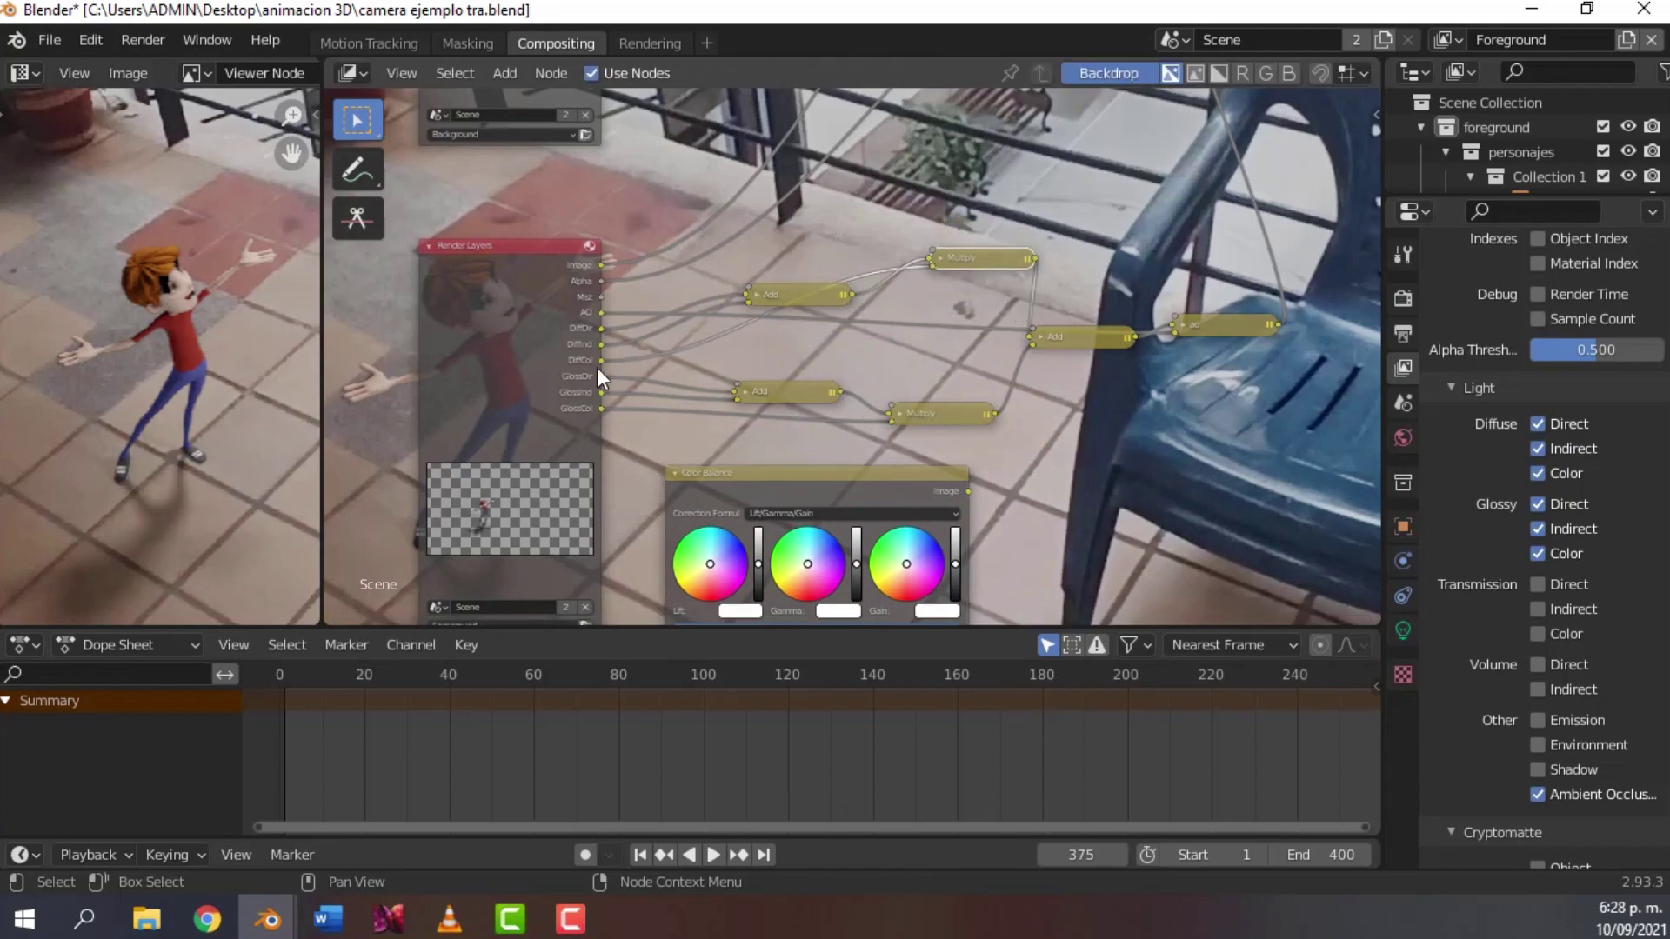
scroll(660, 348, "up", 3)
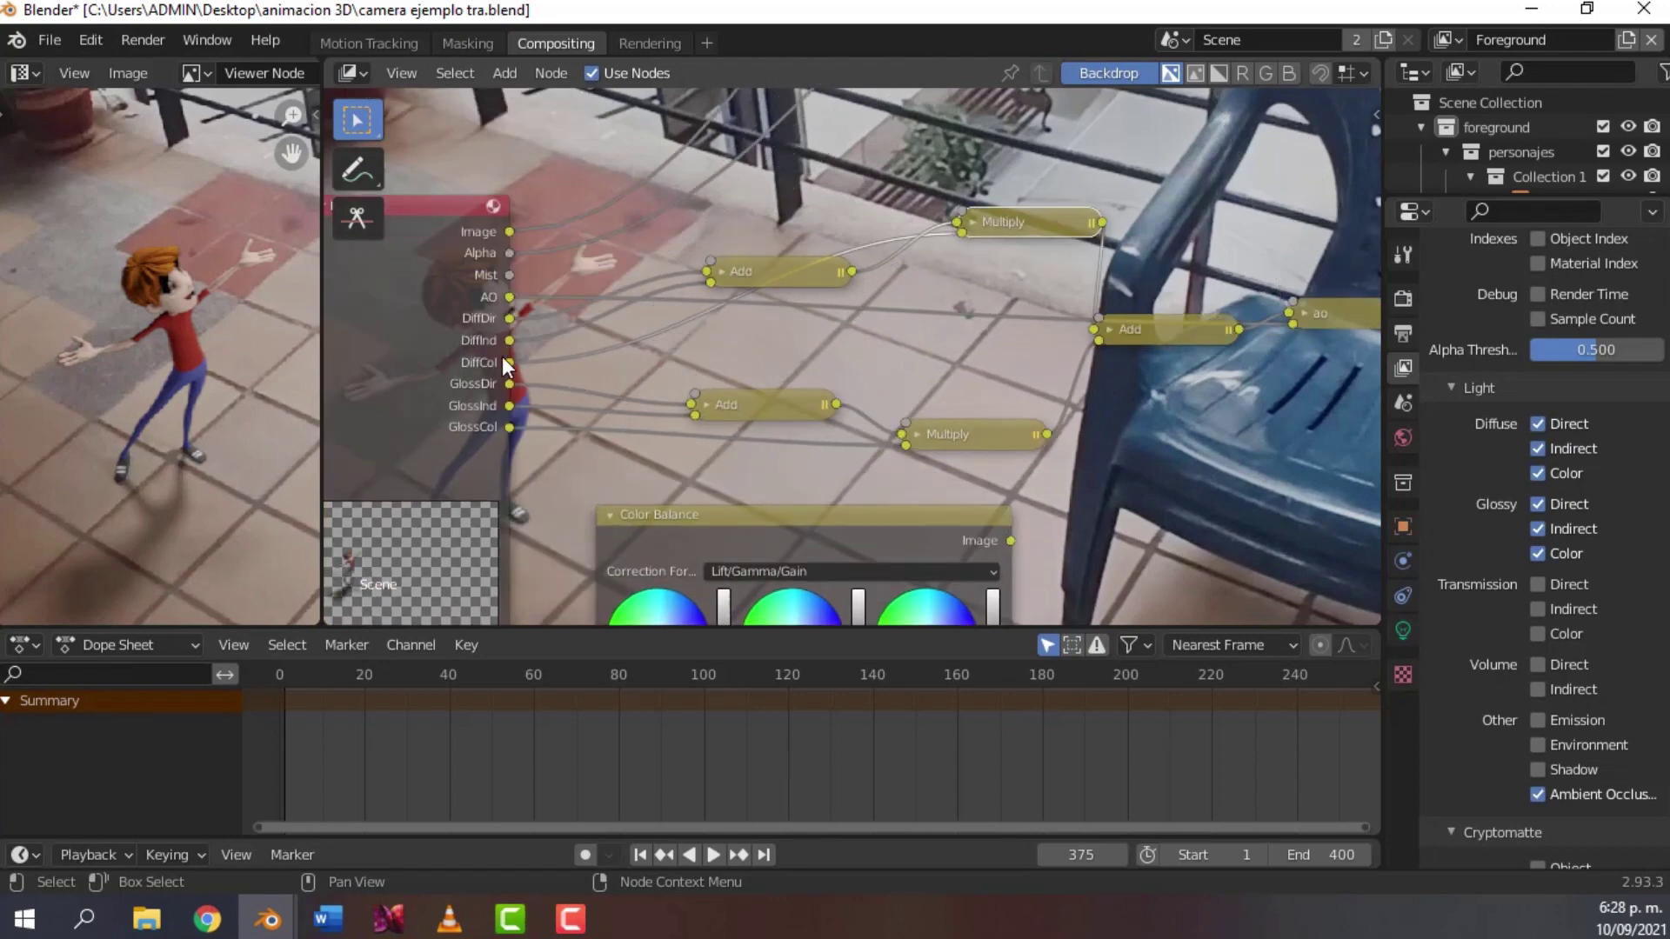
left_click_drag(746, 514, 640, 350)
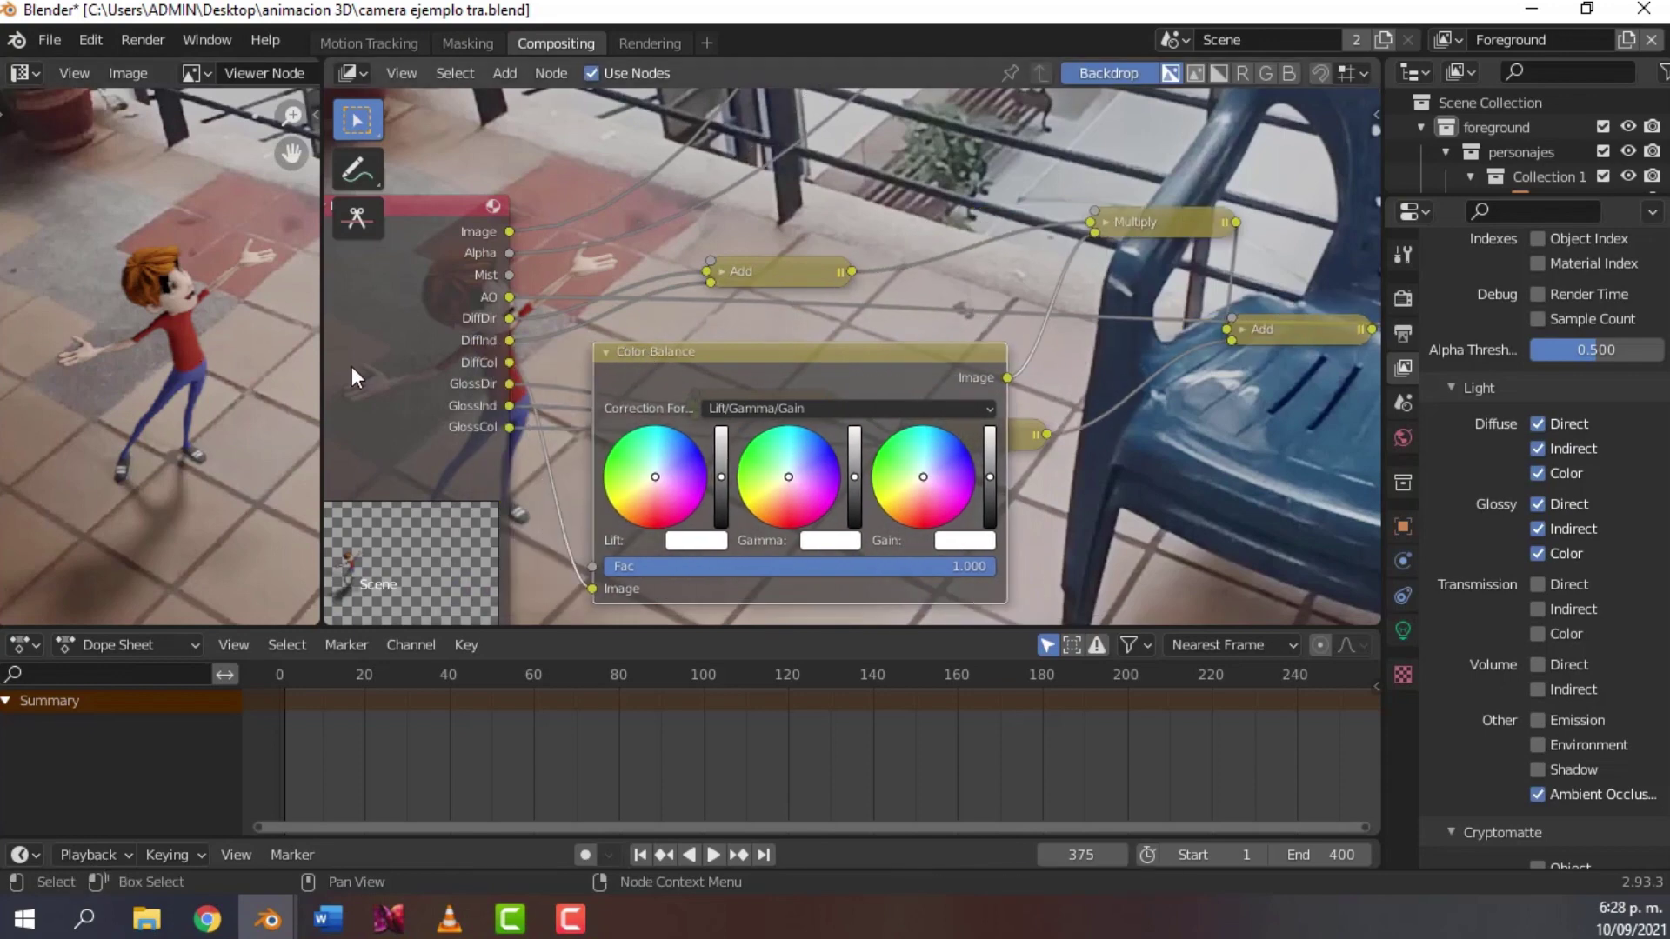
left_click_drag(324, 367, 480, 362)
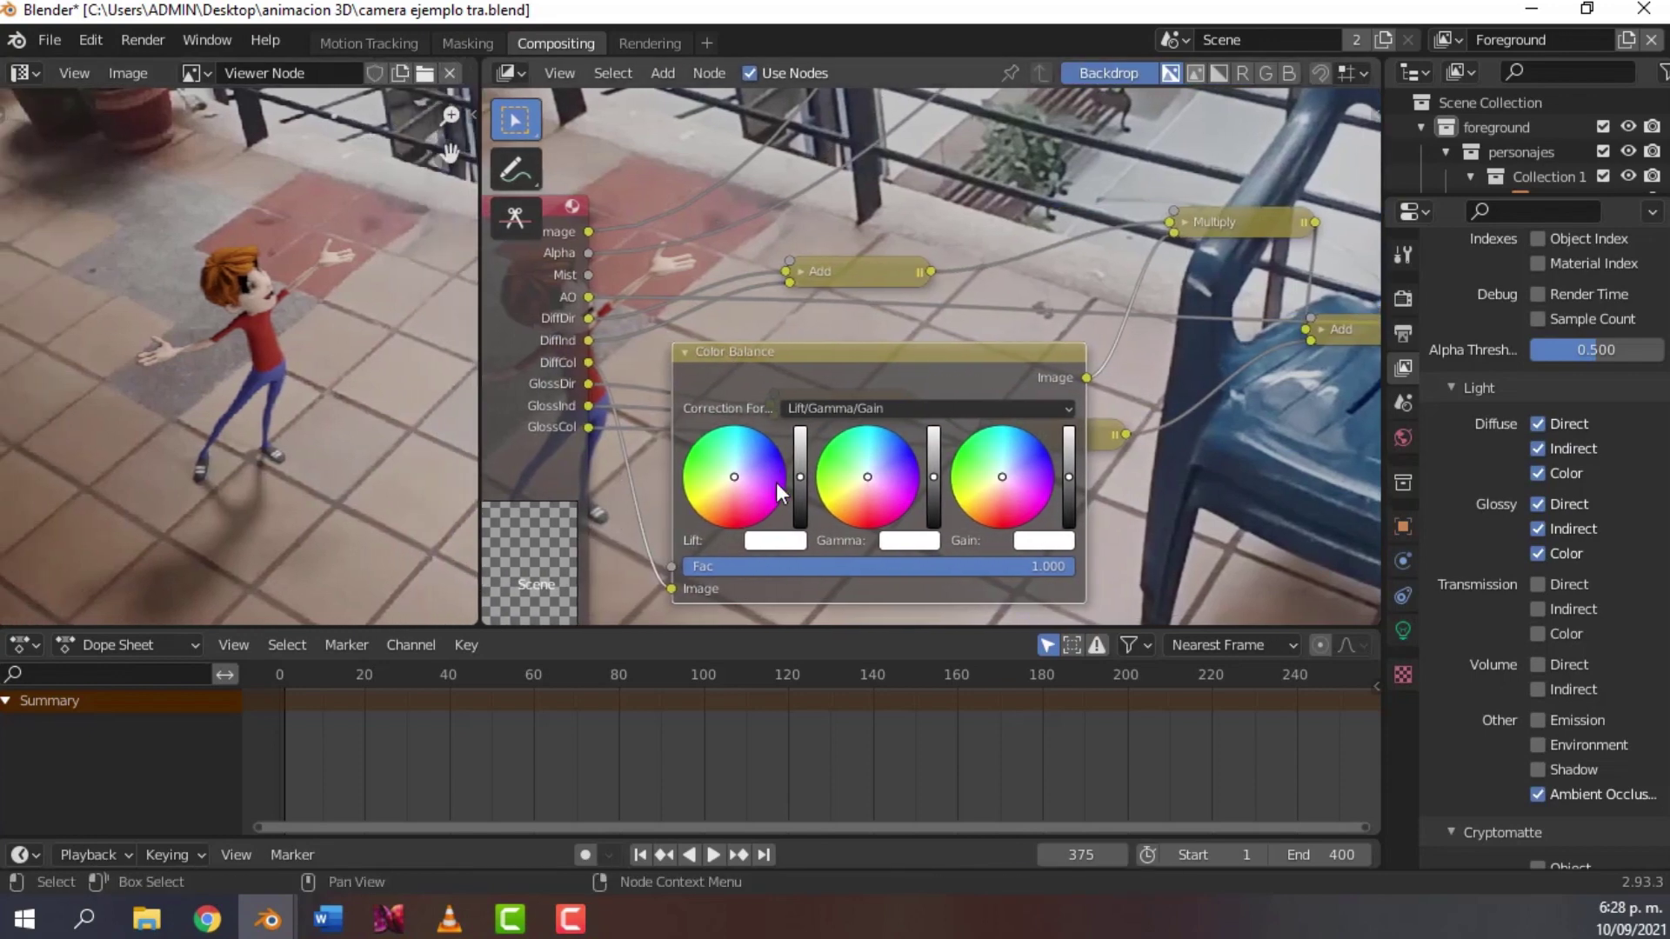
- Try tinting the Color Balance node's Lift pink and its Gamma light magenta
left_click(744, 484)
left_click_drag(744, 484, 744, 508)
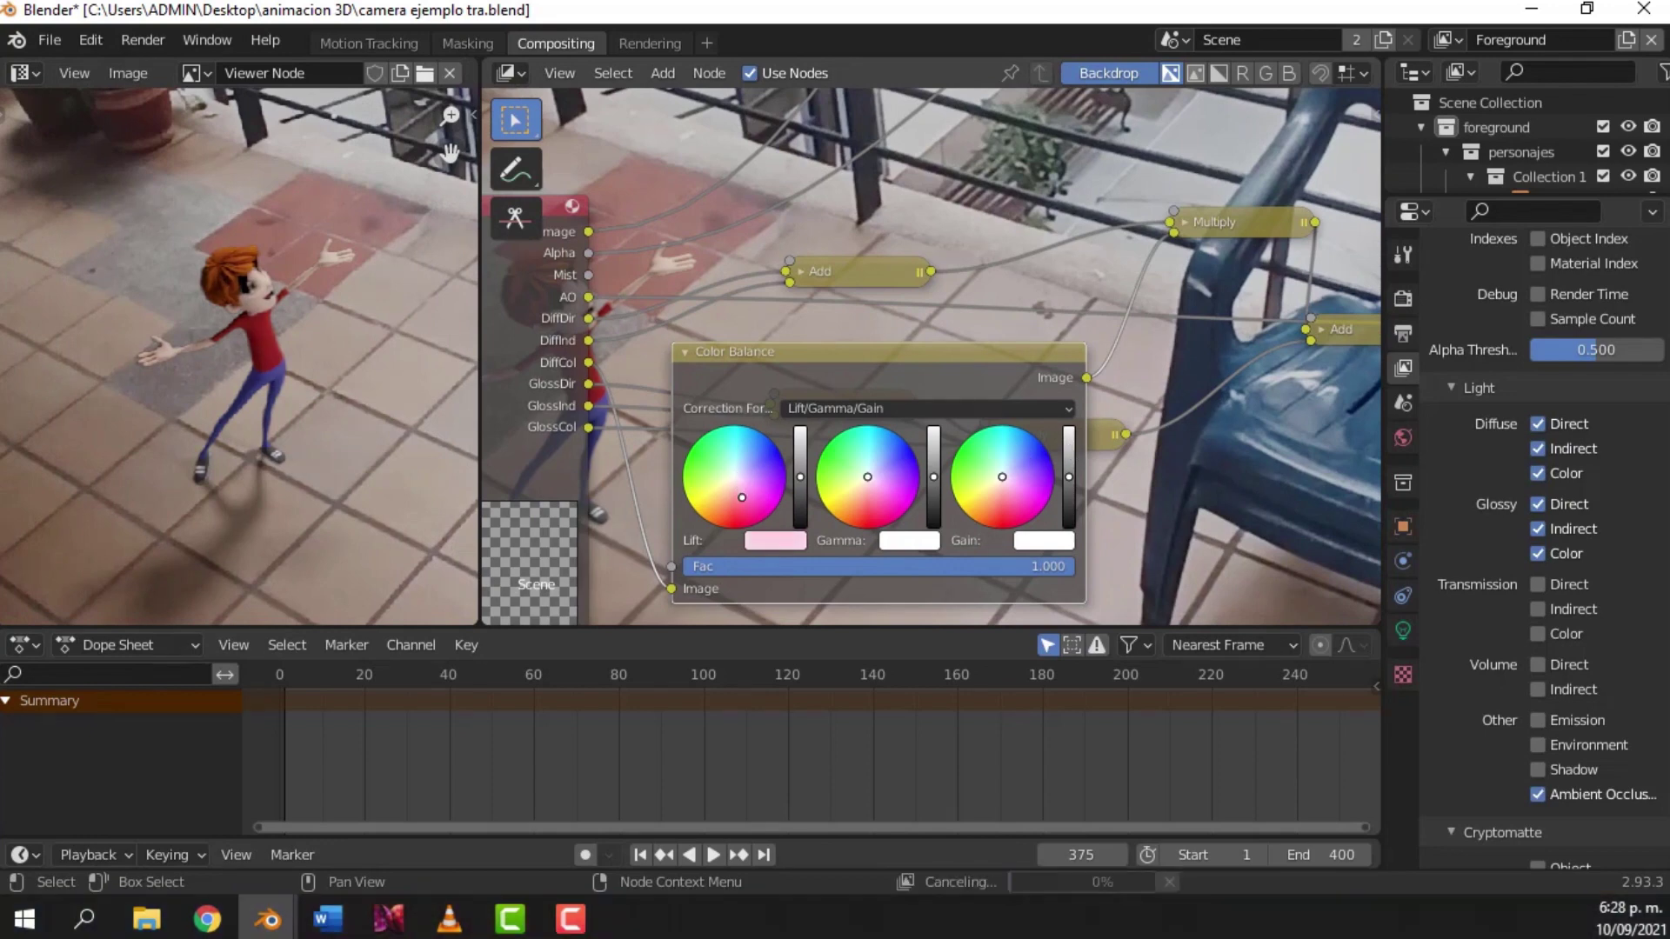
left_click_drag(884, 465, 881, 506)
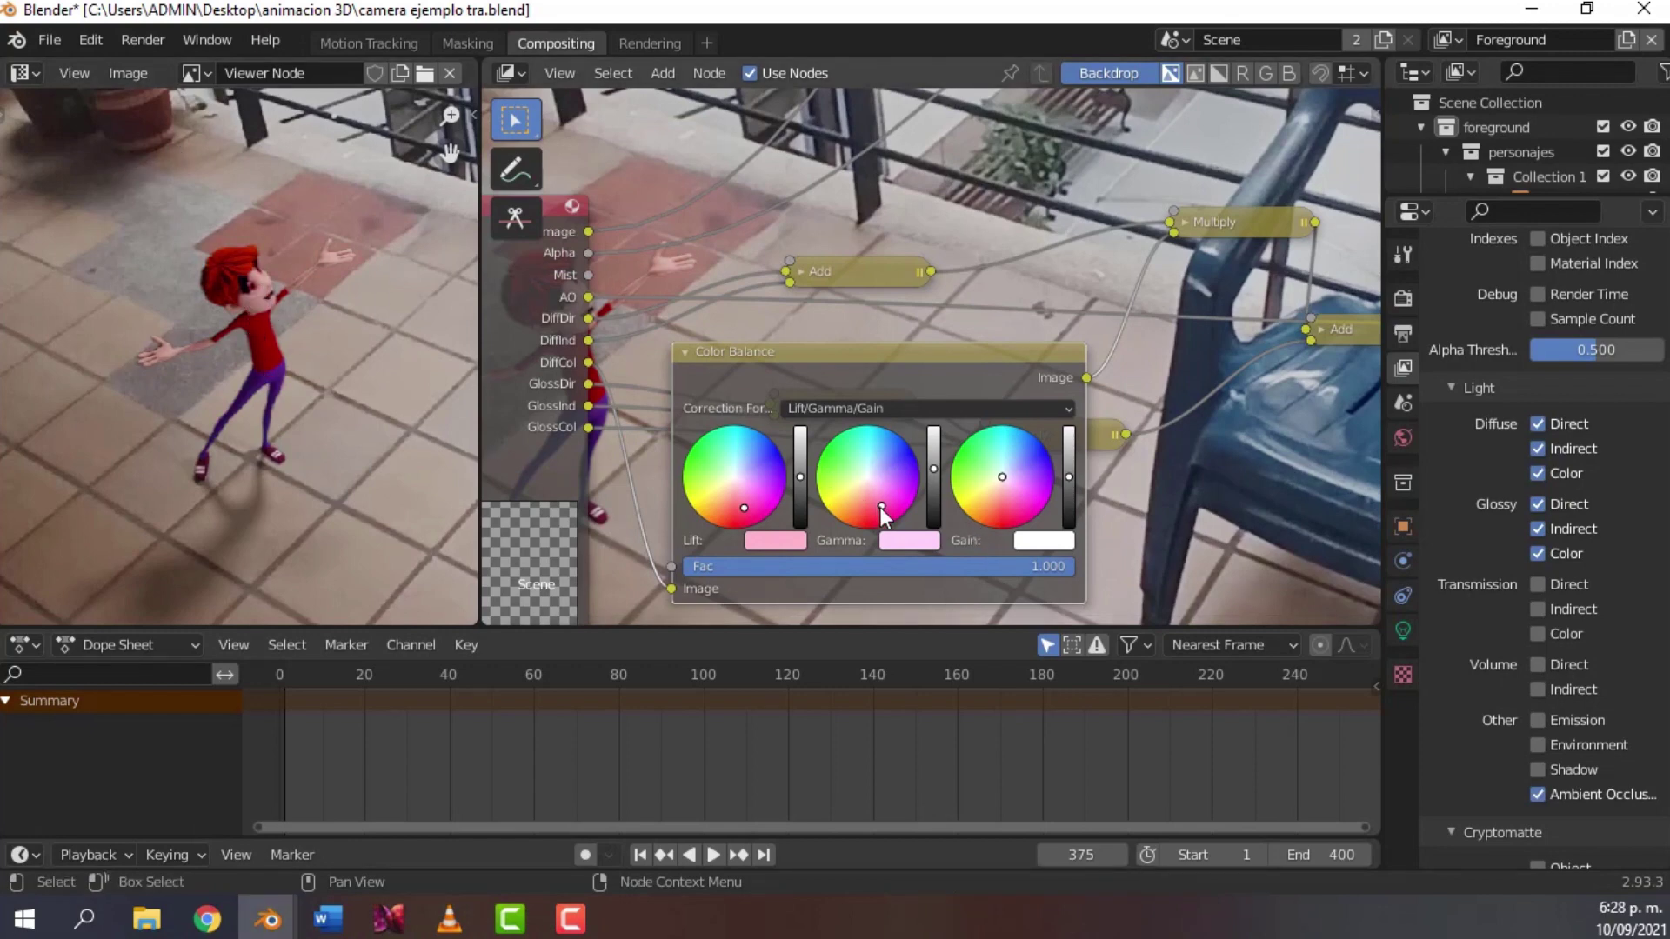
left_click_drag(881, 506, 871, 475)
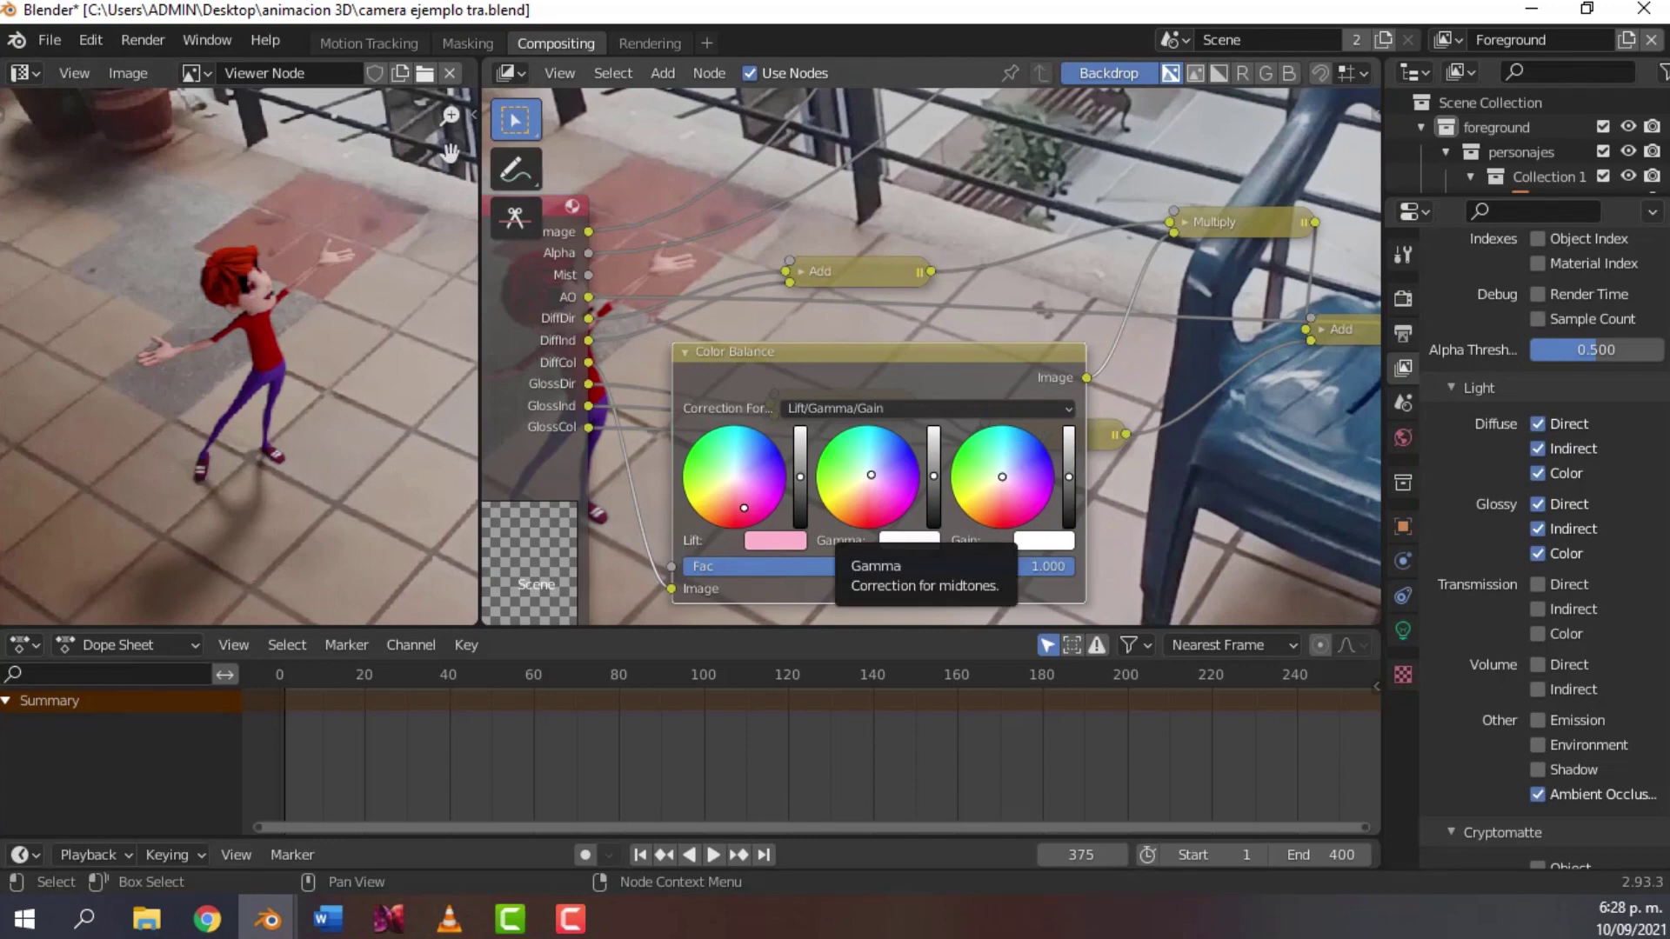
- Shift the Color Balance Gain colour very slightly towards magenta and lower the Lift brightness a little
mouse_move(1044, 486)
left_mouse_down()
mouse_move(1011, 478)
mouse_move(1025, 462)
mouse_move(1008, 479)
left_mouse_up()
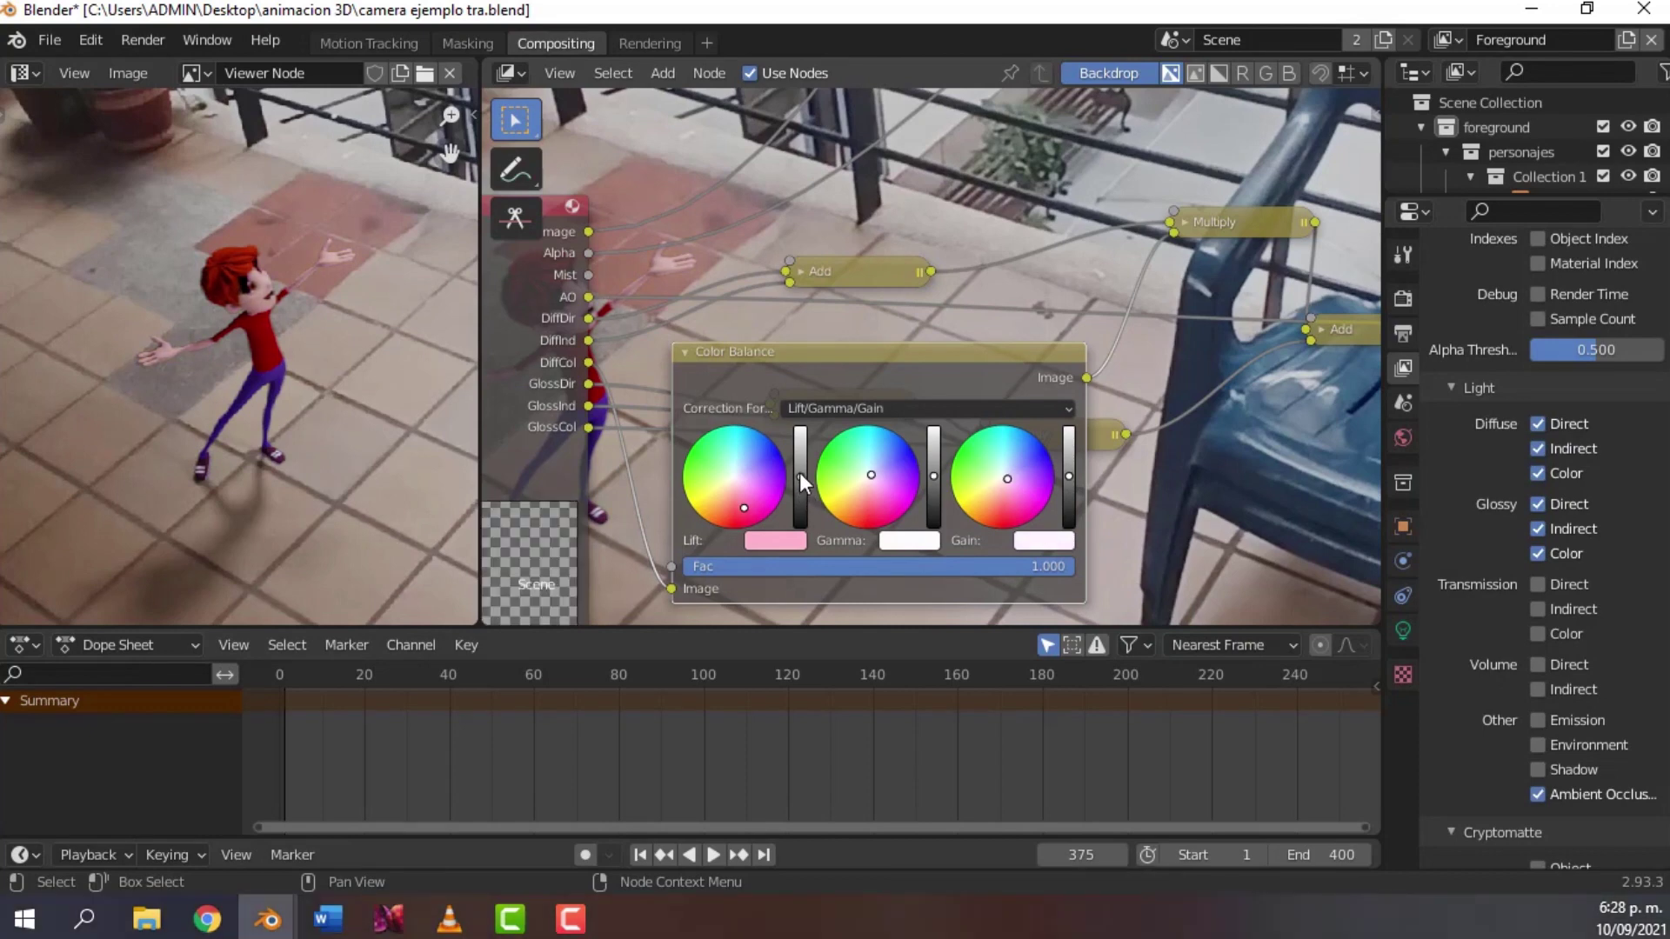
left_click_drag(800, 477, 800, 490)
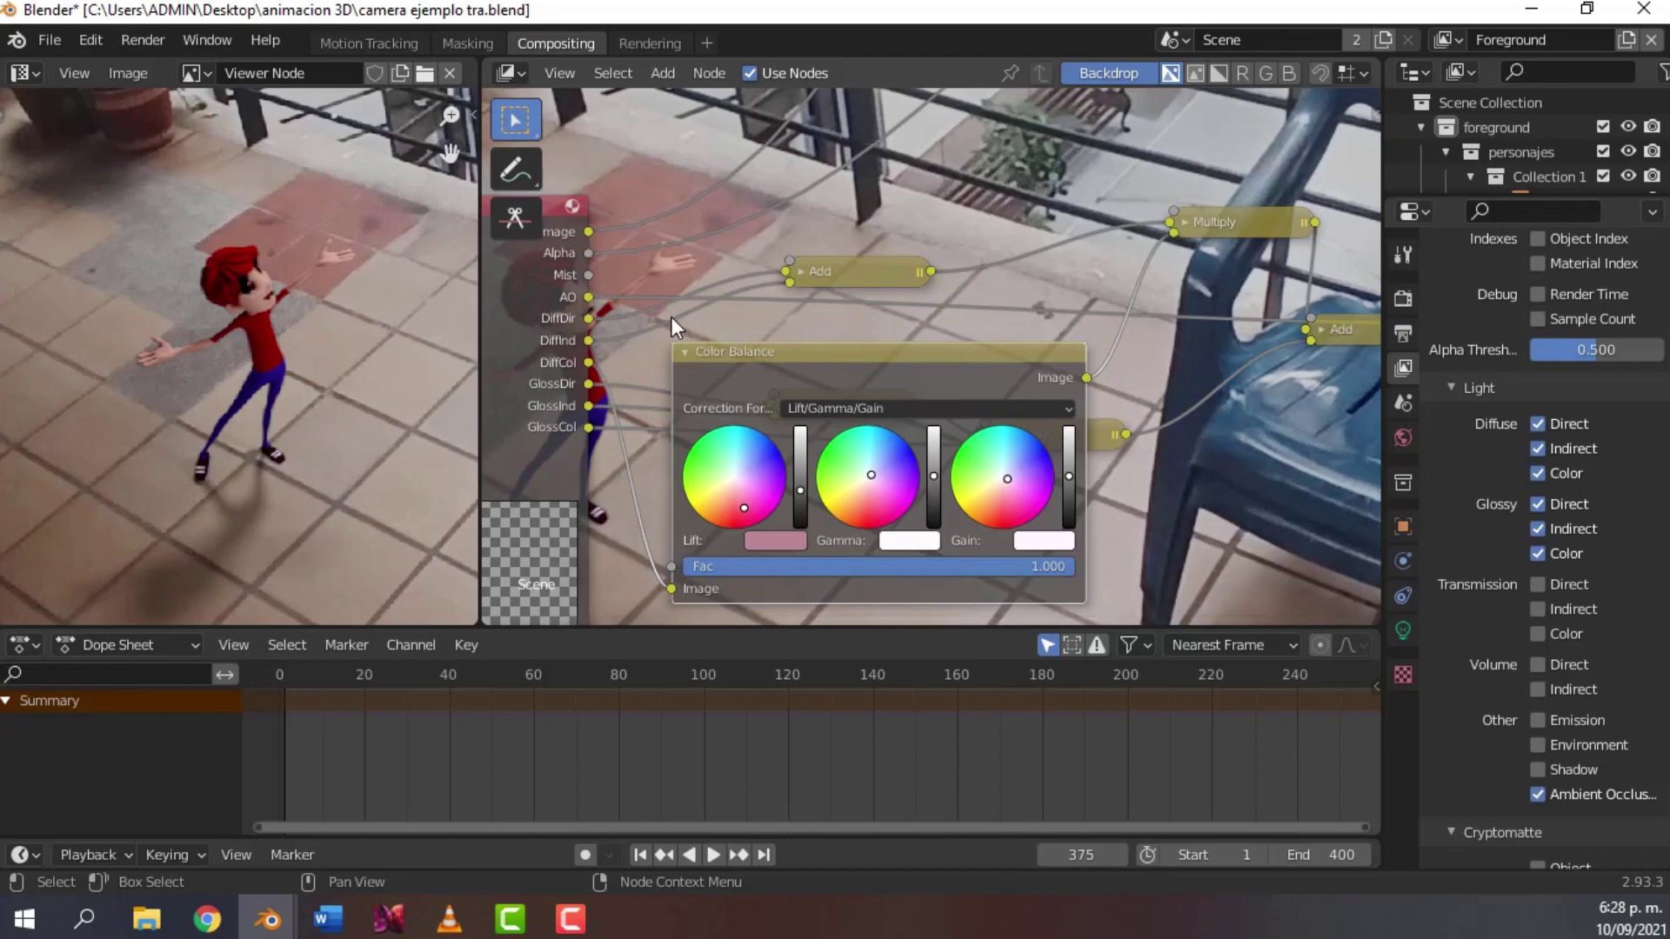
mouse_move(763, 353)
left_mouse_down()
mouse_move(785, 348)
mouse_move(765, 355)
left_mouse_up()
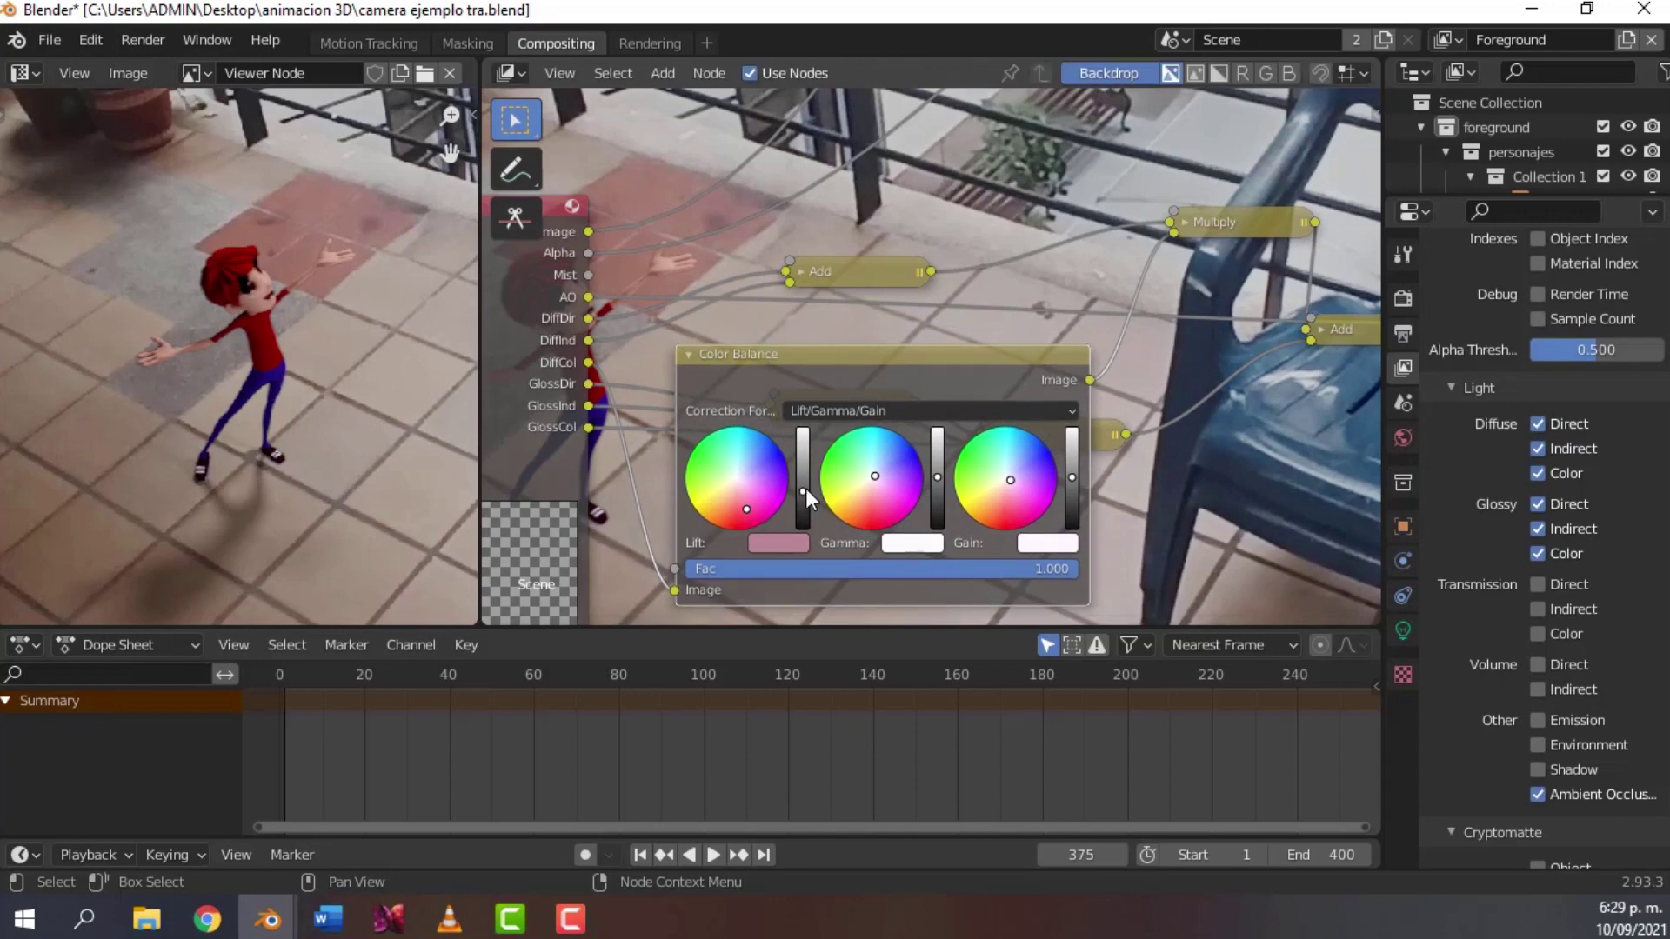
- Return the Lift and Gamma colours of the Color Balance node to near neutral
left_click_drag(745, 510, 736, 478)
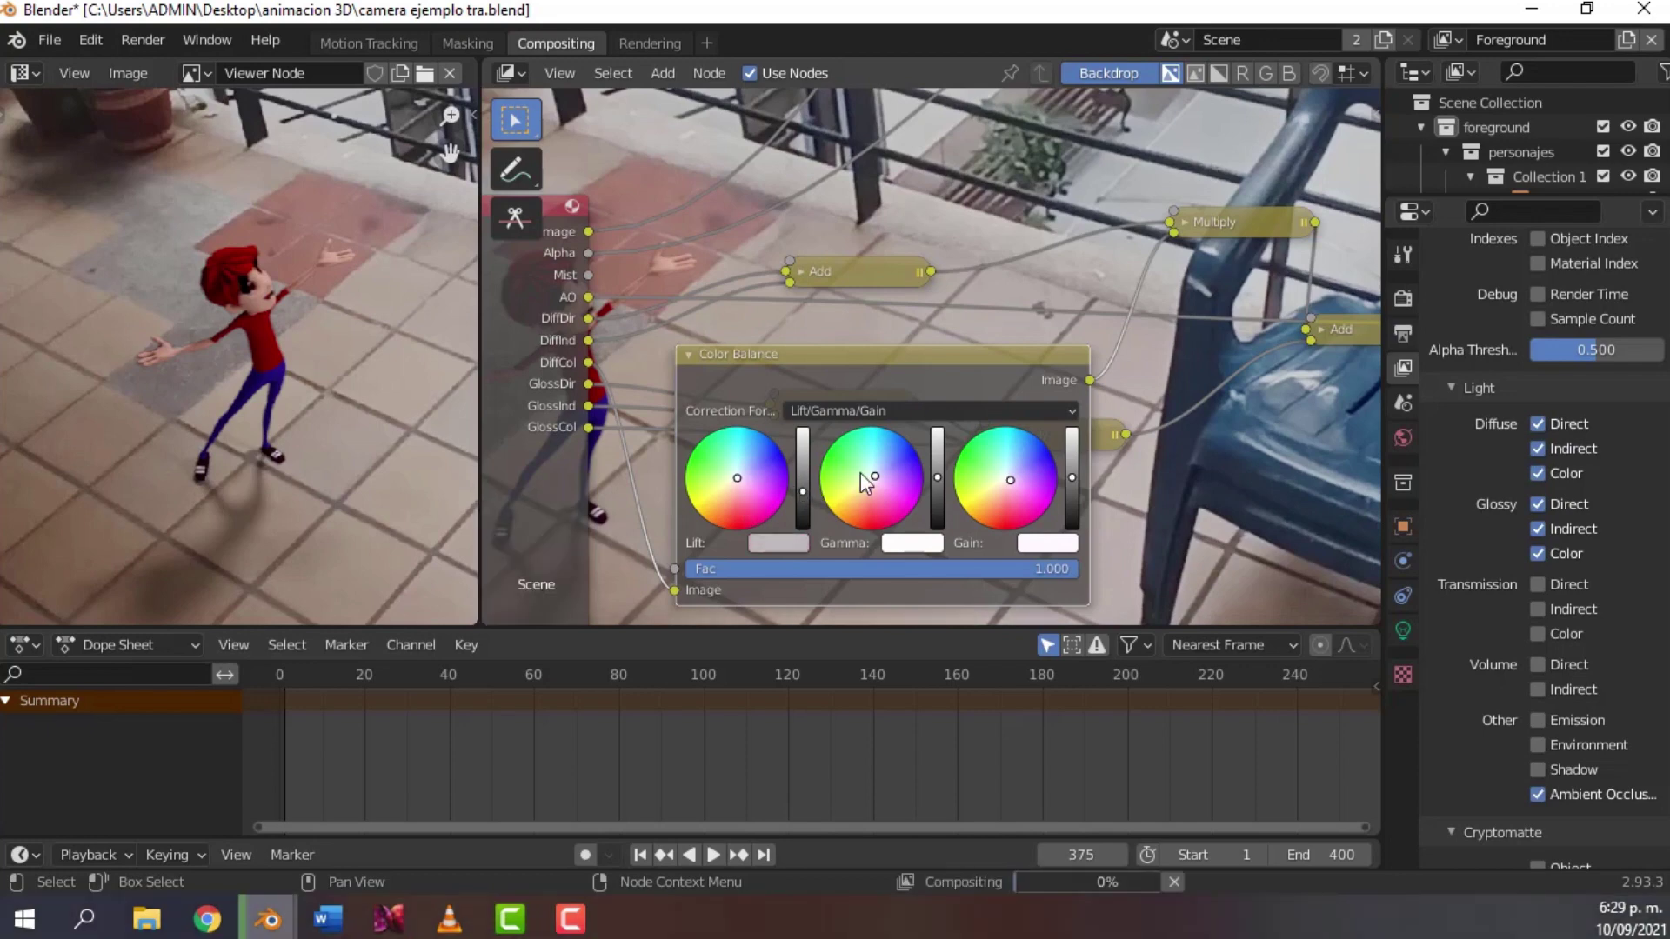
left_click_drag(881, 479, 868, 481)
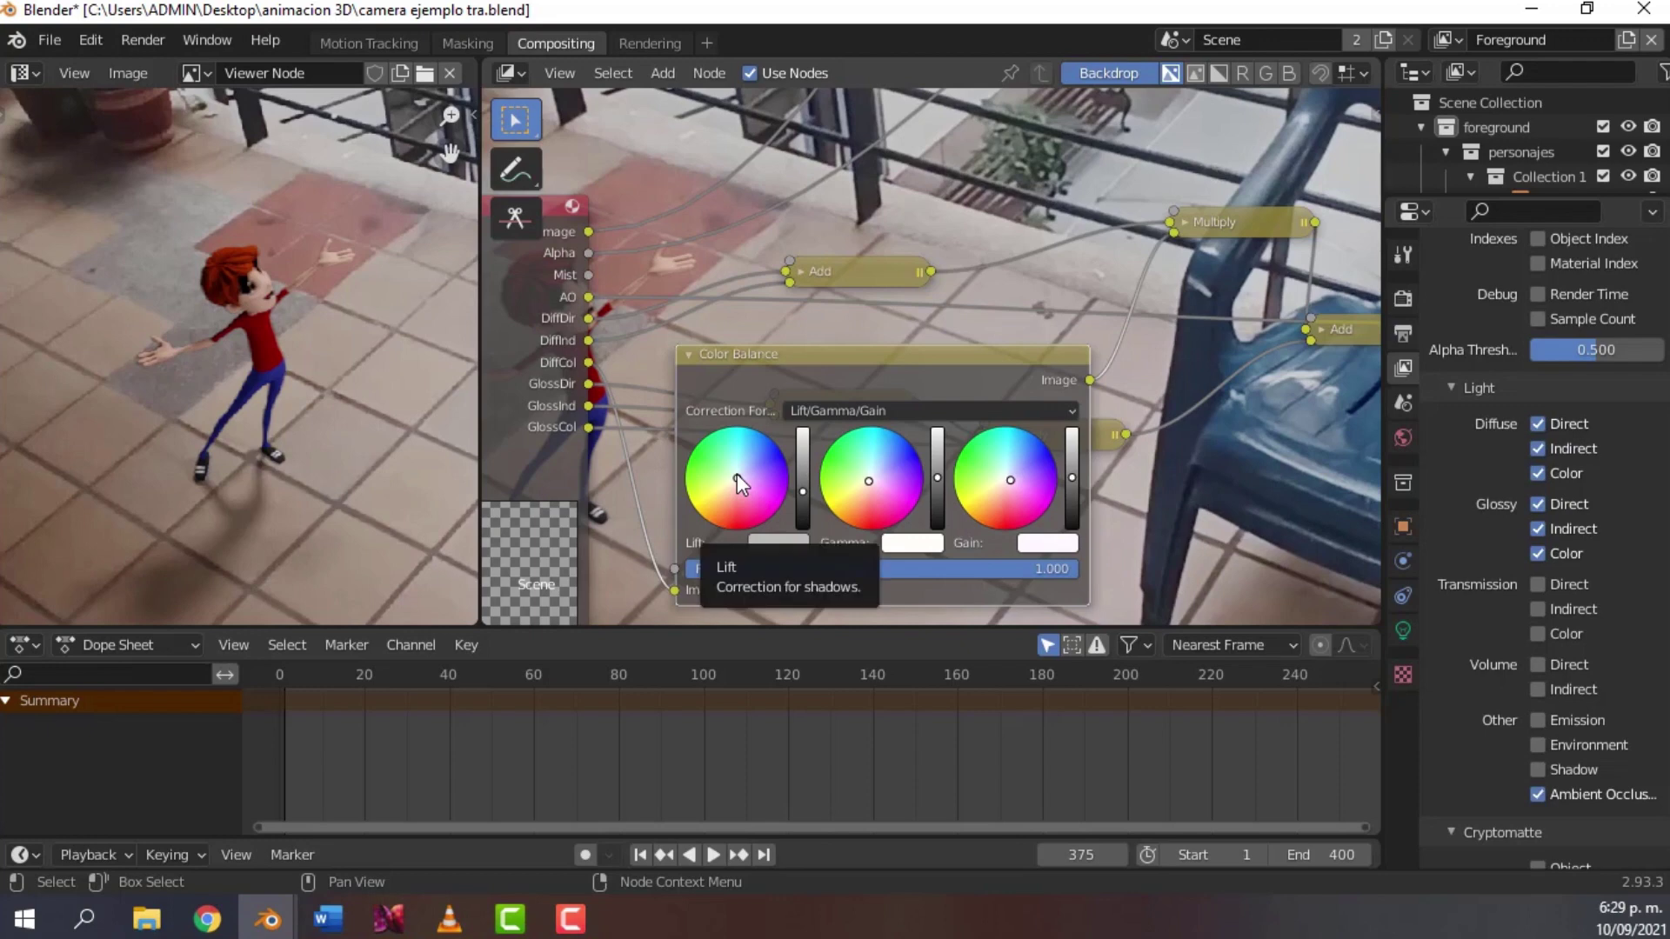
- Test a yellow and a strong magenta Lift tint on the character, and bring Lift back to near neutral
left_click_drag(734, 473, 705, 497)
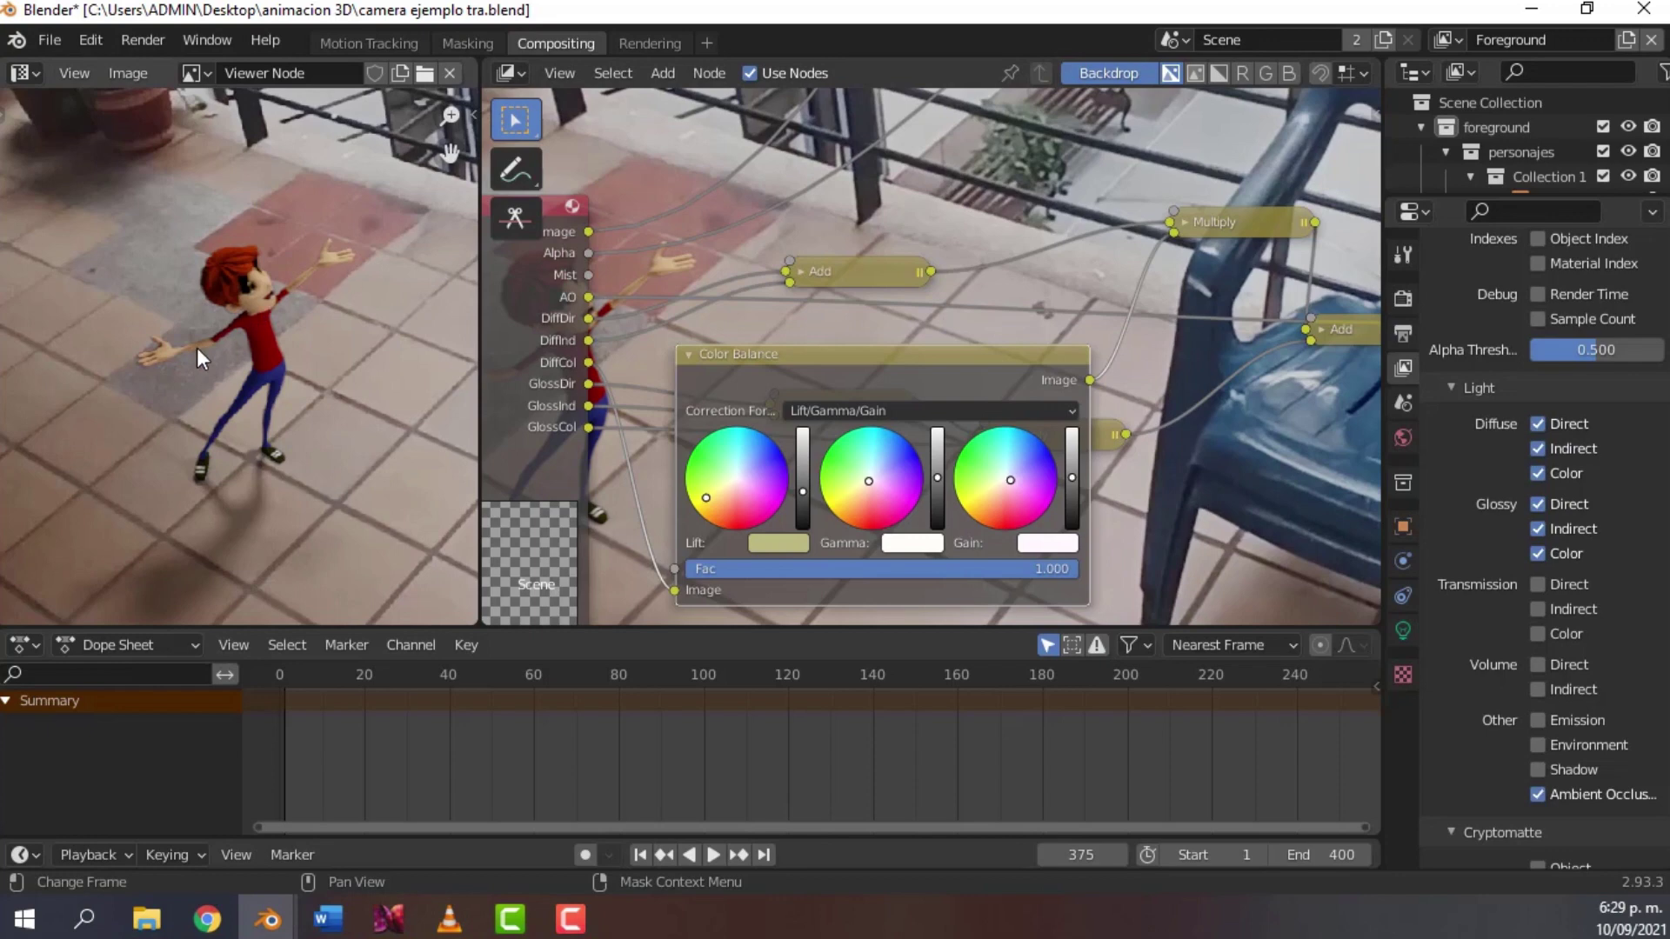
scroll(197, 347, "up", 2)
left_click_drag(739, 495, 761, 522)
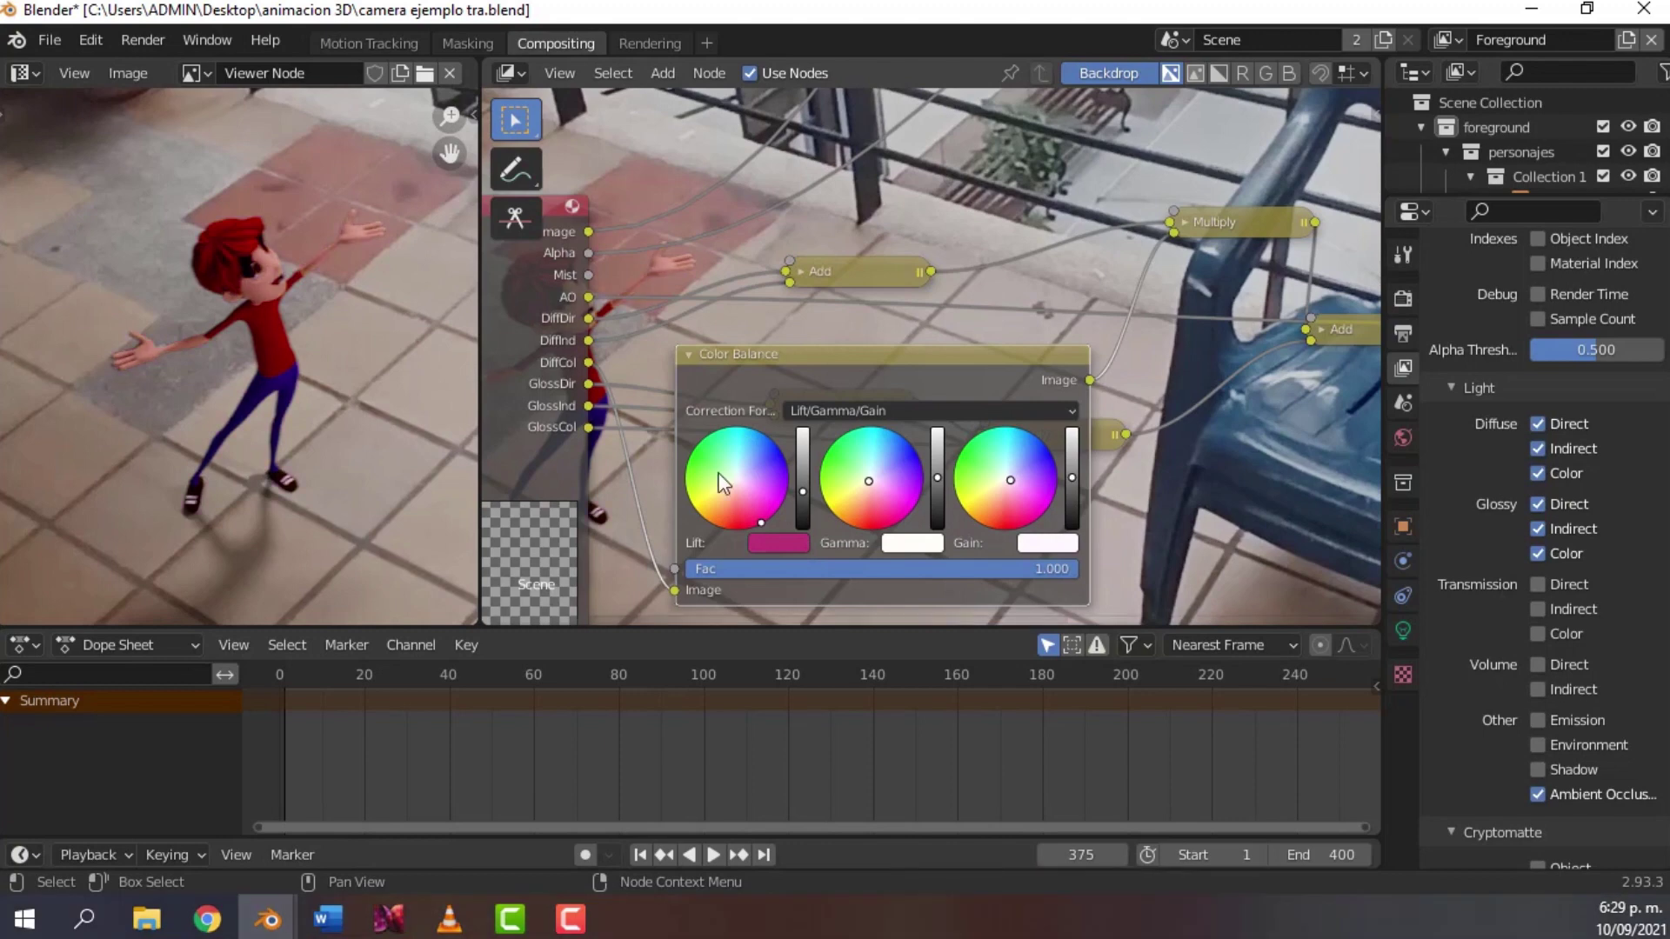
scroll(258, 415, "down", 4)
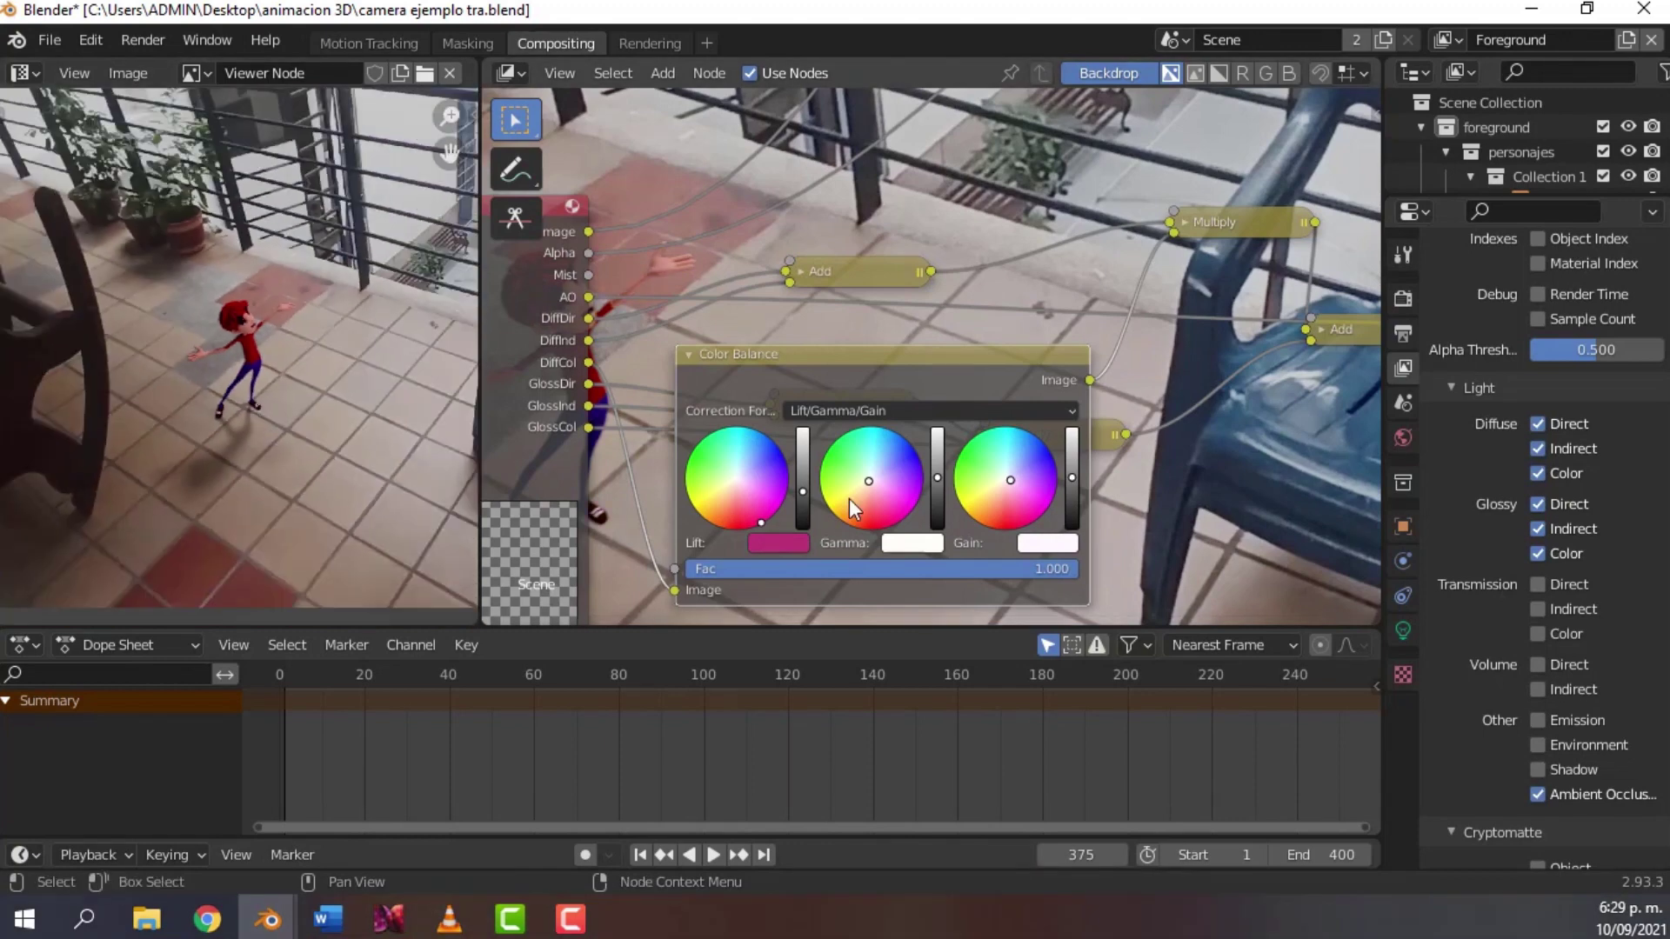
left_click_drag(760, 521, 740, 481)
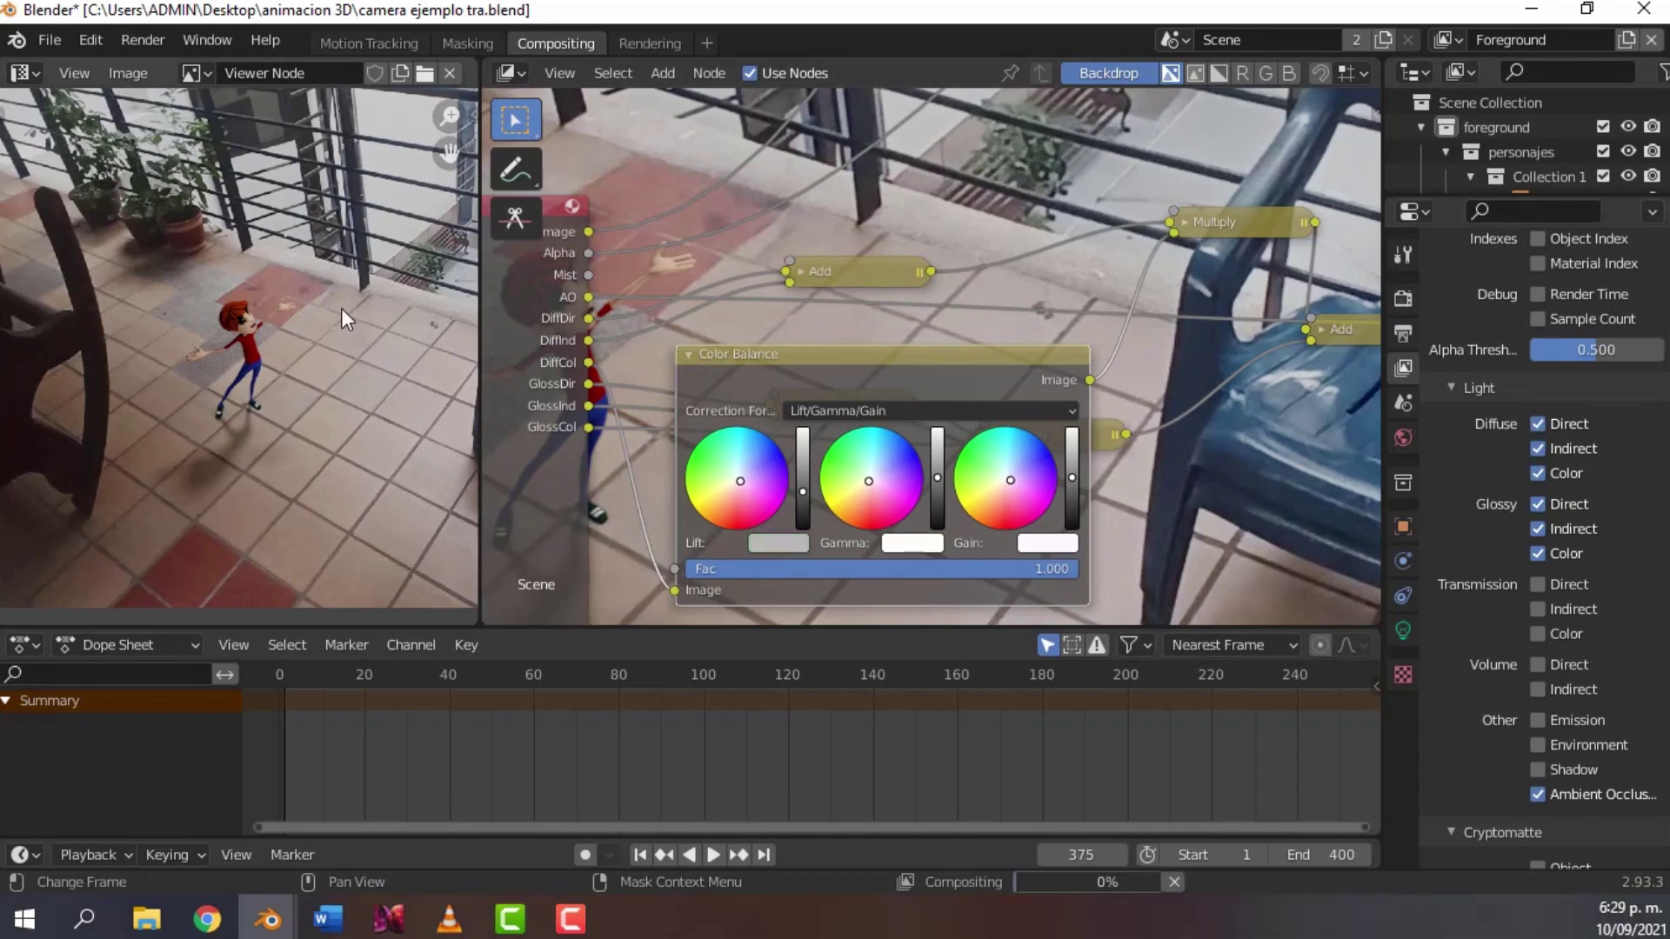
scroll(188, 376, "up", 4)
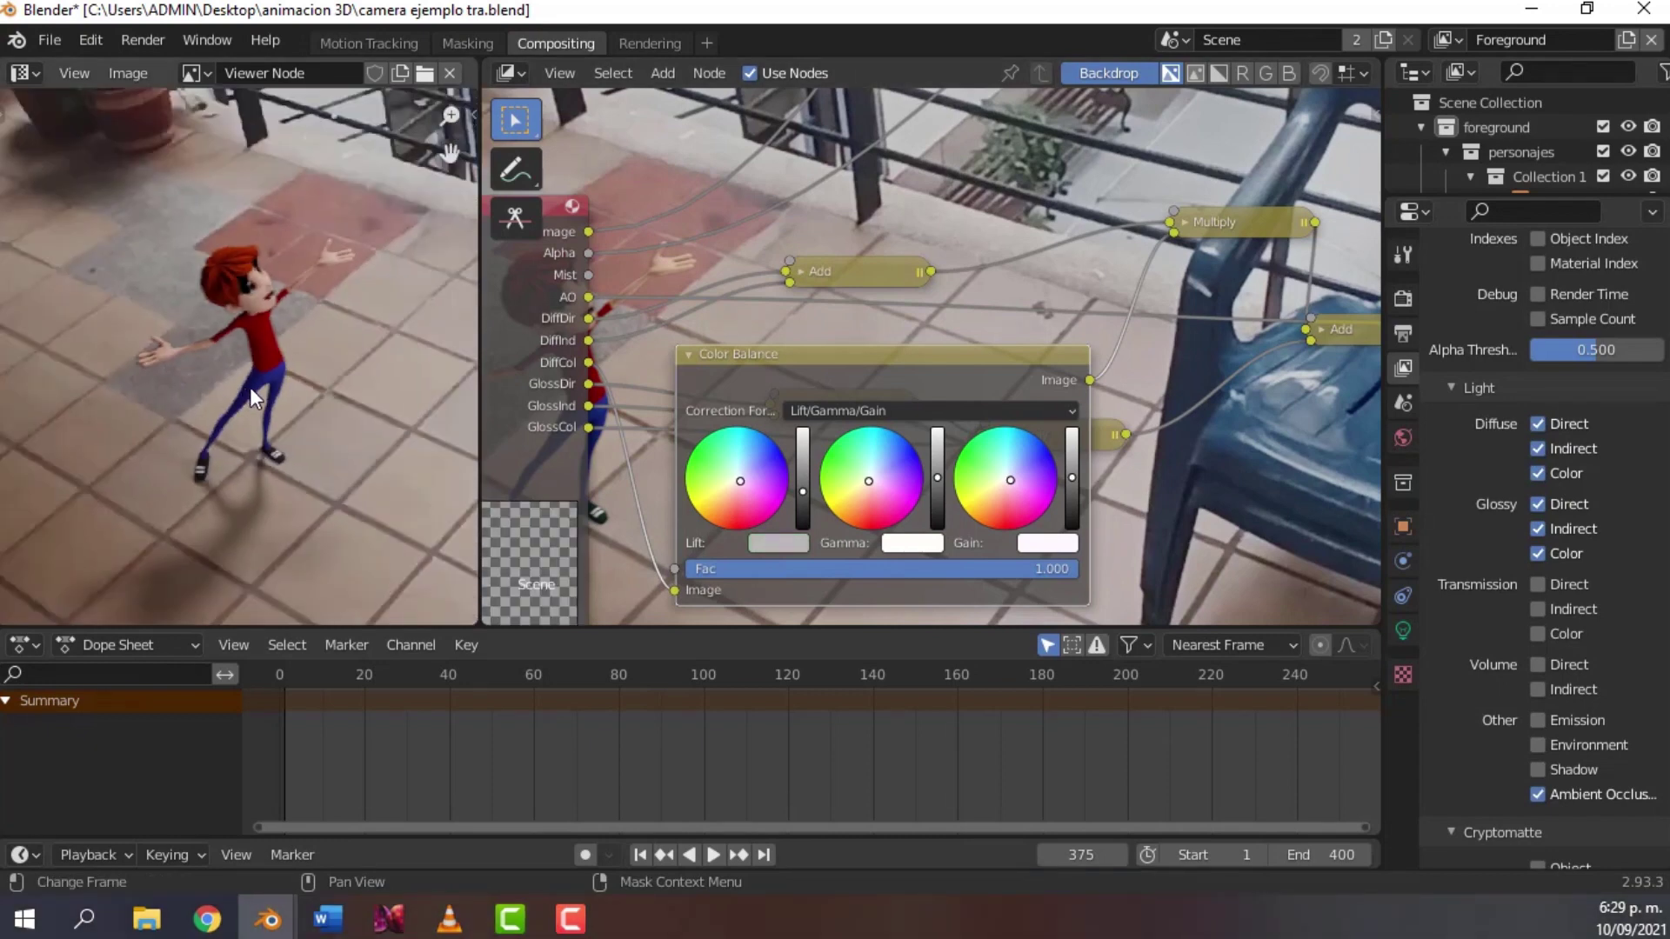
scroll(249, 388, "down", 3)
scroll(235, 378, "up", 2)
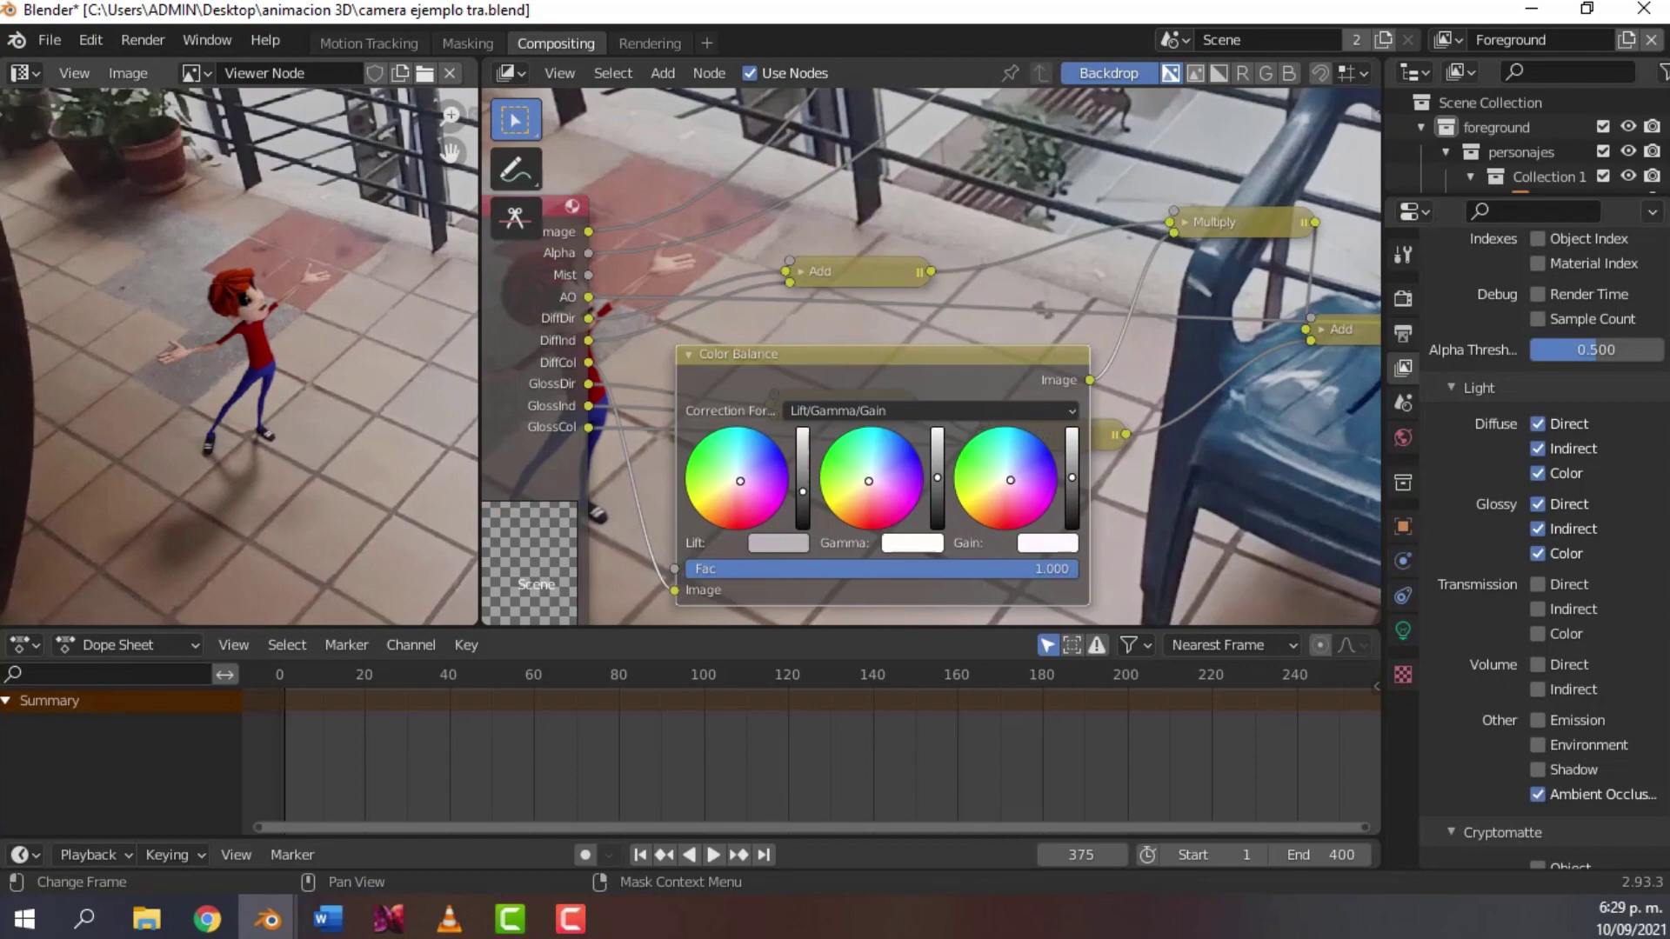
- Duplicate the Color Balance node and place the copy beside the original
scroll(911, 144, "down", 2)
middle_click_drag(1170, 542, 1157, 465)
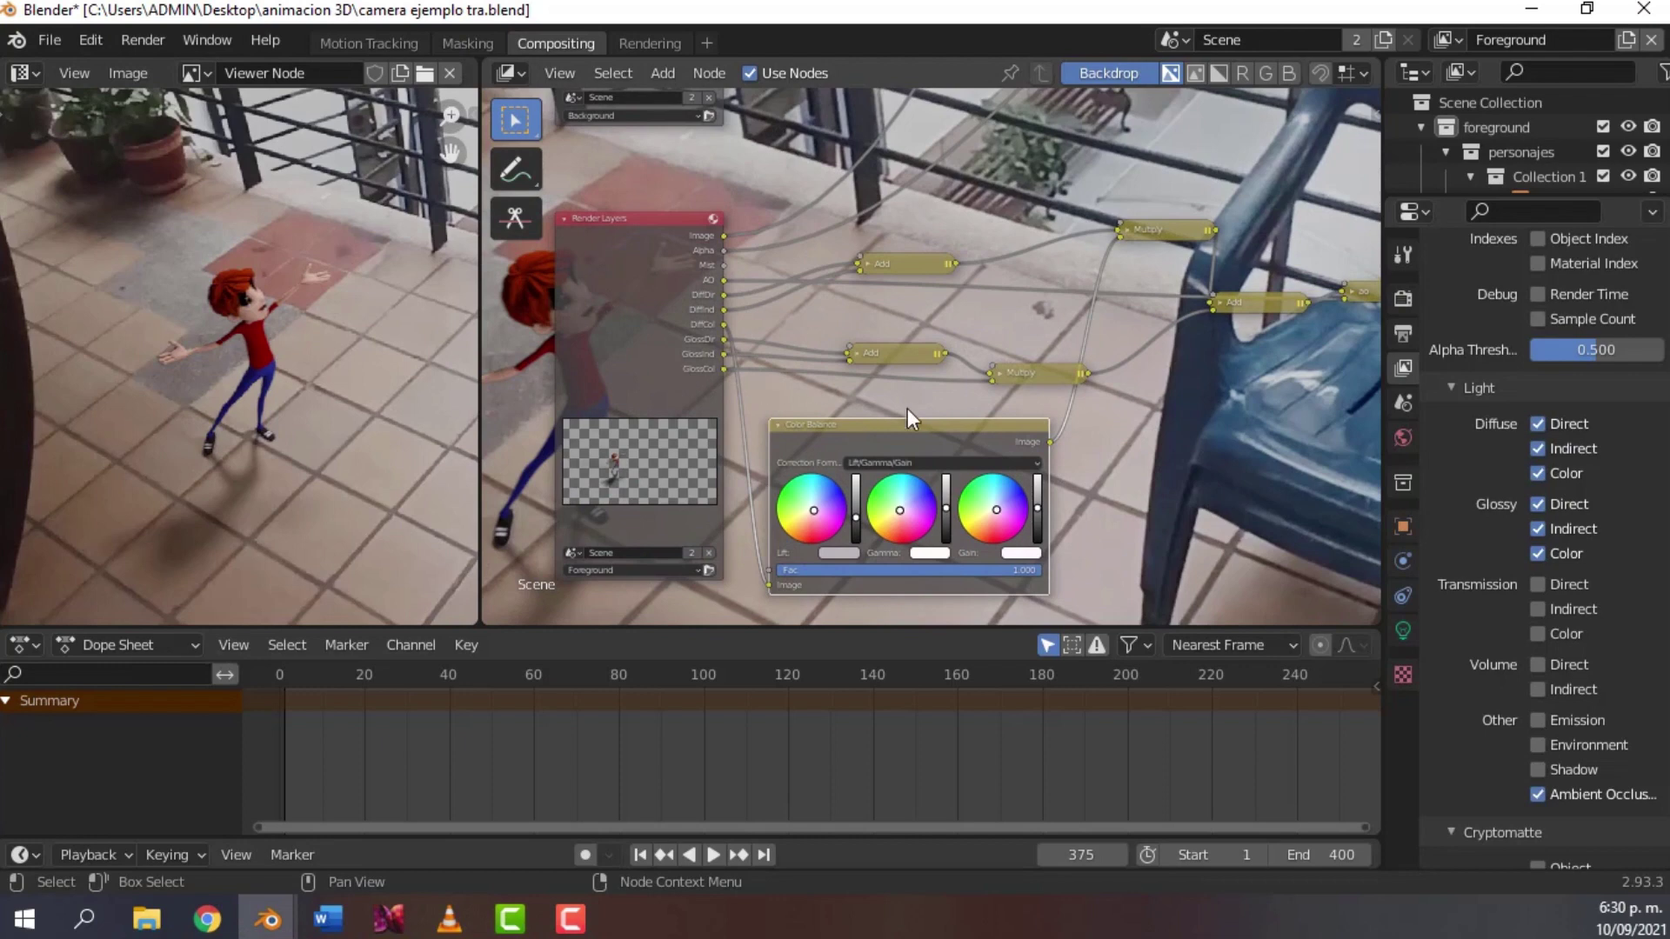
left_click(981, 423)
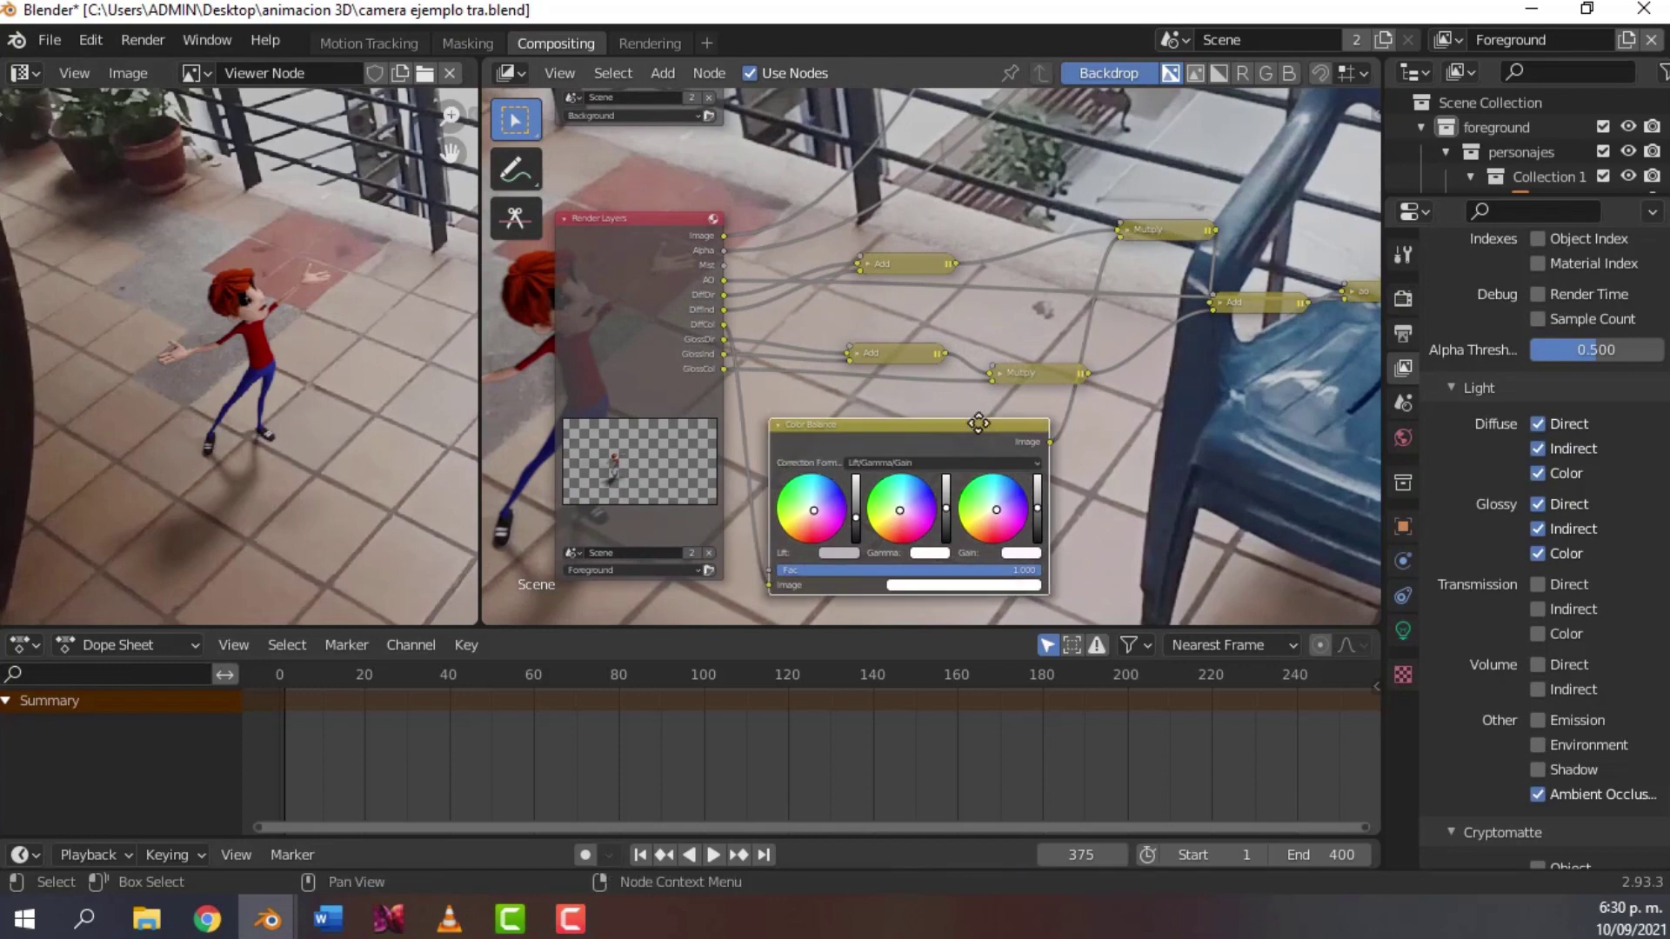
key("shift+d")
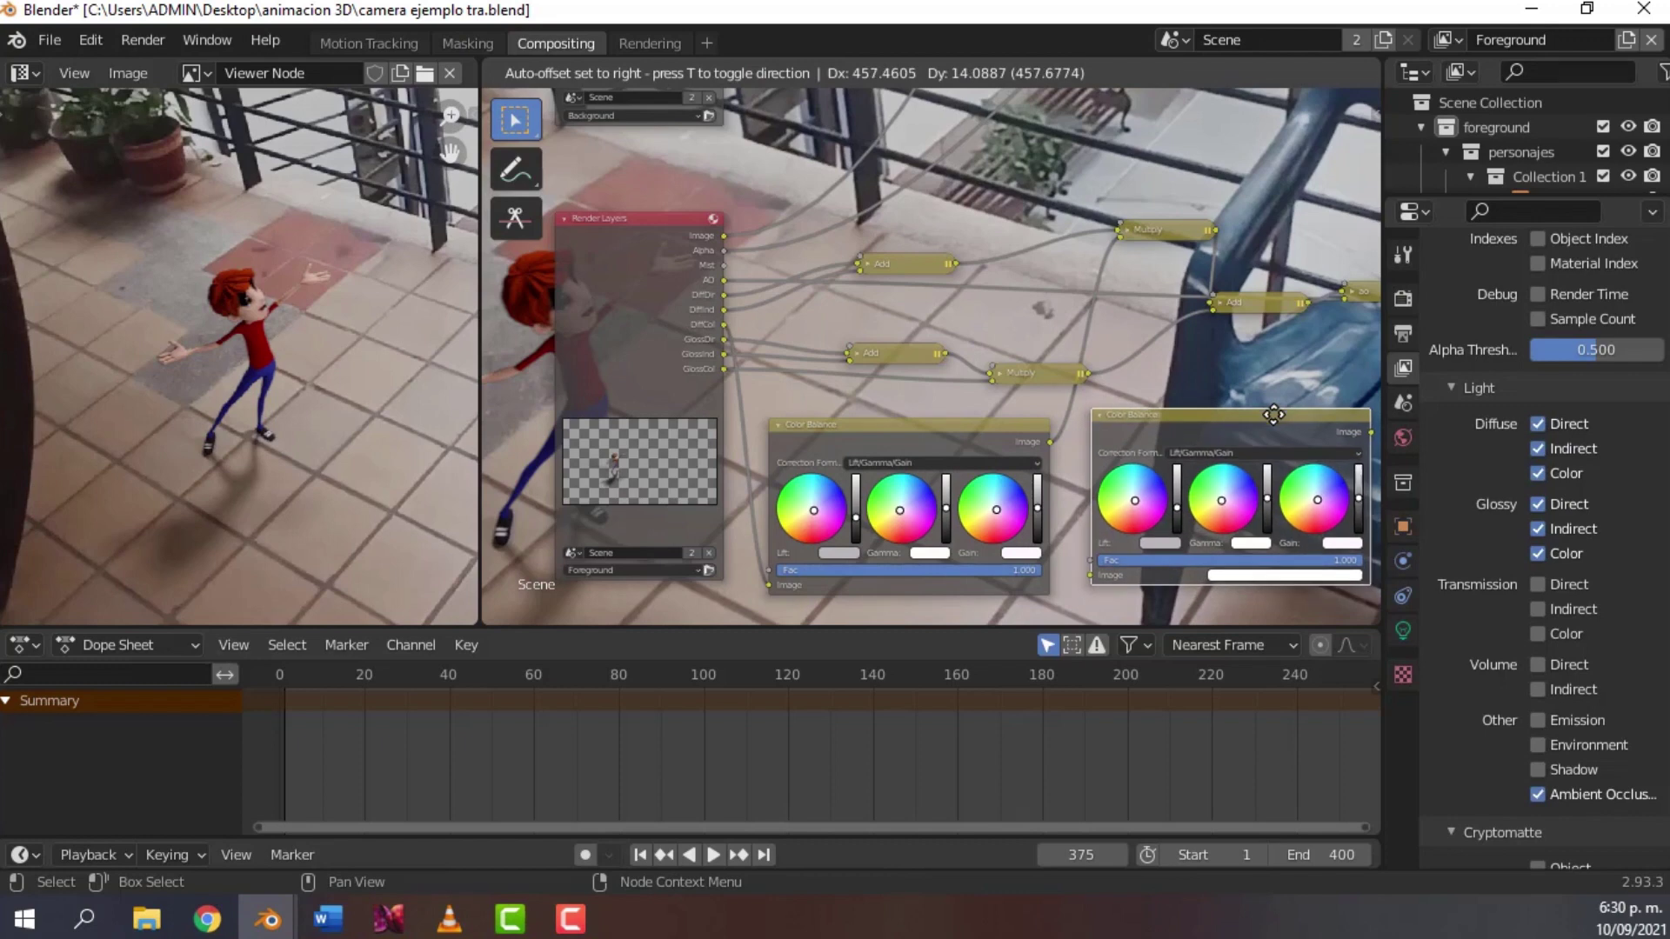
left_click(1273, 414)
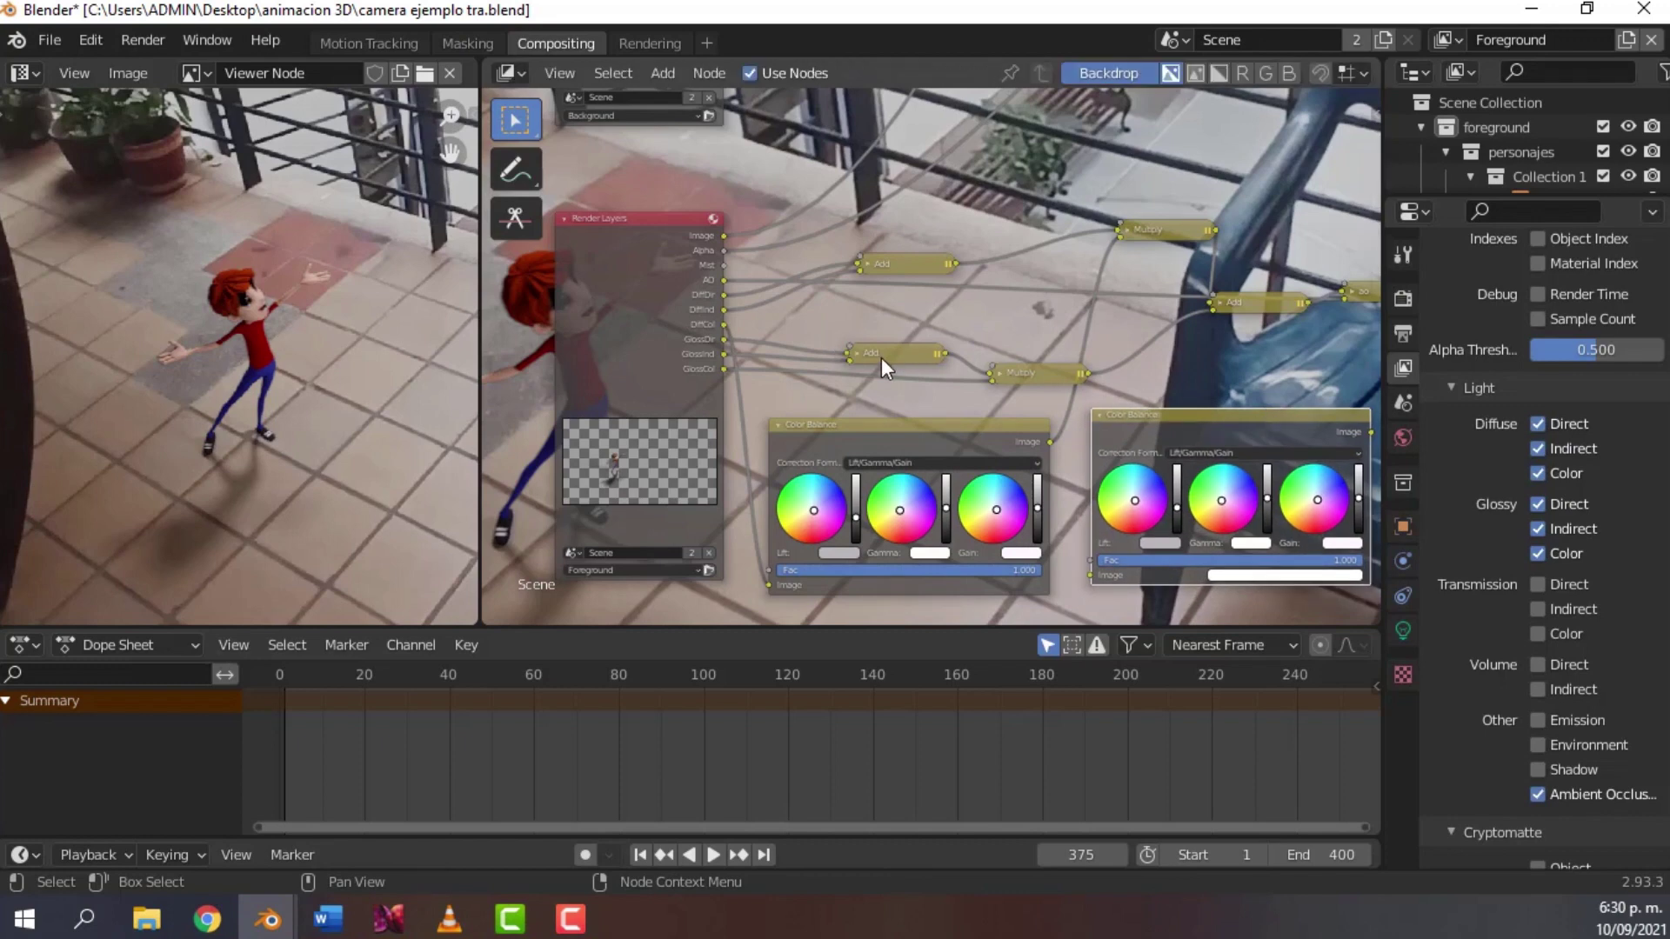
- Move the glossy Add node aside and insert the duplicated Color Balance node into a glossy pass link feeding it
scroll(875, 353, "up", 3)
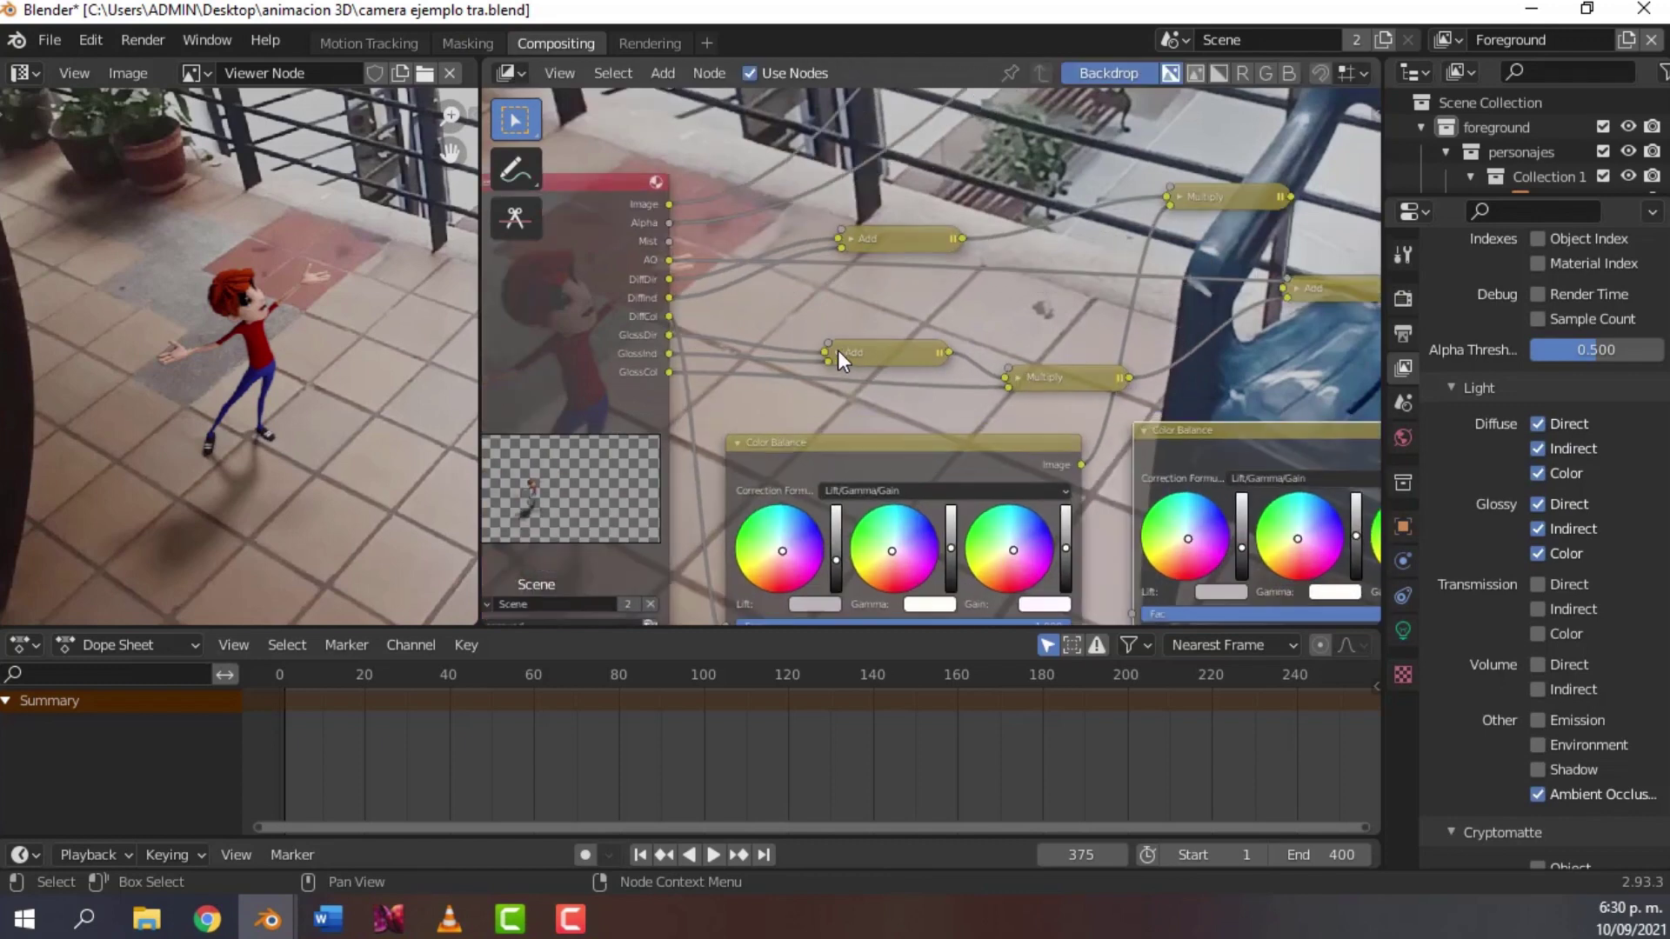
left_click_drag(901, 353, 924, 296)
left_click_drag(1272, 433, 888, 350)
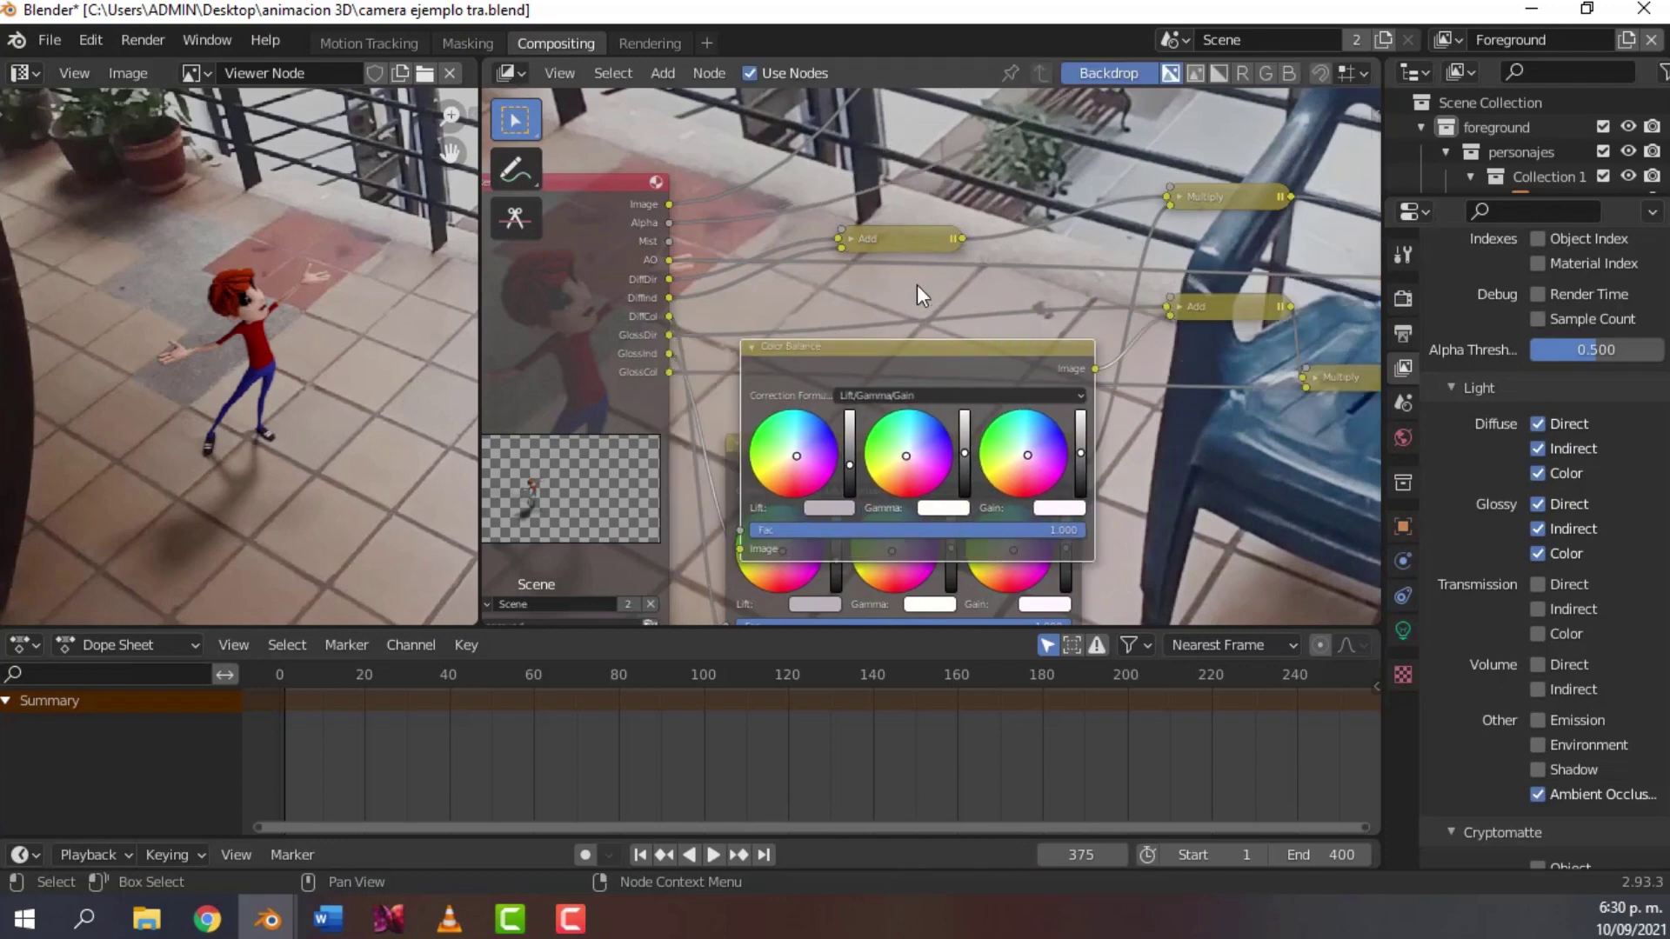
- Adjust the second Color Balance node's Lift to a slightly brighter, pale lavender tint while checking the character
scroll(139, 425, "up", 2)
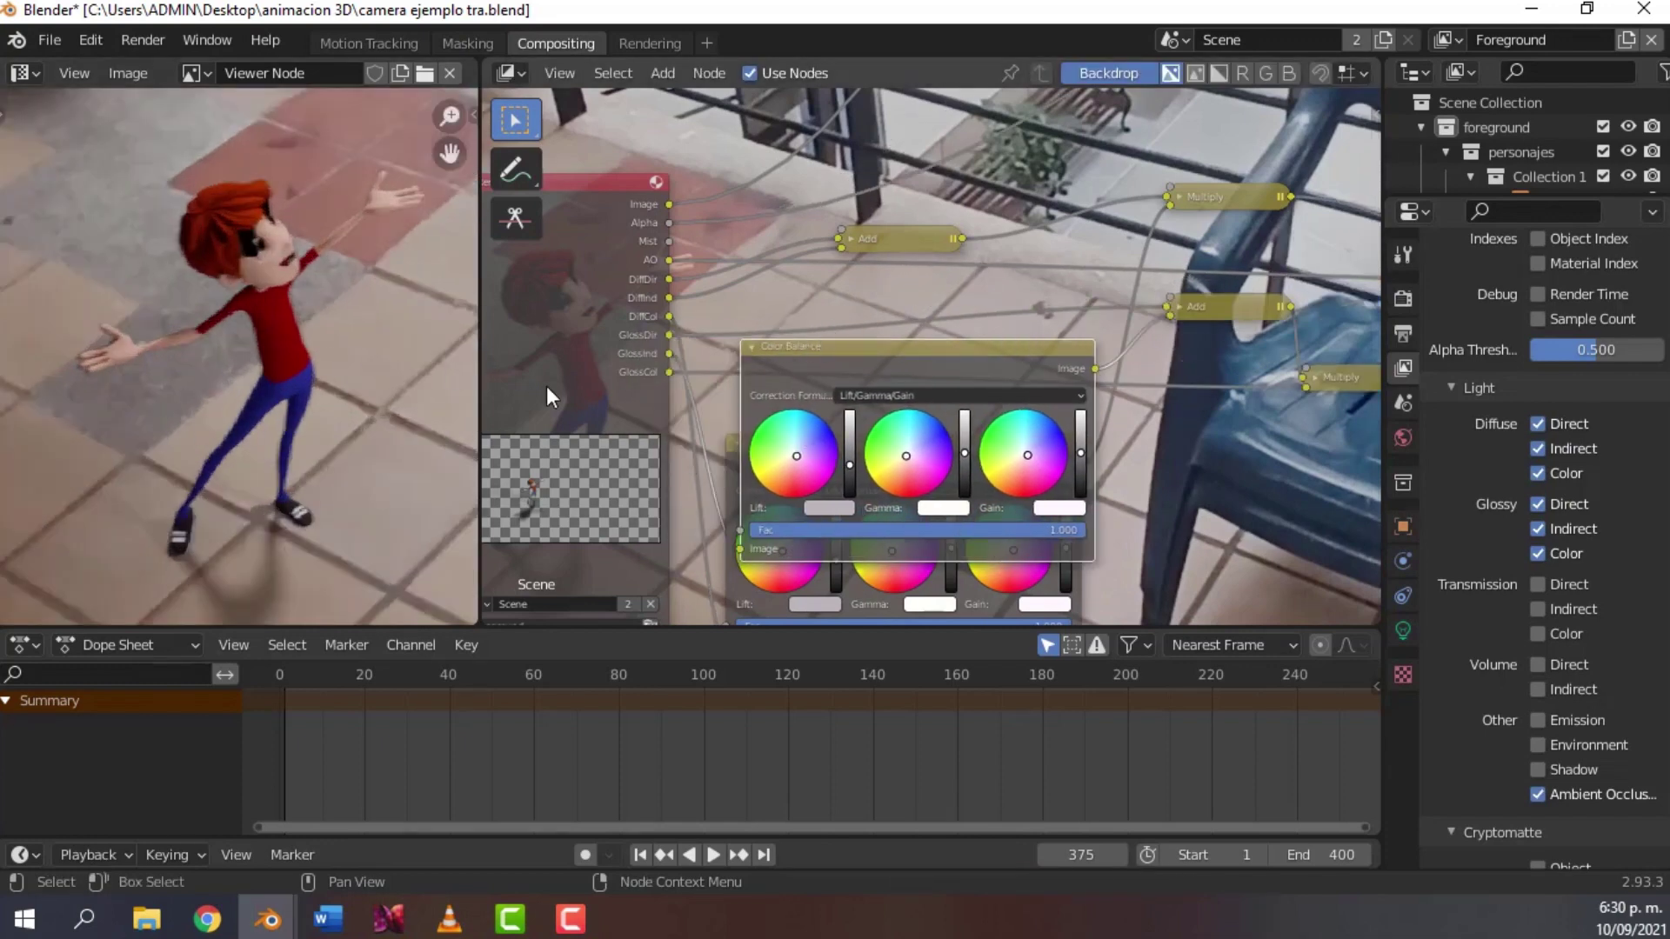
scroll(303, 337, "down", 1)
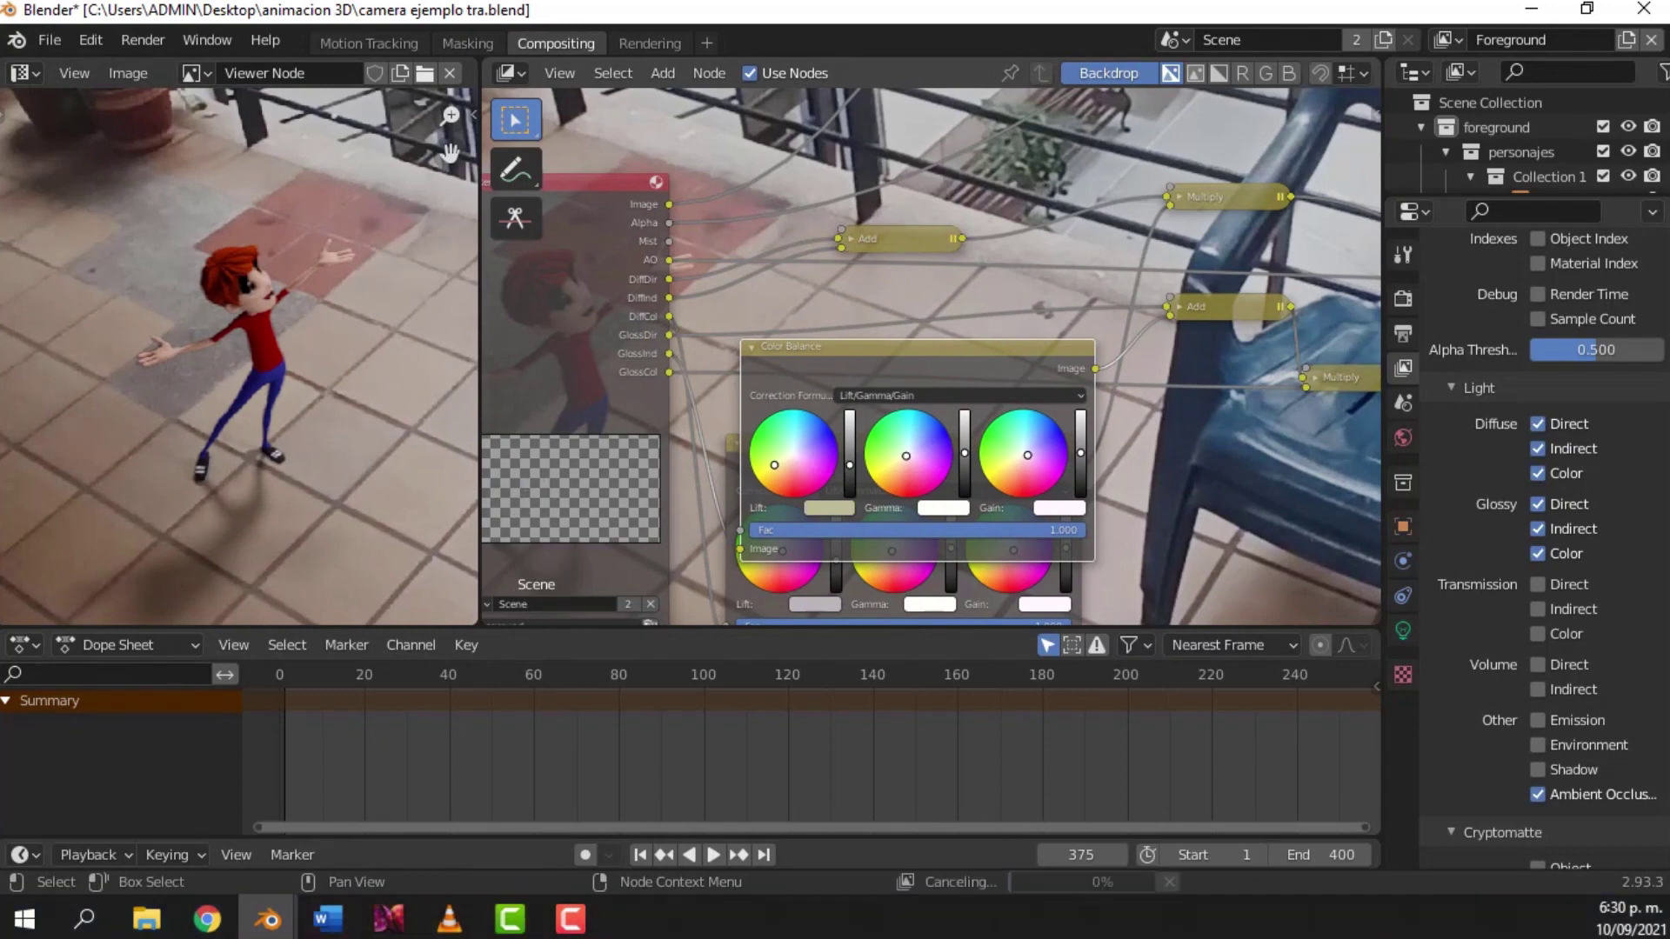
mouse_move(794, 457)
left_mouse_down()
mouse_move(794, 442)
mouse_move(850, 480)
mouse_move(849, 462)
left_mouse_up()
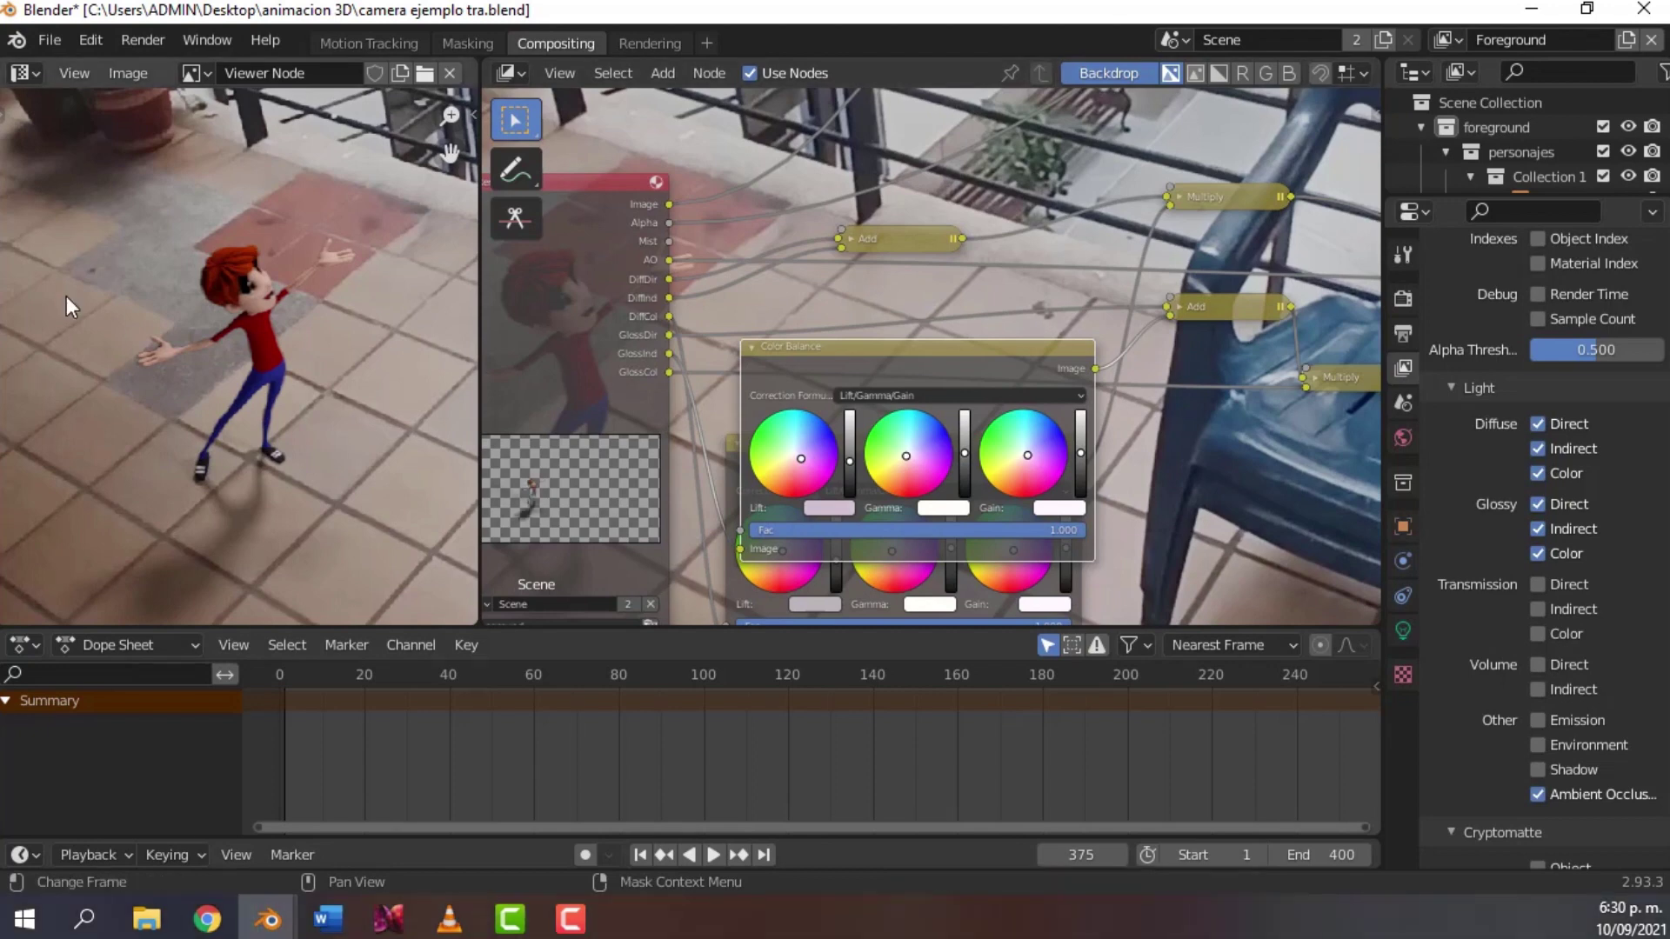
- Try a darker Gamma and brighter Gain on the second Color Balance node, and undo back to before its insertion into the glossy link
left_click_drag(967, 457, 967, 468)
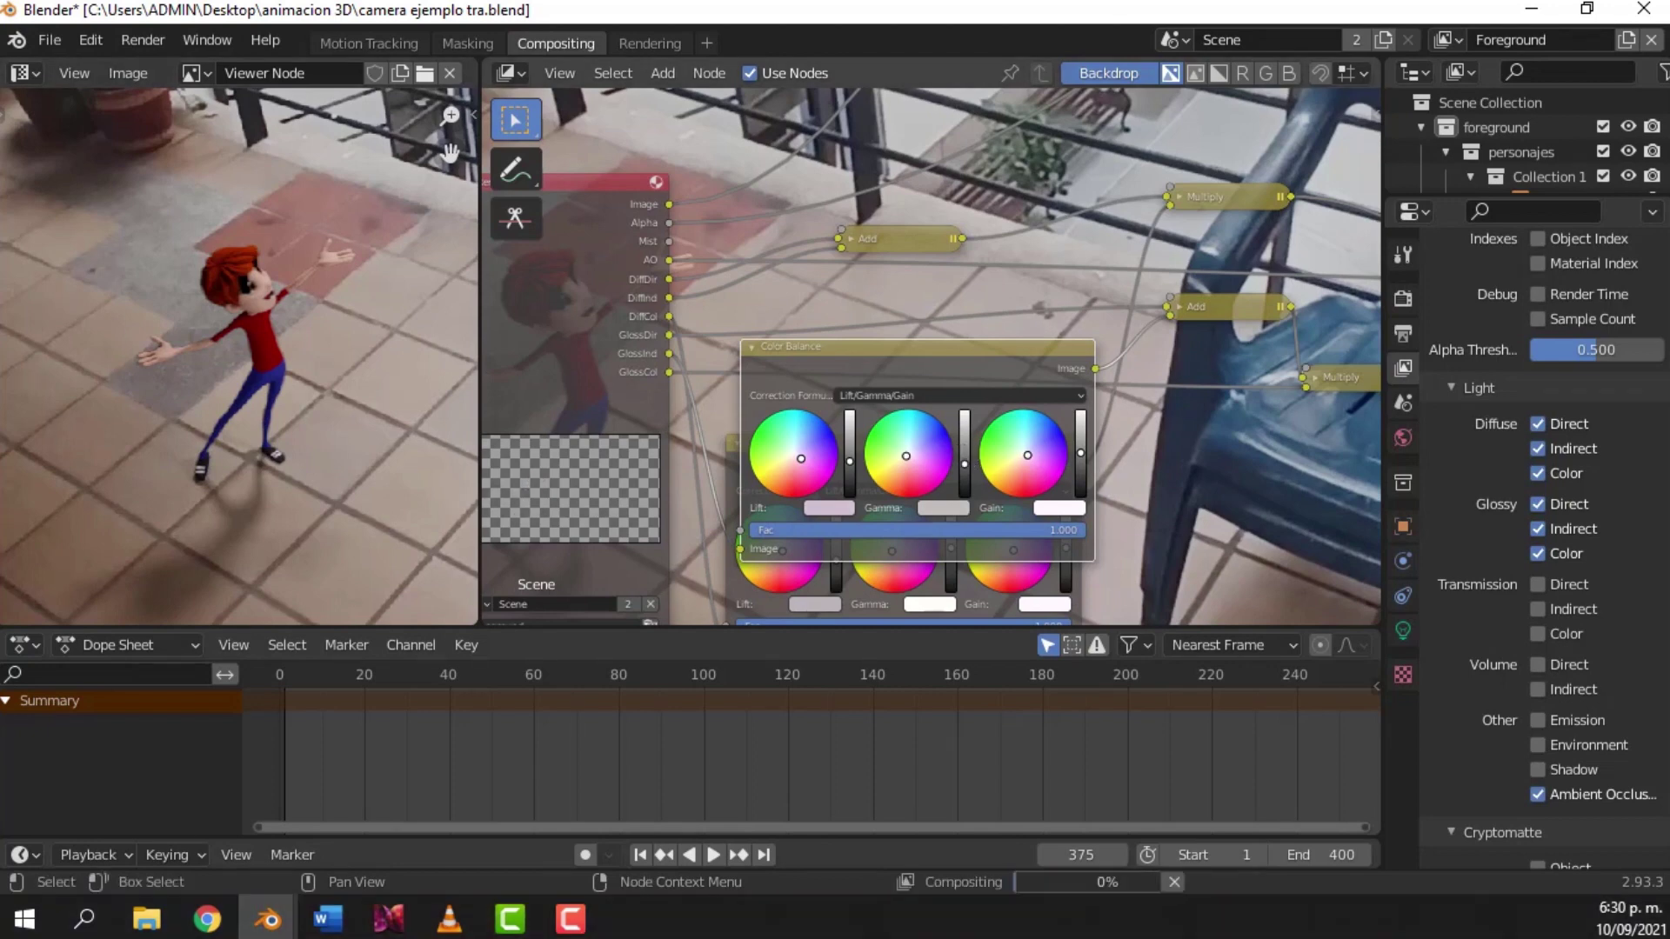
left_click_drag(1084, 452, 1084, 441)
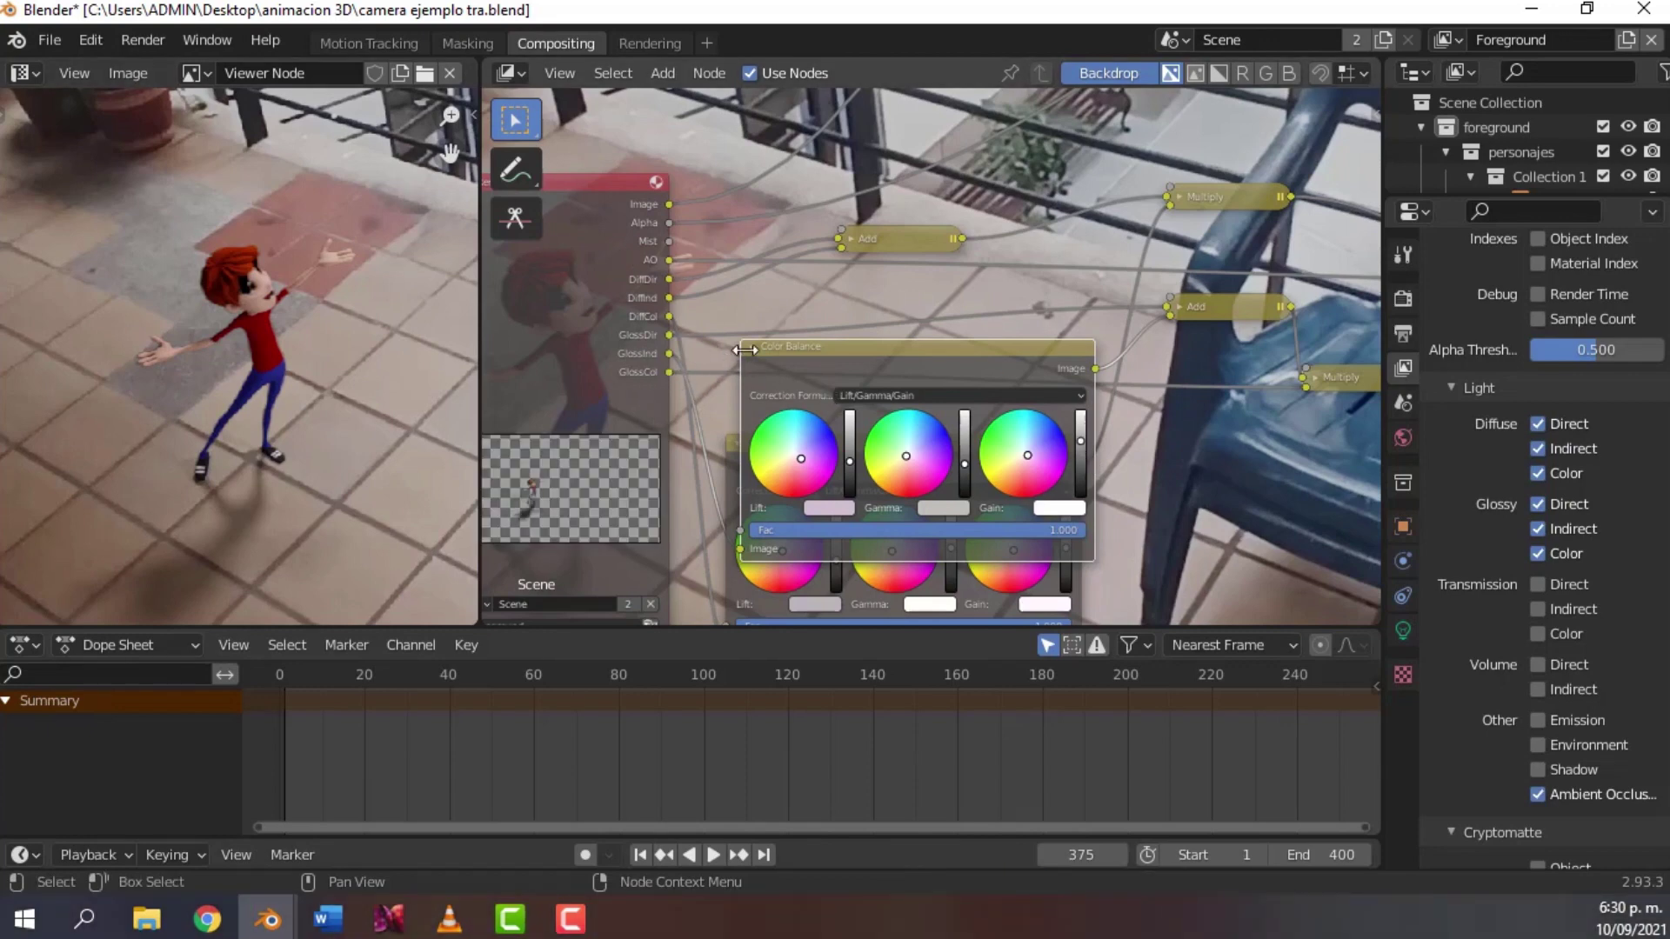
left_click_drag(807, 358, 820, 327)
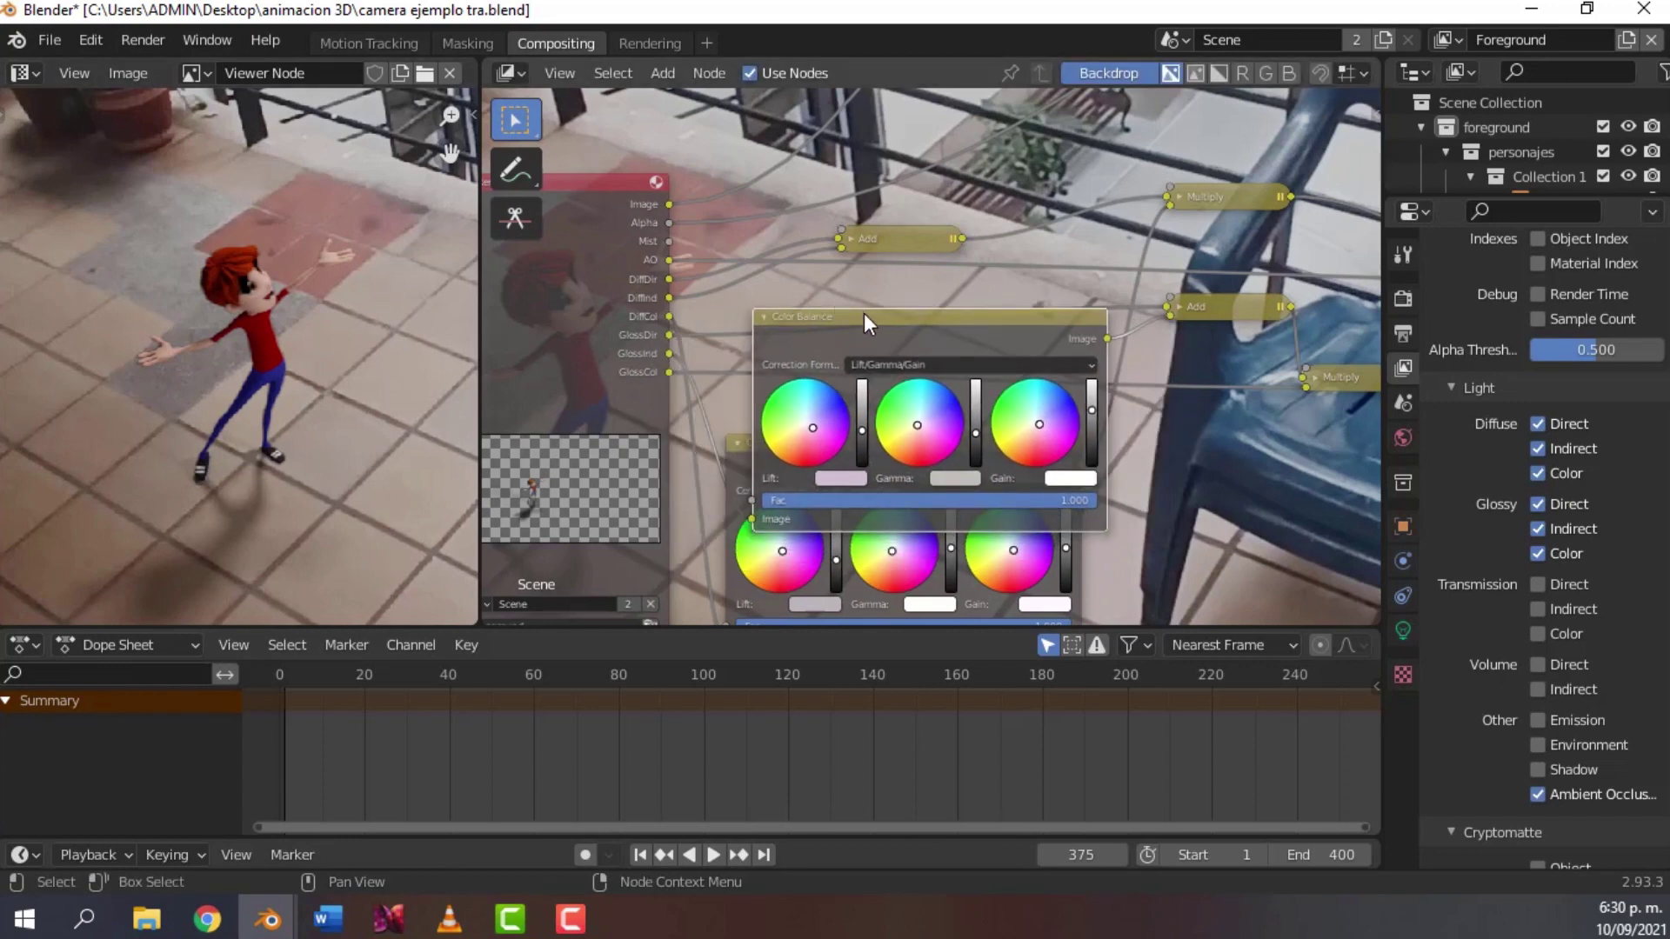
left_click_drag(864, 322, 927, 339)
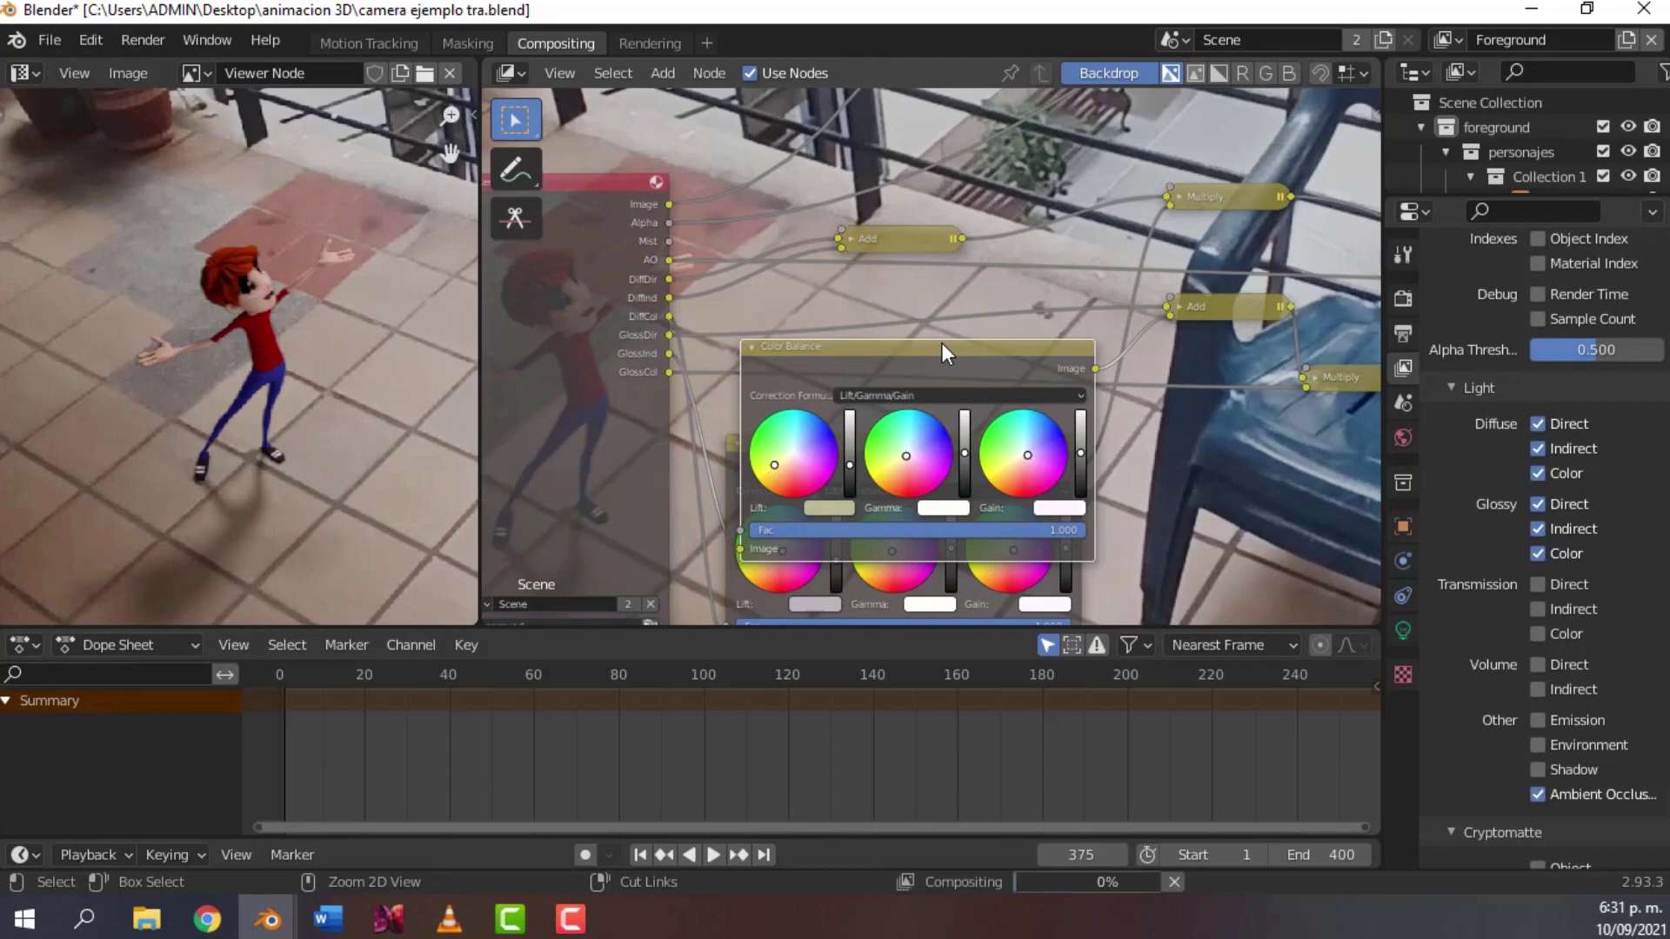
key("ctrl+z")
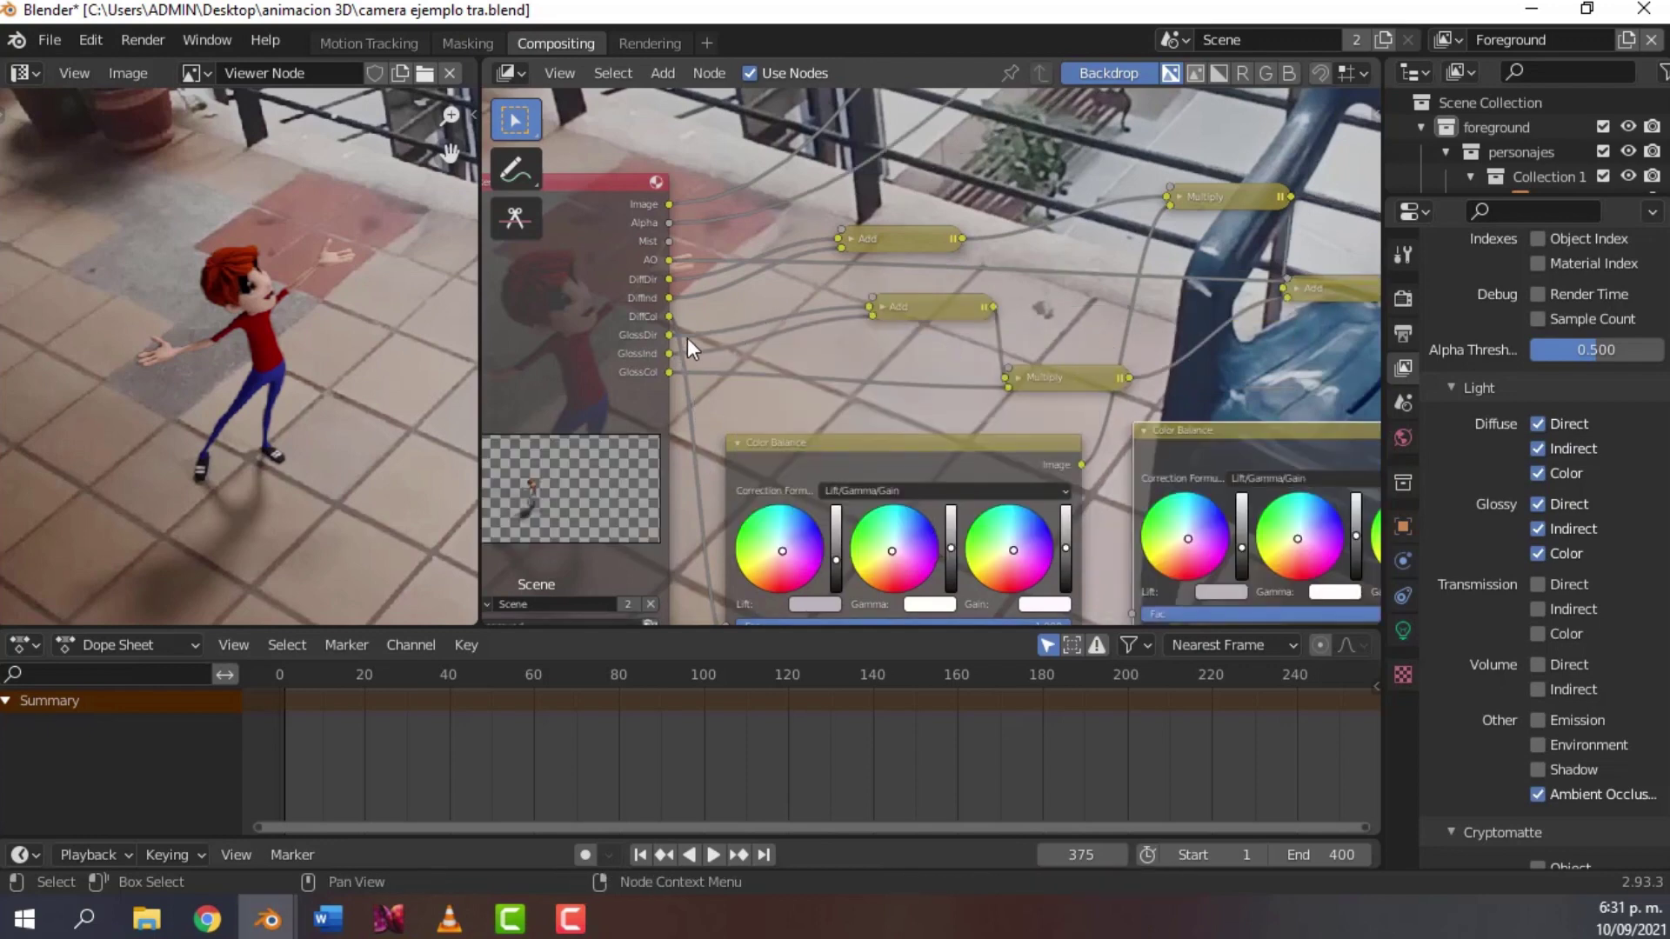
- Try the second Color Balance node on a diffuse pass link feeding the Add node, with darker Lift and Gamma
scroll(798, 248, "up", 1)
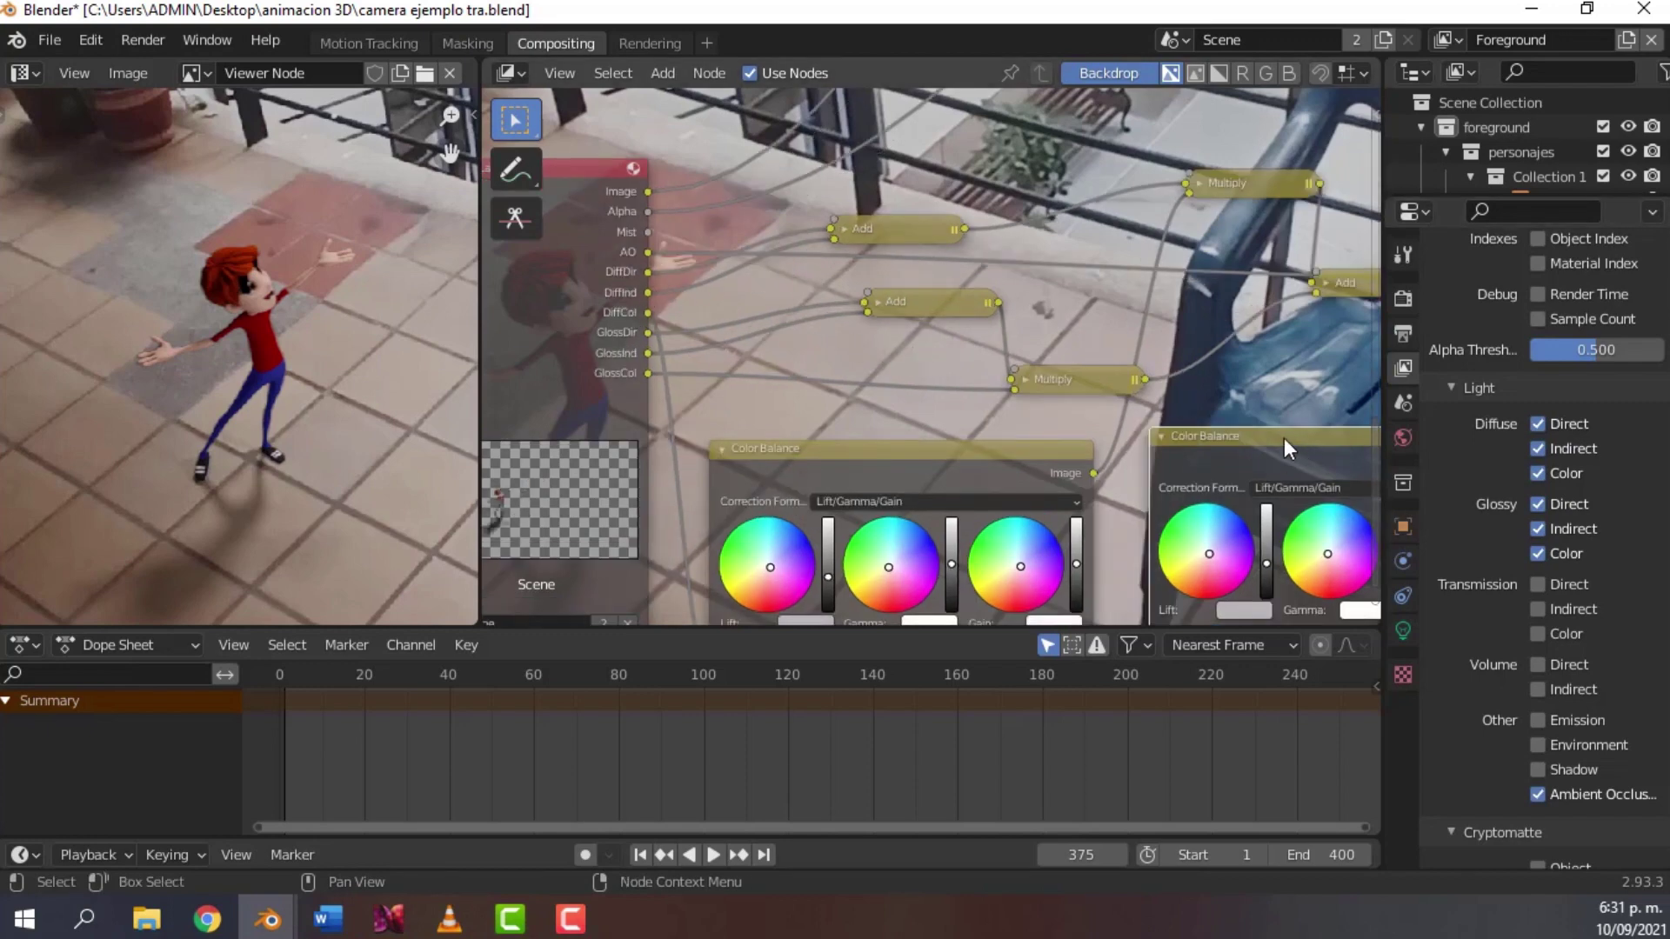
left_click_drag(1286, 448, 693, 301)
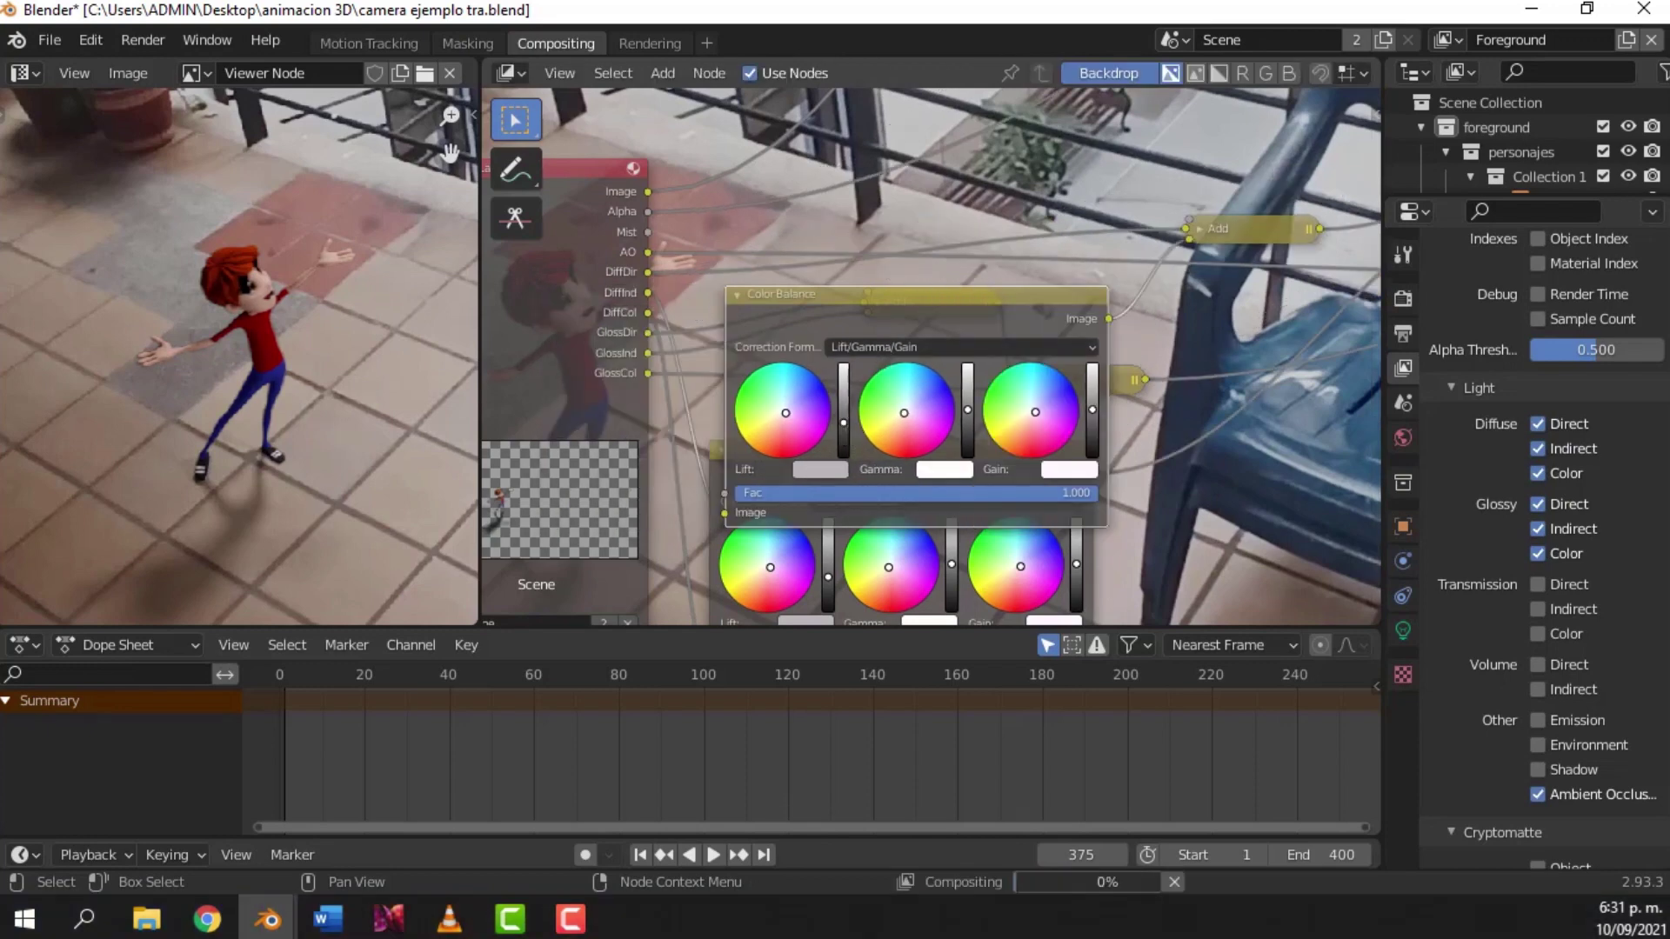
left_click_drag(843, 423, 843, 435)
left_click_drag(967, 408, 967, 425)
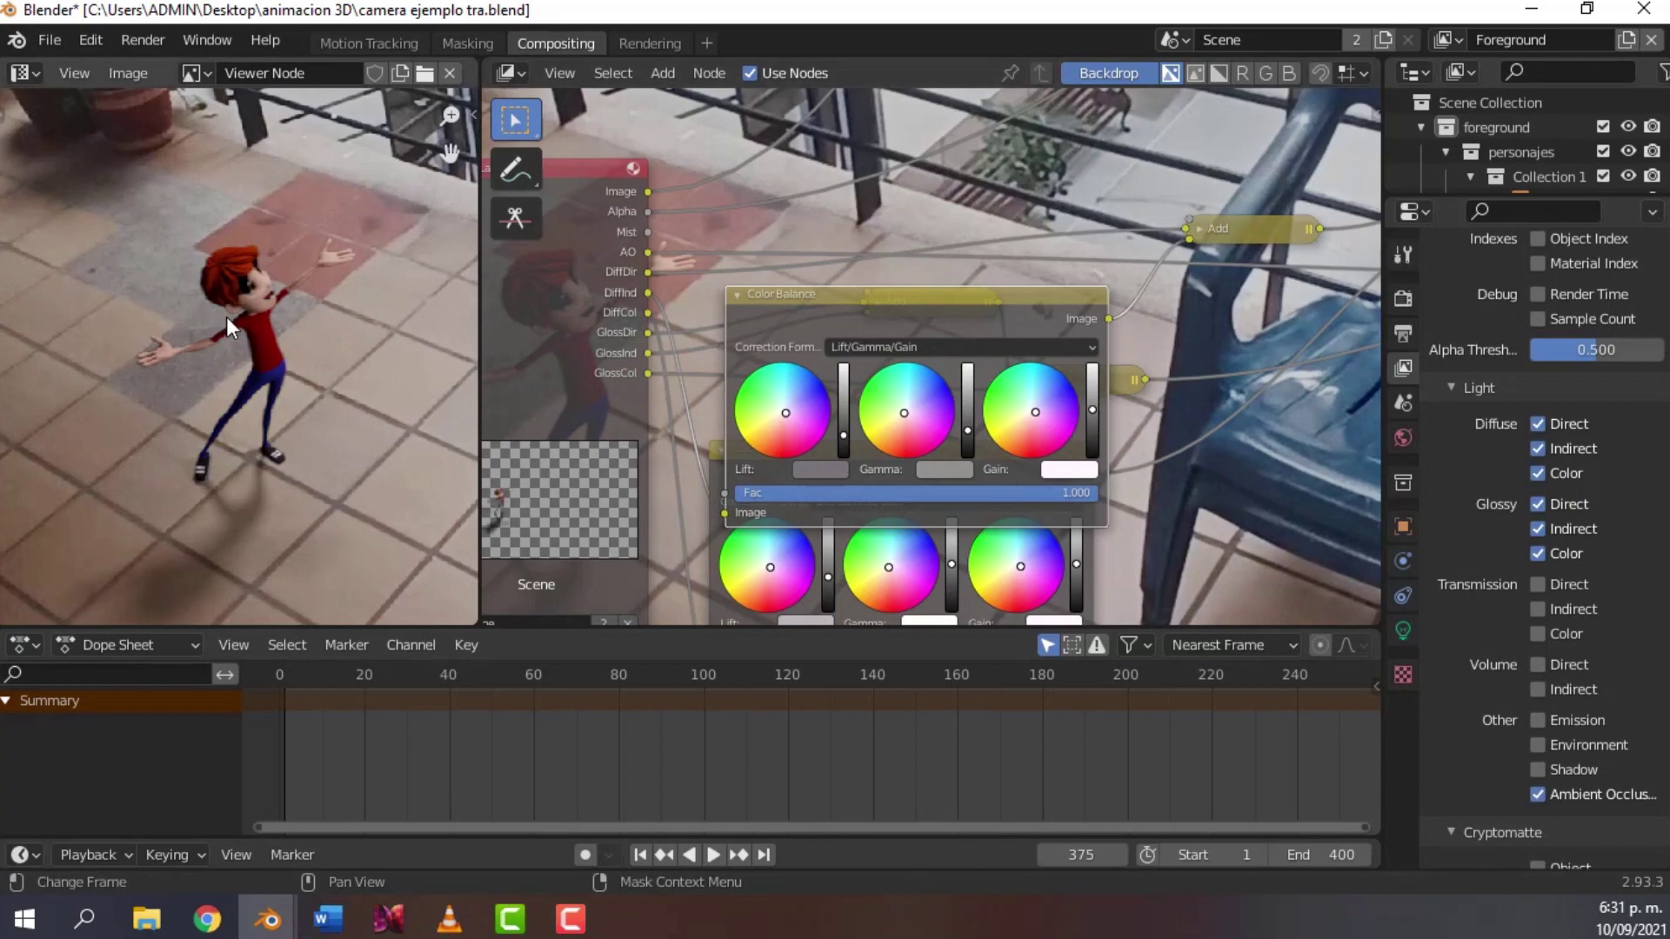
scroll(239, 315, "up", 1)
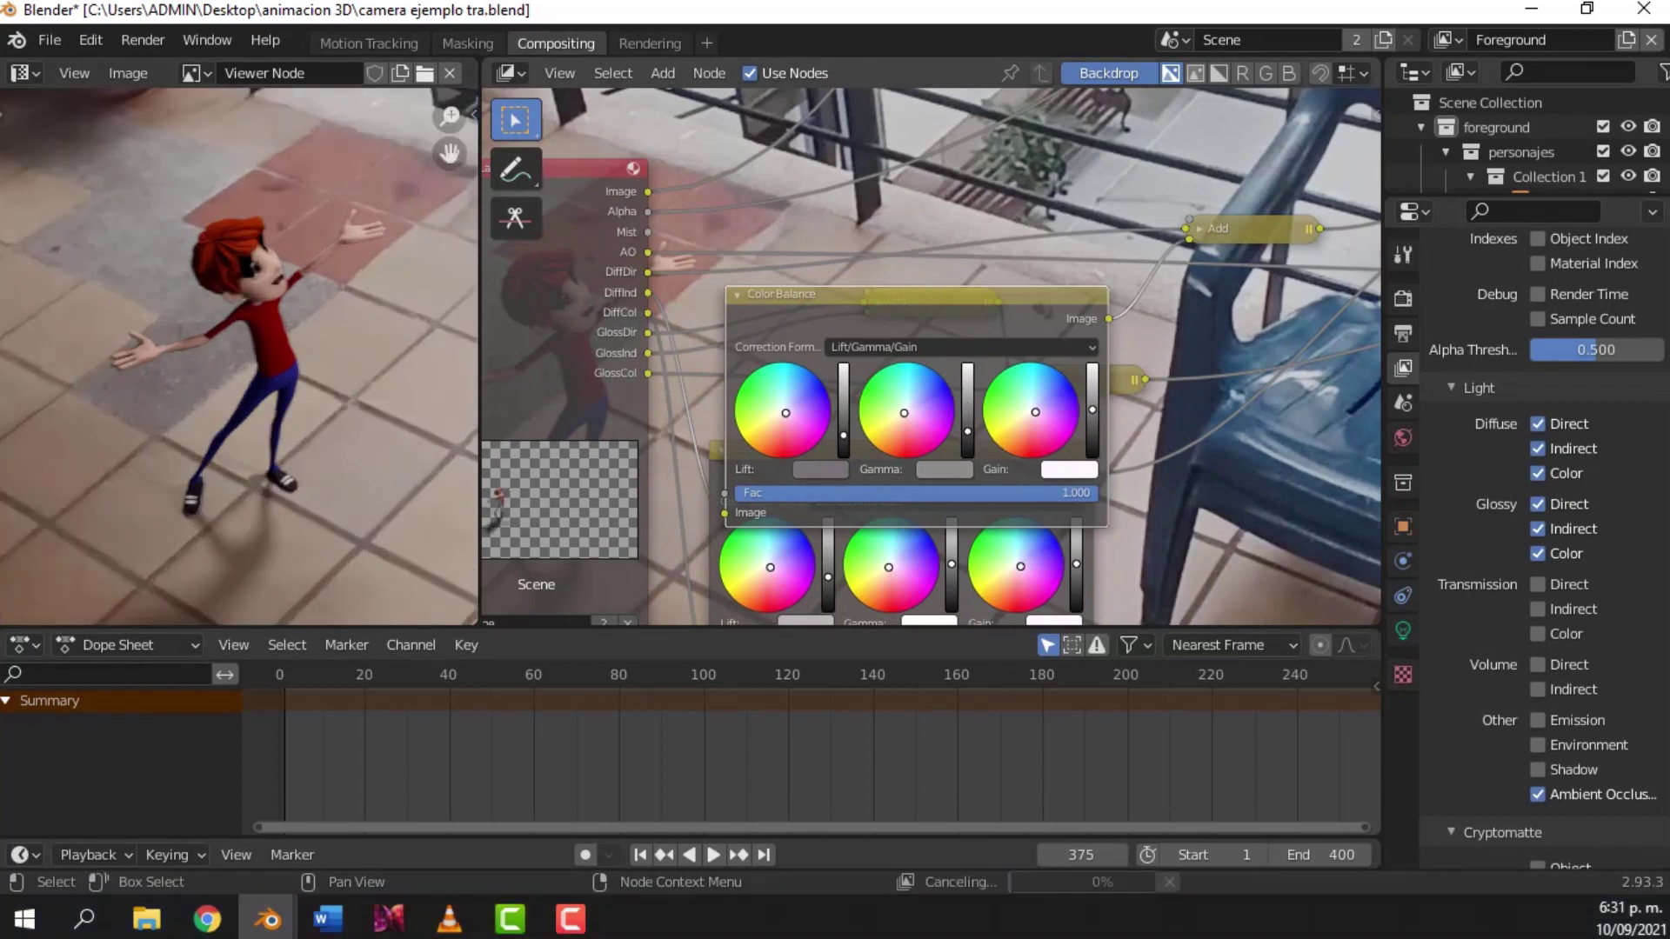
- Test darker and brighter Gamma, a raised Gain and a brighter Lift on the inserted Color Balance node, and darken Lift to grey
left_click_drag(969, 438, 972, 447)
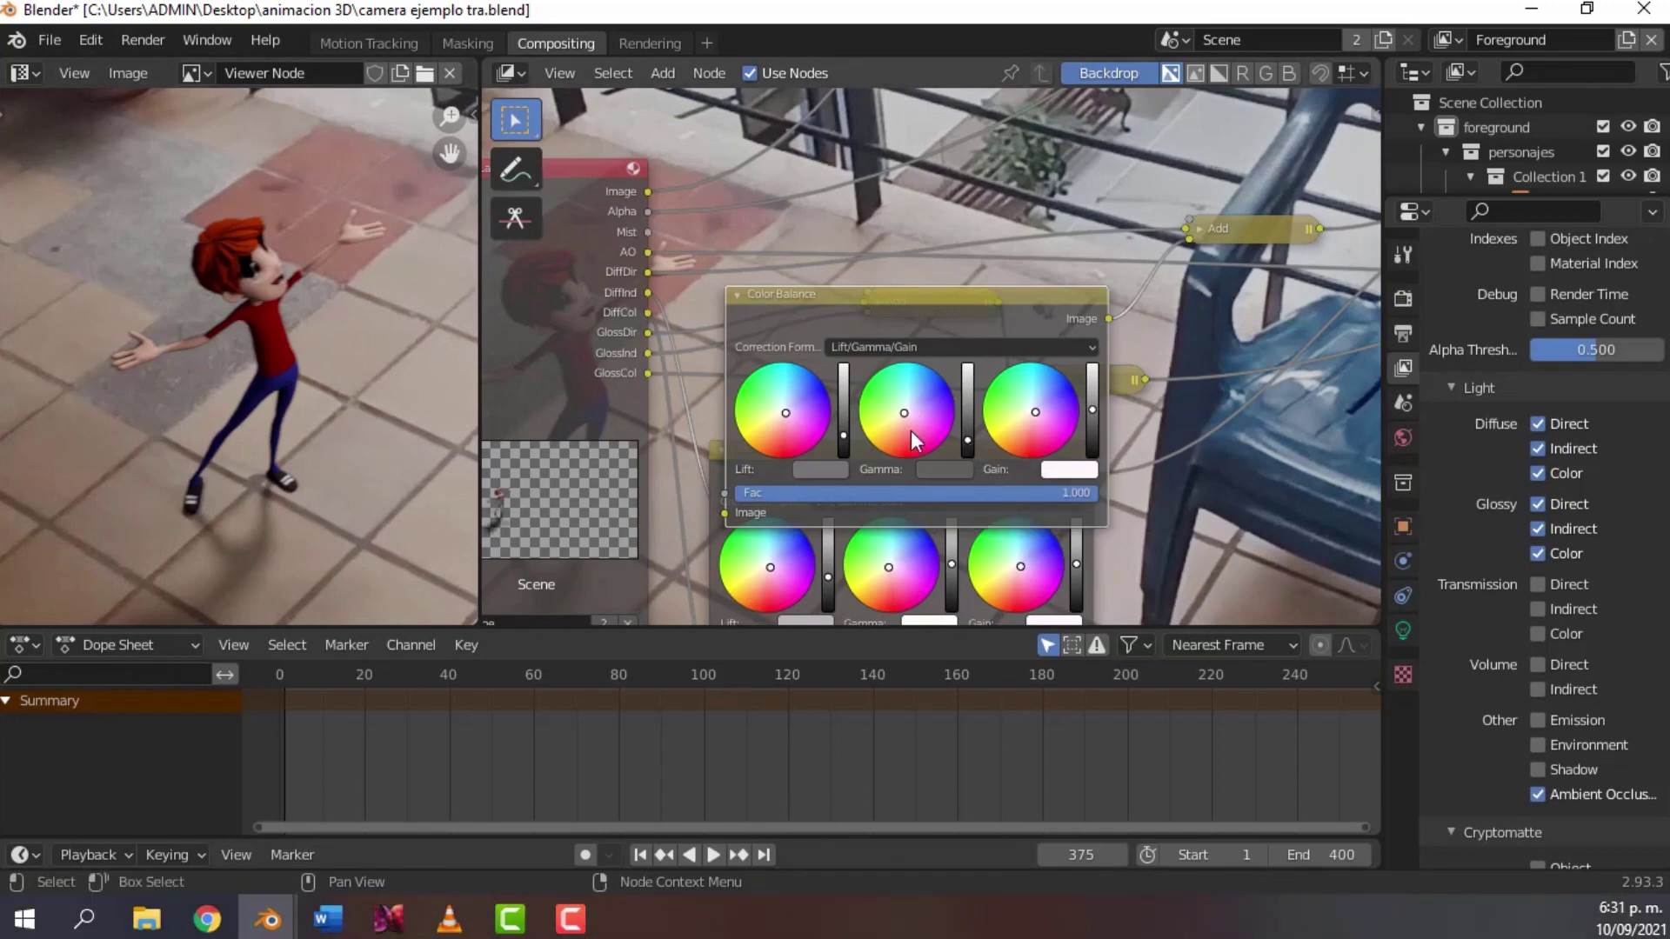
left_click_drag(969, 448, 967, 367)
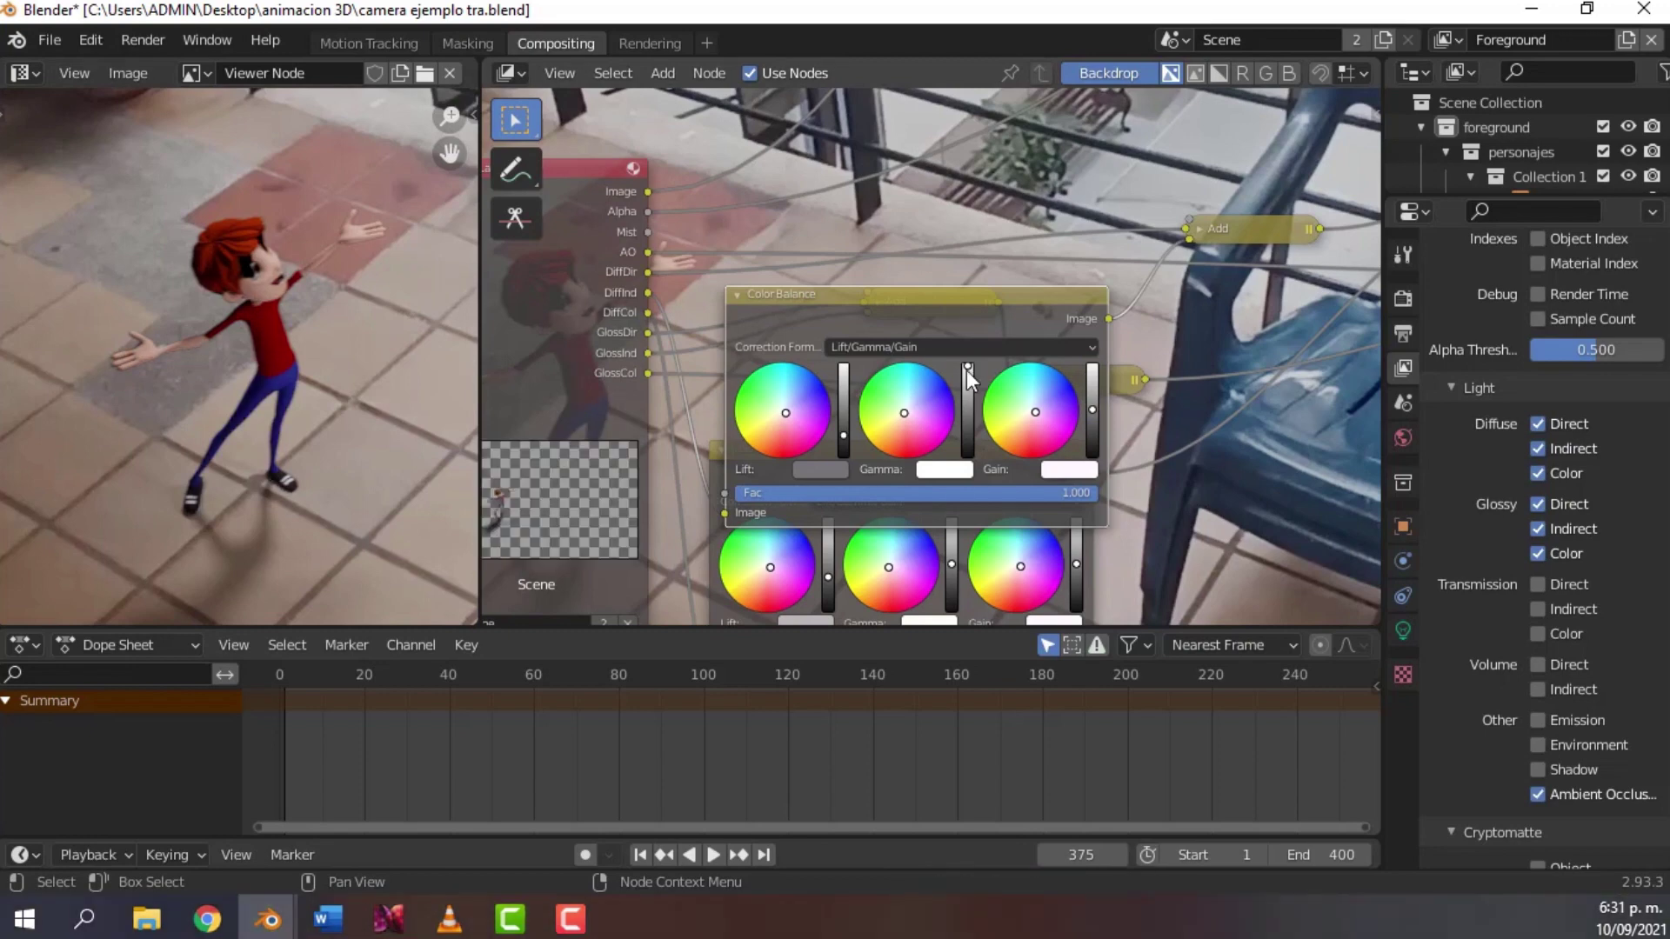
left_click_drag(967, 370, 967, 403)
mouse_move(1096, 412)
left_mouse_down()
mouse_move(1098, 448)
mouse_move(1092, 379)
mouse_move(1093, 394)
left_mouse_up()
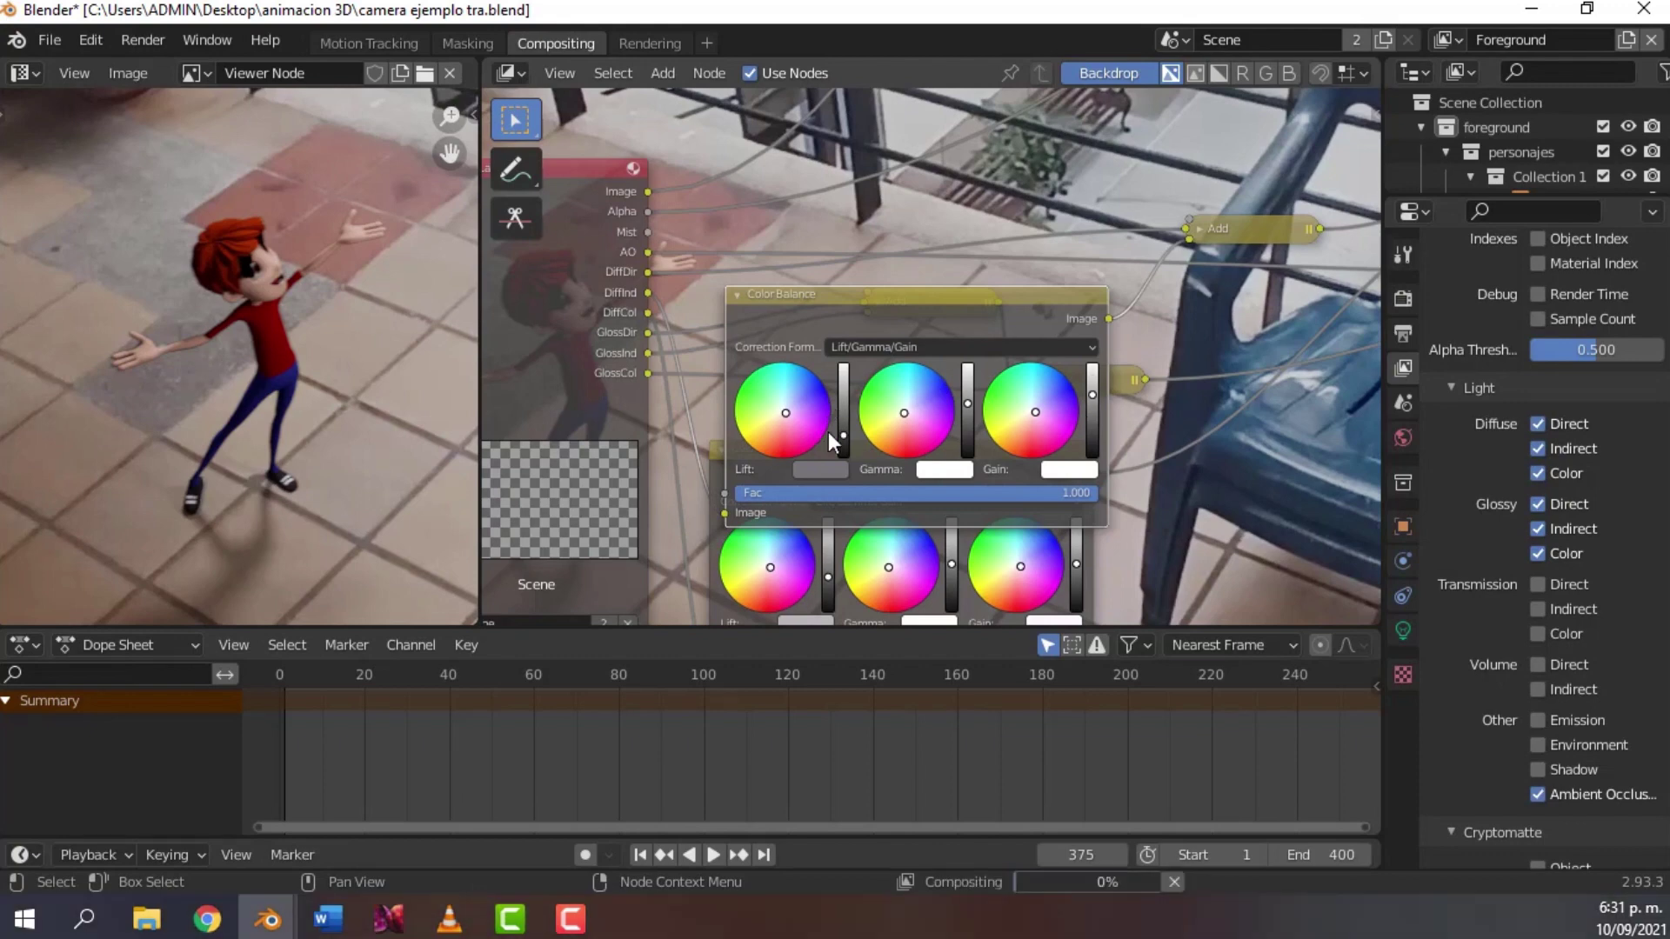
left_click_drag(844, 434, 843, 391)
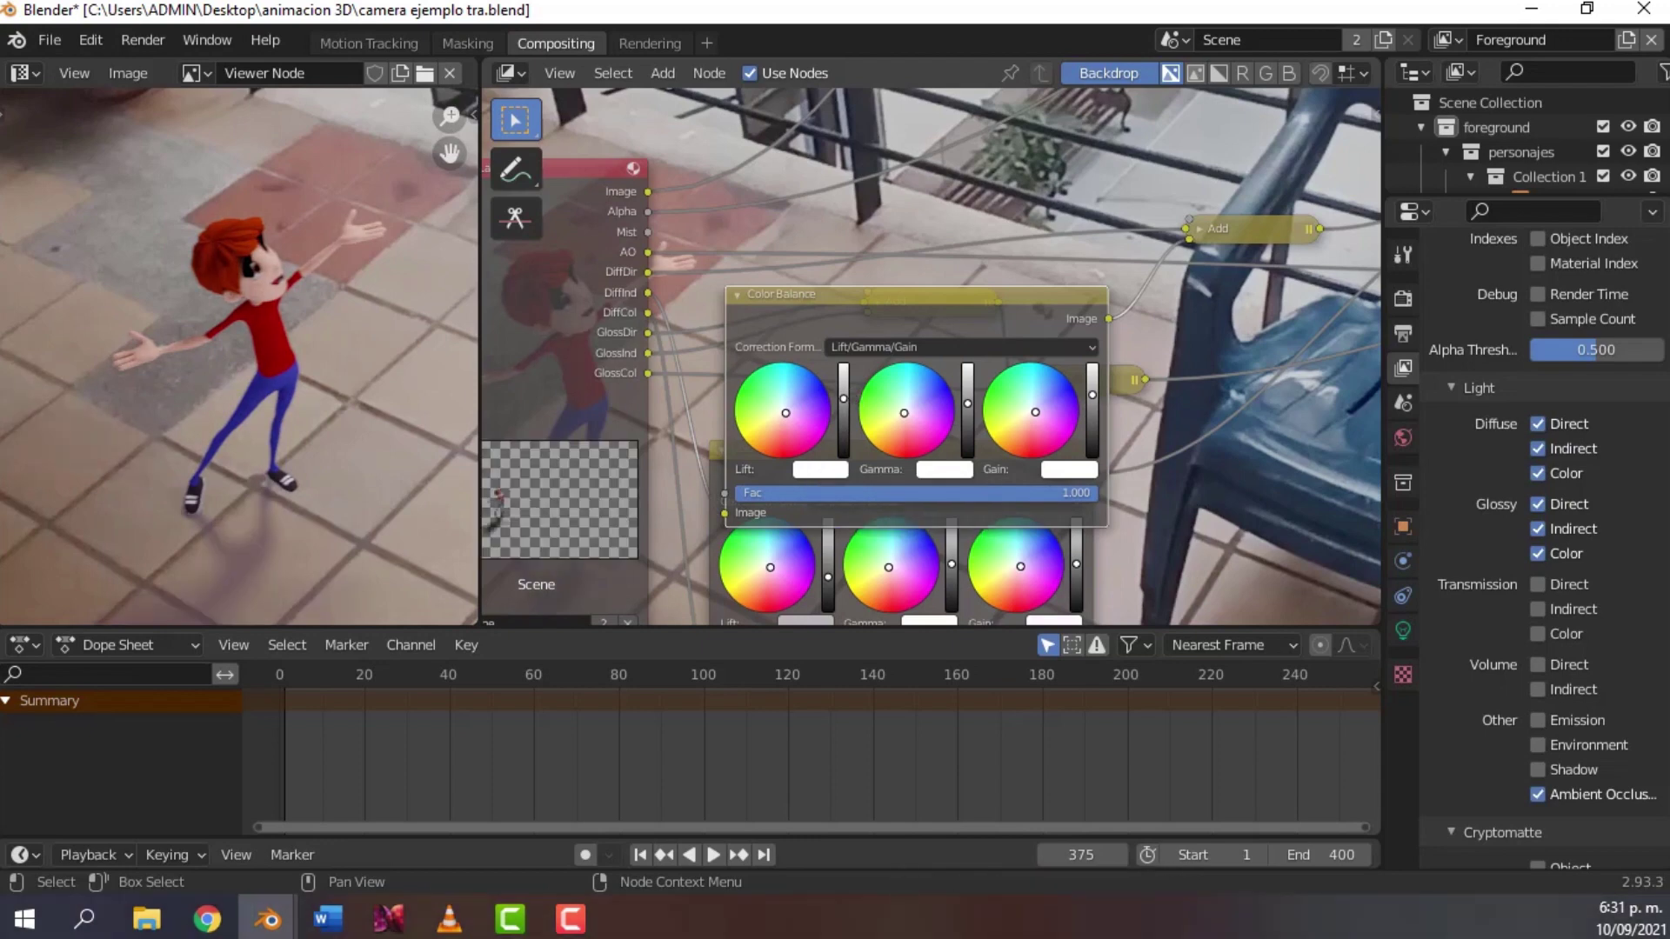
left_click_drag(843, 398, 848, 435)
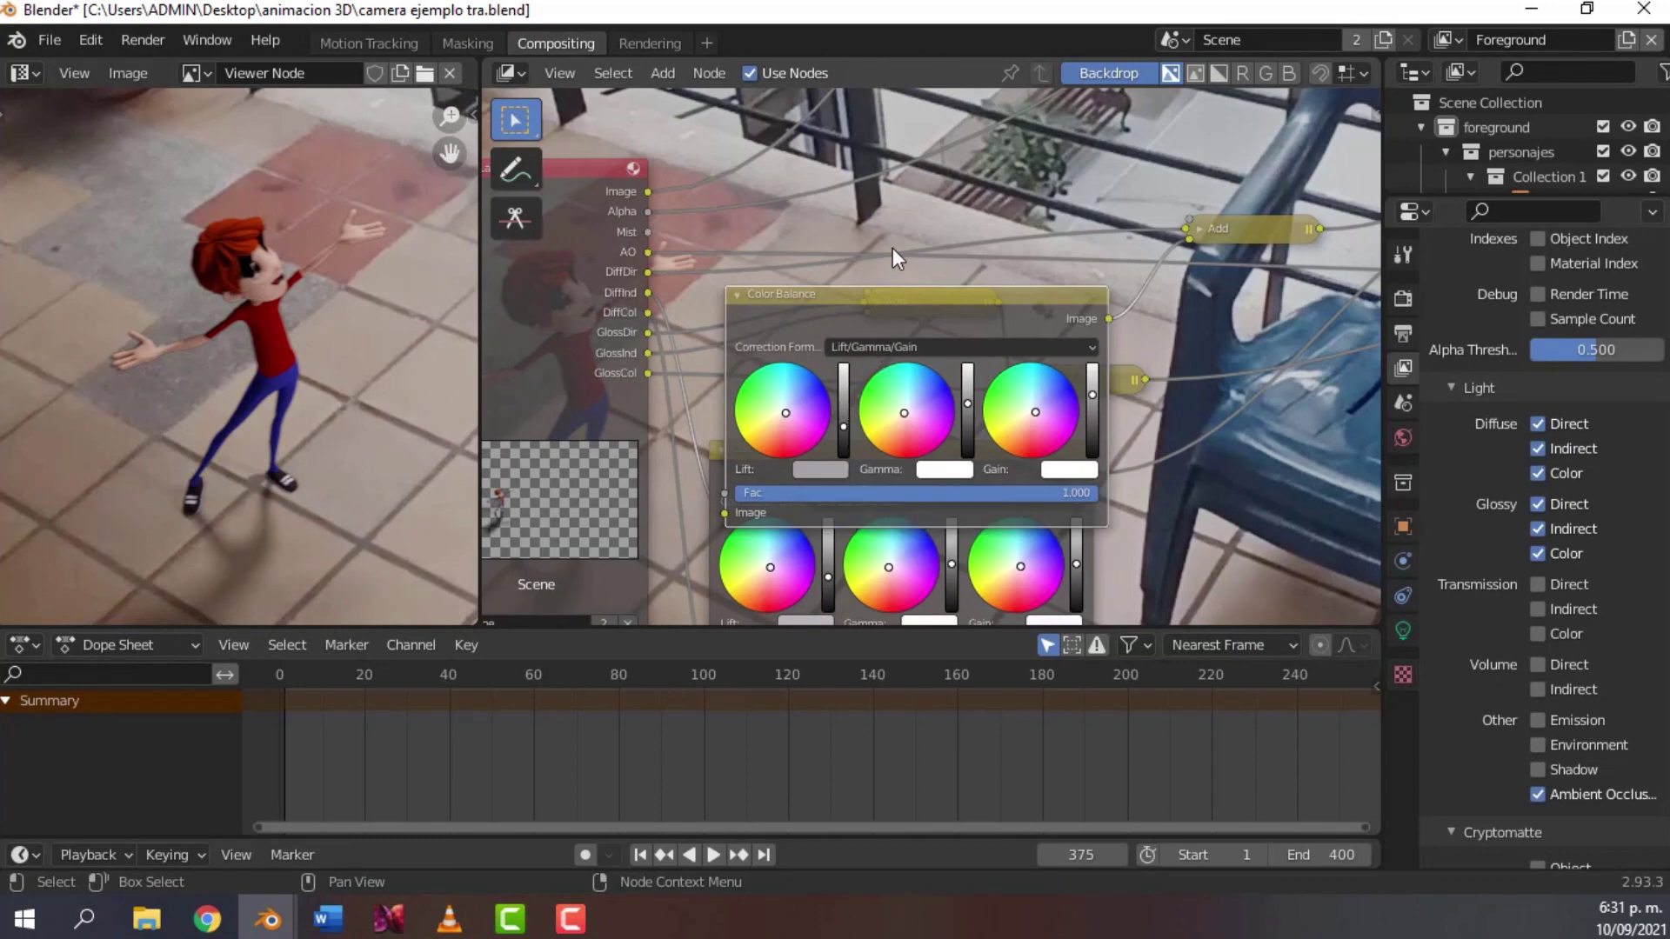
- Undo the latest Lift, Gain and Gamma brightness trials on the inserted Color Balance node
key("ctrl+z")
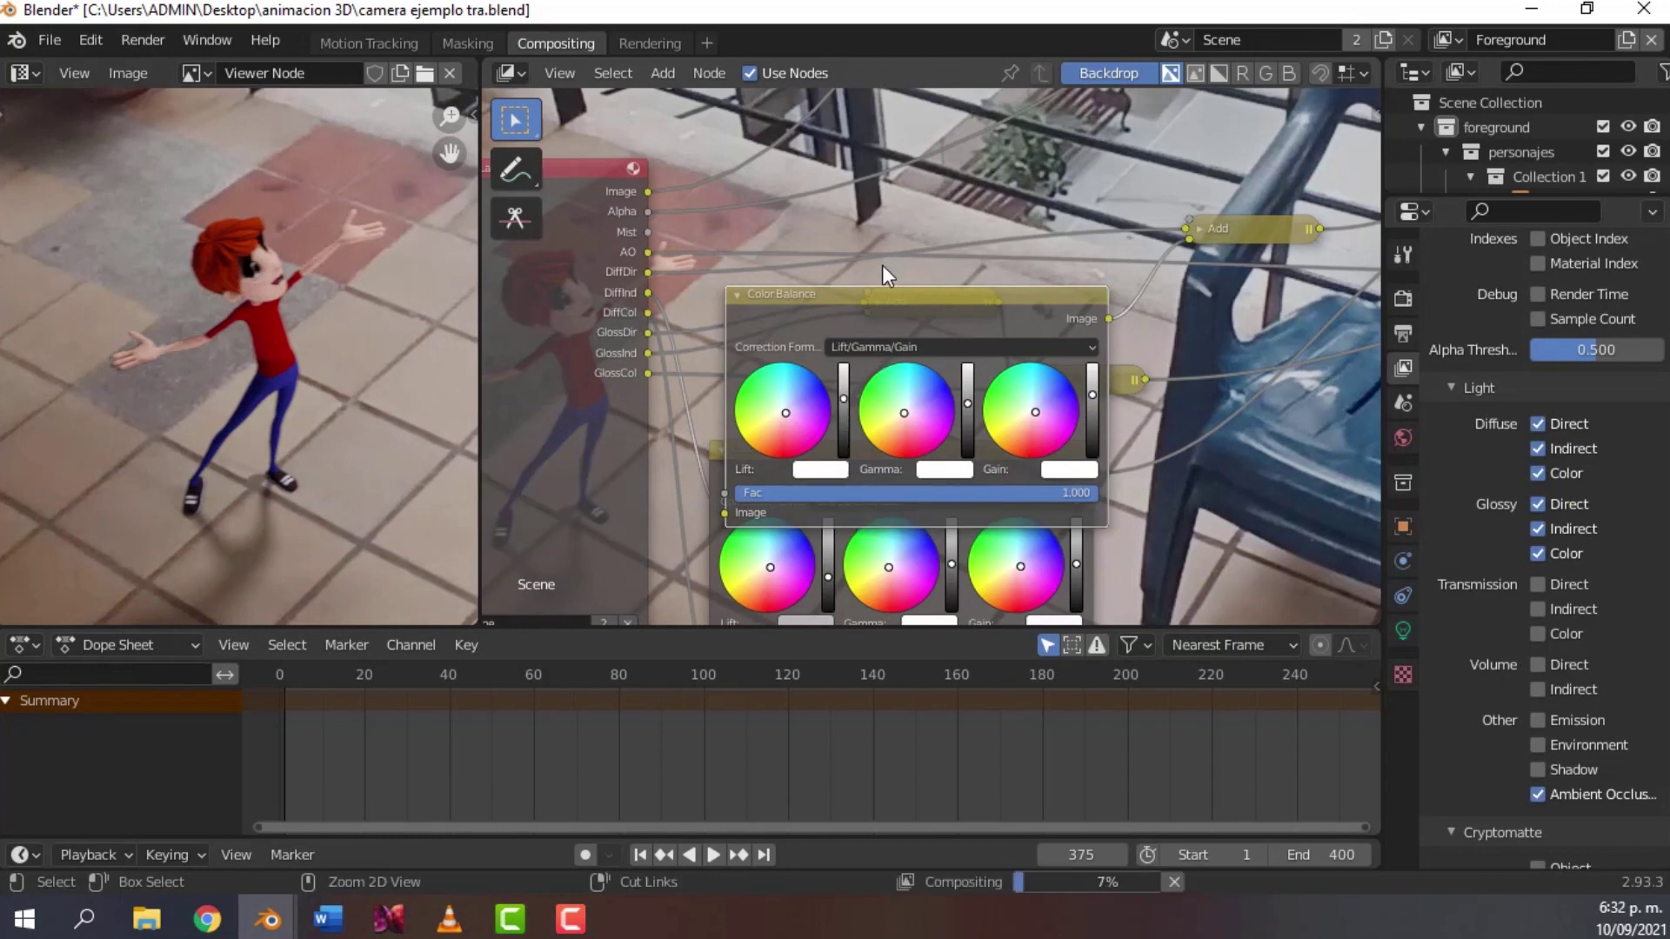
key("ctrl+shift+z")
key("ctrl+shift+z")
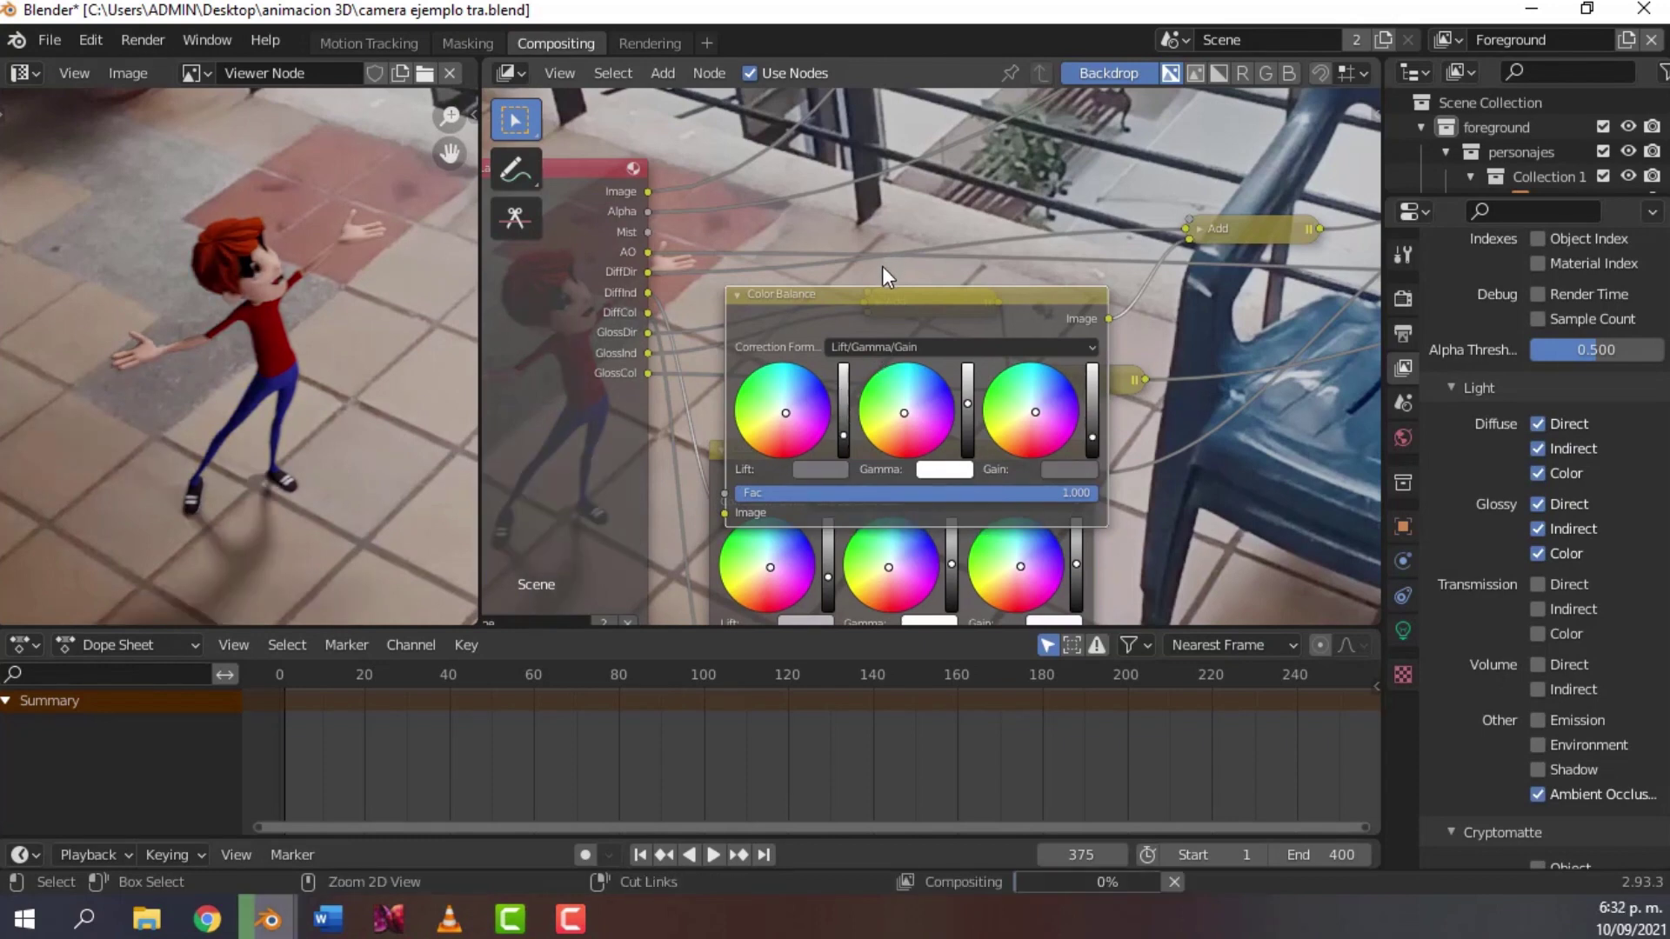
key("ctrl+z")
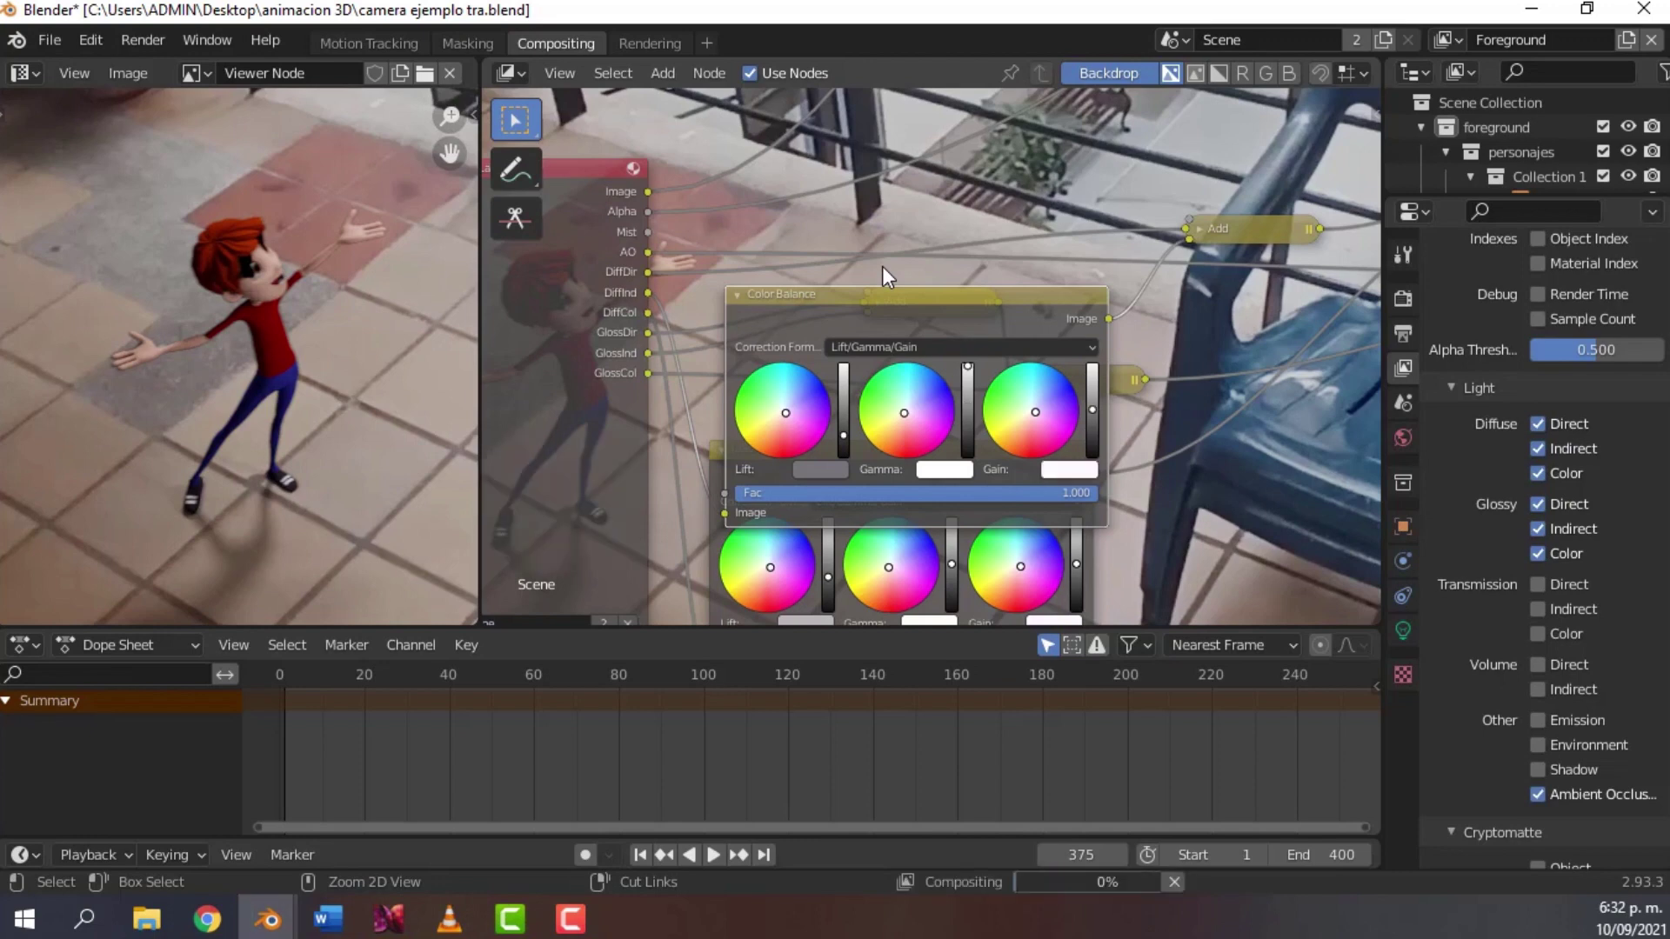
key("ctrl+z")
- Tint Gamma pale cyan and Gain very pale pink on the remaining Color Balance node below the character's pass nodes
key("Home")
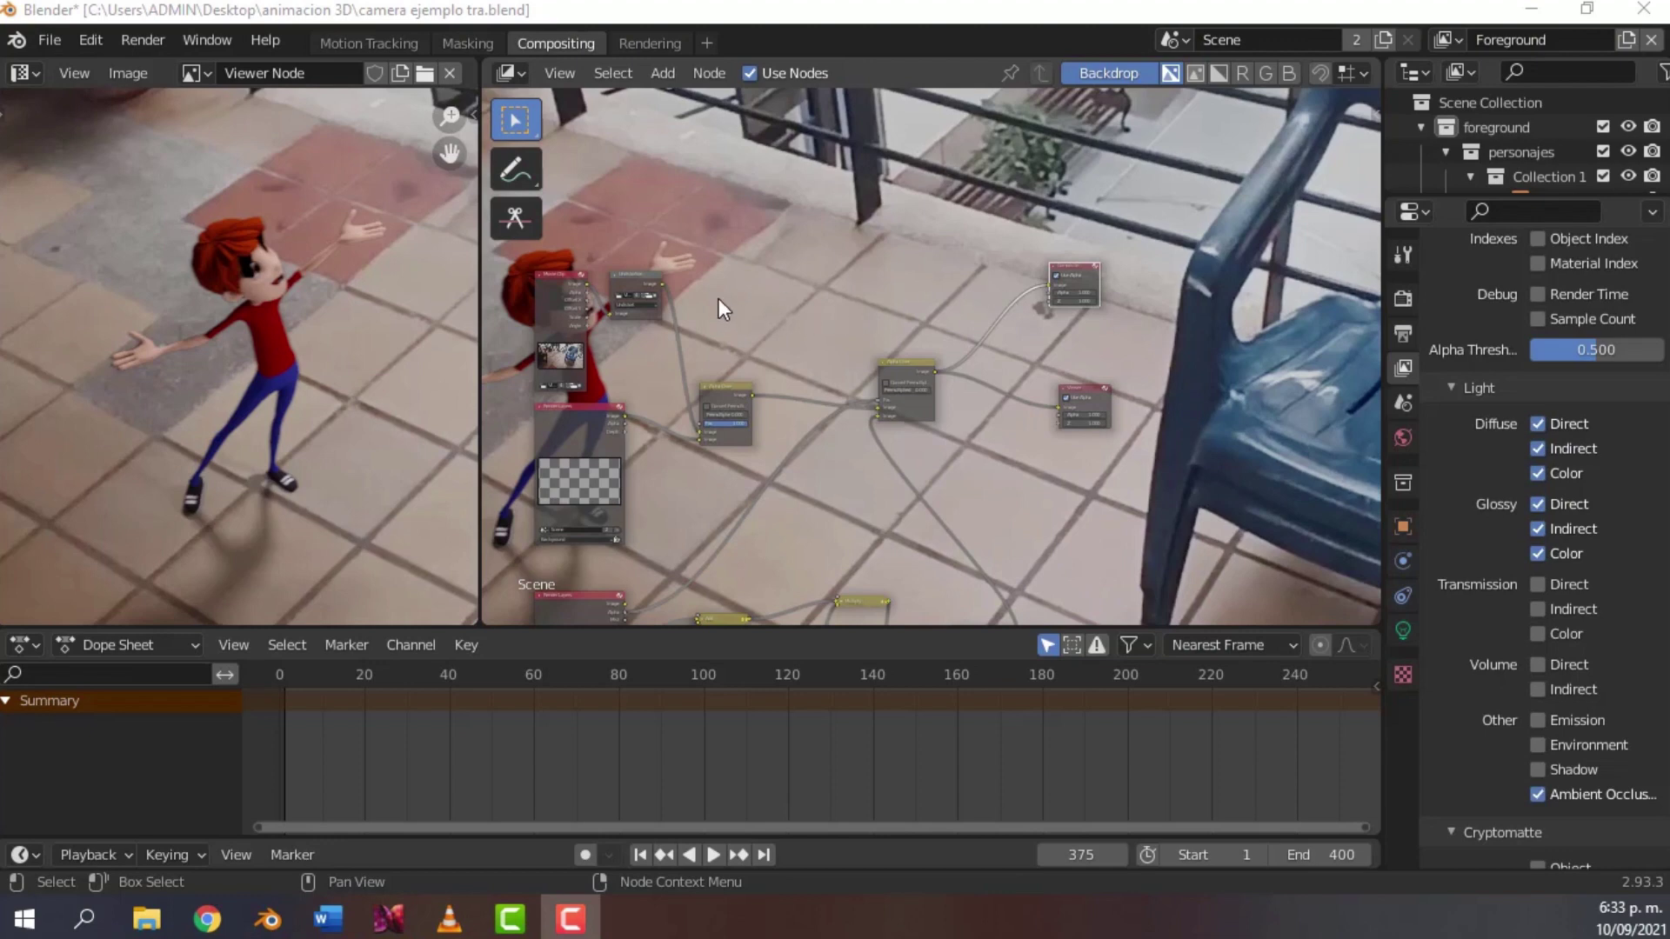
middle_click_drag(849, 267, 934, 237)
scroll(807, 435, "down", 2)
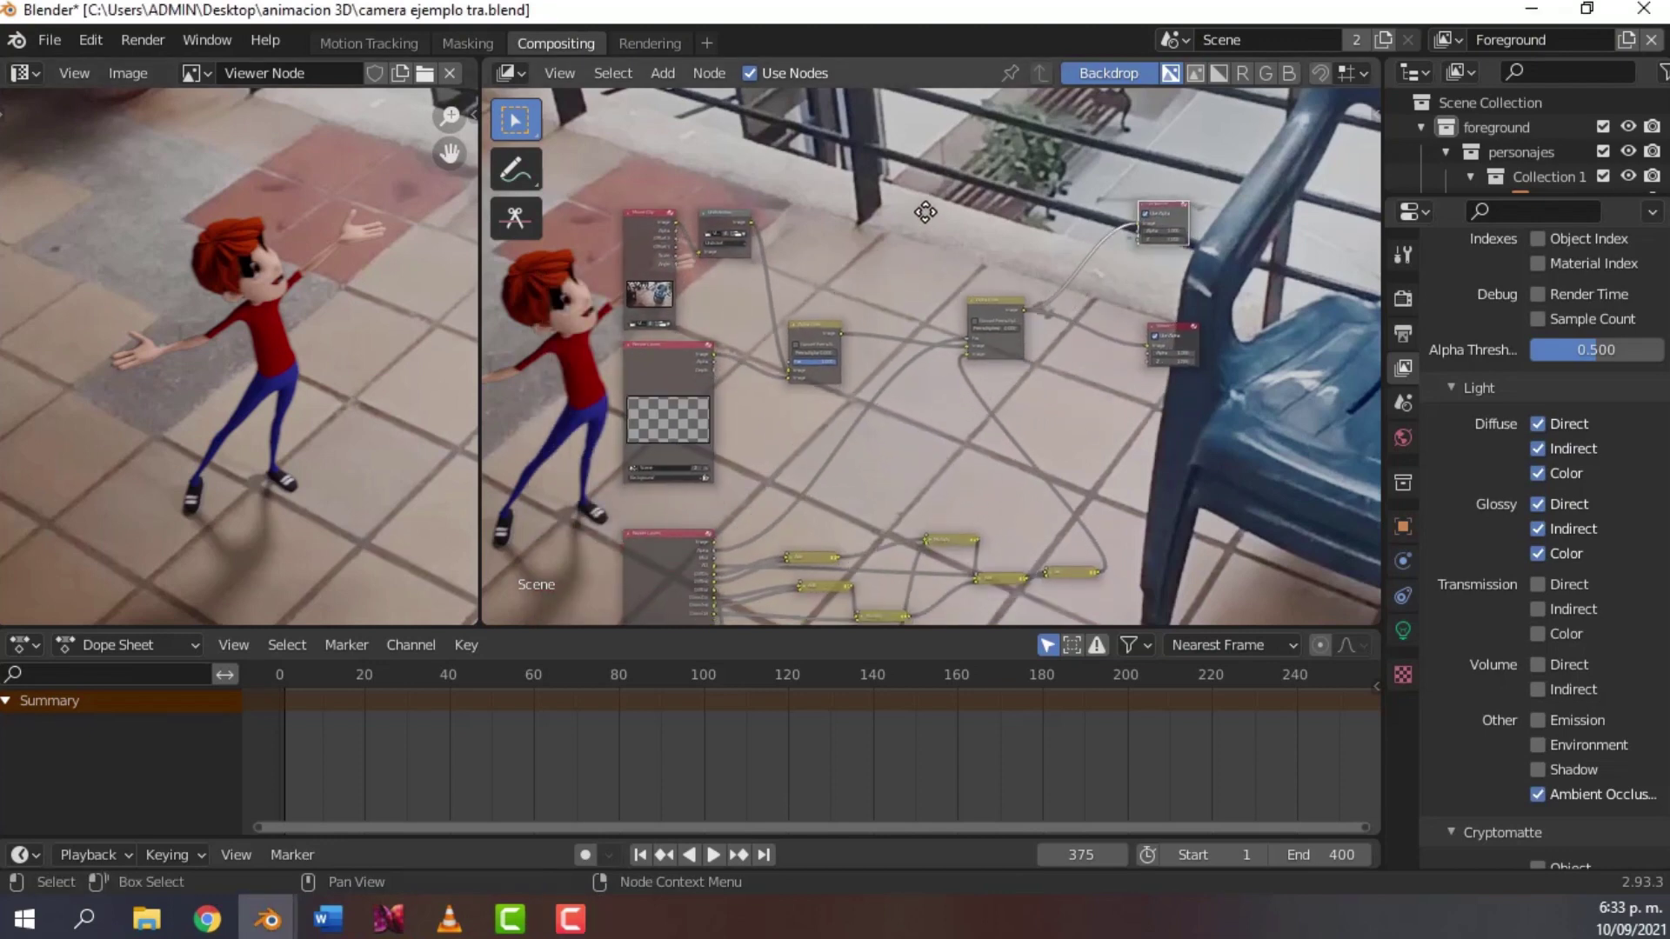
scroll(804, 545, "right", 3, "ctrl")
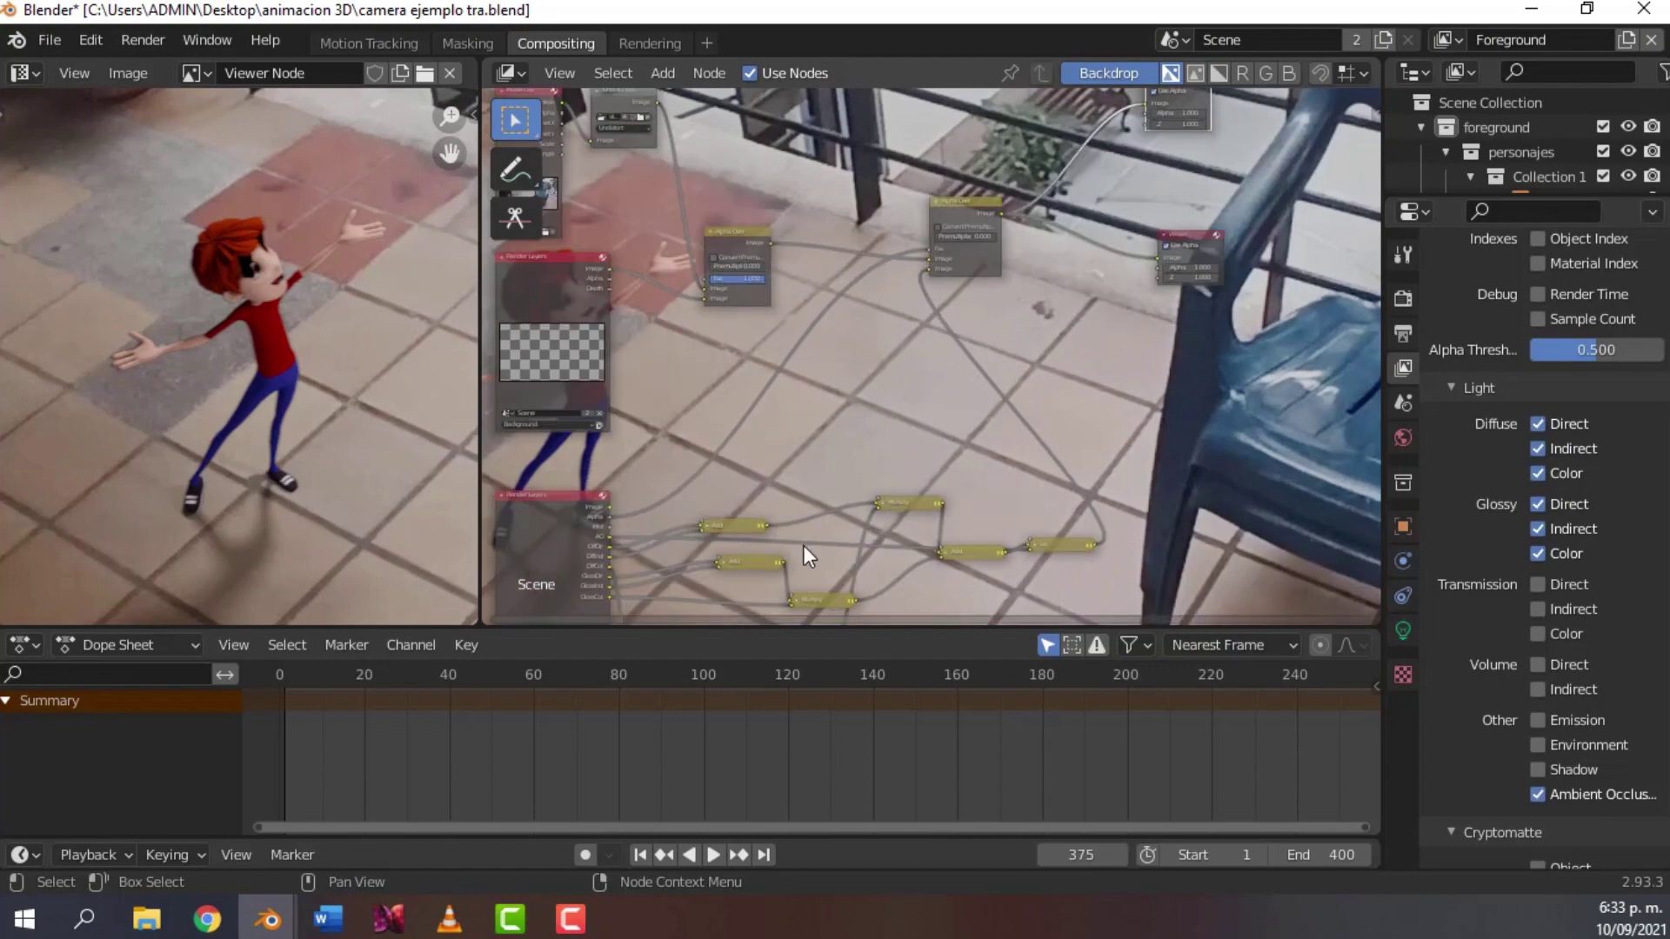
scroll(780, 463, "up", 2)
middle_click_drag(783, 348, 801, 165)
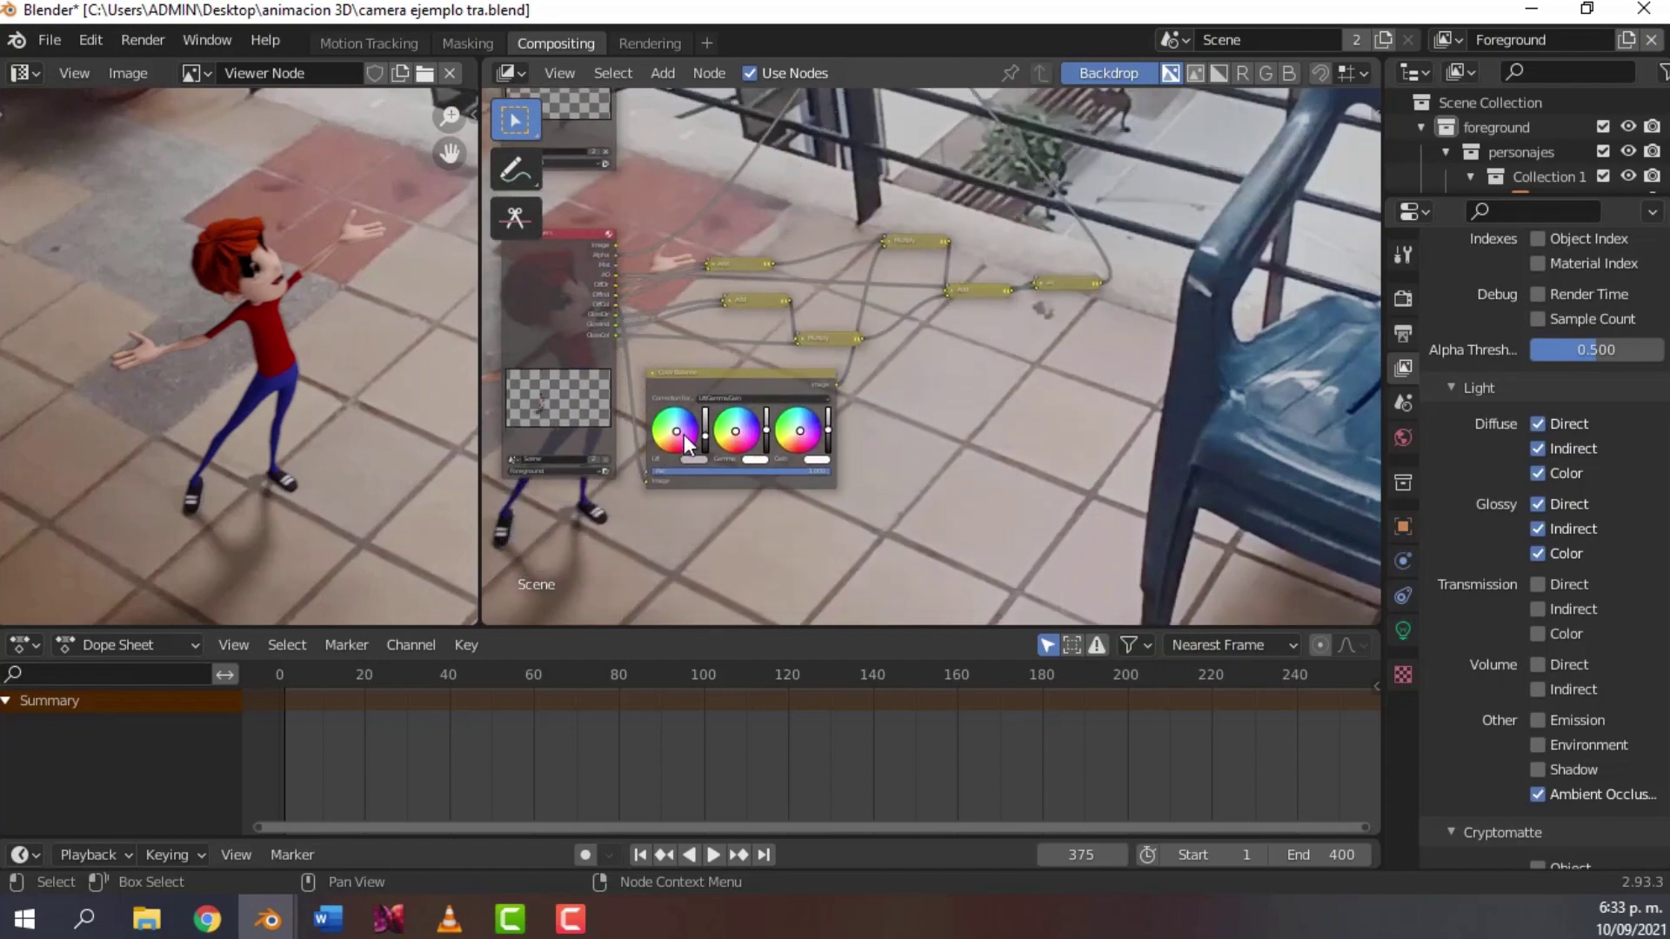
scroll(717, 466, "up", 2)
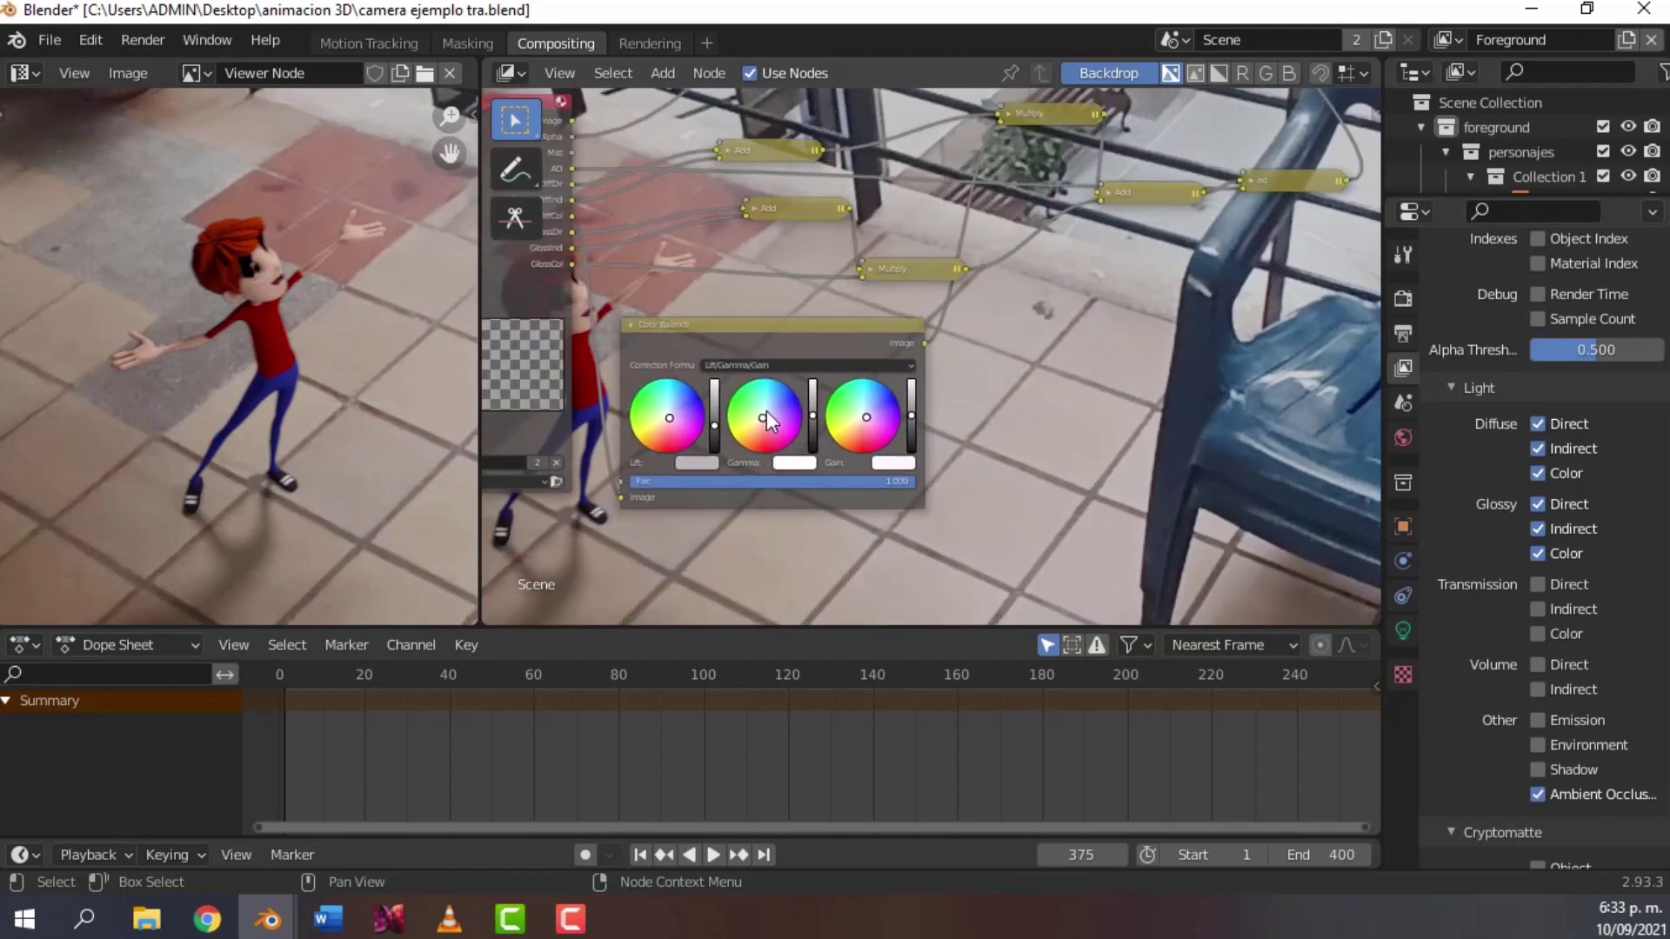
scroll(642, 467, "up", 2)
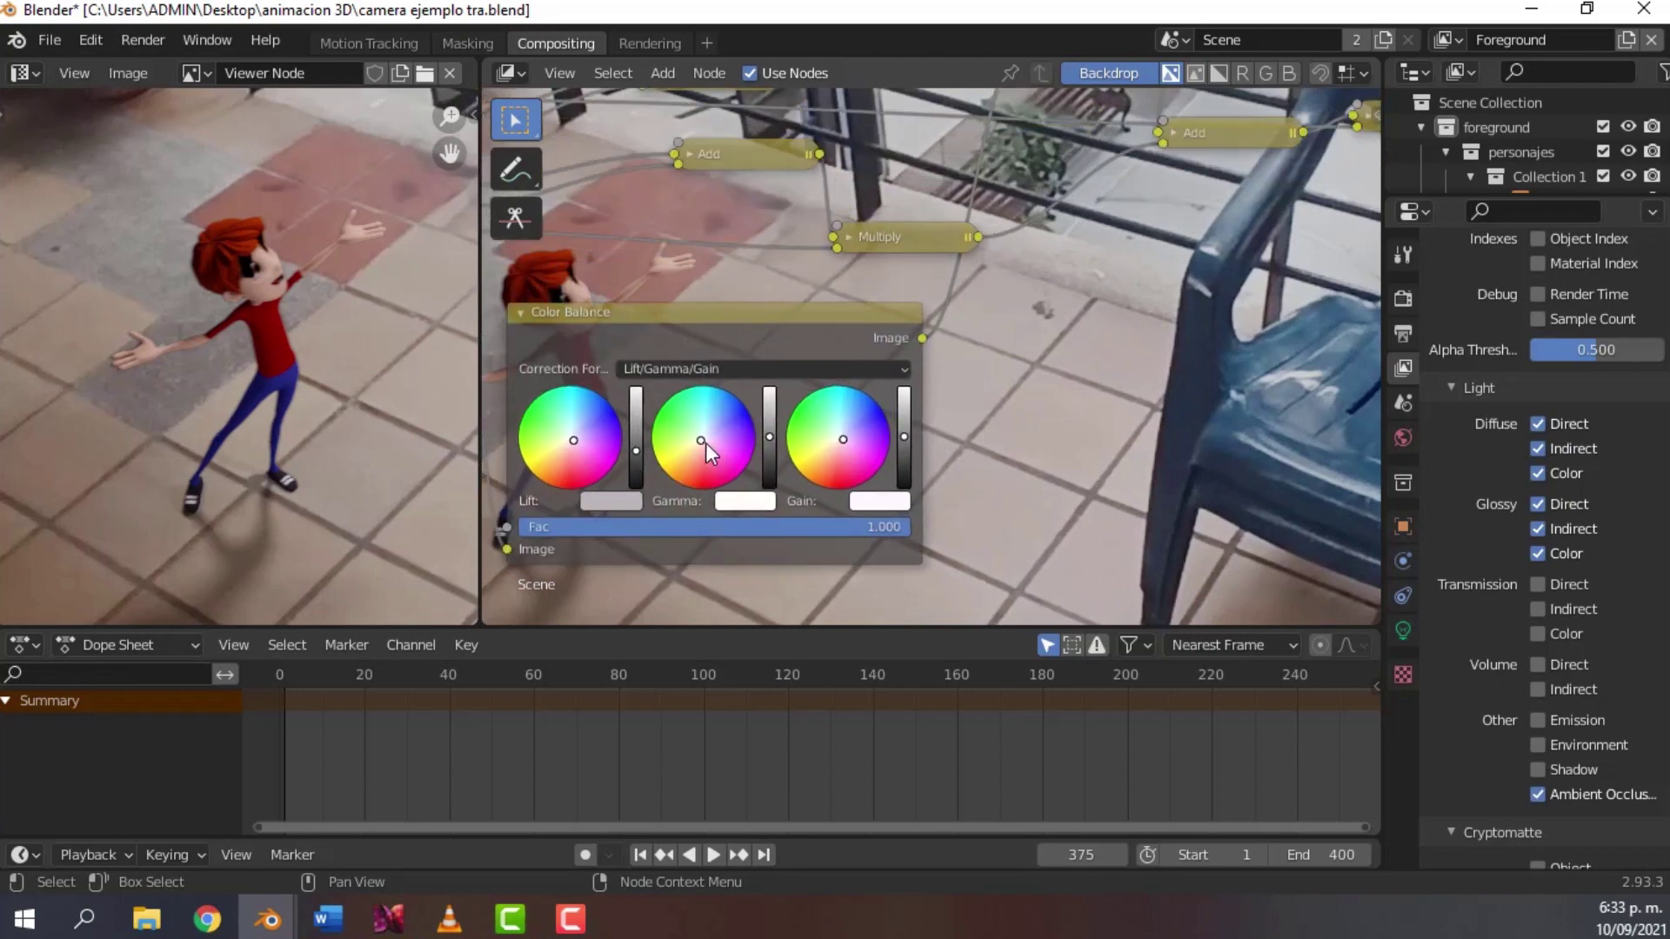
mouse_move(702, 440)
left_mouse_down()
mouse_move(733, 466)
mouse_move(710, 410)
mouse_move(691, 411)
left_mouse_up()
mouse_move(844, 440)
left_mouse_down()
mouse_move(822, 449)
mouse_move(848, 425)
mouse_move(847, 455)
mouse_move(905, 435)
left_mouse_up()
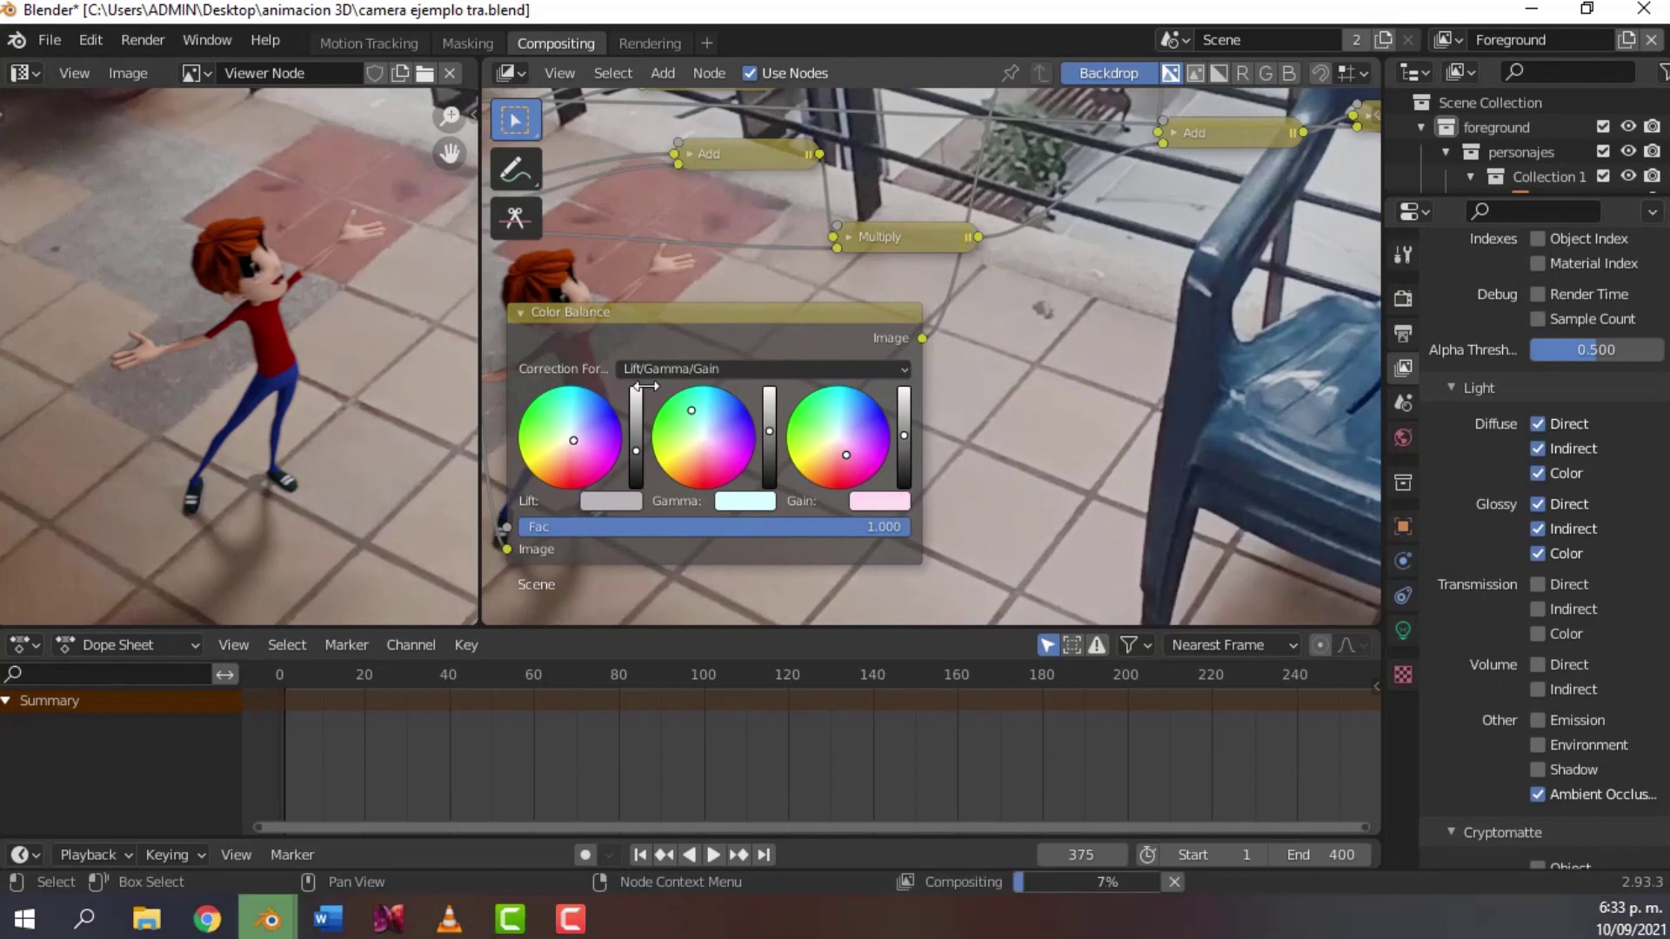
scroll(261, 365, "down", 2)
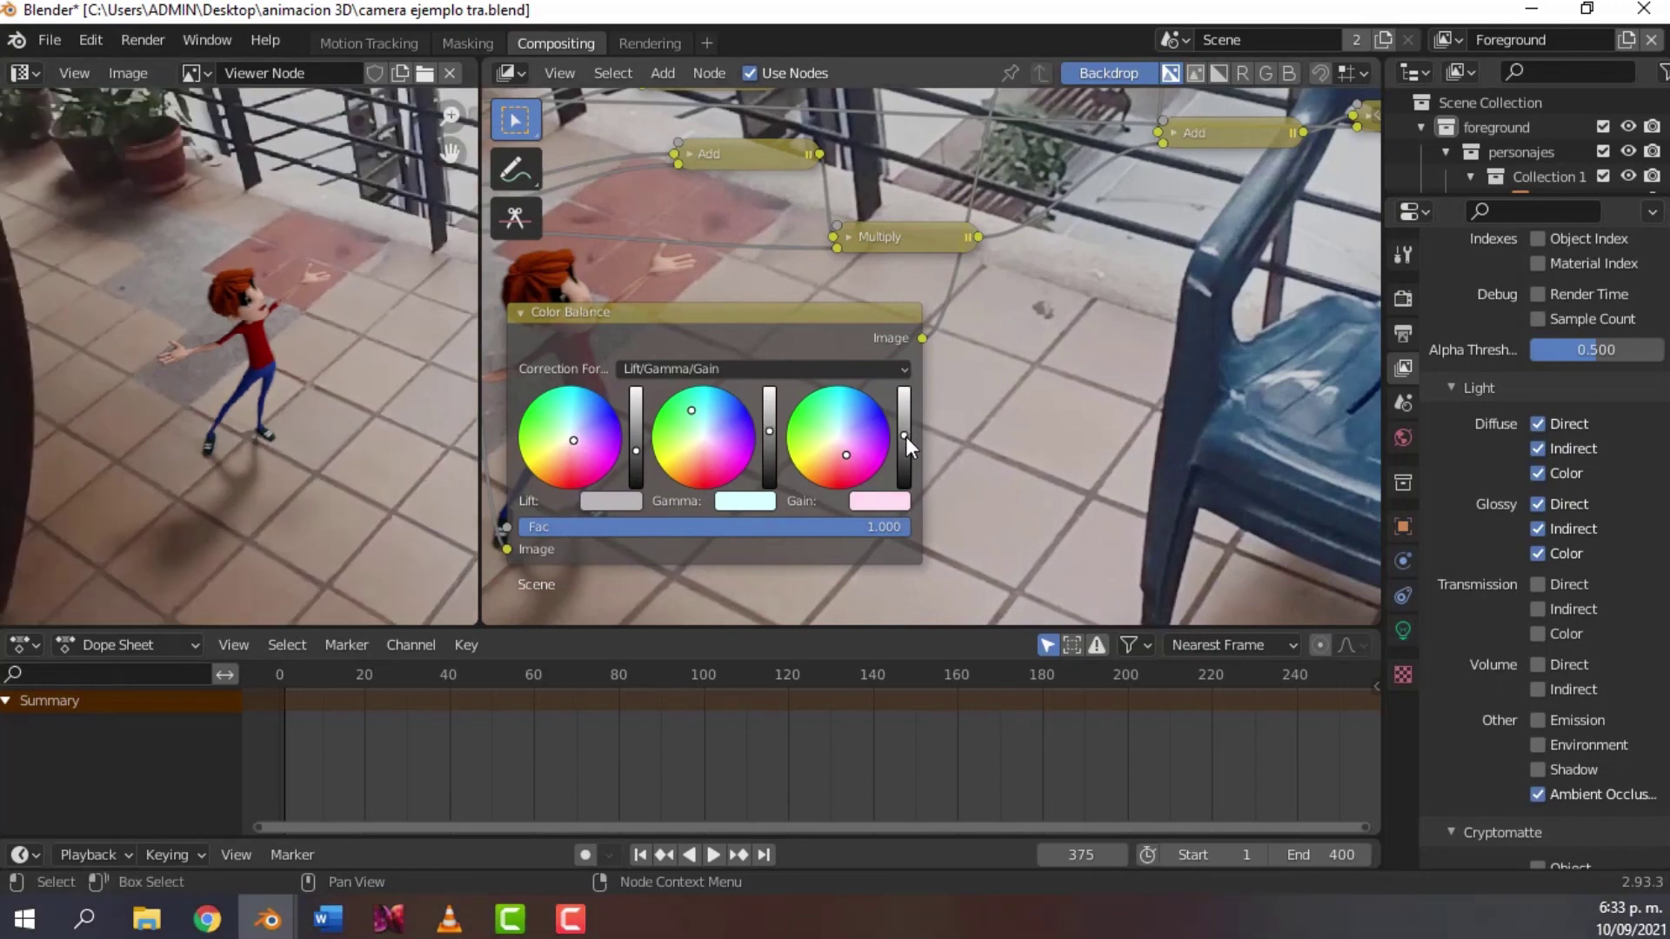
left_click_drag(905, 437, 904, 435)
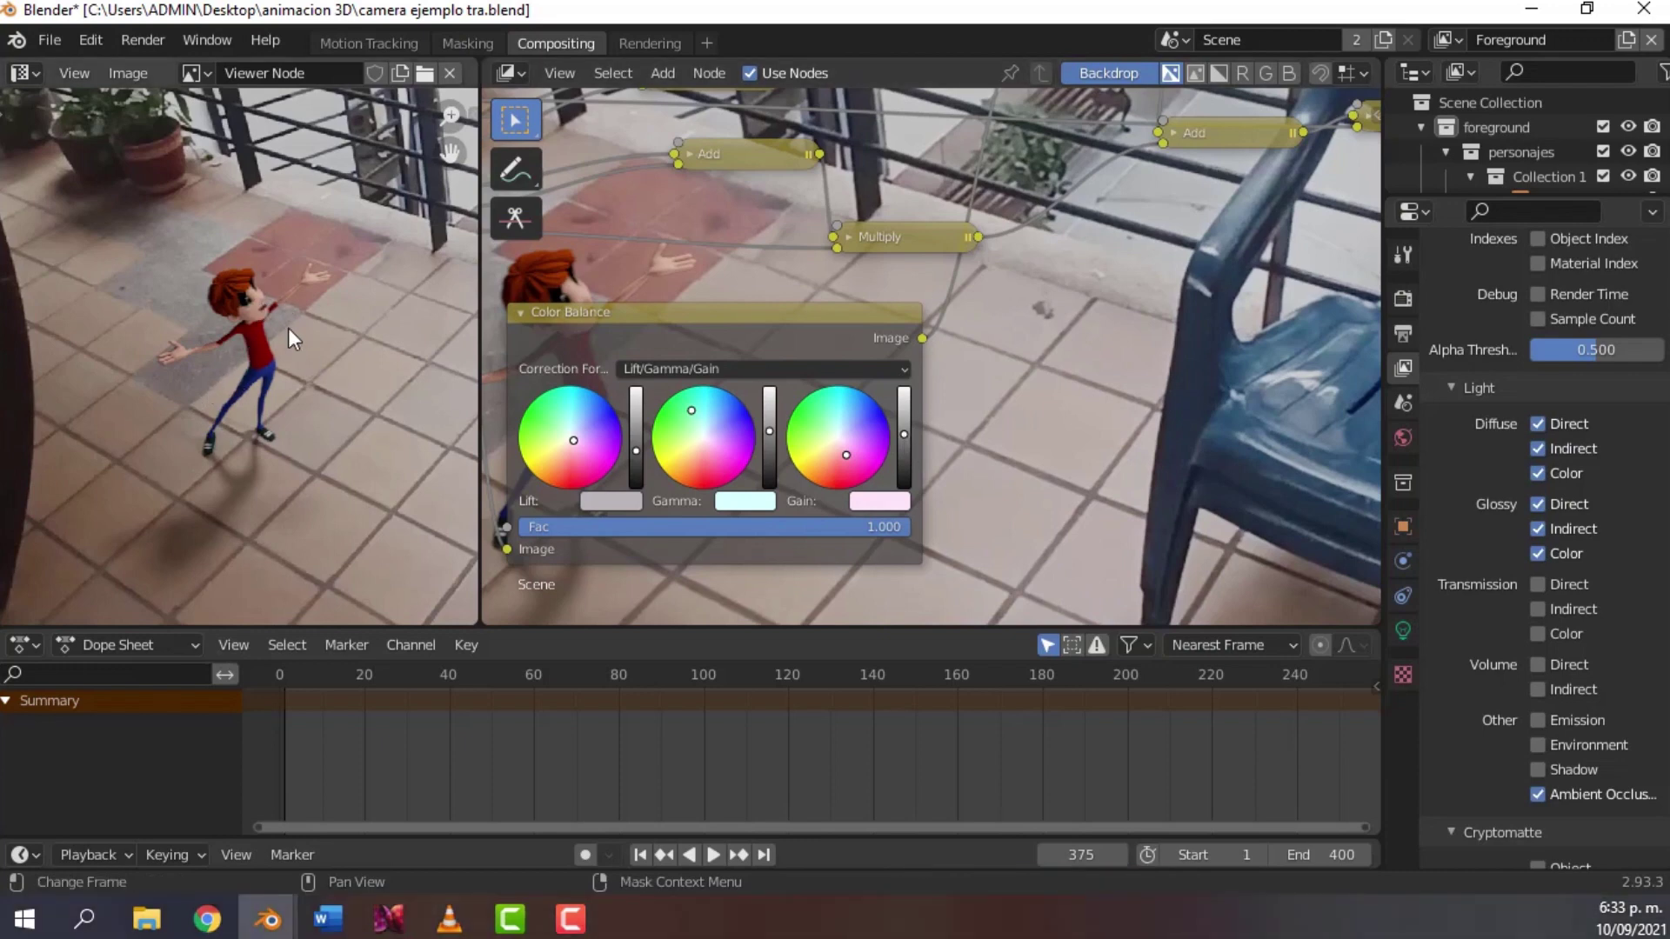
- Set the render output file format to FFmpeg Video
left_click(1406, 266)
left_click(1404, 299)
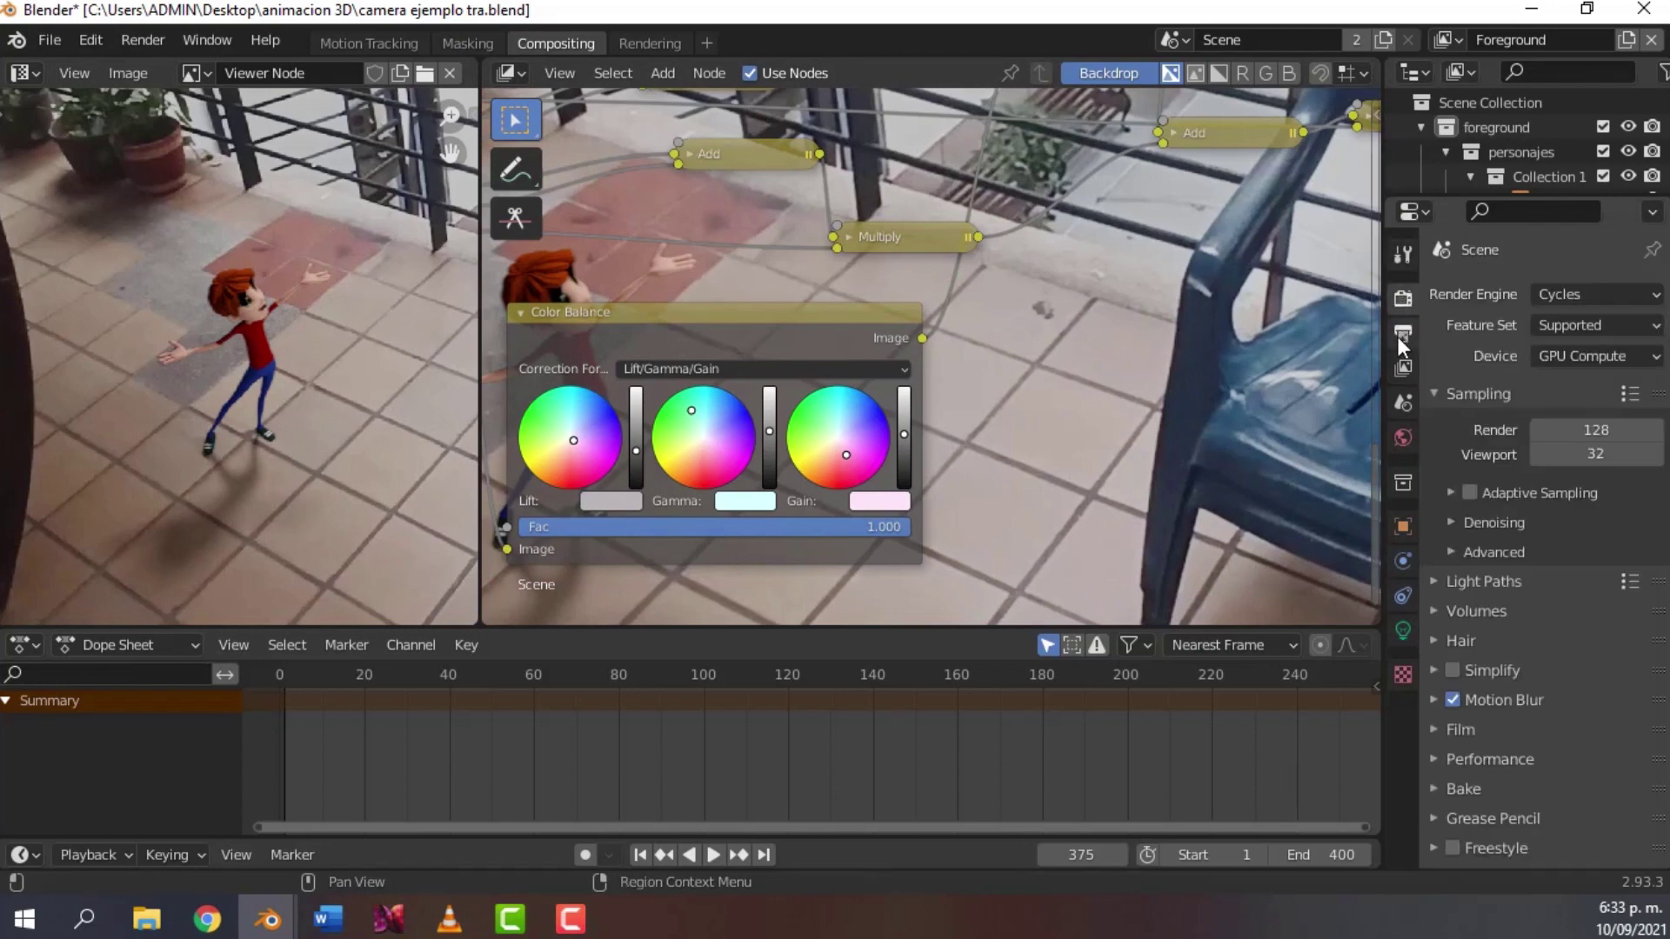
left_click(1404, 338)
scroll(1496, 687, "down", 4)
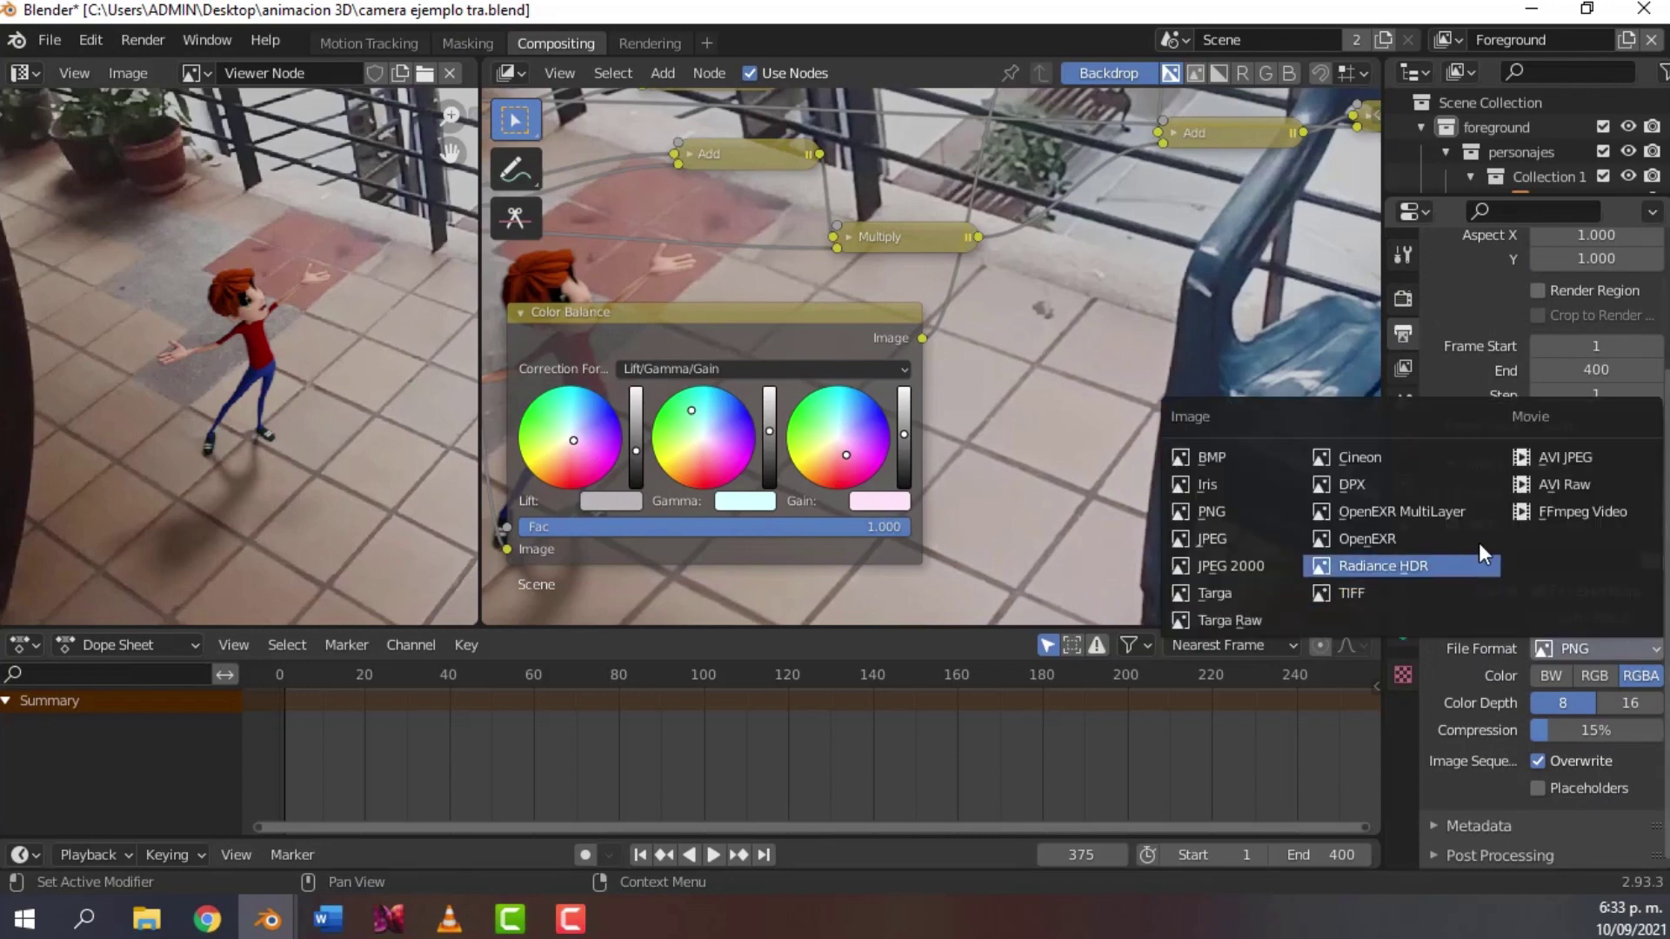
left_click(1549, 511)
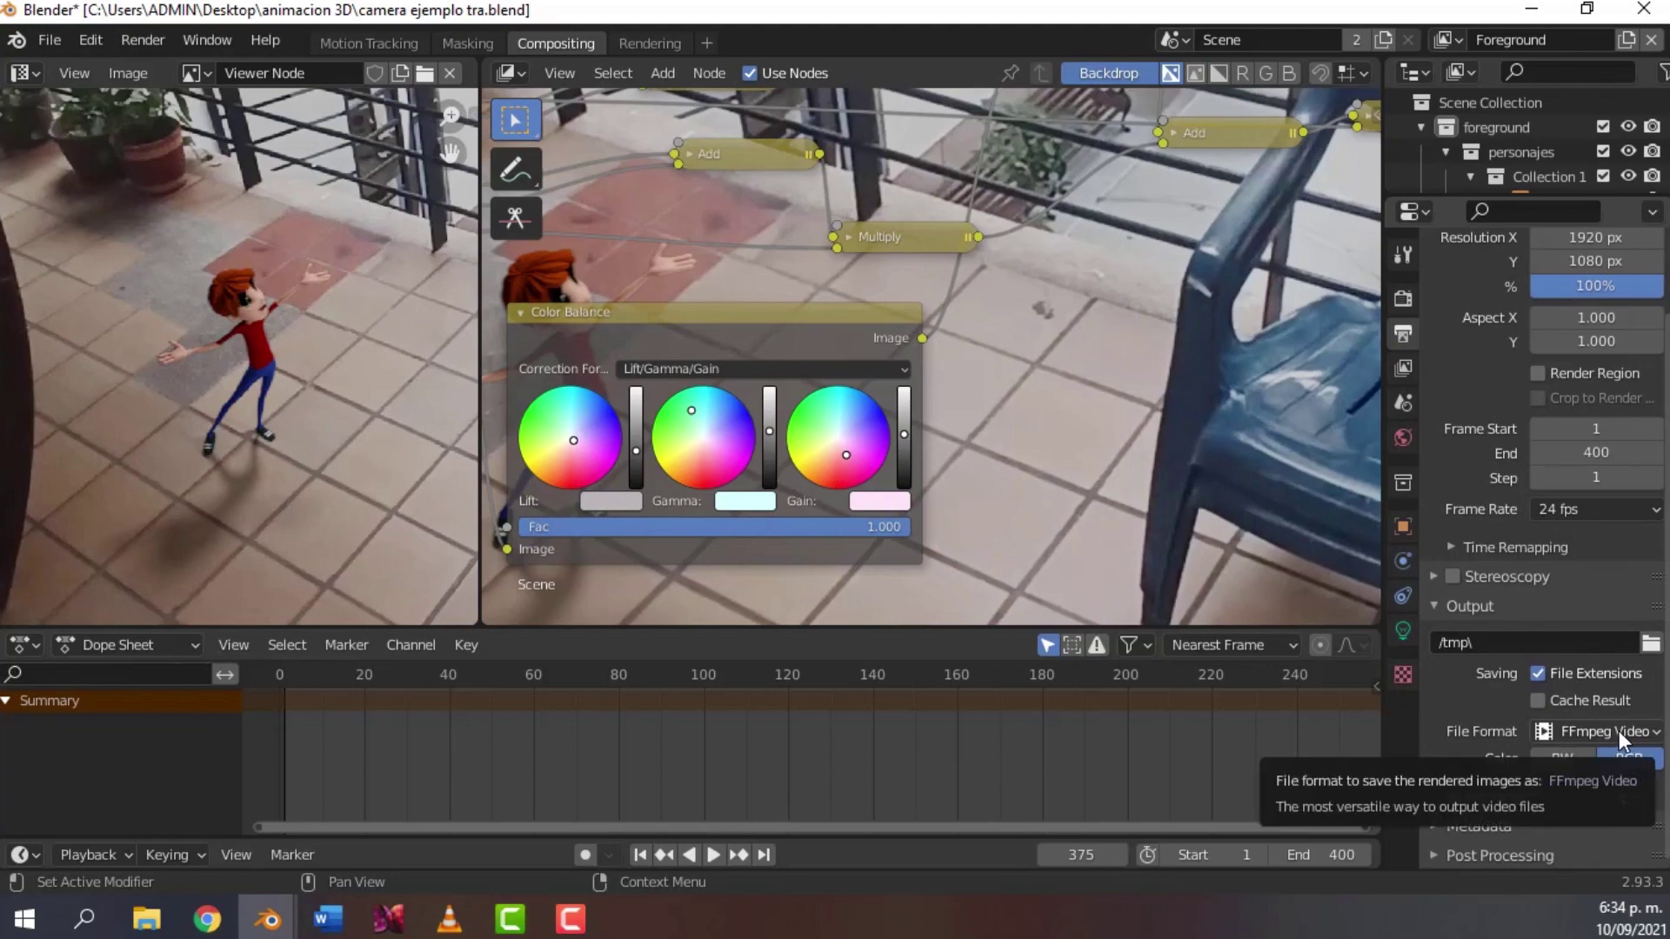
- Browse the render output path to the animacion 3D folder on the Desktop, checking inside its camera tracking subfolder
left_click(1650, 644)
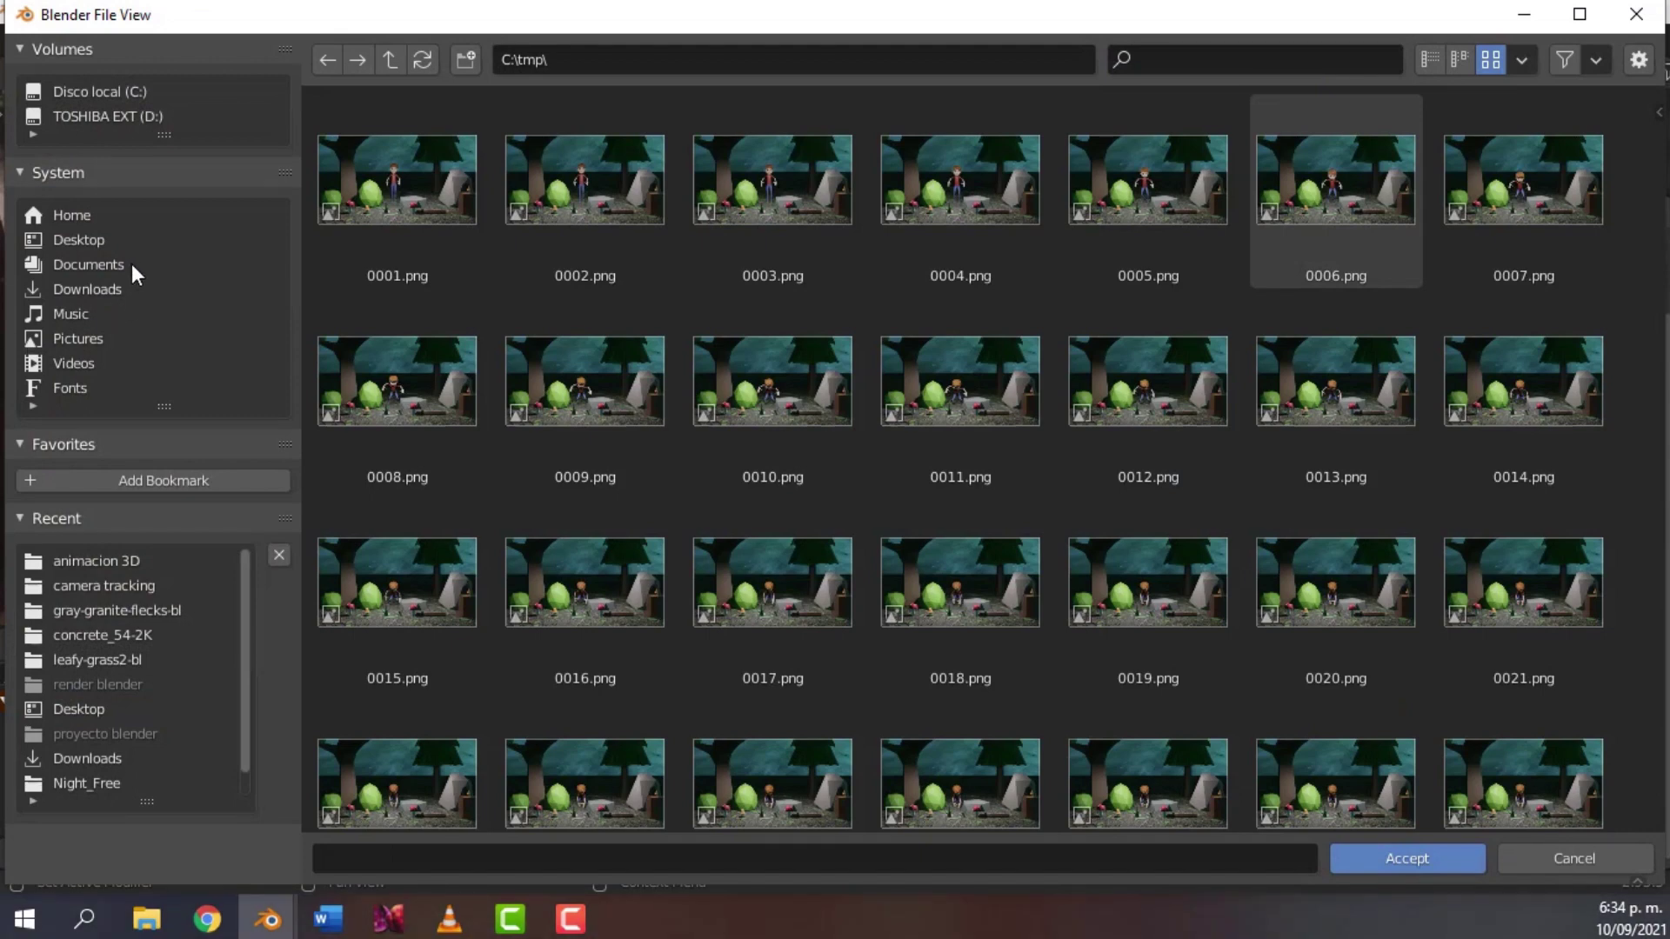
left_click(81, 246)
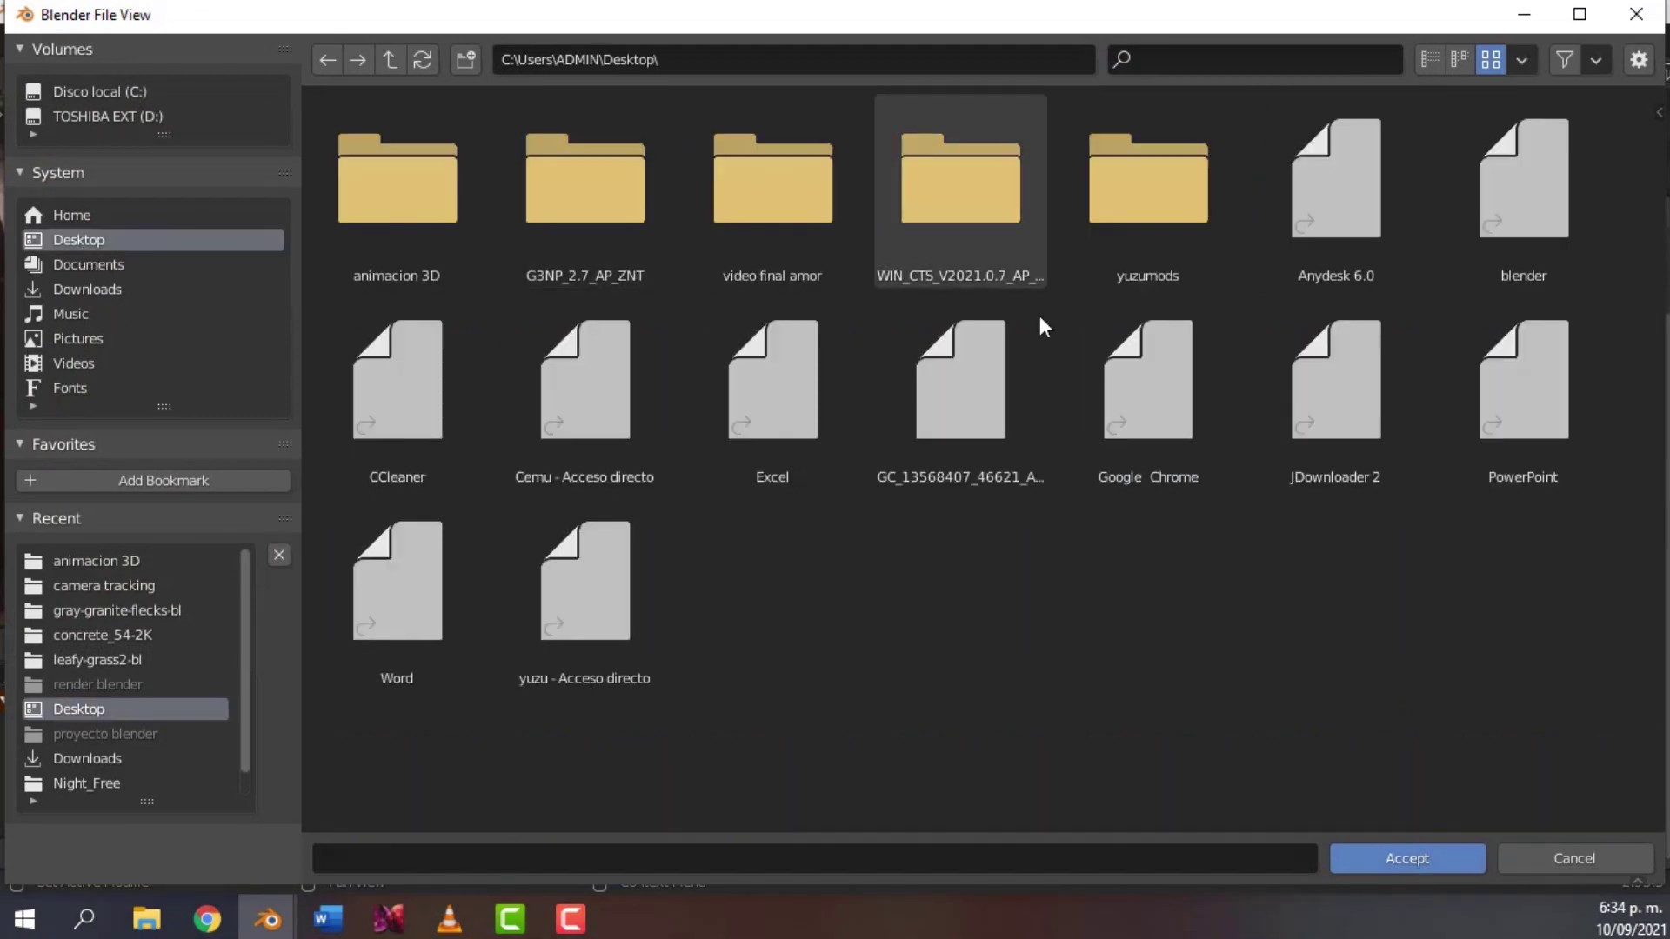
left_click(386, 184)
double_click(386, 184)
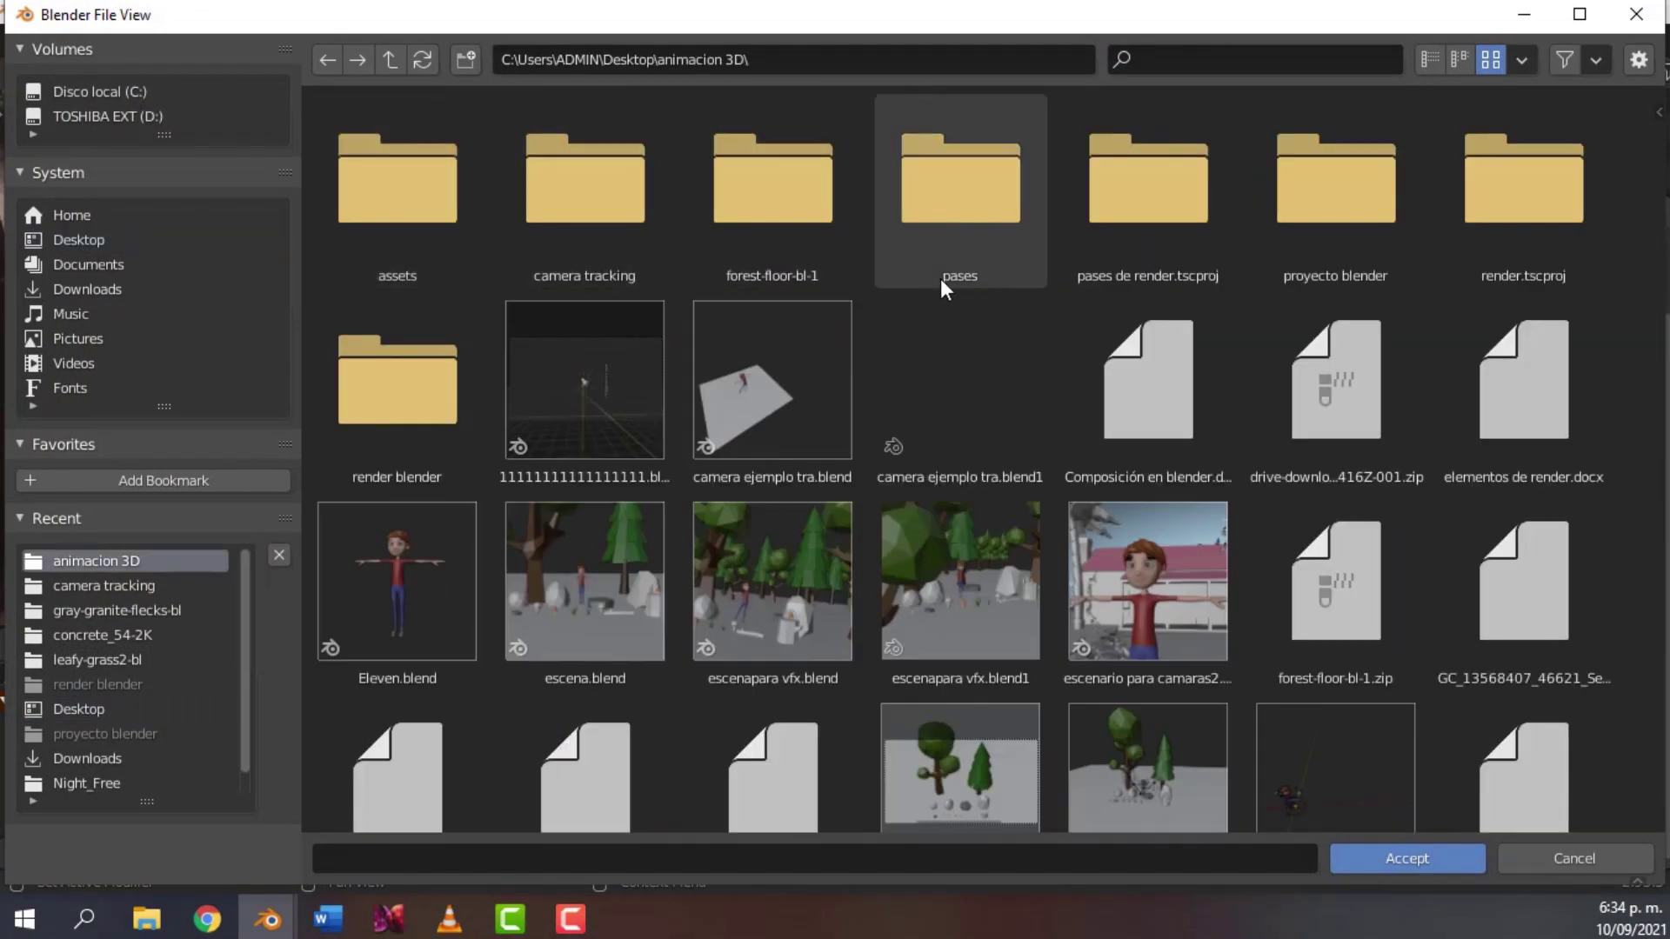
left_click(612, 188)
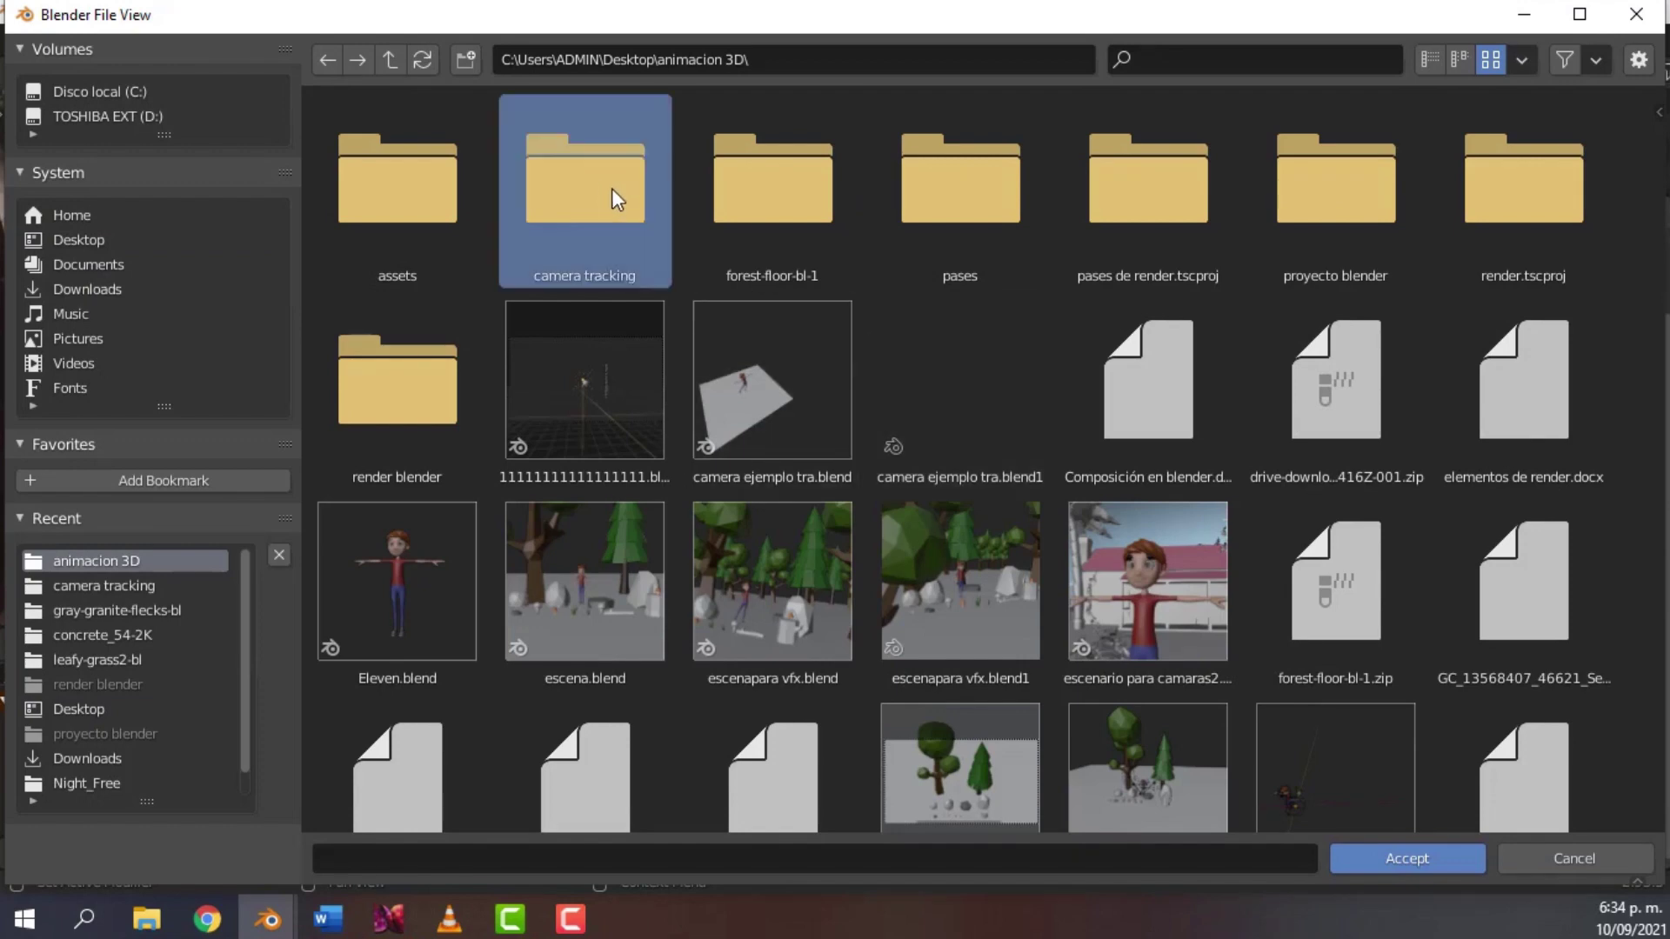
double_click(612, 187)
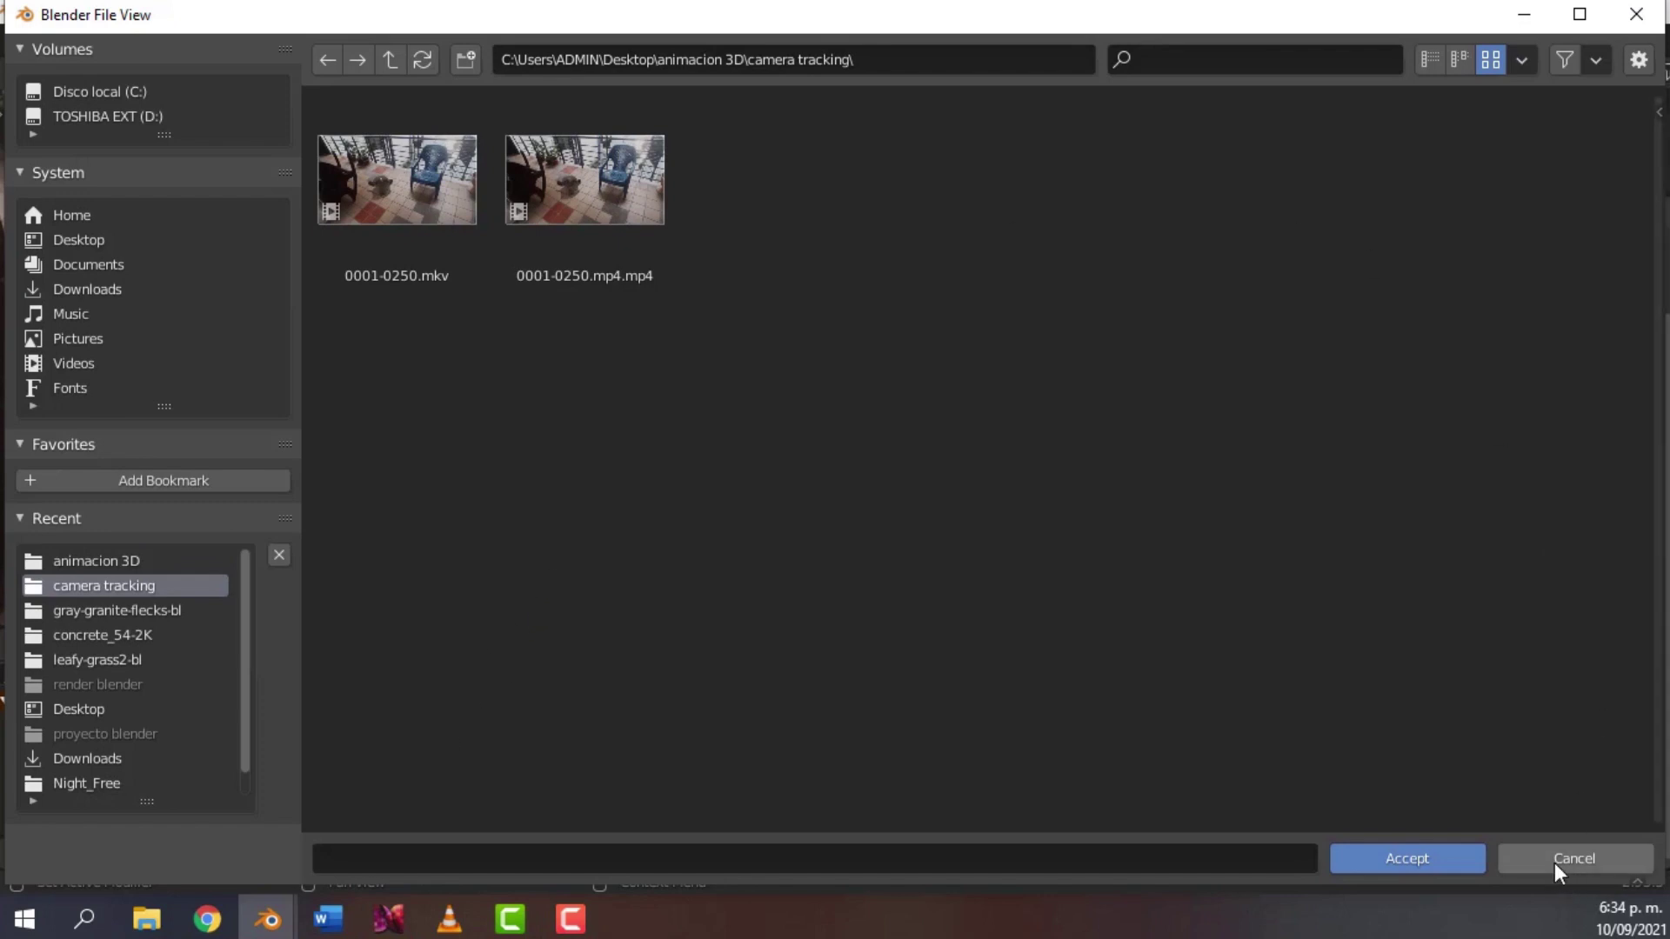
left_click(389, 63)
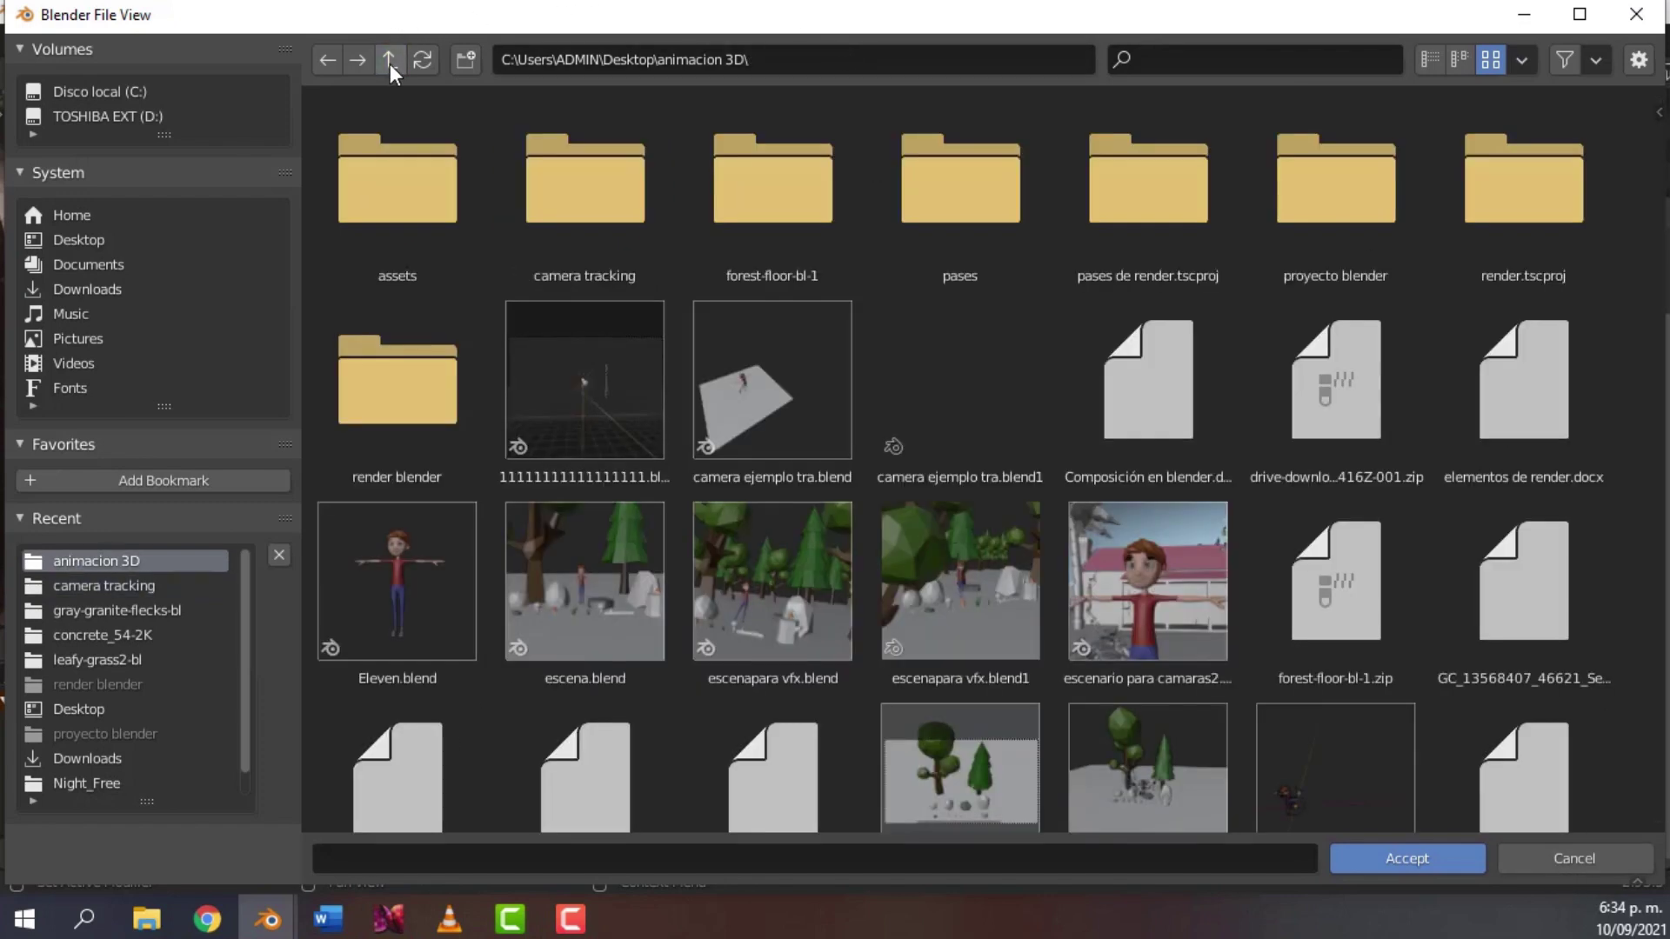
- Create a folder named "composicion y tracking" inside animacion 3D and set it as the render output location
left_click(468, 63)
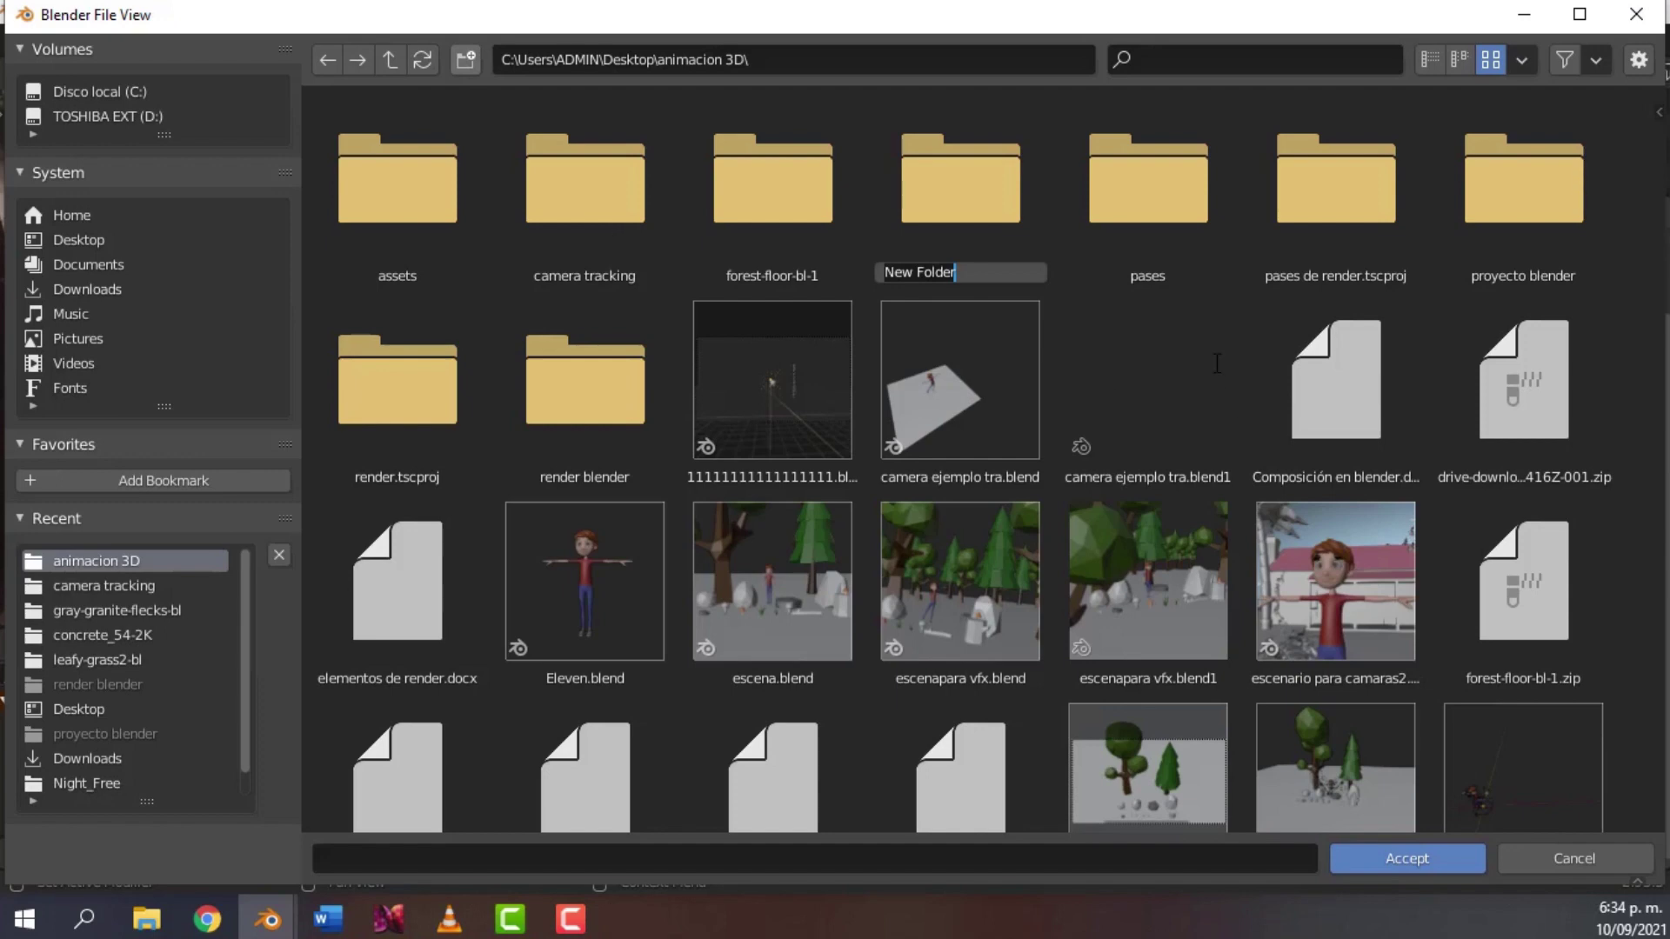
type("composicion y tracking")
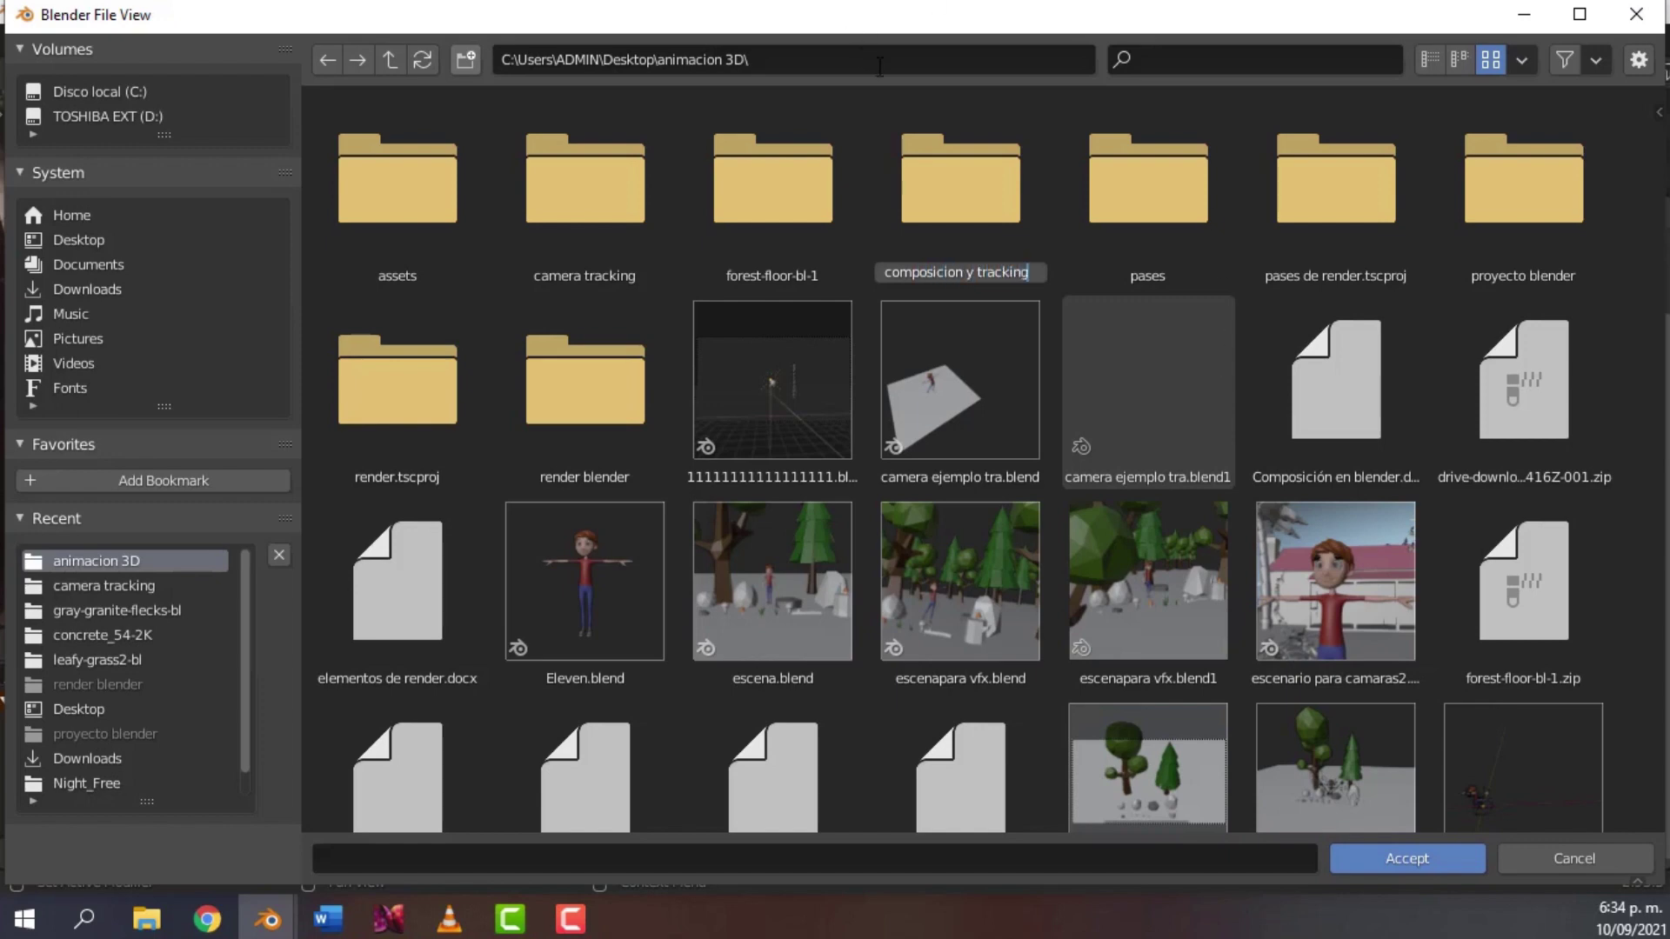
key("Return")
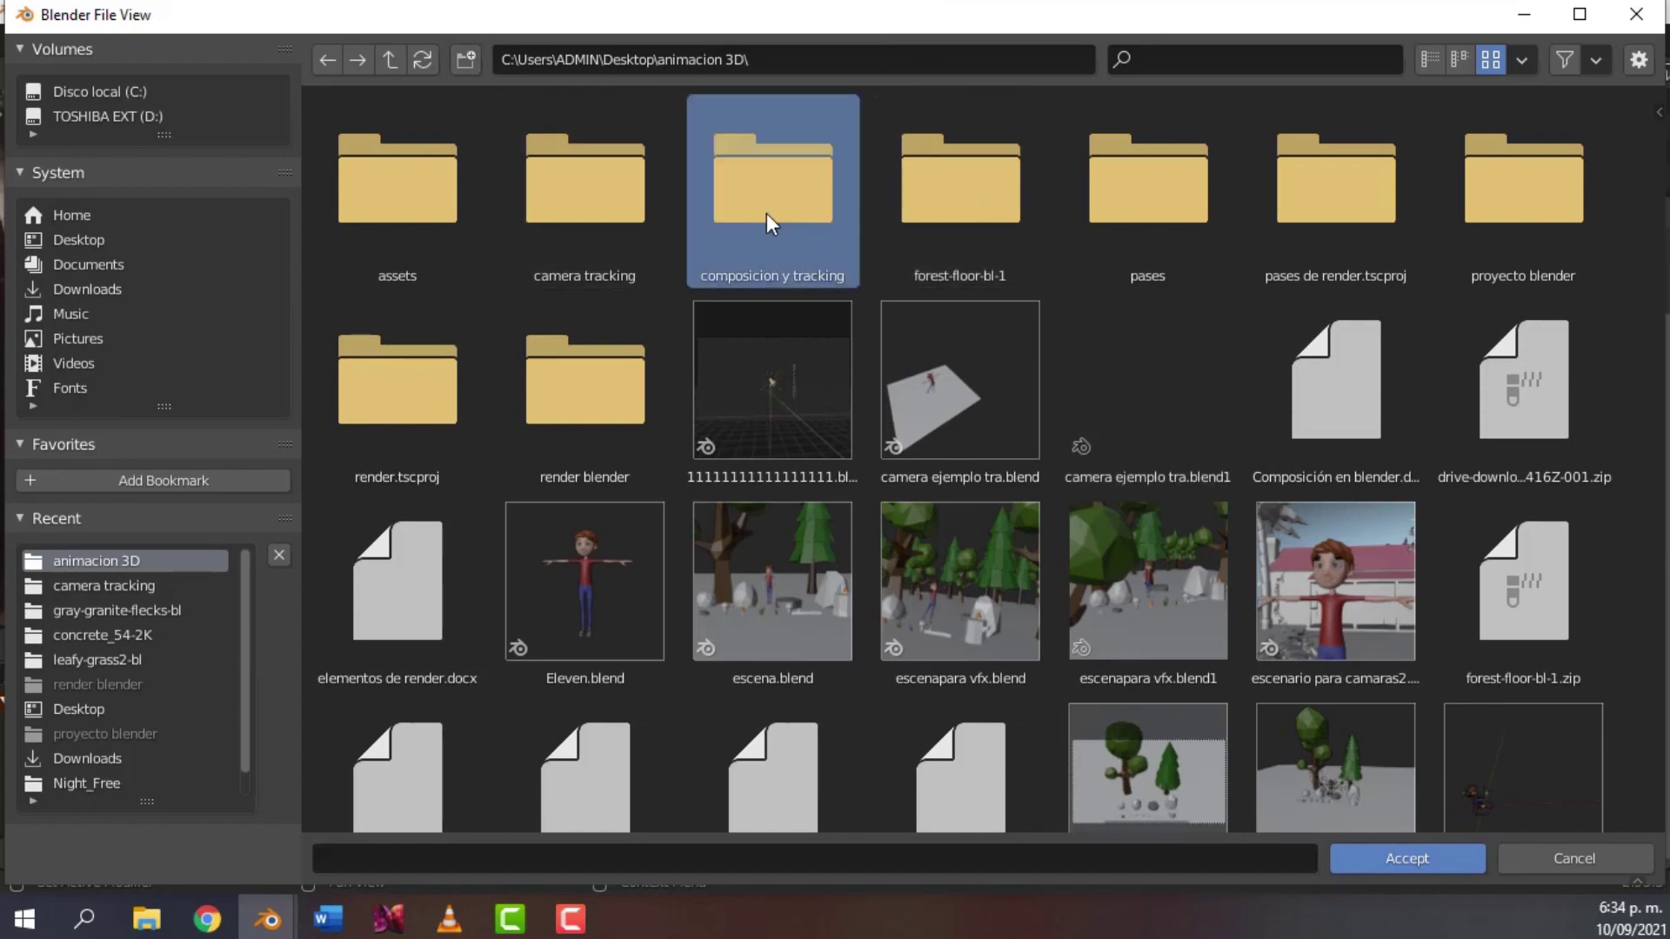
double_click(765, 212)
left_click(1433, 869)
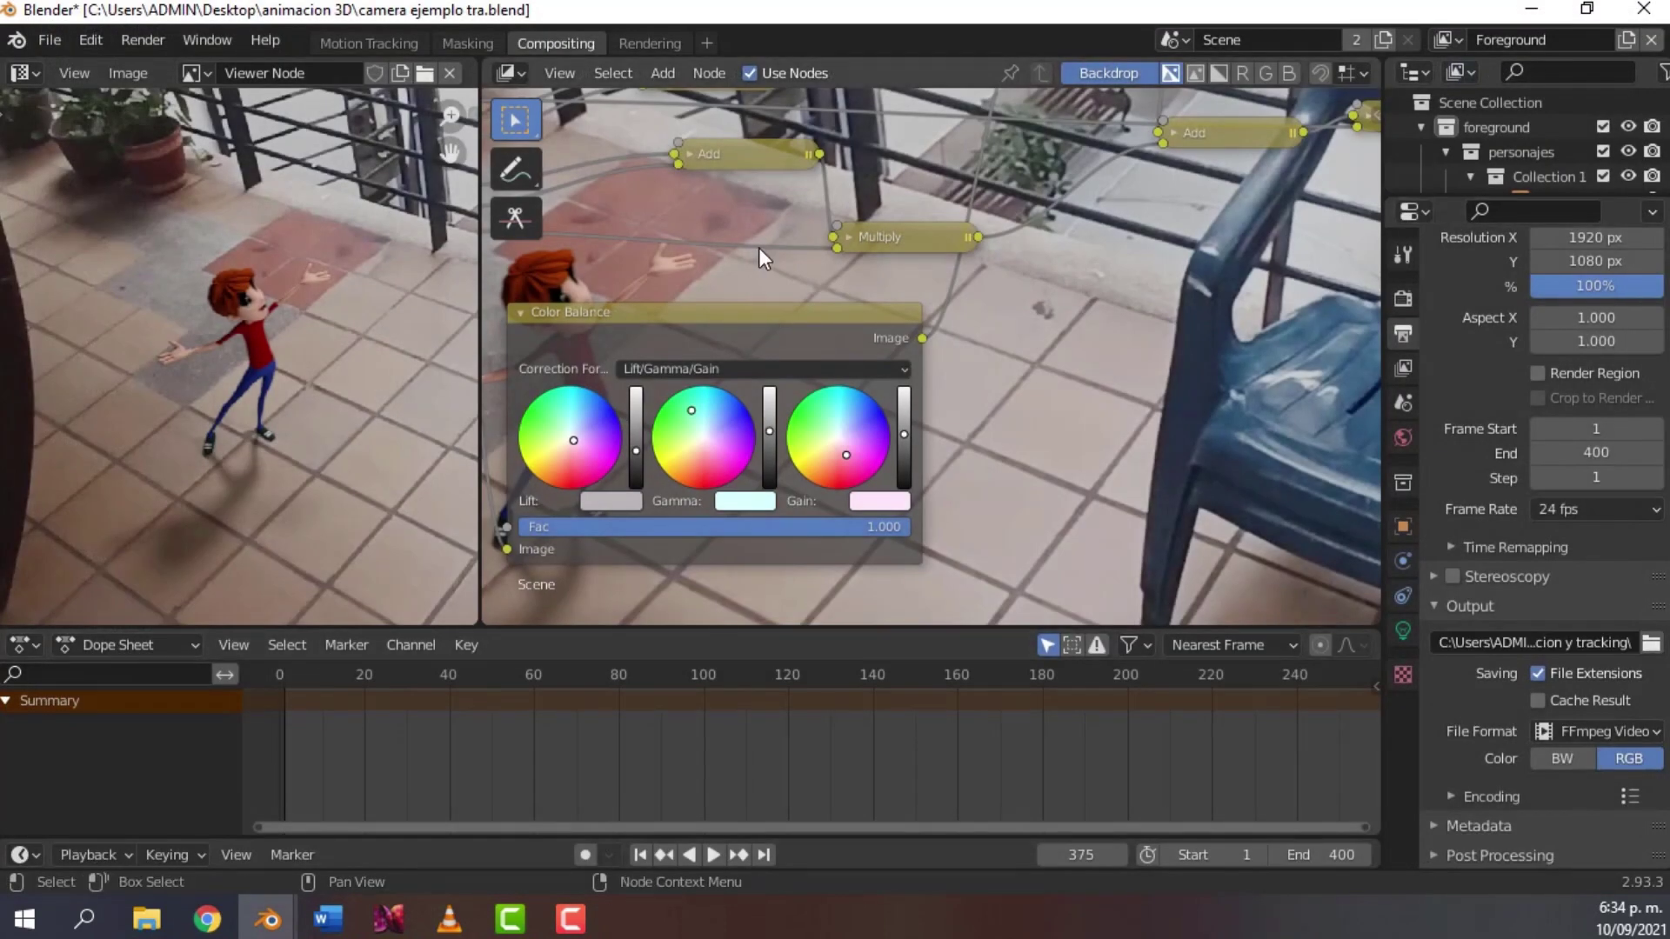
- Disconnect the Composite node's Image input and relink it to the Alpha Over node's Image output
left_click(143, 42)
scroll(998, 330, "down", 8)
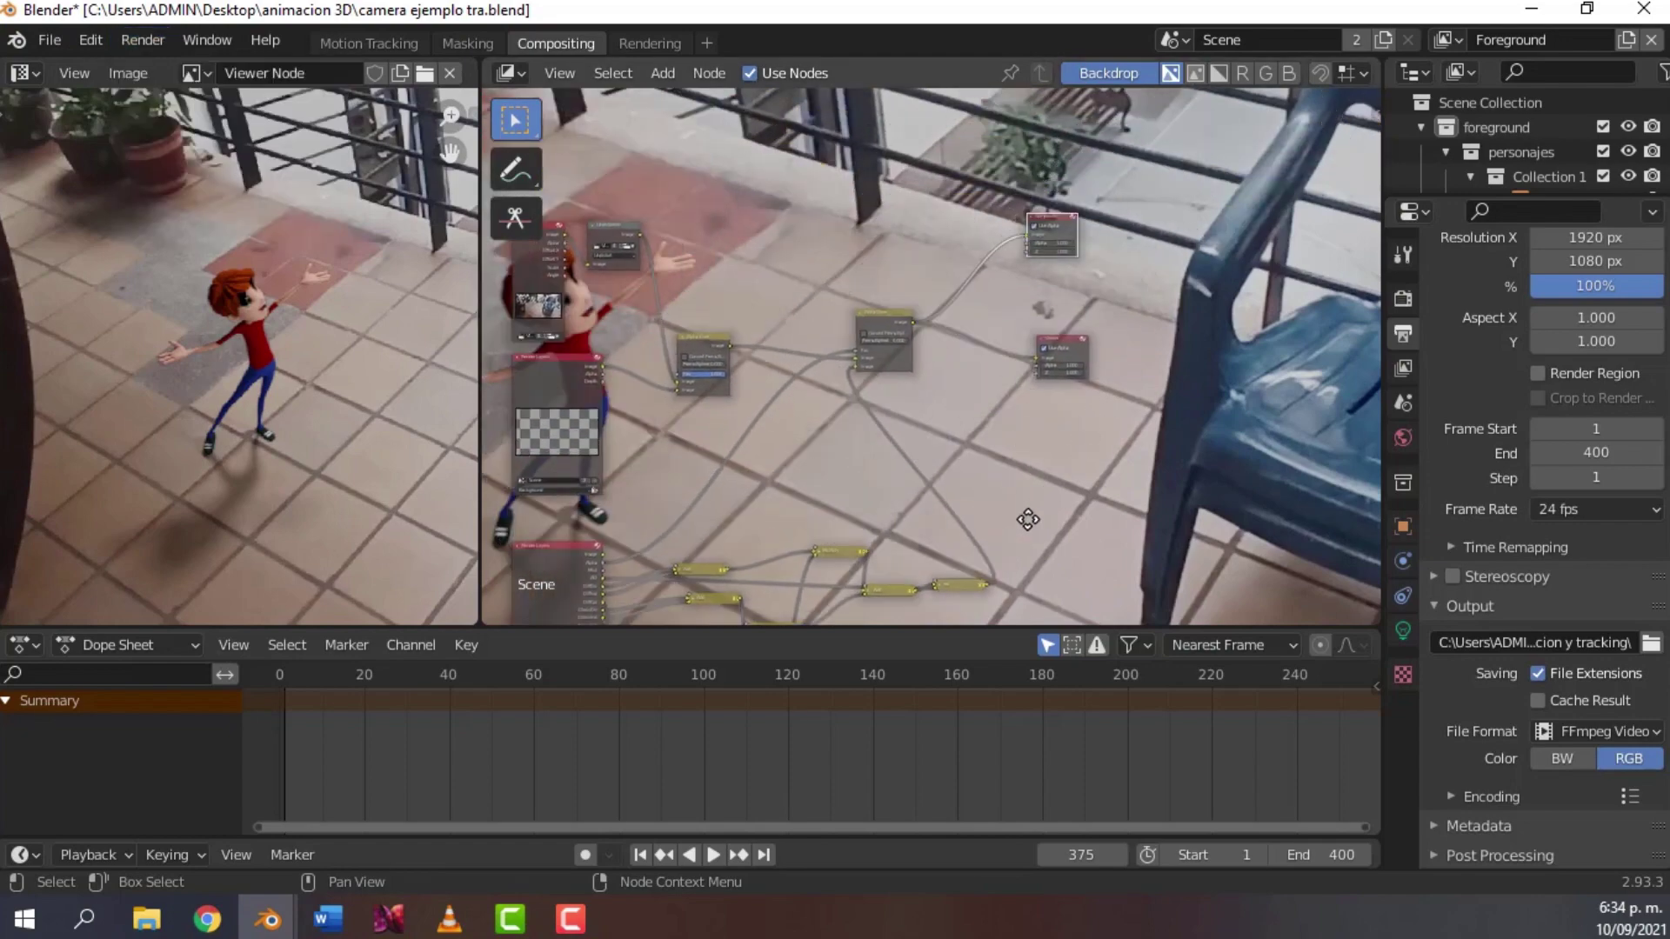
scroll(1028, 519, "up", 5)
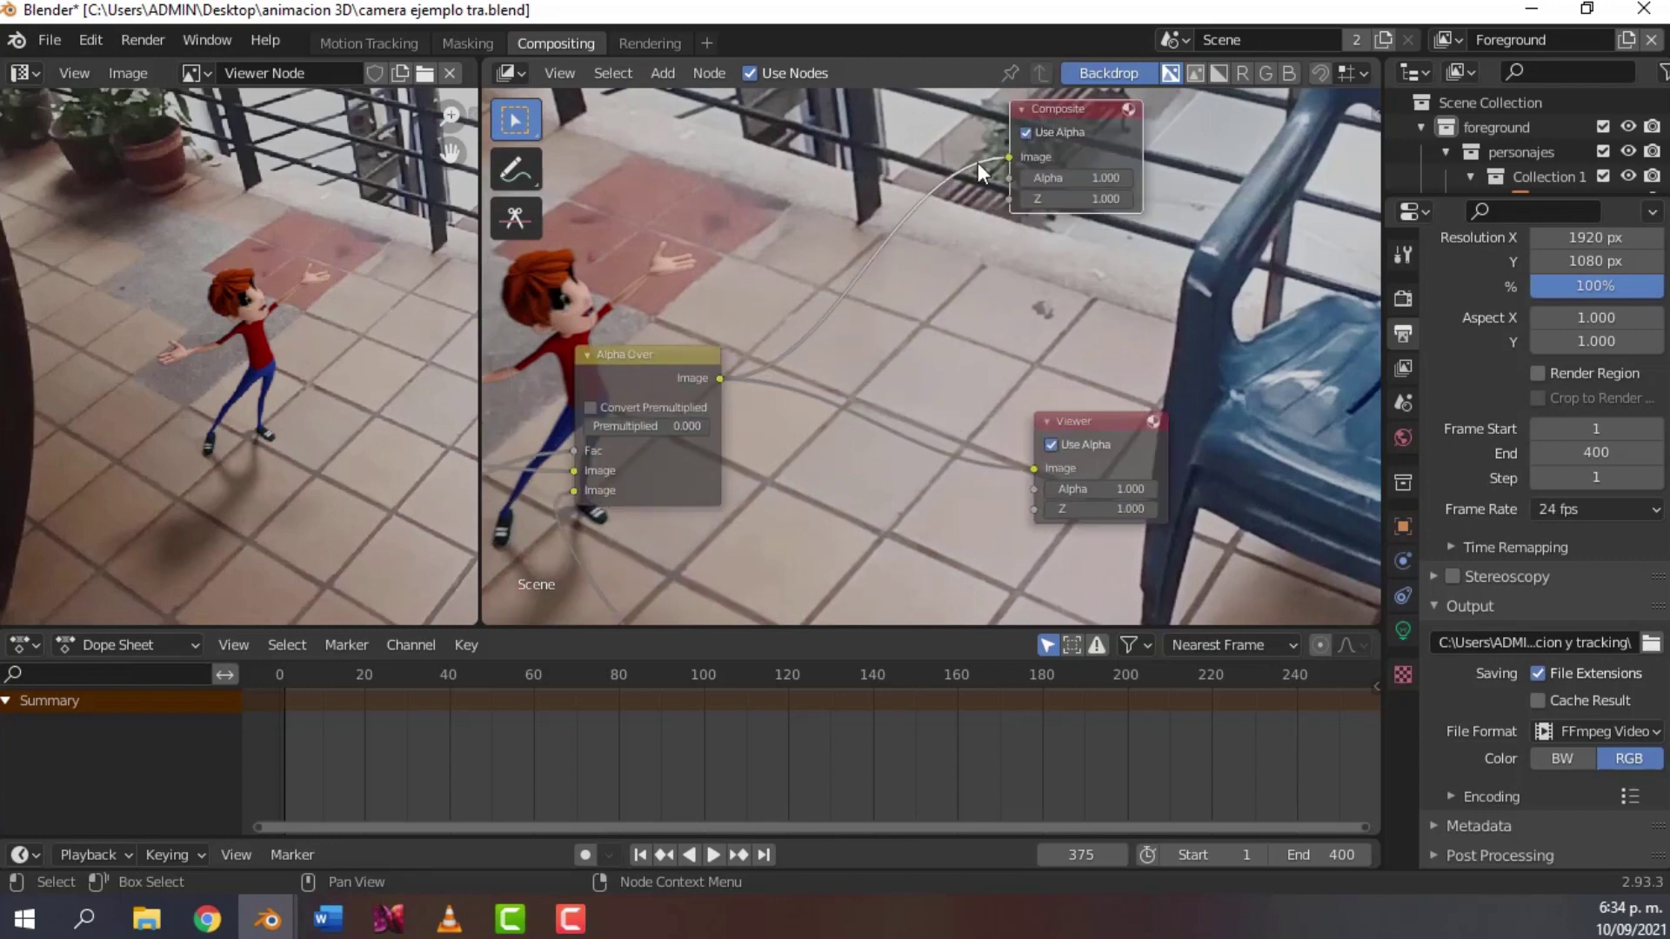
left_click_drag(1007, 158, 838, 287)
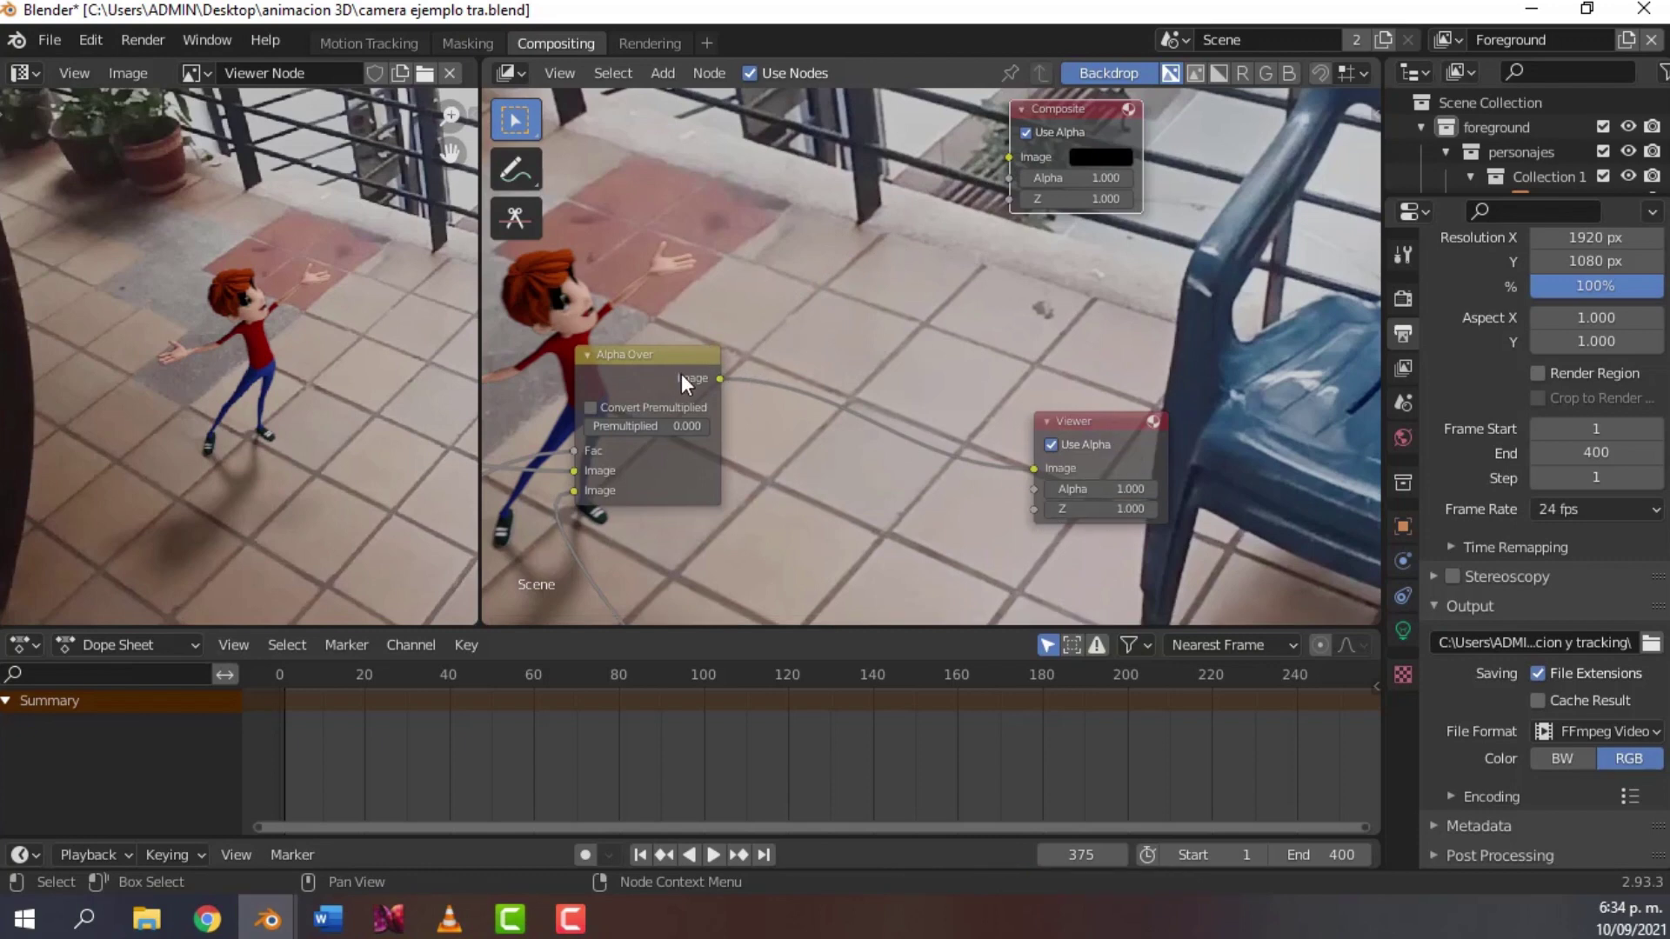
left_click_drag(720, 379, 1010, 161)
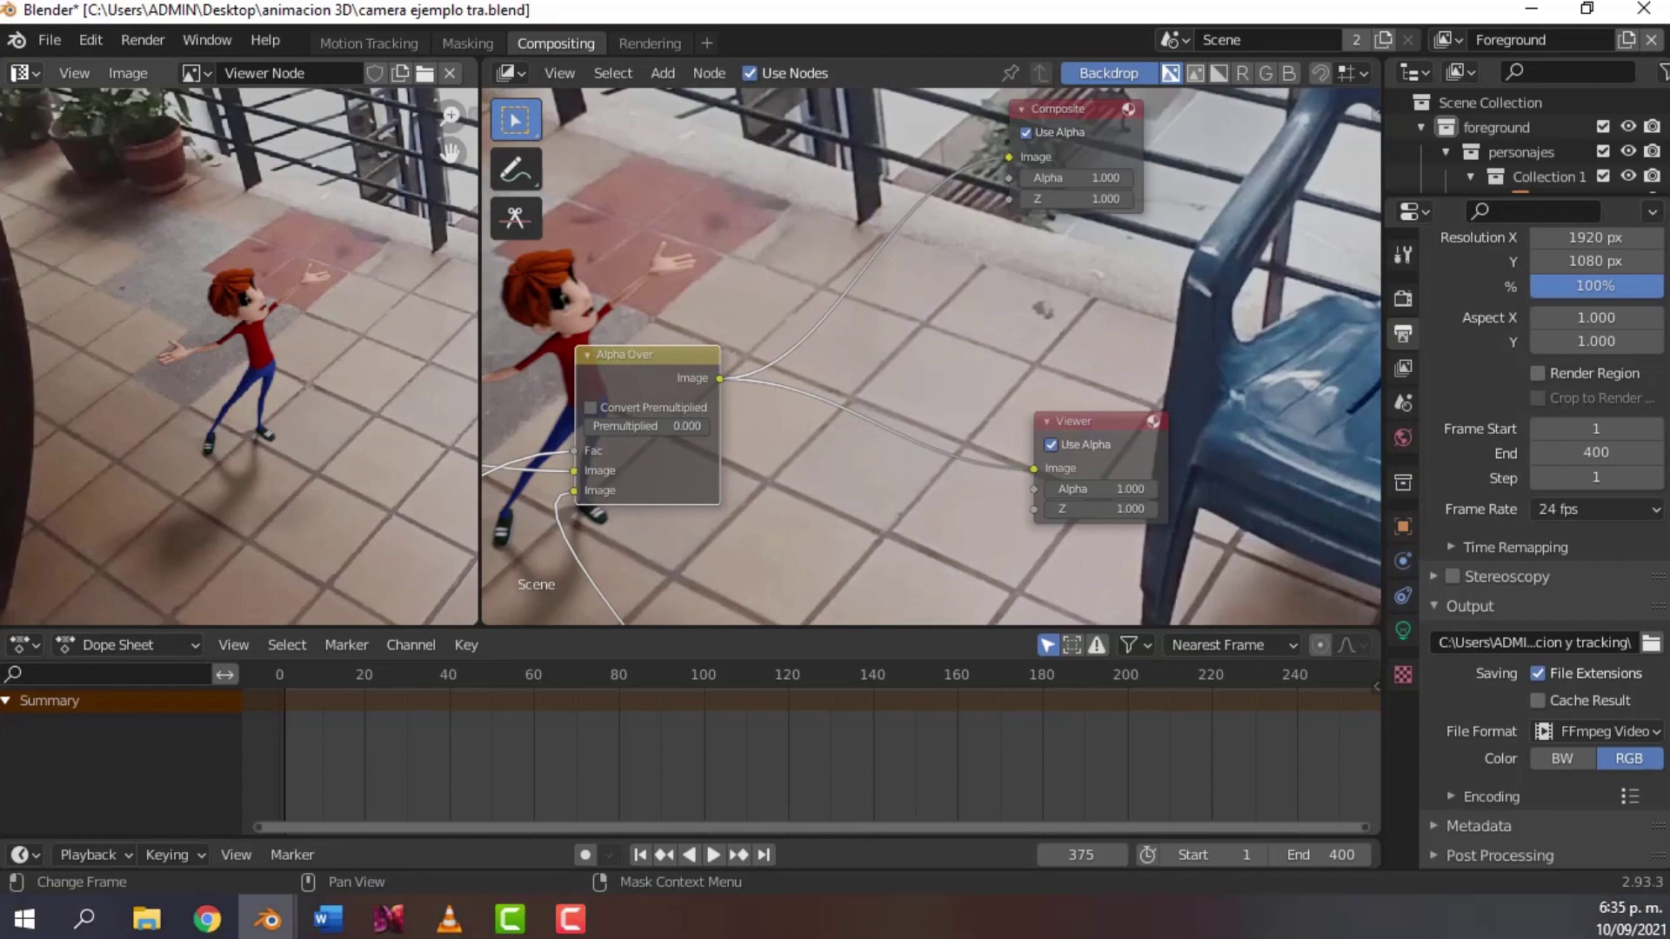
- Start rendering the full composited animation to the chosen output folder
left_click(127, 40)
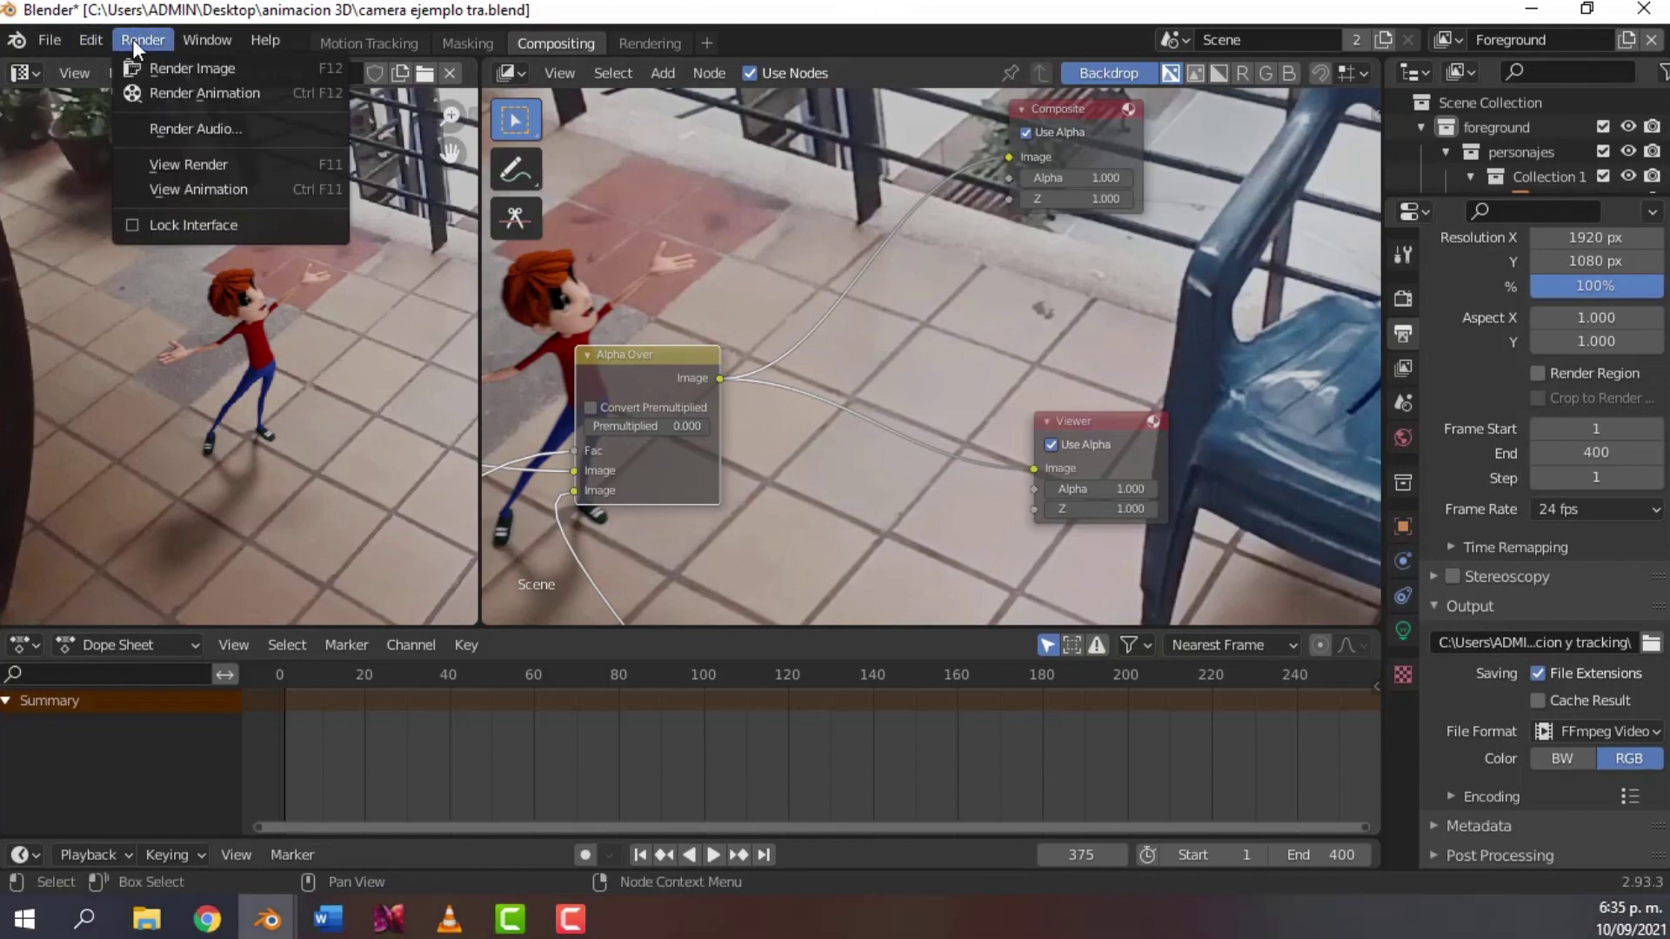
left_click(236, 90)
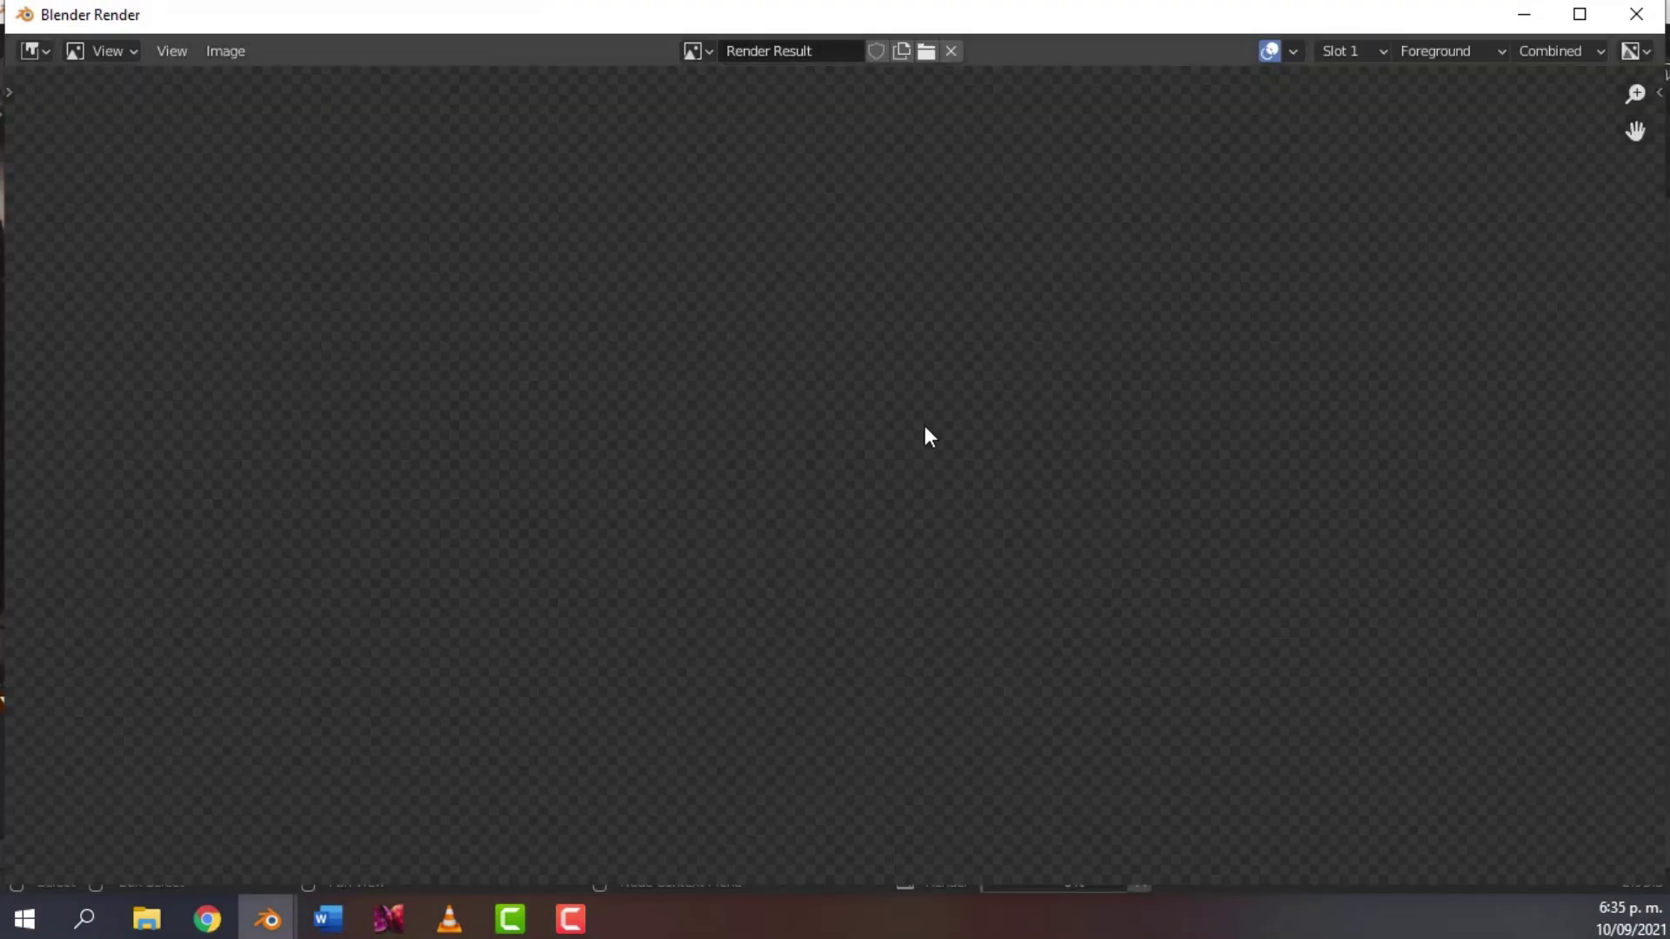